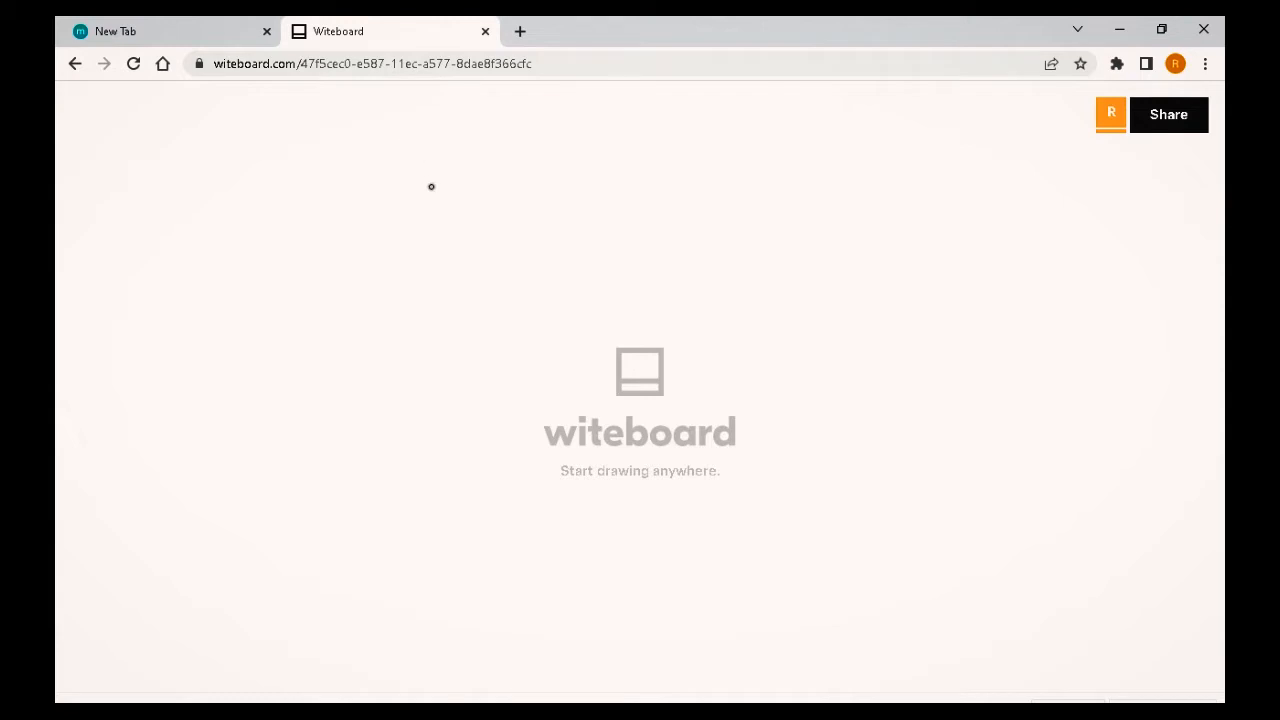
Step: Draw a large rectangle as the header frame of the wireframe
mouse_move(402, 200)
mouse_down()
mouse_move(405, 455)
mouse_move(833, 451)
mouse_move(838, 200)
mouse_move(402, 207)
mouse_up()
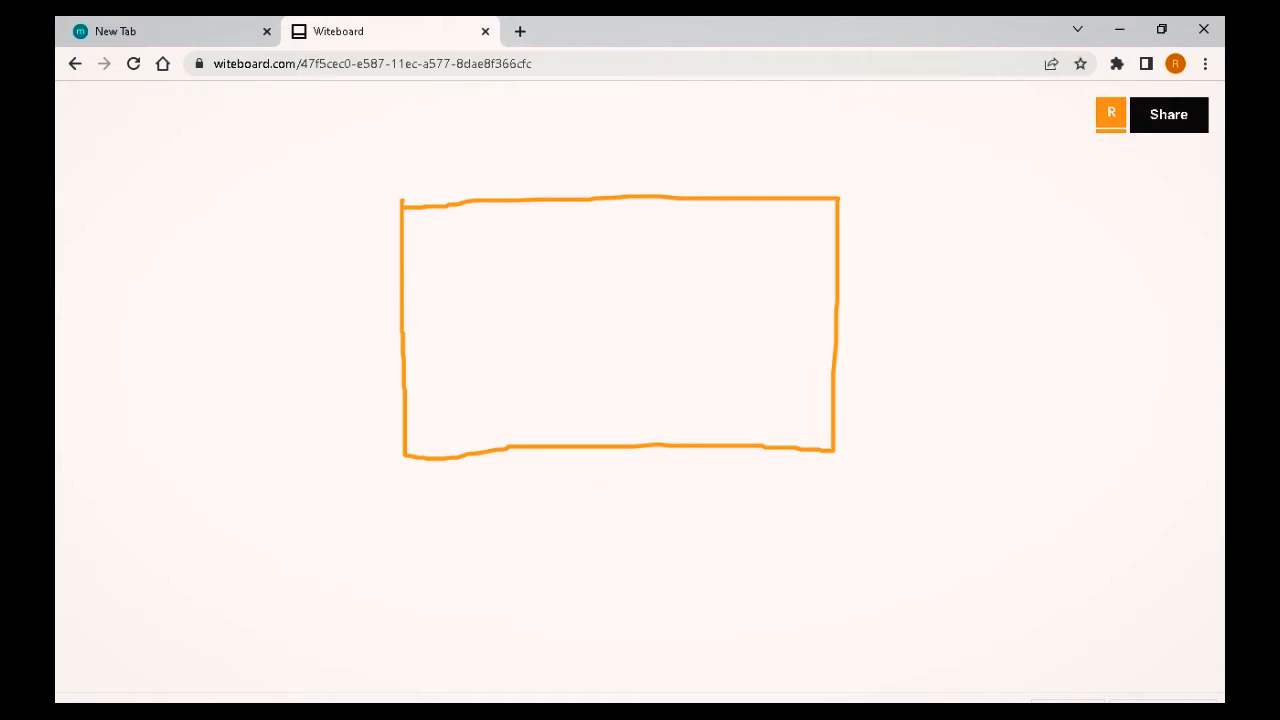
mouse_move(600, 700)
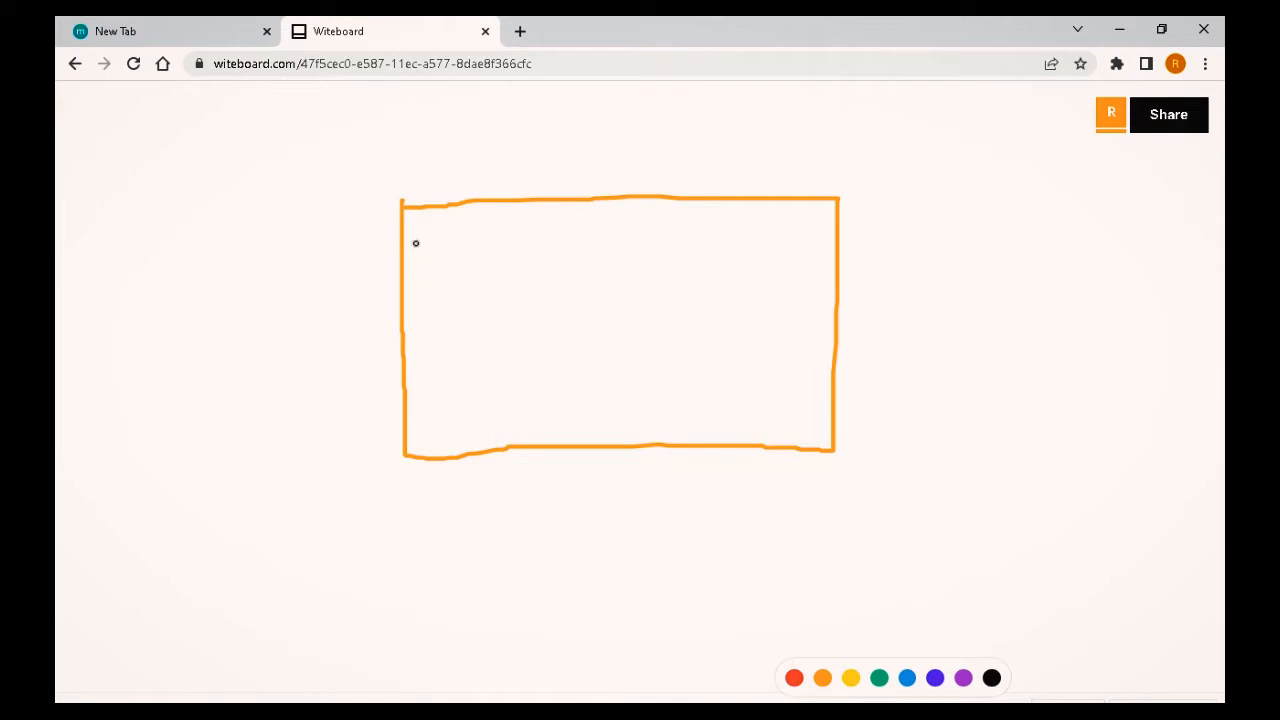
Step: Add a small circle in the frame's top-left corner and a hatched wide rectangle in its top-right corner
mouse_move(423, 228)
mouse_down()
mouse_move(440, 271)
mouse_move(449, 249)
mouse_move(436, 229)
mouse_up()
mouse_move(684, 224)
mouse_down()
mouse_move(686, 264)
mouse_move(817, 260)
mouse_move(818, 230)
mouse_move(787, 214)
mouse_move(686, 225)
mouse_up()
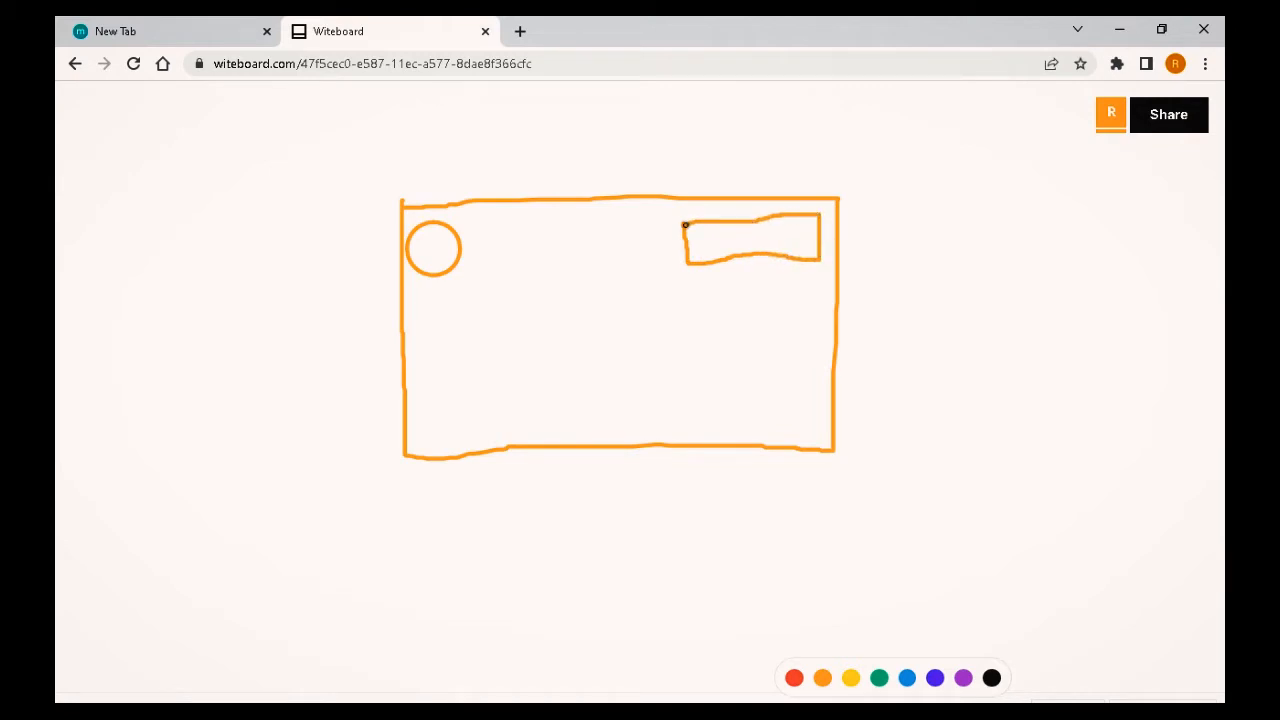
drag(712, 223, 719, 252)
mouse_move(740, 224)
mouse_down()
mouse_move(800, 240)
mouse_move(803, 257)
mouse_move(811, 215)
mouse_move(805, 260)
mouse_up()
mouse_move(803, 216)
mouse_down()
mouse_move(746, 255)
mouse_move(757, 223)
mouse_move(748, 246)
mouse_move(753, 221)
mouse_move(741, 250)
mouse_up()
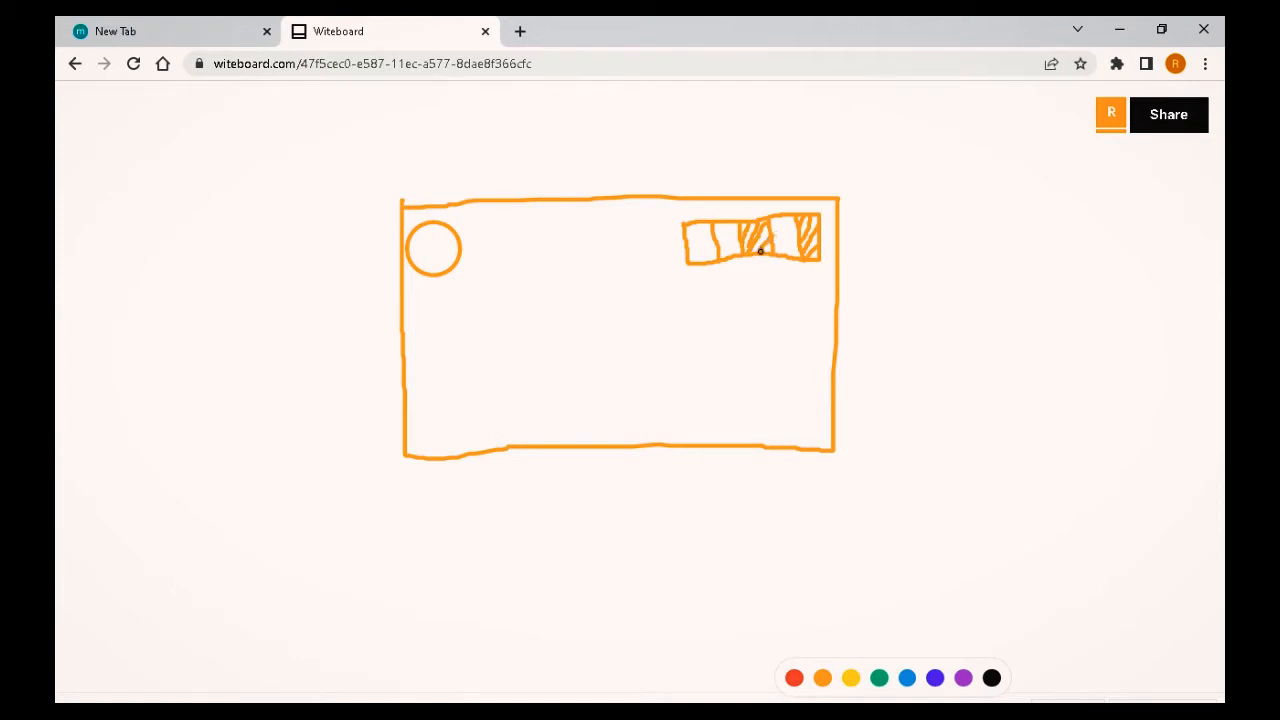
drag(708, 231, 690, 249)
Step: Draw two crossing diagonal lines across the header frame from corner to corner
drag(402, 206, 421, 224)
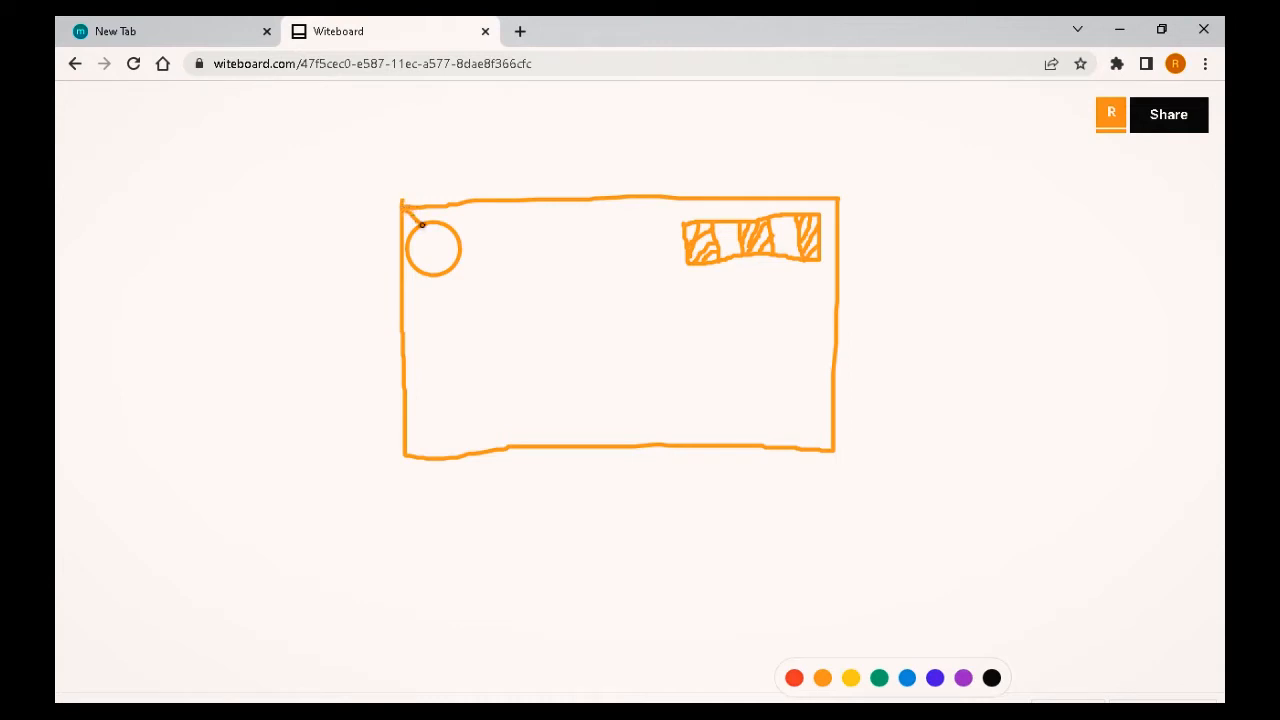
mouse_move(459, 263)
mouse_down()
mouse_move(730, 413)
mouse_move(832, 451)
mouse_up()
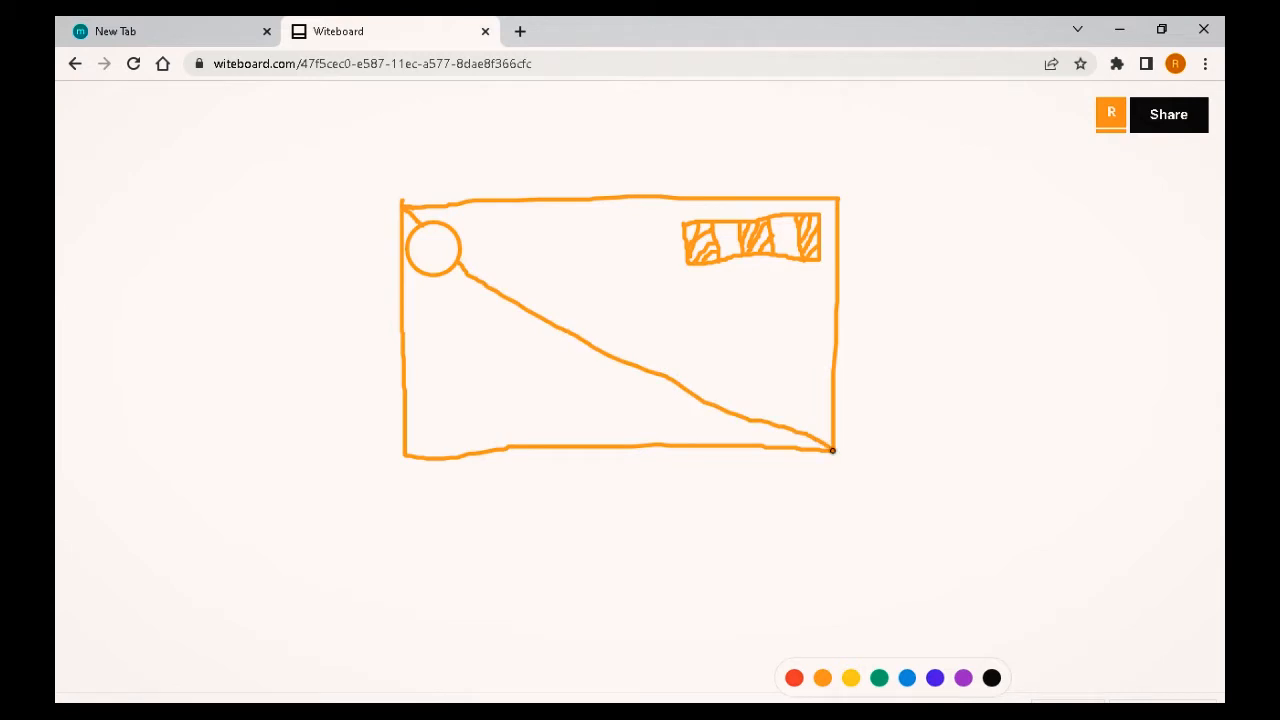
drag(840, 198, 822, 207)
mouse_move(758, 256)
mouse_down()
mouse_move(471, 409)
mouse_move(410, 458)
mouse_up()
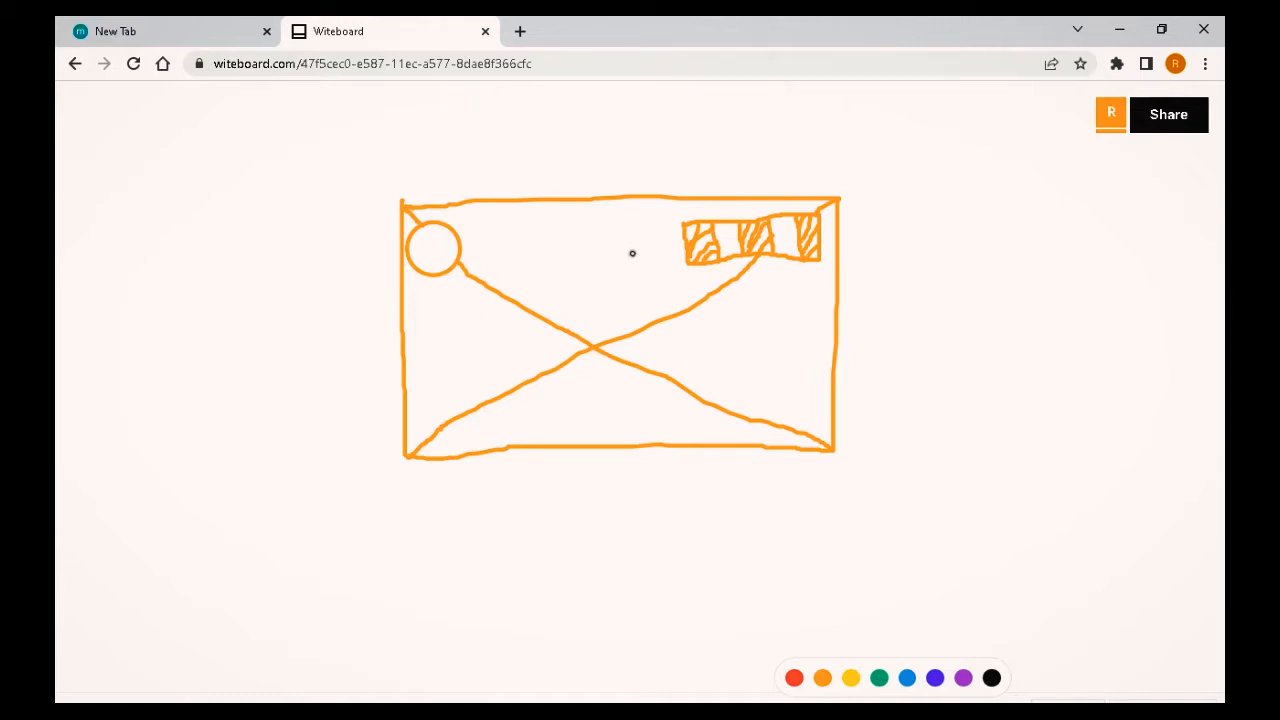
mouse_move(958, 270)
mouse_down()
mouse_move(973, 426)
mouse_move(1117, 417)
mouse_move(1111, 247)
mouse_move(960, 285)
mouse_move(1037, 290)
mouse_move(1102, 358)
mouse_move(1121, 424)
mouse_up()
mouse_move(1111, 251)
mouse_down()
mouse_move(1048, 380)
mouse_move(976, 480)
mouse_up()
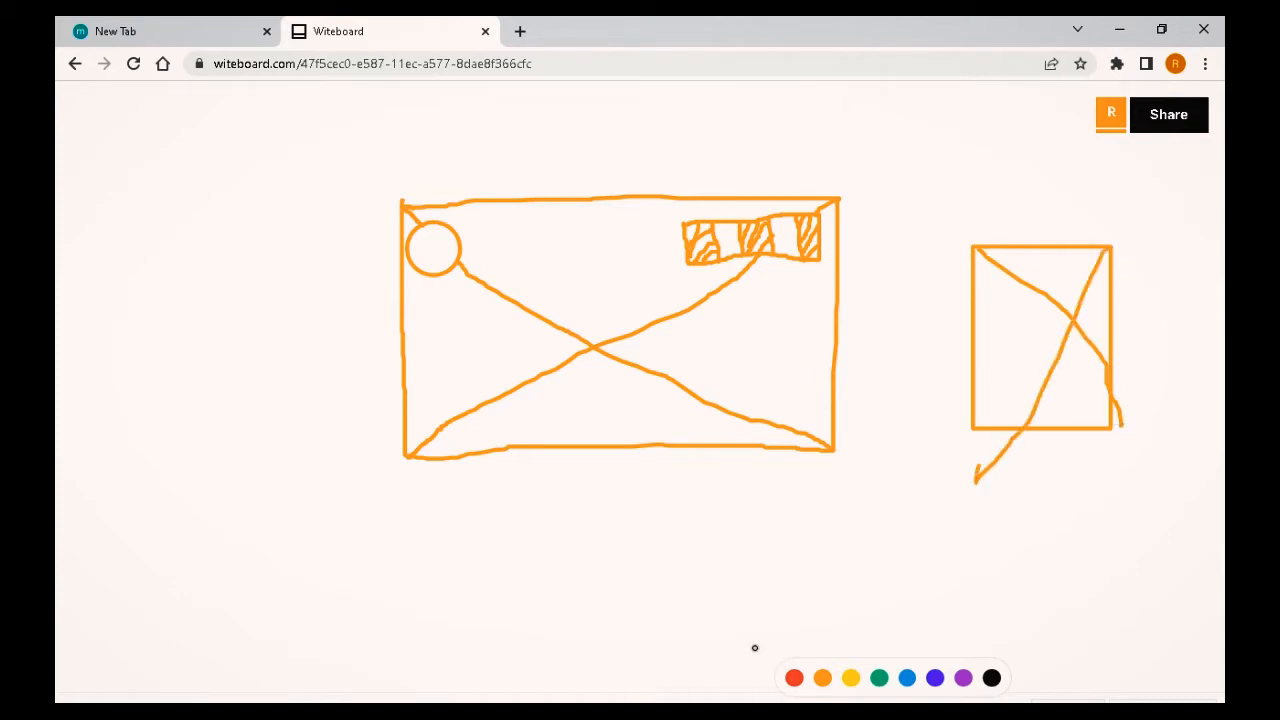
click(711, 698)
click(711, 698)
click(711, 698)
click(711, 698)
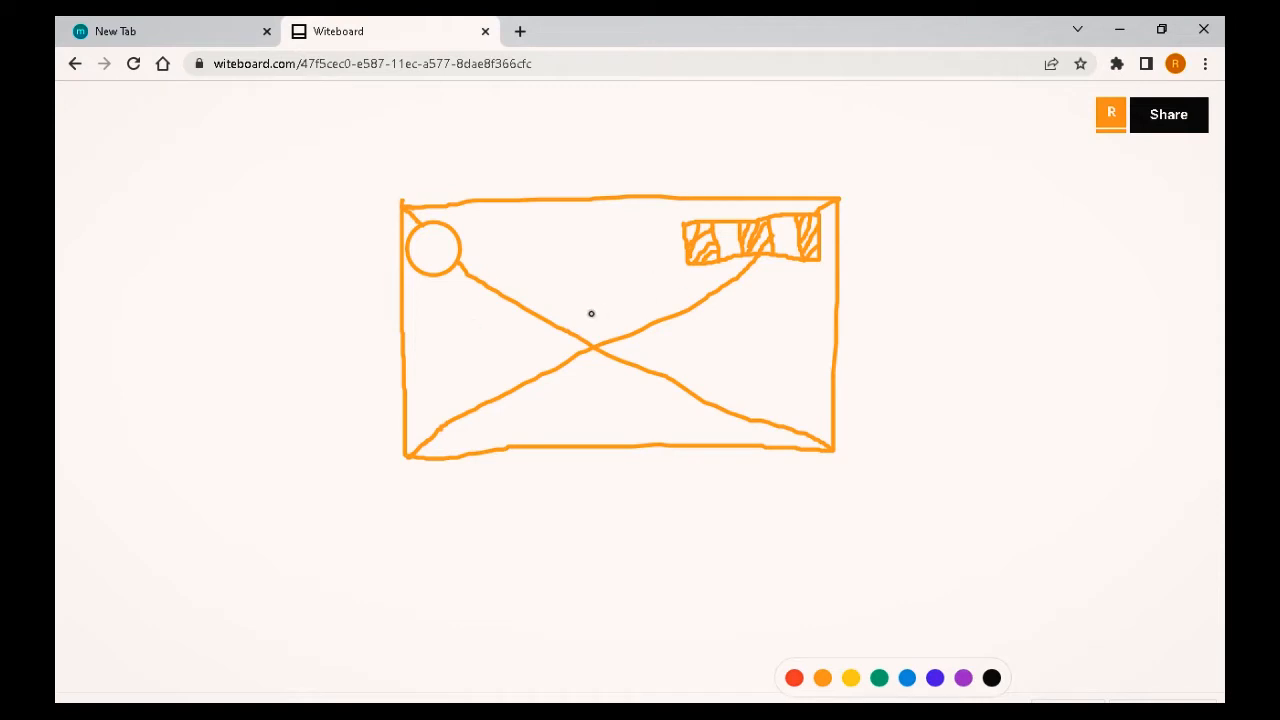
Step: Draw a small box below the circle and label it "text 1"
mouse_move(436, 303)
mouse_down()
mouse_move(437, 322)
mouse_move(509, 322)
mouse_move(521, 306)
mouse_move(520, 282)
mouse_move(448, 288)
mouse_up()
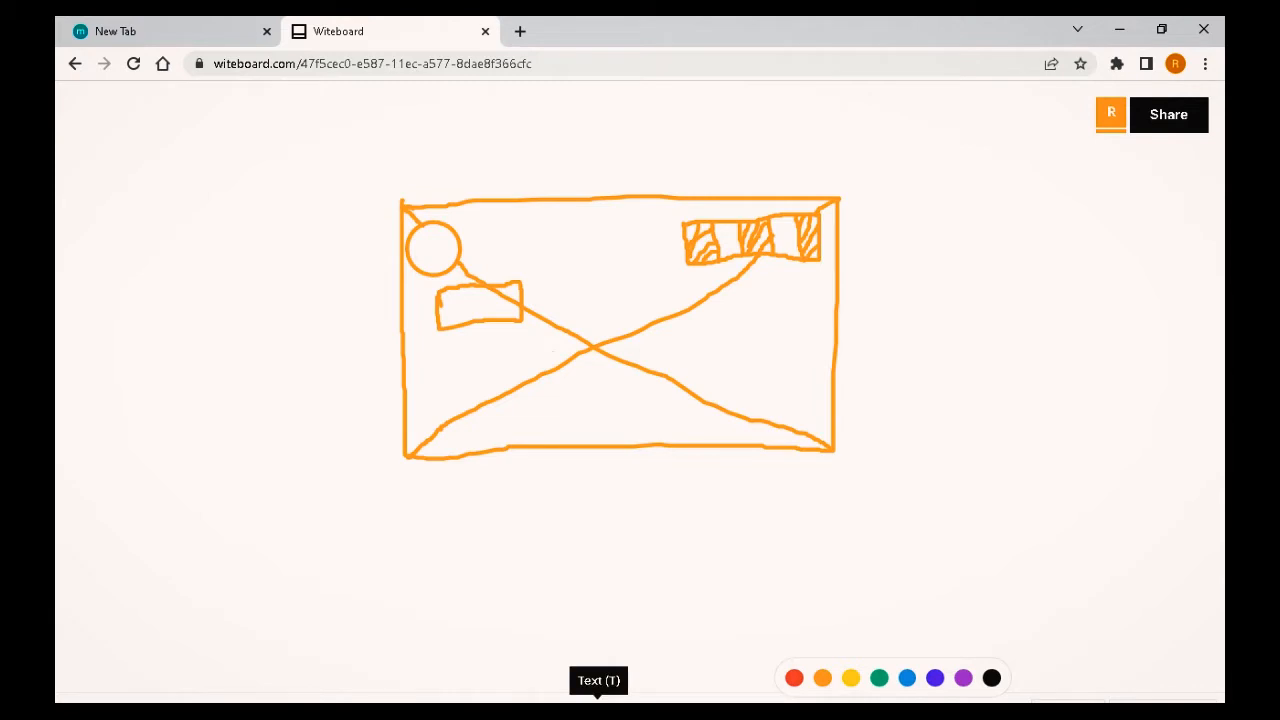
click(598, 698)
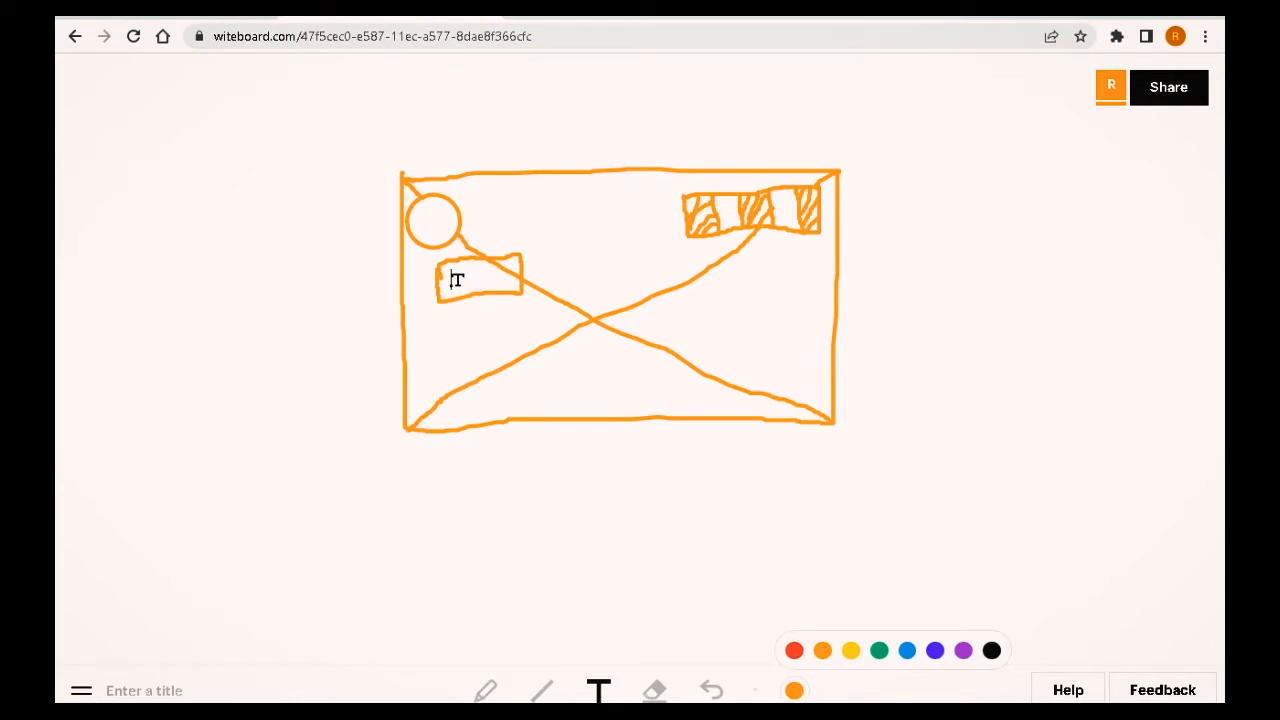
text(te)
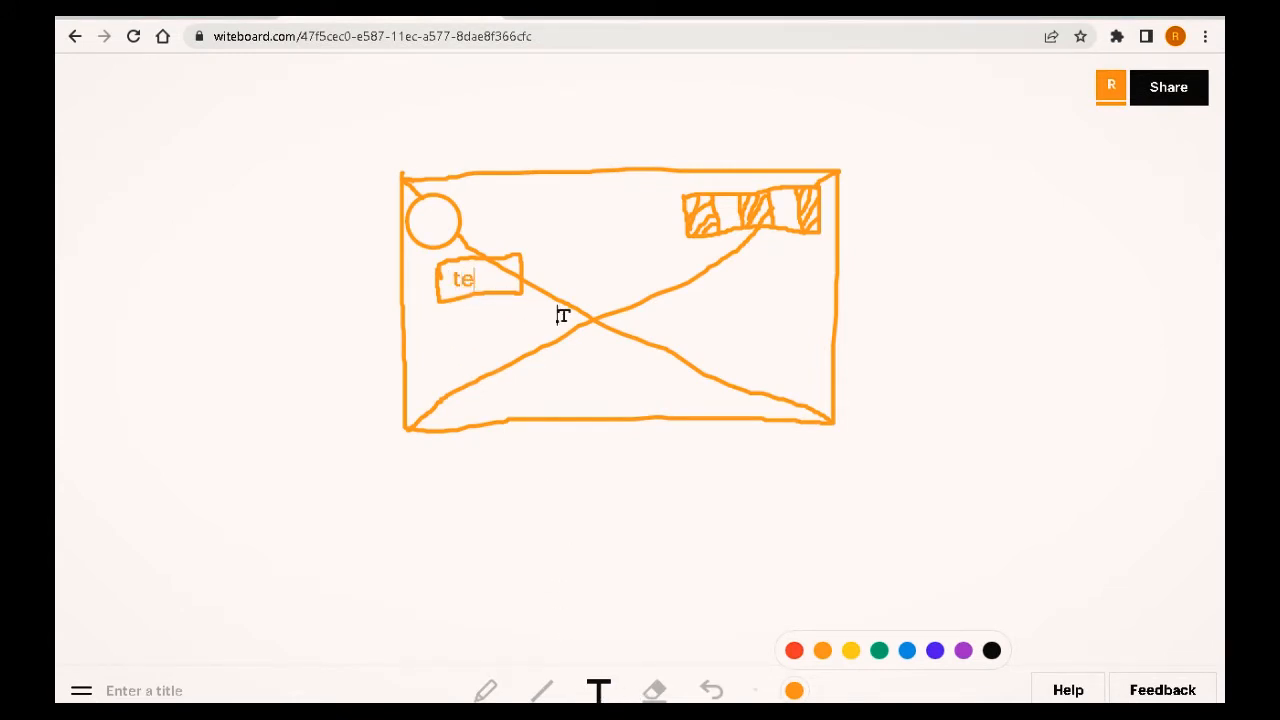
text(xt 1)
click(486, 690)
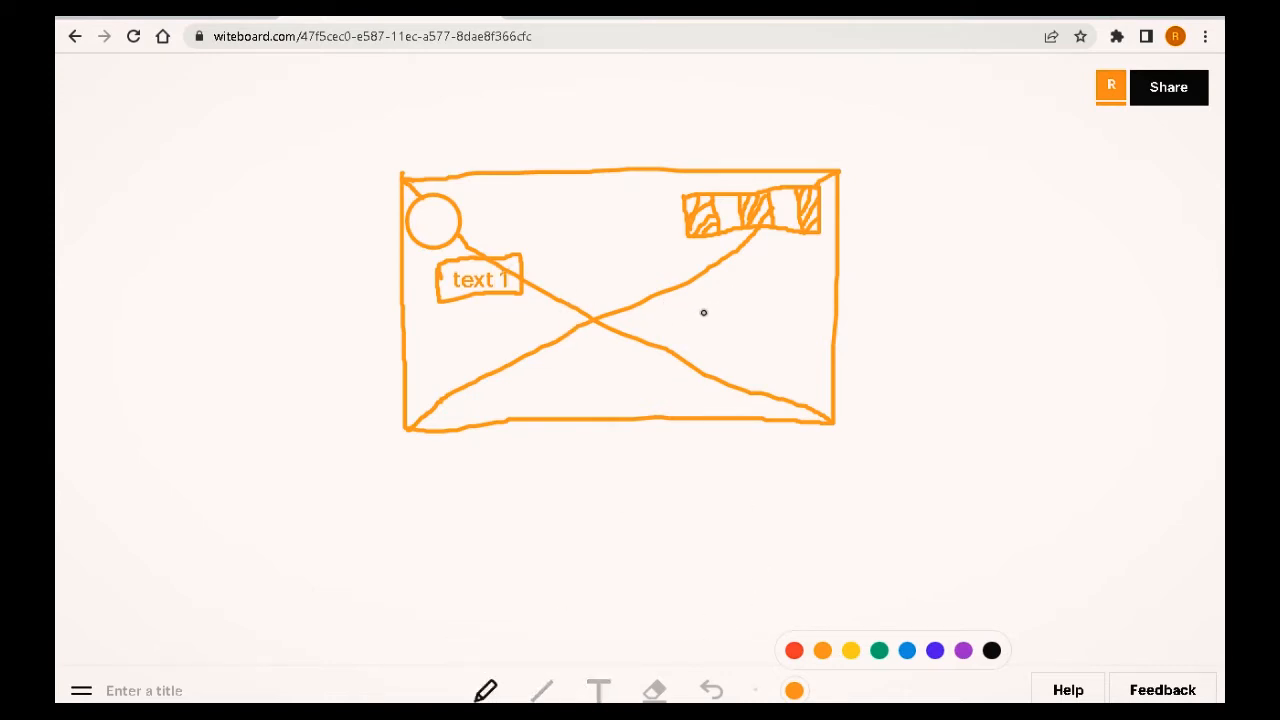
Step: Draw a box in the right middle of the header frame and label it "text 2"
mouse_move(688, 322)
mouse_down()
mouse_move(697, 366)
mouse_move(785, 367)
mouse_move(780, 316)
mouse_move(697, 326)
mouse_up()
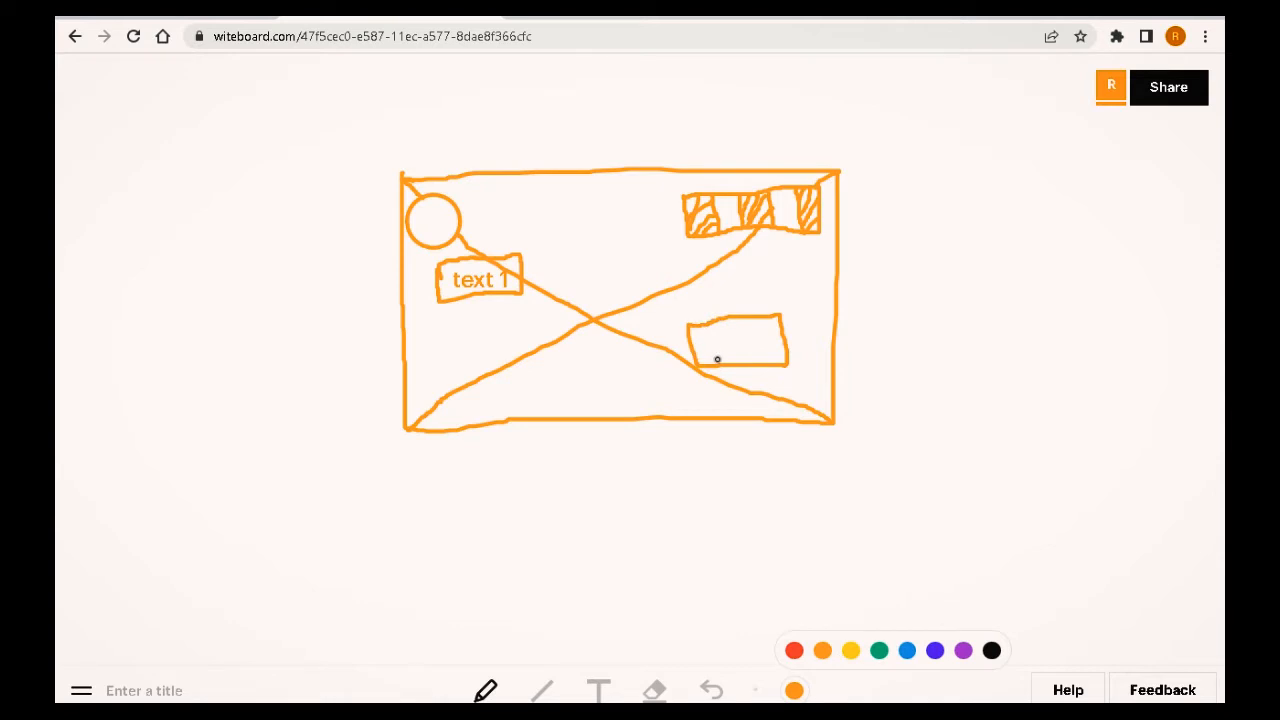
click(598, 689)
text(te)
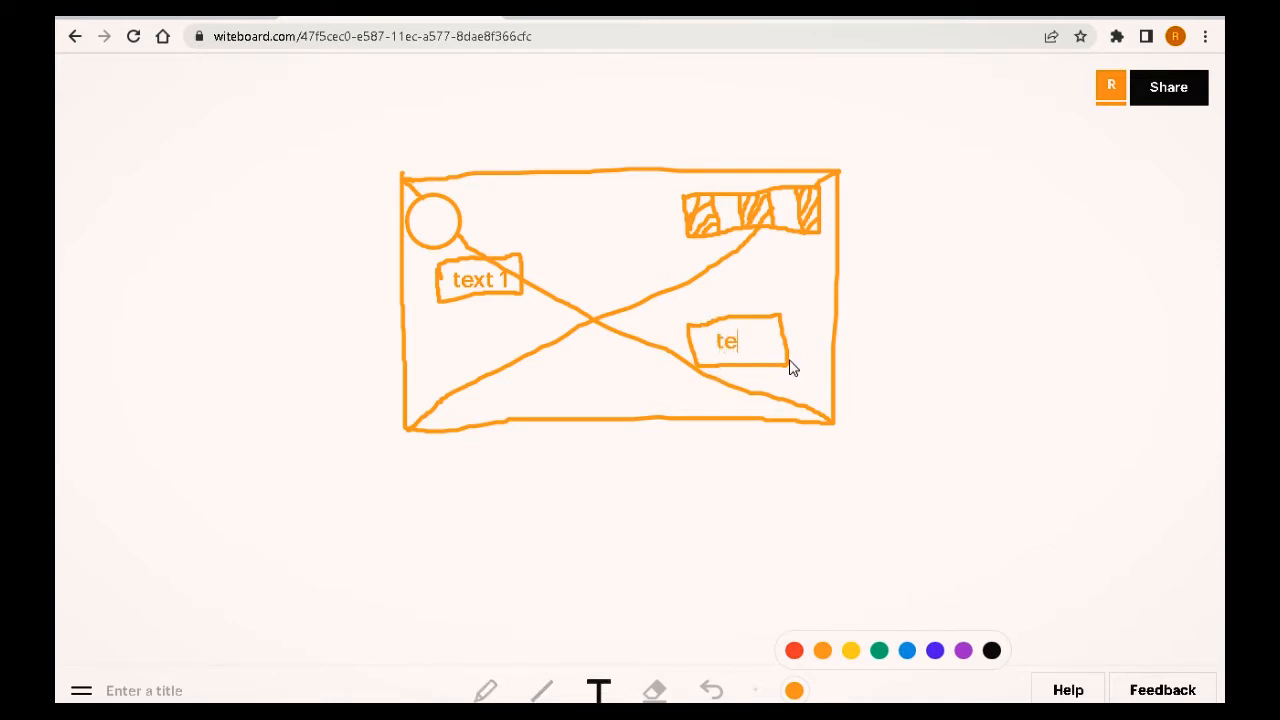
text(xt 2)
Step: Label the circle in the header with the letter "L"
click(444, 214)
text(I)
text(L)
scroll(710, 357, down, 1)
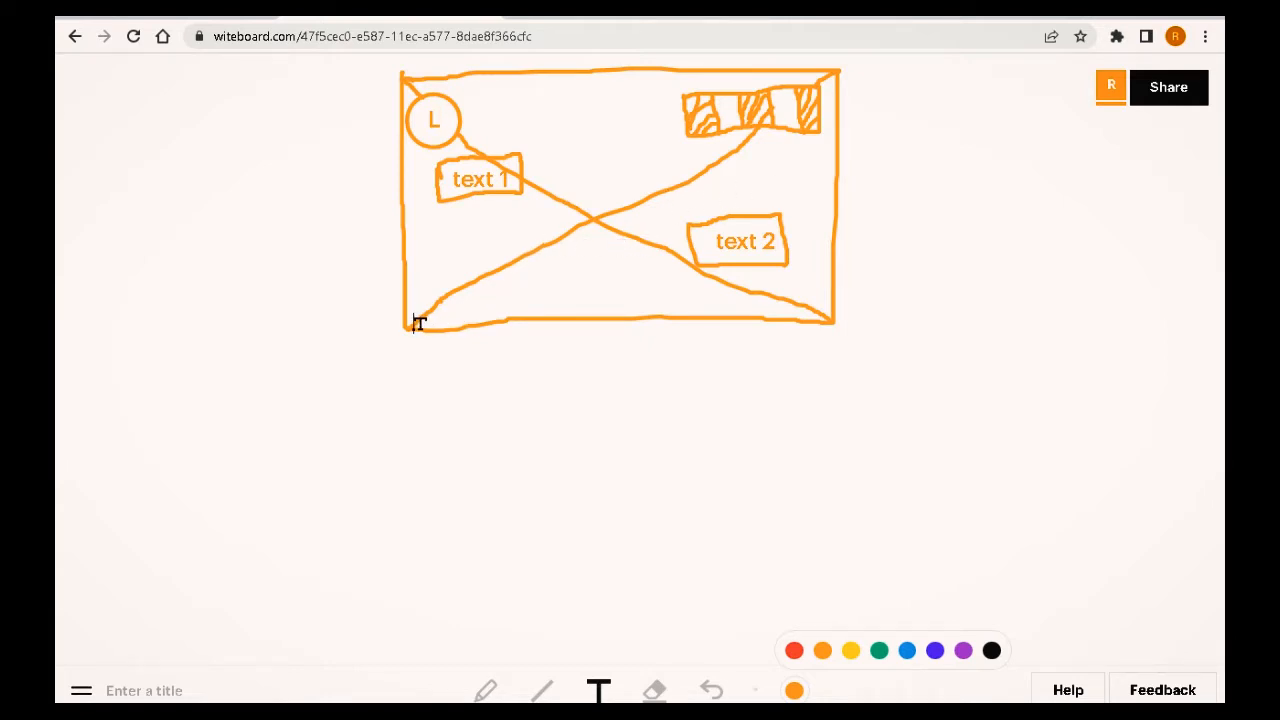
Step: Draw a second rectangular section below the header frame using straight lines
click(487, 692)
click(541, 690)
drag(406, 326, 409, 570)
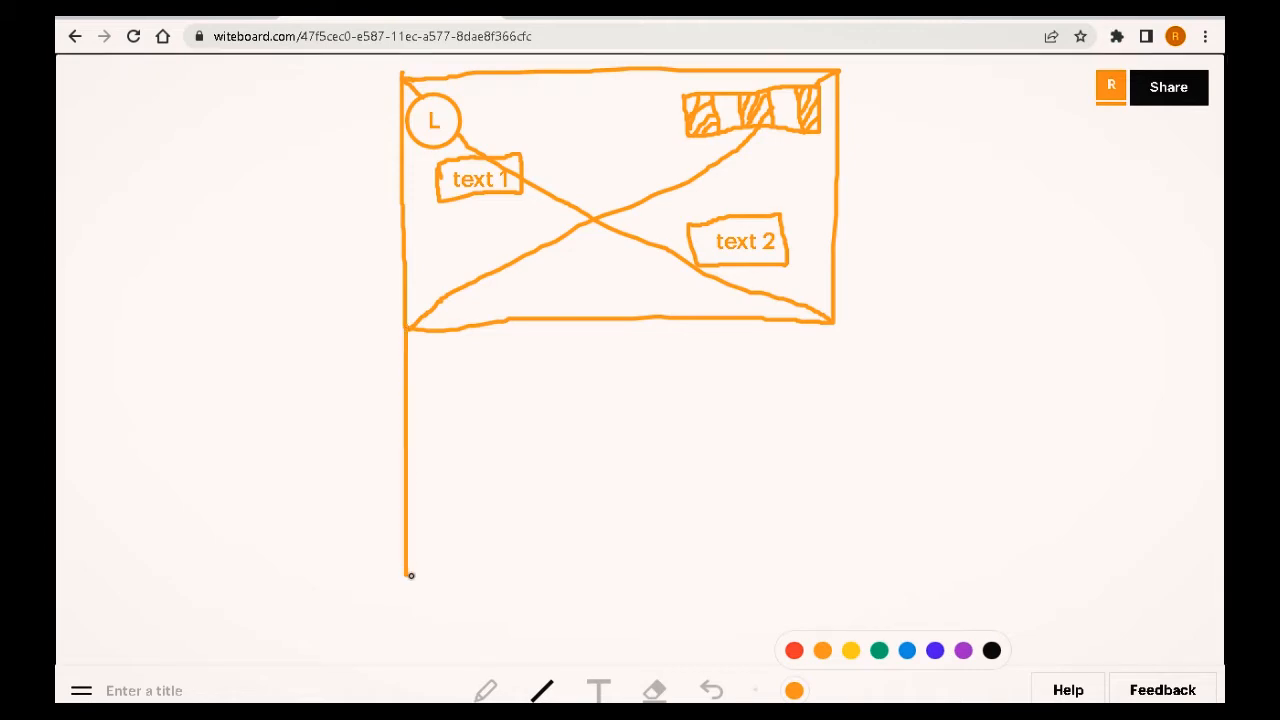
mouse_move(408, 574)
mouse_down()
mouse_move(868, 583)
mouse_move(844, 577)
mouse_move(815, 325)
mouse_move(430, 324)
mouse_up()
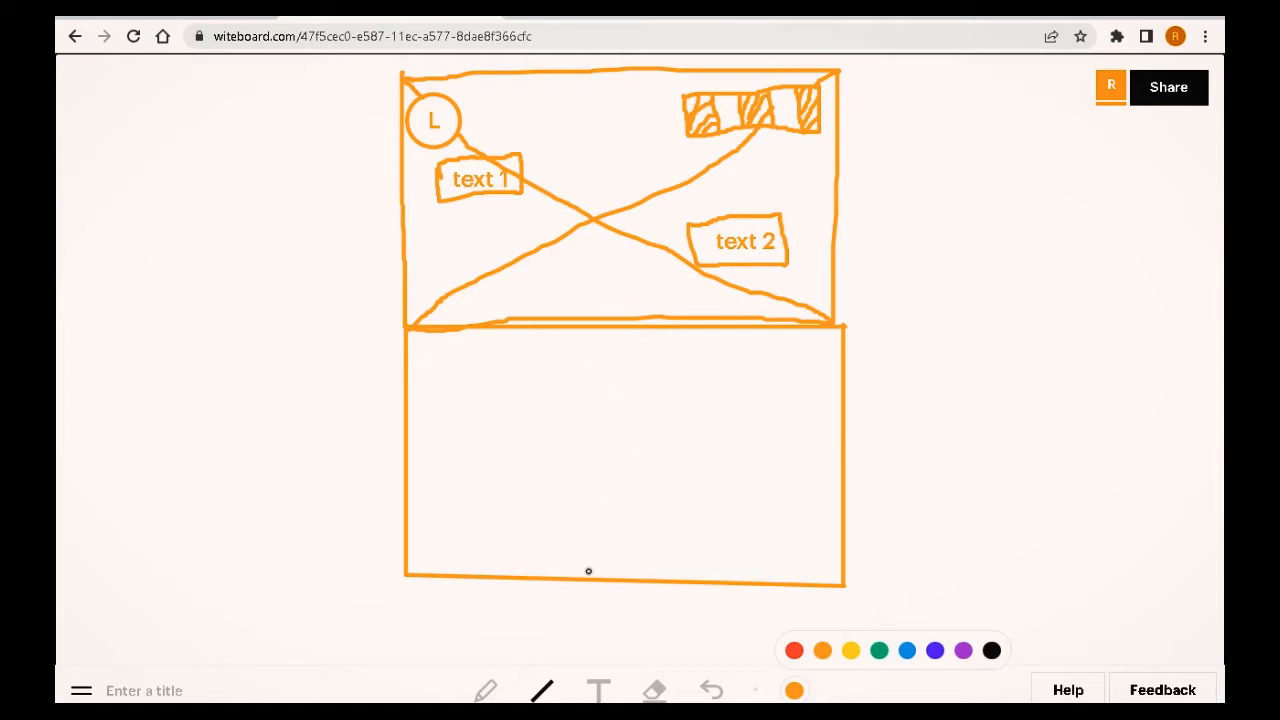
click(485, 693)
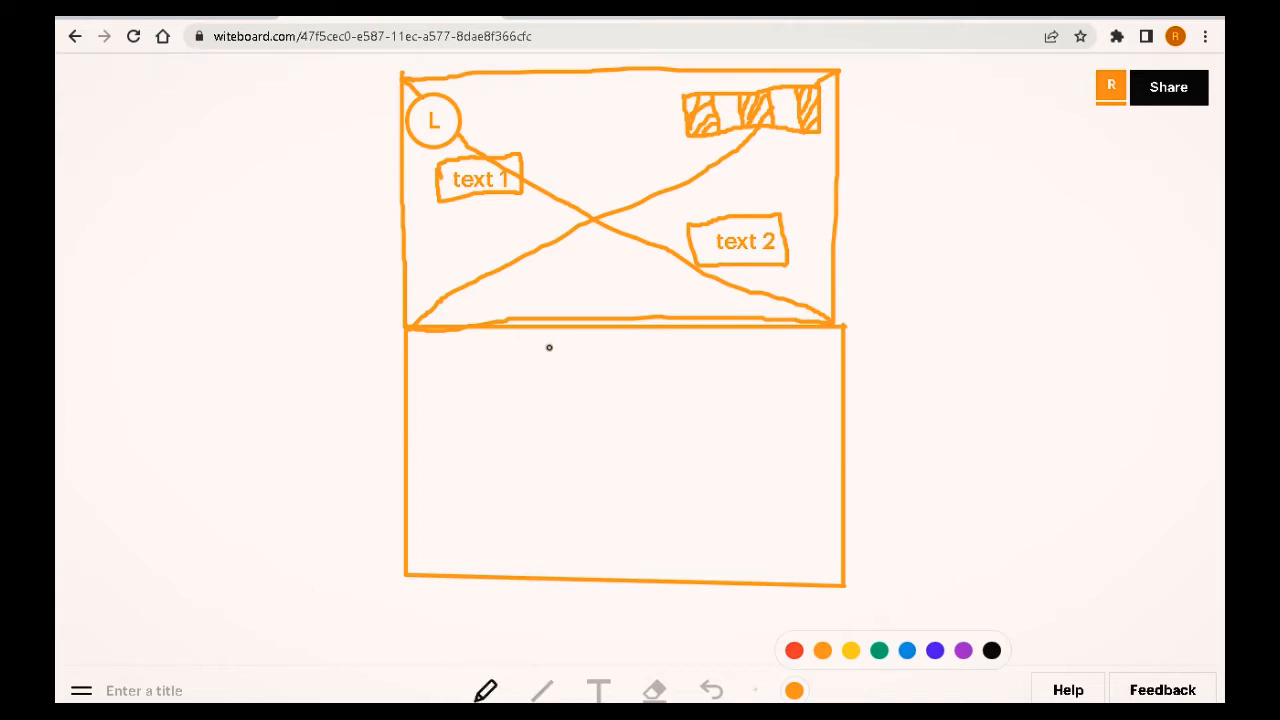
mouse_move(548, 347)
mouse_down()
mouse_move(543, 392)
mouse_move(650, 384)
mouse_move(655, 342)
mouse_move(548, 349)
mouse_up()
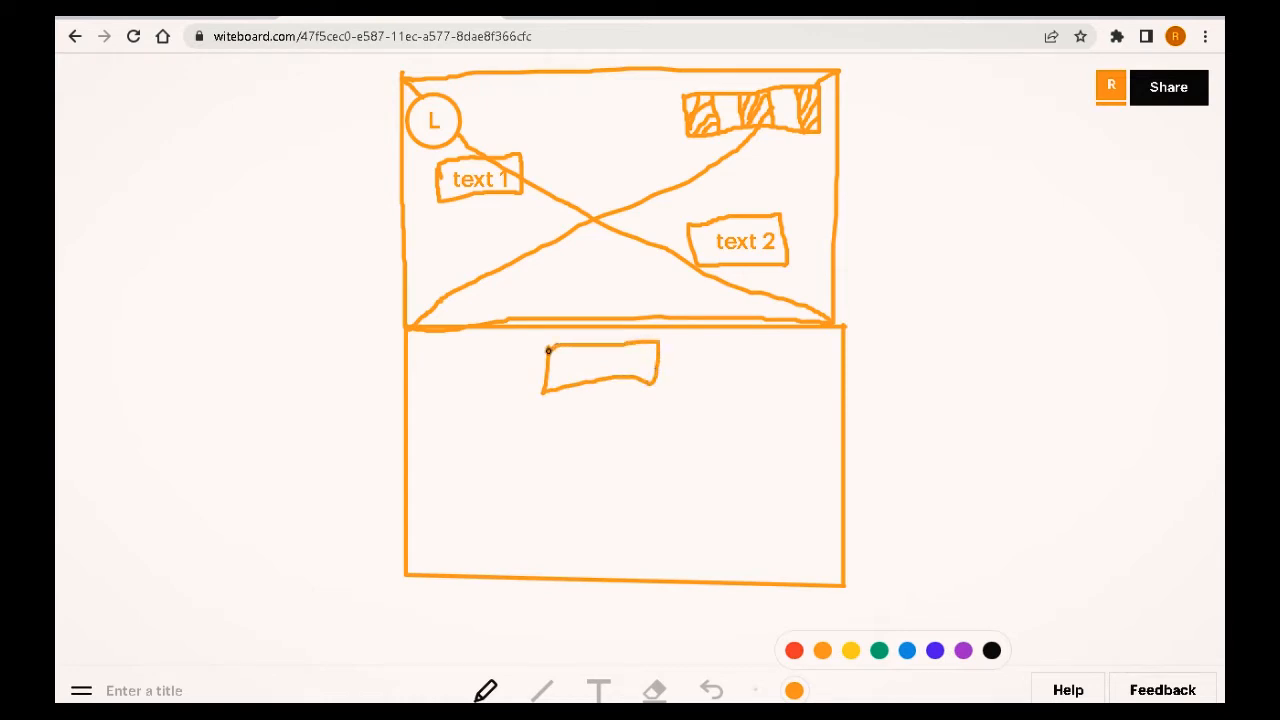
click(710, 690)
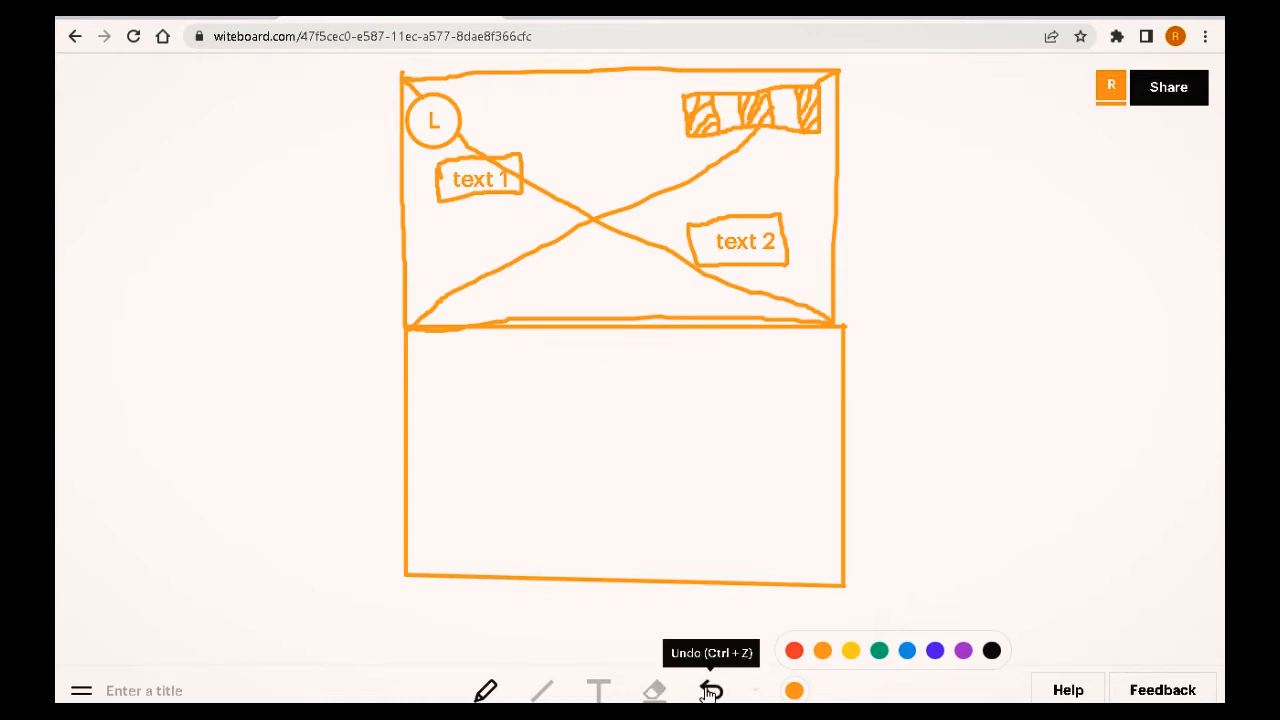
Step: Draw a title box at the top of the lower section and label it "title"
click(545, 692)
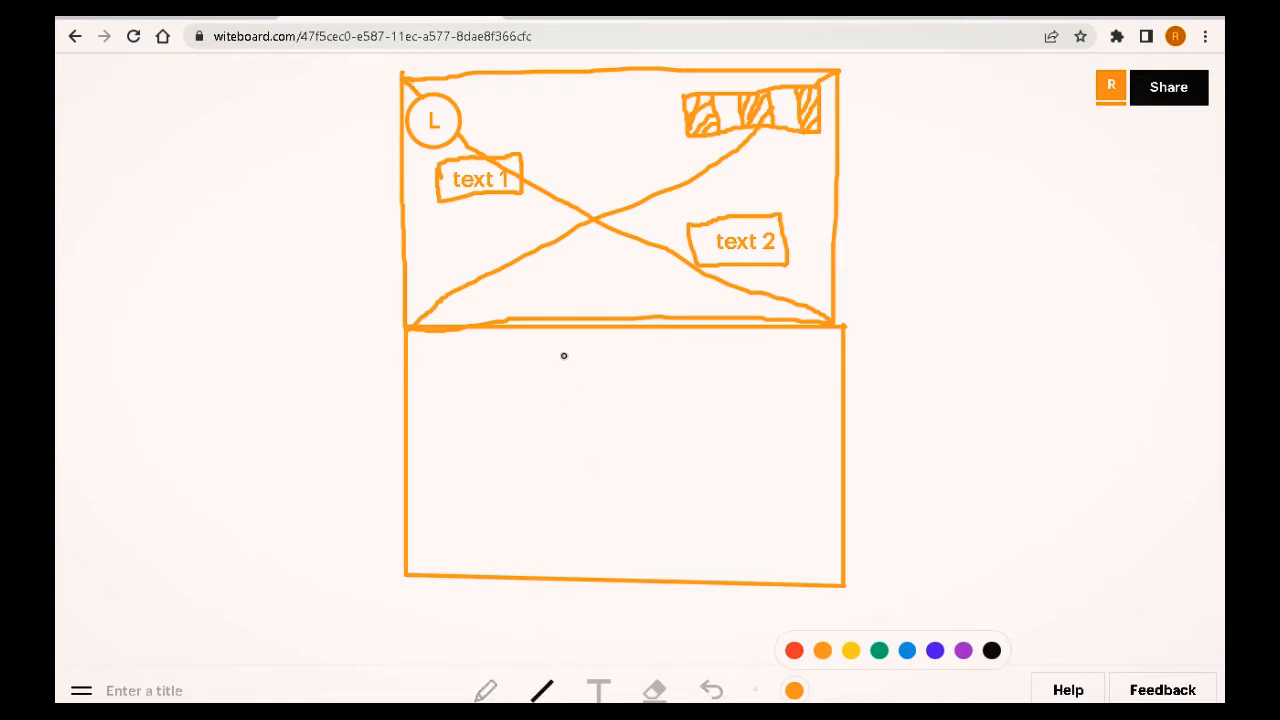
mouse_move(553, 339)
mouse_down()
mouse_move(552, 374)
mouse_move(657, 372)
mouse_move(657, 326)
mouse_move(655, 346)
mouse_move(565, 343)
mouse_up()
click(598, 690)
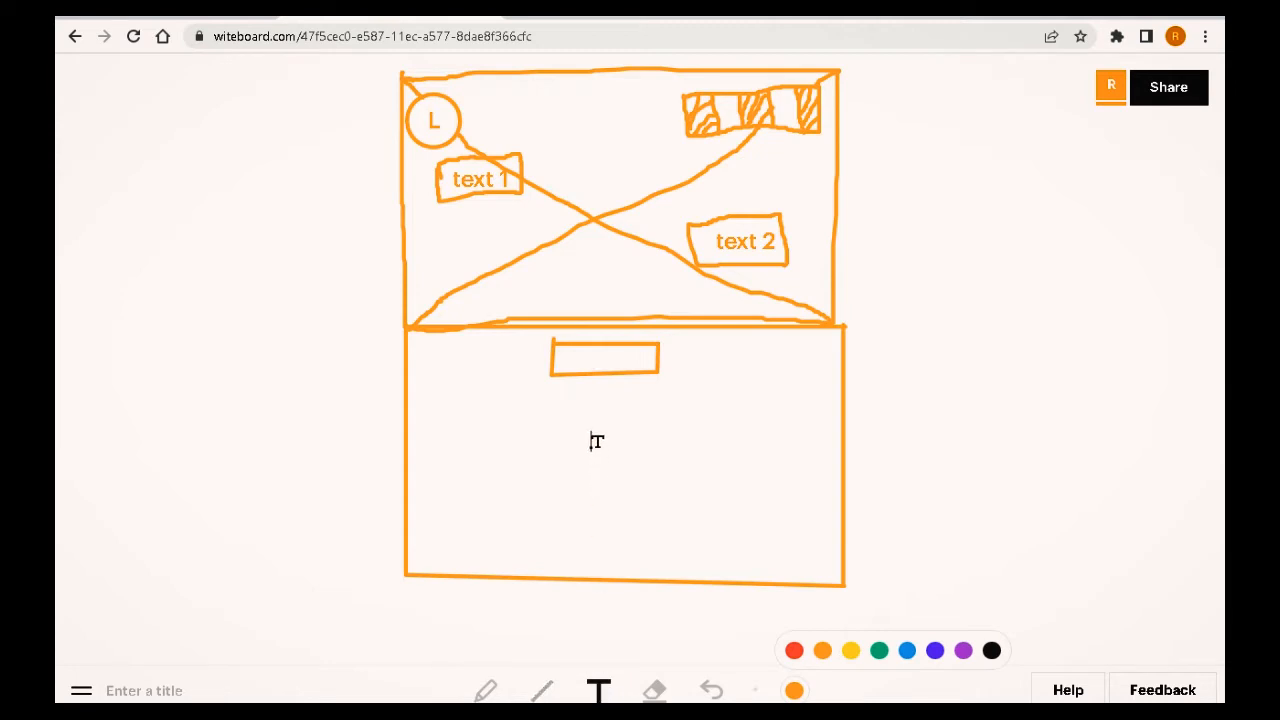
click(593, 360)
text(title)
Step: Draw a square on the right of the lower section with crossing diagonals as an image placeholder
click(542, 690)
mouse_move(684, 393)
mouse_down()
mouse_move(674, 509)
mouse_move(813, 518)
mouse_move(812, 383)
mouse_move(682, 384)
mouse_up()
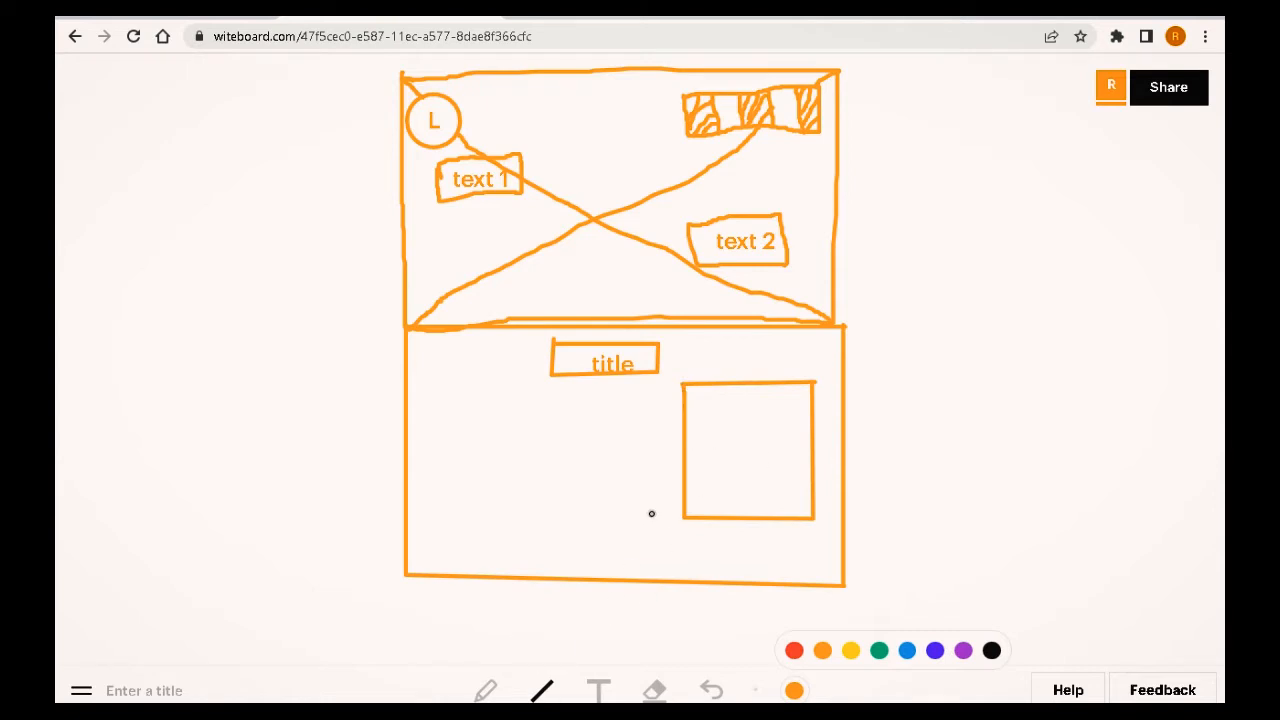
mouse_move(685, 386)
mouse_down()
mouse_move(724, 441)
mouse_move(815, 517)
mouse_up()
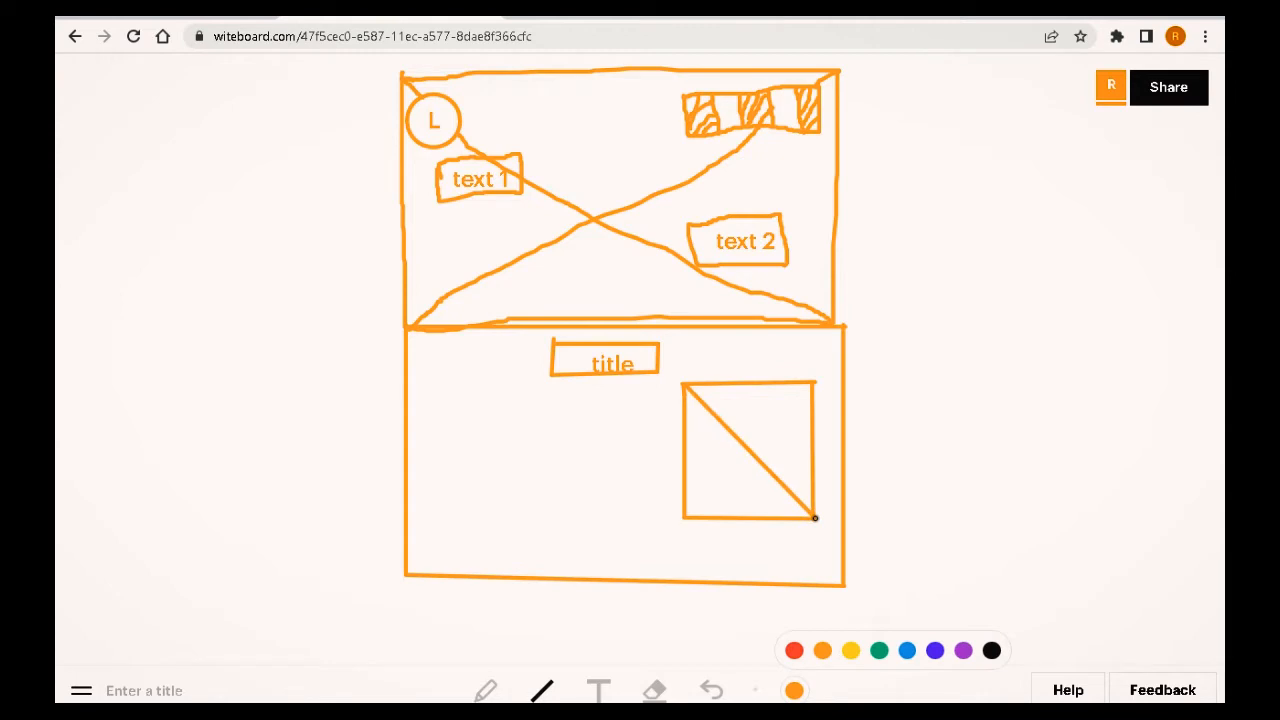
drag(812, 383, 685, 515)
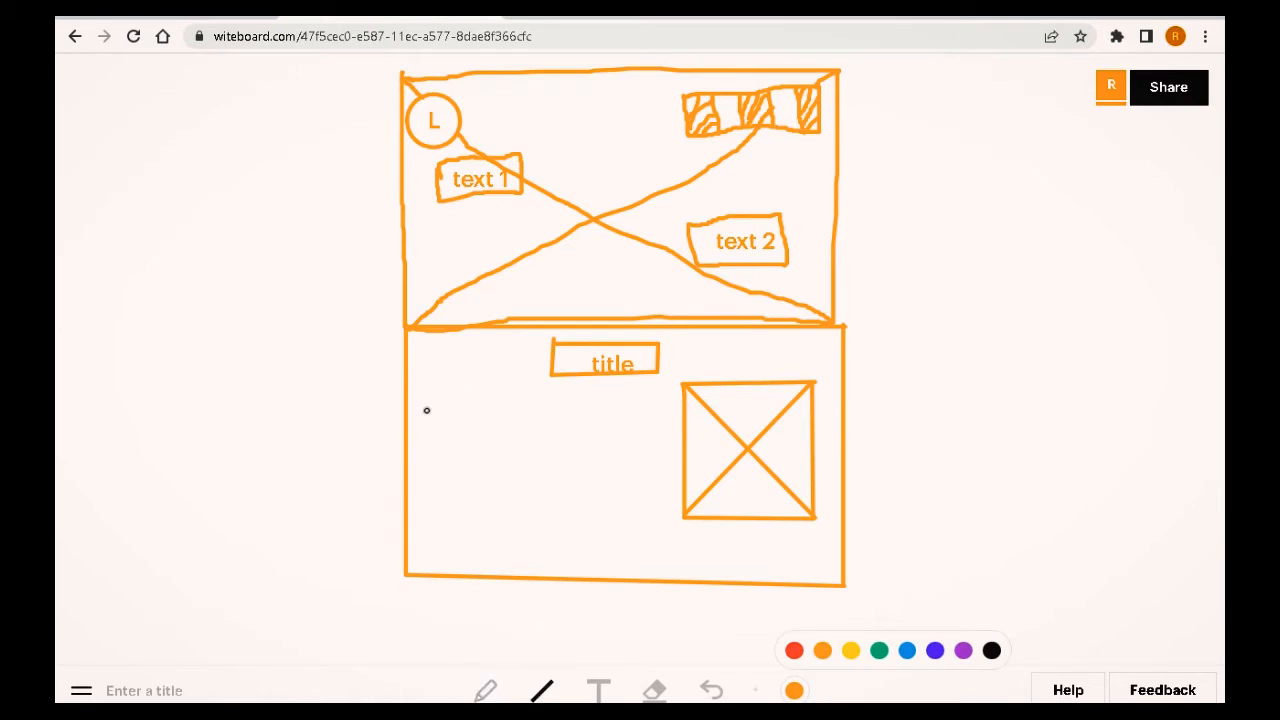
drag(421, 396, 664, 538)
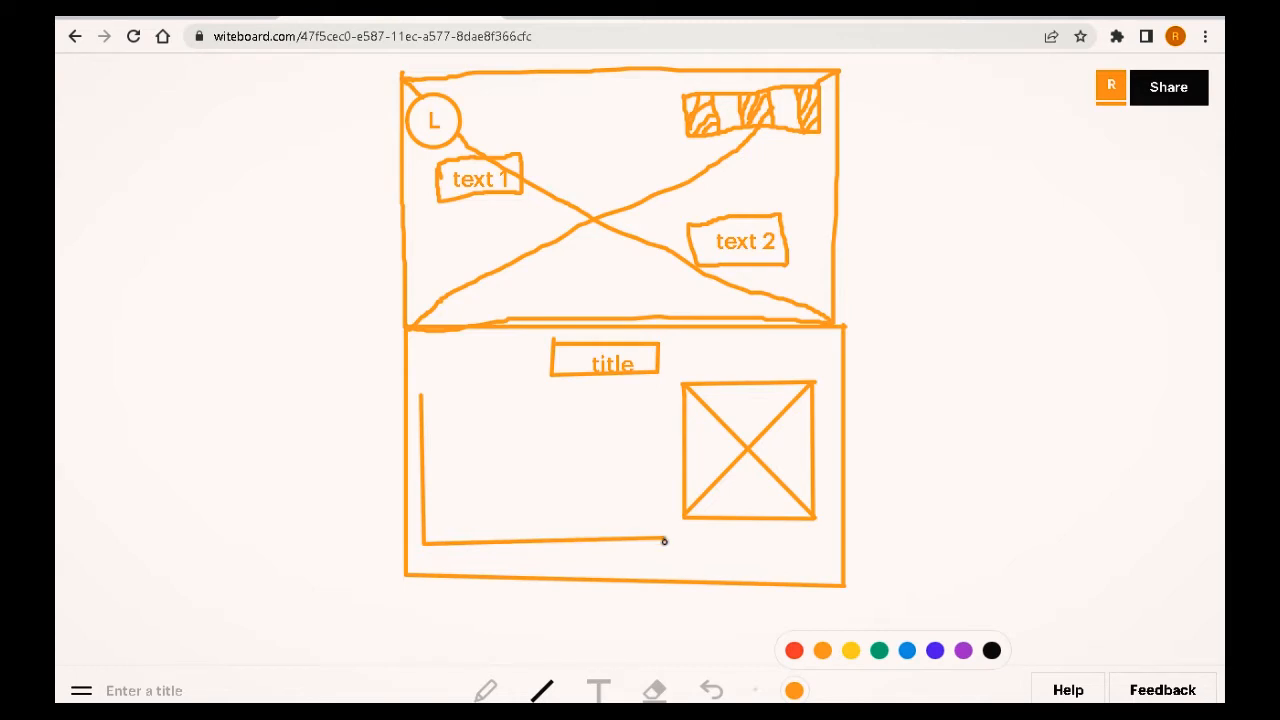
click(714, 690)
click(714, 690)
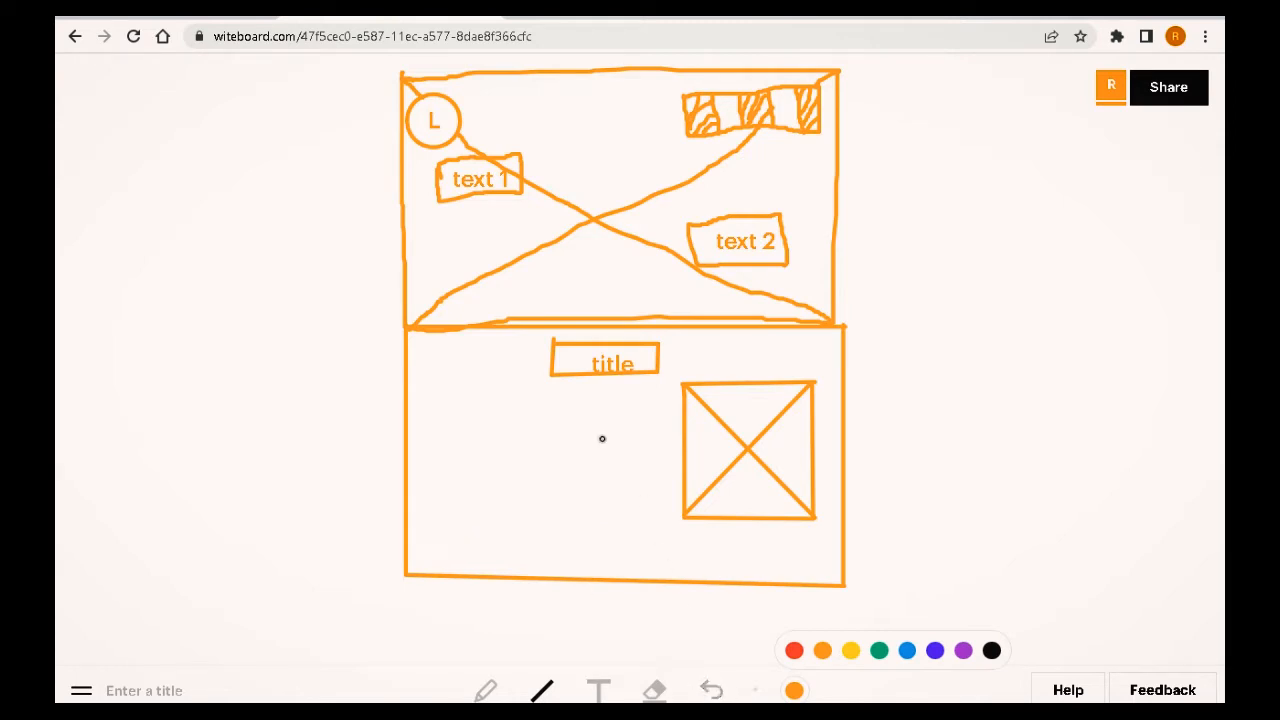
Step: Draw a content box on the left of the lower section and fill it with wavy text lines
drag(427, 404, 432, 514)
drag(432, 514, 427, 404)
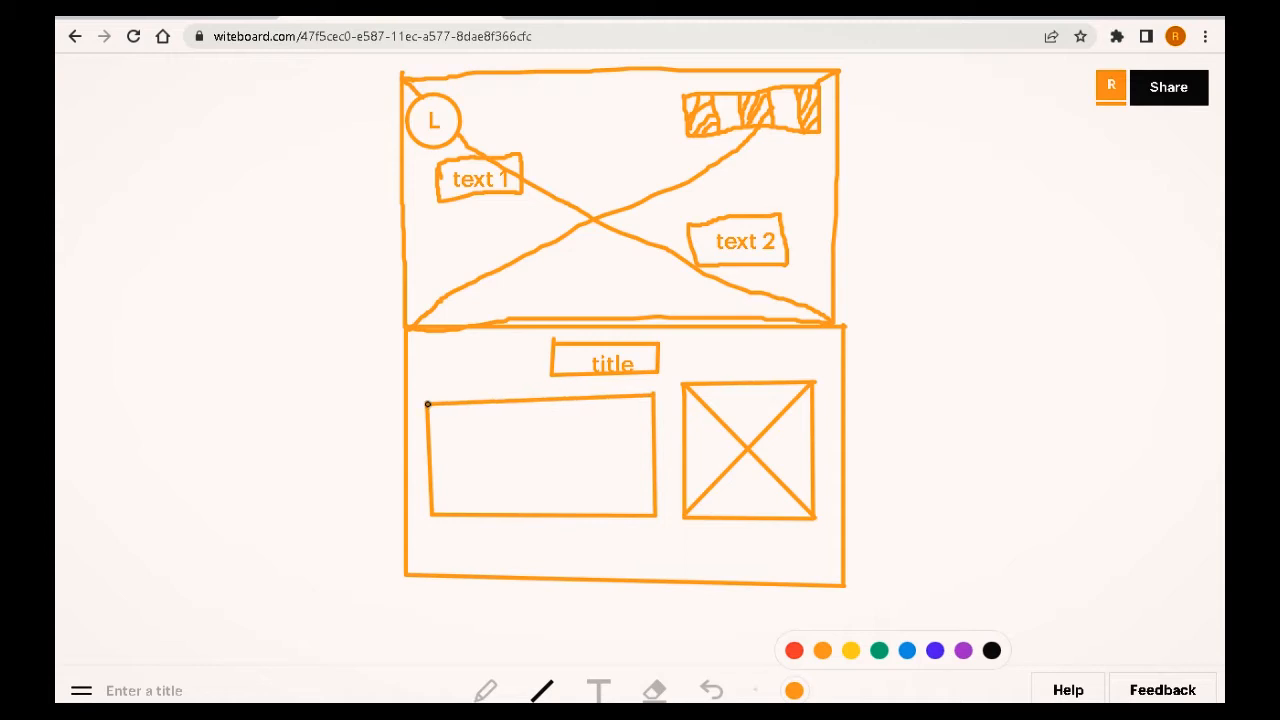
click(485, 690)
drag(444, 437, 633, 441)
mouse_move(449, 491)
mouse_down()
mouse_move(488, 474)
mouse_move(645, 480)
mouse_up()
drag(472, 498, 606, 508)
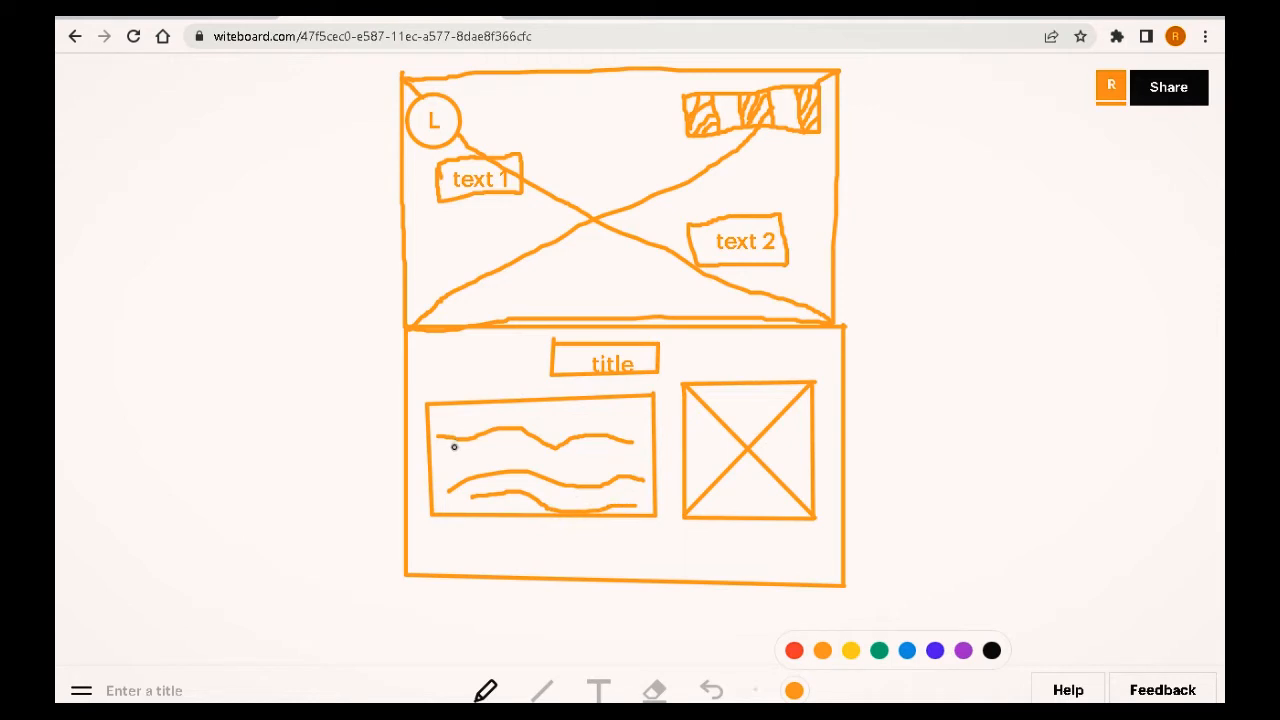
mouse_move(438, 470)
mouse_down()
mouse_move(484, 450)
mouse_move(629, 463)
mouse_up()
Step: Label the content box "about content"
click(598, 690)
click(466, 420)
text(about)
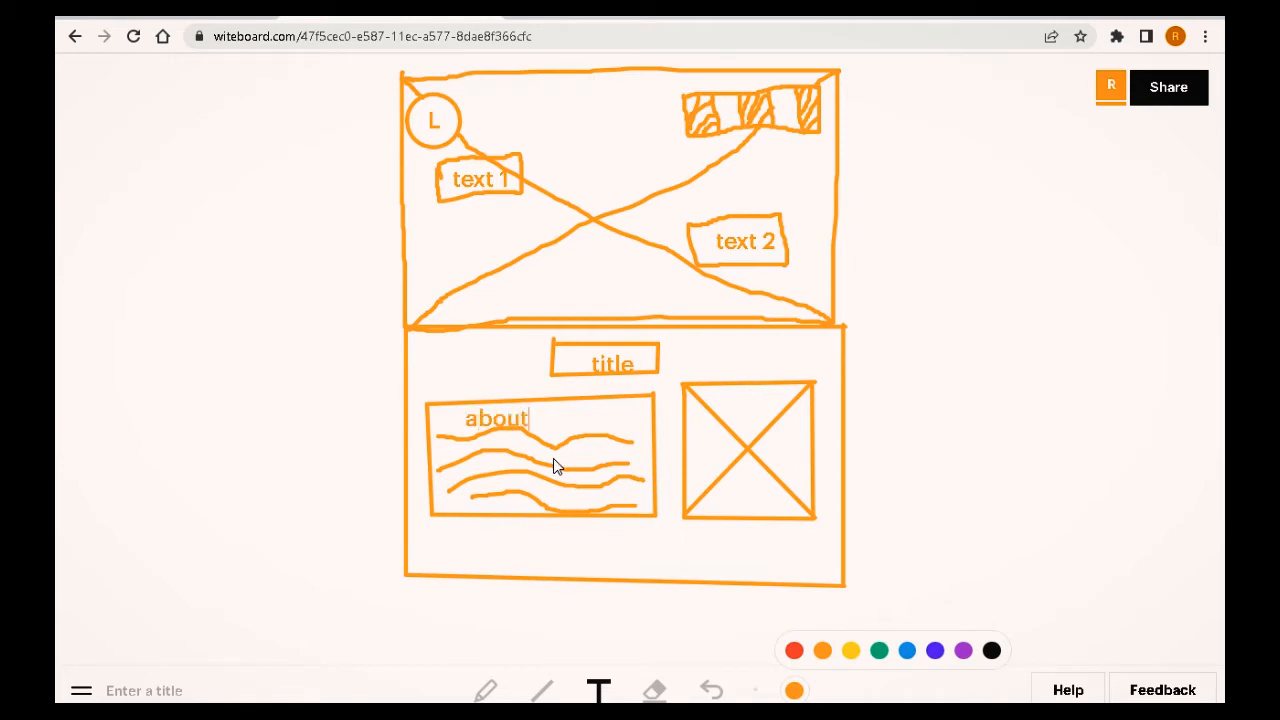
text( content)
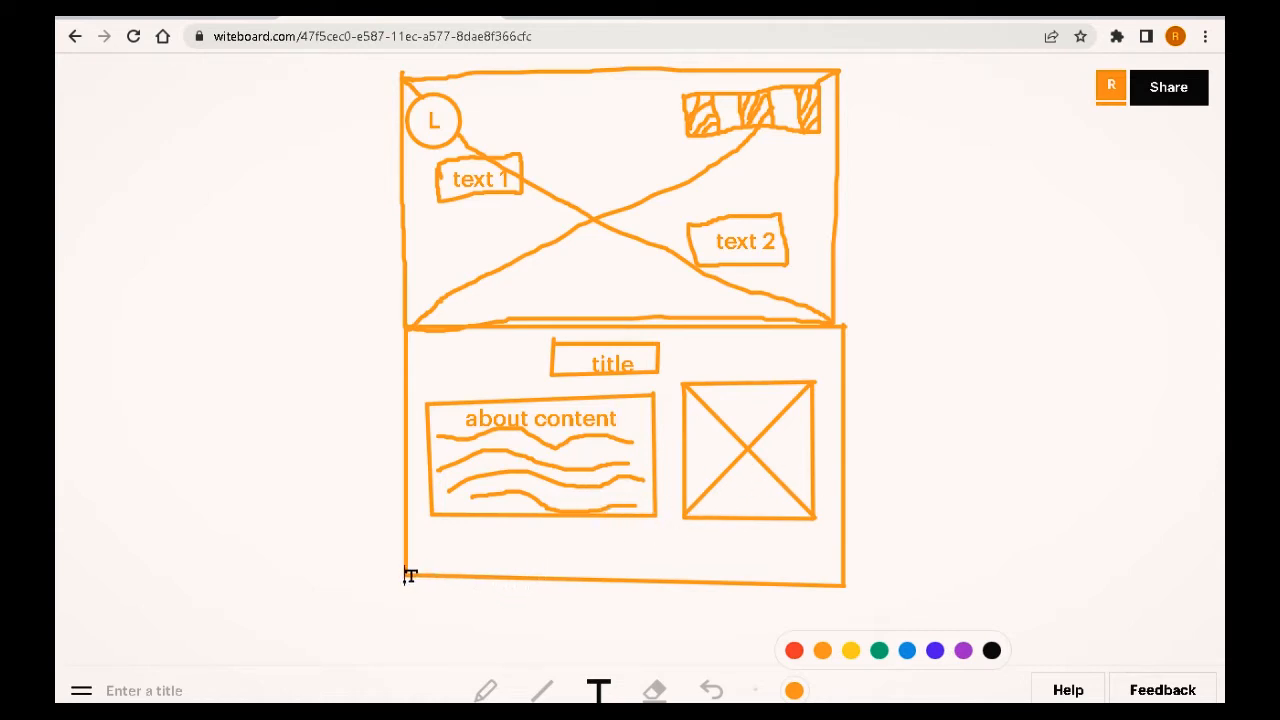
Step: Erase the bottom edge of the lower section with the Eraser
click(652, 692)
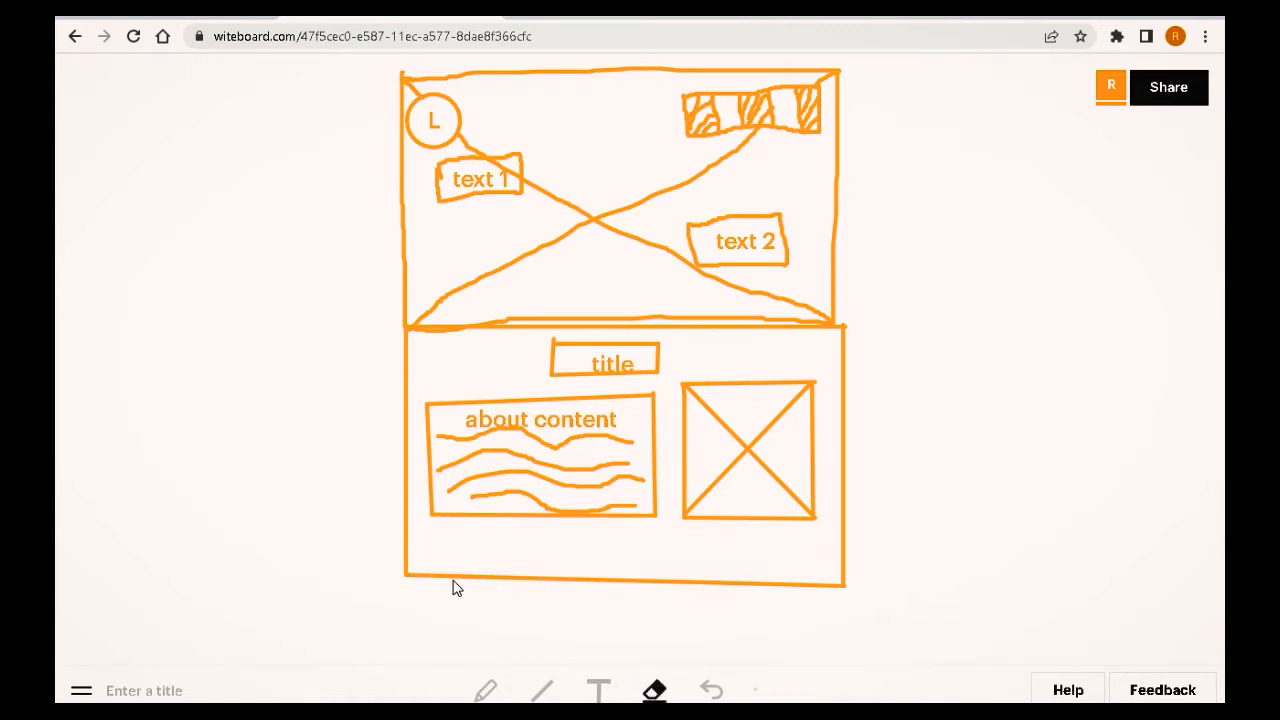
mouse_move(473, 585)
mouse_down()
mouse_move(819, 579)
mouse_move(823, 594)
mouse_move(823, 581)
mouse_move(462, 590)
mouse_move(427, 580)
mouse_up()
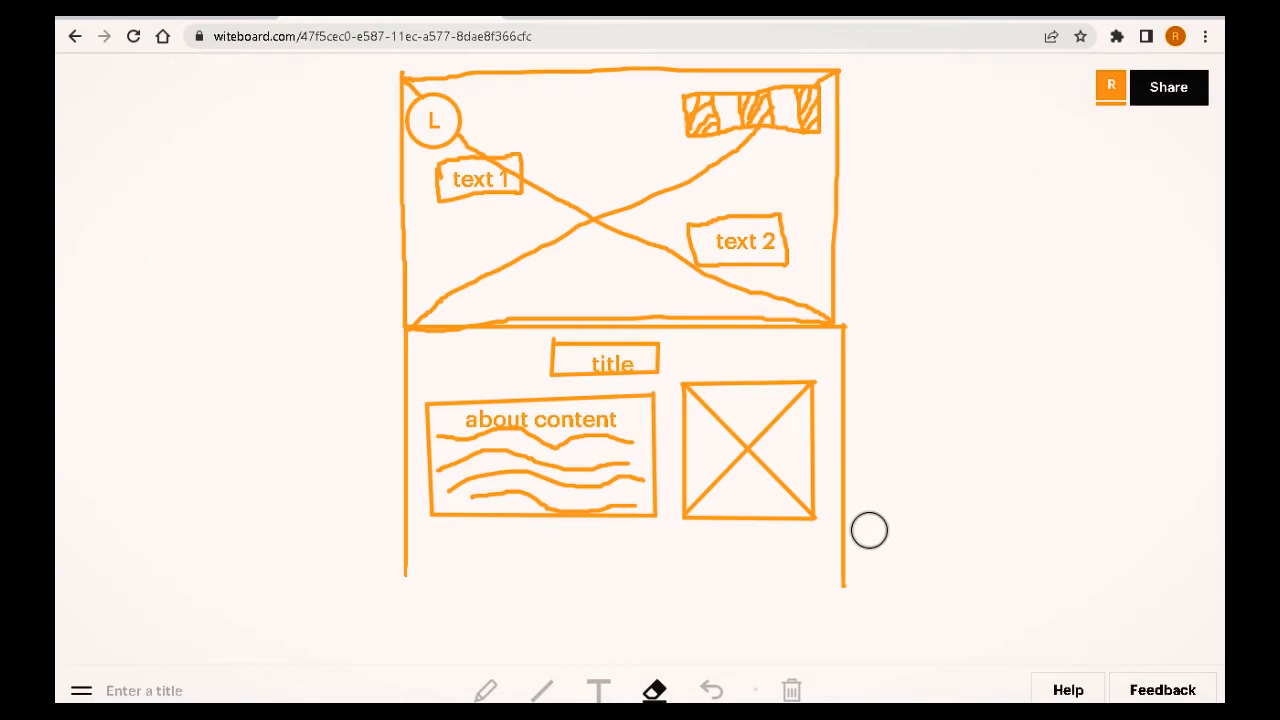
scroll(869, 530, down, 2)
scroll(680, 520, up, 1)
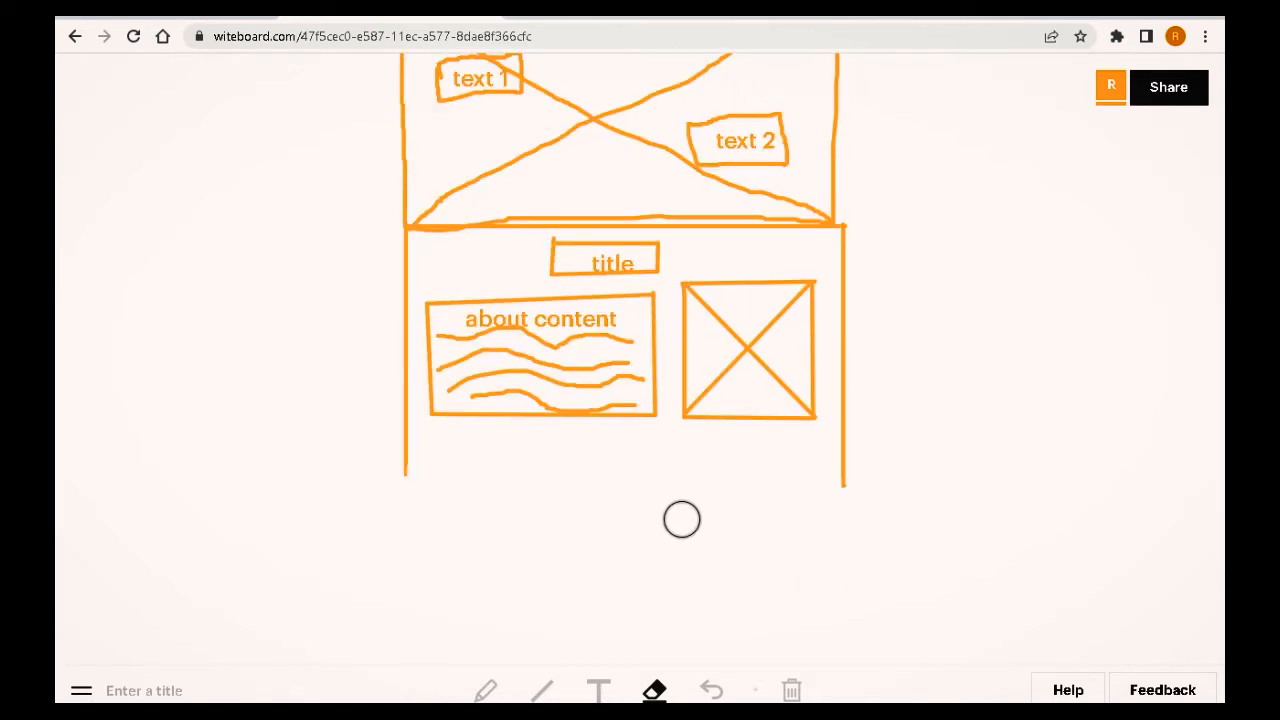
Step: Extend the lower section downward with the Line tool and close it with a new bottom edge
click(539, 695)
drag(408, 462, 407, 522)
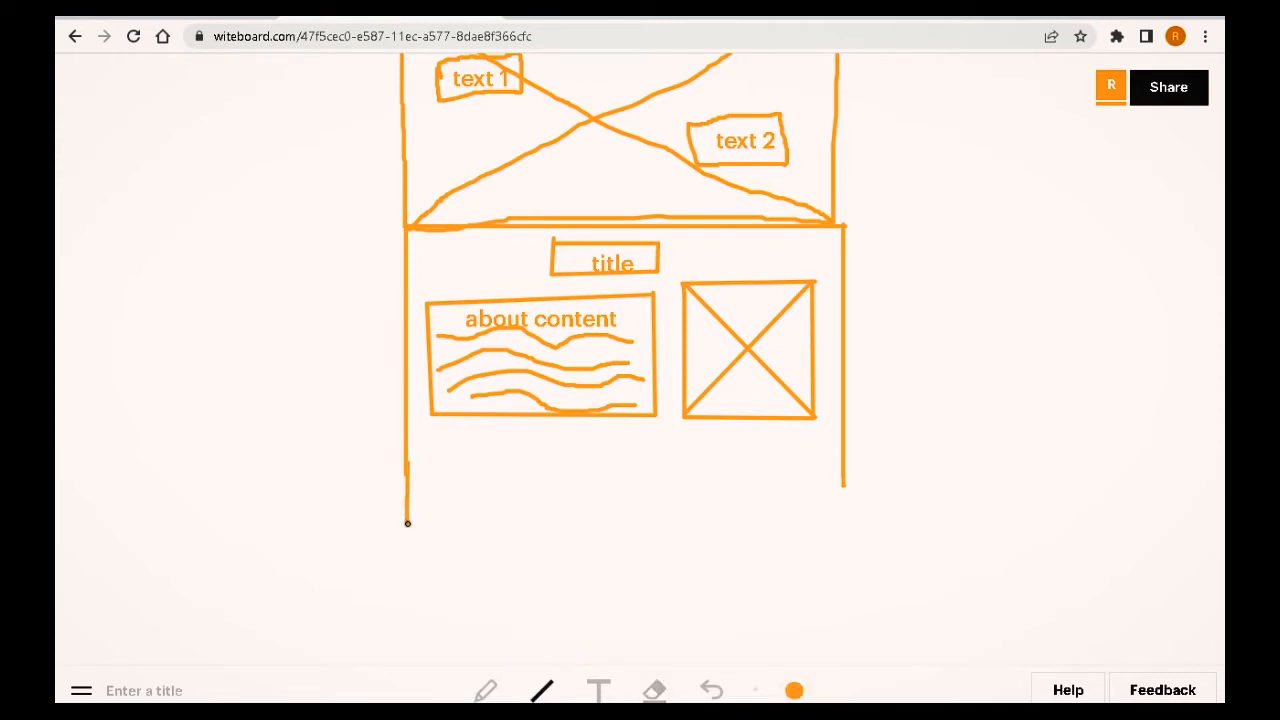
mouse_move(407, 522)
mouse_down()
mouse_move(405, 556)
mouse_move(500, 577)
mouse_move(777, 557)
mouse_move(847, 567)
mouse_move(844, 497)
mouse_up()
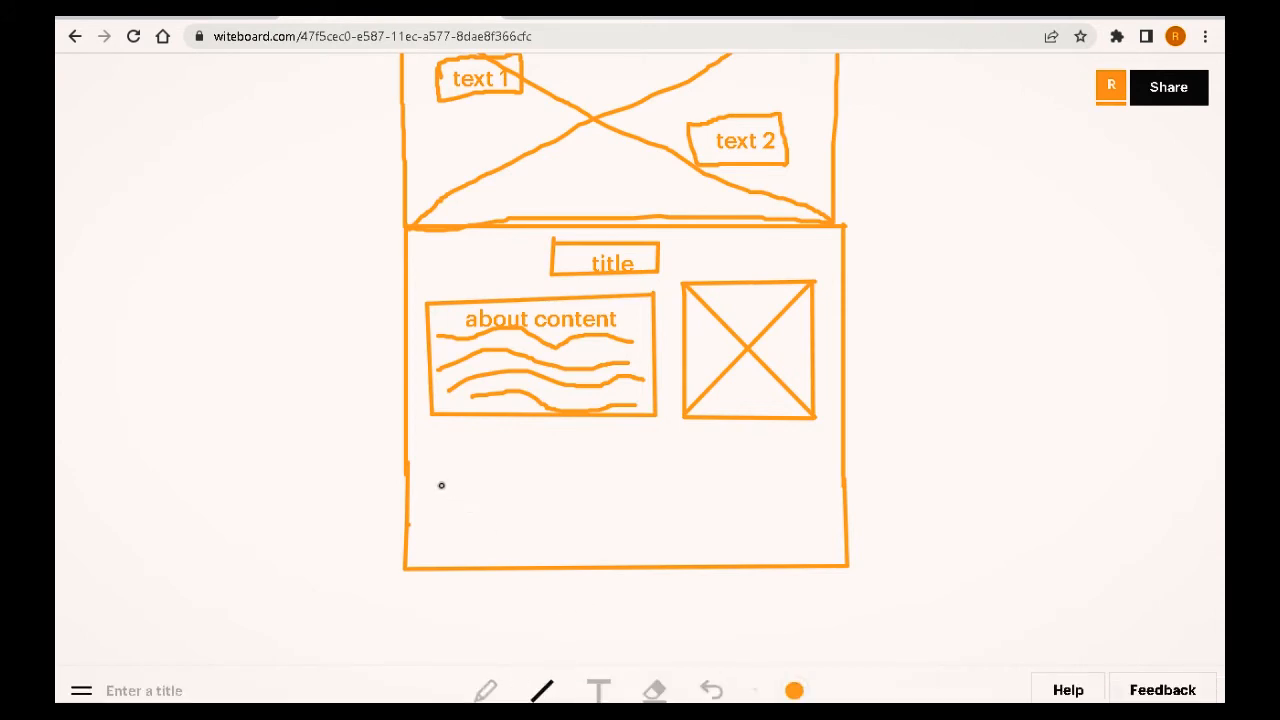
Step: Draw three small feature boxes in a row along the bottom of the lower section
mouse_move(435, 483)
mouse_down()
mouse_move(434, 548)
mouse_move(553, 546)
mouse_move(554, 474)
mouse_move(437, 487)
mouse_up()
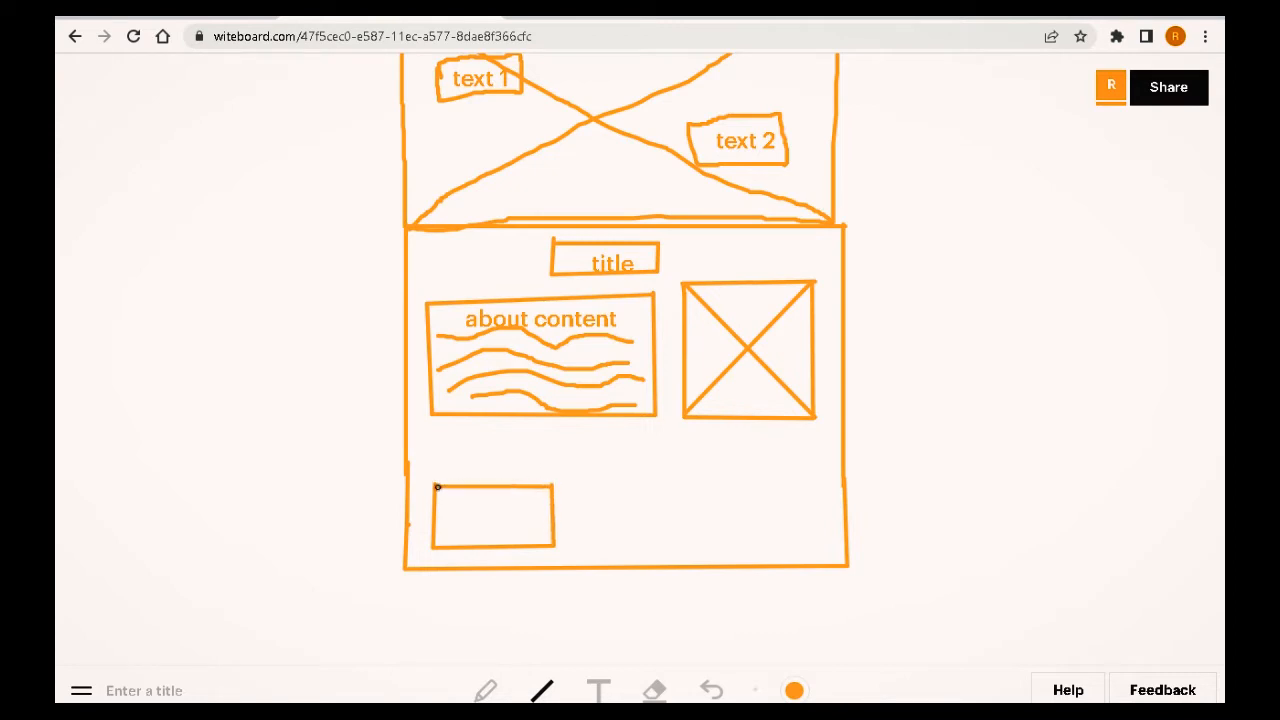
mouse_move(610, 493)
mouse_down()
mouse_move(611, 541)
mouse_move(640, 543)
mouse_move(609, 543)
mouse_up()
mouse_move(609, 544)
mouse_down()
mouse_move(697, 544)
mouse_move(703, 497)
mouse_move(703, 471)
mouse_move(614, 481)
mouse_up()
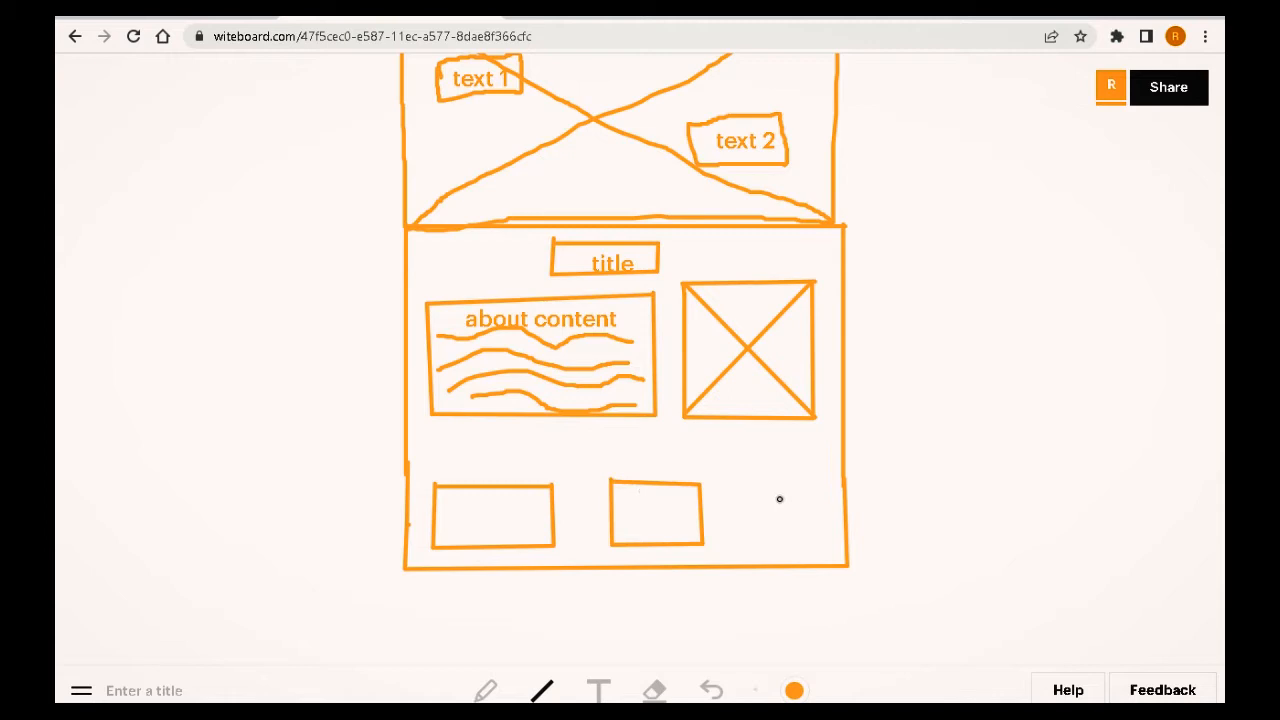
mouse_move(732, 489)
mouse_down()
mouse_move(737, 543)
mouse_move(766, 551)
mouse_move(726, 543)
mouse_move(832, 541)
mouse_move(831, 481)
mouse_move(731, 483)
mouse_up()
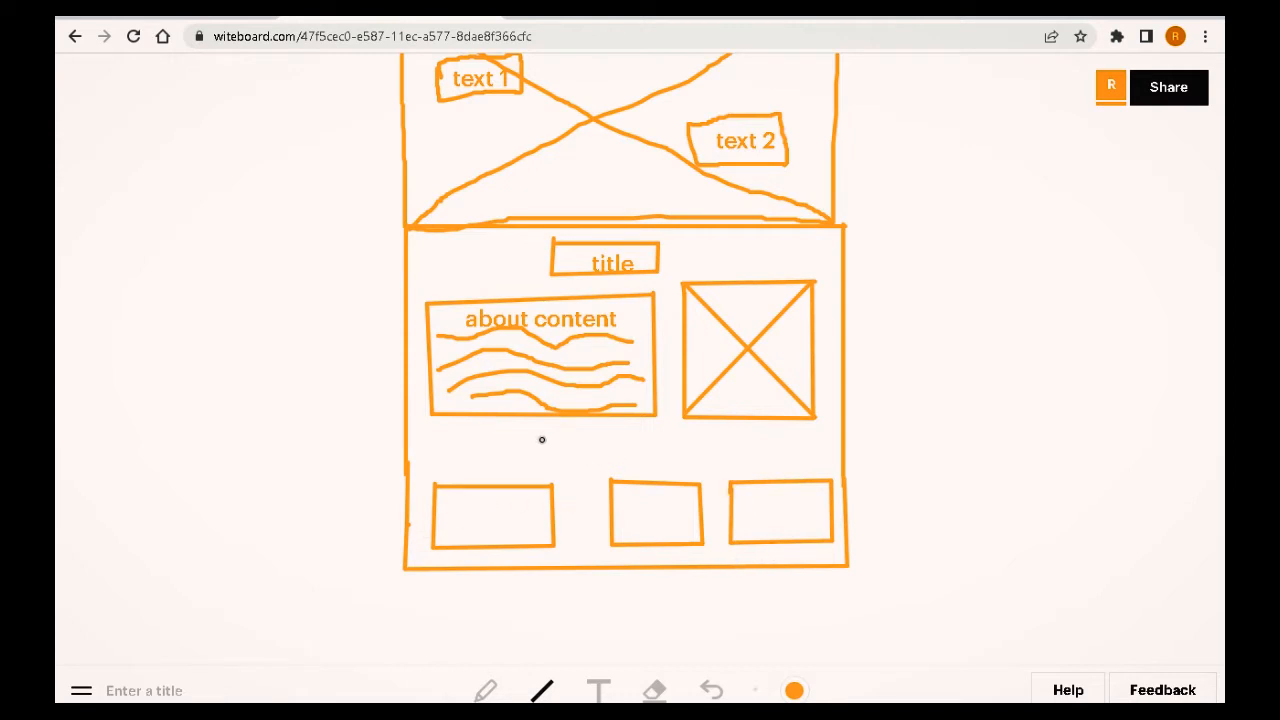
Step: Draw a long heading bar above the three feature boxes and label it "features"
mouse_move(532, 444)
mouse_down()
mouse_move(657, 431)
mouse_move(699, 441)
mouse_move(698, 461)
mouse_up()
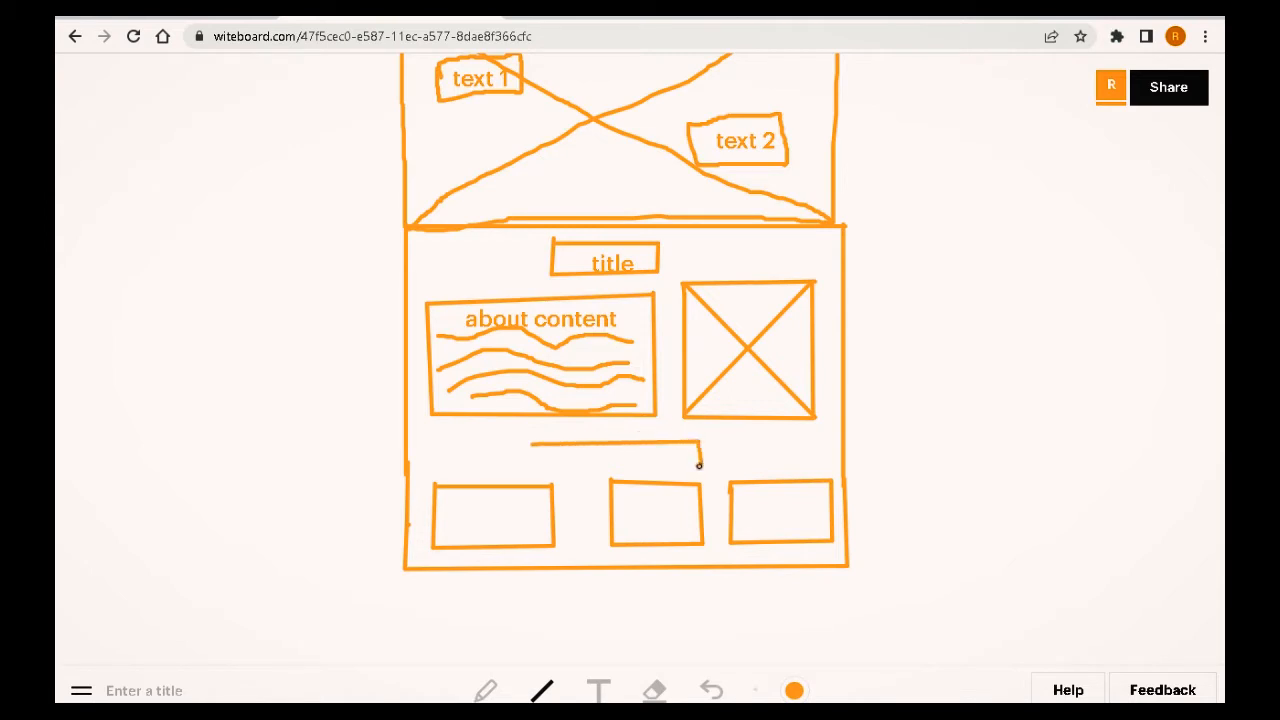
drag(699, 463, 533, 461)
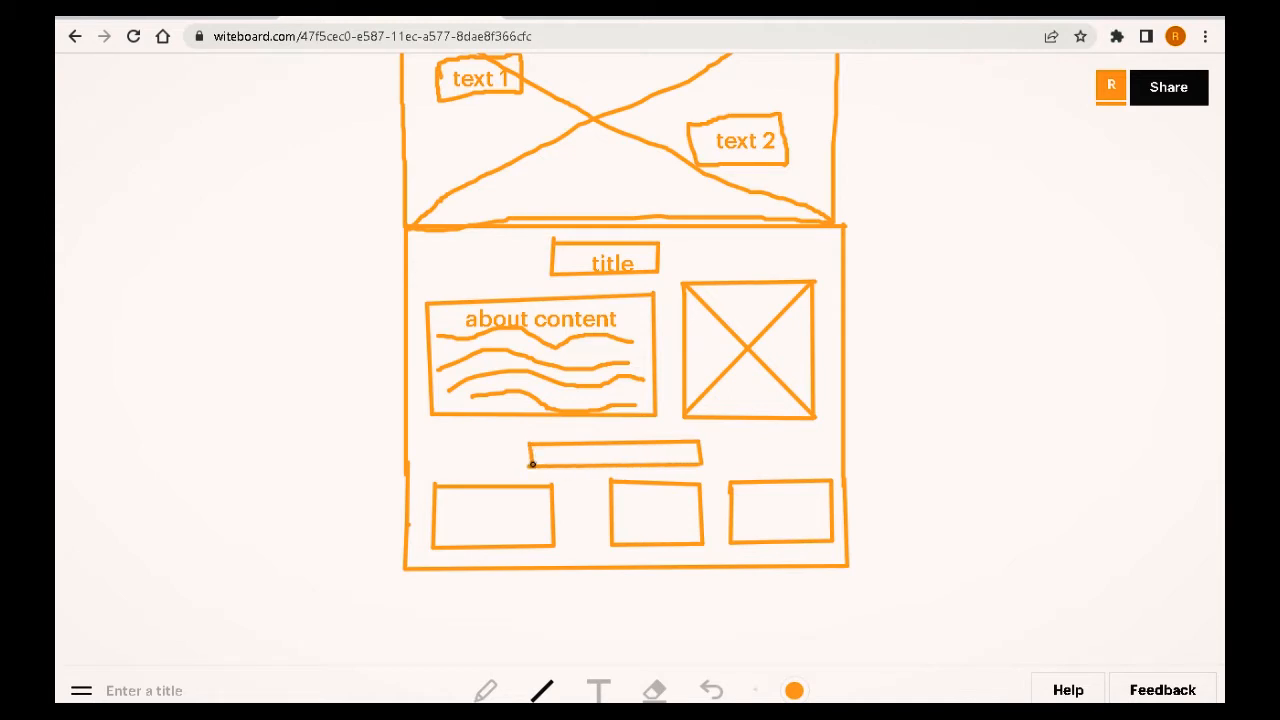
click(598, 690)
click(578, 464)
text(features)
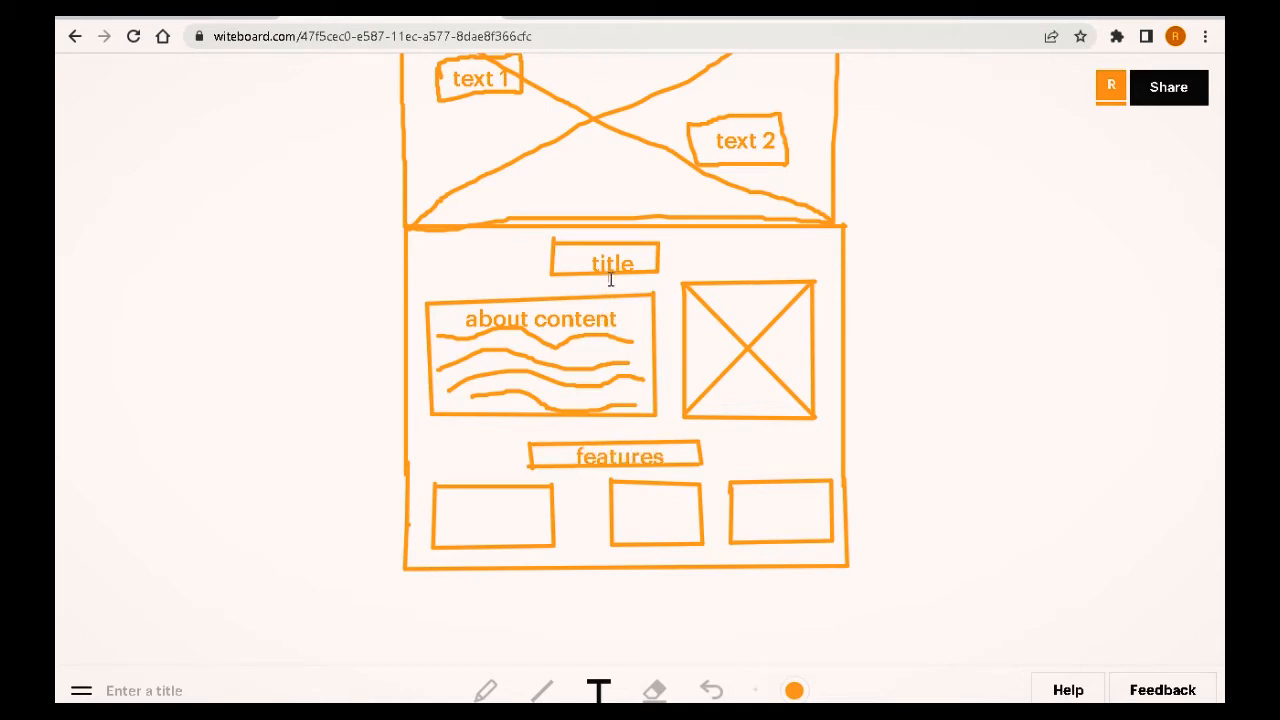
Step: Erase the "title" label and its box at the top of the lower section with the Eraser
click(586, 245)
click(628, 259)
click(586, 245)
click(655, 690)
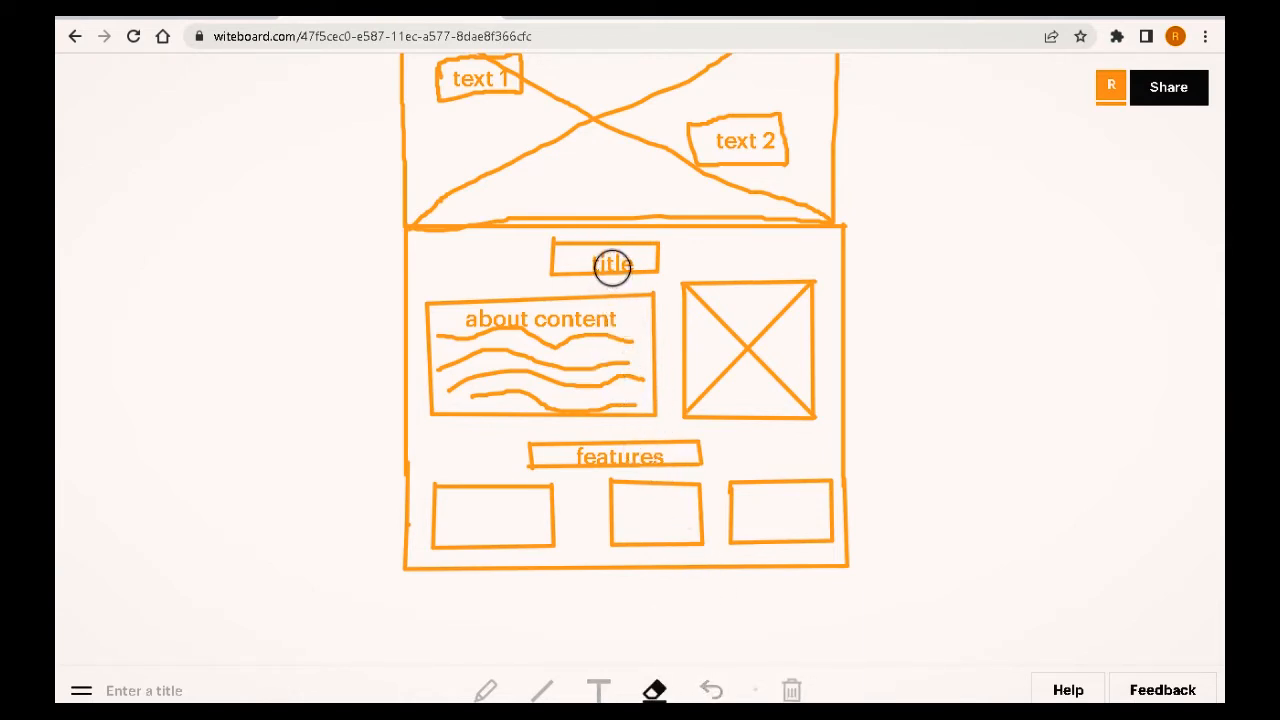
scroll(612, 268, up, 3)
scroll(612, 268, down, 3)
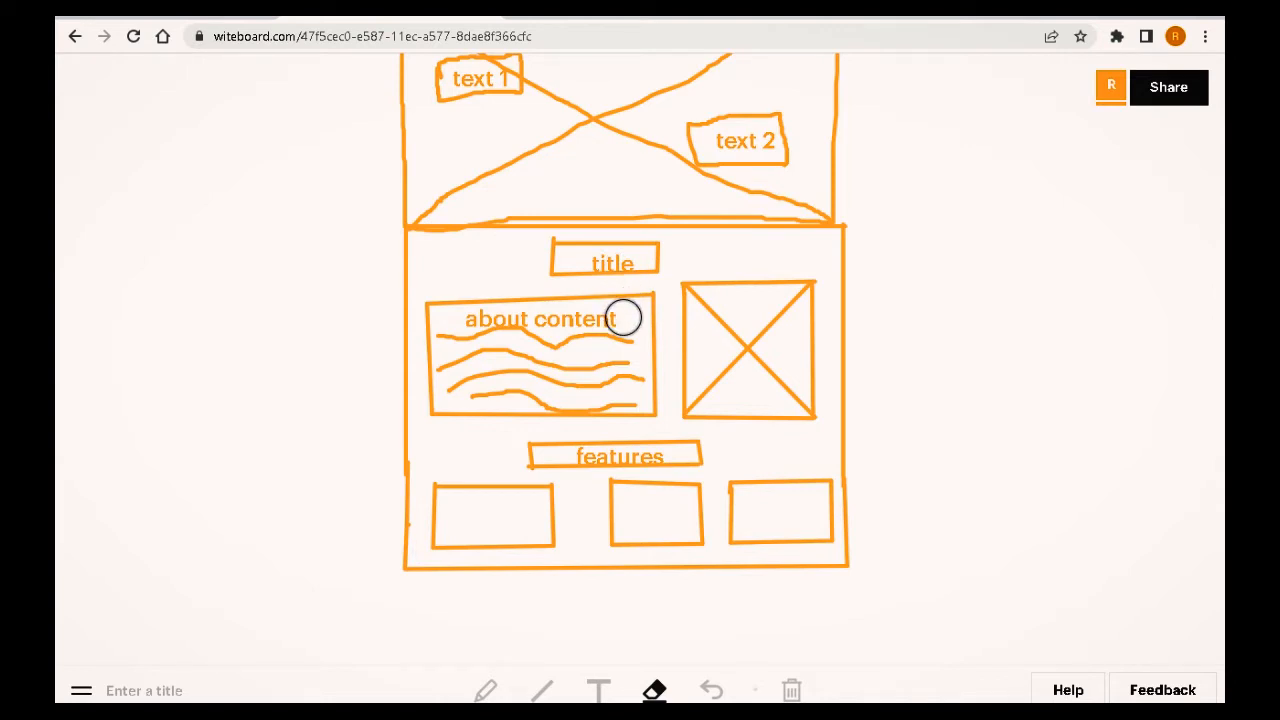
mouse_move(632, 256)
mouse_down()
mouse_move(564, 265)
mouse_move(551, 250)
mouse_move(654, 249)
mouse_up()
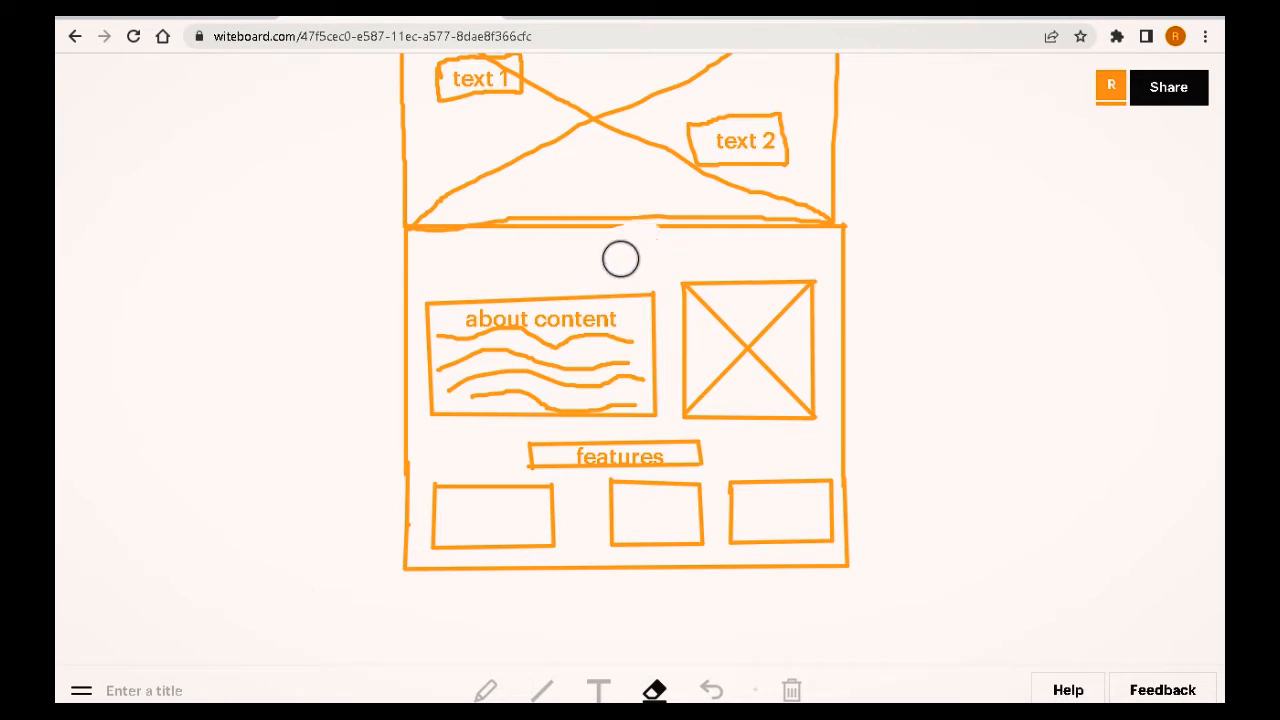
key(ctrl+z)
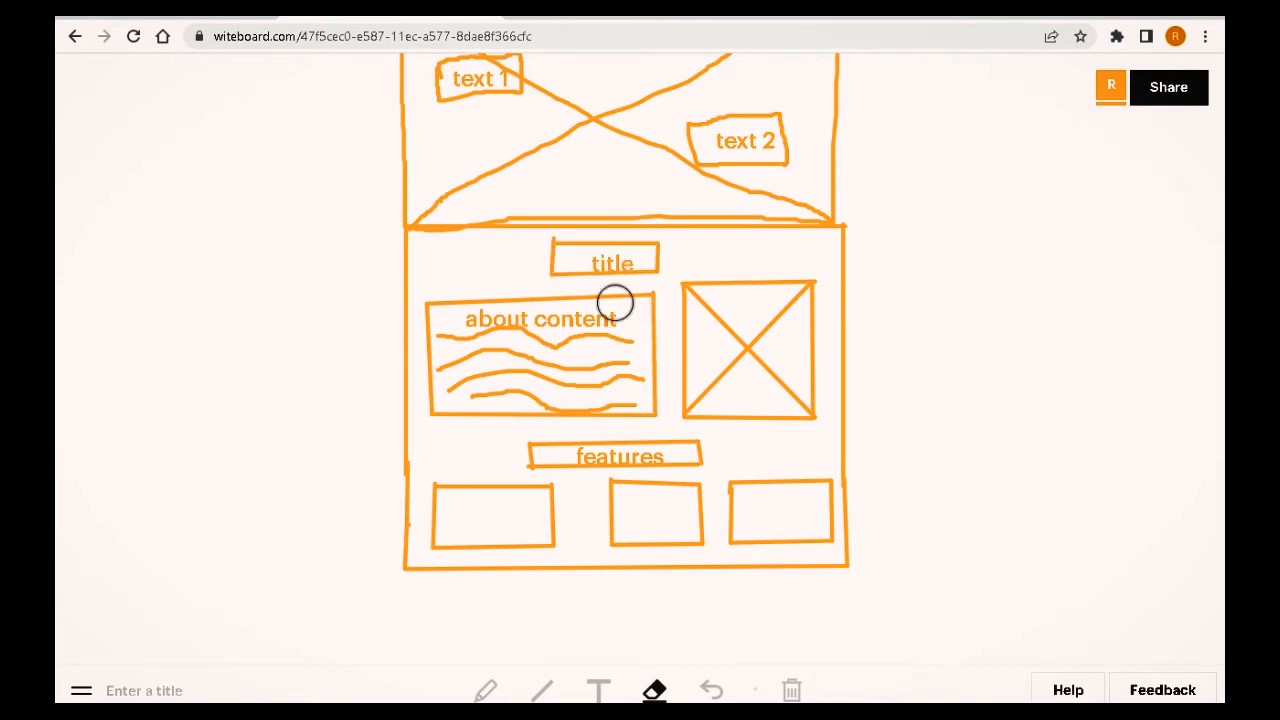
mouse_move(657, 257)
mouse_down()
mouse_move(555, 255)
mouse_move(589, 266)
mouse_up()
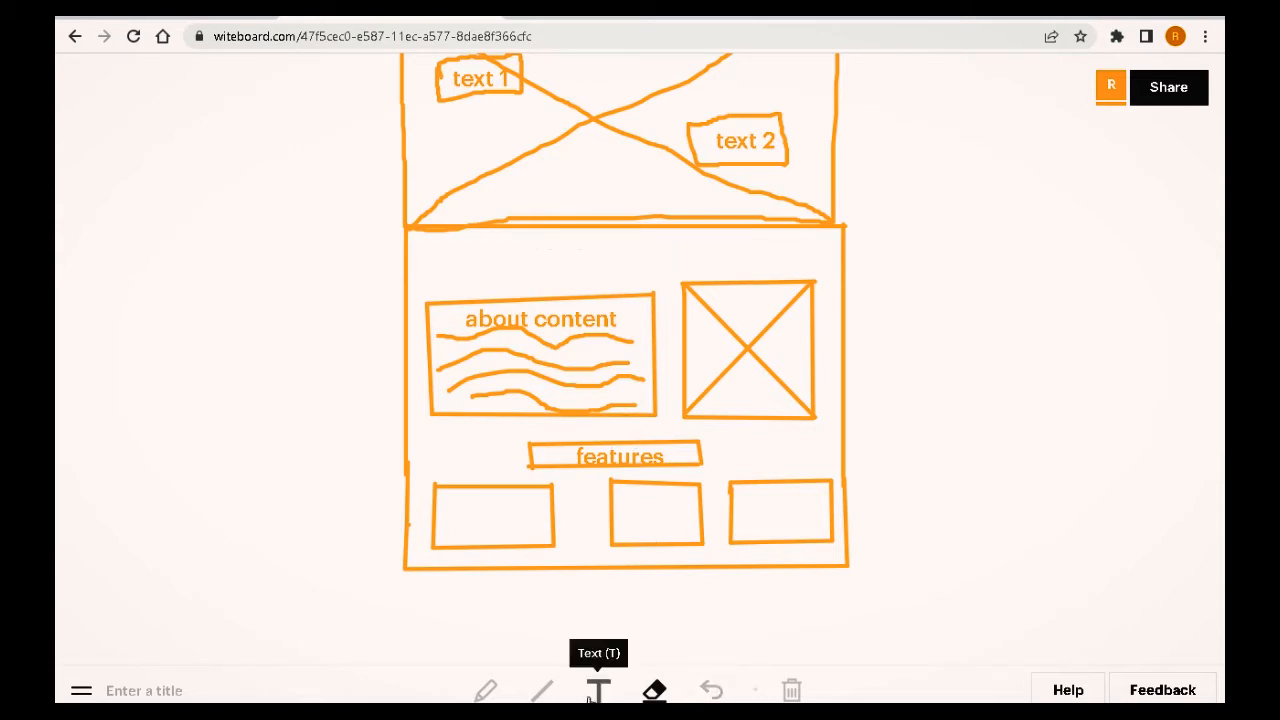
Step: Redraw the heading box at the top of the lower section and label it "about"
click(541, 690)
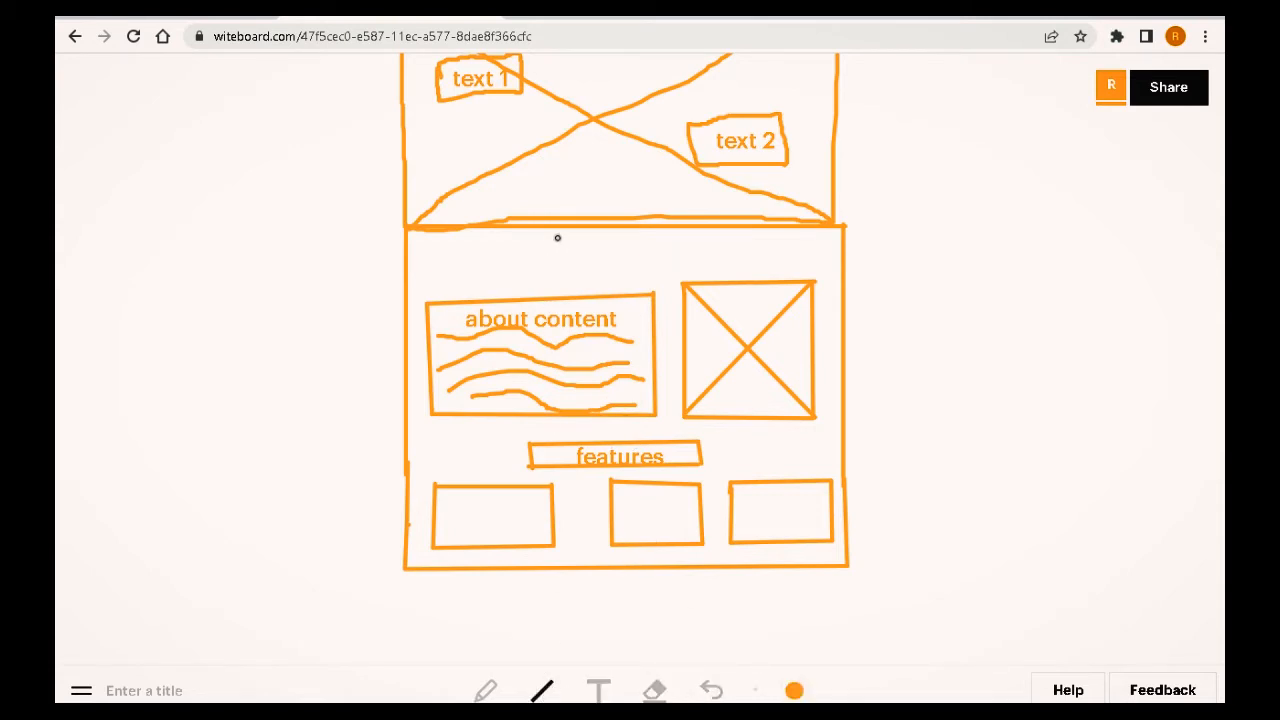
mouse_move(553, 238)
mouse_down()
mouse_move(552, 265)
mouse_move(654, 269)
mouse_move(654, 229)
mouse_move(655, 242)
mouse_up()
drag(655, 242, 553, 241)
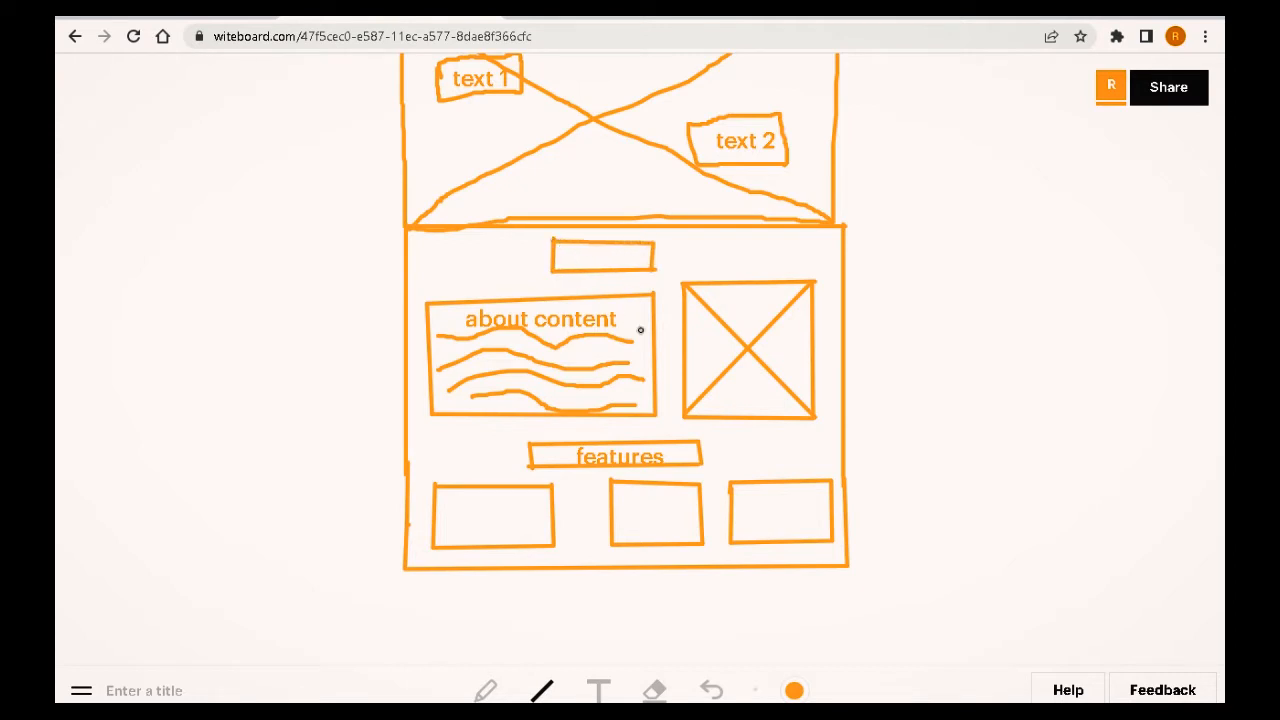
click(598, 690)
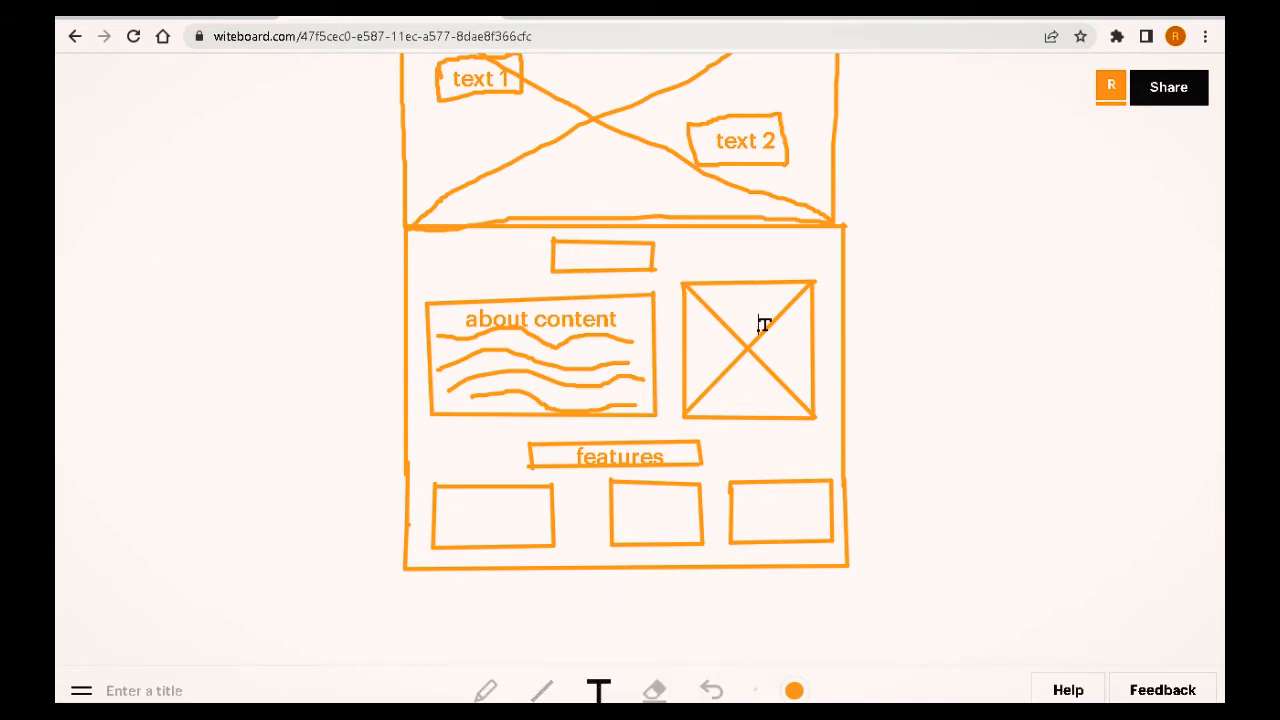
text(about)
Step: Label the first feature box "feature1"
scroll(803, 407, down, 2)
click(478, 328)
text(feature)
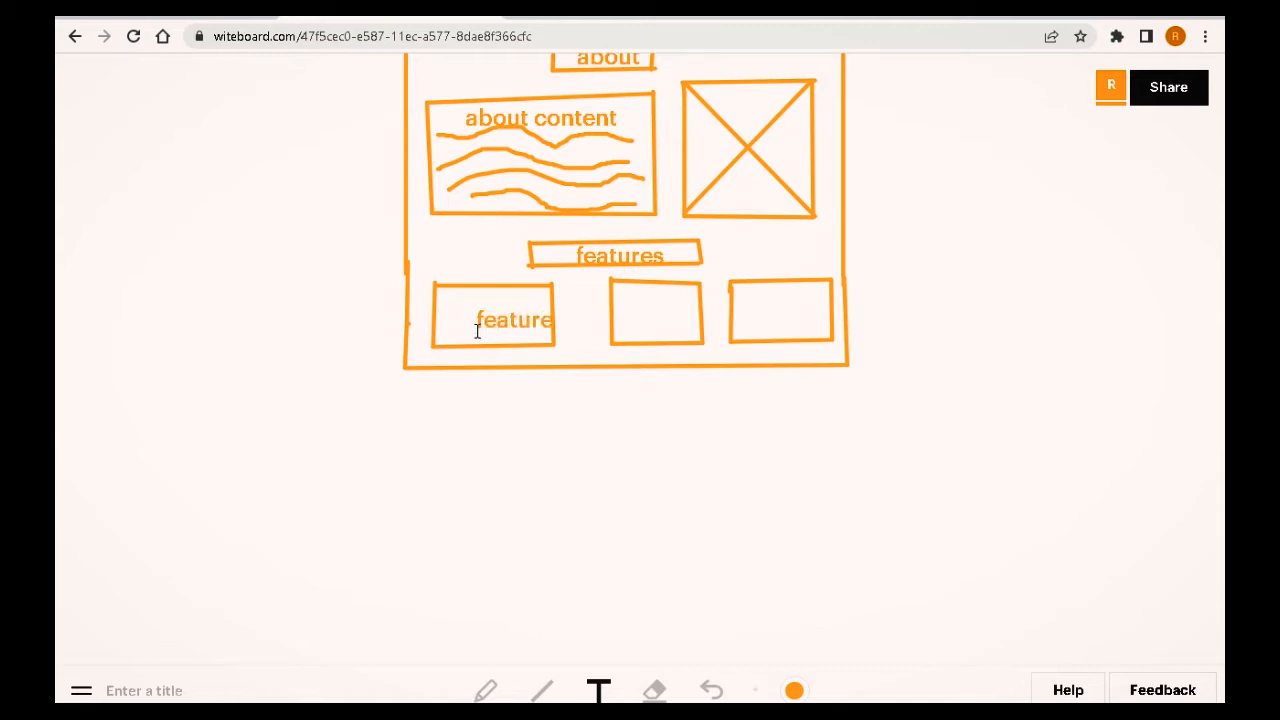
key(BackSpace)
key(BackSpace)
key(BackSpace)
key(BackSpace)
key(BackSpace)
key(BackSpace)
text(featu)
text(1)
Step: Label the second feature box "feature 2"
click(617, 455)
click(619, 316)
text(fea)
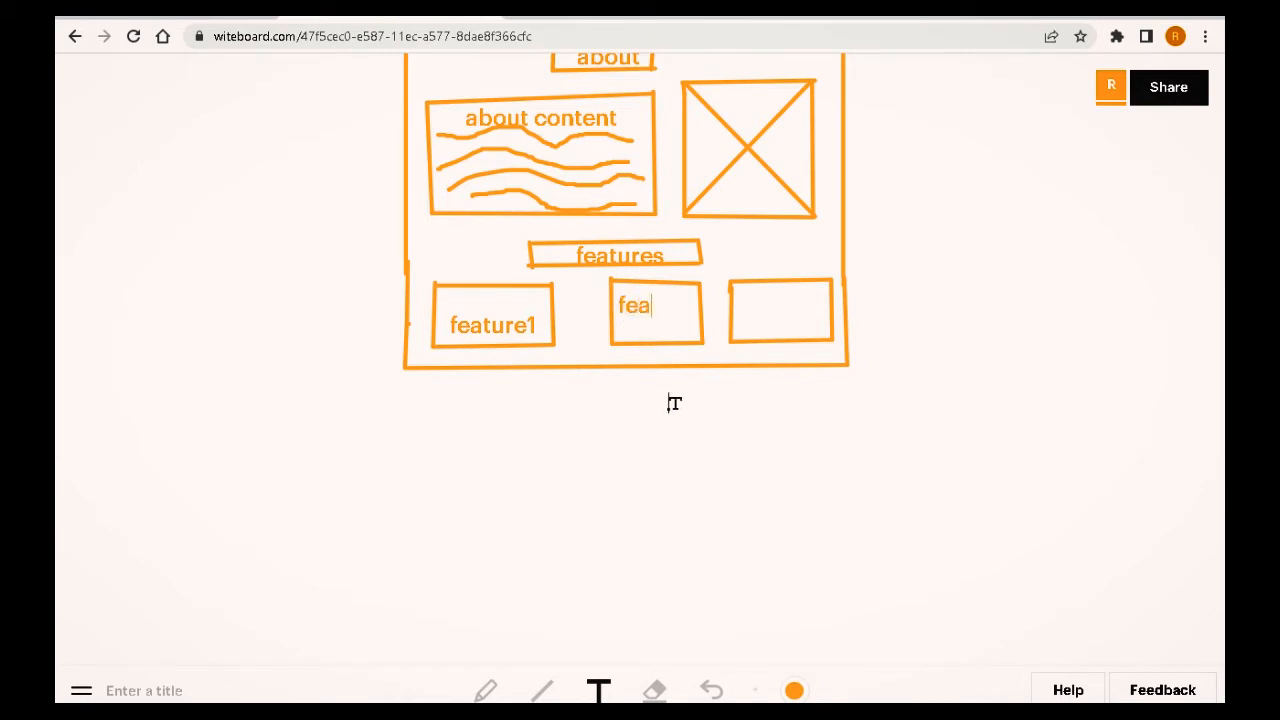
text(ture)
click(669, 403)
click(659, 330)
text(2)
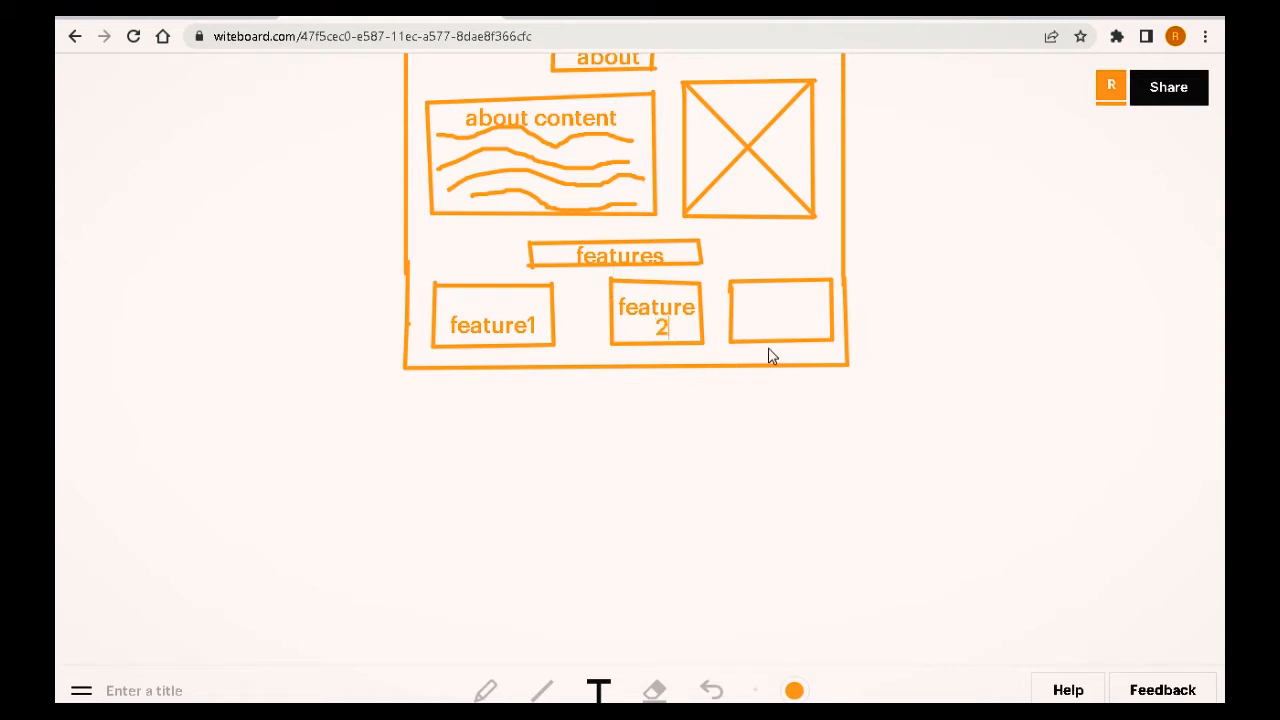
Step: Label the third feature box "feature3"
click(763, 295)
text(featut)
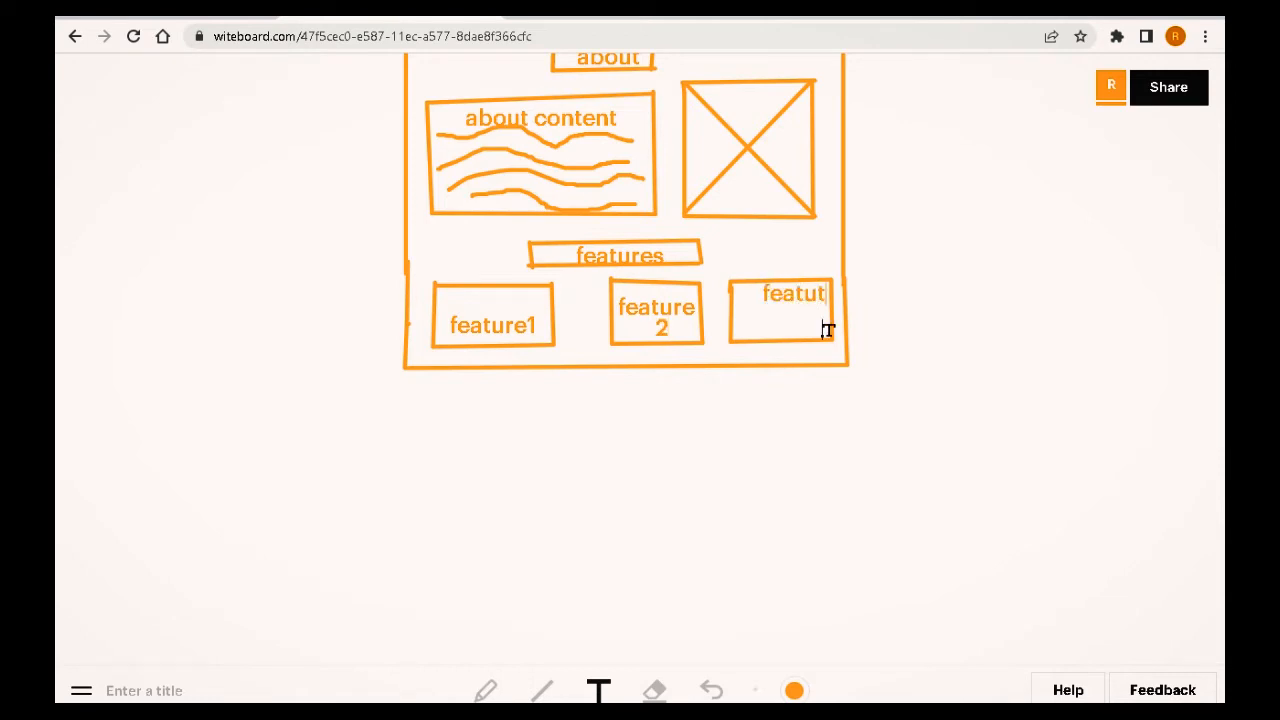
key(BackSpace)
text(re)
key(BackSpace)
key(BackSpace)
key(BackSpace)
key(BackSpace)
key(BackSpace)
key(BackSpace)
click(742, 293)
text(feature3)
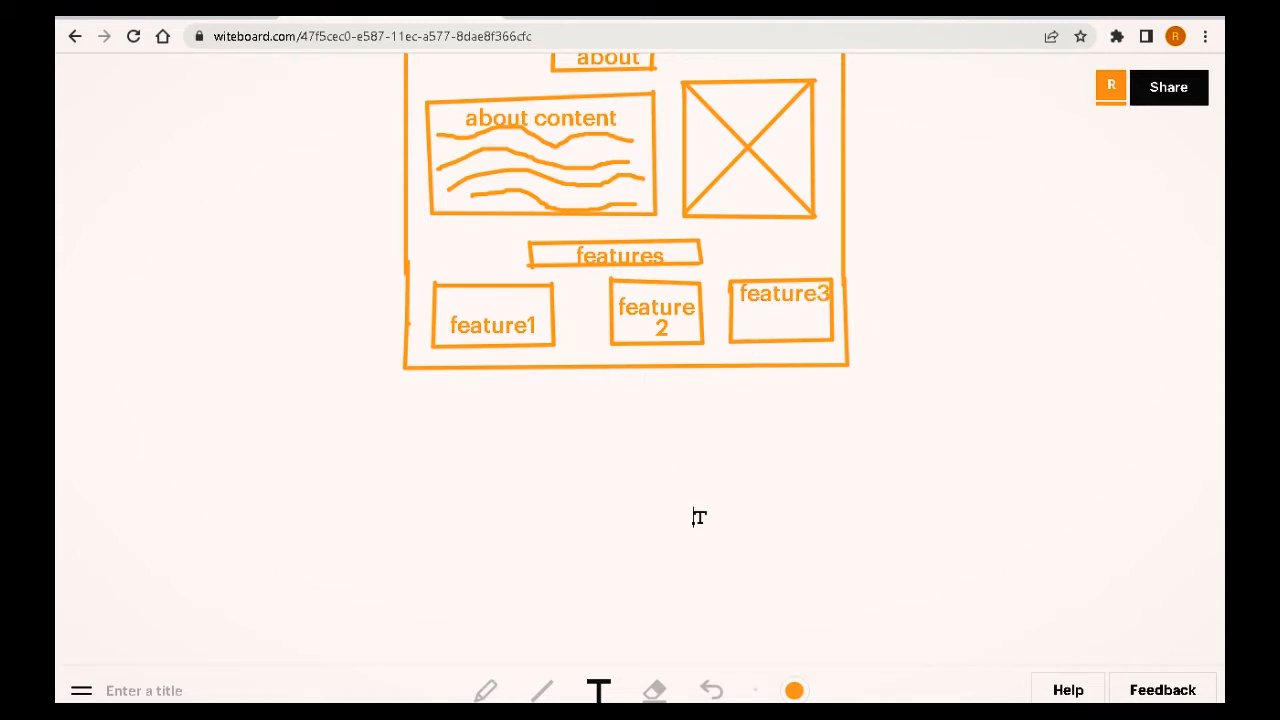
Step: Scroll through the whole wireframe to review the sections drawn so far
click(486, 690)
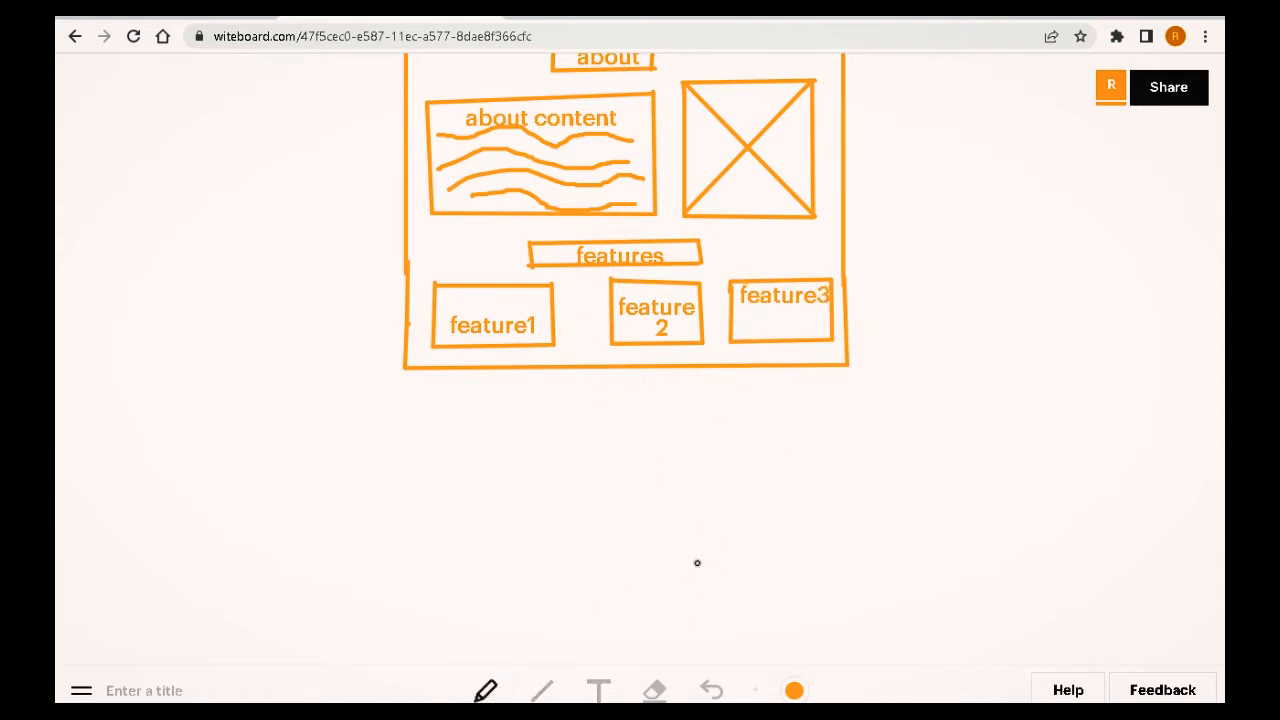
scroll(714, 529, up, 5)
scroll(717, 531, down, 3)
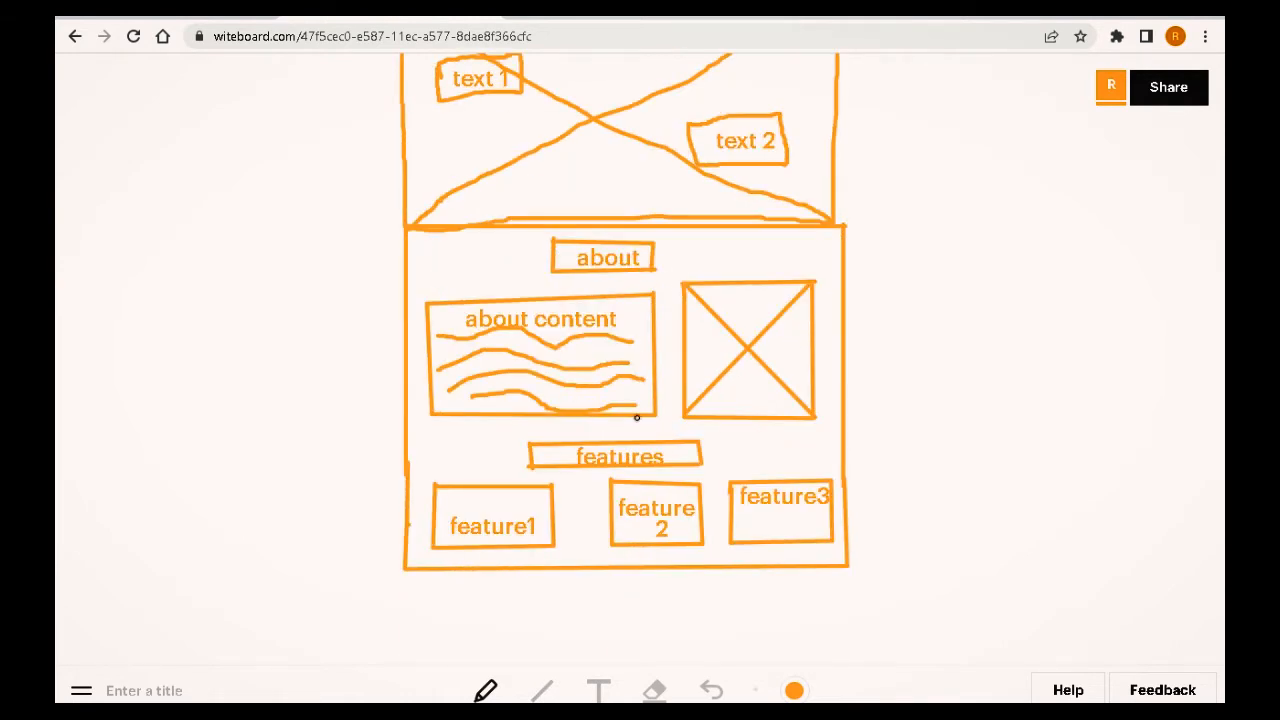
scroll(645, 440, down, 3)
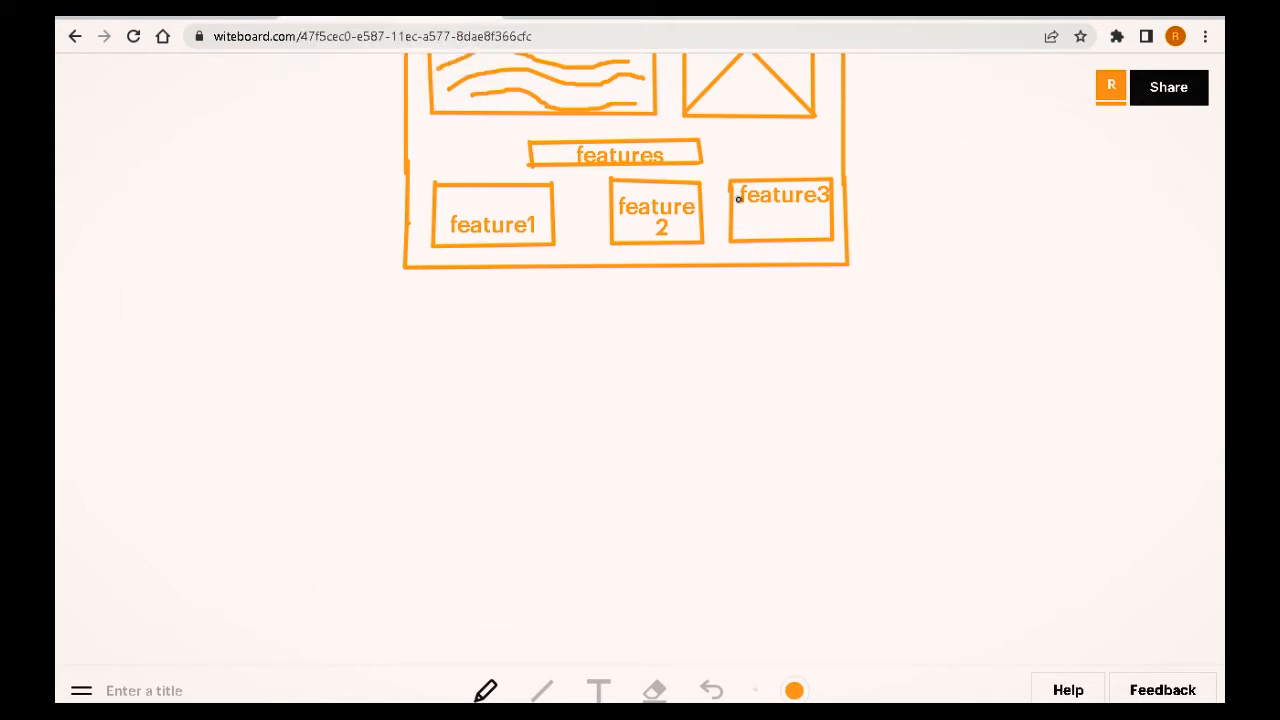
scroll(740, 226, up, 3)
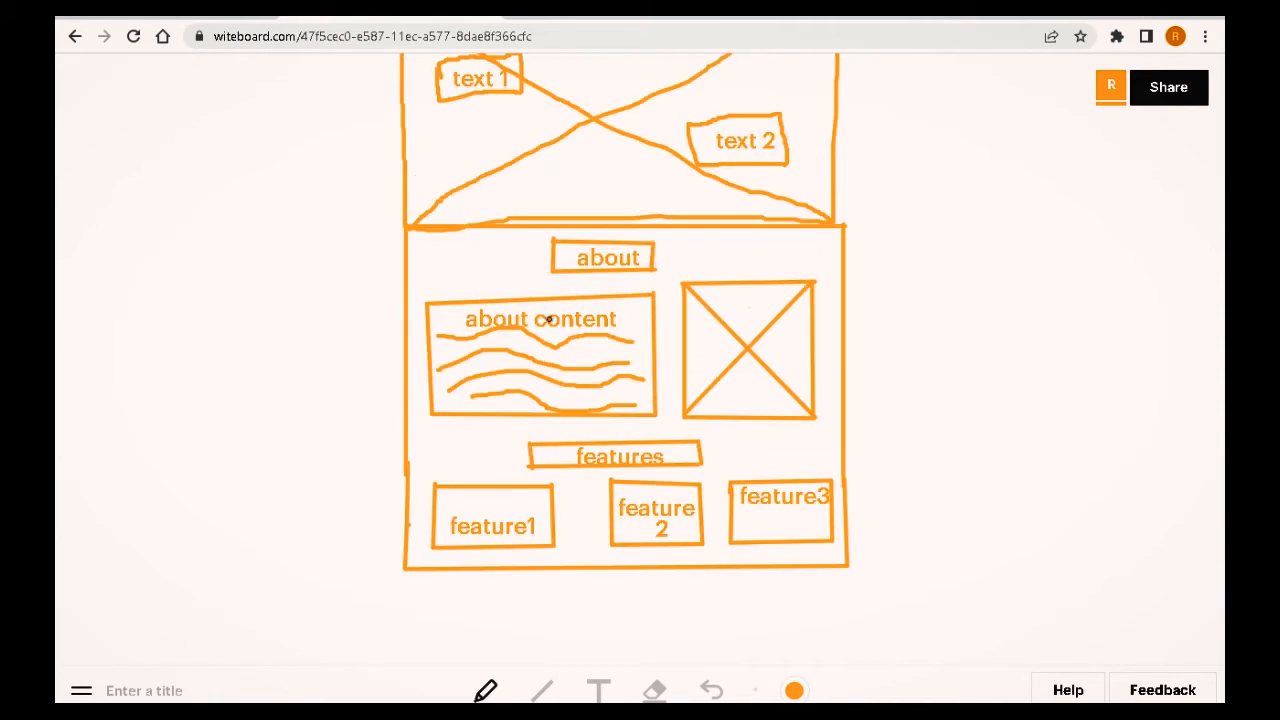
scroll(600, 310, up, 2)
scroll(660, 390, down, 5)
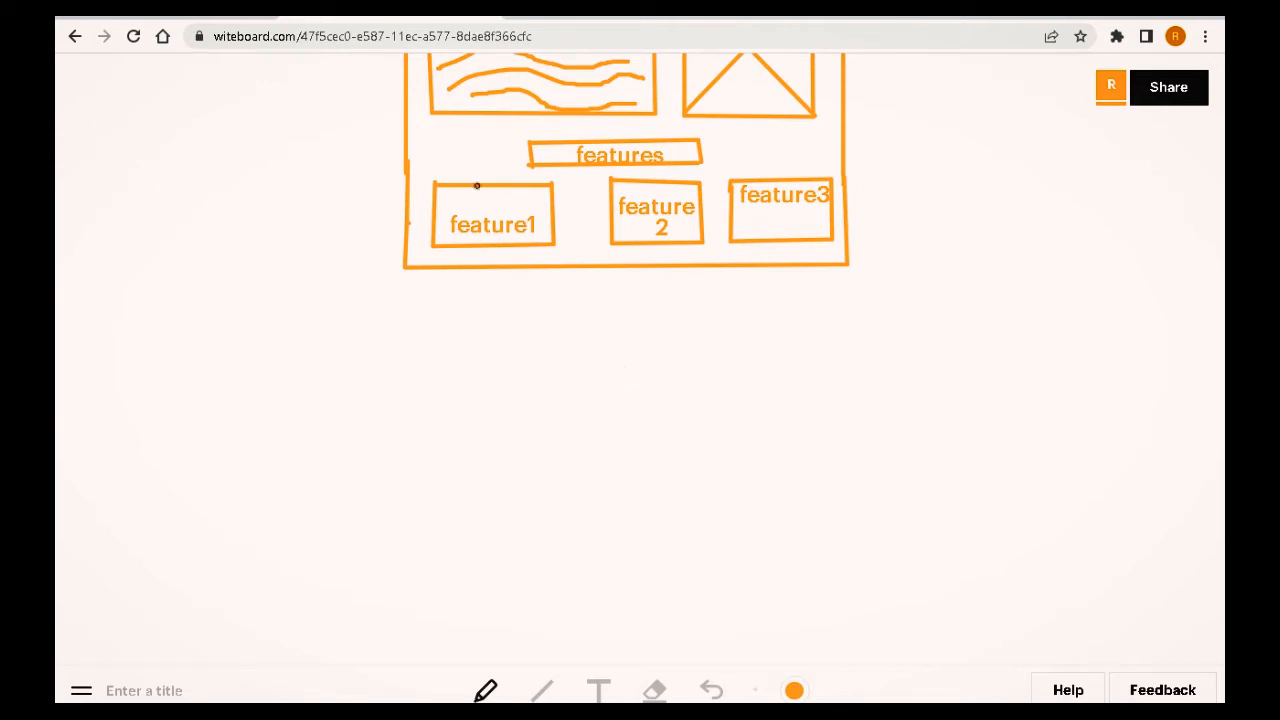
scroll(605, 200, up, 5)
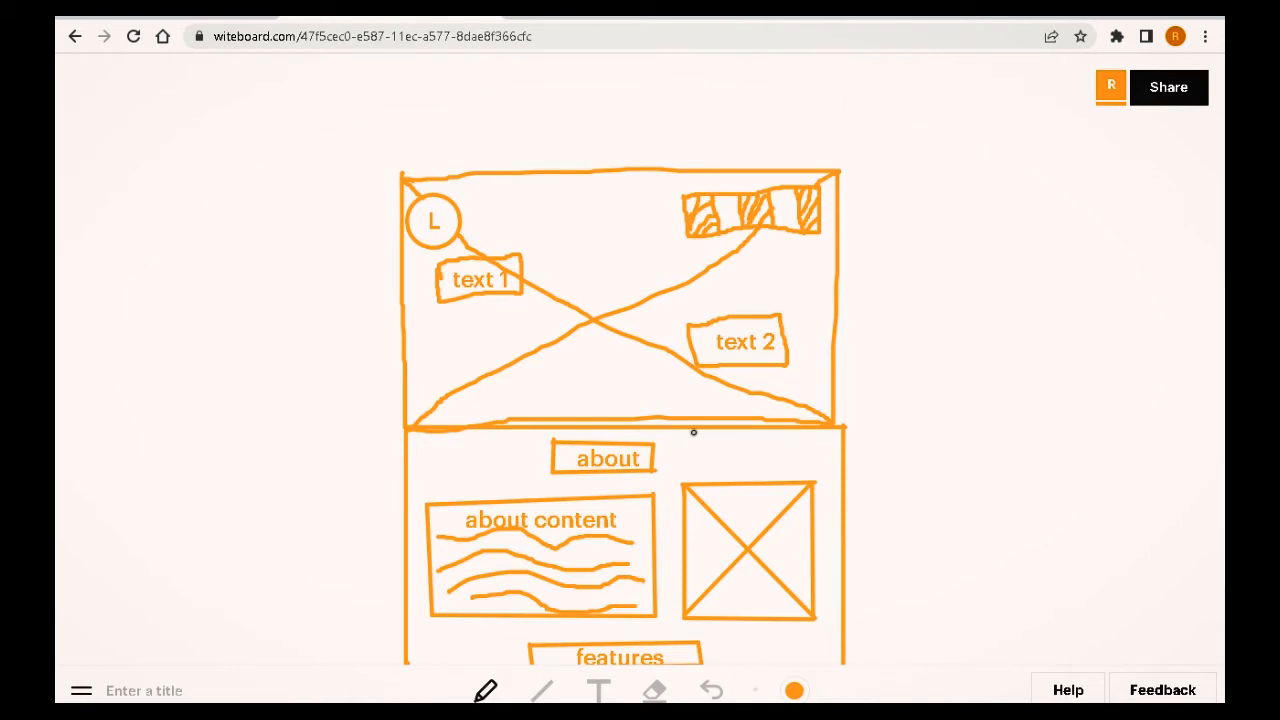
scroll(692, 435, down, 4)
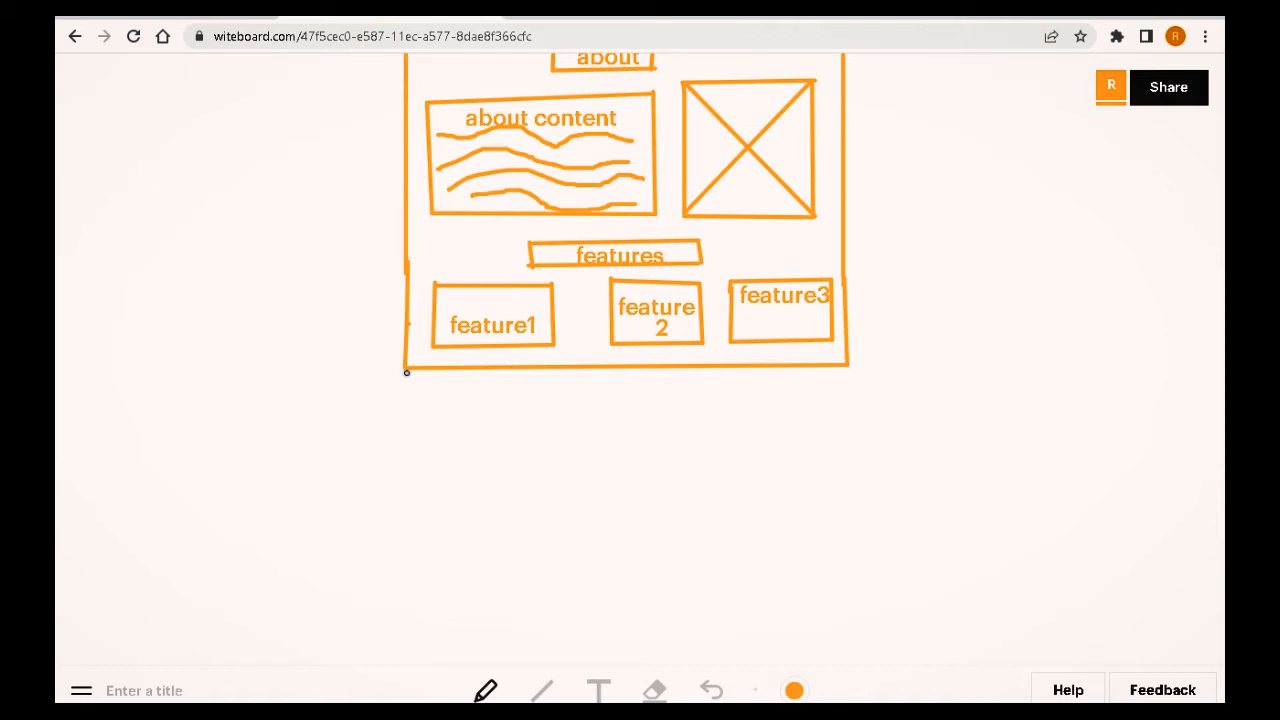
Step: Draw a new section below the features area and add two stacked input bars on its left side
click(541, 693)
mouse_move(404, 367)
mouse_down()
mouse_move(403, 595)
mouse_move(571, 599)
mouse_move(866, 587)
mouse_move(848, 366)
mouse_up()
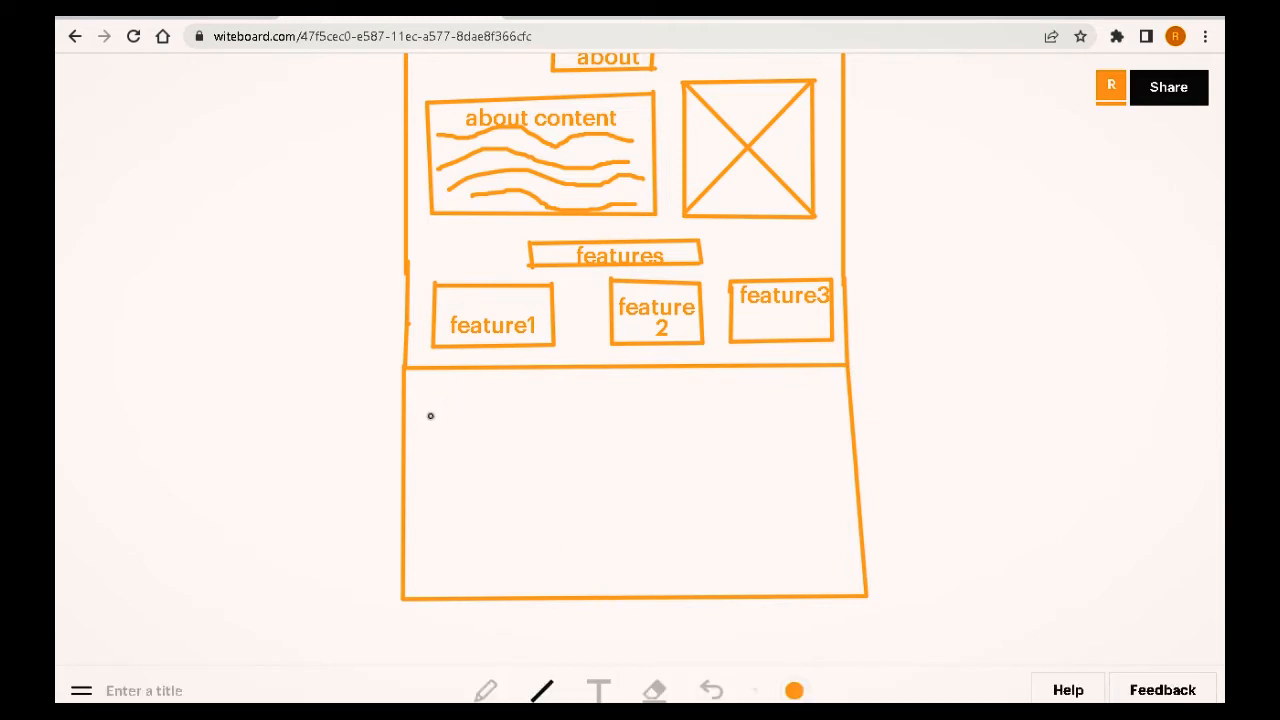
mouse_move(428, 419)
mouse_down()
mouse_move(429, 451)
mouse_move(449, 449)
mouse_move(428, 438)
mouse_move(604, 438)
mouse_move(605, 411)
mouse_move(563, 403)
mouse_move(429, 416)
mouse_up()
mouse_move(428, 460)
mouse_down()
mouse_move(428, 479)
mouse_move(483, 488)
mouse_move(605, 483)
mouse_move(605, 452)
mouse_move(427, 459)
mouse_up()
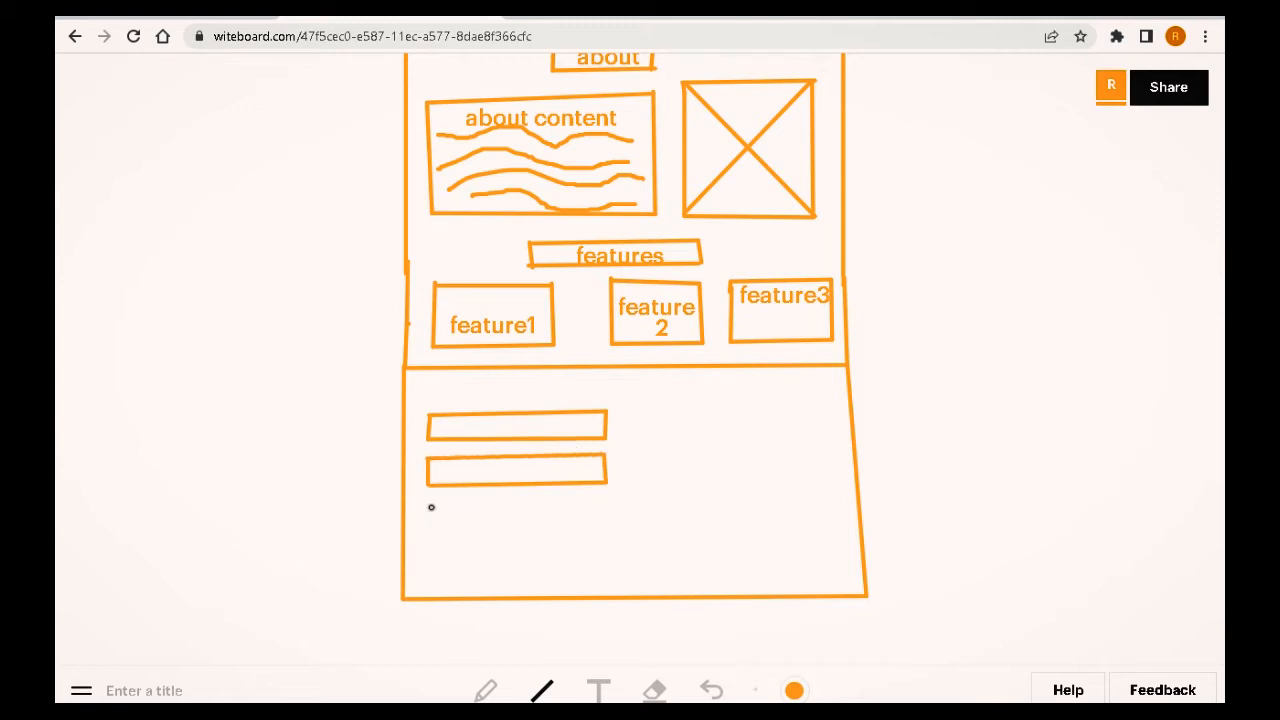
Step: Draw a large text-area box below the input bars and a small button beneath it
mouse_move(428, 494)
mouse_down()
mouse_move(425, 564)
mouse_move(514, 577)
mouse_move(609, 566)
mouse_move(610, 499)
mouse_move(424, 494)
mouse_up()
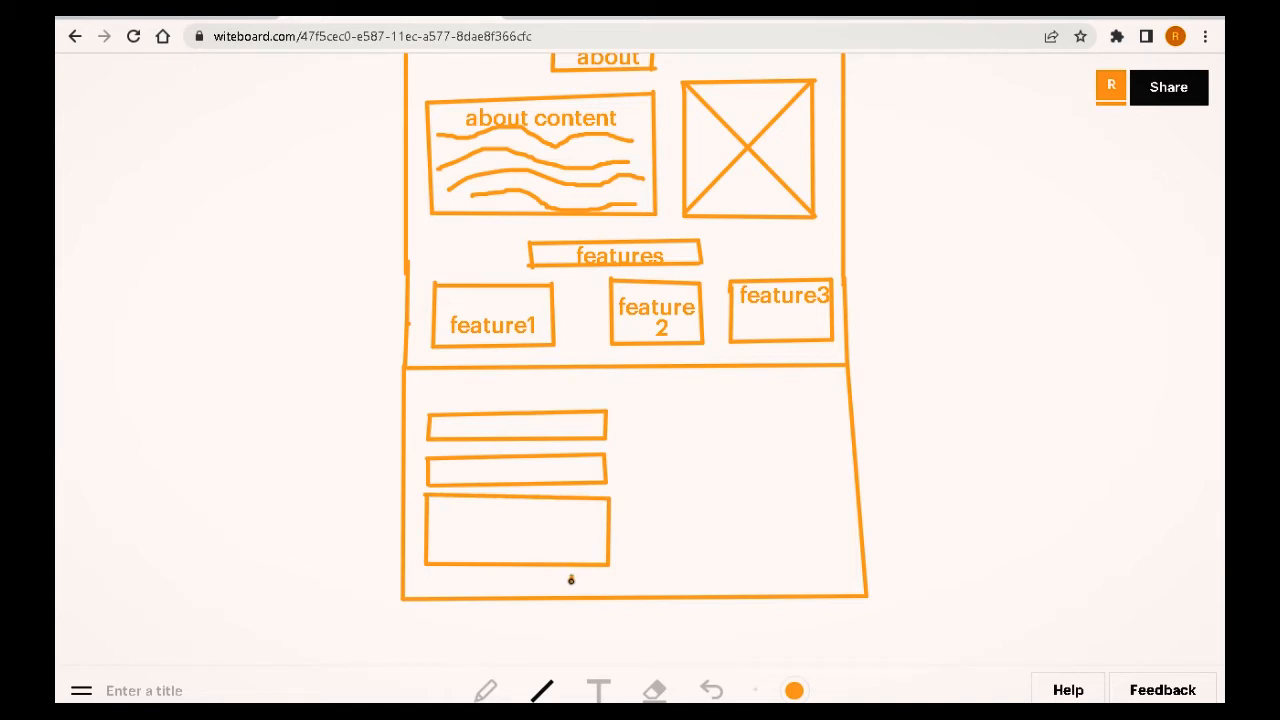
mouse_move(571, 574)
mouse_down()
mouse_move(617, 578)
mouse_move(570, 585)
mouse_up()
Step: Draw a short bar at the top right and another at the top left of the new section
mouse_move(711, 382)
mouse_down()
mouse_move(734, 396)
mouse_move(709, 401)
mouse_move(827, 400)
mouse_move(828, 382)
mouse_up()
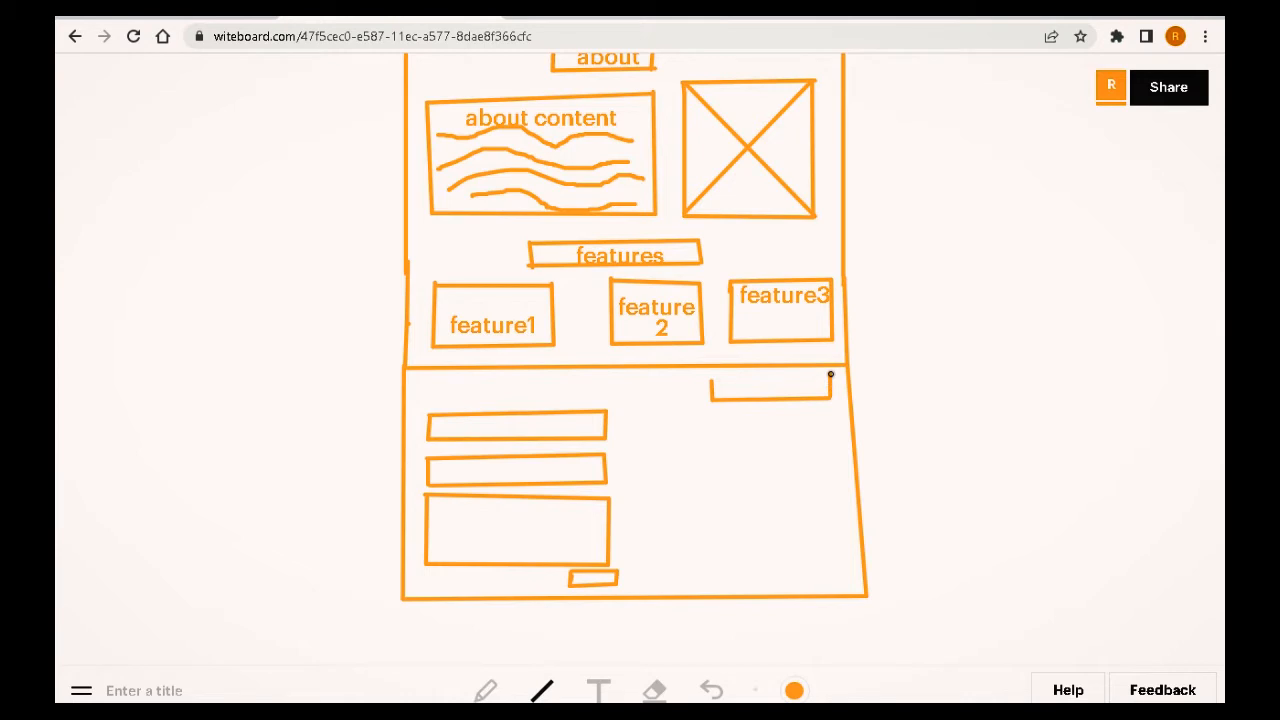
drag(825, 379, 708, 383)
drag(449, 379, 449, 393)
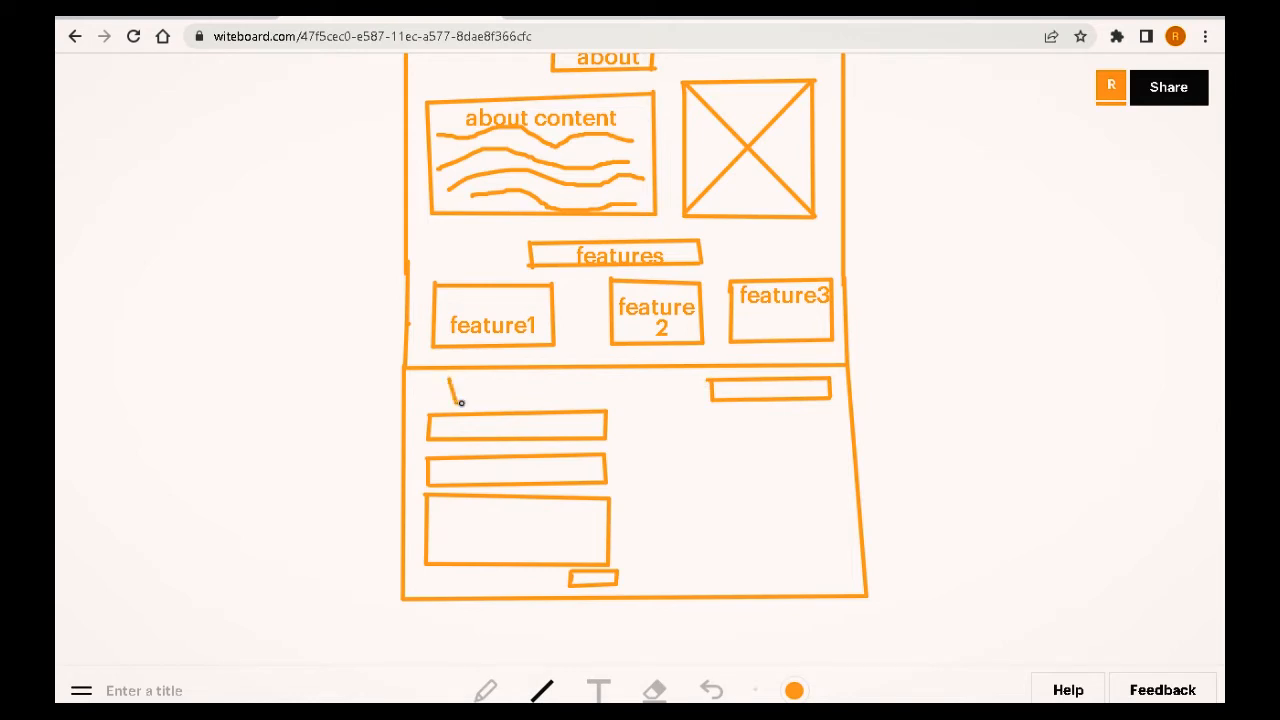
mouse_move(447, 400)
mouse_down()
mouse_move(582, 401)
mouse_move(583, 380)
mouse_move(455, 378)
mouse_up()
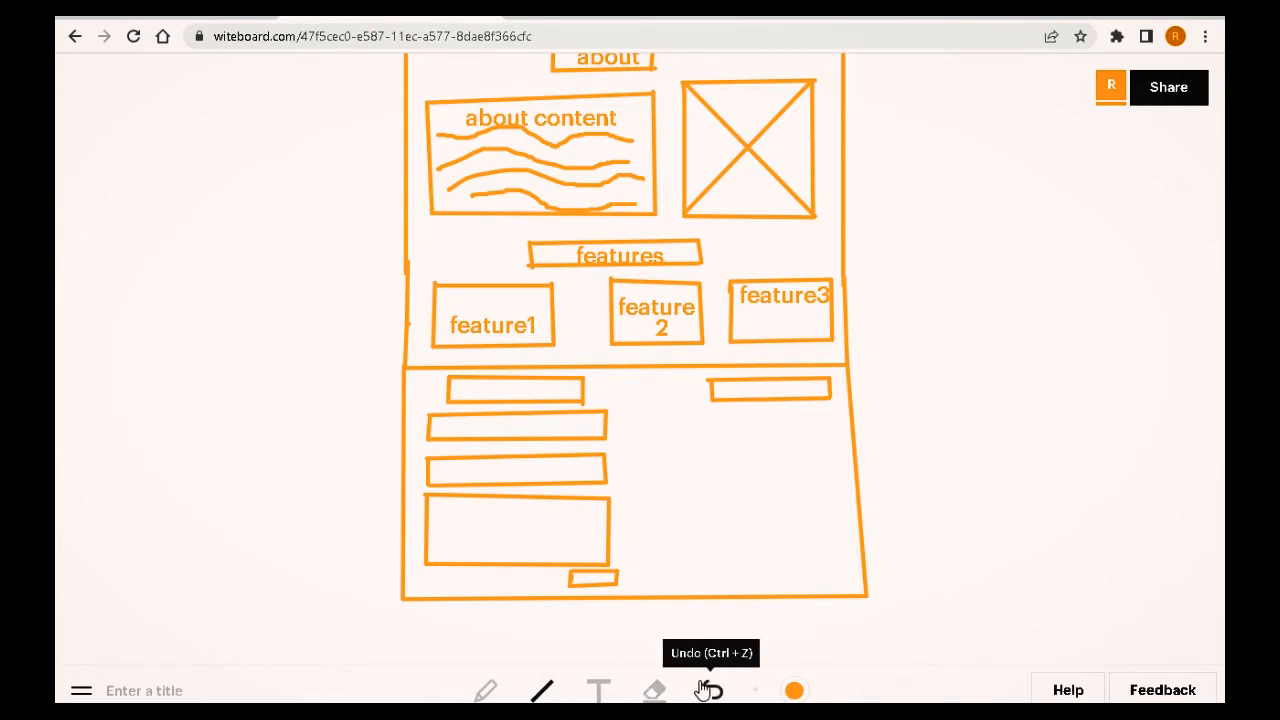
Step: Label the top-left bar "contact" and the top-right bar "social links" with the Text tool
click(599, 692)
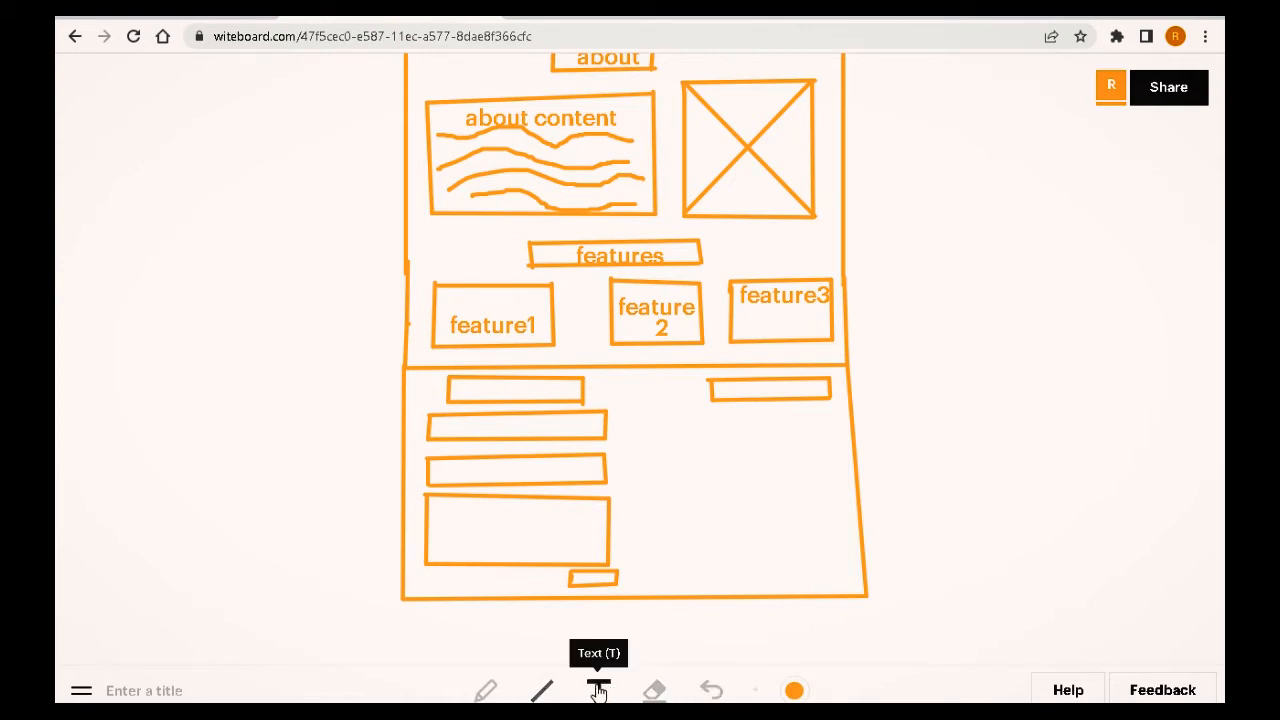
click(466, 390)
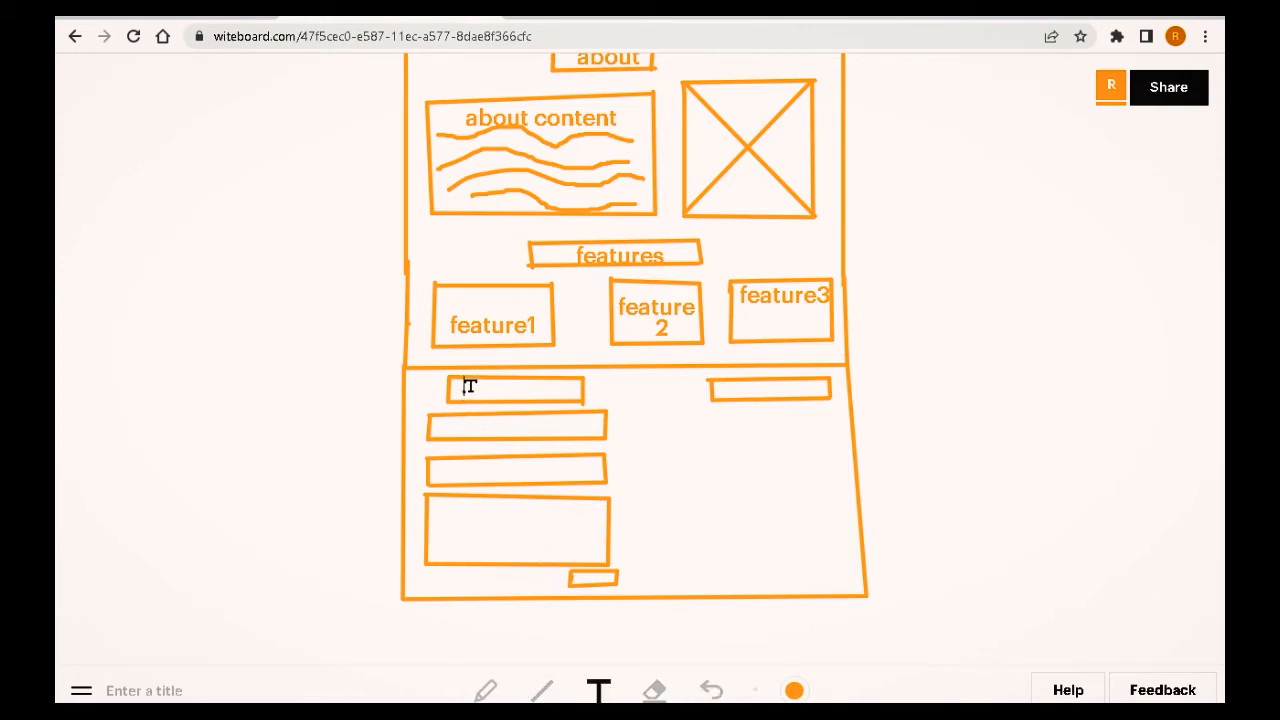
text(contact)
click(849, 637)
click(722, 390)
text(social link)
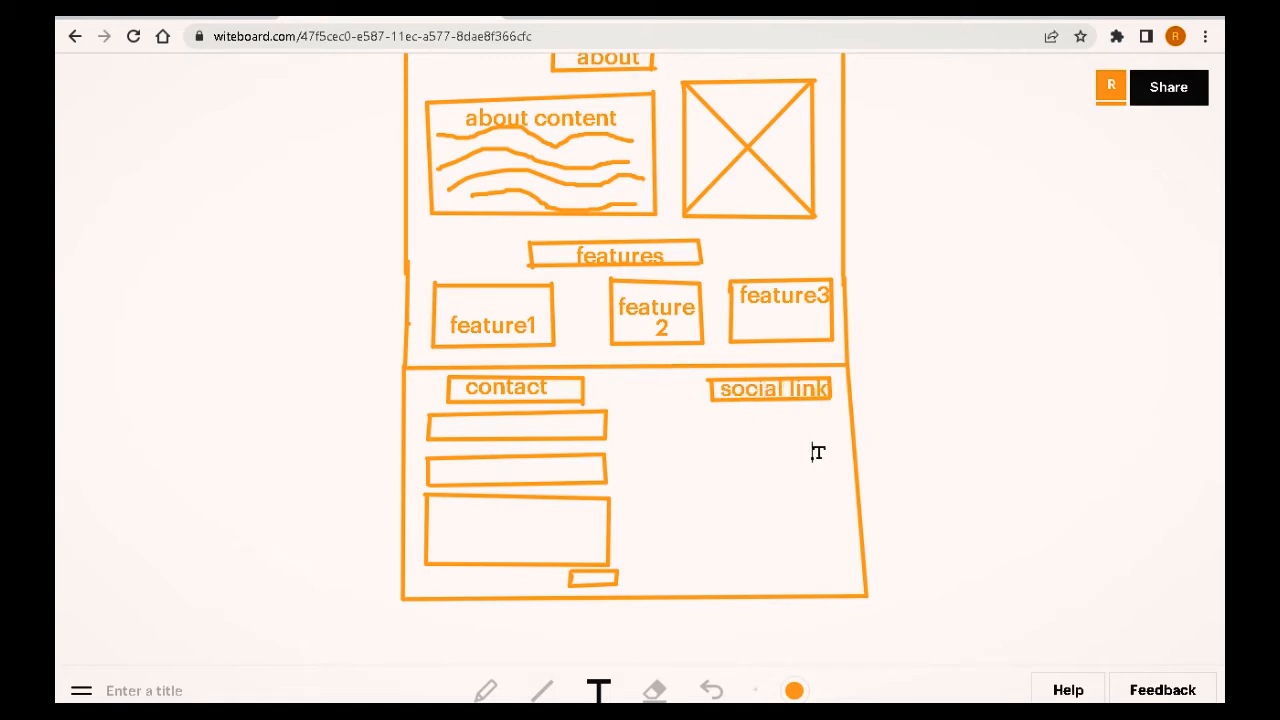
text(s)
Step: Label the form fields "name", "email" and "messages", and the small button "send"
click(468, 425)
click(439, 428)
text(name)
click(438, 472)
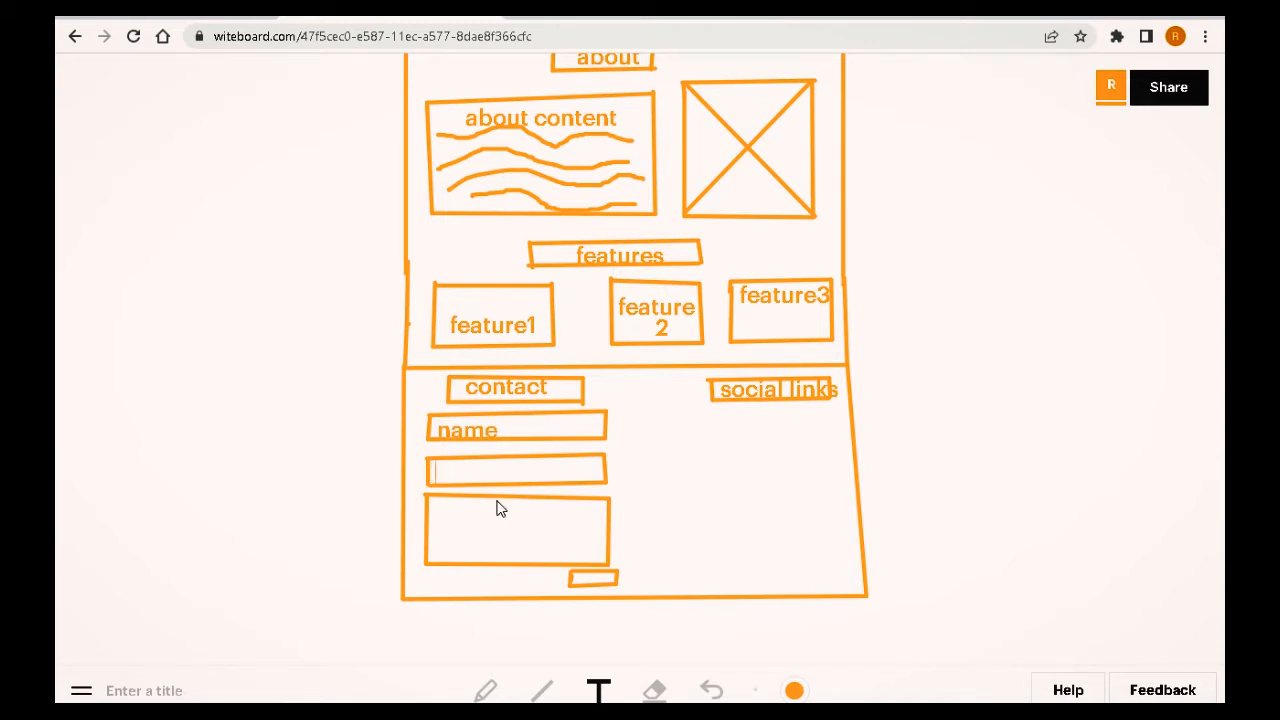
text(email)
click(440, 514)
text(messages)
click(580, 580)
text(send)
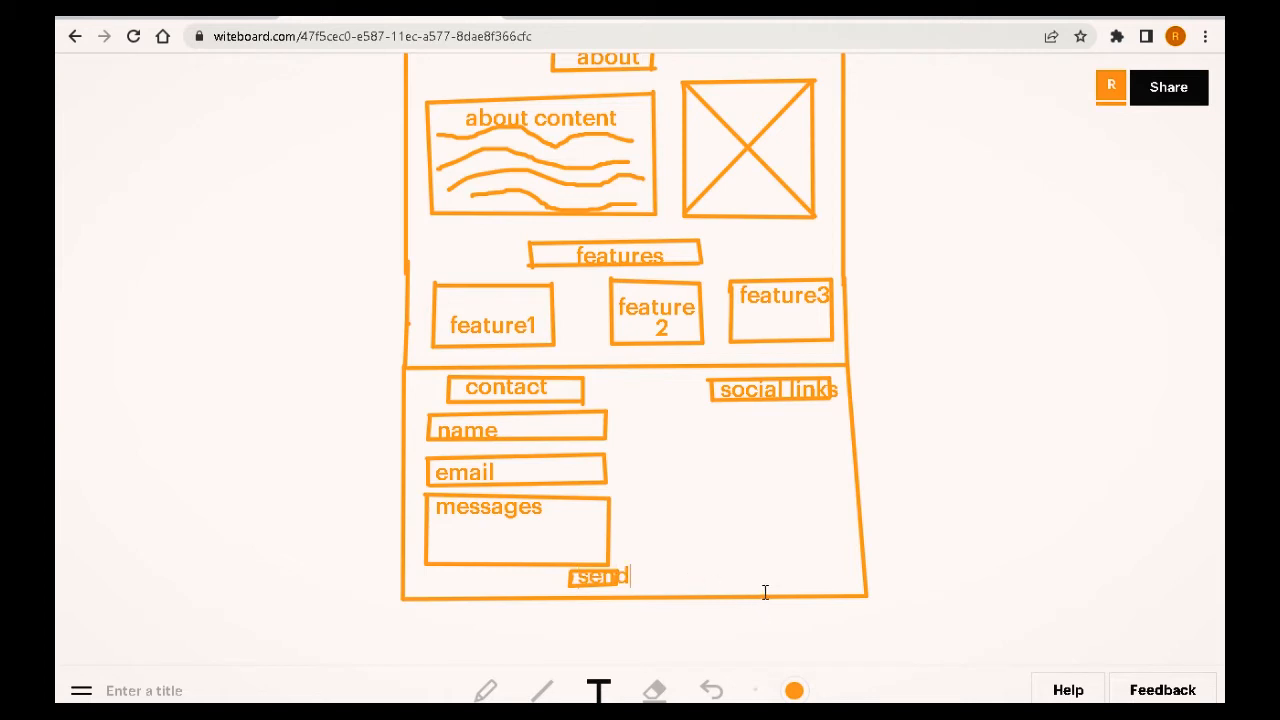
Step: Draw a footer strip spanning the full width below the contact section
scroll(985, 325, up, 5)
scroll(982, 321, down, 4)
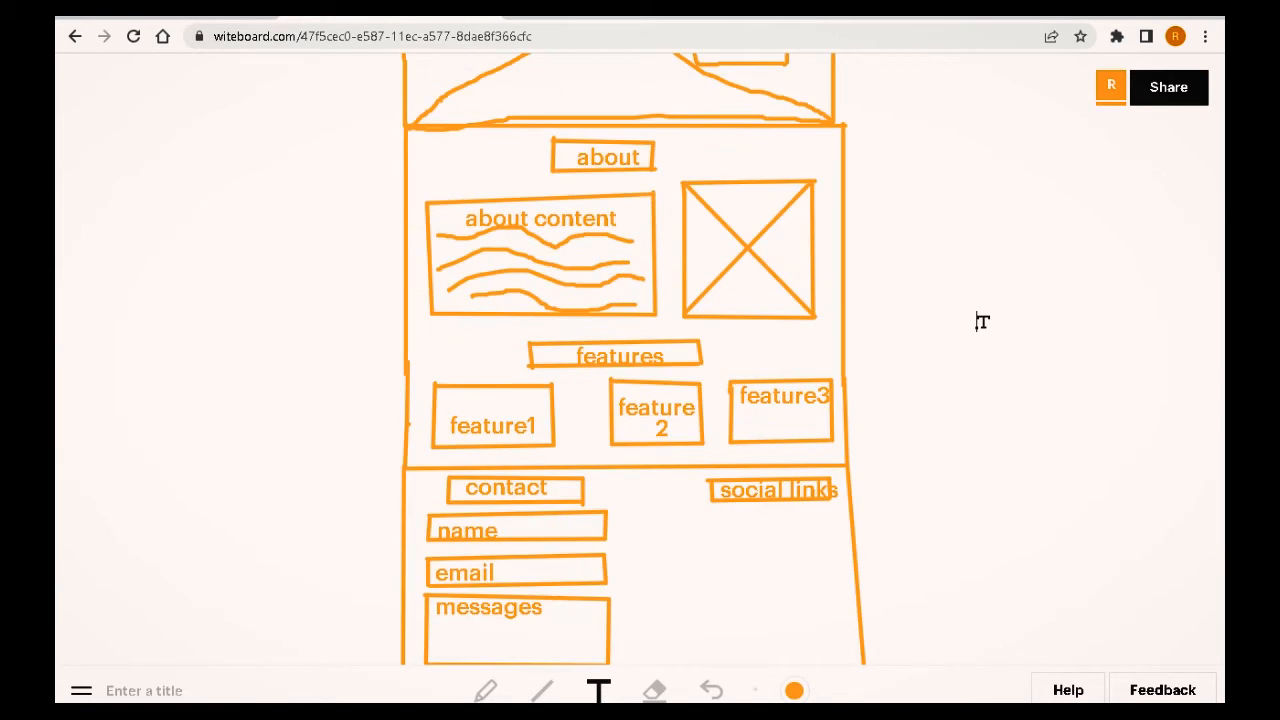
scroll(982, 321, down, 5)
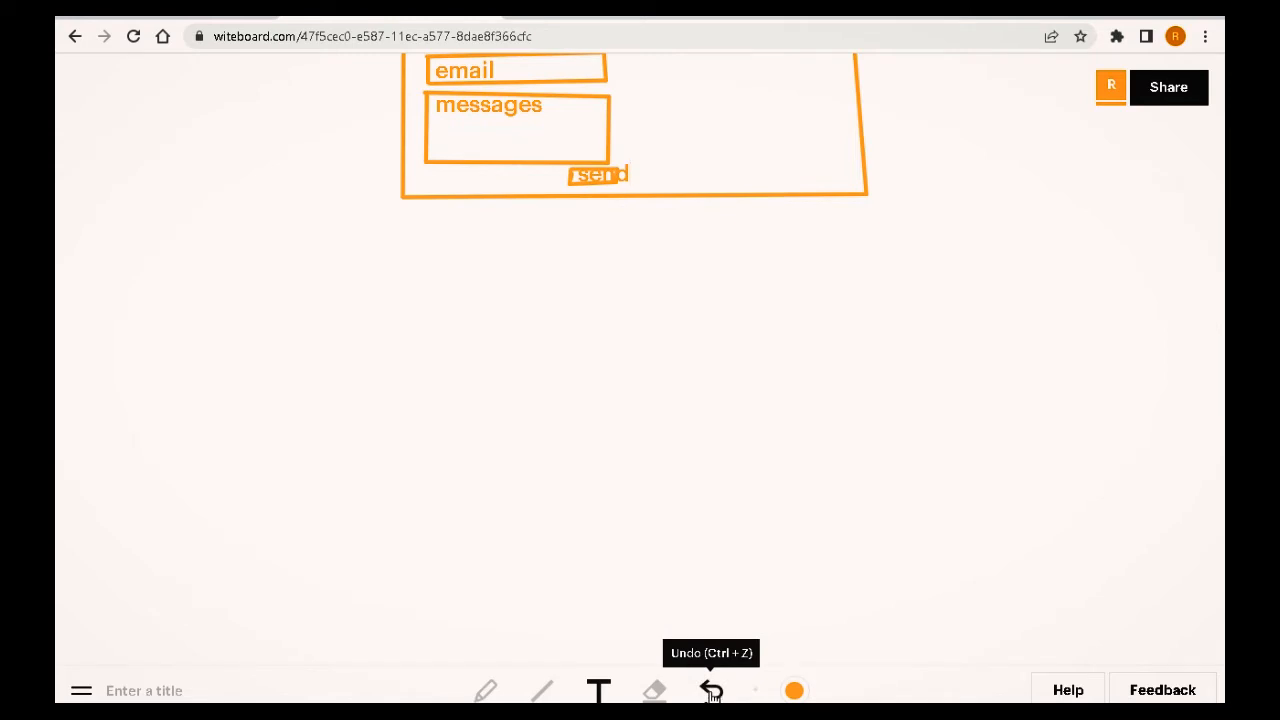
click(539, 694)
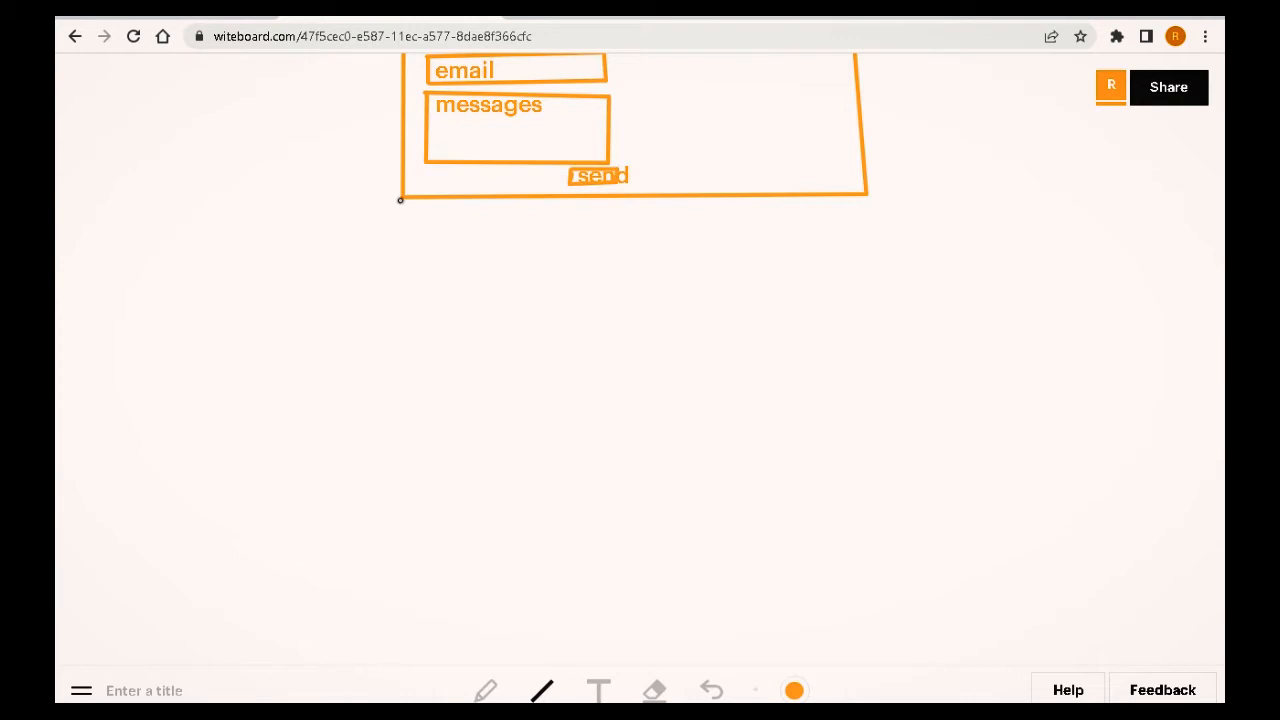
mouse_move(404, 198)
mouse_down()
mouse_move(404, 240)
mouse_move(614, 248)
mouse_move(876, 238)
mouse_move(866, 196)
mouse_up()
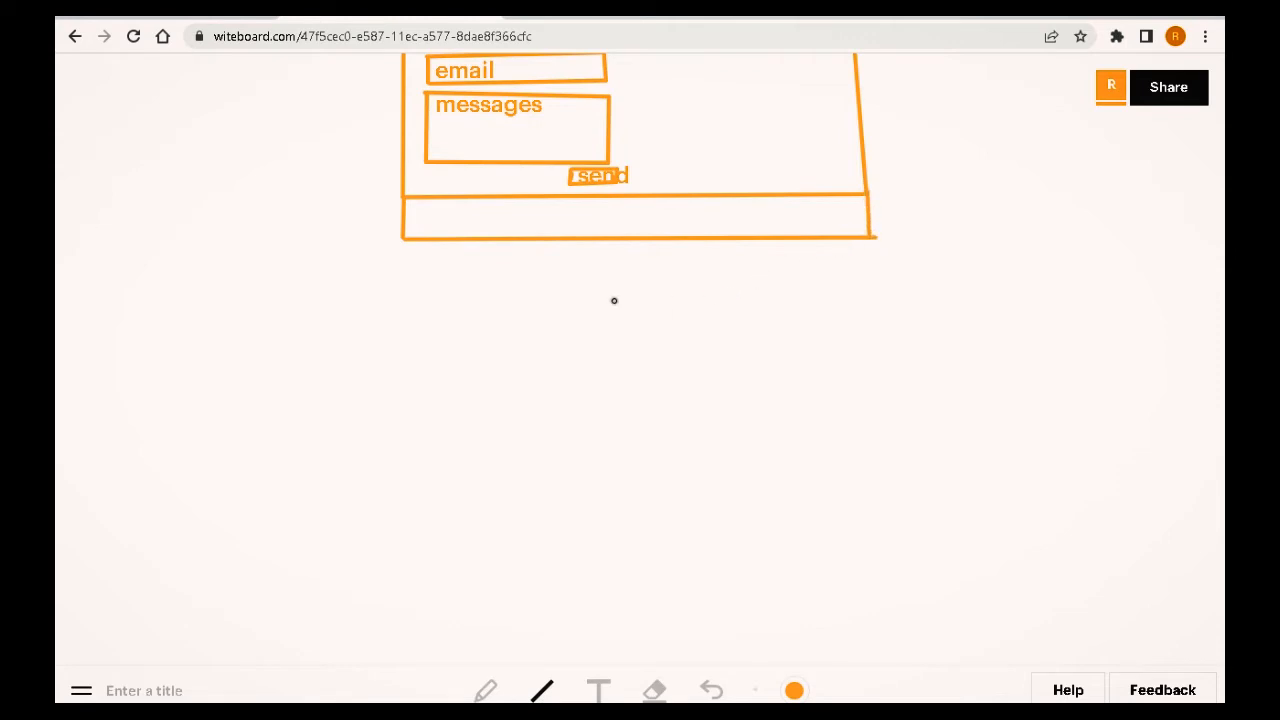
Step: Add the text "copywrite text" centred inside the footer strip
click(598, 690)
click(555, 222)
text(copy)
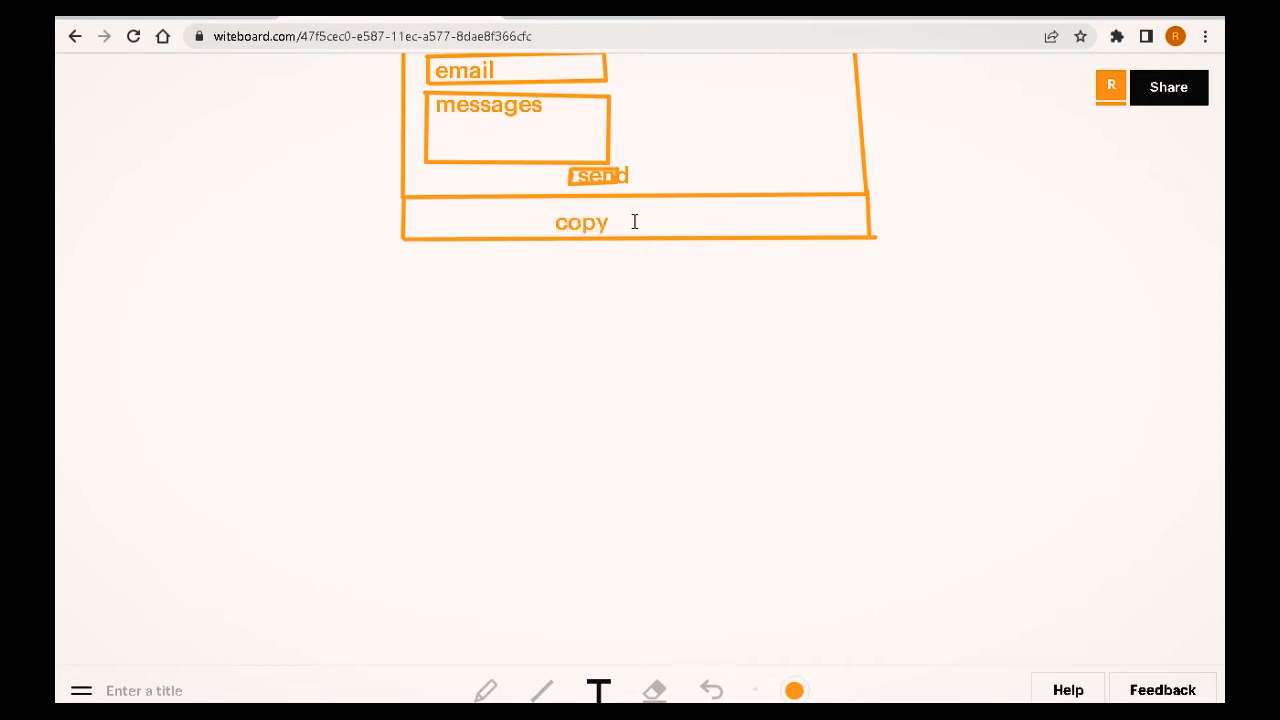
text(write text)
click(850, 352)
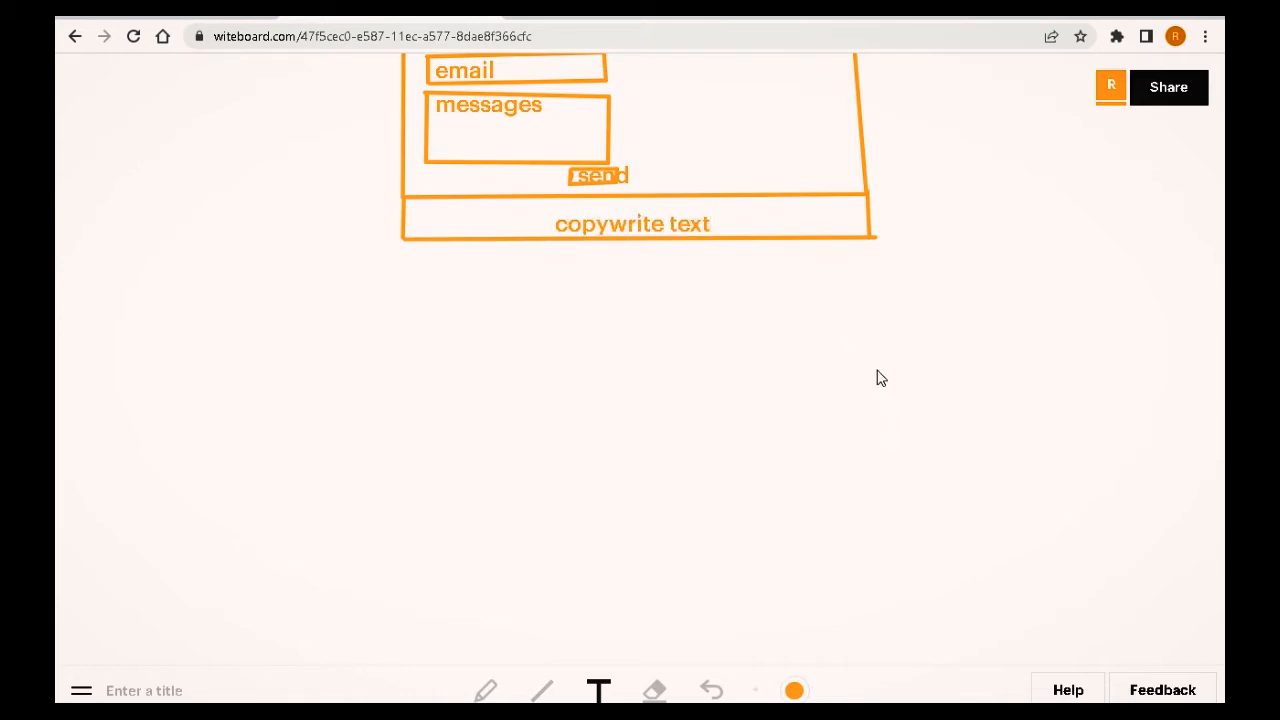
Step: Save the whiteboard wireframe as an image
scroll(1020, 386, up, 10)
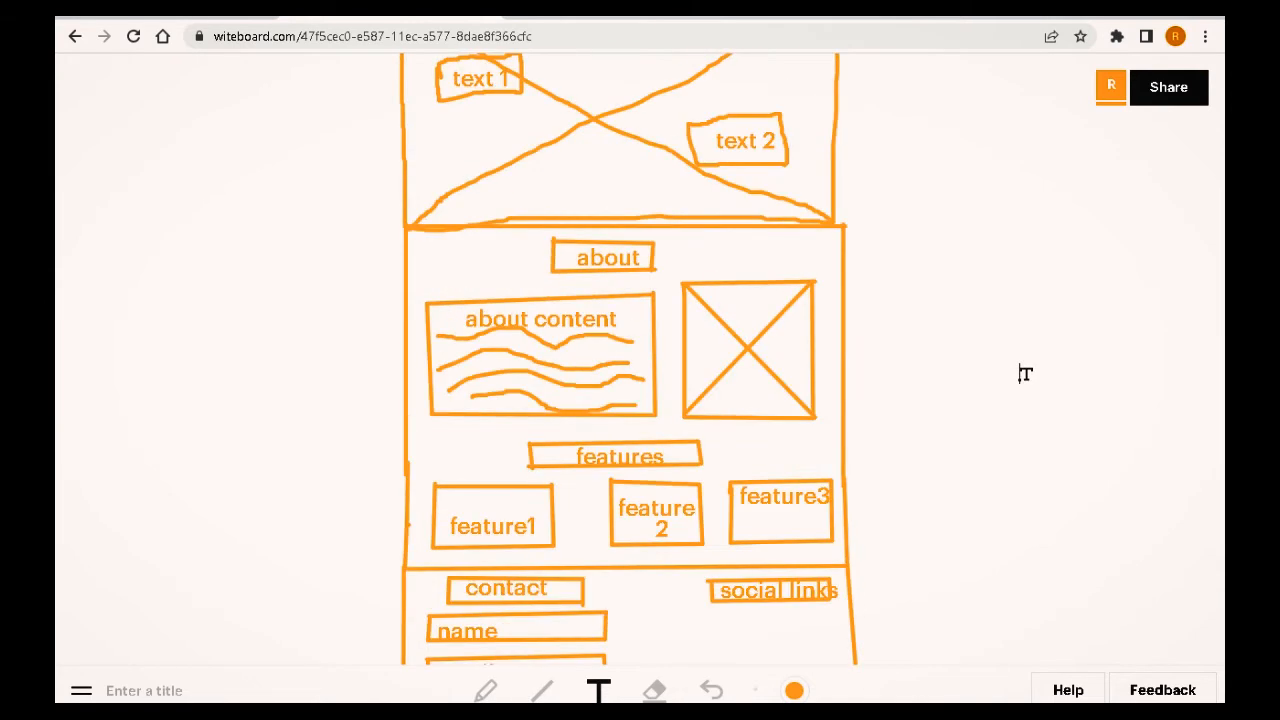
scroll(1026, 375, down, 4)
scroll(1024, 377, down, 5)
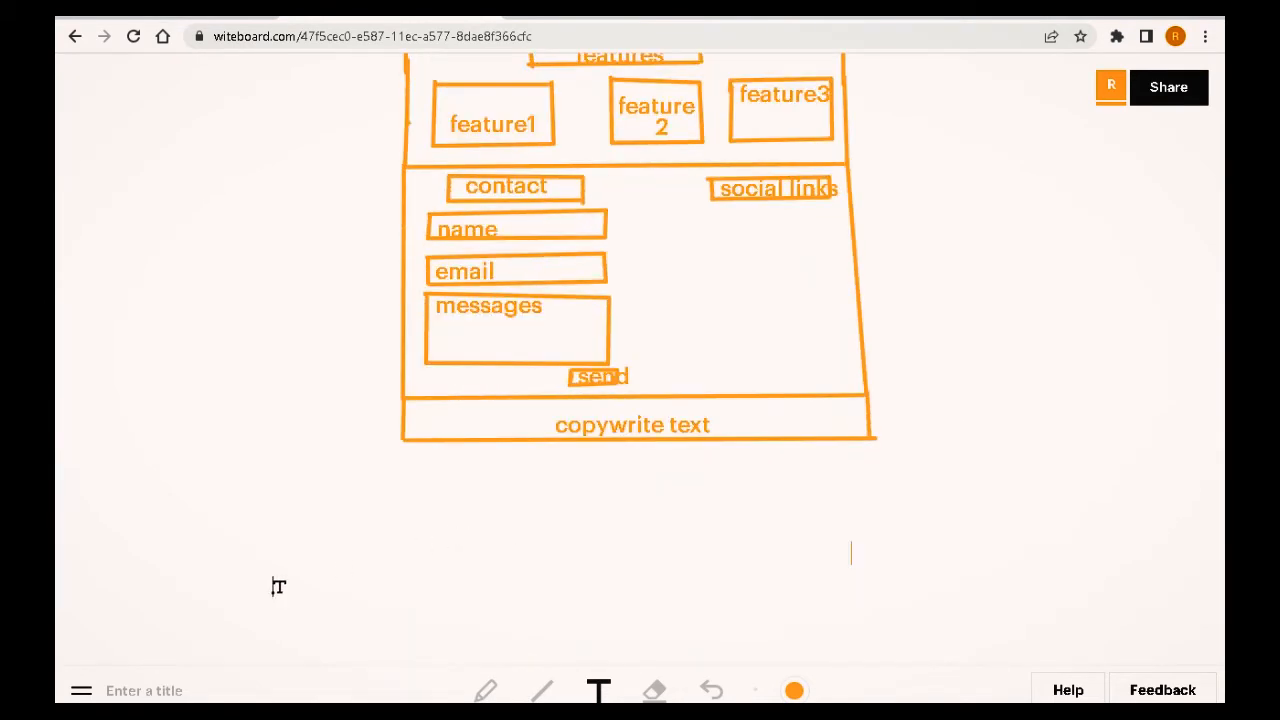
click(81, 690)
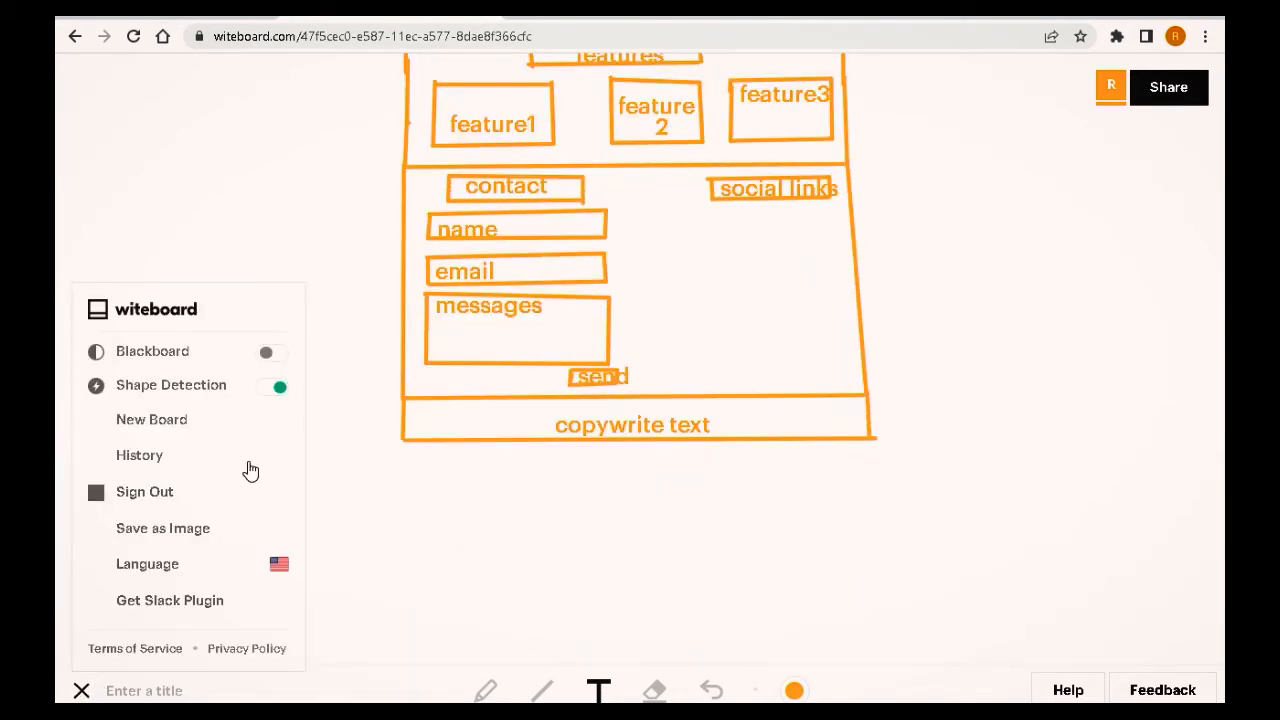
click(191, 537)
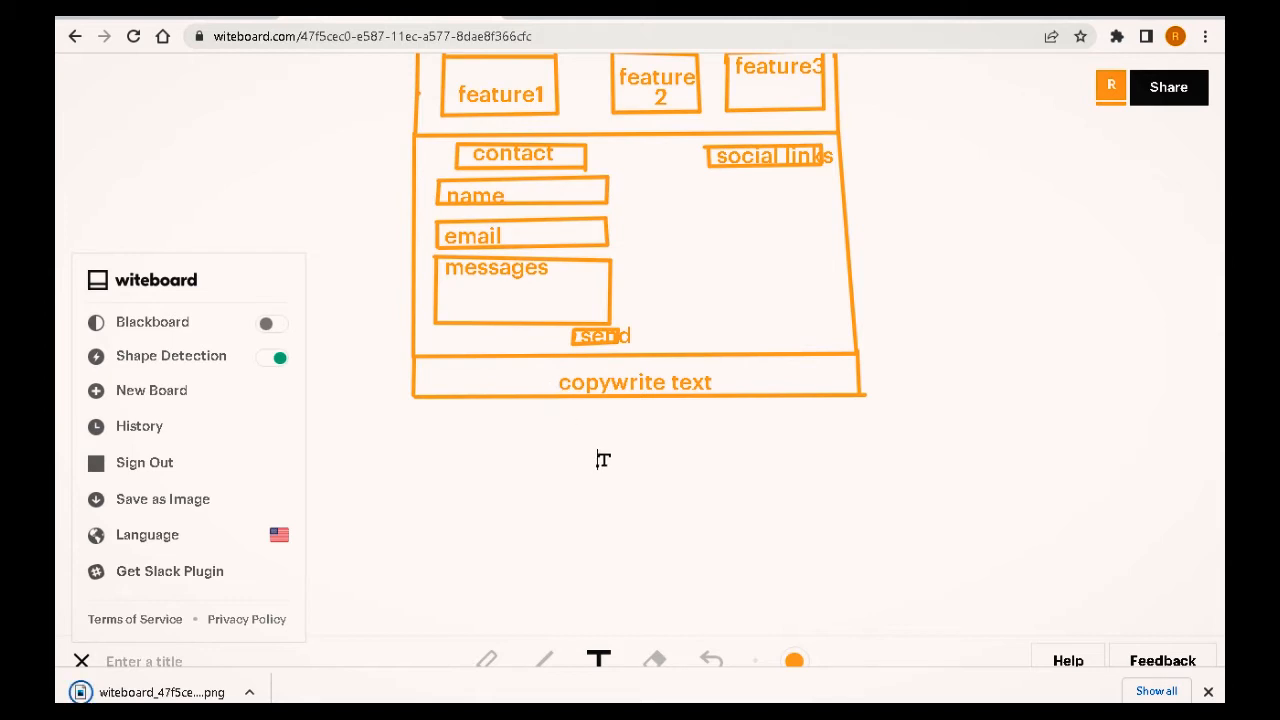
Step: Switch to Adobe XD to view the exported wireframe image on the canvas
scroll(600, 457, up, 8)
scroll(613, 457, up, 6)
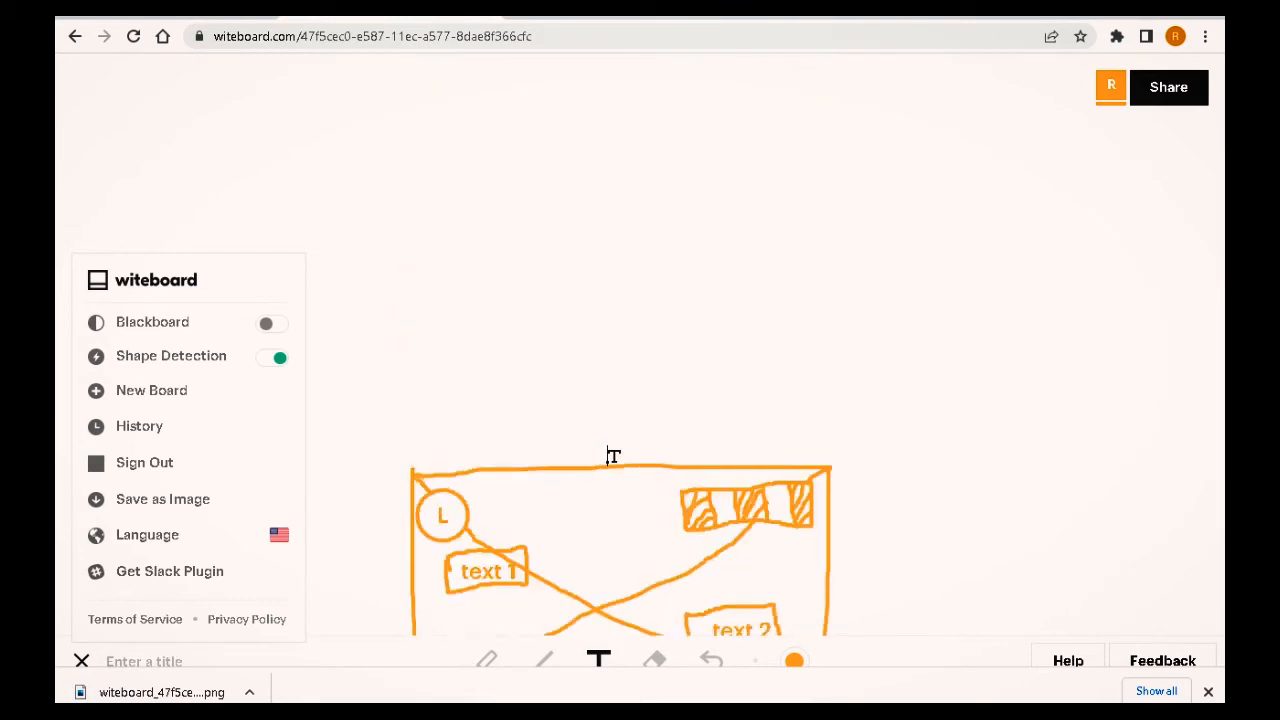
scroll(613, 457, down, 10)
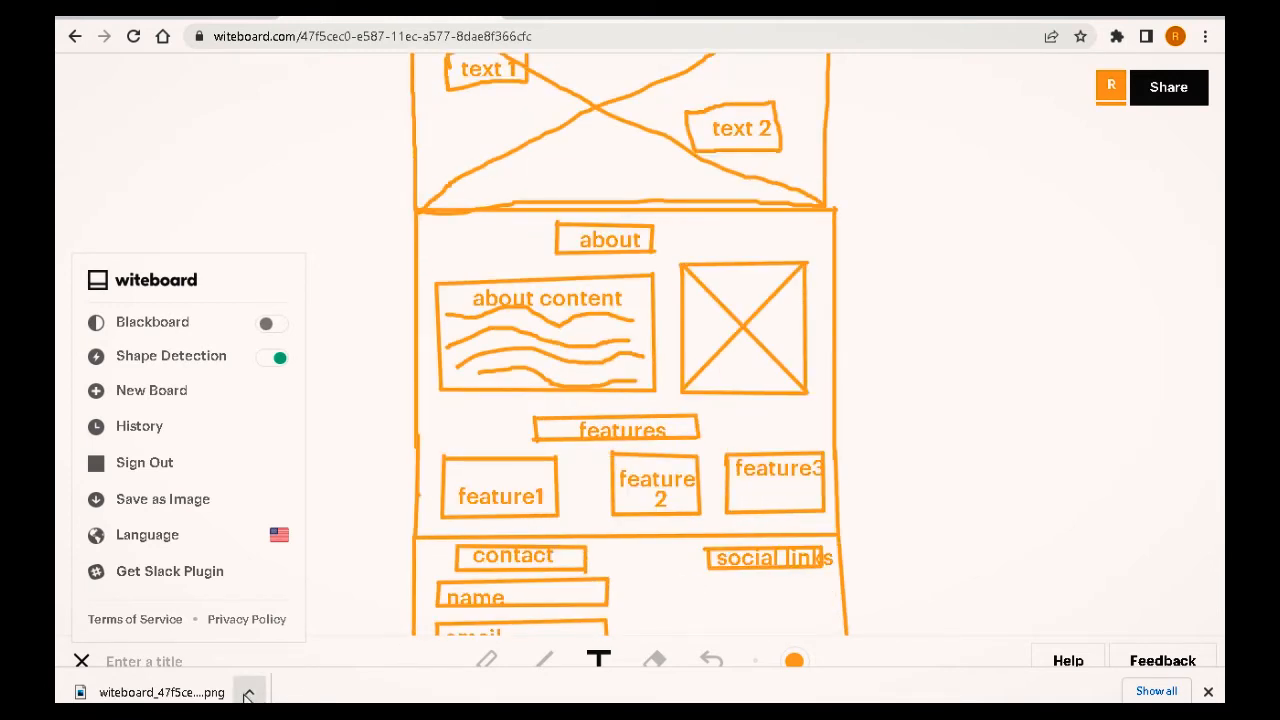
mouse_move(250, 702)
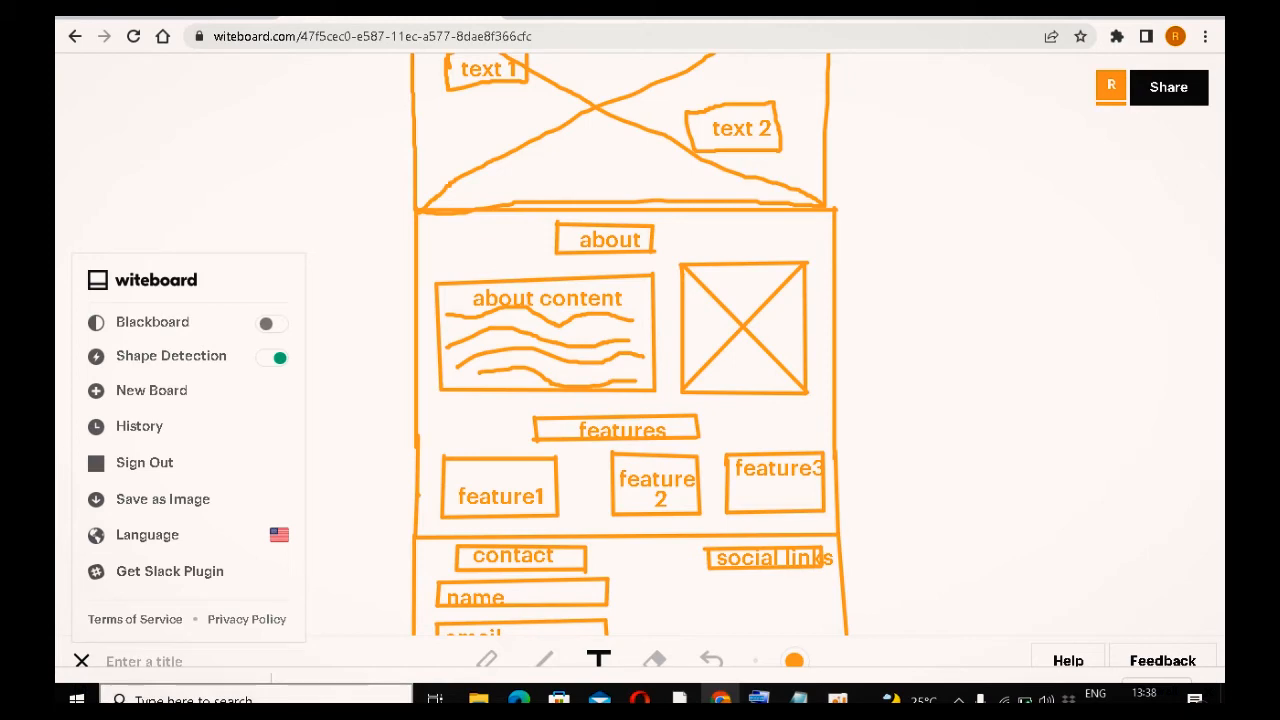
click(76, 699)
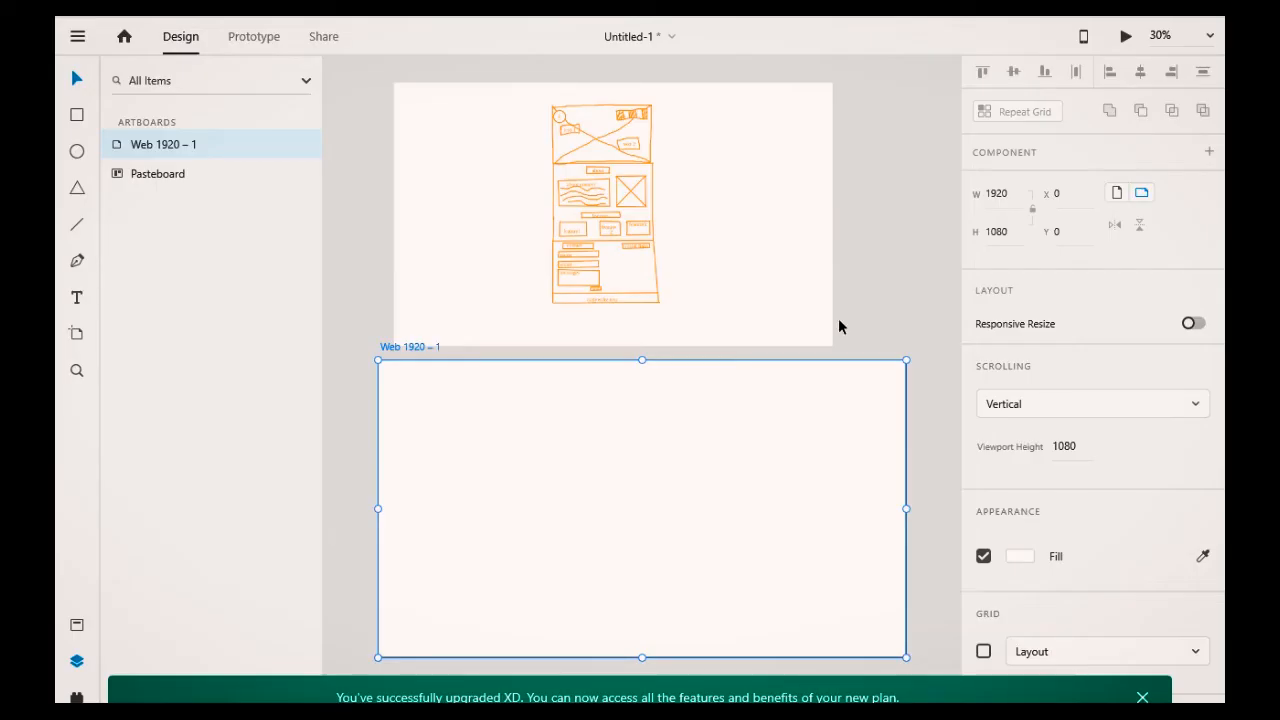
scroll(840, 326, down, 1)
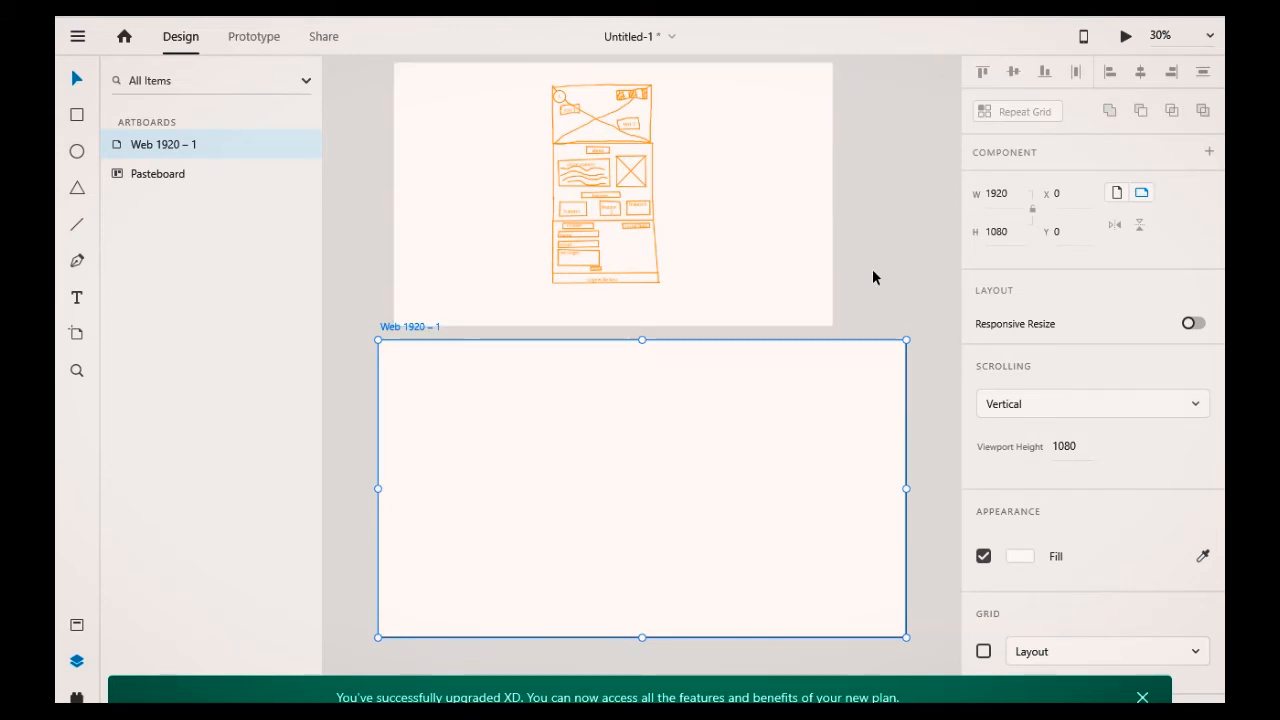
scroll(875, 409, up, 1)
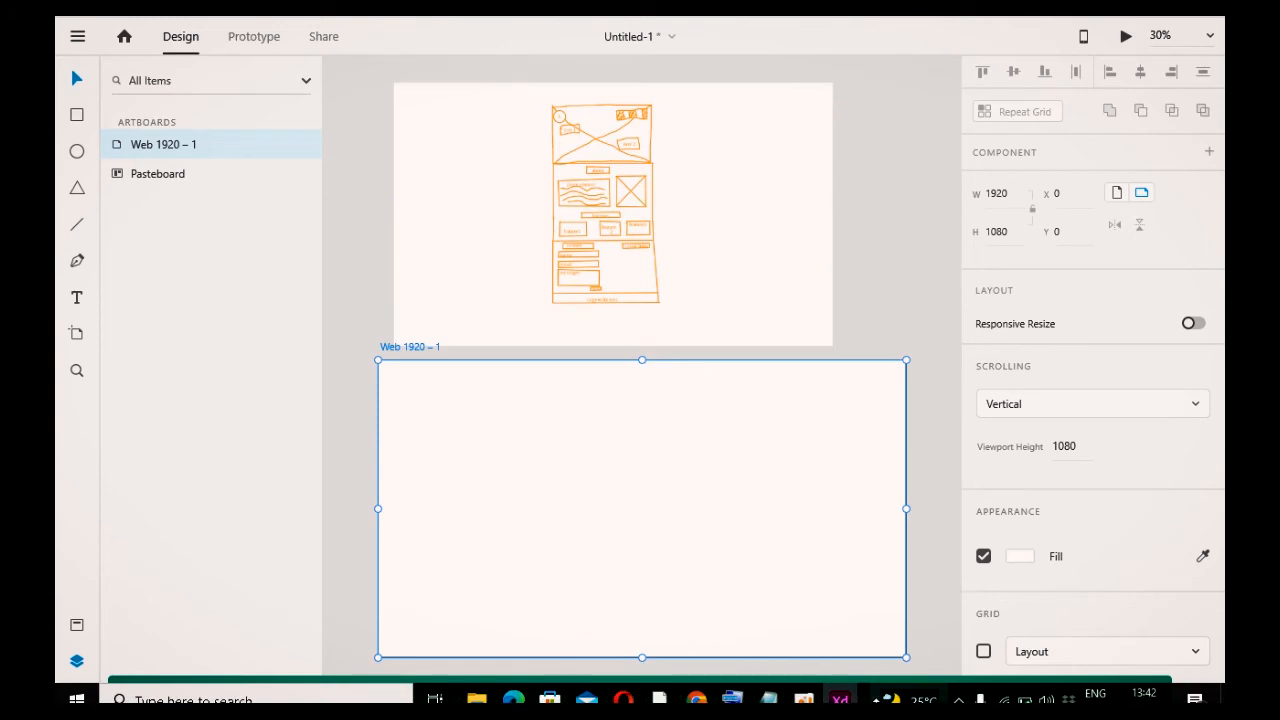
mouse_move(840, 699)
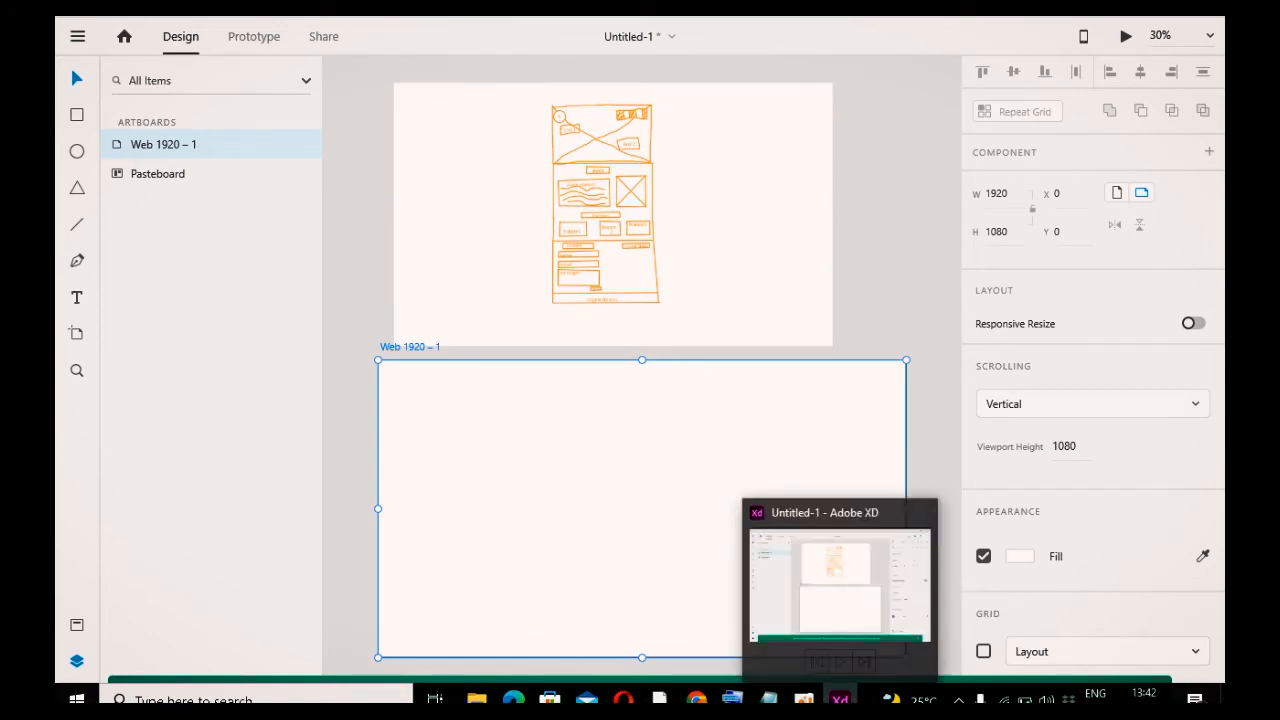
click(780, 520)
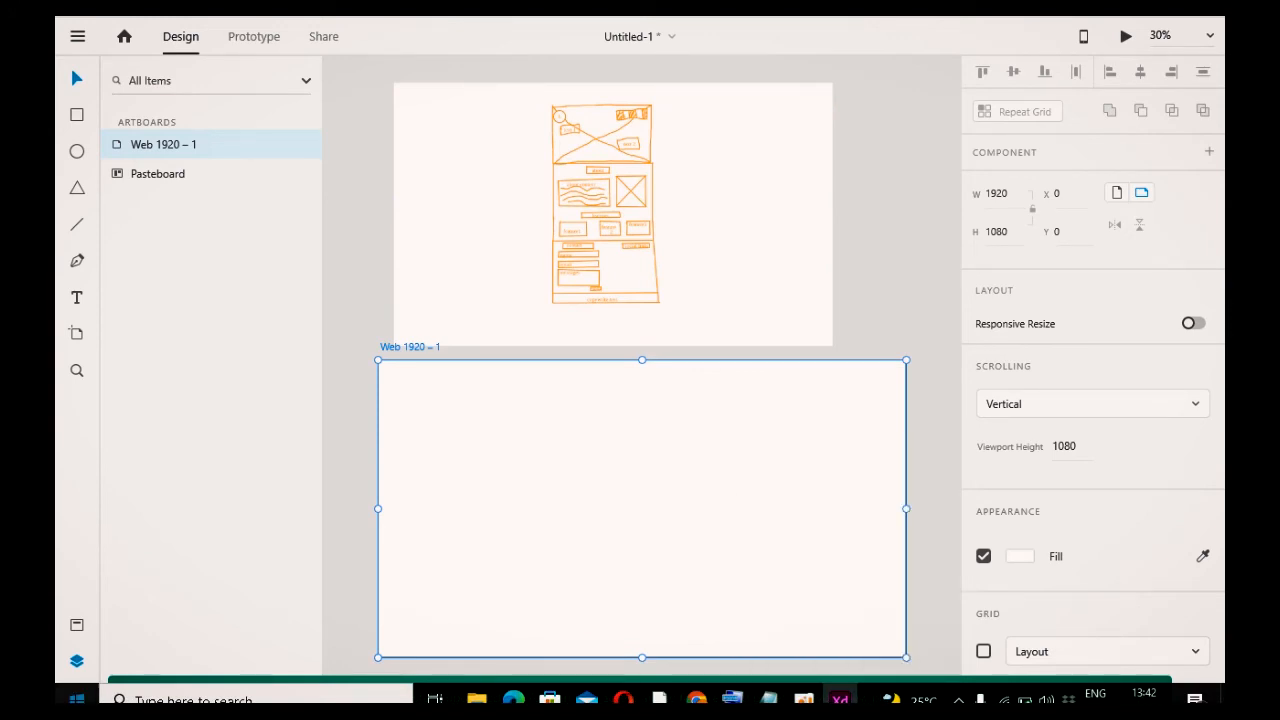
key(super)
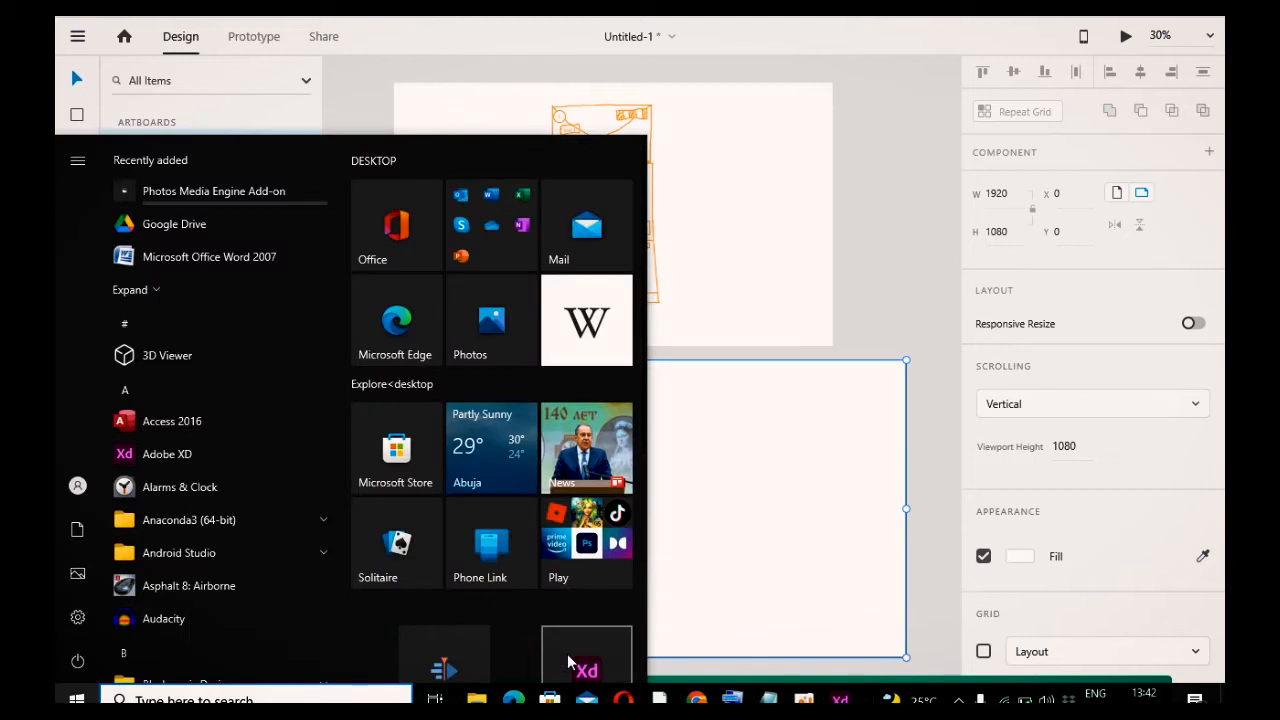
click(729, 591)
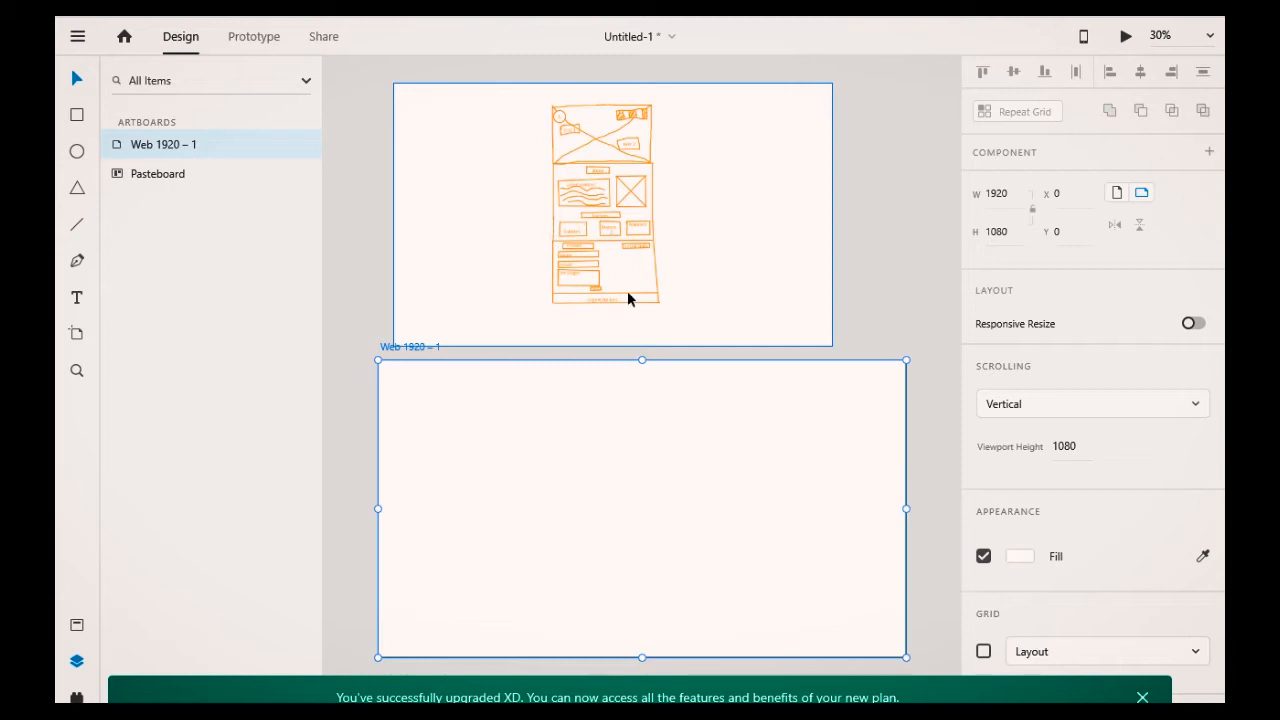
scroll(628, 298, down, 1)
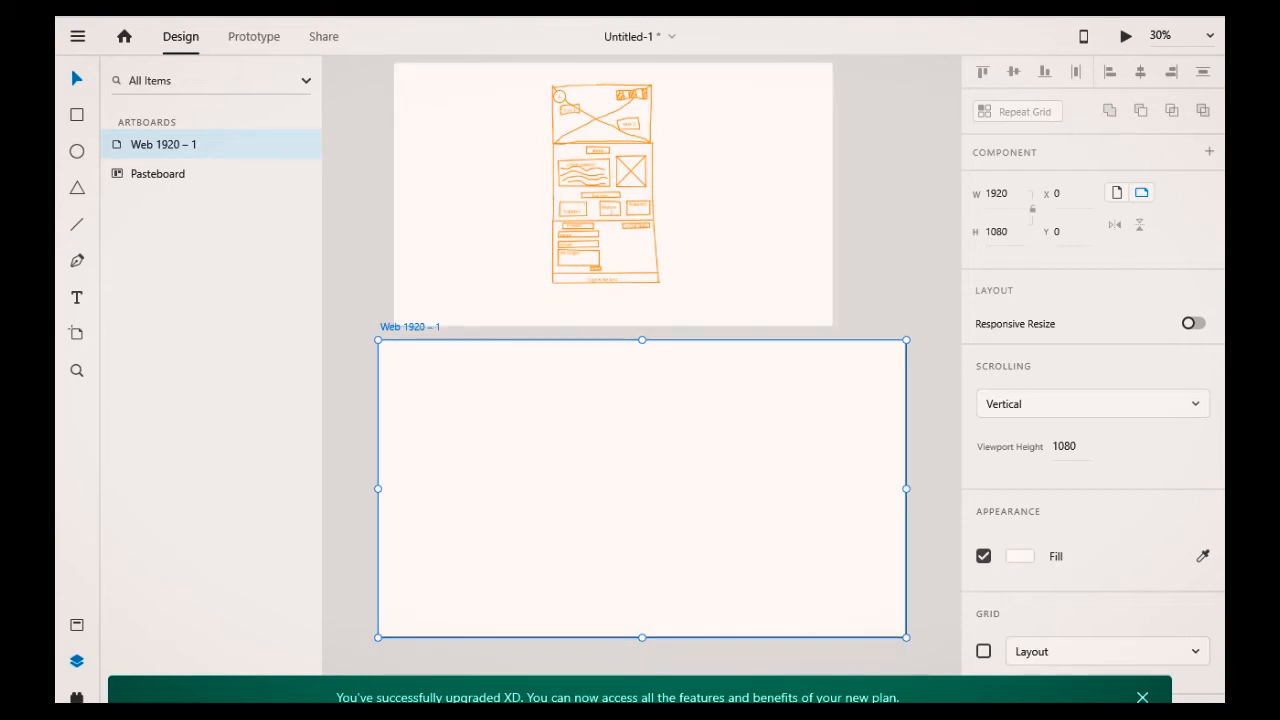
Step: Switch to the browser and browse the recent files on Figma
click(763, 698)
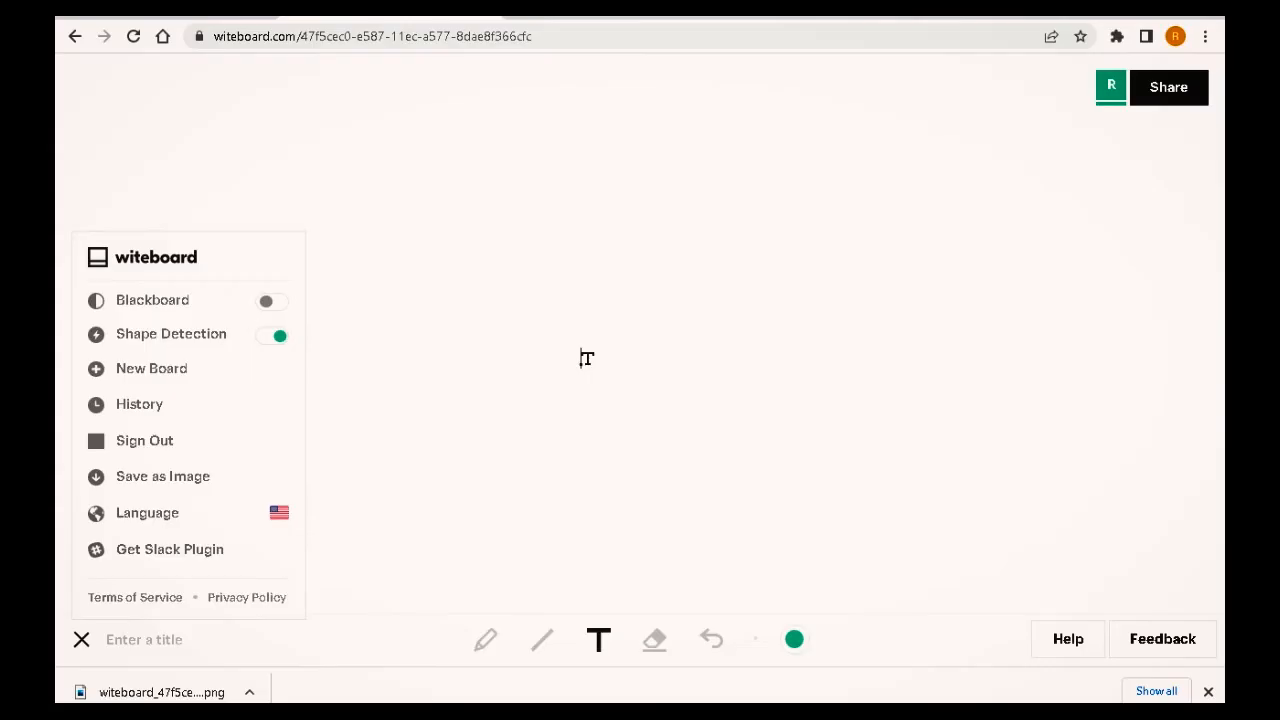
click(585, 16)
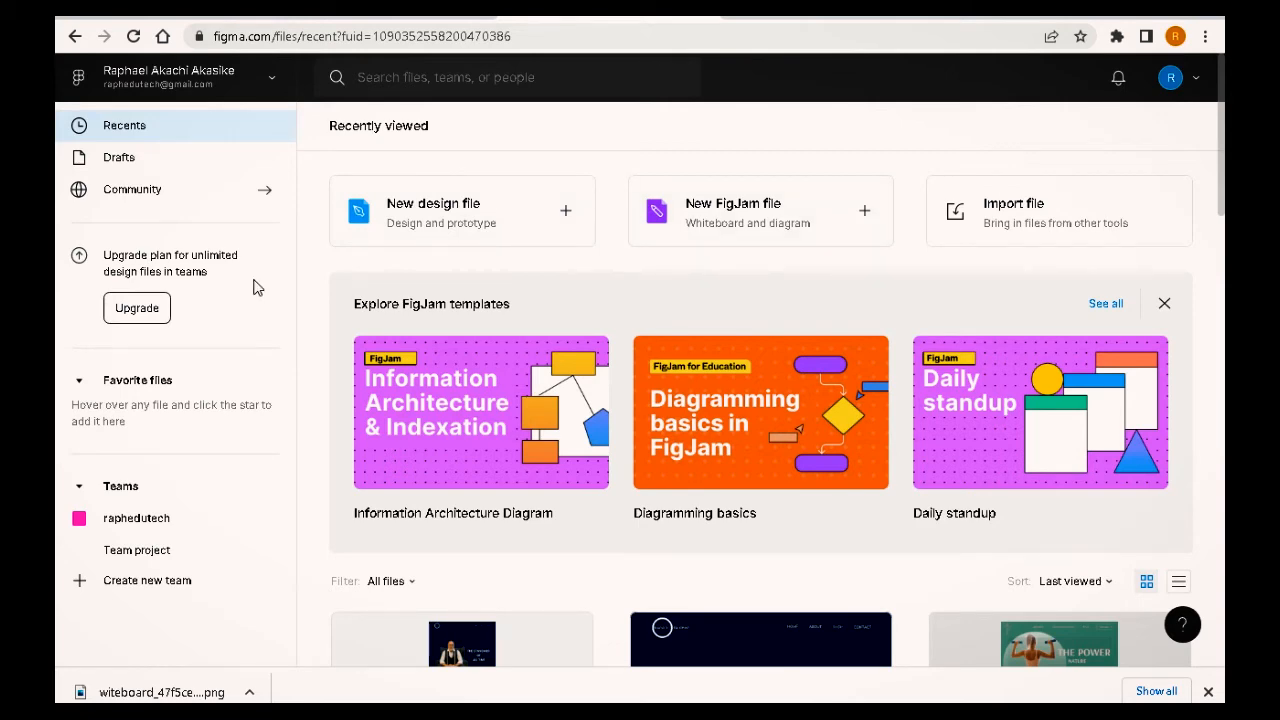
scroll(517, 576, down, 3)
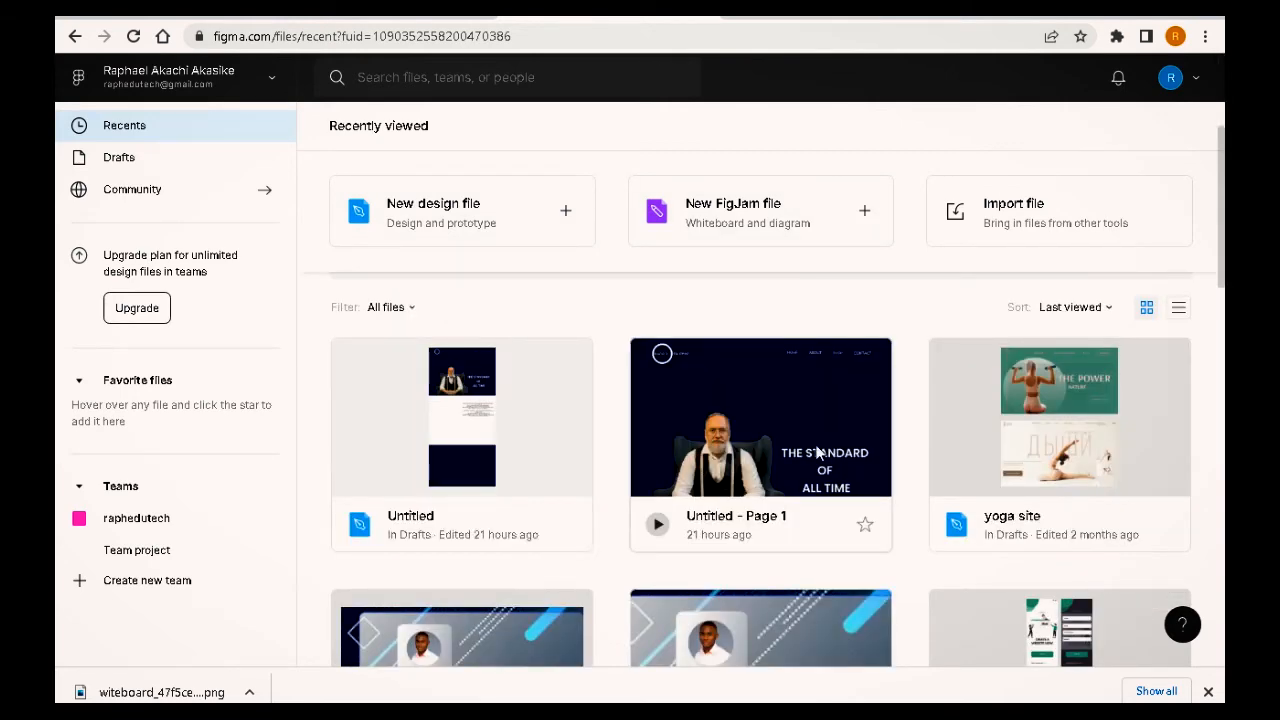
scroll(790, 424, down, 2)
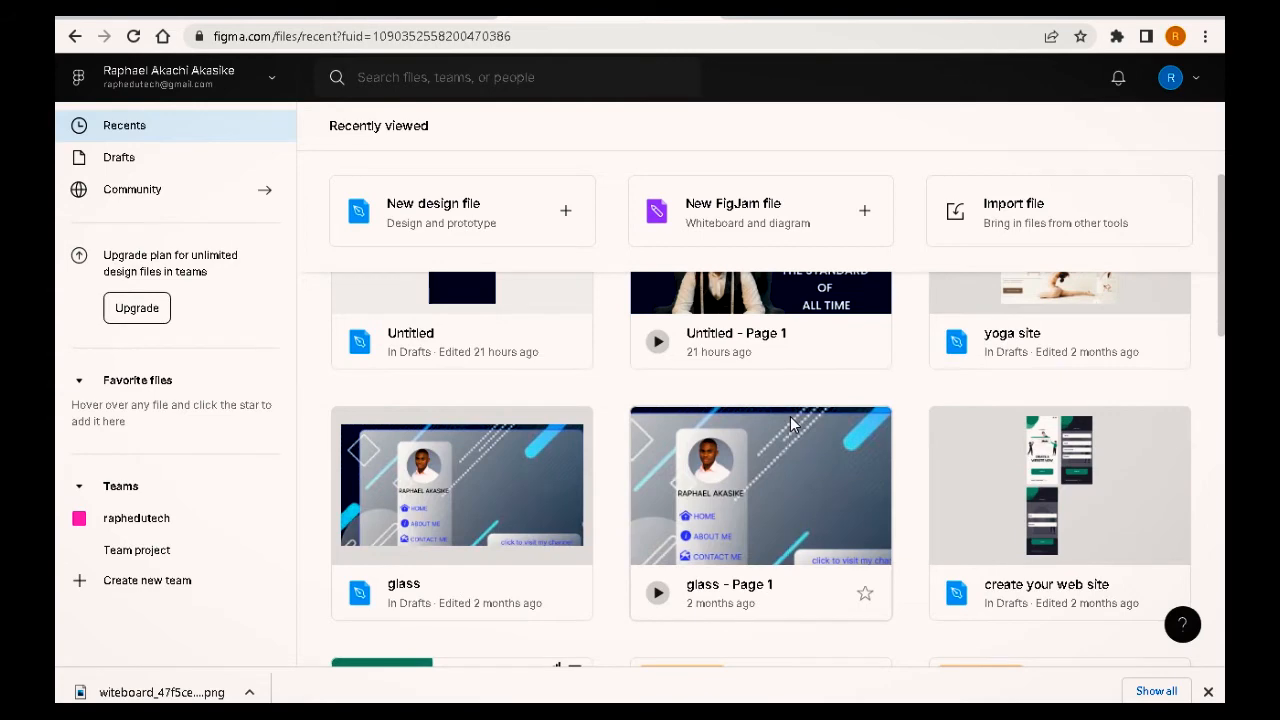
scroll(790, 424, up, 2)
scroll(705, 500, down, 2)
scroll(740, 362, down, 3)
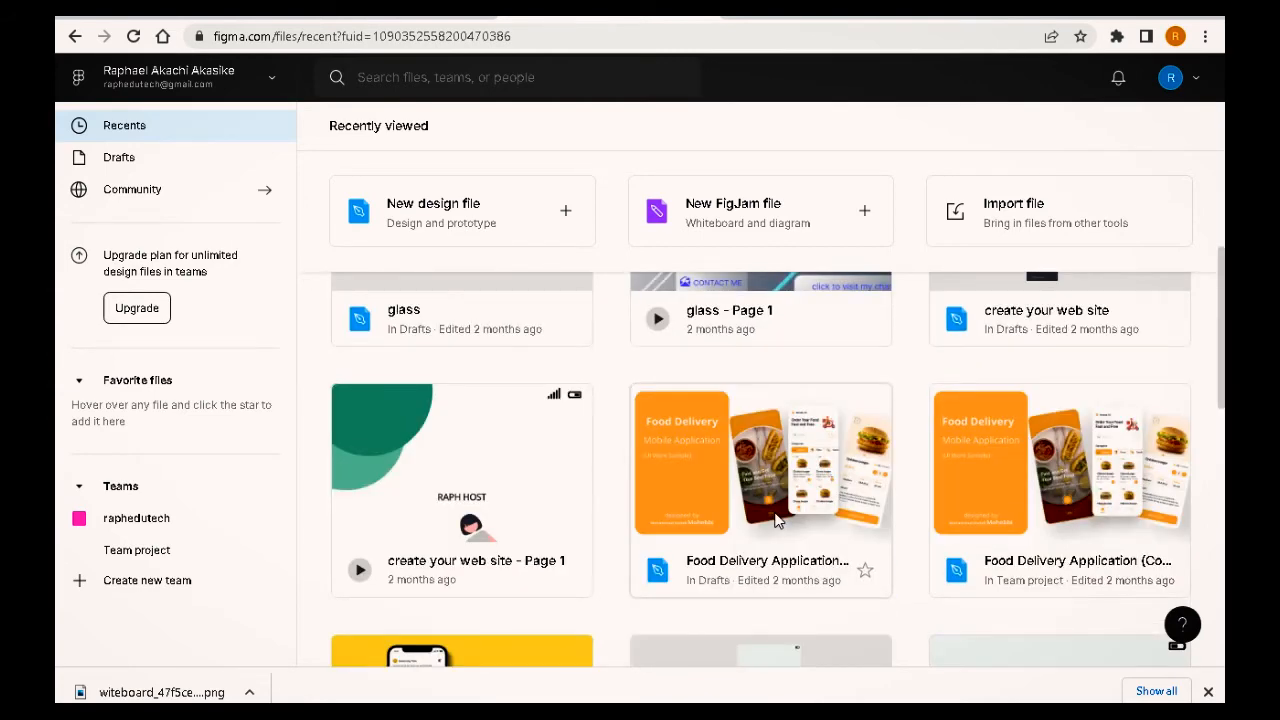
scroll(720, 530, down, 3)
scroll(685, 600, up, 8)
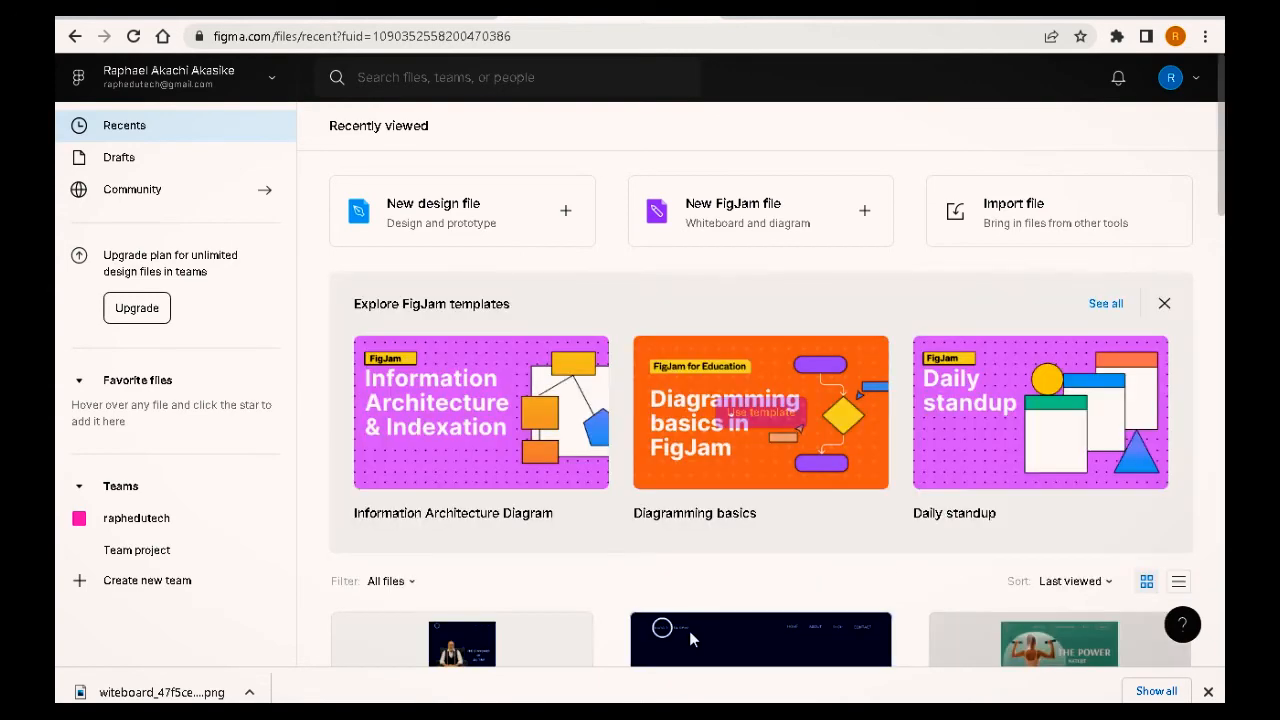
mouse_move(695, 702)
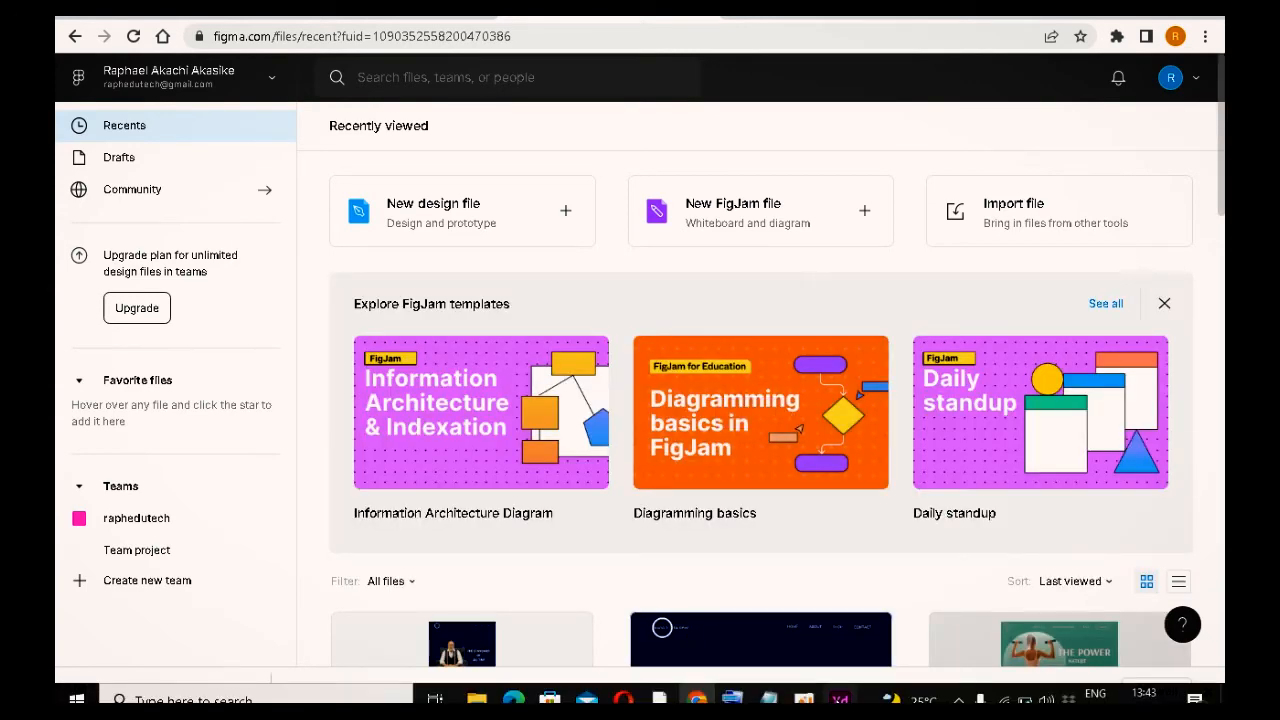
Step: Switch back to Adobe XD and zoom in on the wireframe image
click(840, 700)
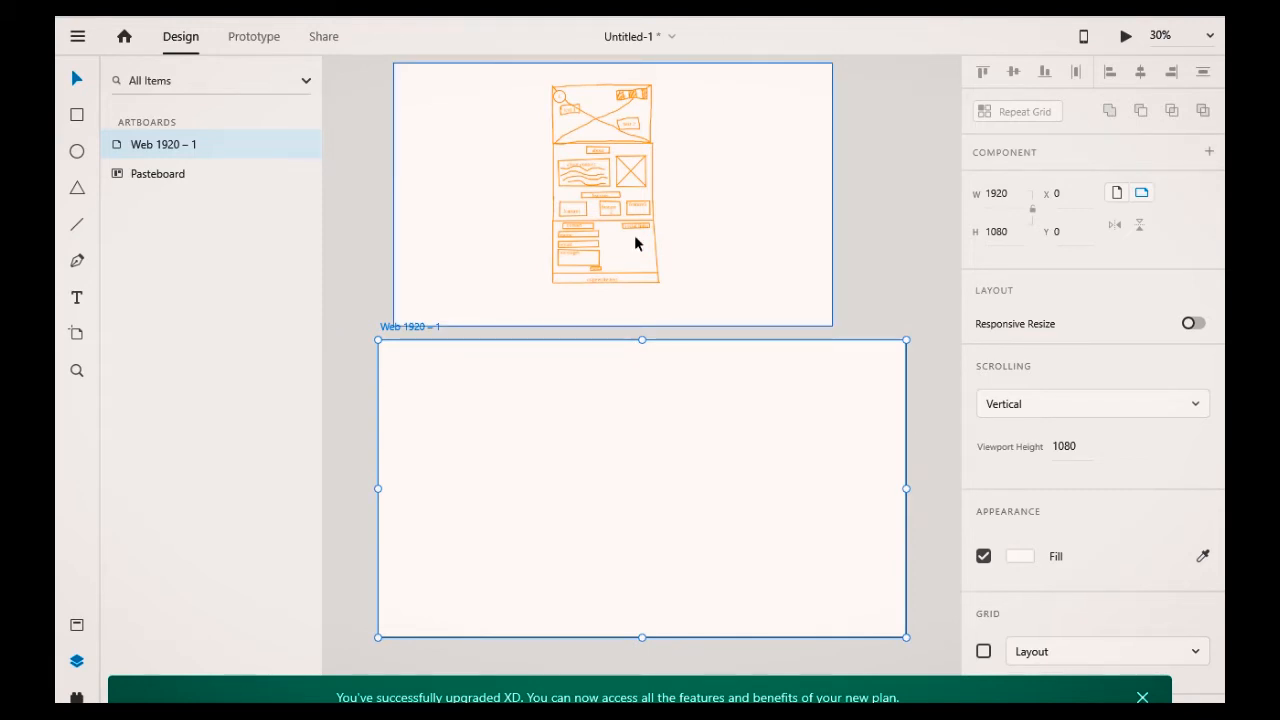
scroll(675, 291, up, 1)
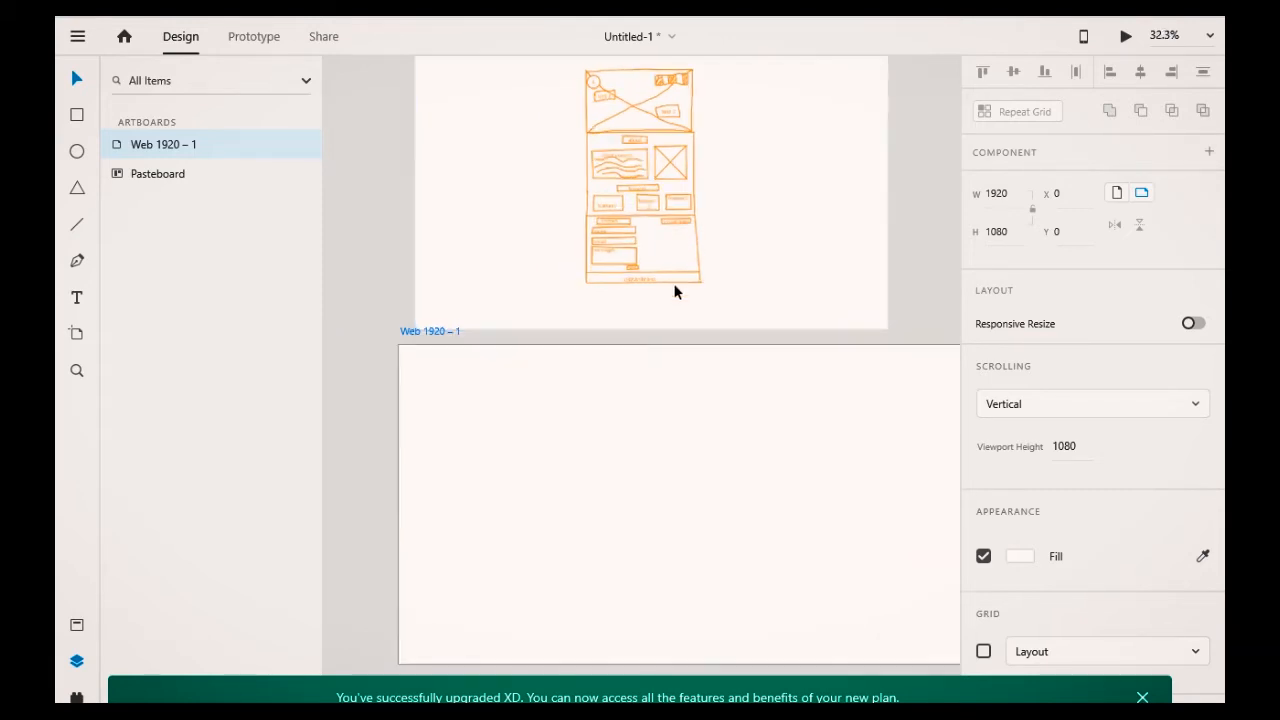
scroll(675, 291, up, 5)
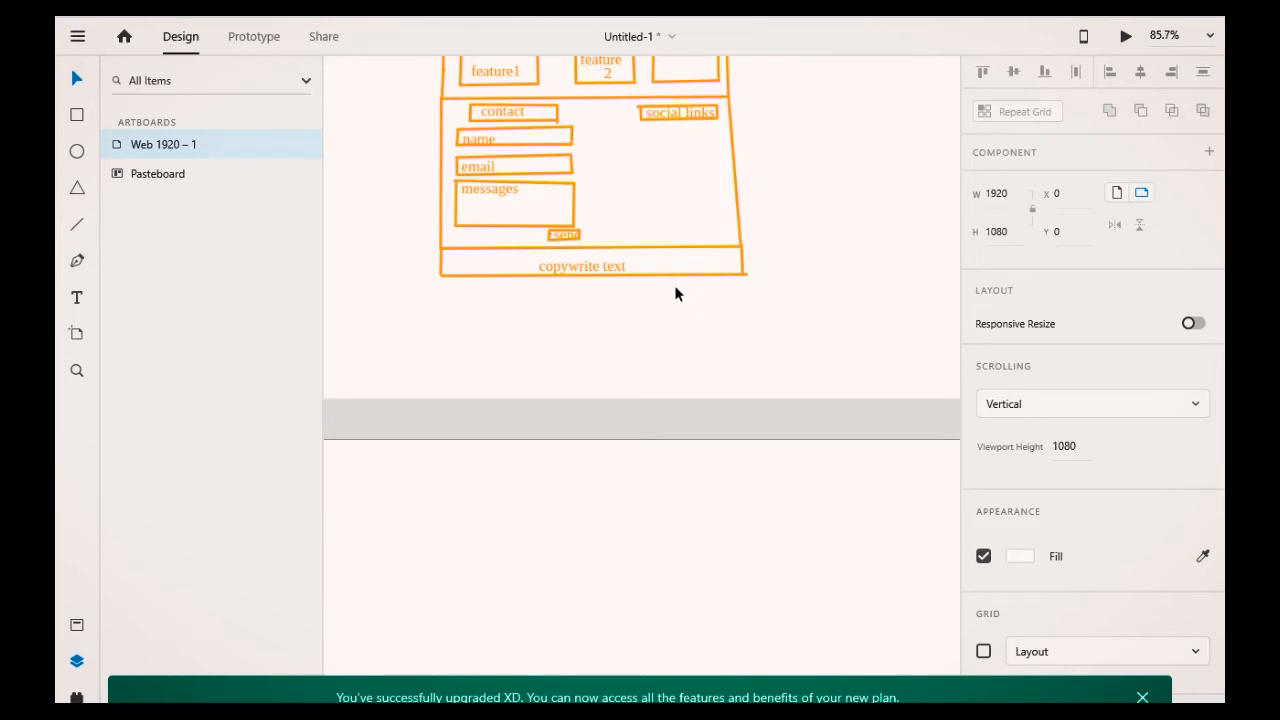
Step: Examine the imported wireframe image section by section, then zoom out to see it beside the artboard
scroll(727, 273, up, 1)
scroll(728, 276, up, 3)
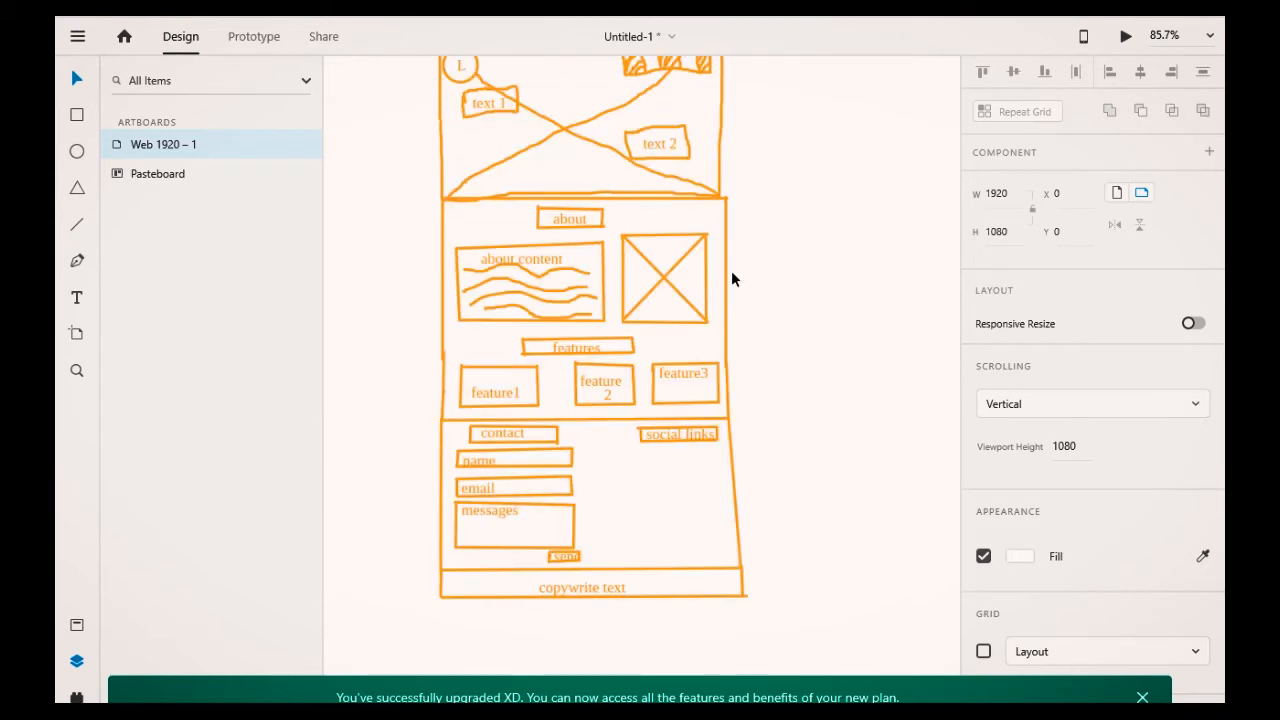
scroll(732, 279, up, 1)
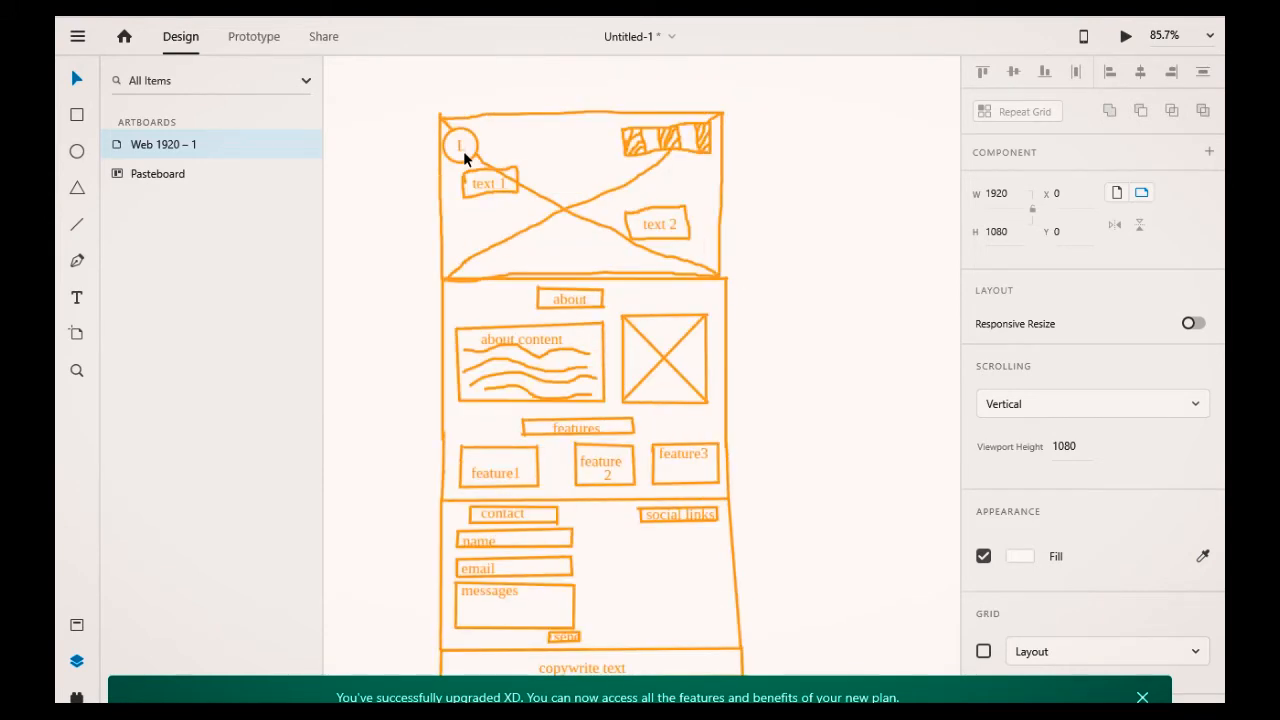
scroll(675, 350, down, 1)
scroll(675, 350, down, 1)
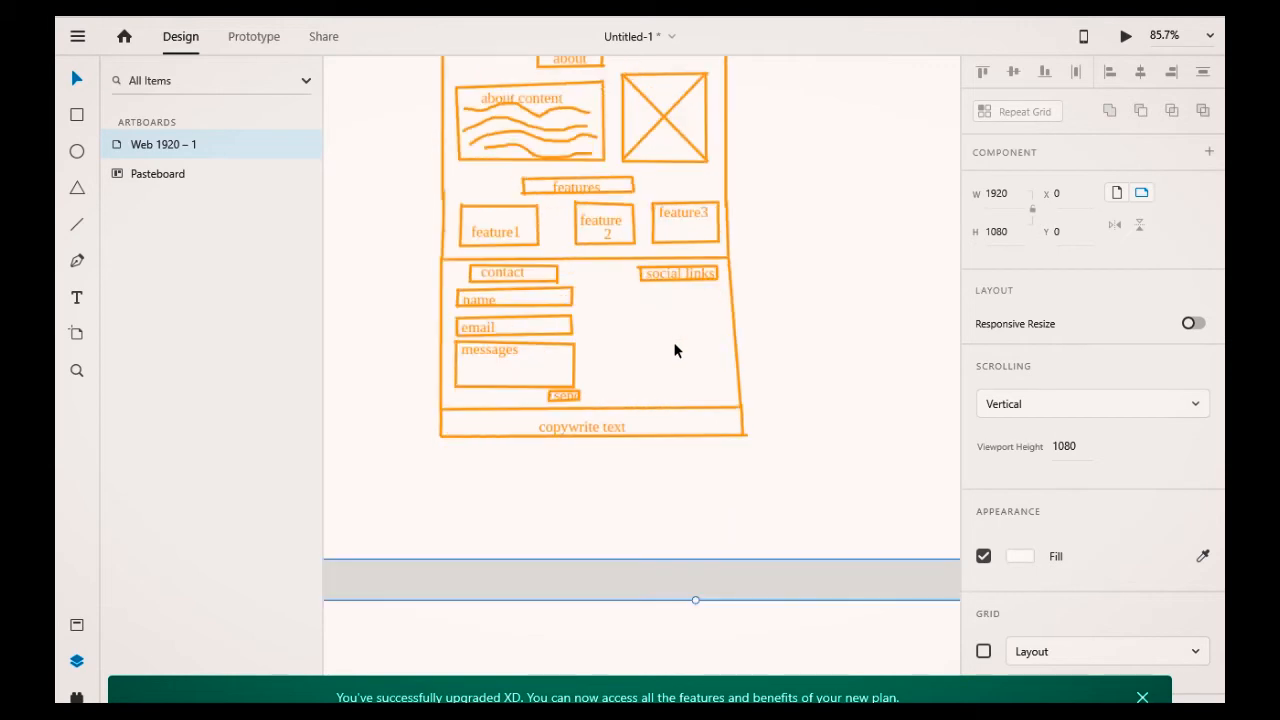
scroll(675, 350, down, 5)
scroll(675, 350, up, 2)
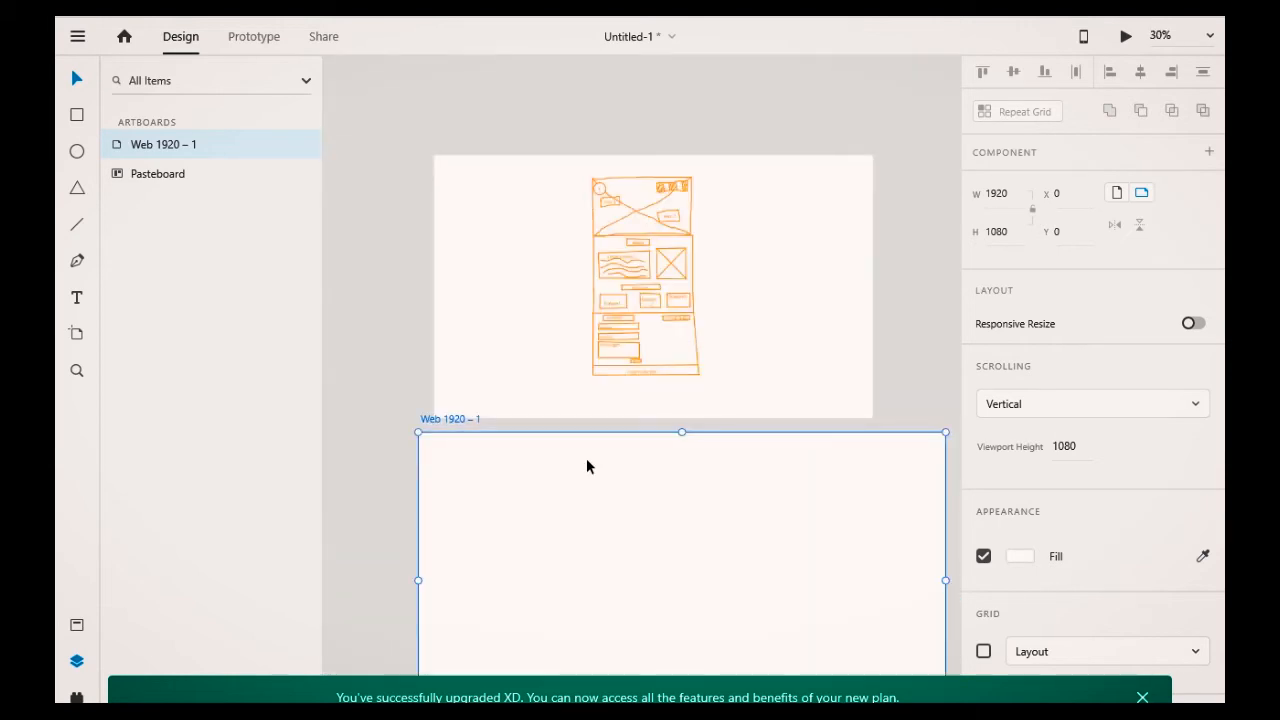
scroll(595, 461, down, 1)
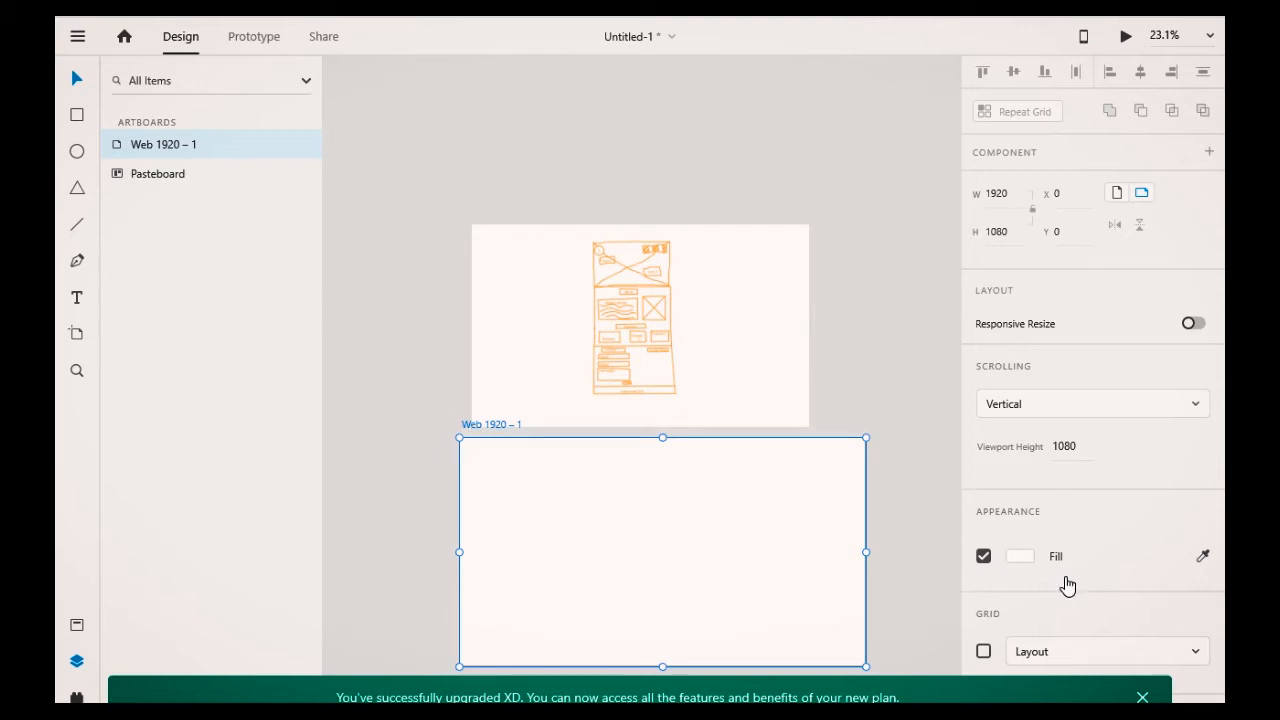
Step: Dismiss the upgrade notification and turn on the layout grid for the Web 1920 – 1 artboard
click(1143, 697)
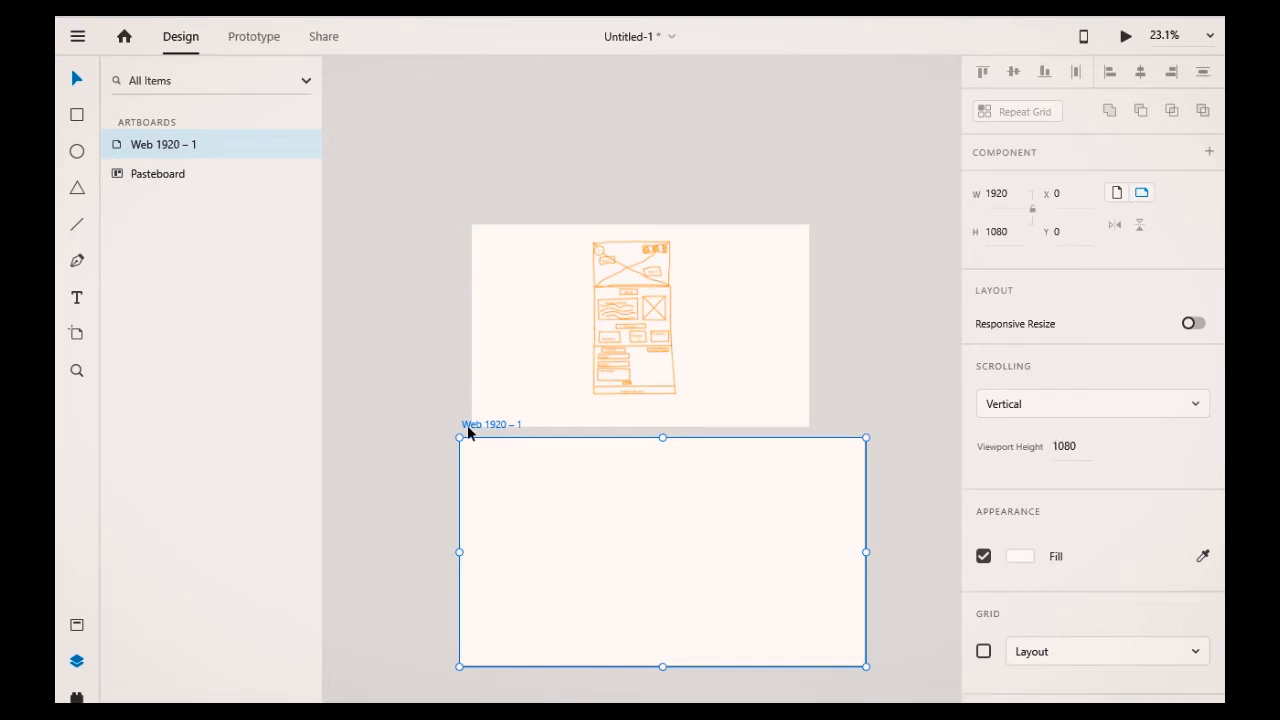
click(983, 652)
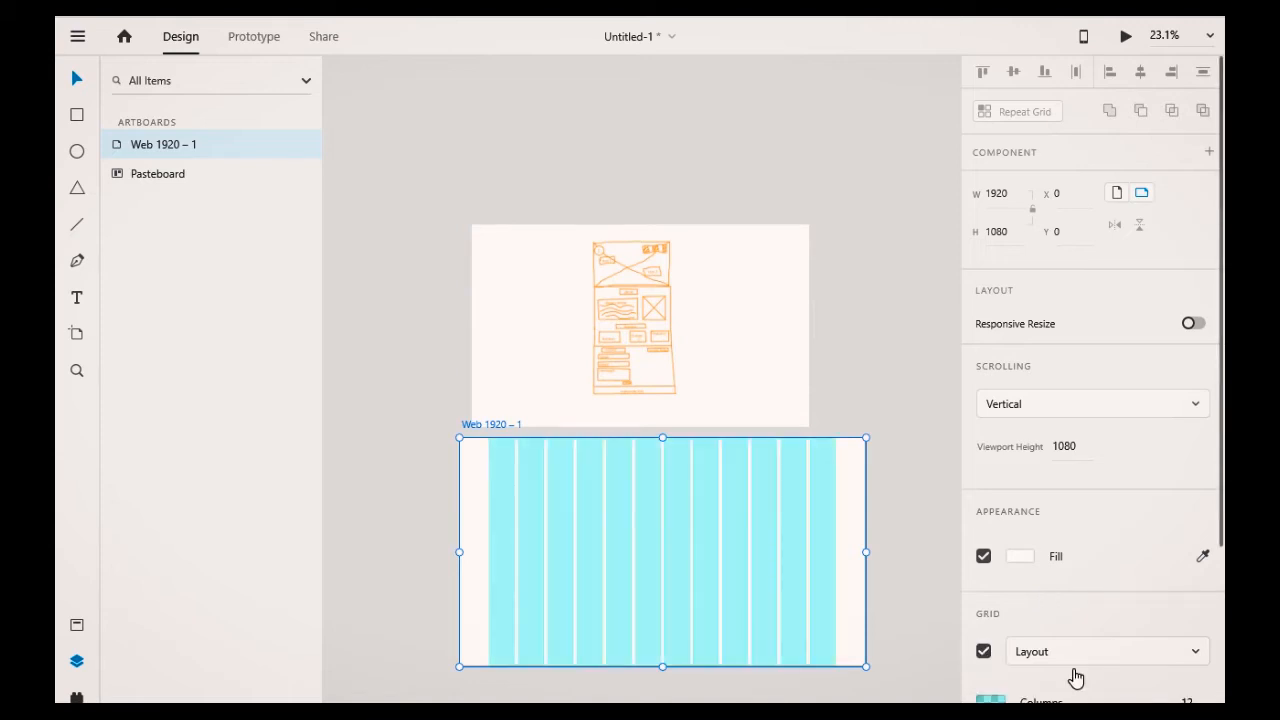
Step: Try changing the layout grid to 6 columns, then set it back to 12 columns
scroll(1075, 679, down, 3)
click(1187, 468)
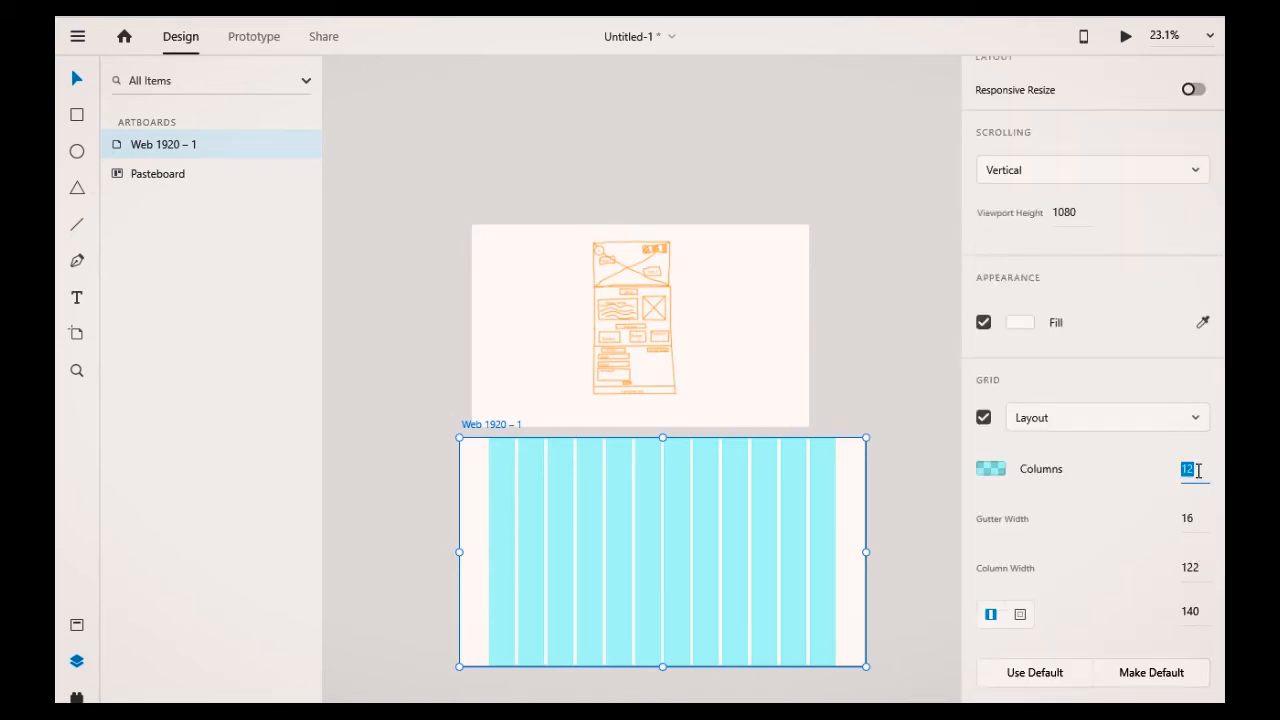
text(6)
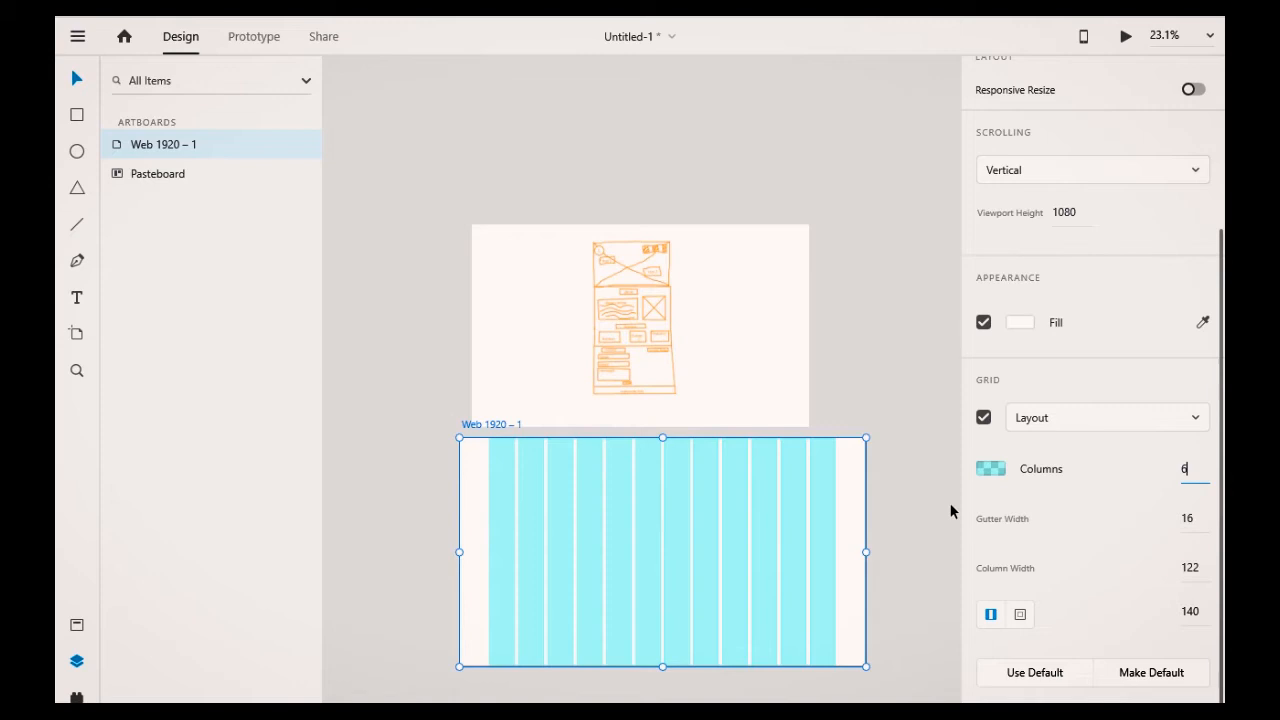
key(Return)
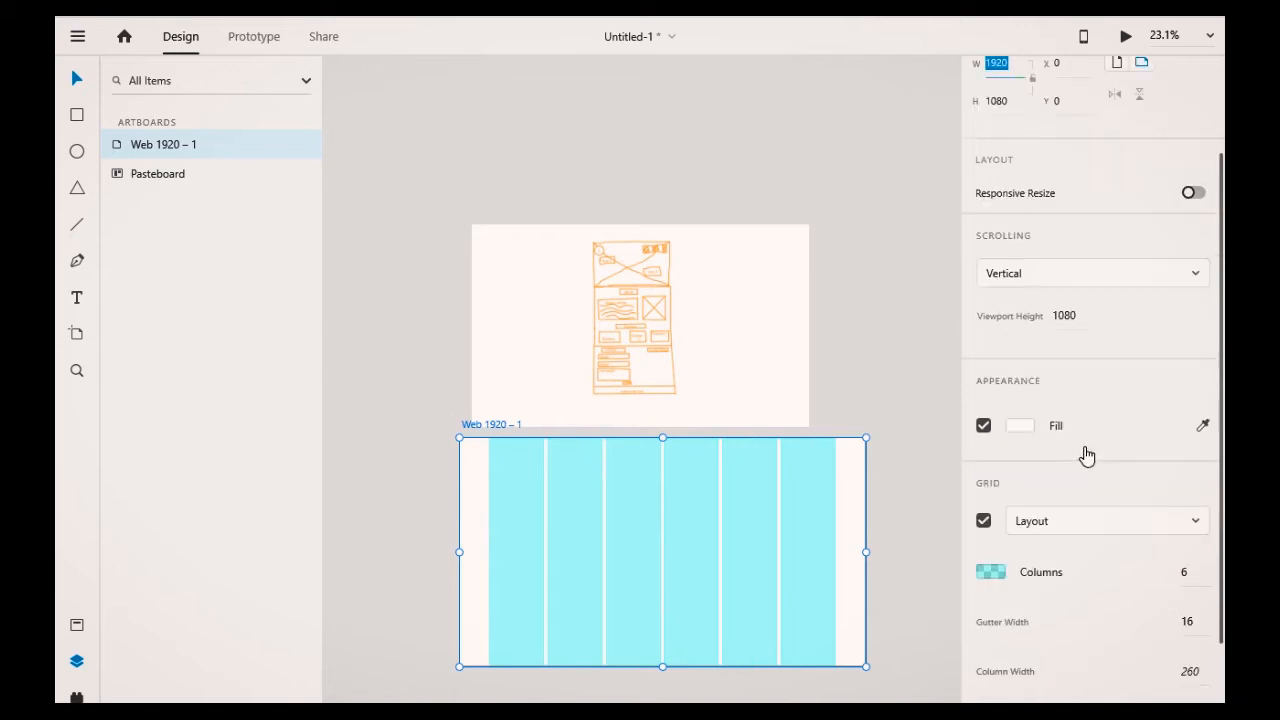
click(1187, 572)
text(2)
key(Return)
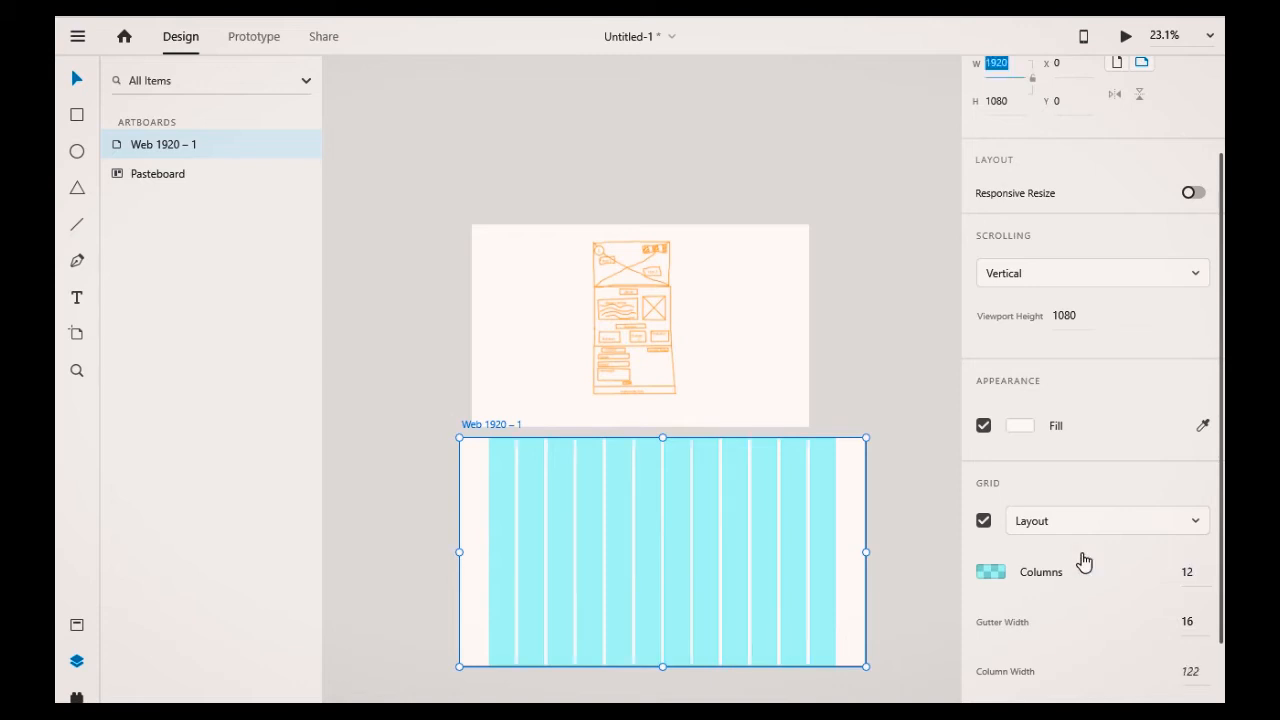
scroll(601, 506, down, 1)
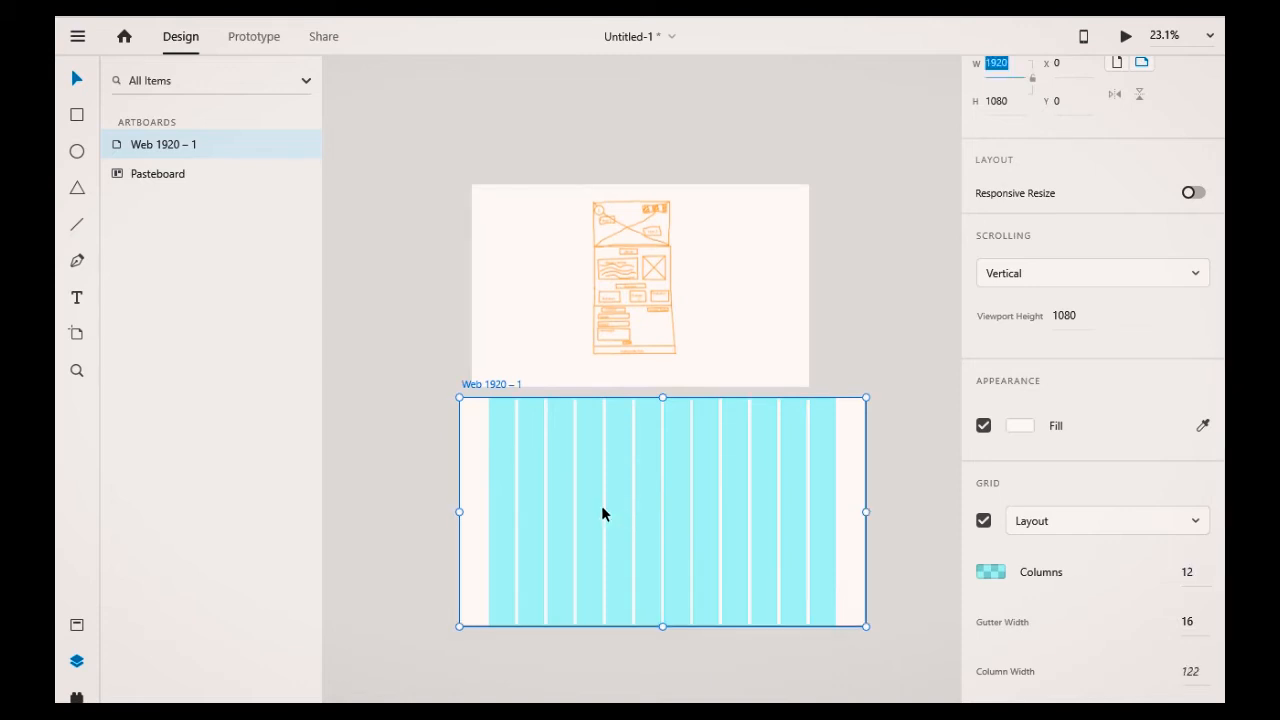
scroll(602, 508, up, 1)
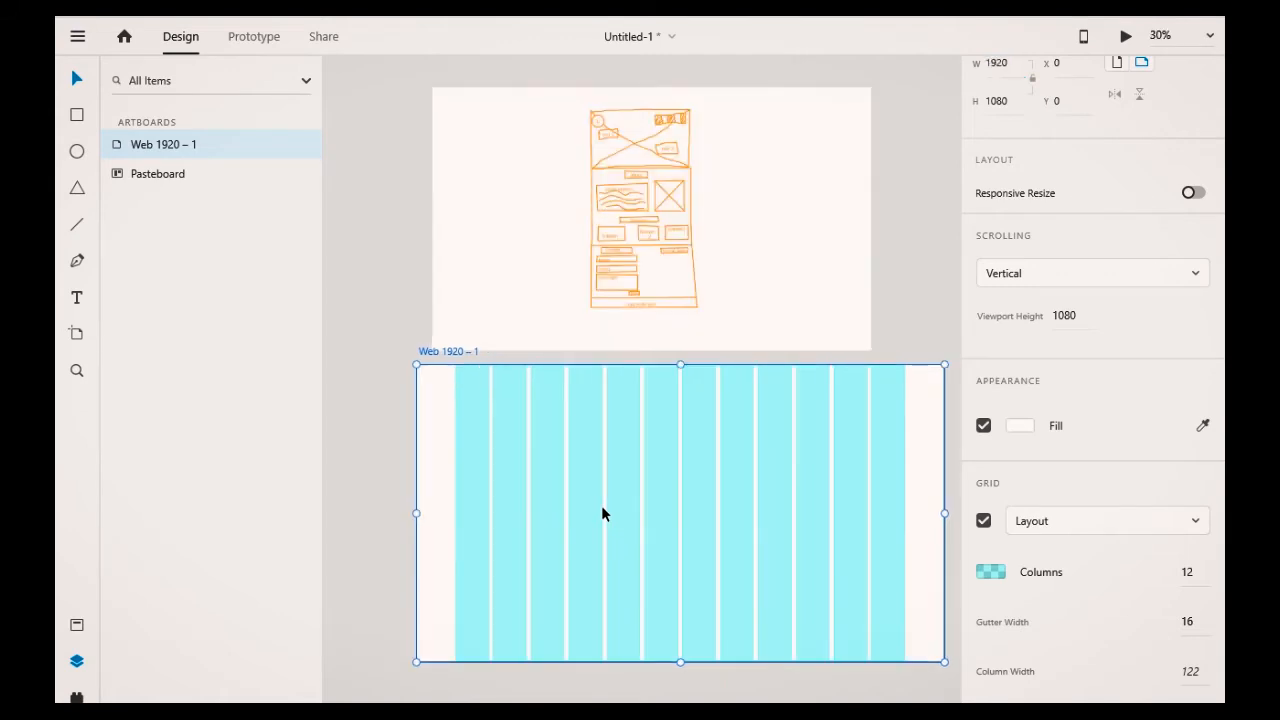
scroll(602, 507, up, 1)
scroll(602, 505, down, 1)
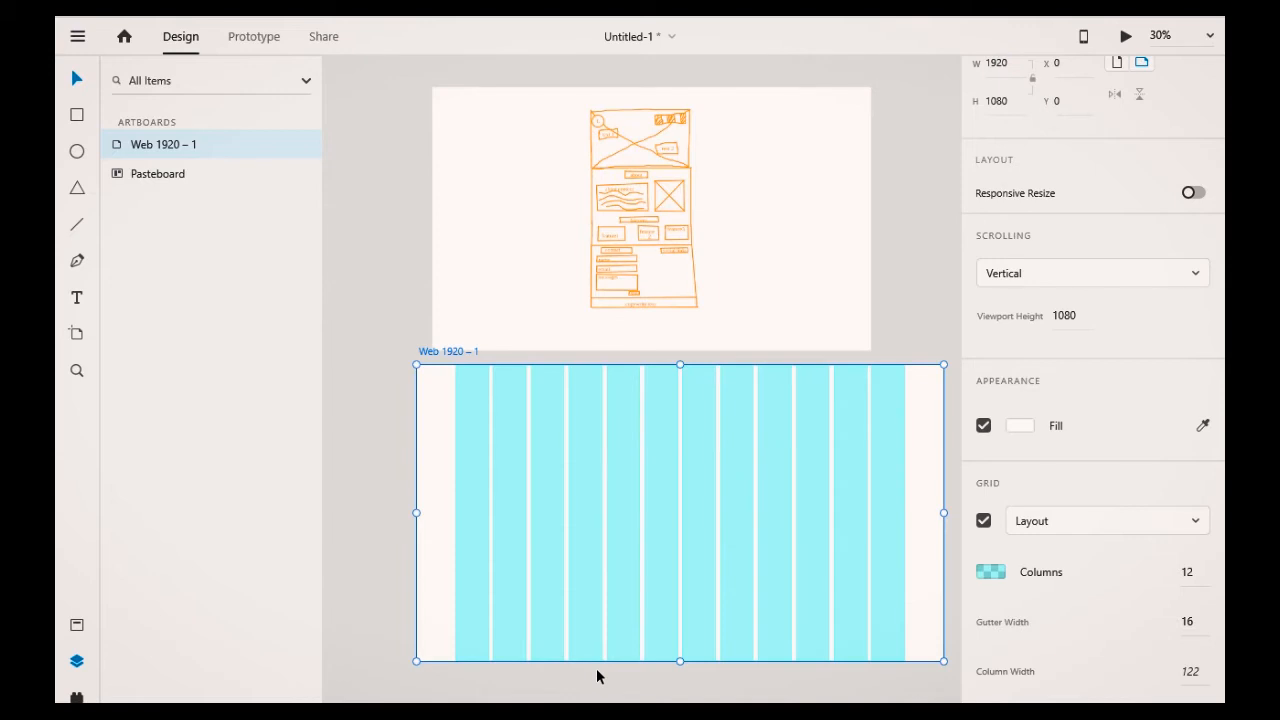
drag(596, 668, 843, 670)
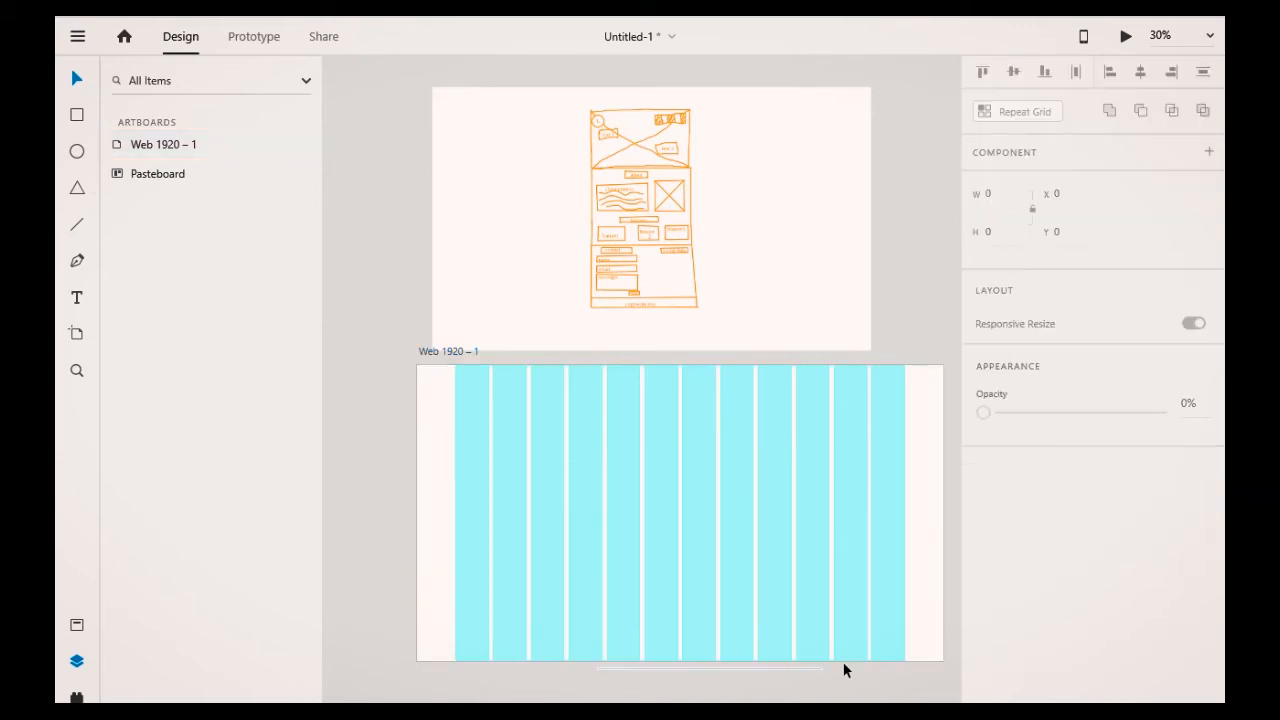
scroll(843, 662, right, 1)
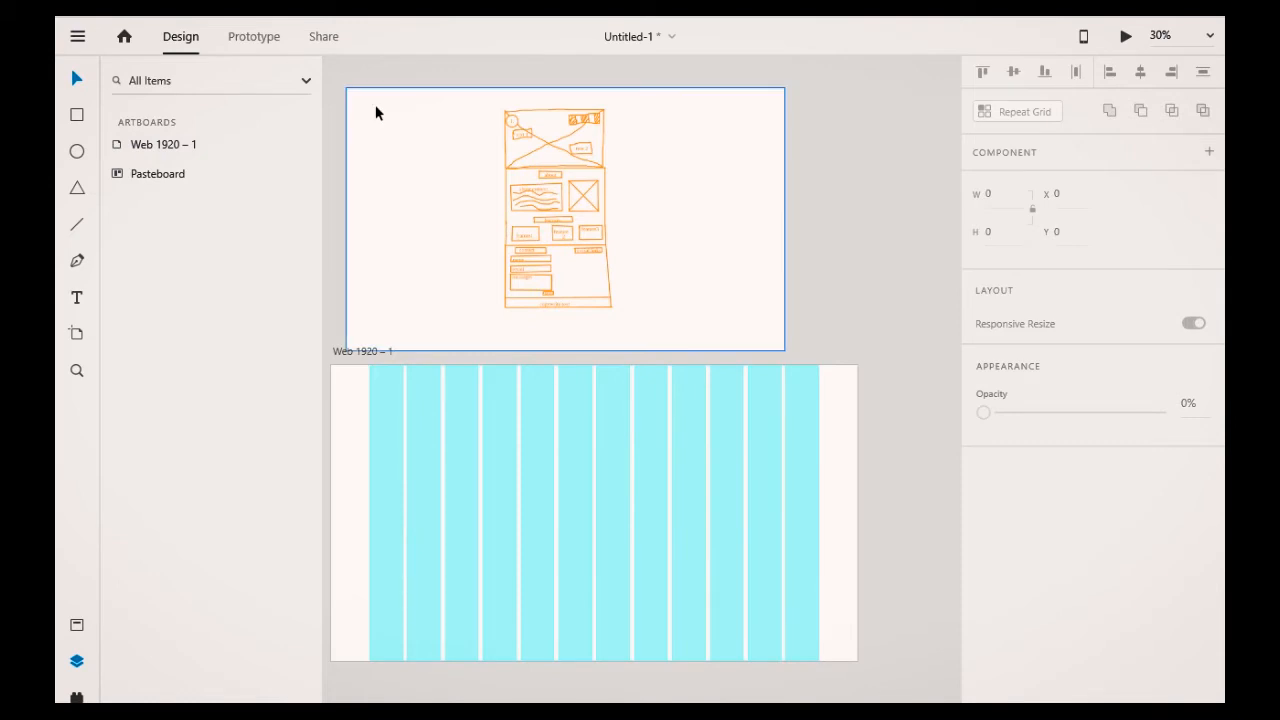
click(376, 386)
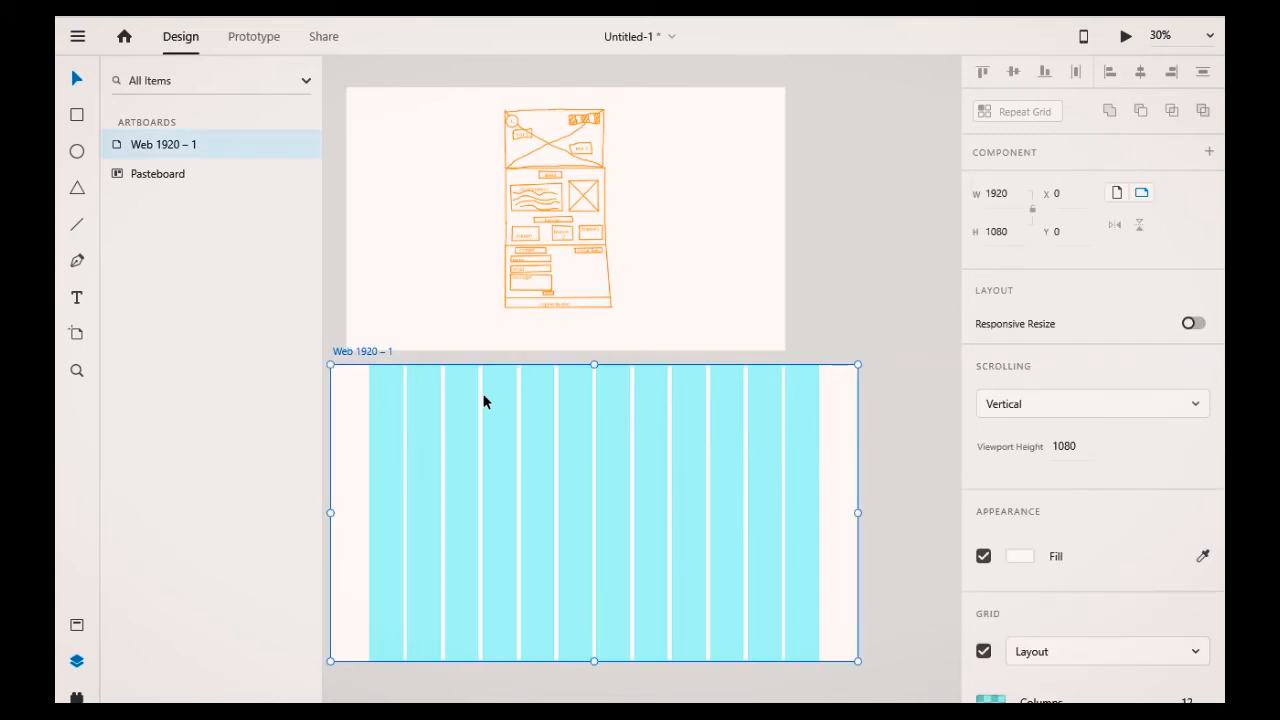
scroll(1152, 497, down, 3)
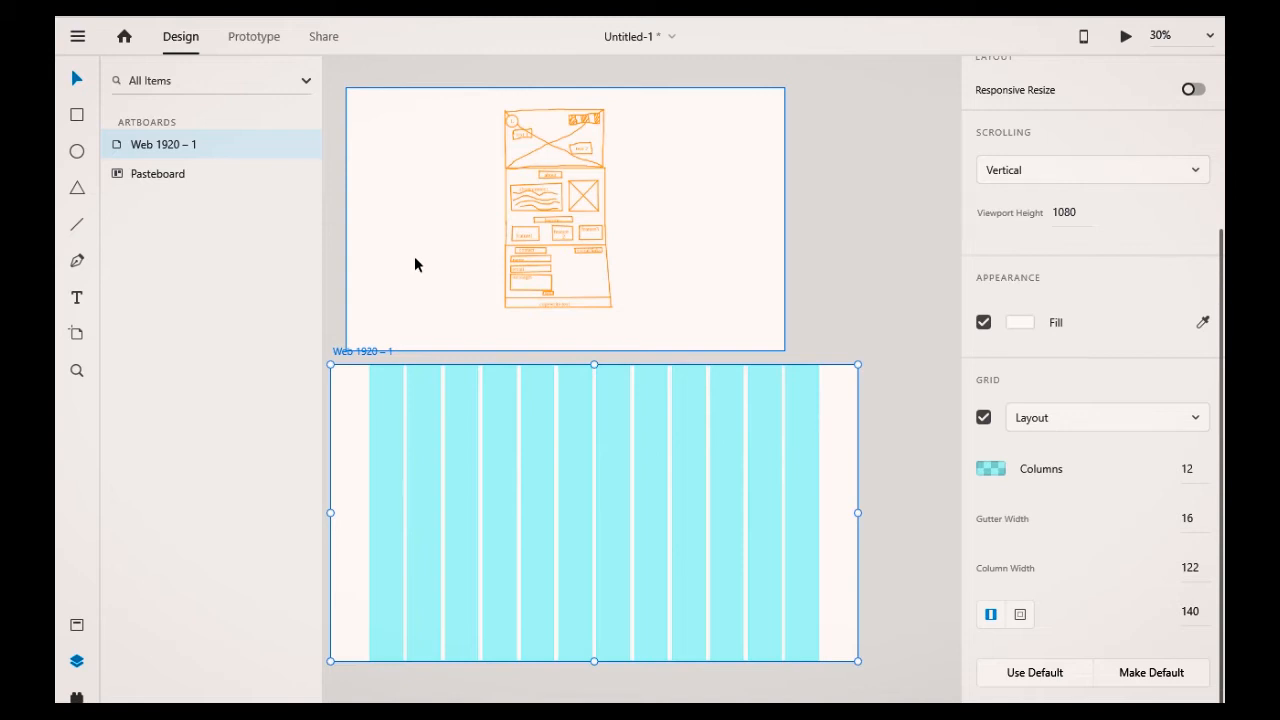
Step: Add a text label reading "steve photograph" at the top-left corner of the artboard
click(77, 298)
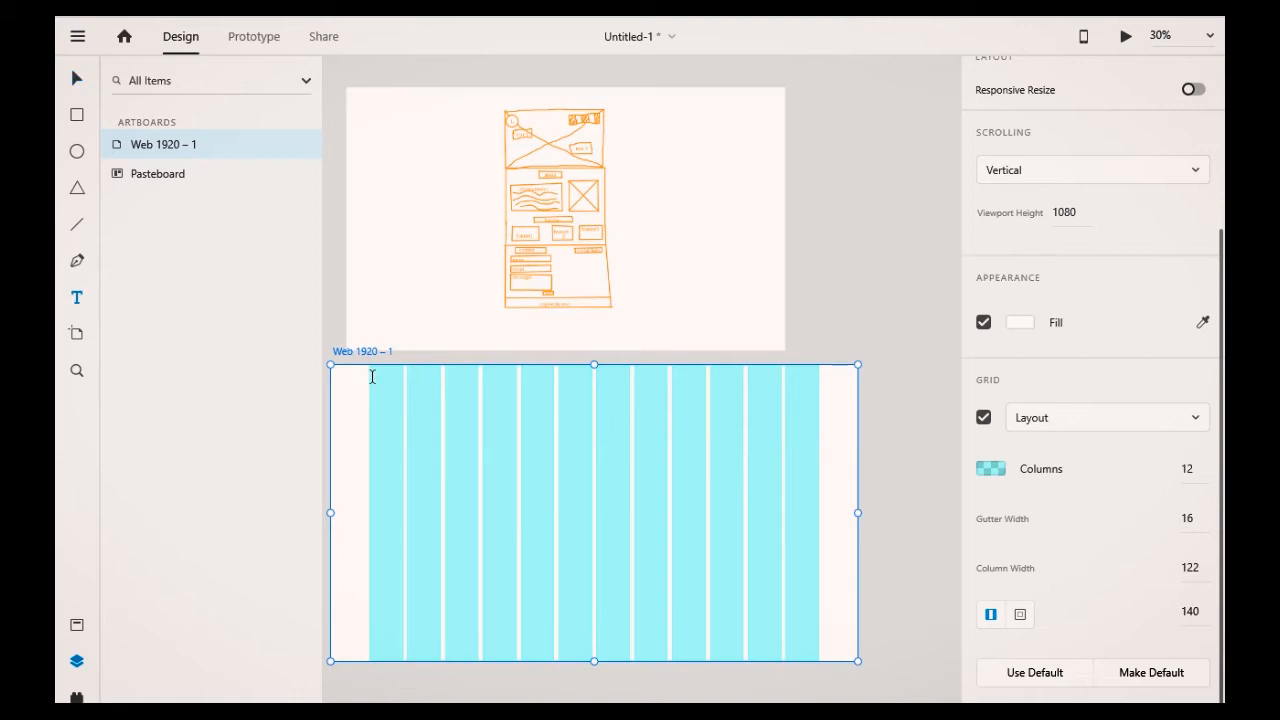
click(372, 376)
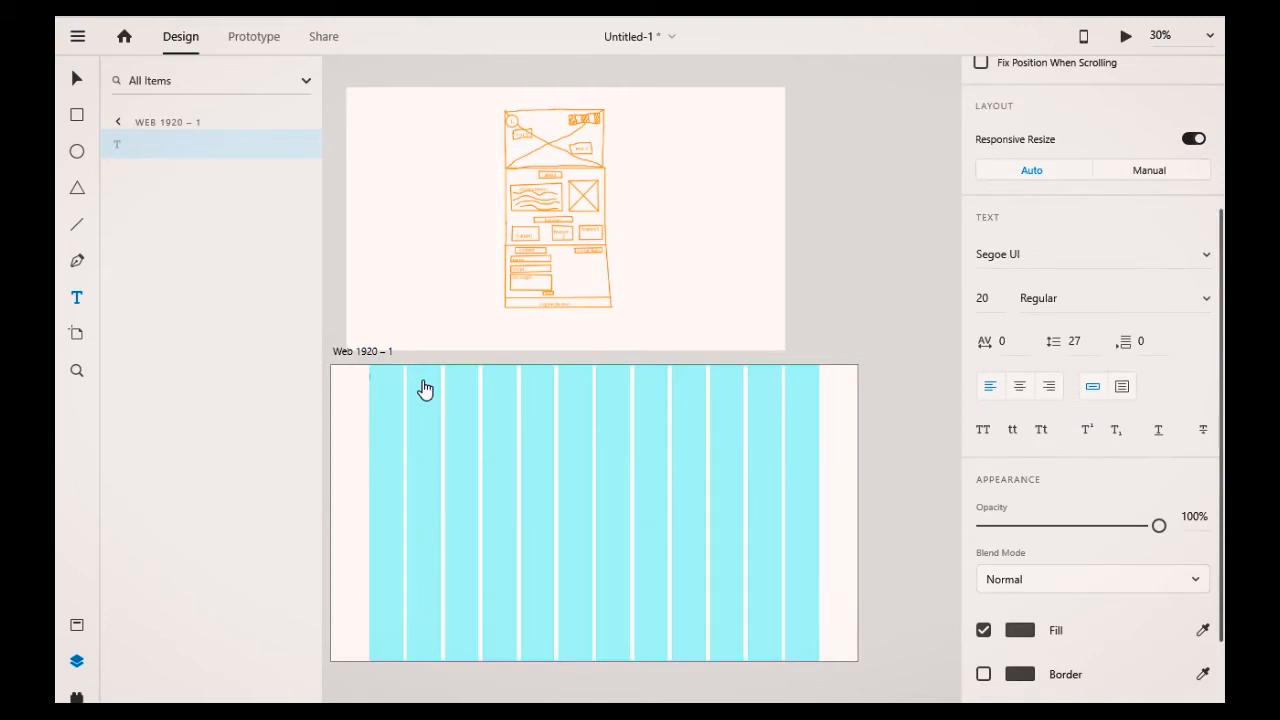
text(about)
text(phil)
text(to)
text(gra)
text(ph)
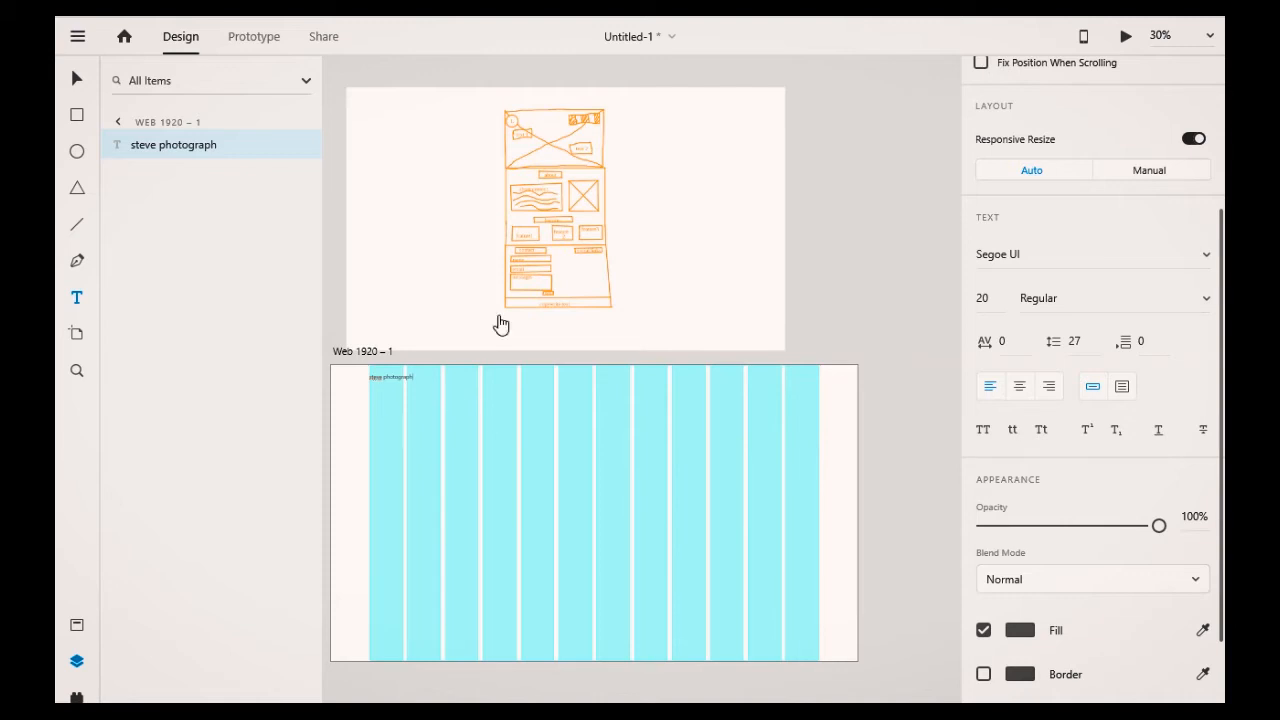
ctrl+scroll(460, 434, up, 3)
ctrl+scroll(461, 434, down, 3)
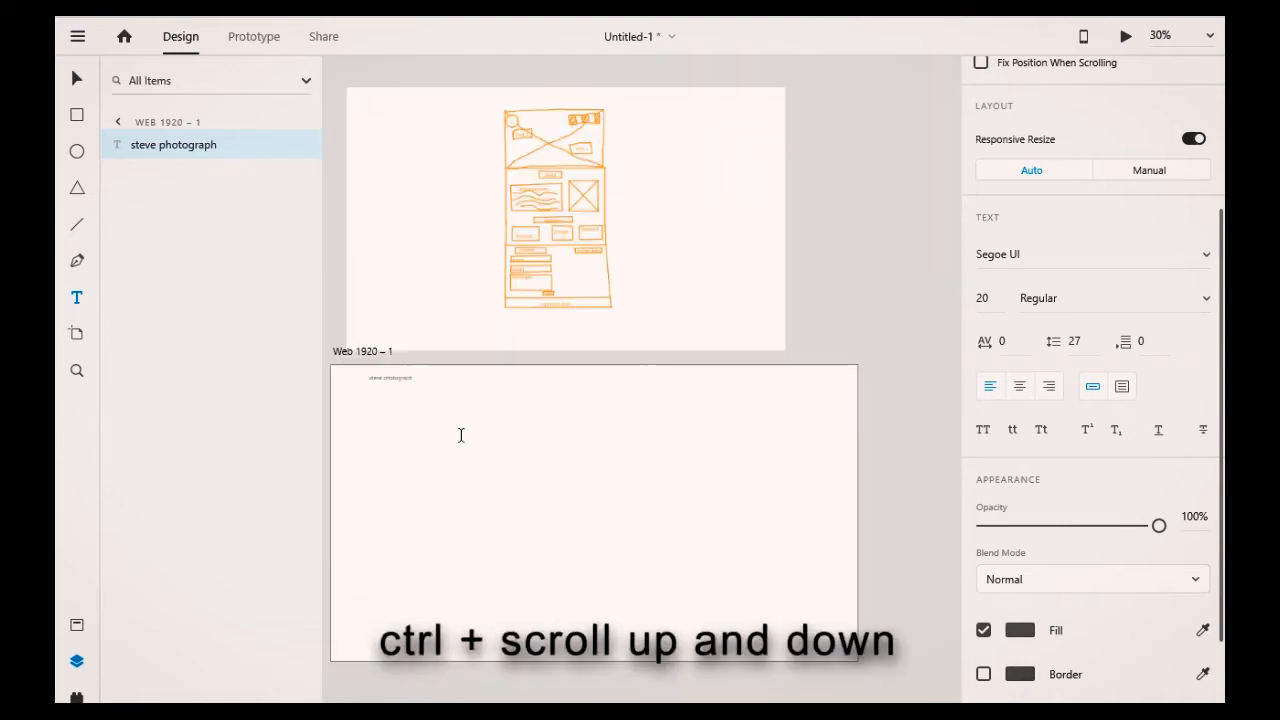
ctrl+scroll(461, 434, up, 1)
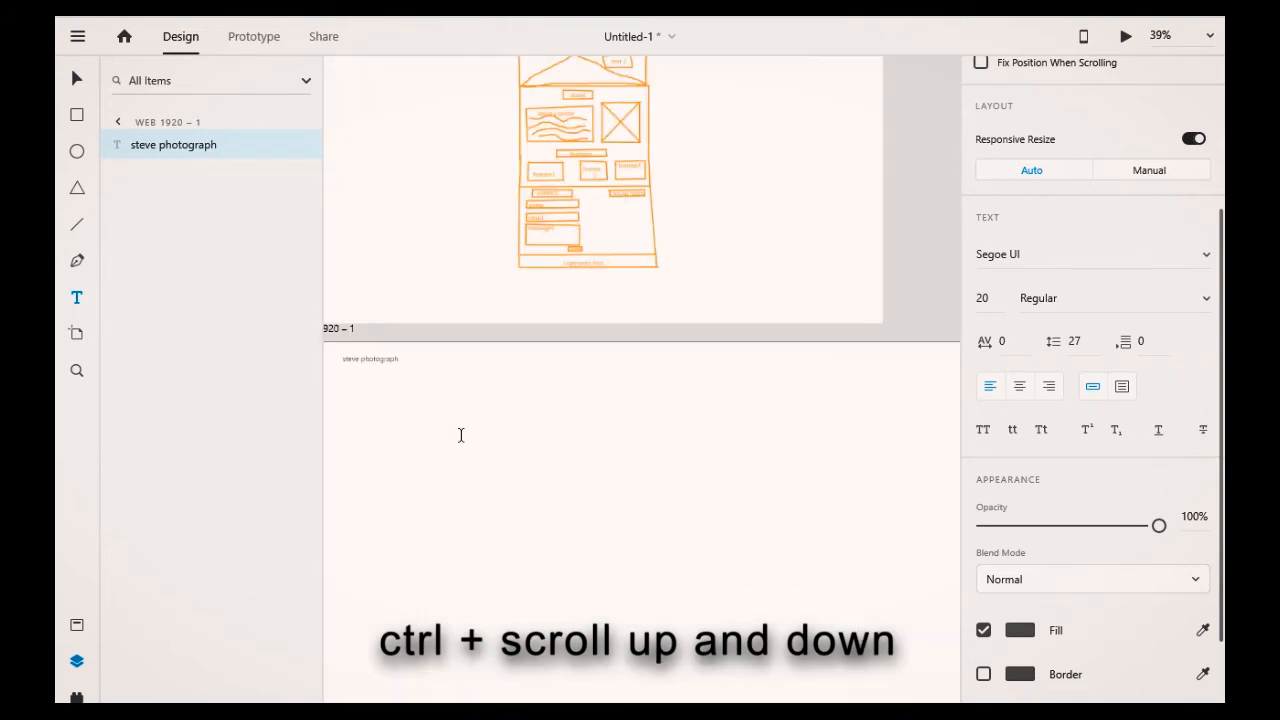
drag(461, 434, 474, 469)
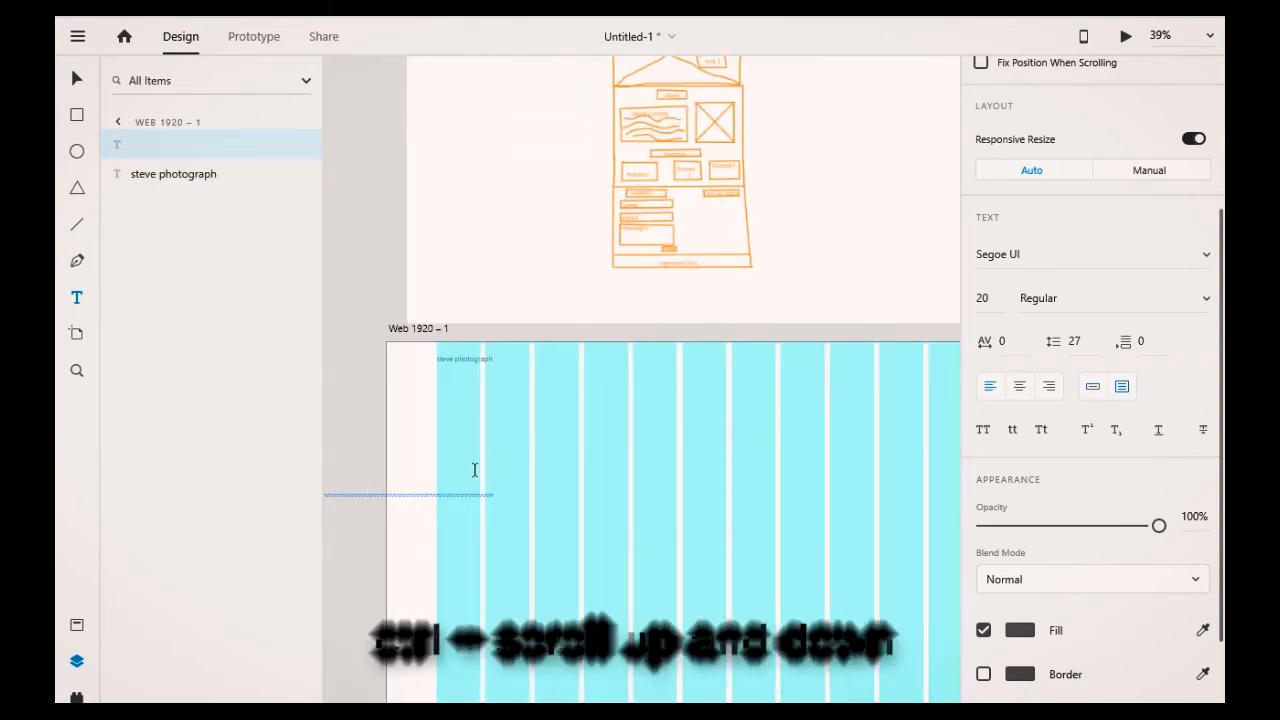
key(ctrl+z)
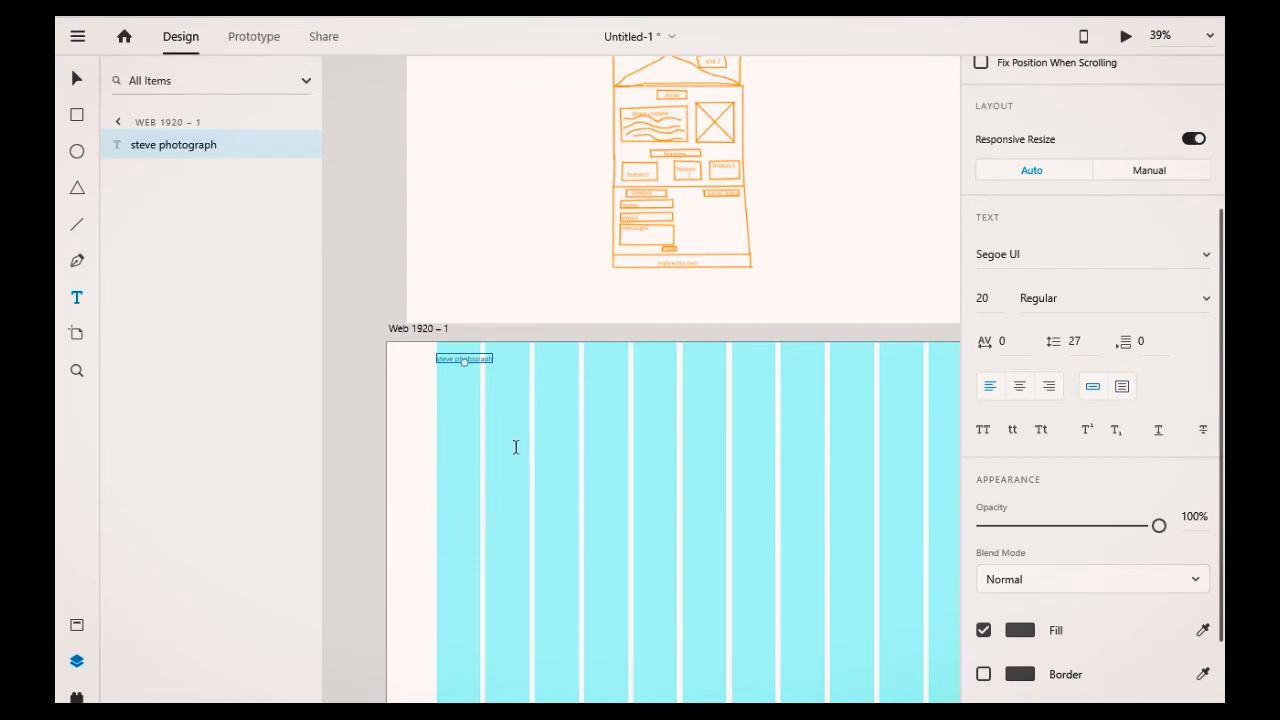
Step: Set the "steve photograph" text size to 30
scroll(516, 447, up, 3)
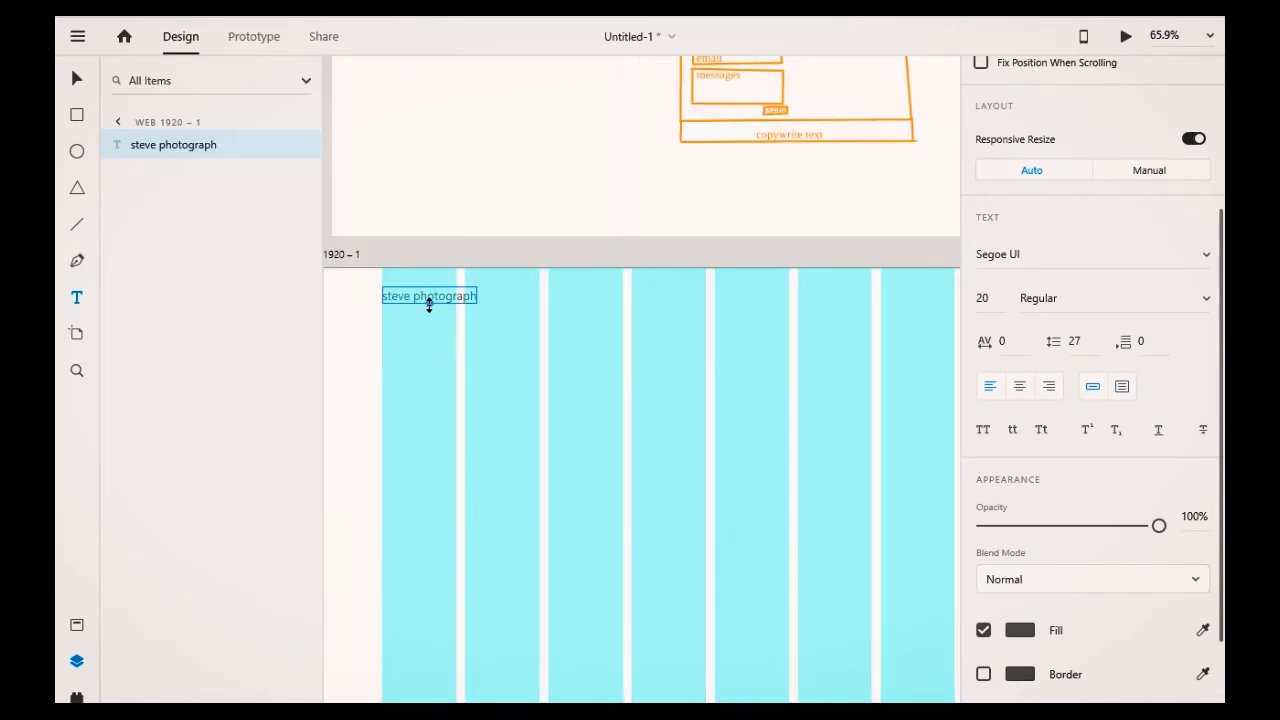
drag(429, 304, 429, 310)
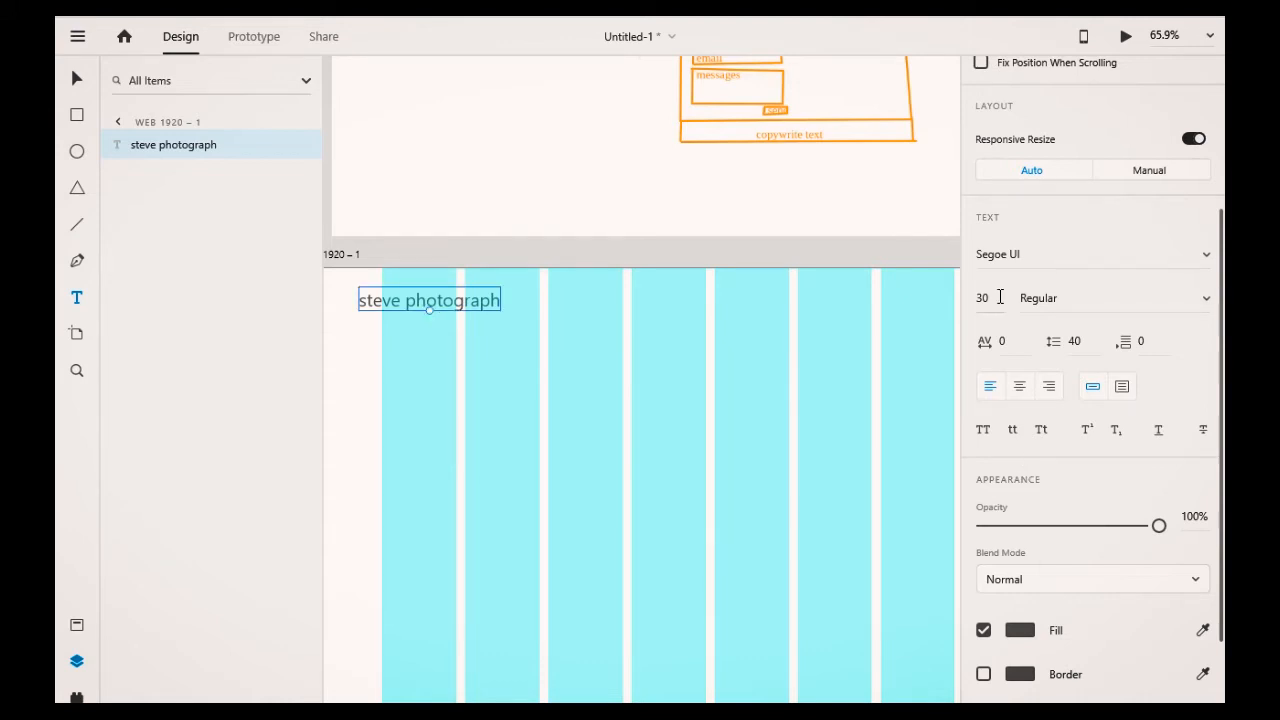
Step: Move the "steve photograph" title so it lines up with the first grid column
click(558, 355)
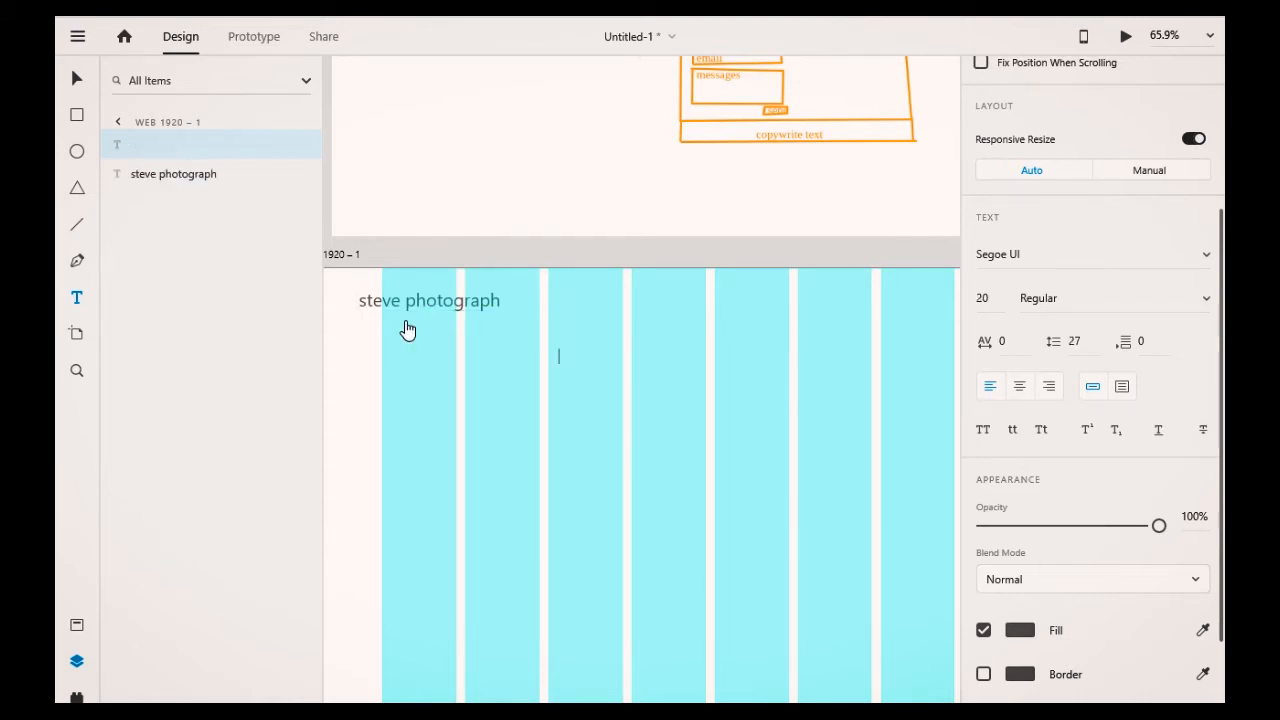
click(430, 306)
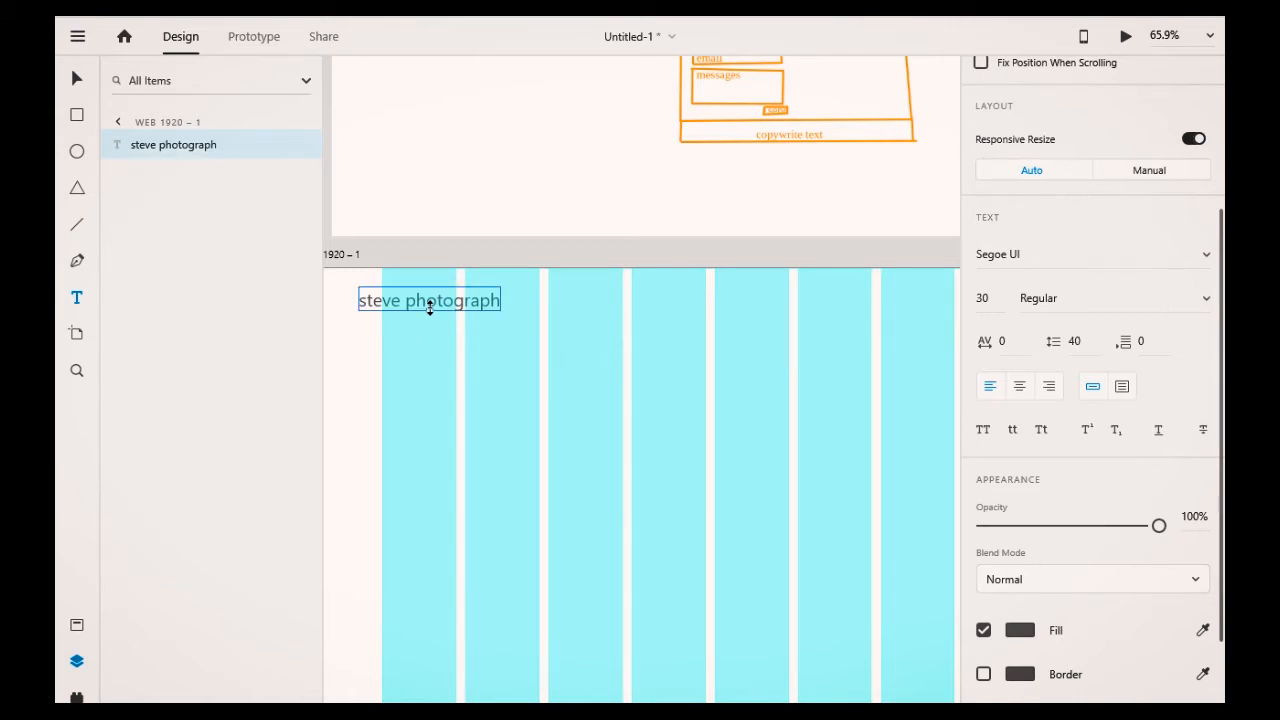
click(421, 192)
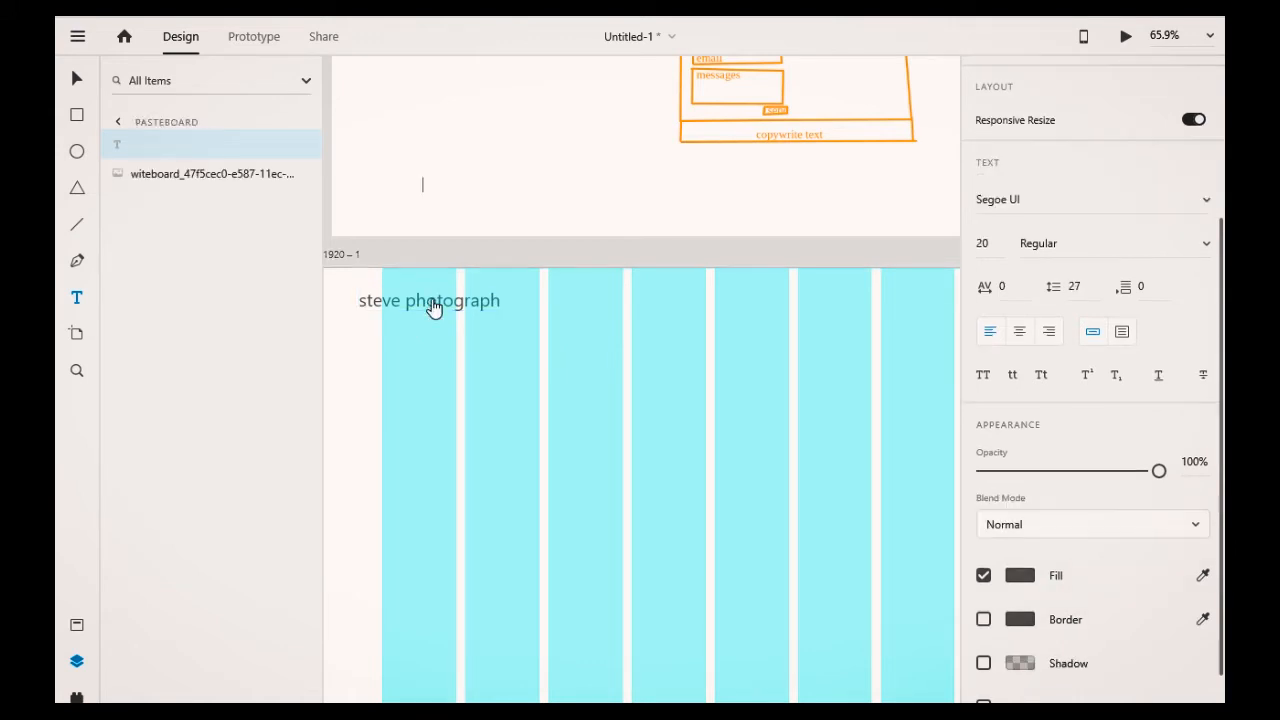
click(432, 307)
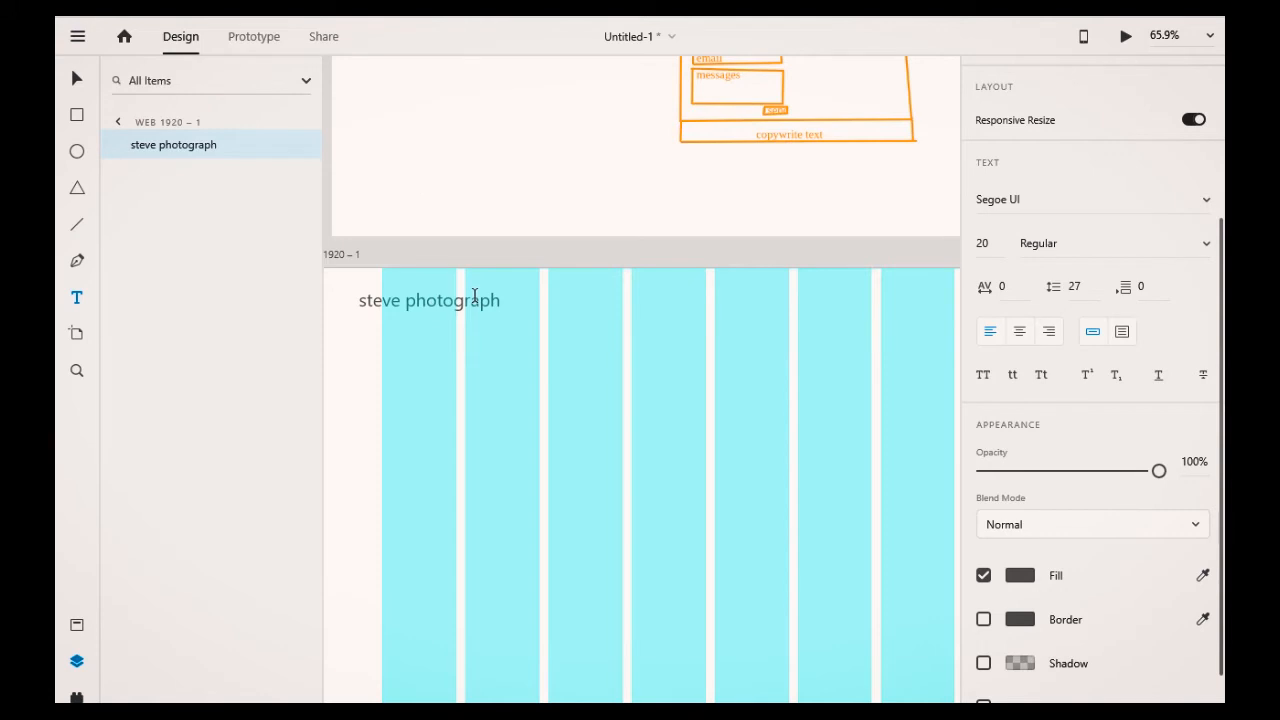
click(399, 299)
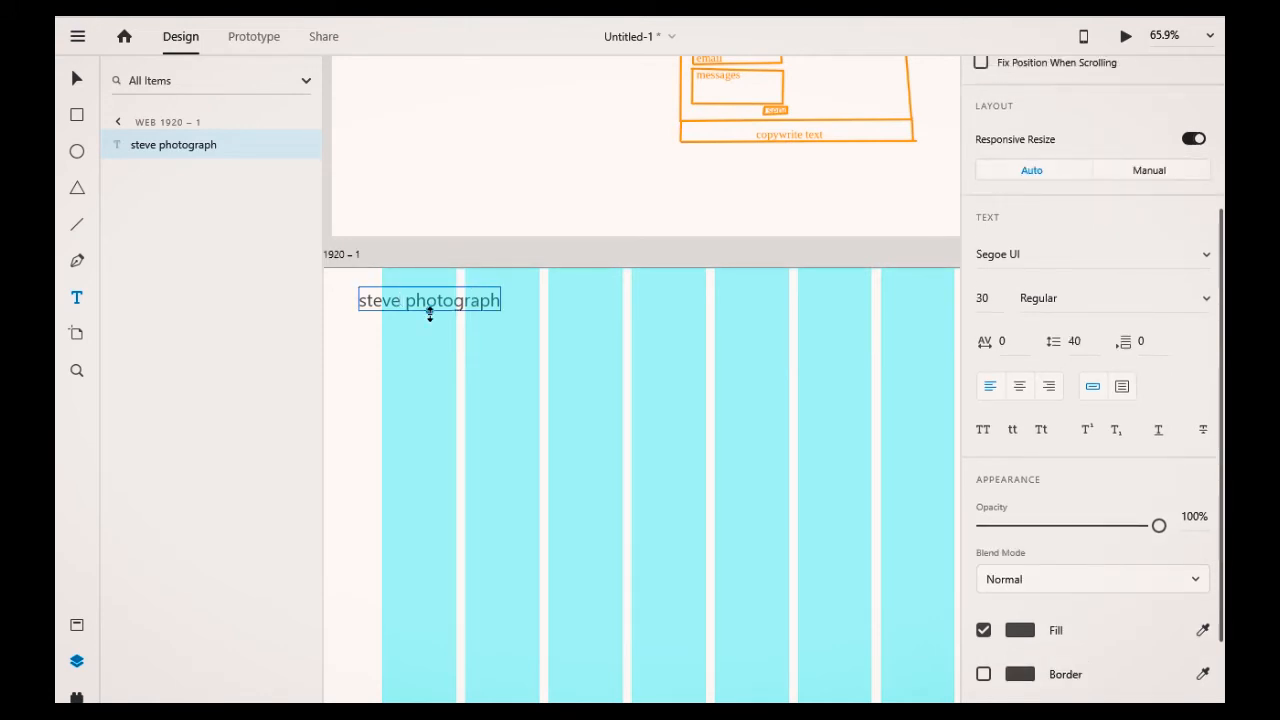
click(414, 314)
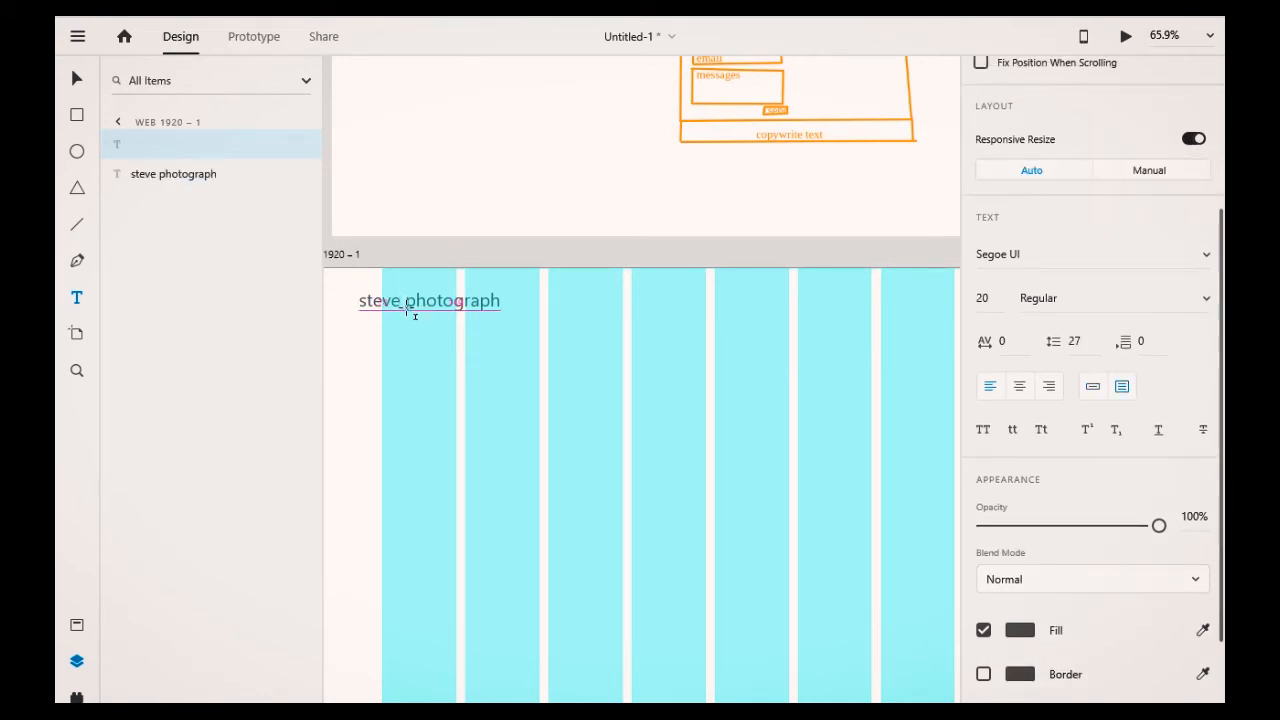
click(428, 305)
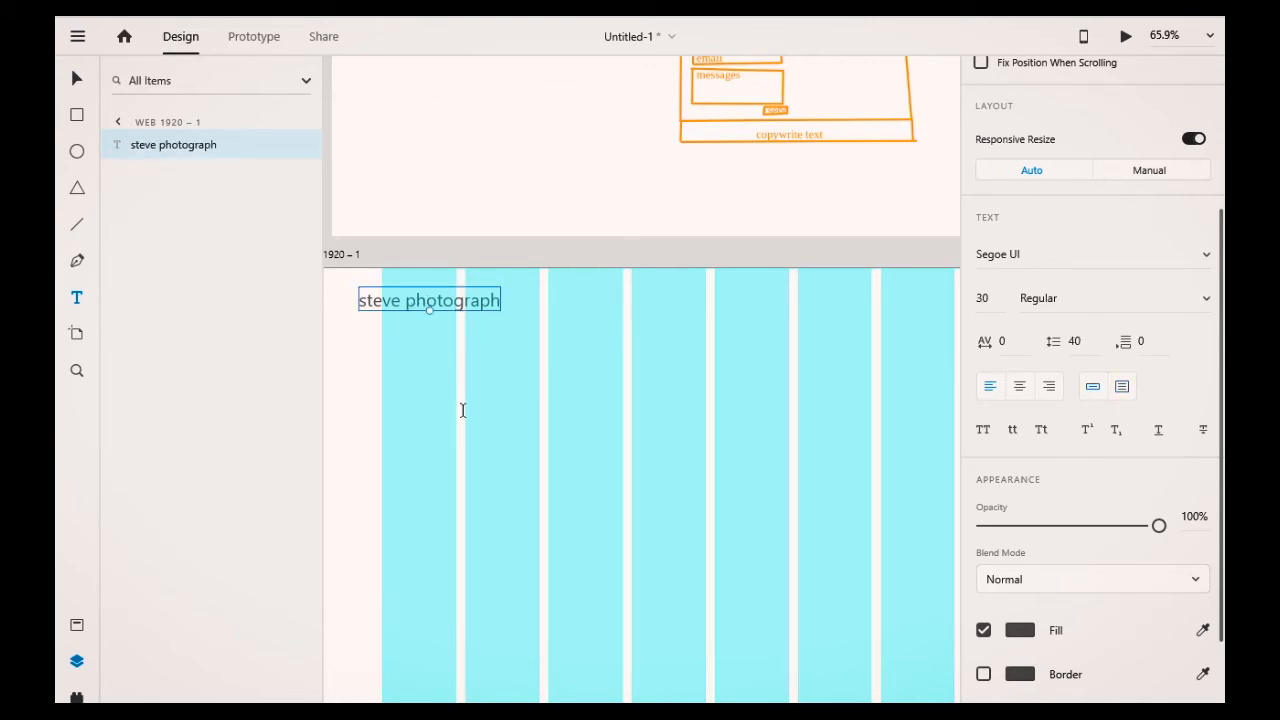
key(v)
drag(393, 300, 416, 303)
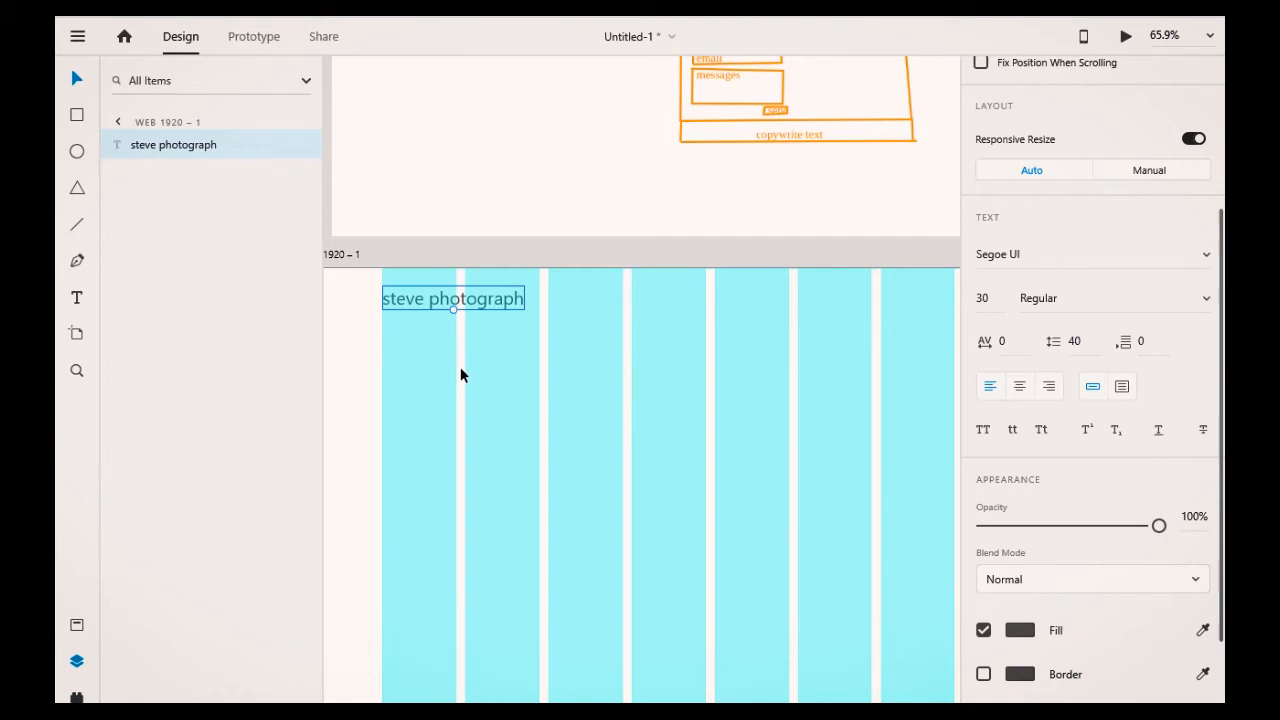
Step: Draw a circle about 88 by 91 over the start of the "steve photograph" title at the artboard's top-left
click(379, 320)
click(150, 144)
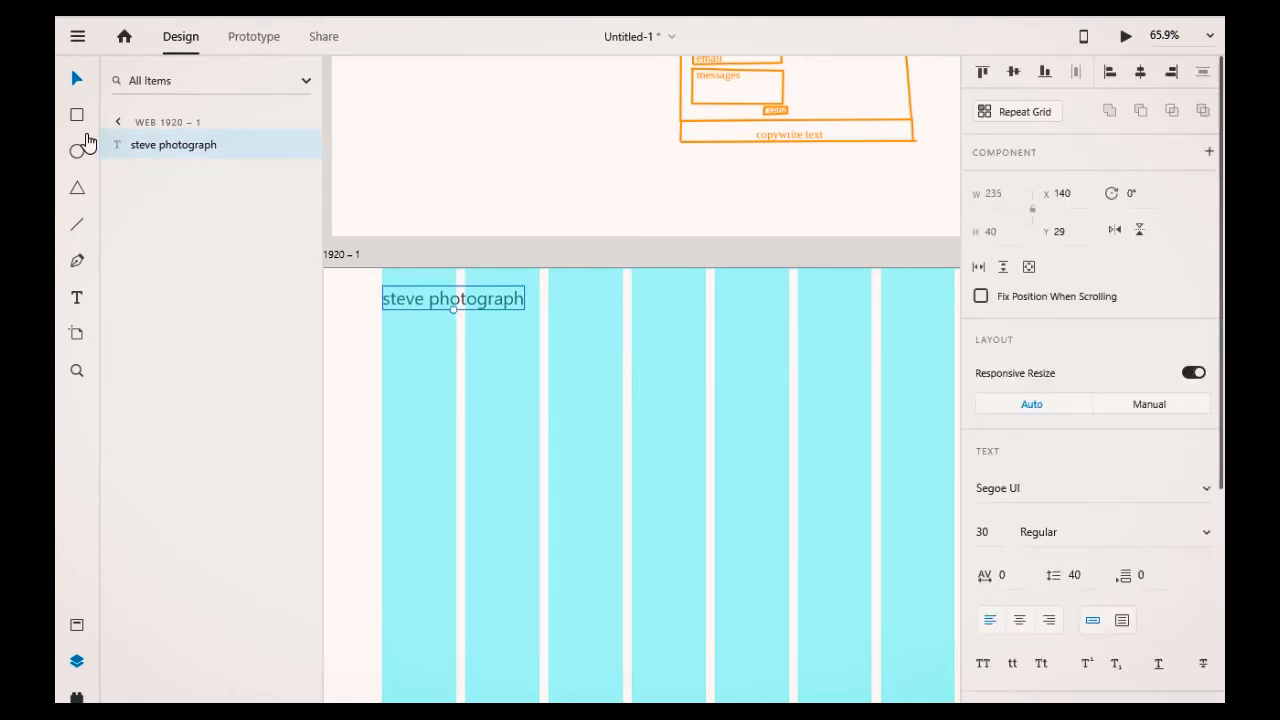
click(84, 145)
mouse_move(368, 270)
mouse_down()
mouse_move(432, 335)
mouse_move(423, 322)
mouse_up()
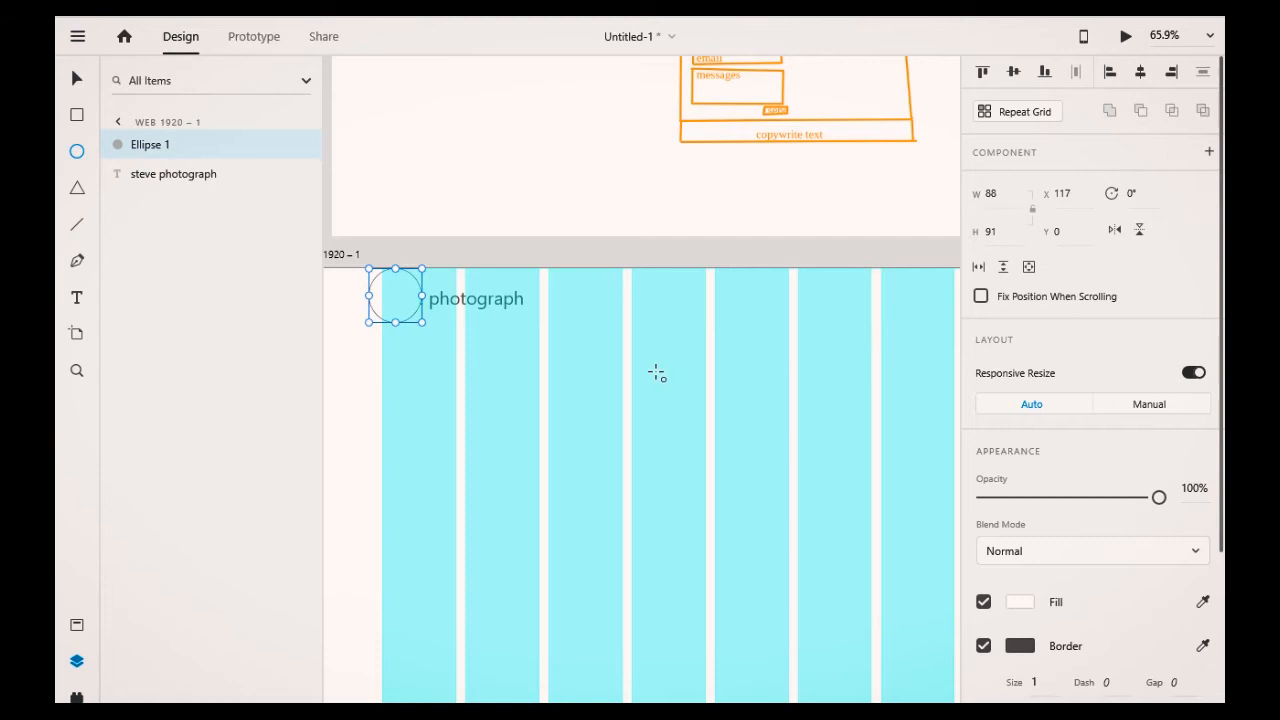
Step: Nudge the circle so it sits around the word "steve" at the top of the artboard
key(Right)
key(Right)
key(Right)
key(Right)
key(Right)
key(Right)
key(Right)
key(Down)
key(Down)
key(Down)
key(Down)
key(Right)
key(Right)
key(Right)
key(Right)
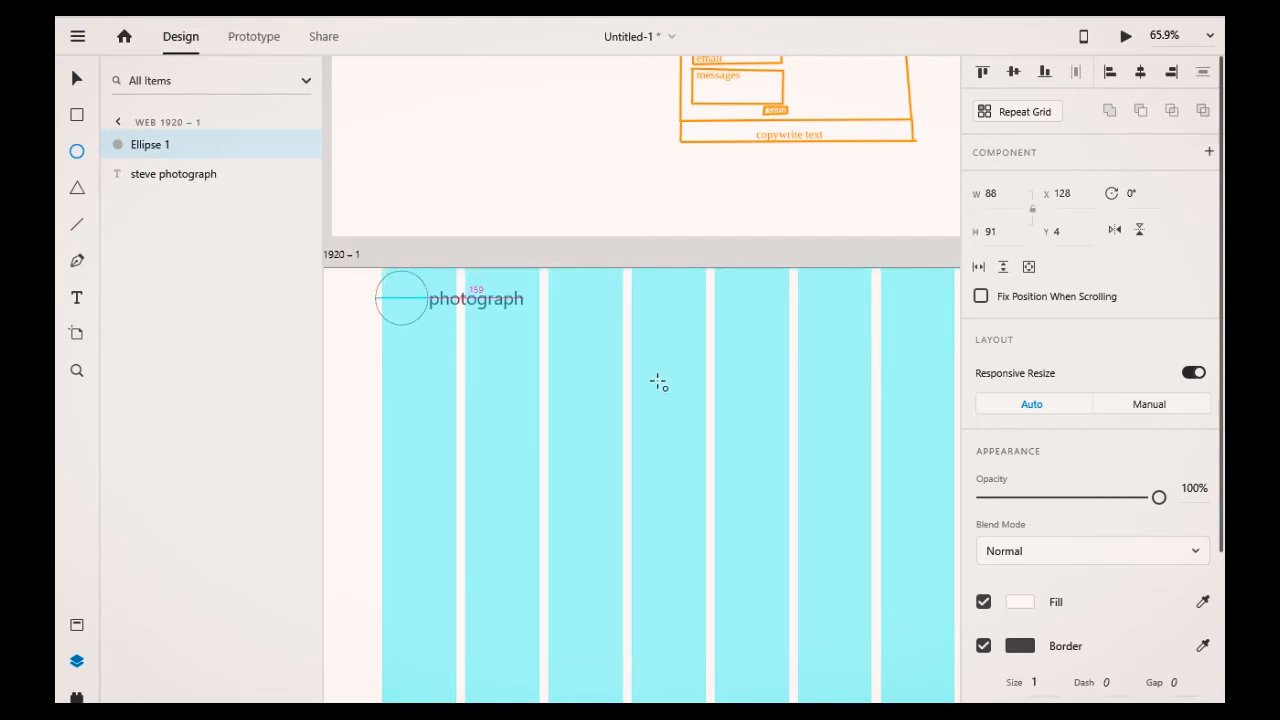
key(Right)
key(Right)
key(Left)
key(Left)
Step: Remove the circle's fill so only its border remains
click(984, 600)
click(985, 648)
scroll(1010, 640, down, 2)
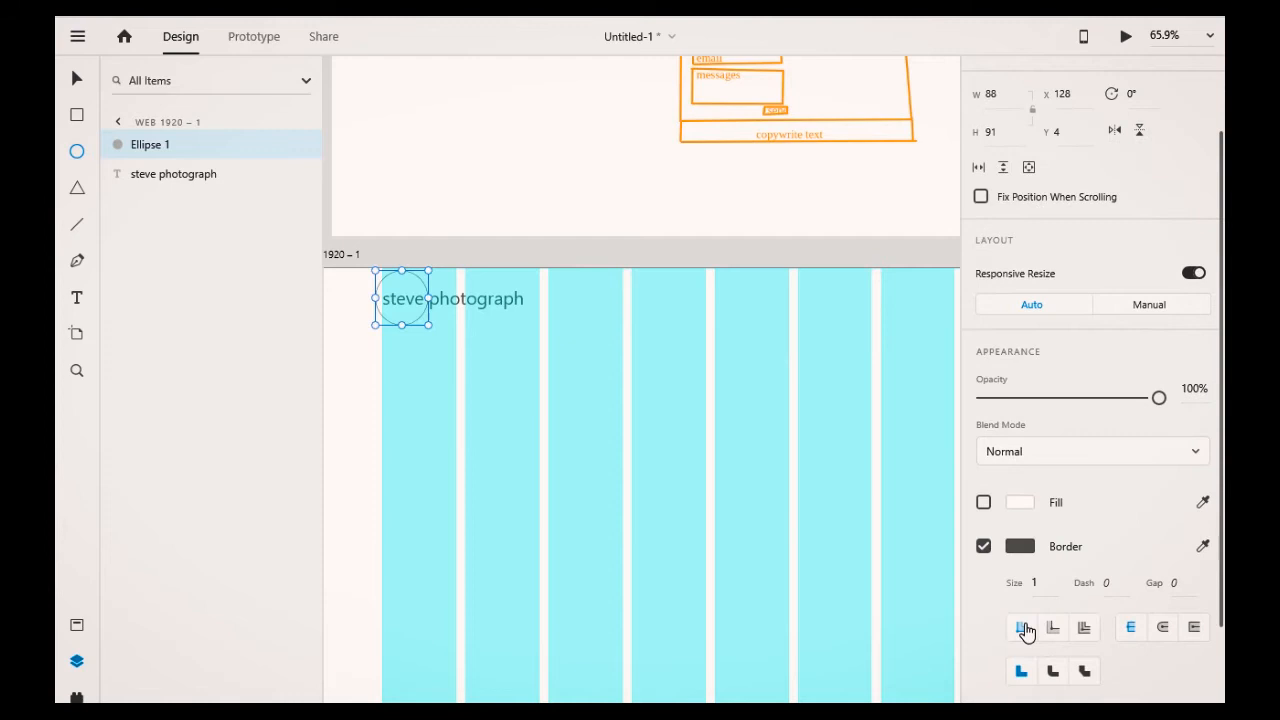
Step: Set the circle's border colour to white #FFFFFF
click(1020, 548)
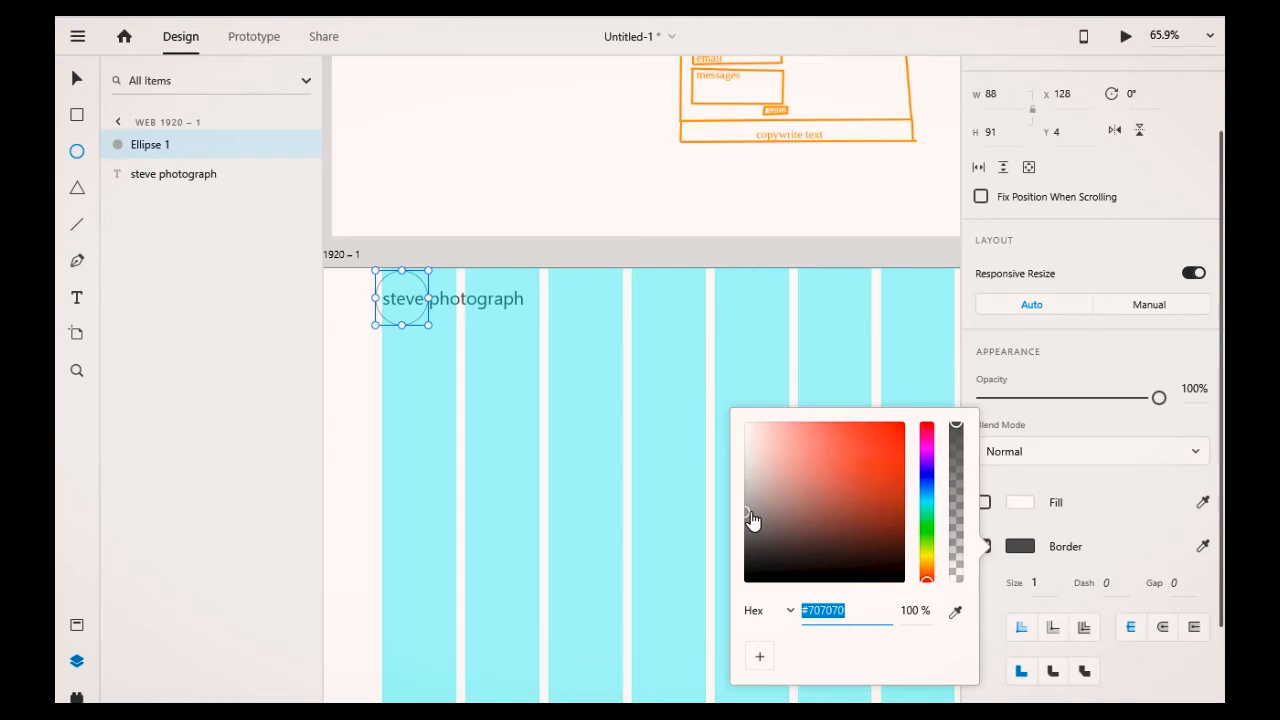
drag(752, 520, 749, 461)
click(744, 428)
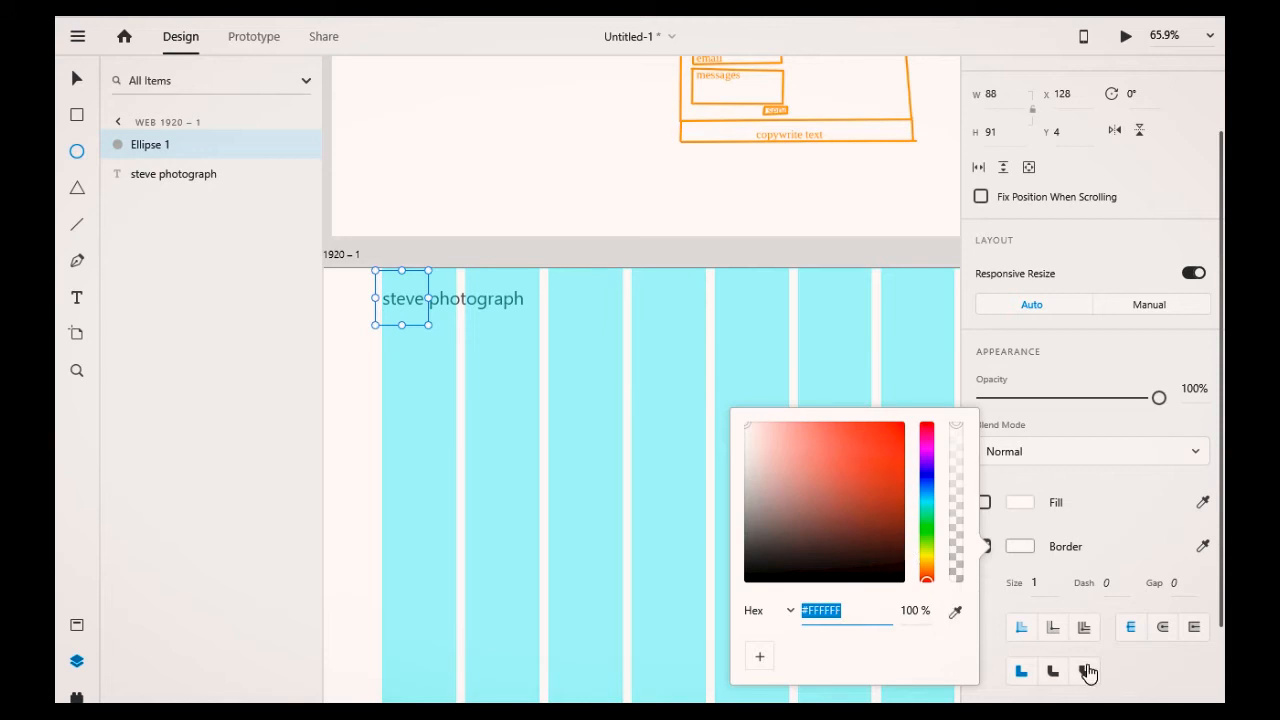
Step: Set the circle's border size to 6 and its colour to black #000000
scroll(1087, 672, down, 2)
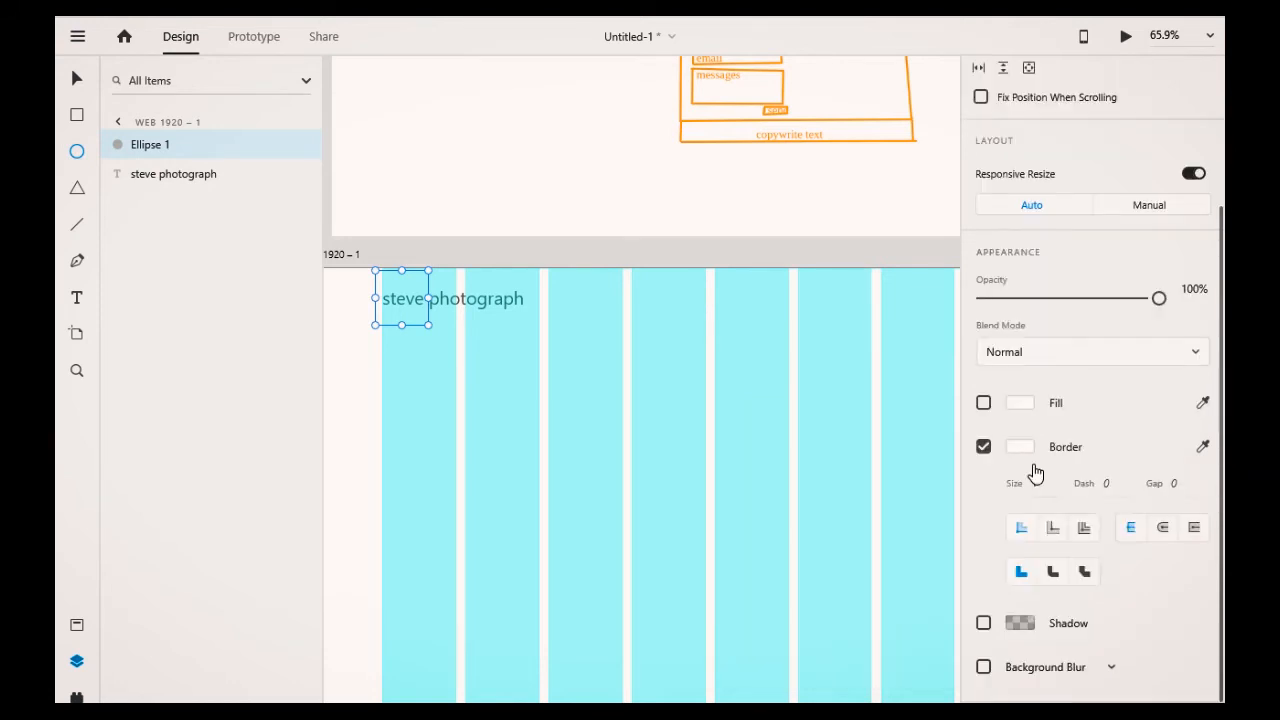
click(1035, 483)
text(6)
click(1020, 456)
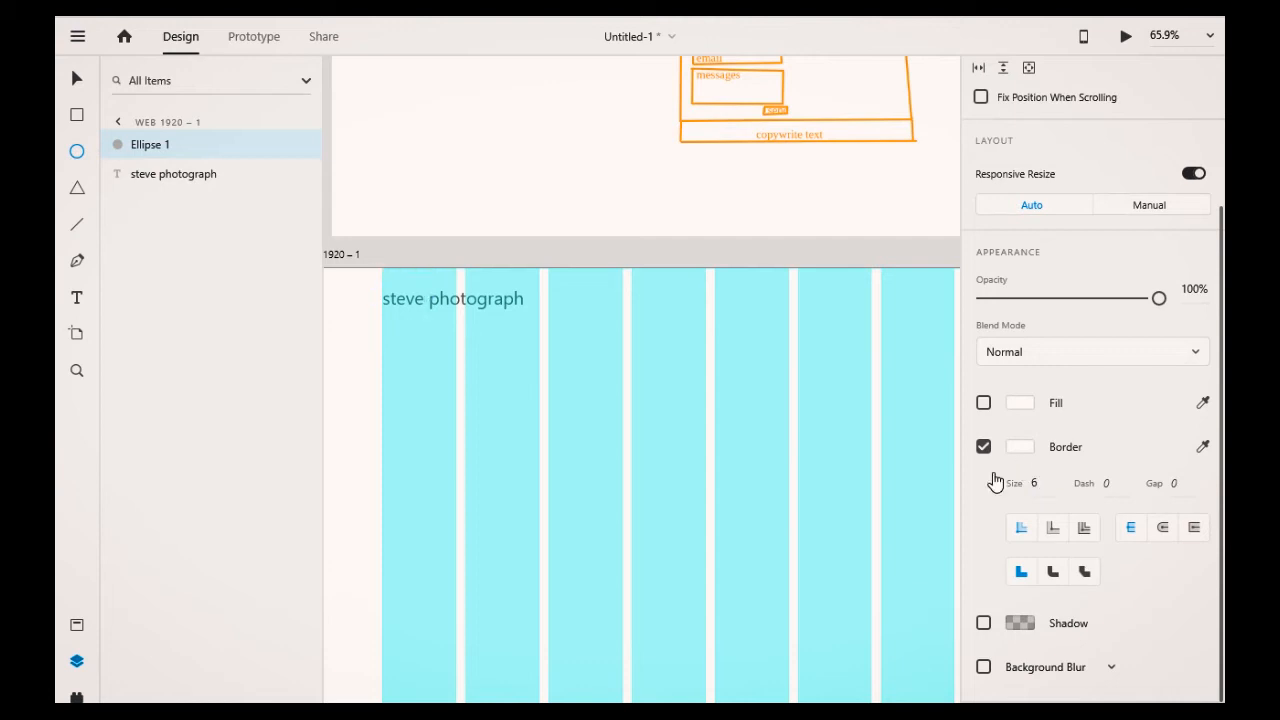
click(1010, 452)
click(767, 481)
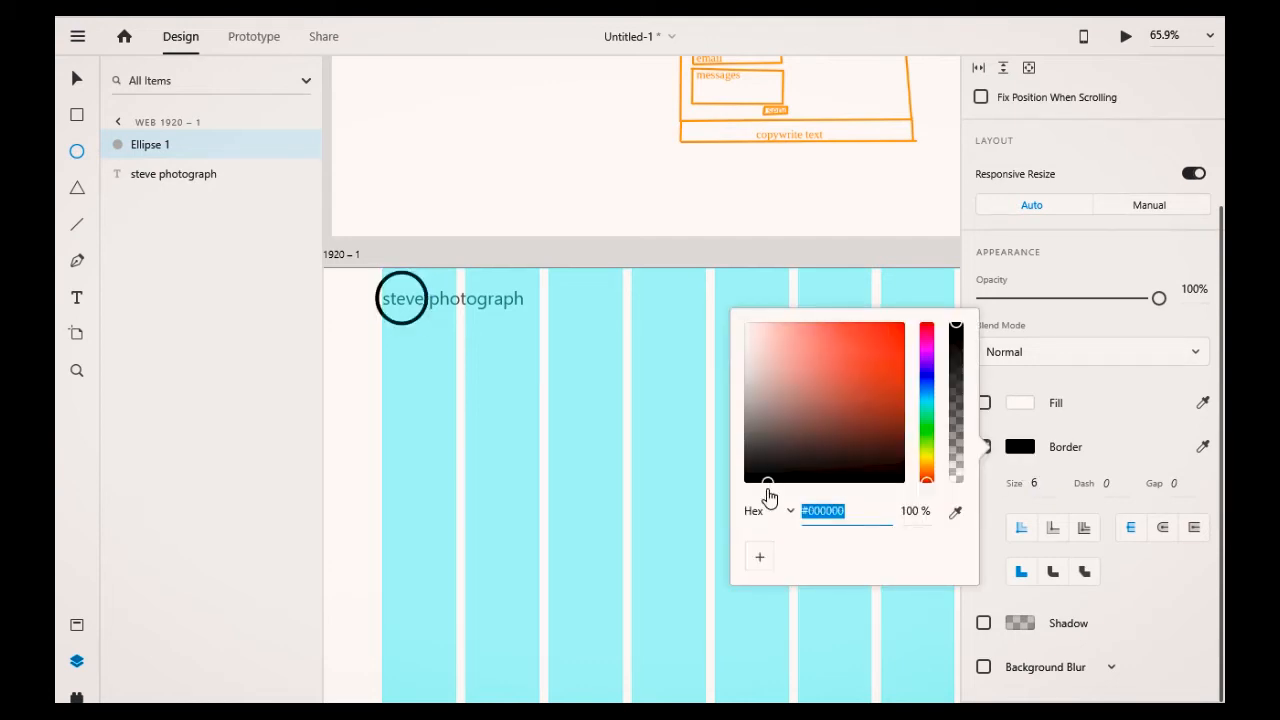
click(470, 335)
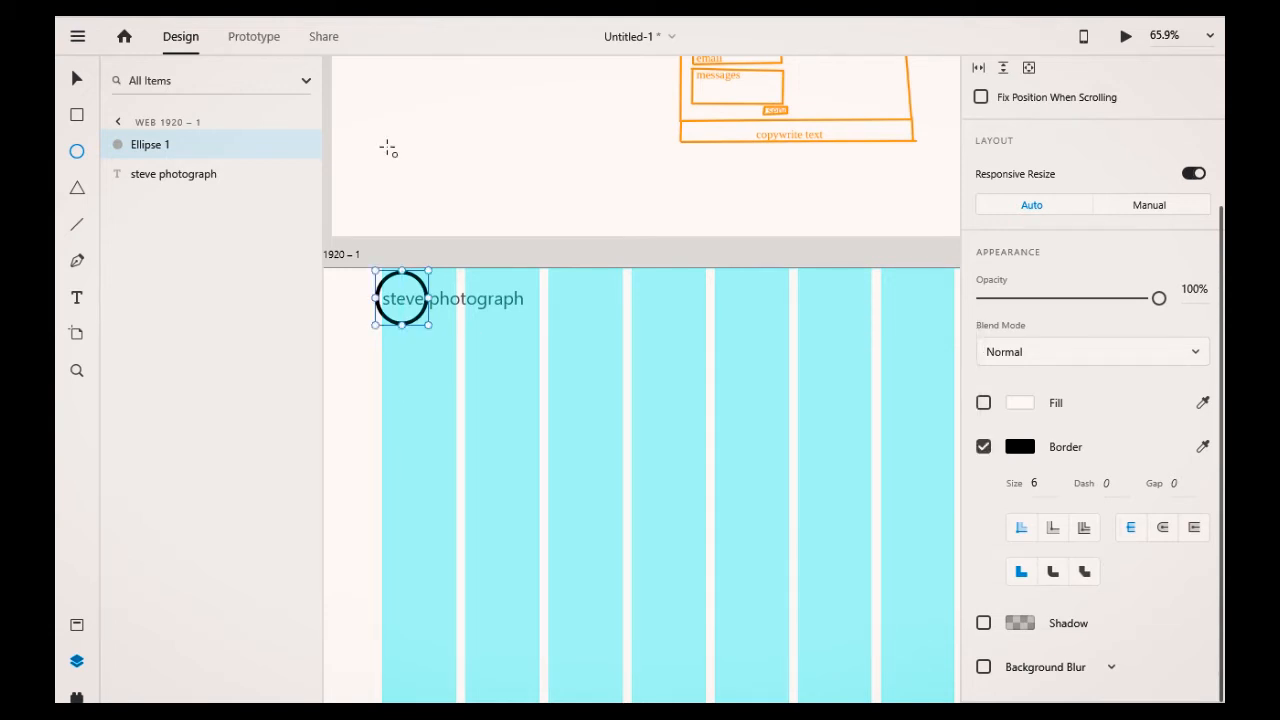
Step: Select the circle together with the "steve photograph" text and group them
key(v)
click(417, 331)
drag(416, 324, 504, 338)
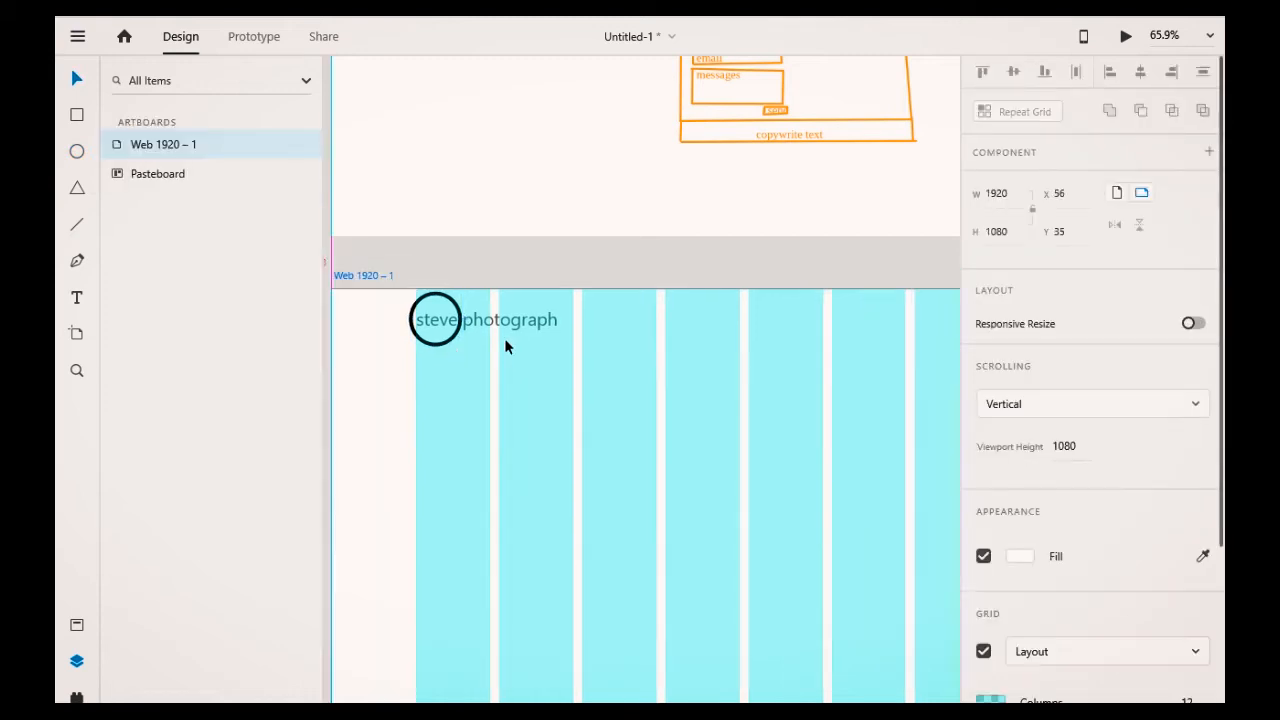
drag(368, 271, 385, 266)
drag(498, 393, 455, 330)
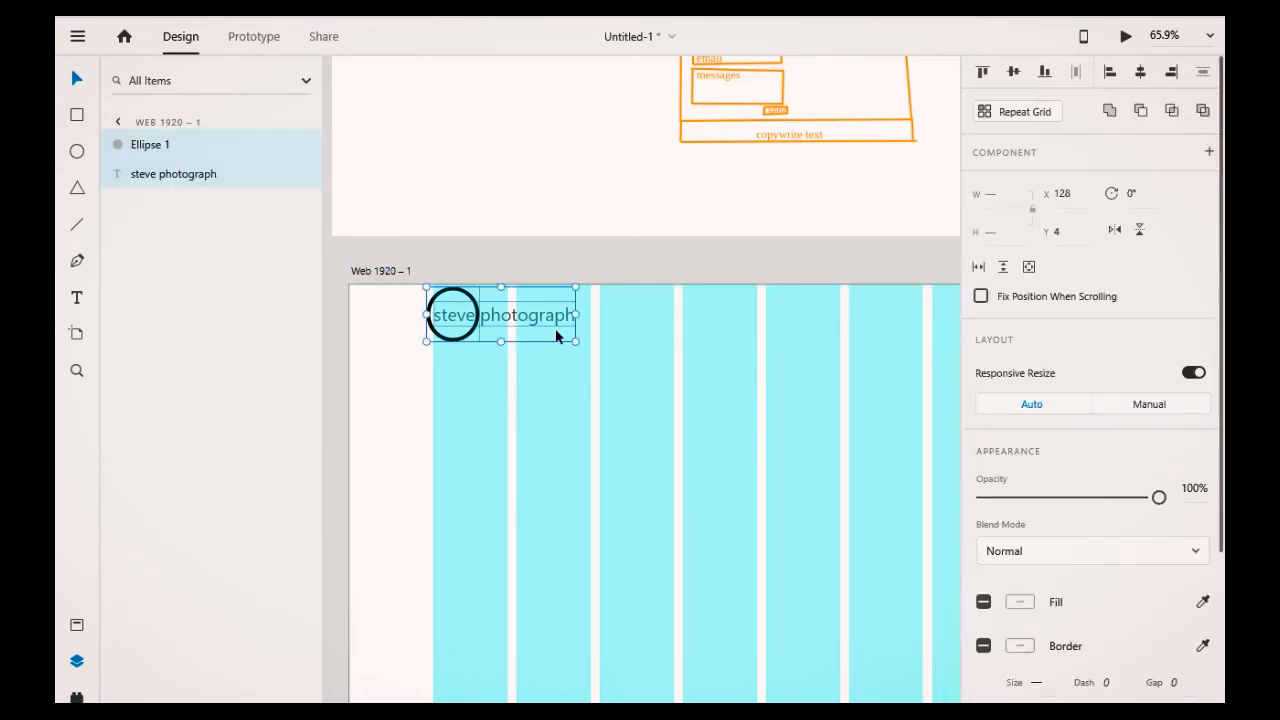
key(ctrl+g)
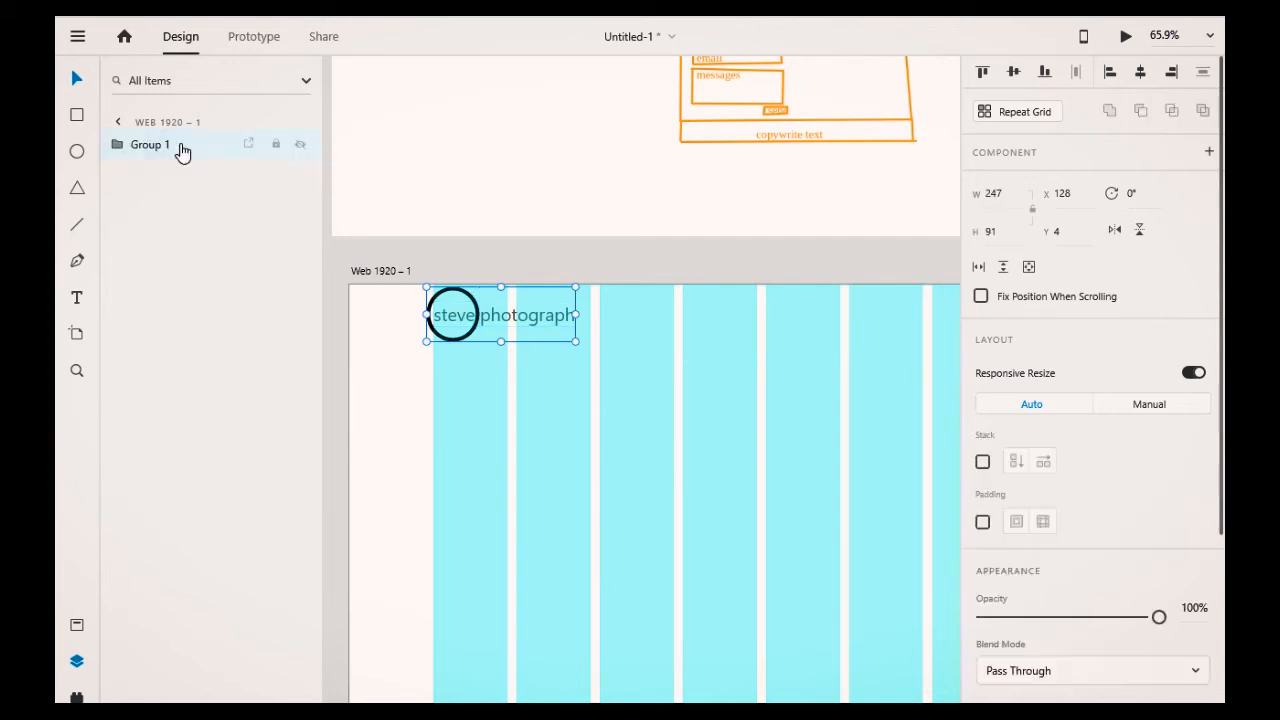
Step: Rename the new group as logo
double_click(150, 145)
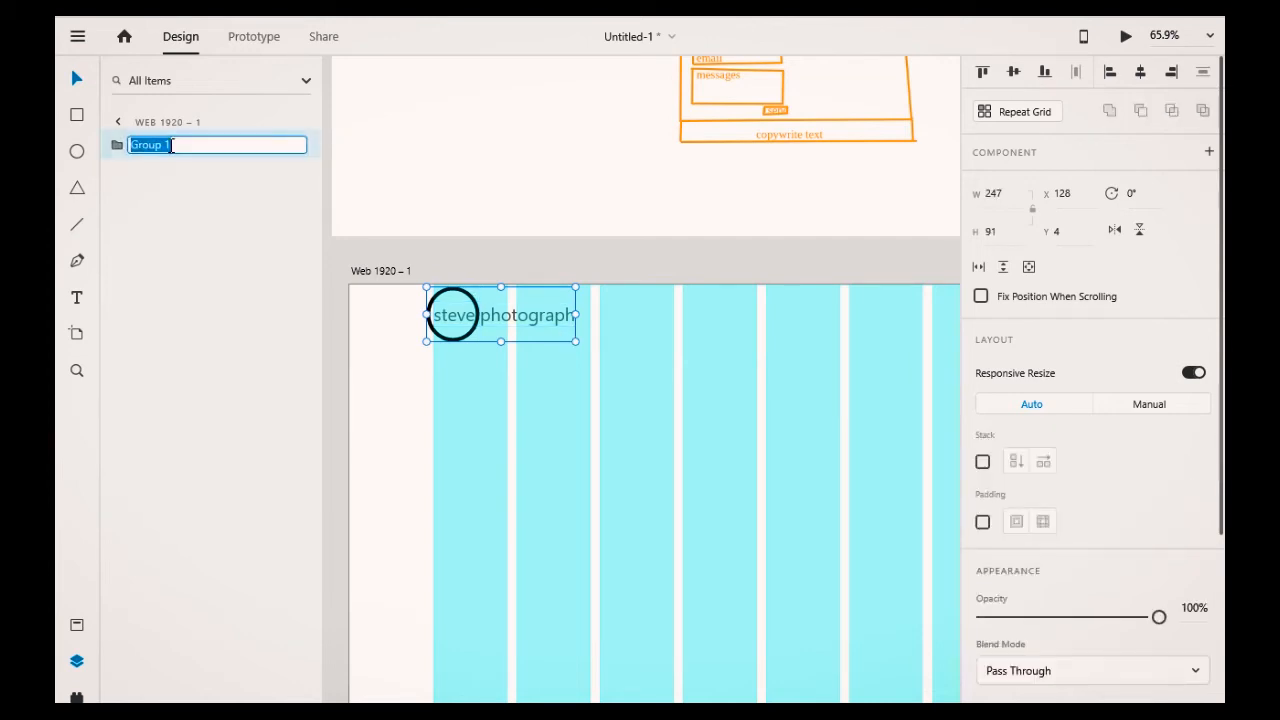
text(logo)
click(601, 420)
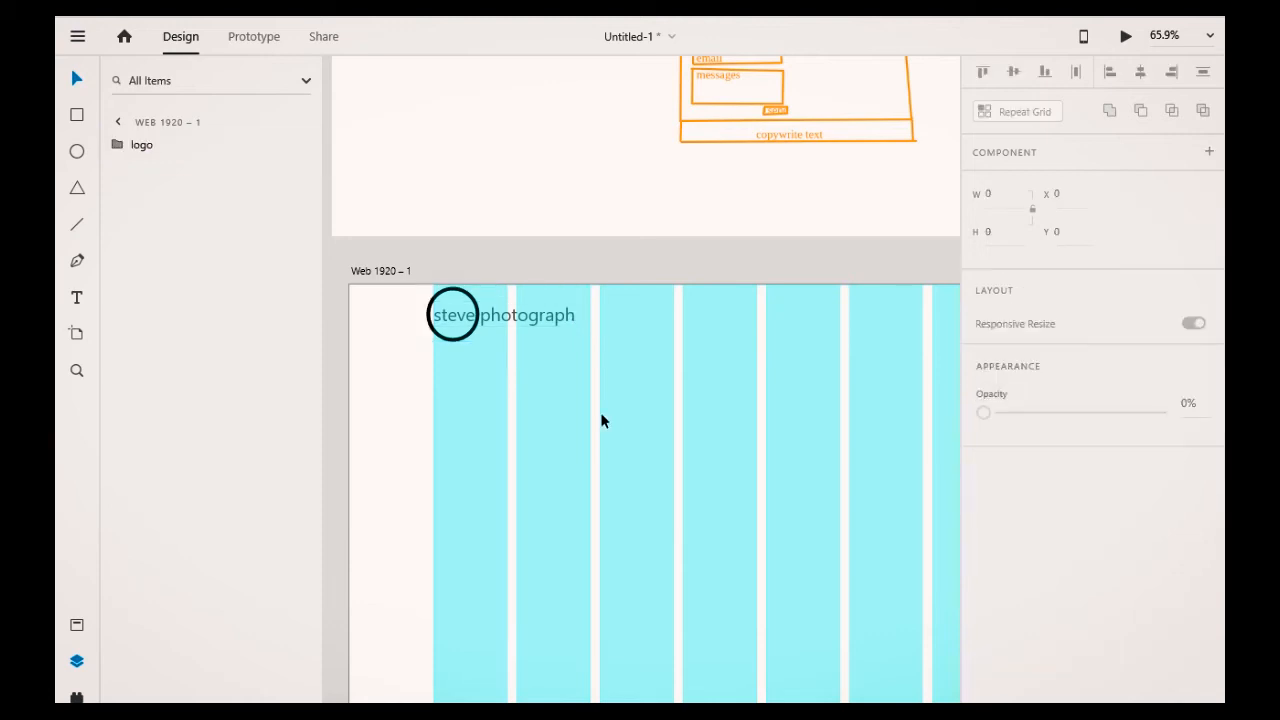
Step: Move the logo group slightly down and right within the first grid column
scroll(601, 420, down, 1)
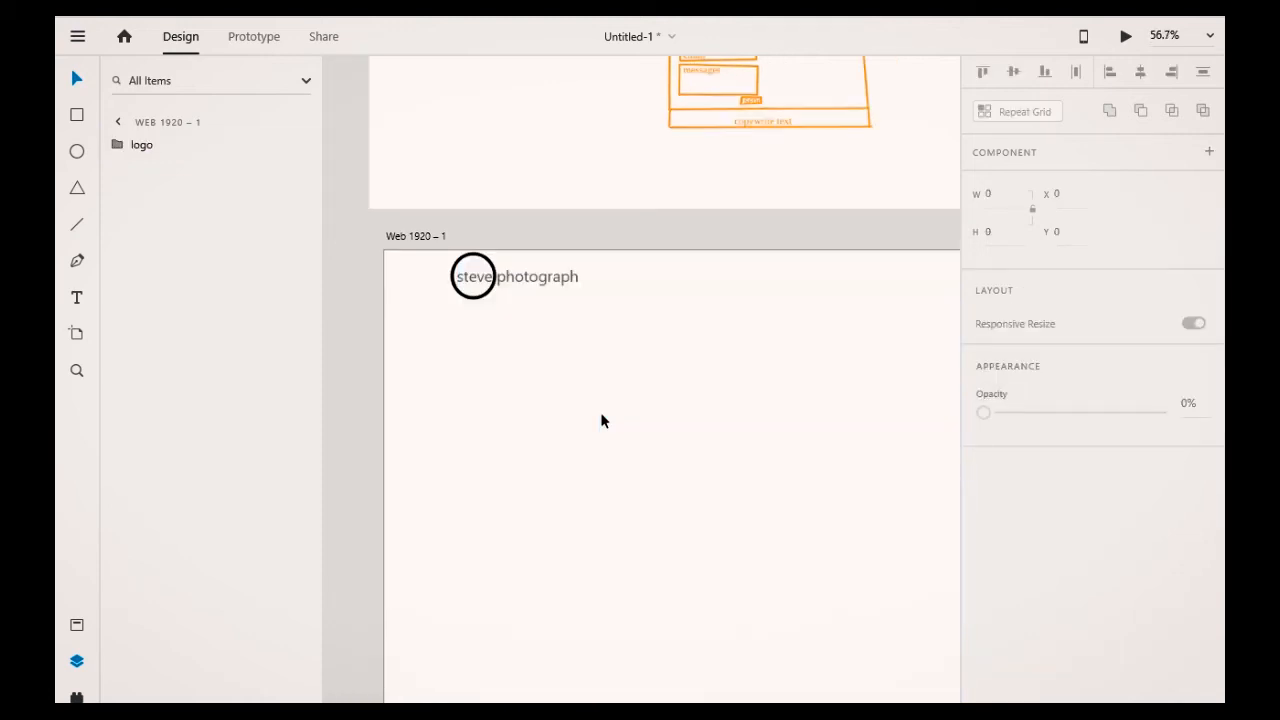
scroll(601, 420, down, 2)
scroll(601, 420, down, 1)
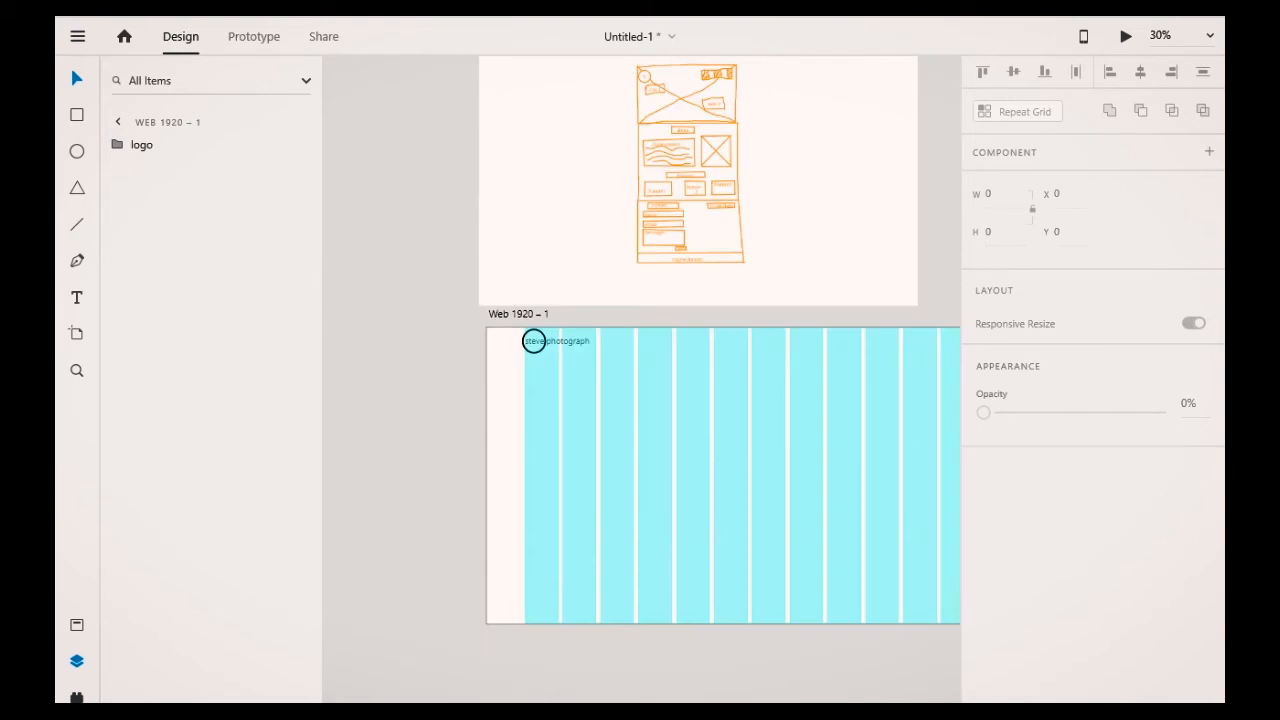
click(568, 650)
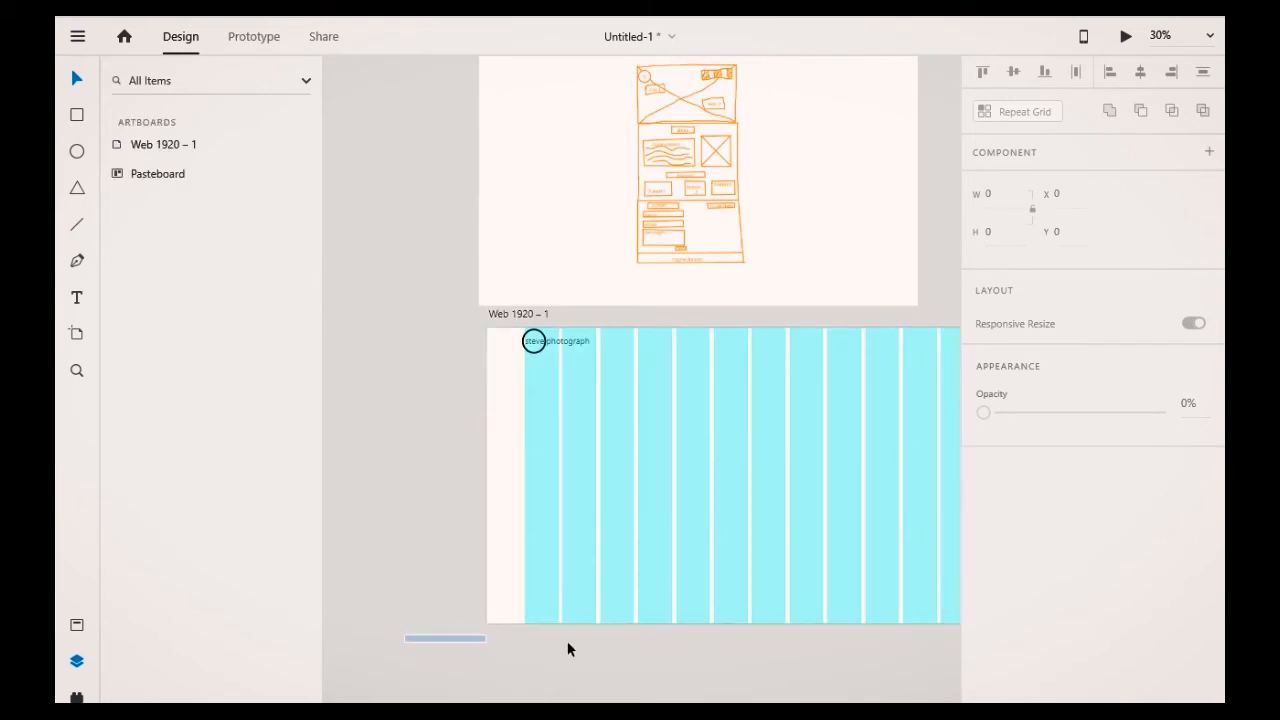
scroll(980, 643, right, 1)
scroll(482, 253, right, 5)
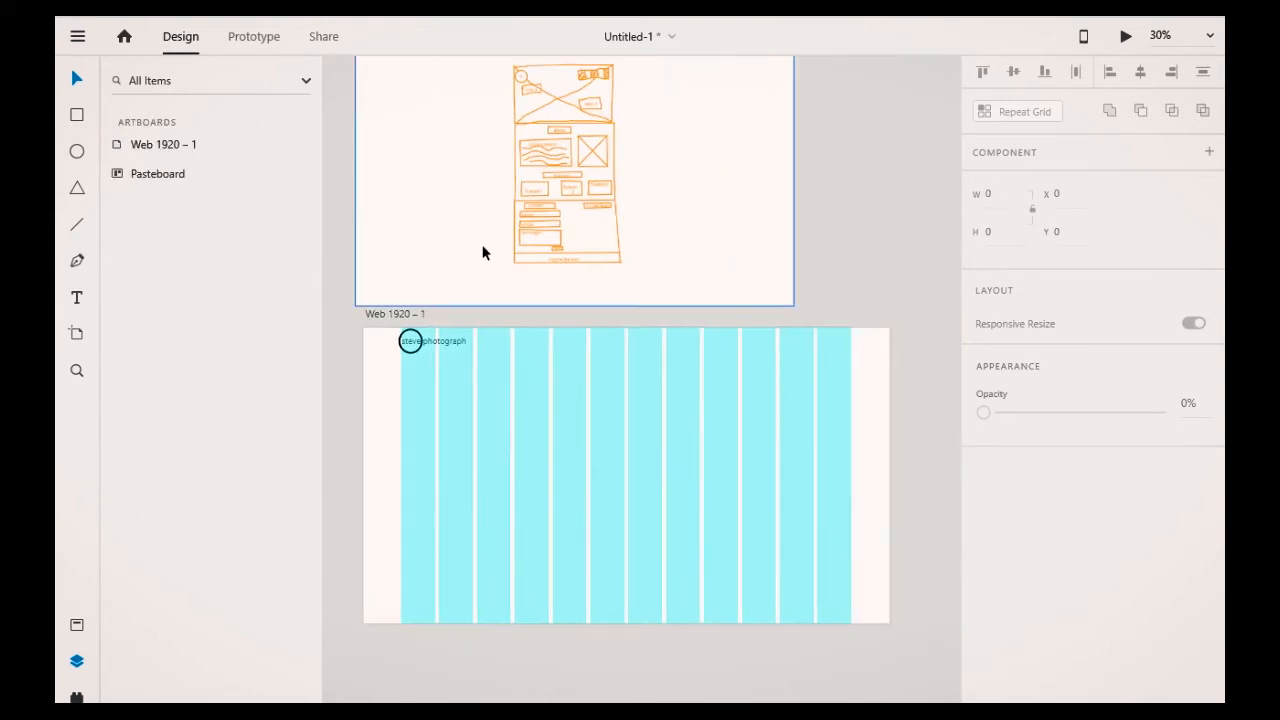
click(432, 340)
click(419, 341)
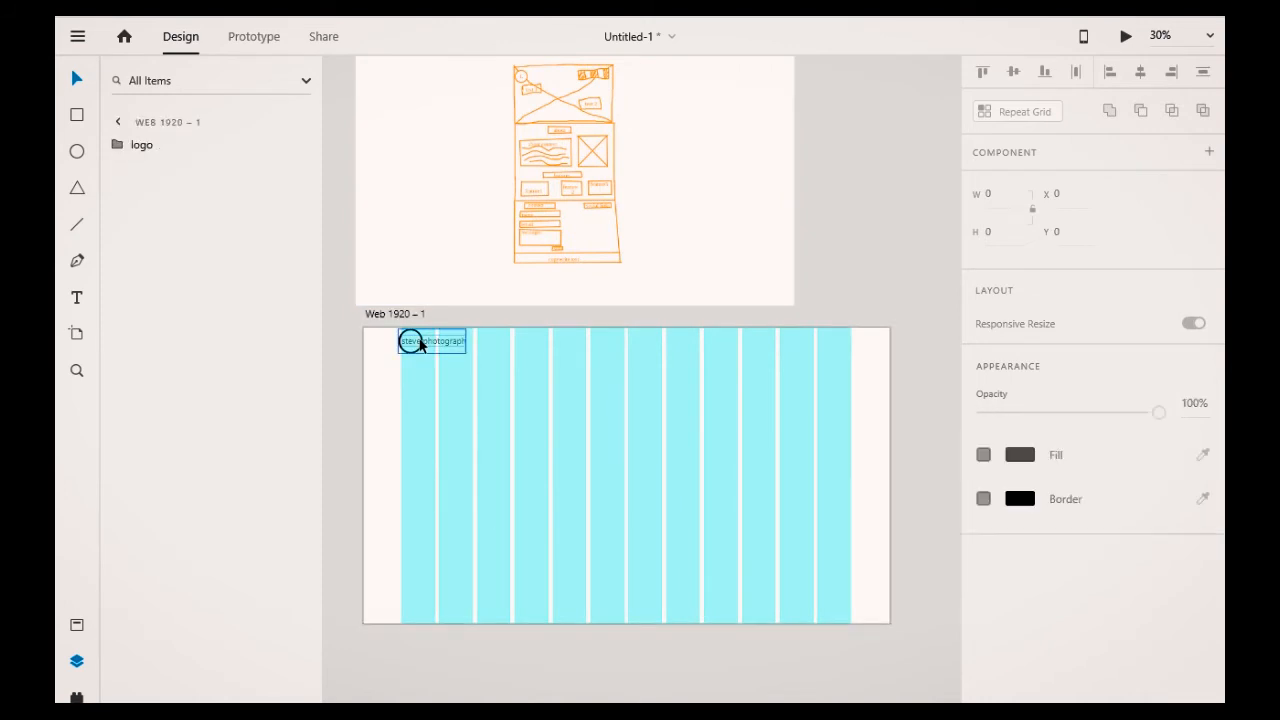
click(419, 341)
drag(430, 370, 450, 370)
key(Right)
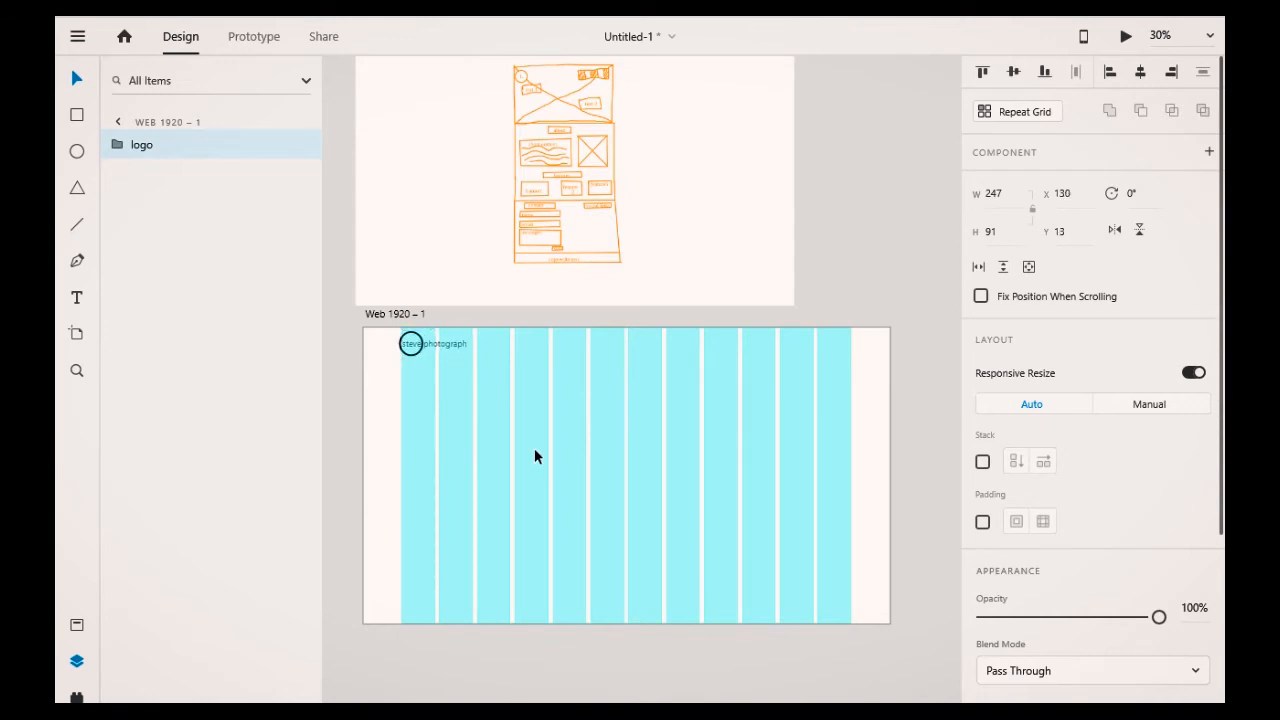
Step: Add a text label reading "Home" near the top of the artboard toward the right
click(842, 252)
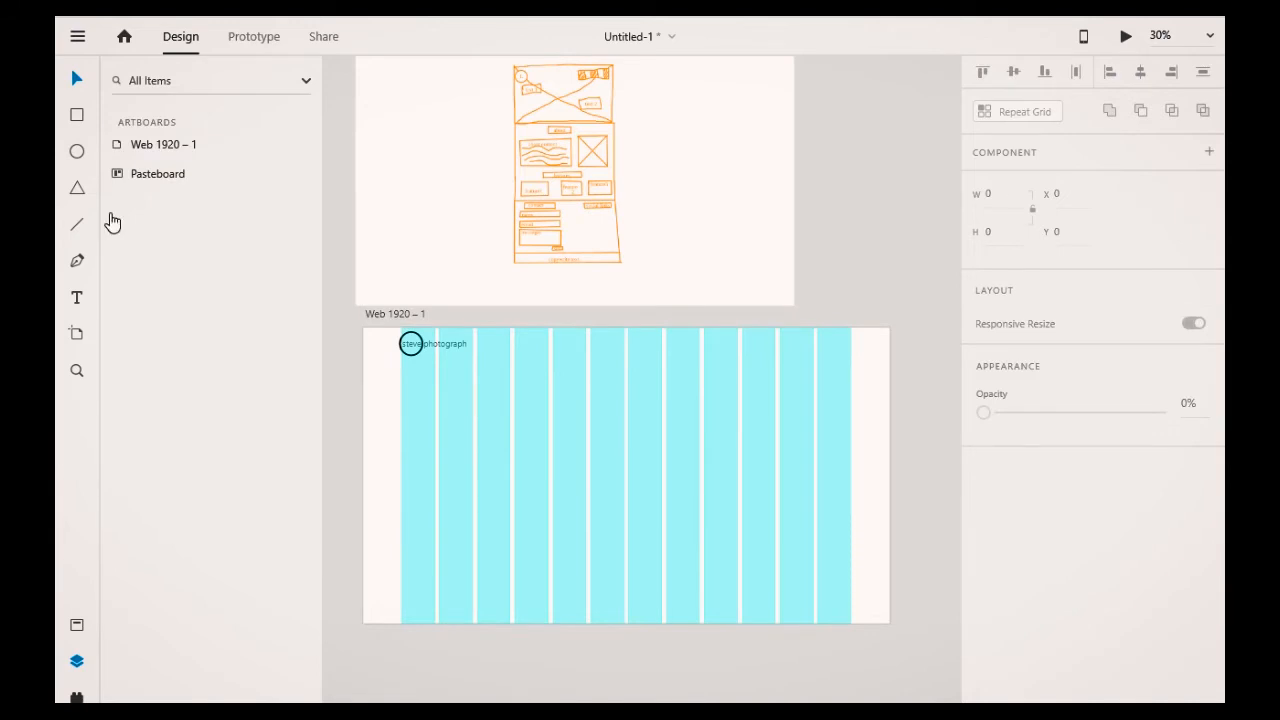
click(77, 300)
click(684, 349)
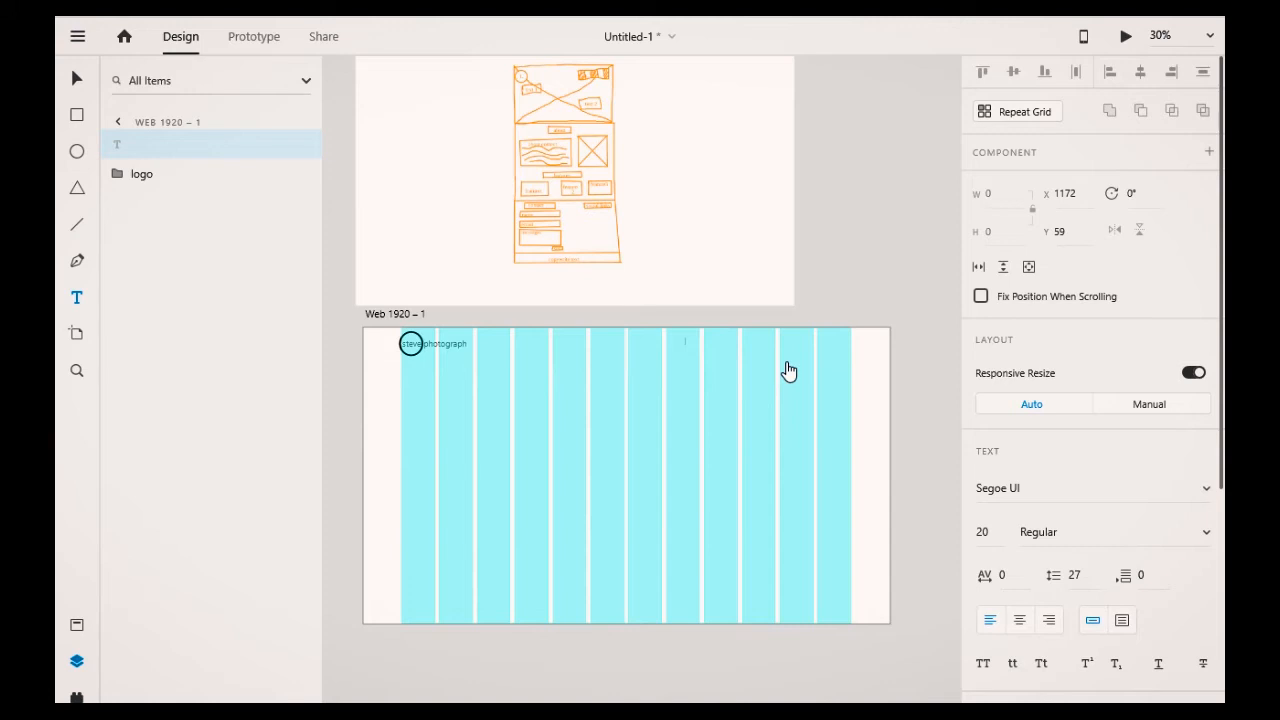
text(h)
key(BackSpace)
text(Home)
Step: Scale the Home label up to size 34 and move it to line up with a grid column
scroll(723, 425, up, 3)
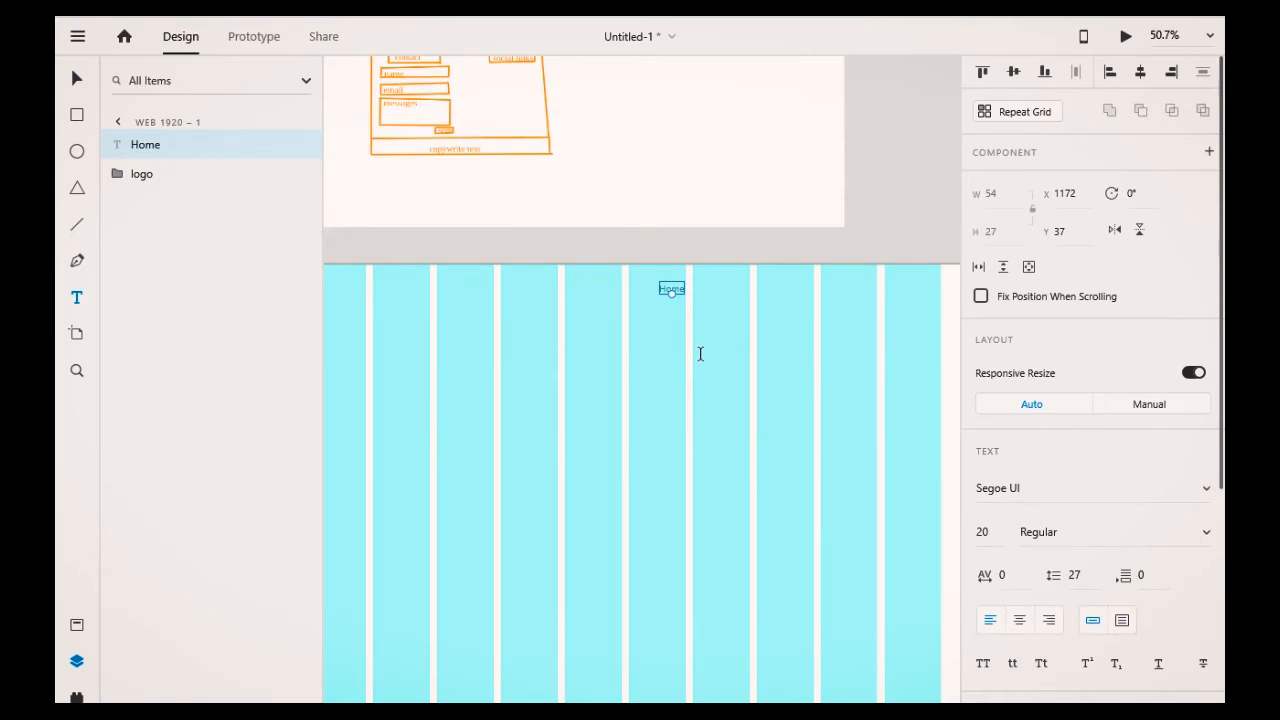
scroll(700, 354, up, 2)
scroll(701, 362, down, 3)
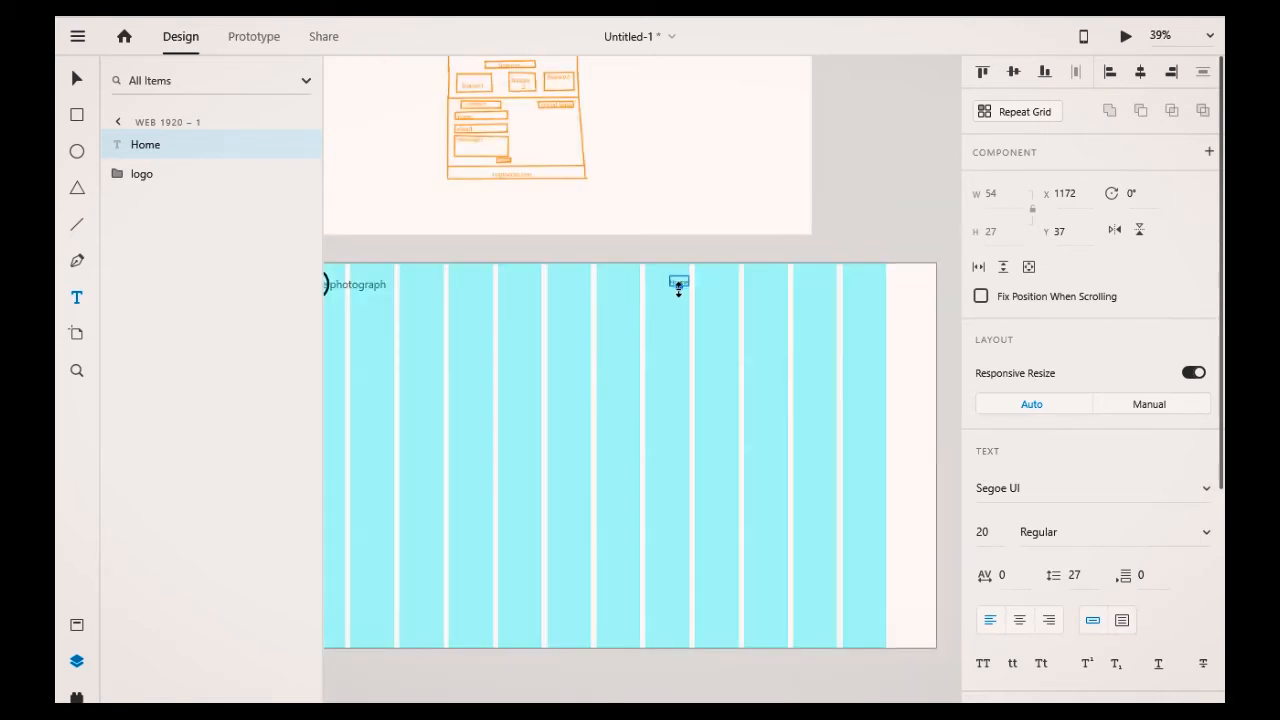
drag(678, 287, 679, 293)
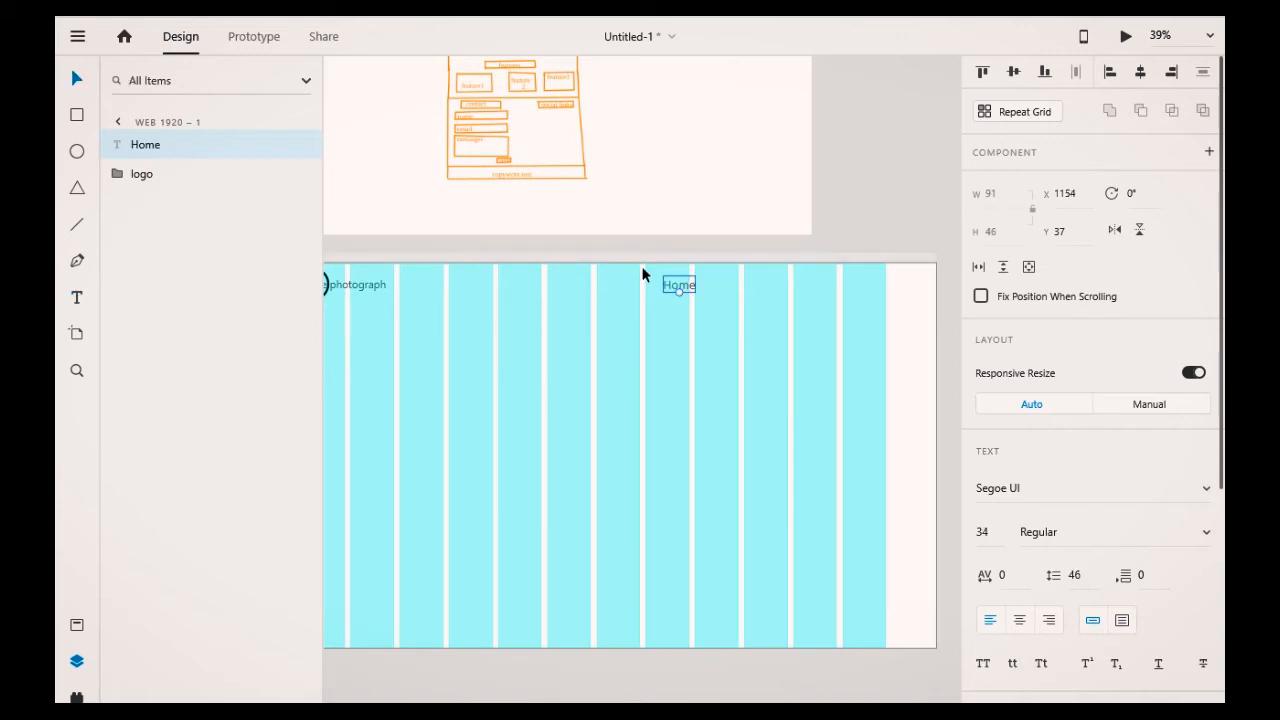
drag(674, 285, 657, 285)
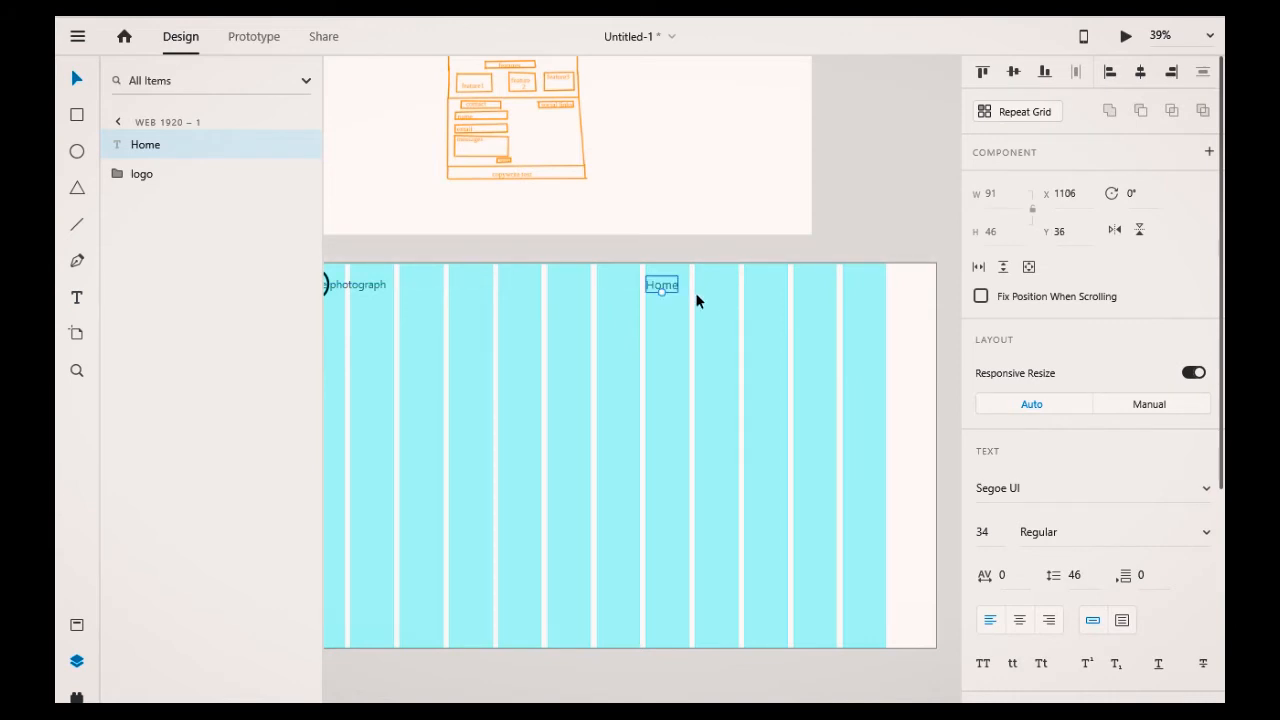
Step: Duplicate the Home label to its right and change the copy's text to About
key(alt)
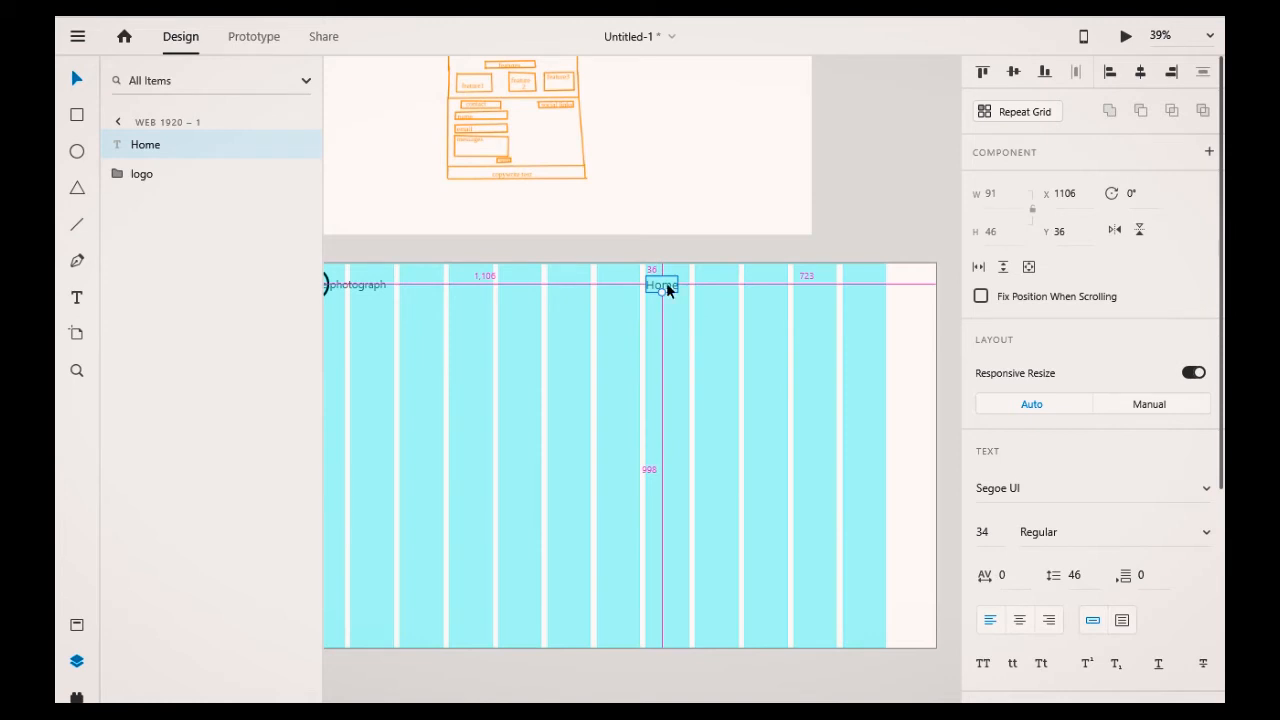
drag(667, 285, 717, 287)
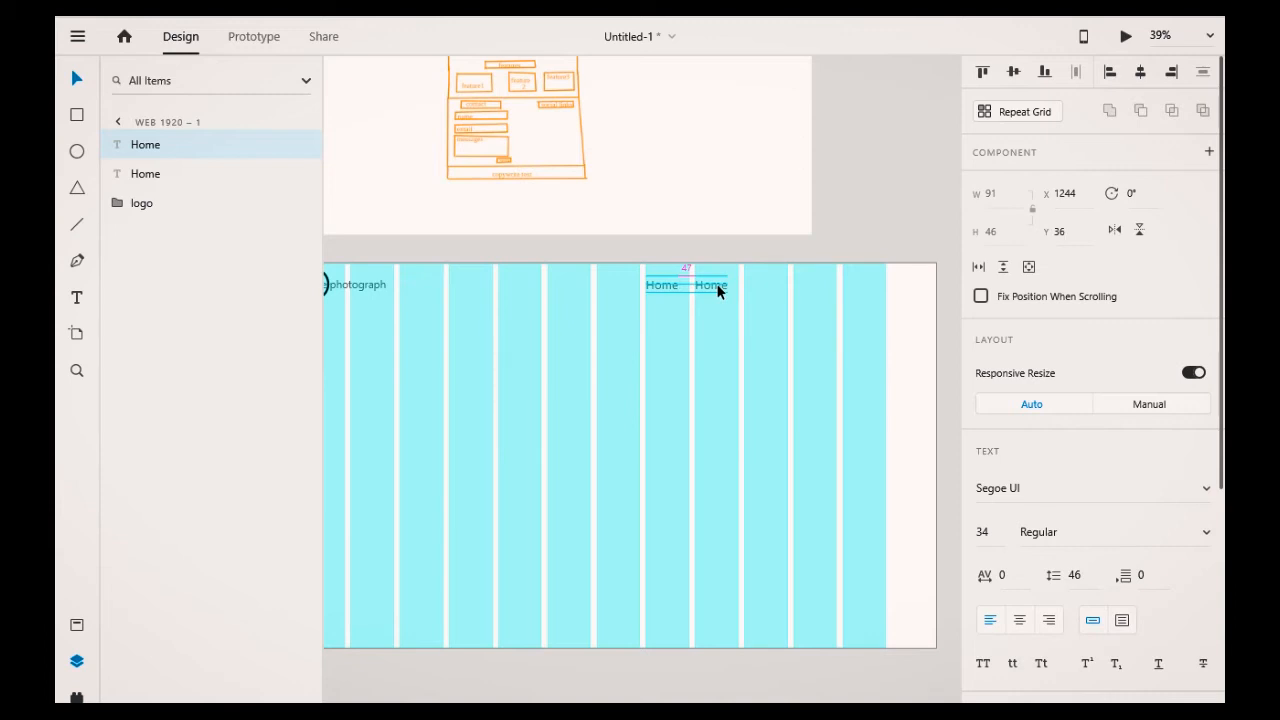
drag(717, 287, 717, 287)
double_click(717, 289)
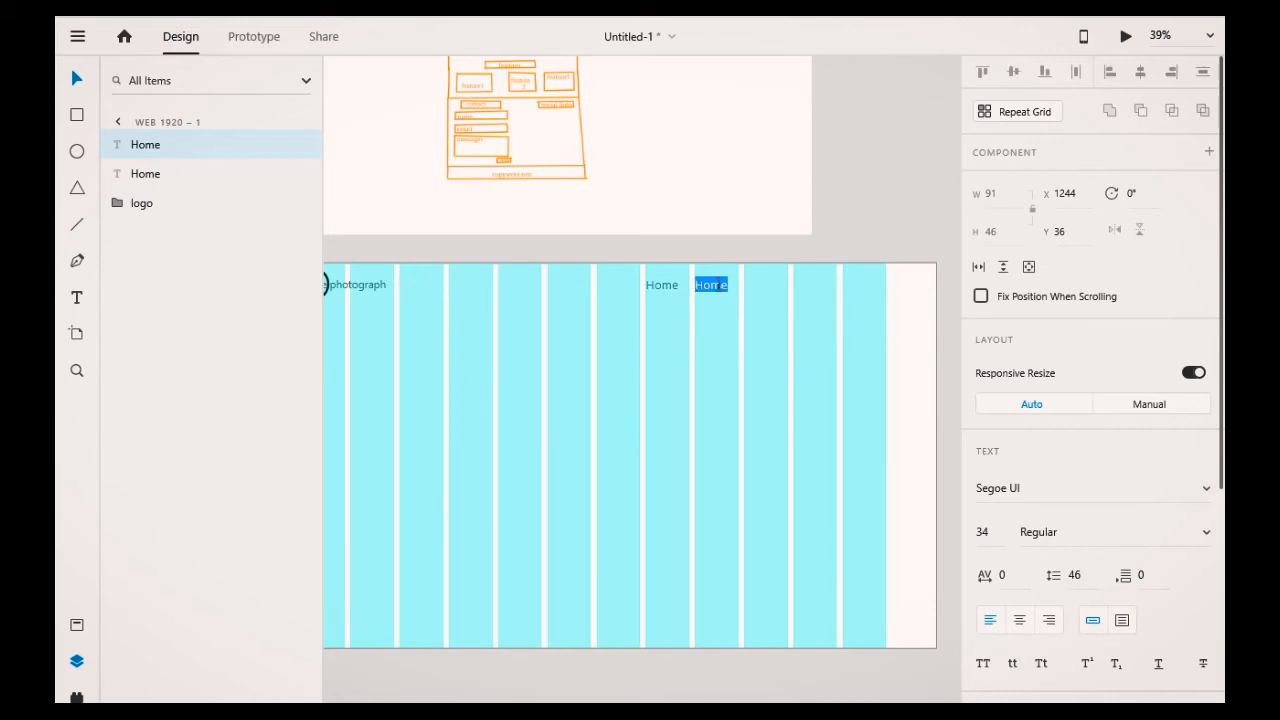
text(About)
key(Escape)
Step: Duplicate the About label once more to the right as a third navigation item, spaced evenly with the others
key(alt)
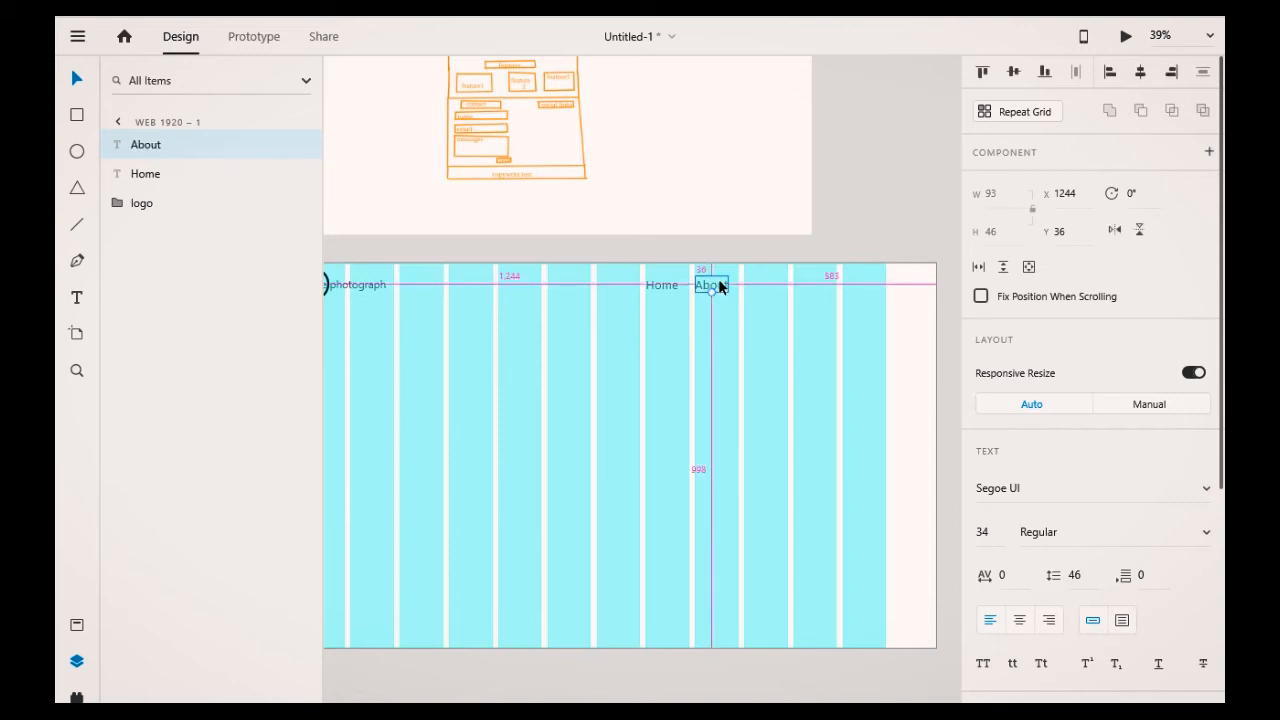
drag(719, 286, 773, 288)
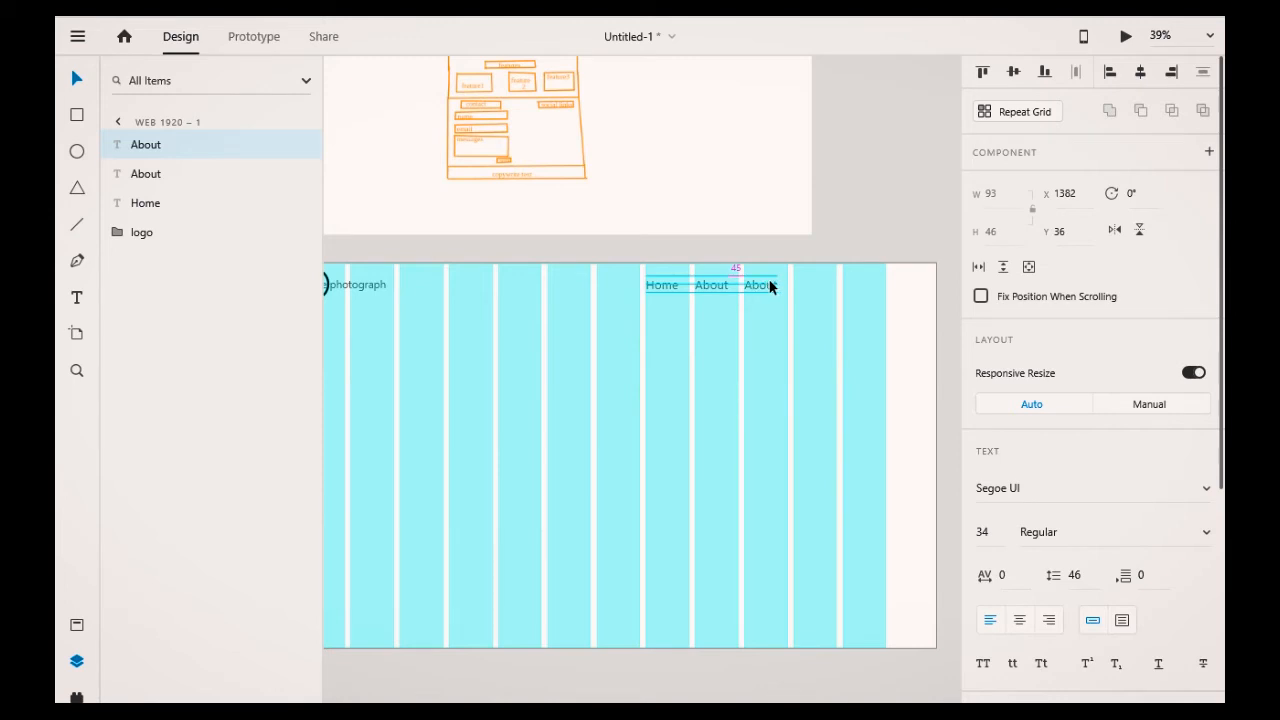
drag(776, 288, 762, 288)
key(alt)
click(664, 285)
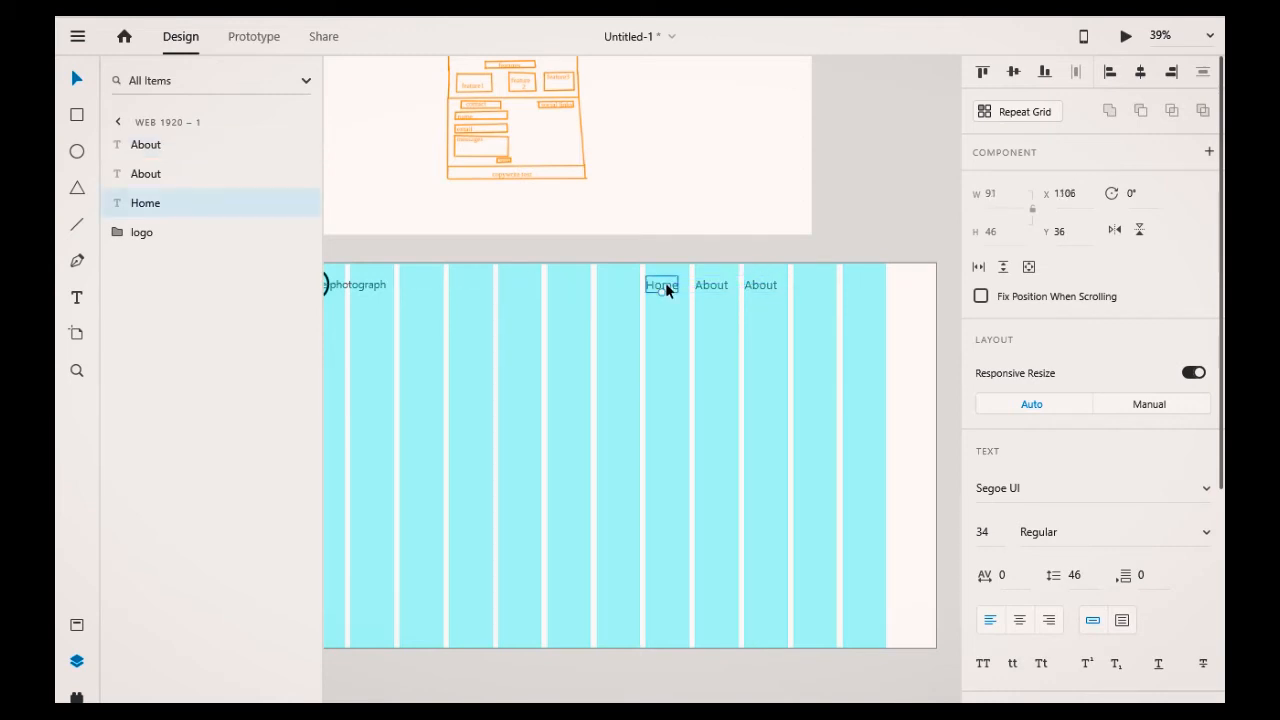
click(711, 286)
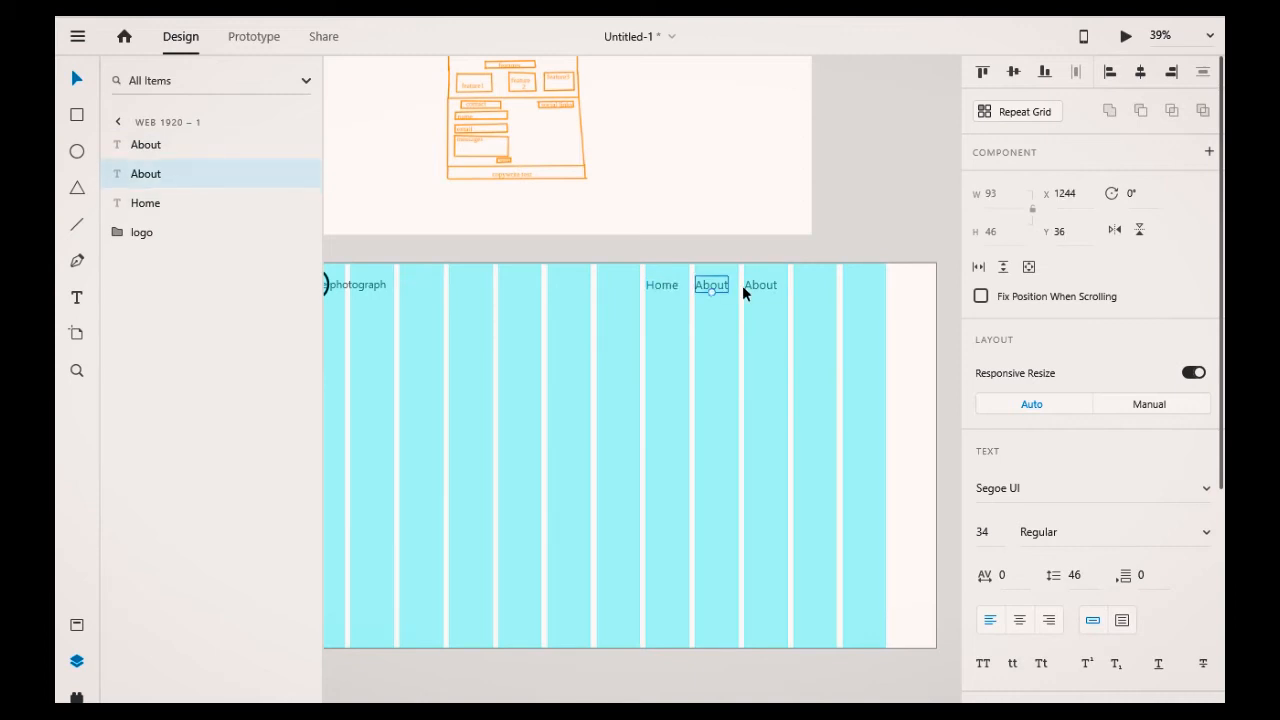
click(758, 287)
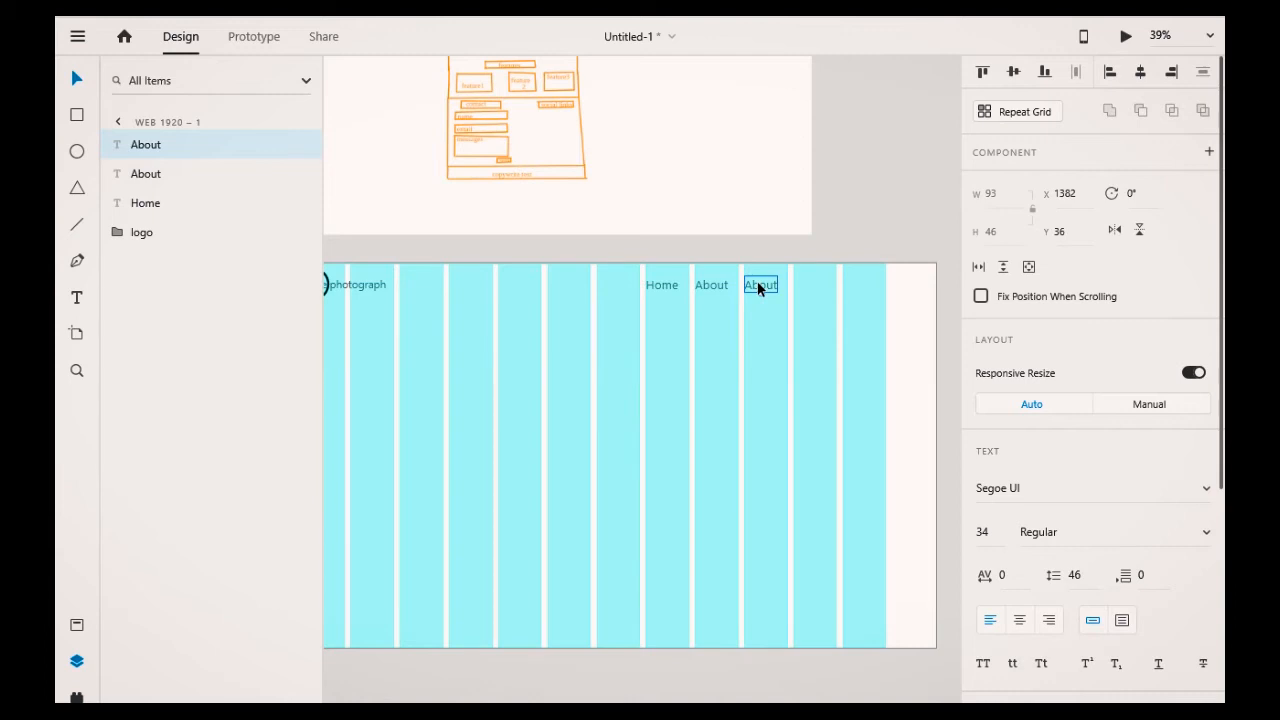
Step: Change the third navigation label's text to contact
double_click(758, 287)
text(cont)
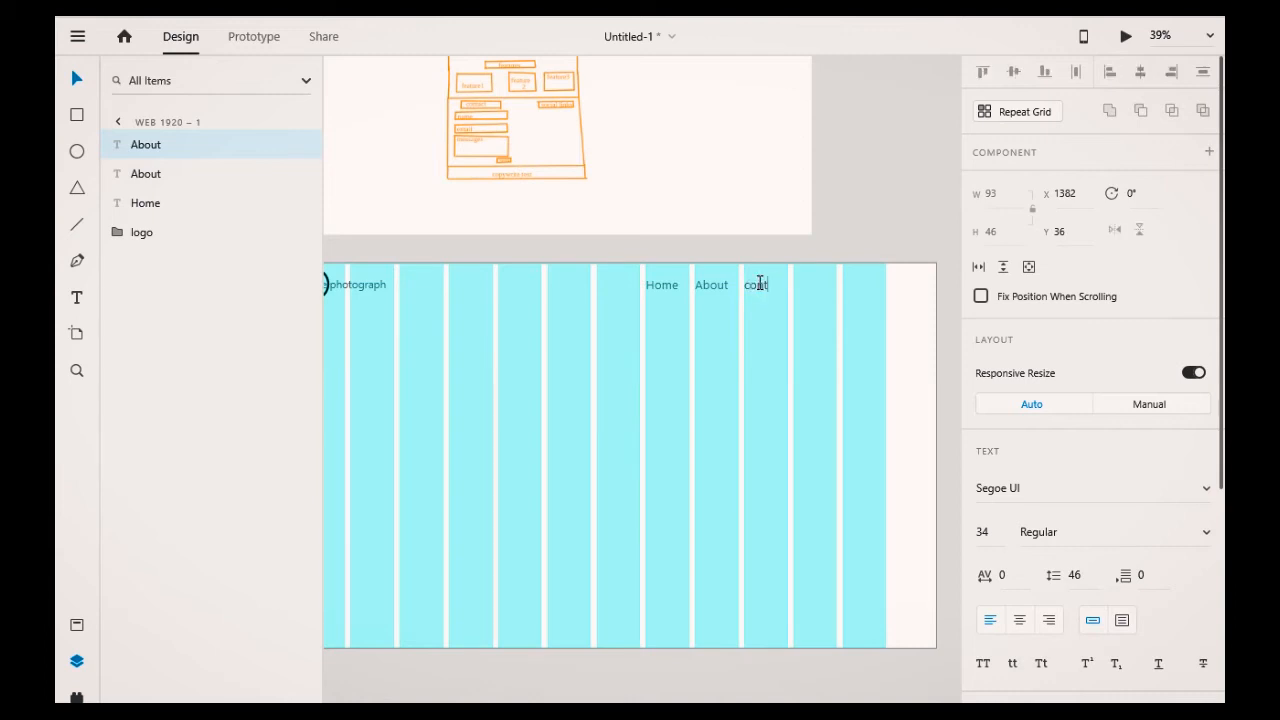
text(act)
click(956, 346)
click(956, 346)
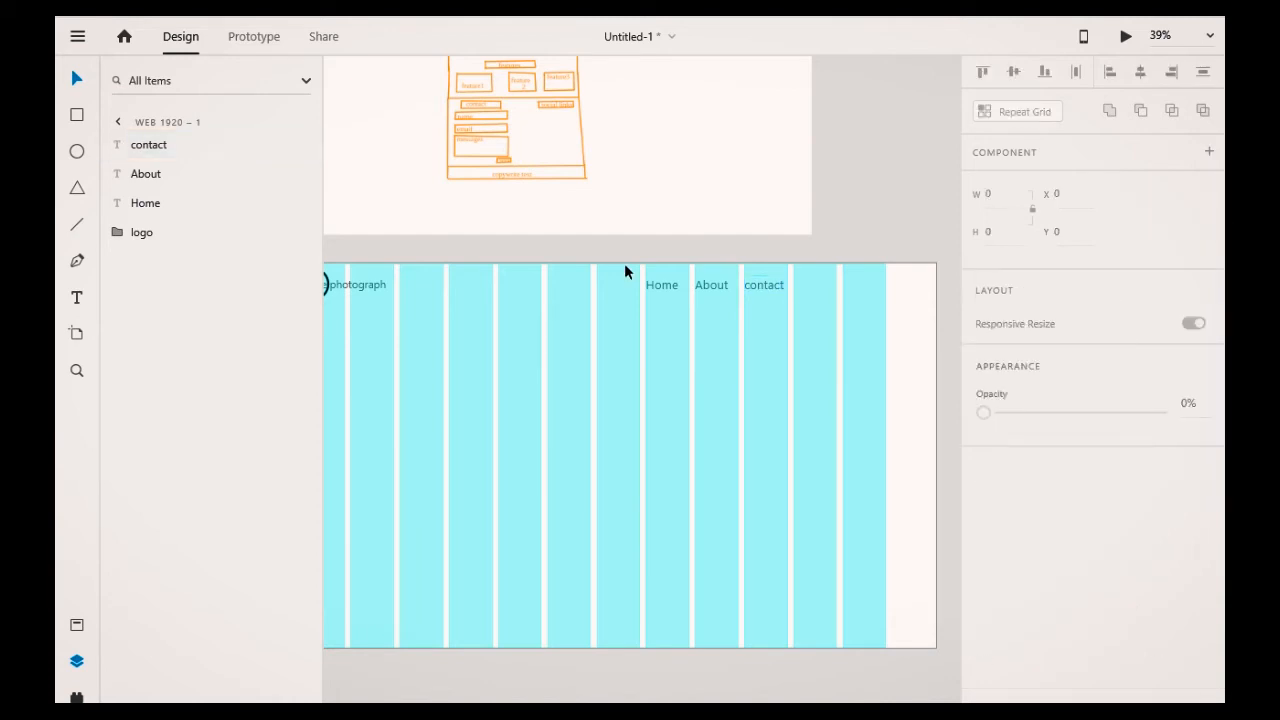
Step: Select the Home, About and contact labels together and try aligning them to a common center, undoing the alignment
drag(626, 266, 791, 313)
click(791, 309)
click(655, 290)
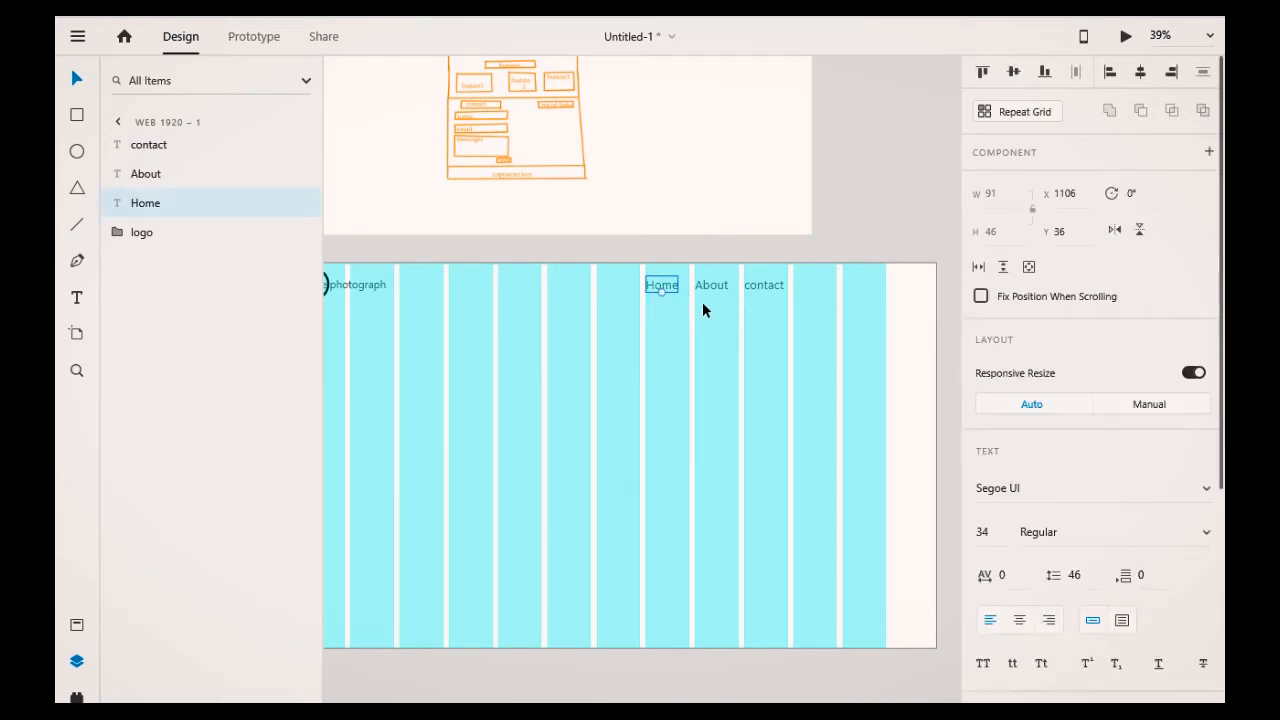
shift+click(710, 290)
shift+click(782, 298)
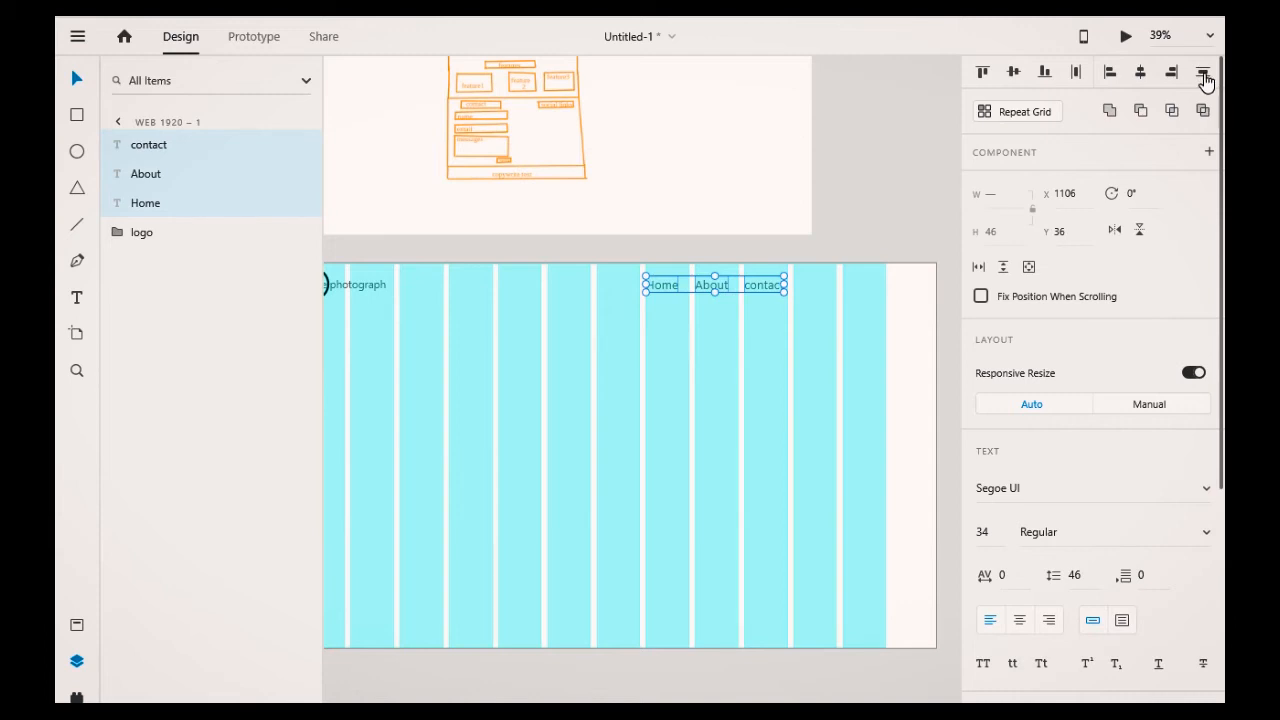
click(1146, 86)
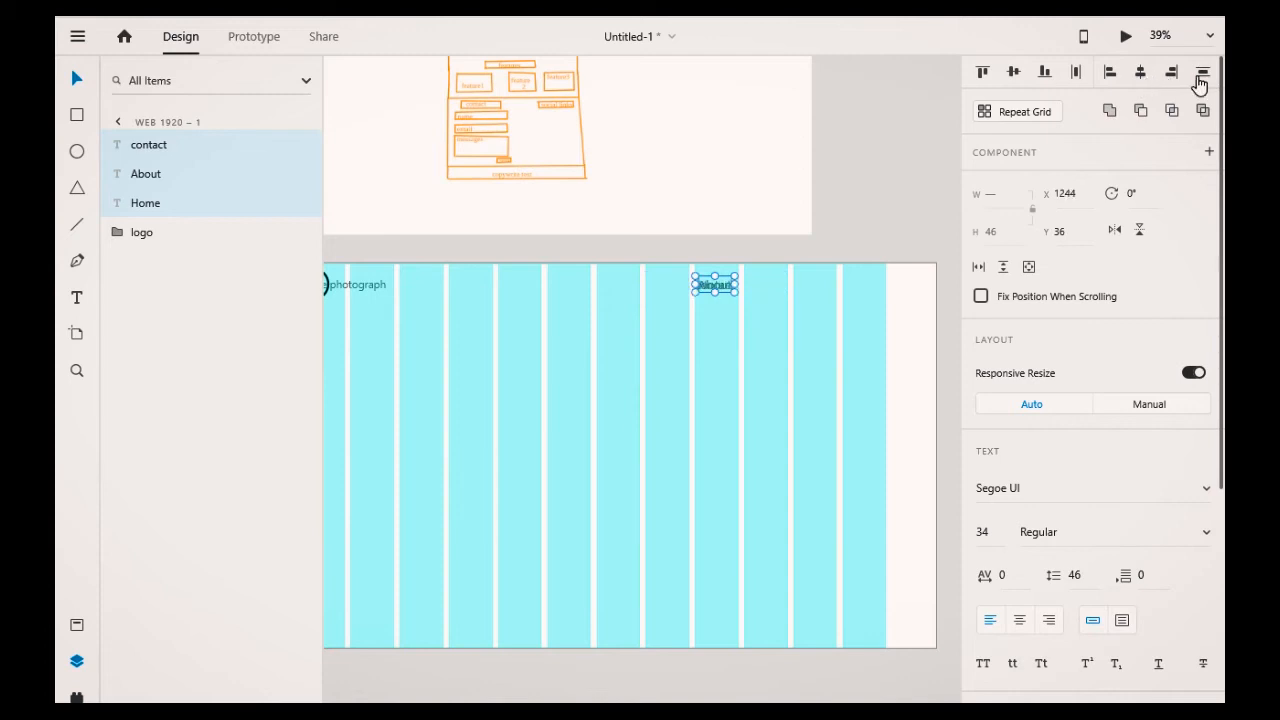
key(ctrl+z)
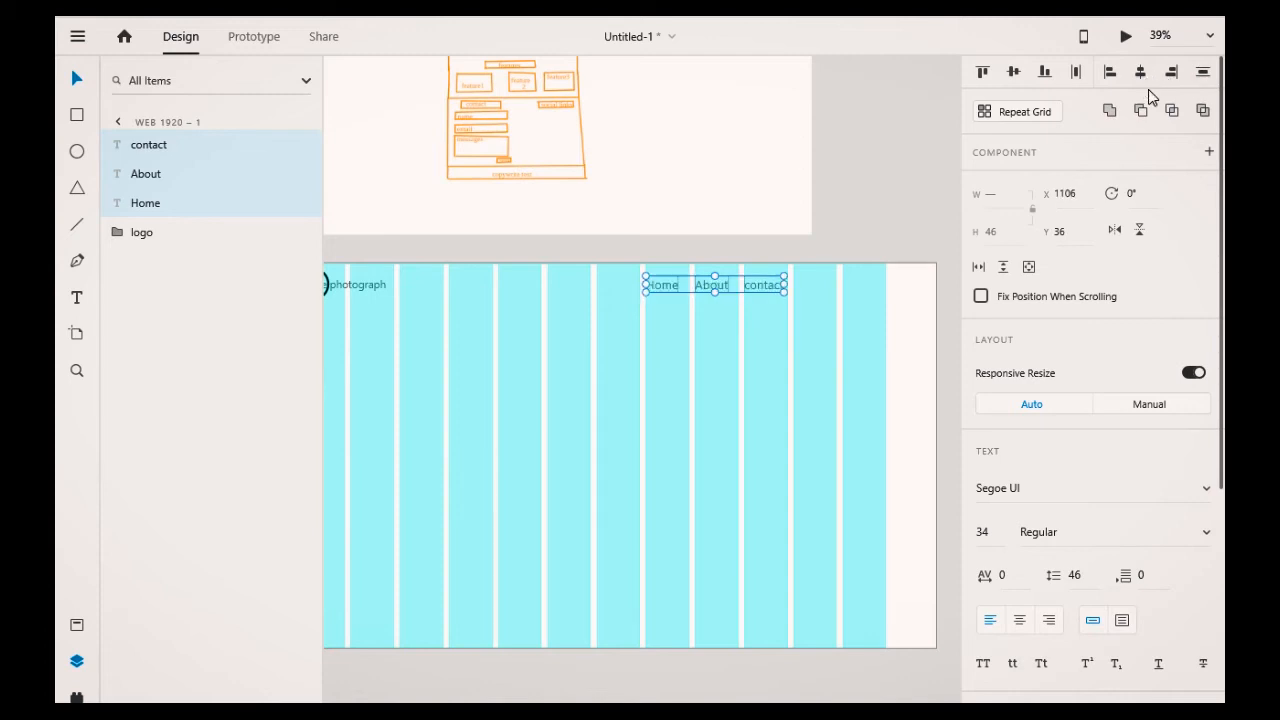
scroll(1152, 130, down, 1)
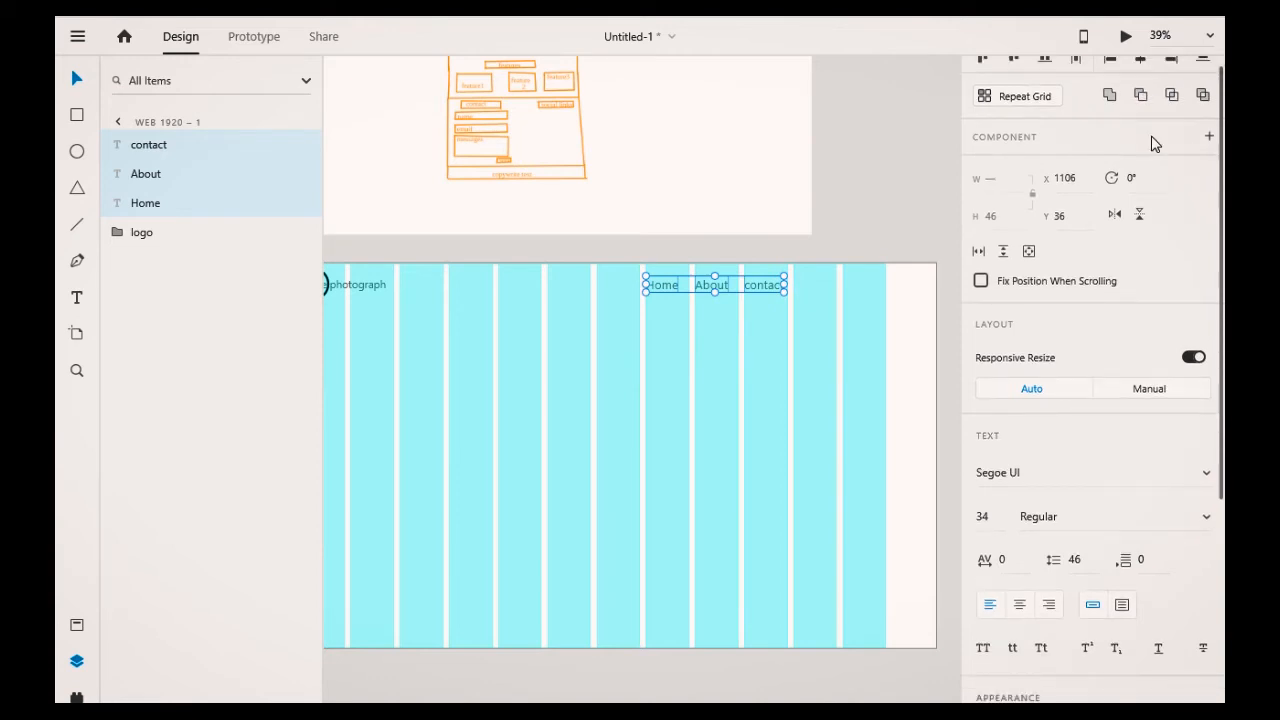
scroll(1155, 144, up, 1)
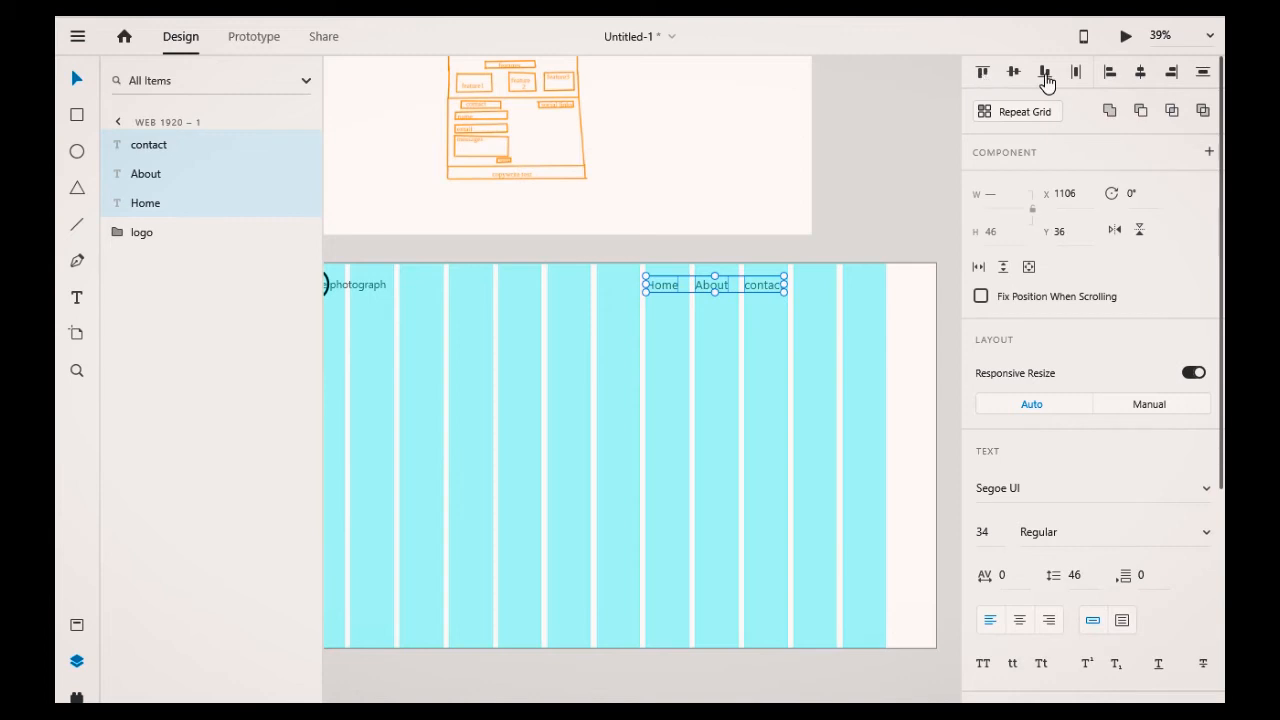
click(755, 337)
scroll(829, 413, up, 1)
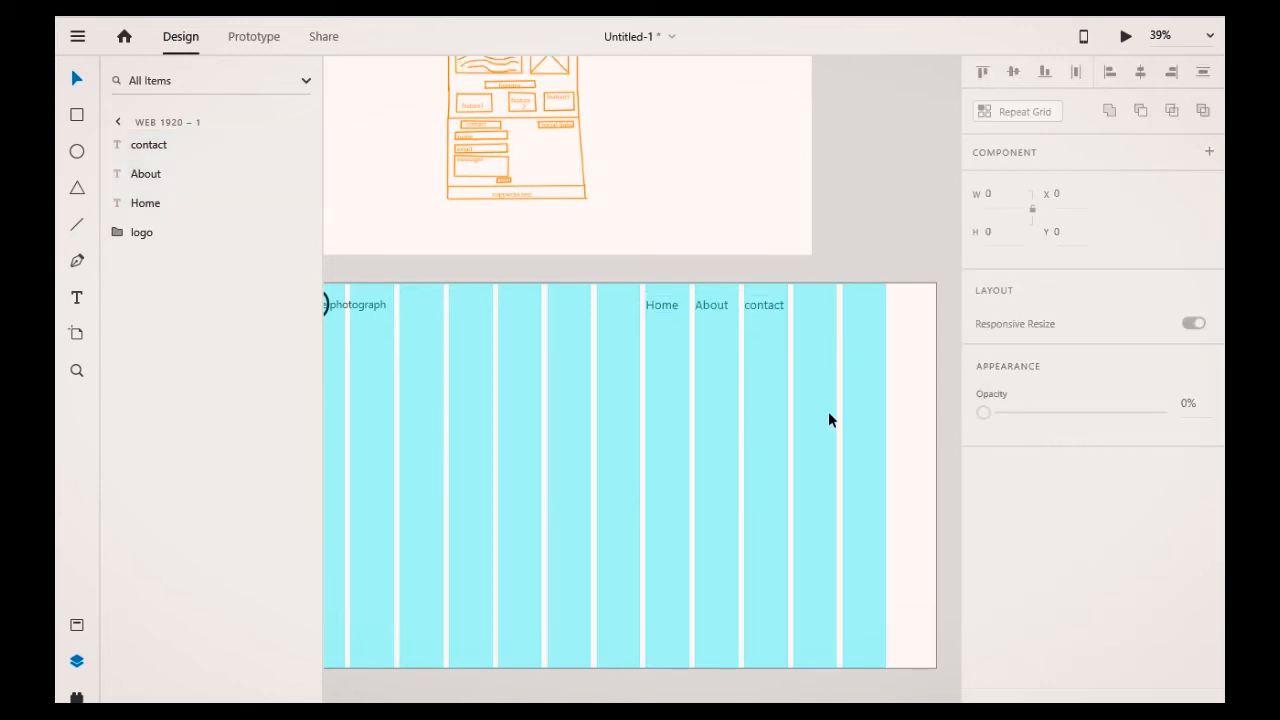
scroll(828, 420, up, 1)
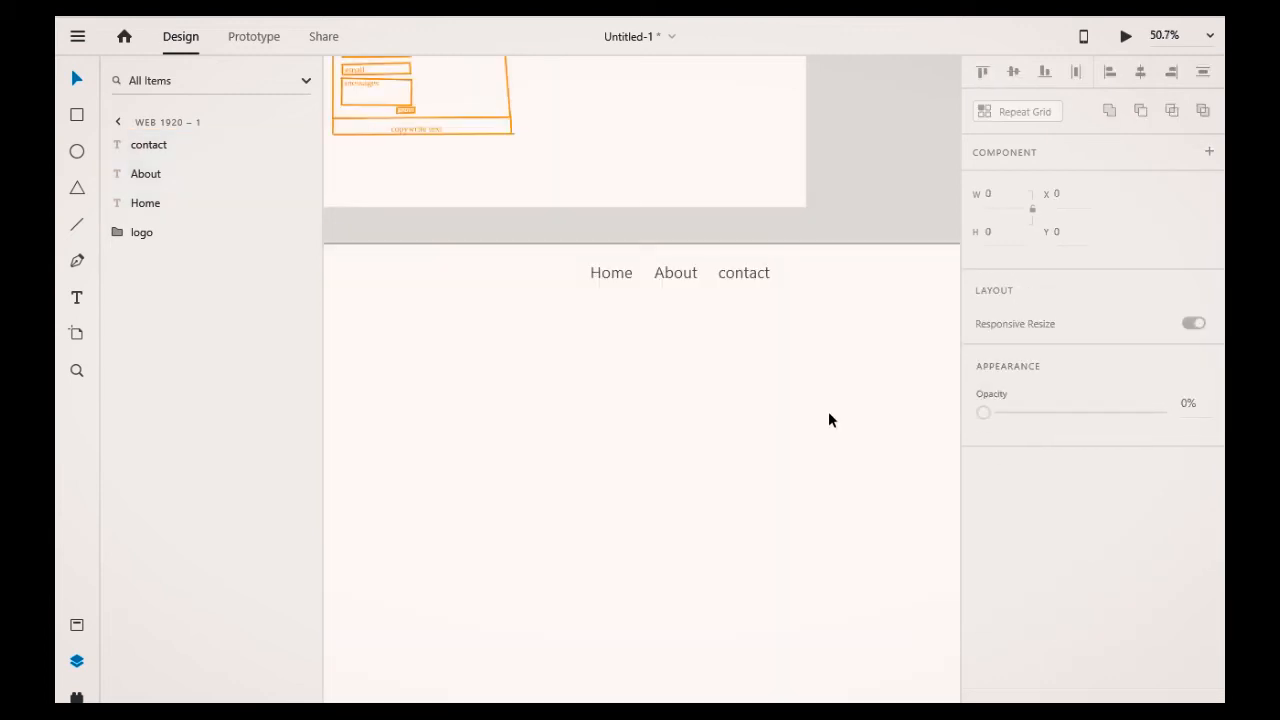
scroll(828, 420, down, 2)
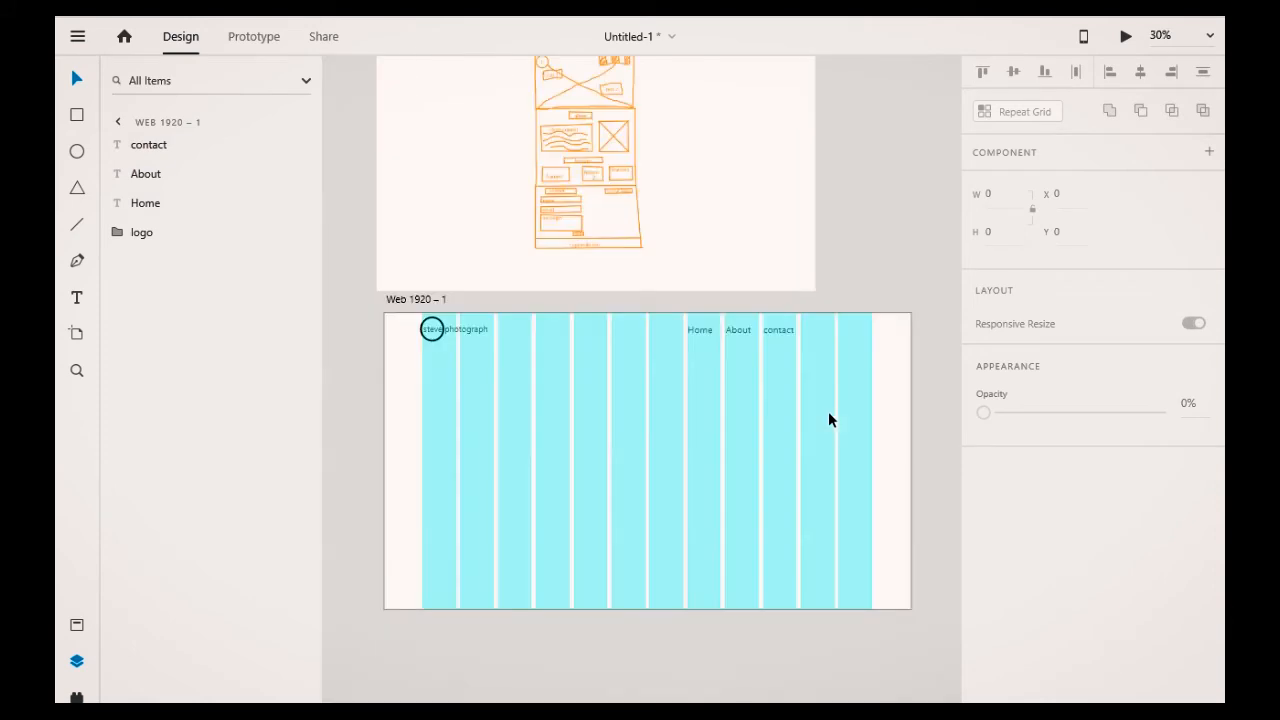
click(698, 330)
click(742, 331)
click(767, 334)
shift+click(697, 334)
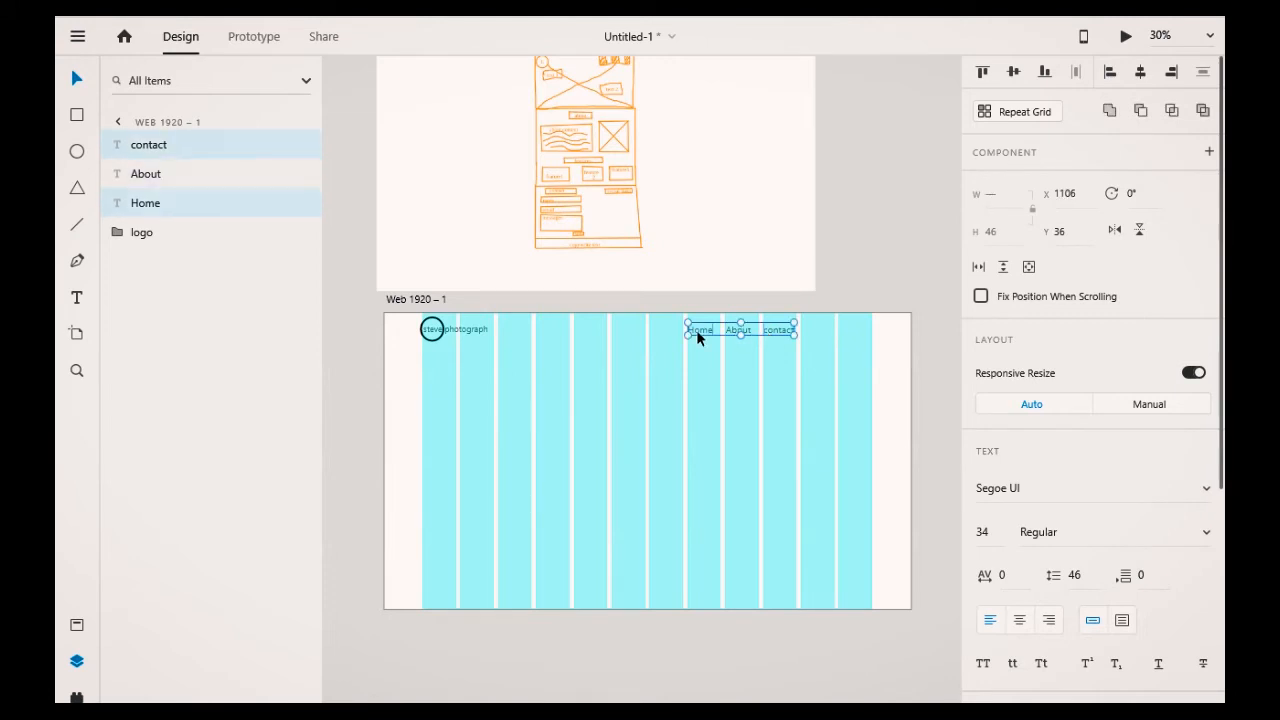
click(768, 388)
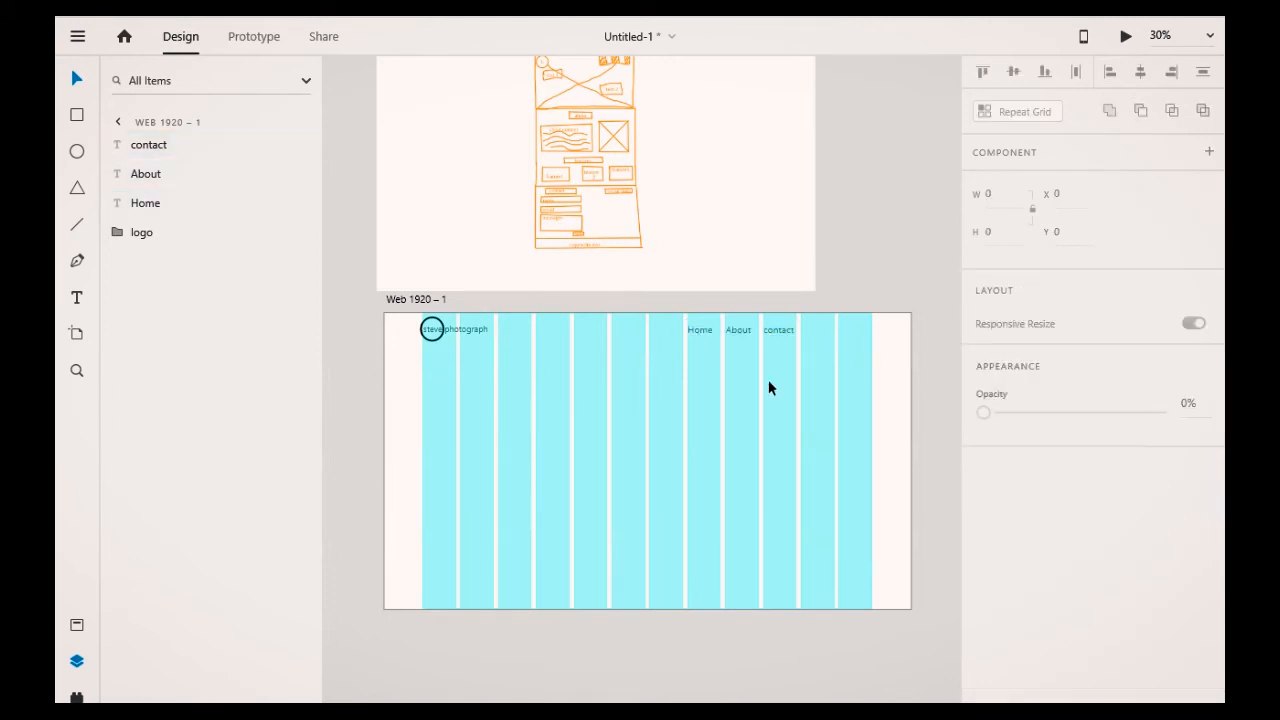
Step: Select the Home, About and contact labels and move them together to the right end of the header
click(699, 331)
shift+click(729, 334)
shift+click(776, 333)
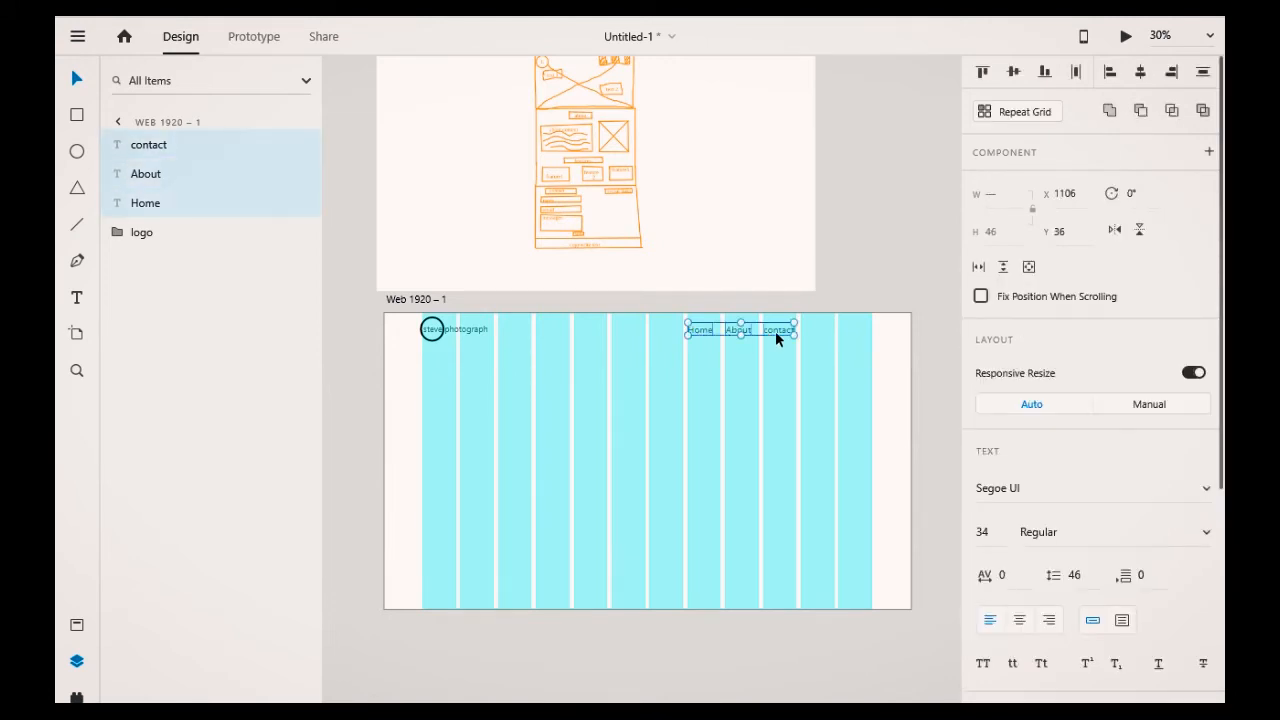
drag(776, 332, 829, 332)
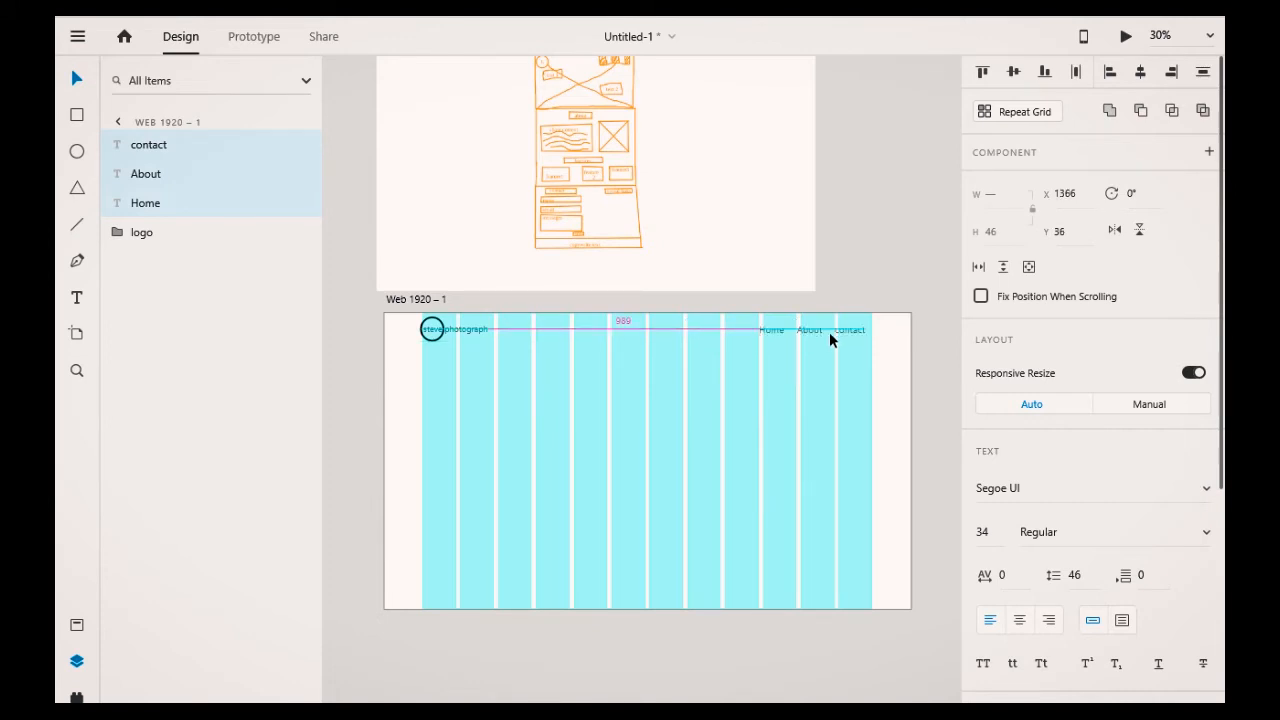
drag(831, 333, 841, 334)
click(893, 347)
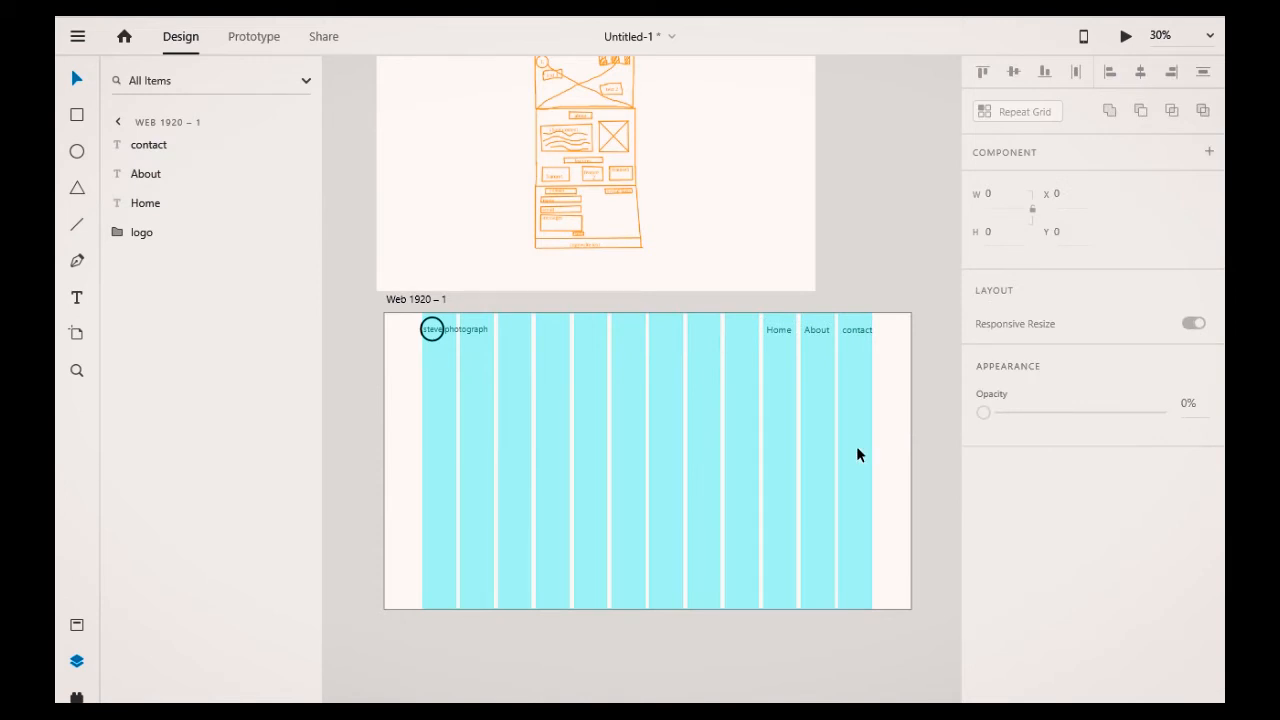
Step: Set the font size of the three navigation labels to 30
click(766, 328)
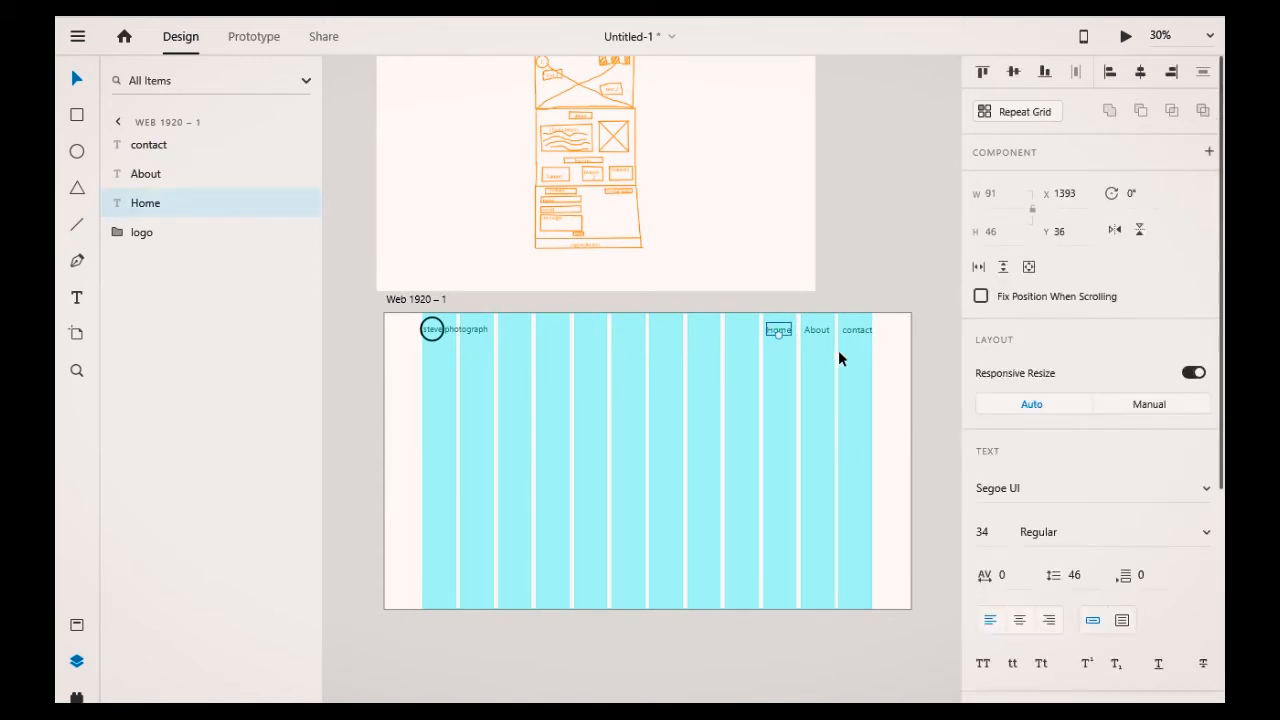
shift+click(814, 333)
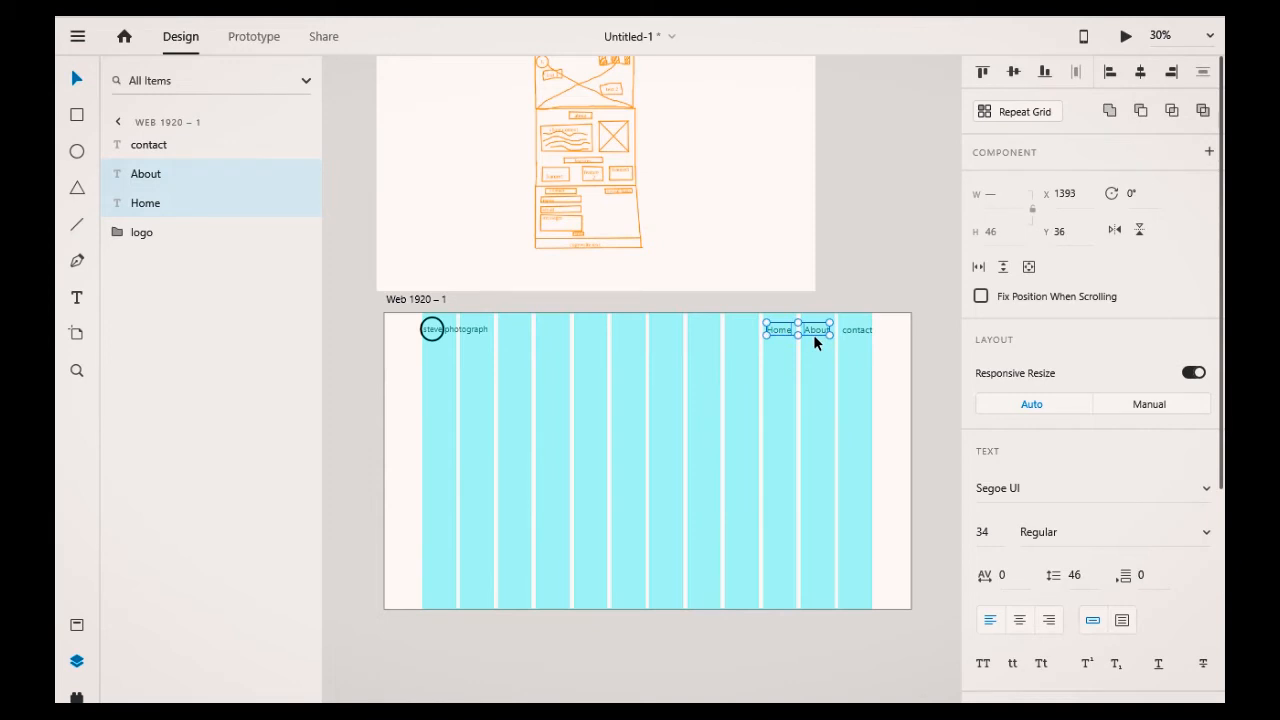
shift+click(856, 330)
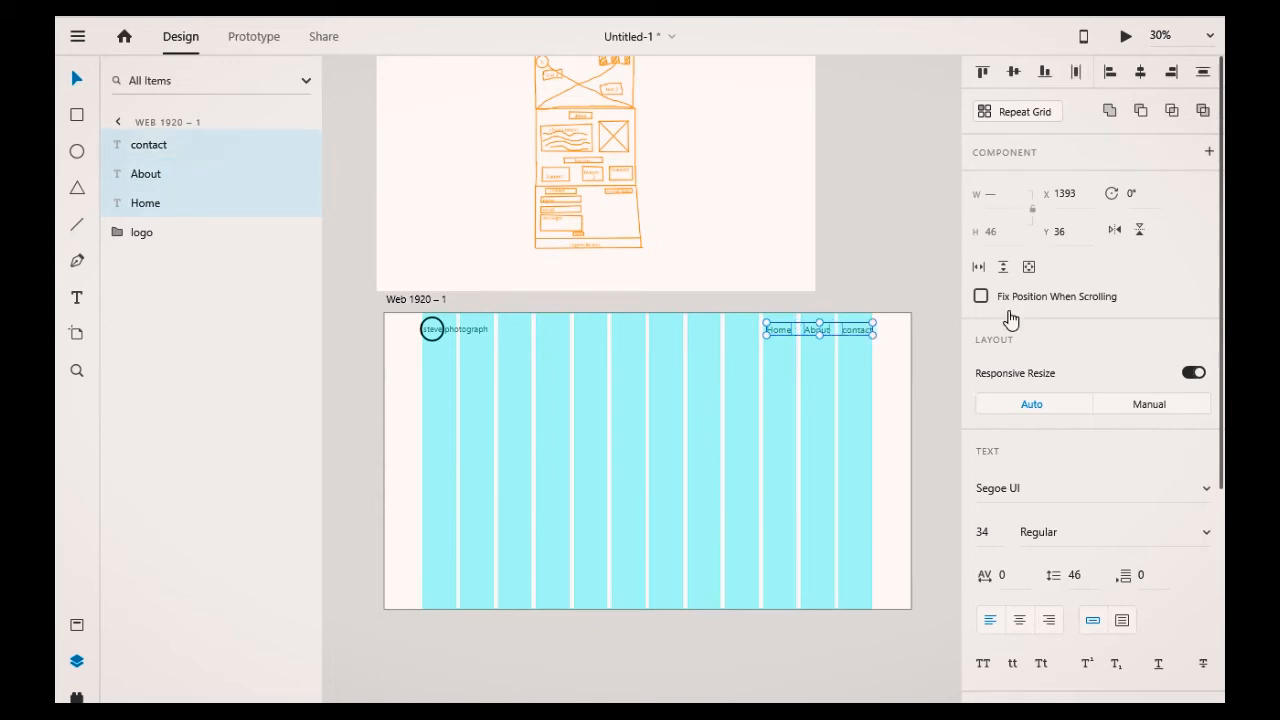
click(993, 535)
text(40)
key(Tab)
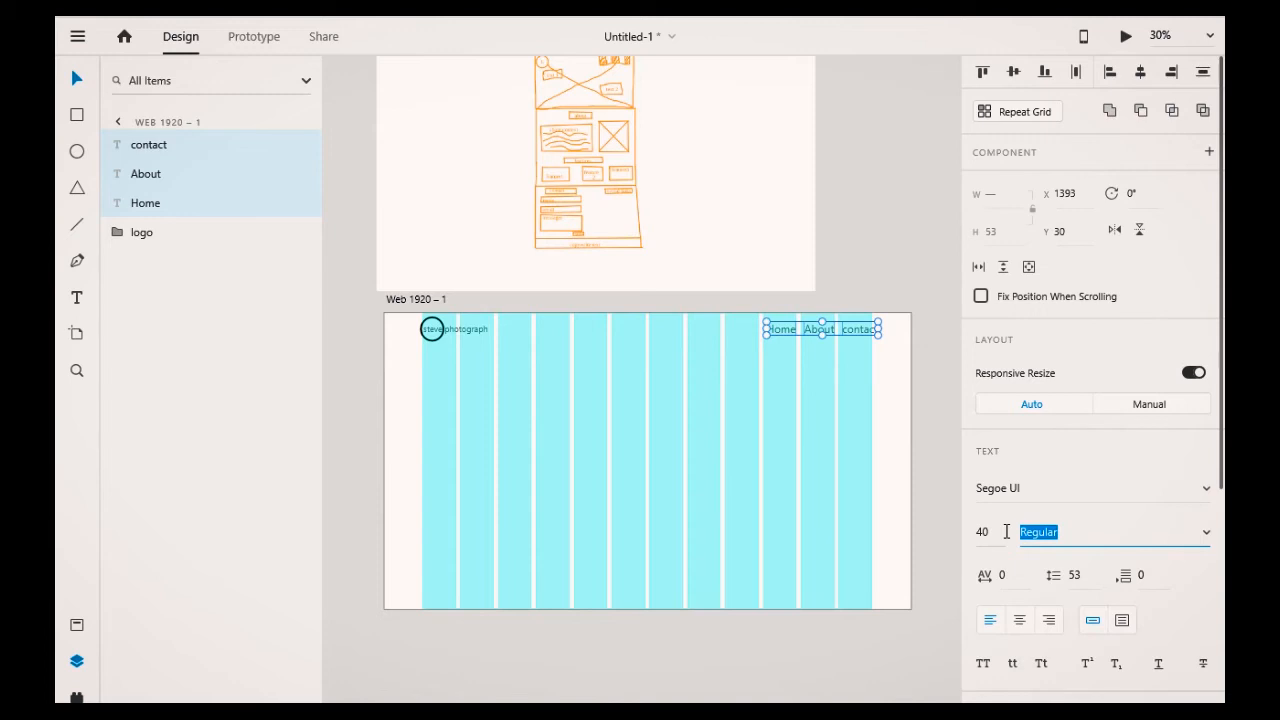
drag(1006, 531, 970, 538)
text(30)
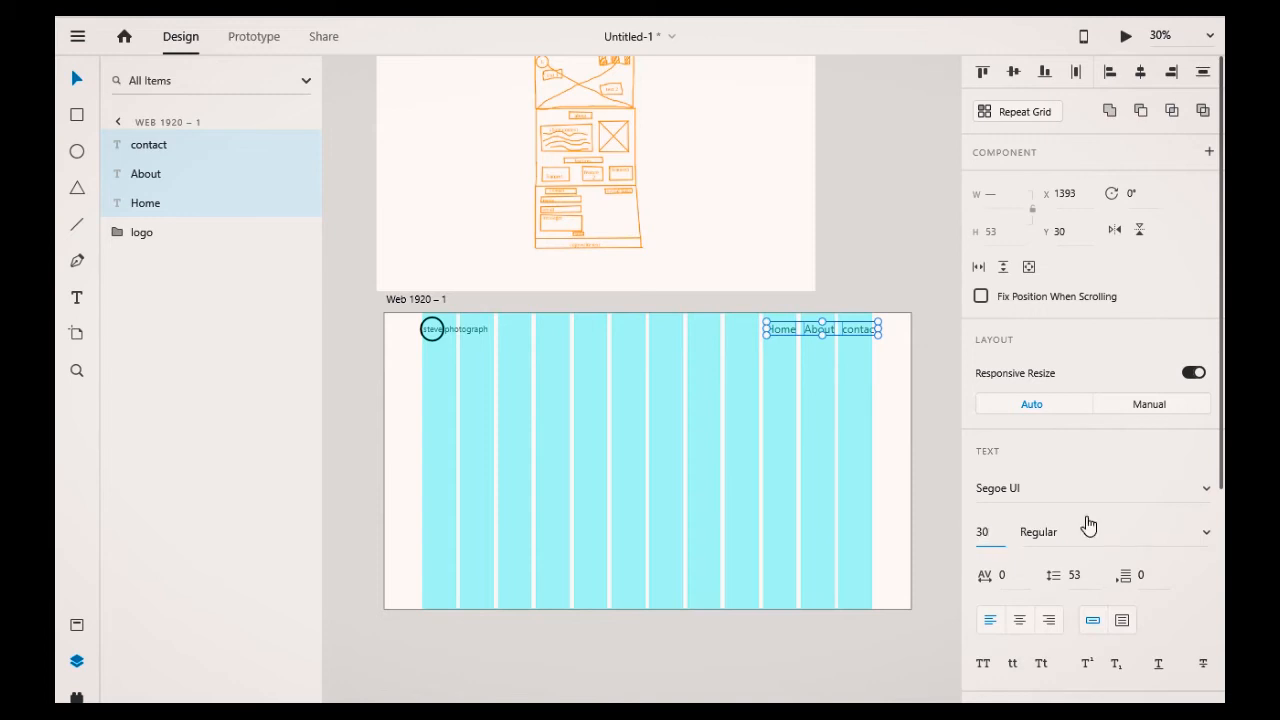
key(Return)
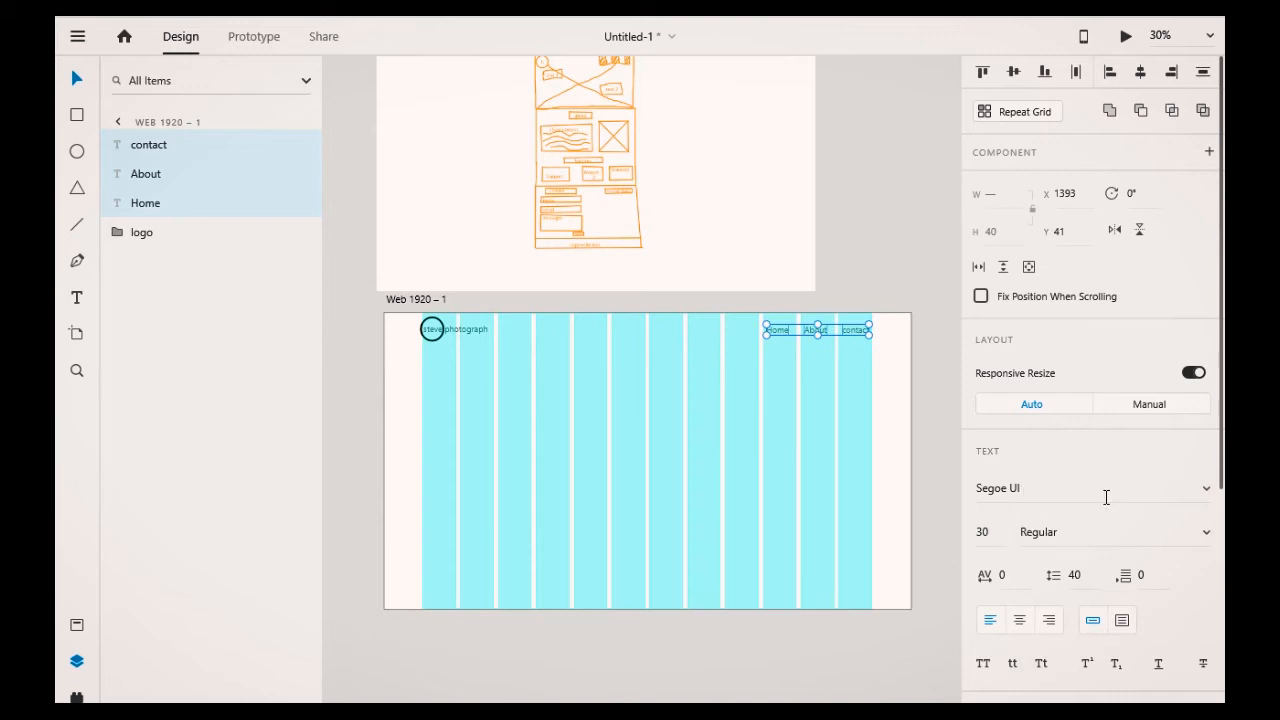
click(760, 505)
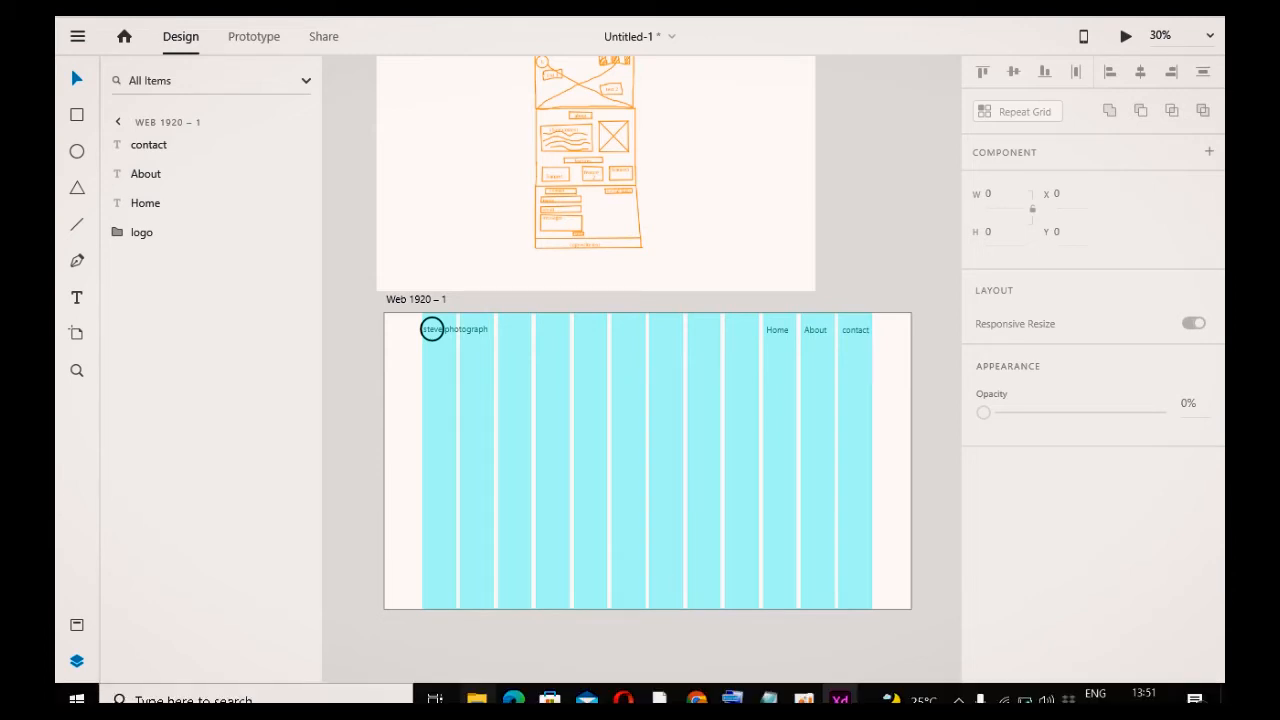
Step: Switch to File Explorer and bring the small-screen-pic image onto the artboard
click(477, 699)
drag(774, 246, 875, 243)
key(alt+Tab)
drag(924, 376, 422, 341)
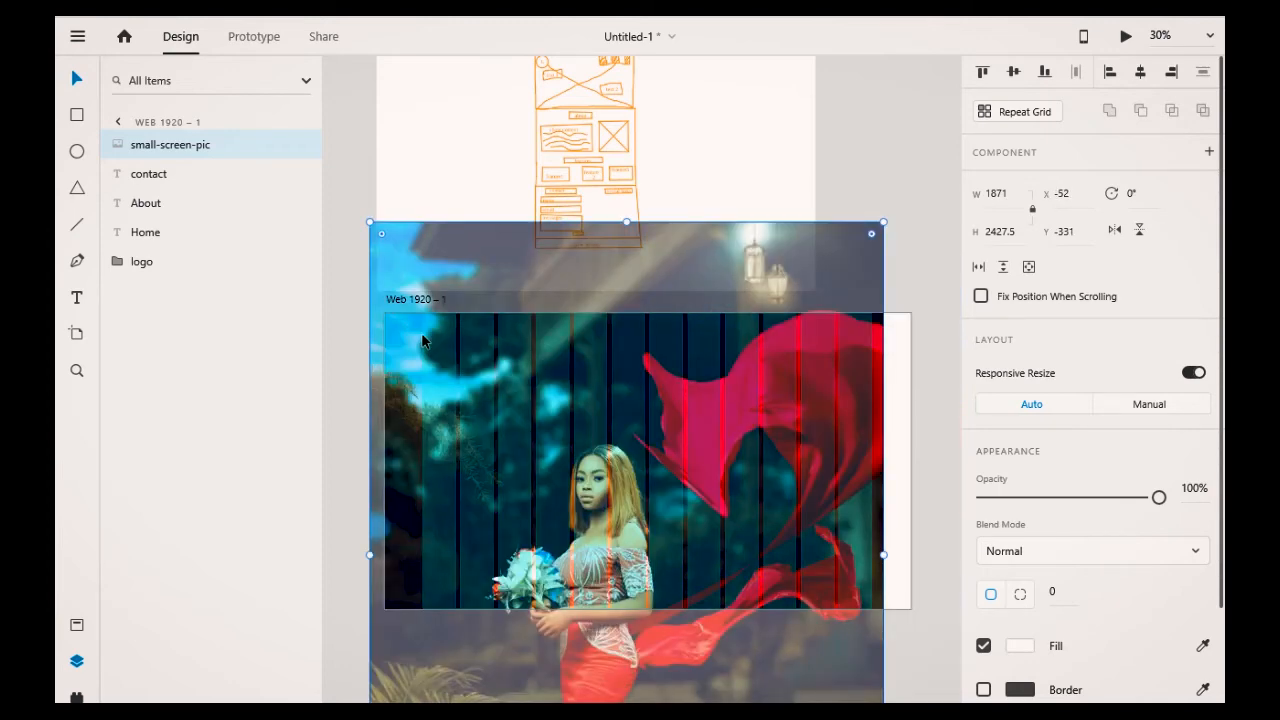
Step: Resize the image to about 1898 wide and align it with the artboard's left edge
click(862, 248)
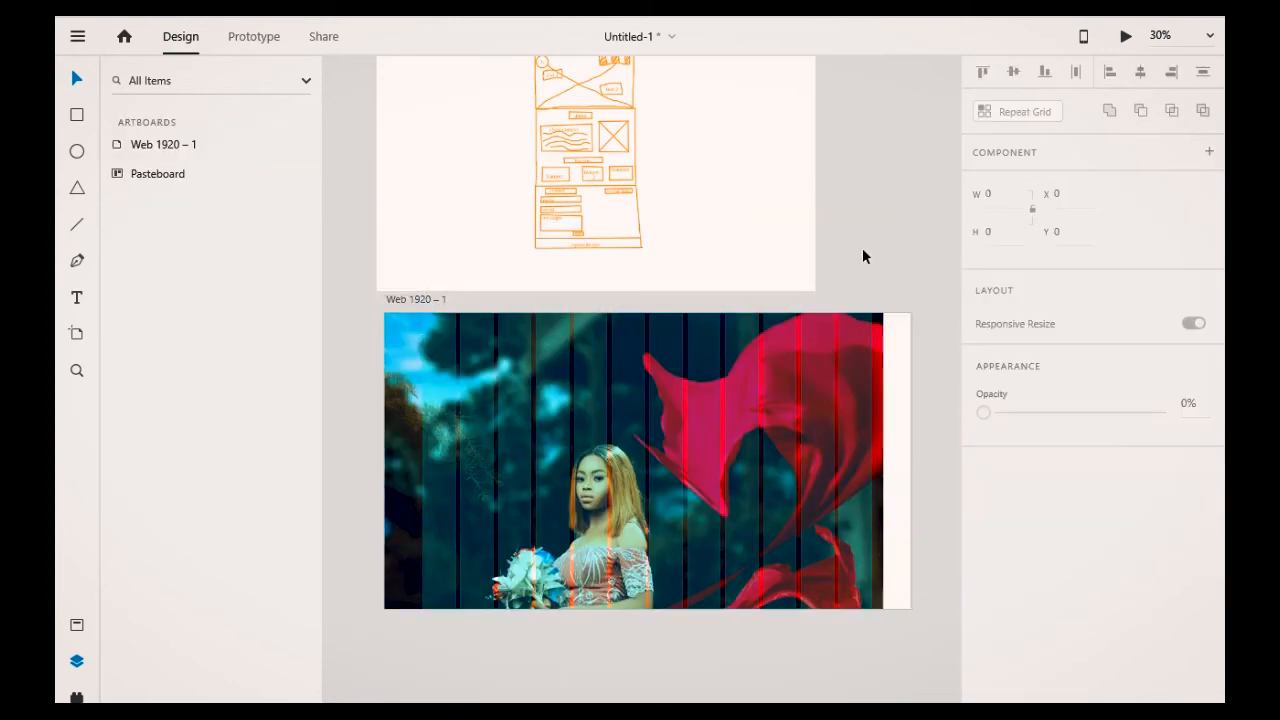
click(873, 422)
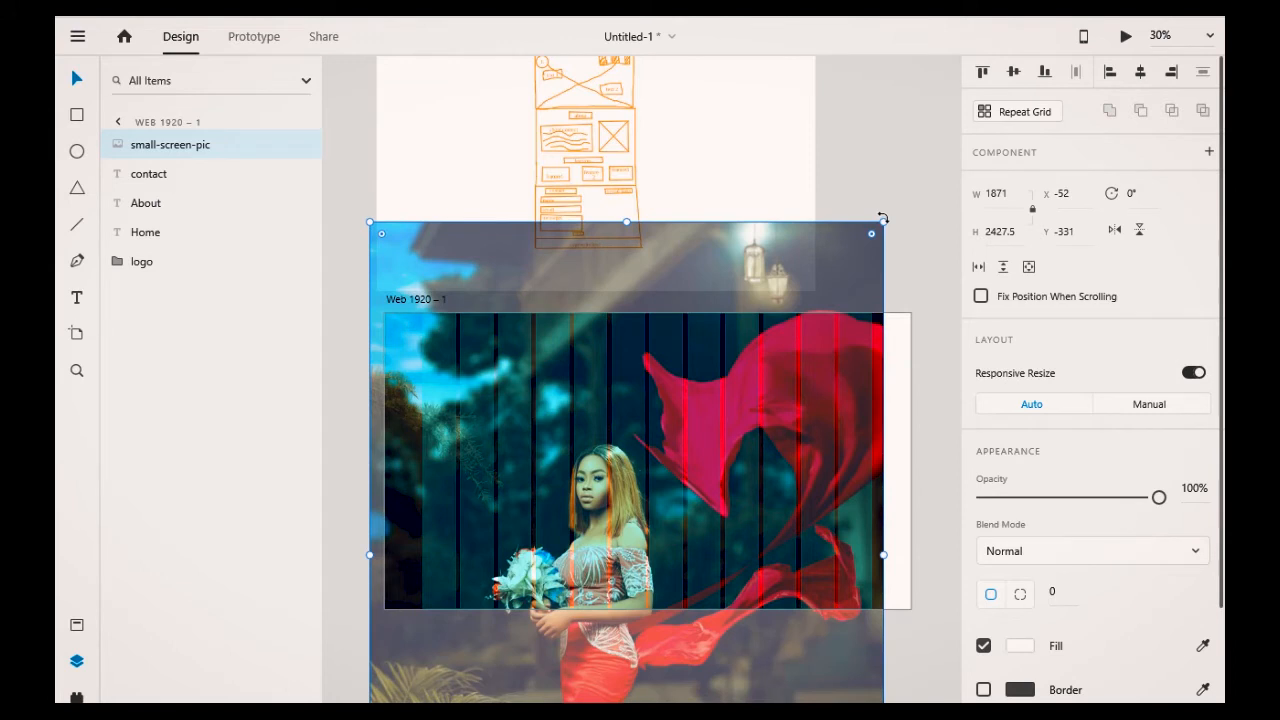
drag(883, 222, 827, 296)
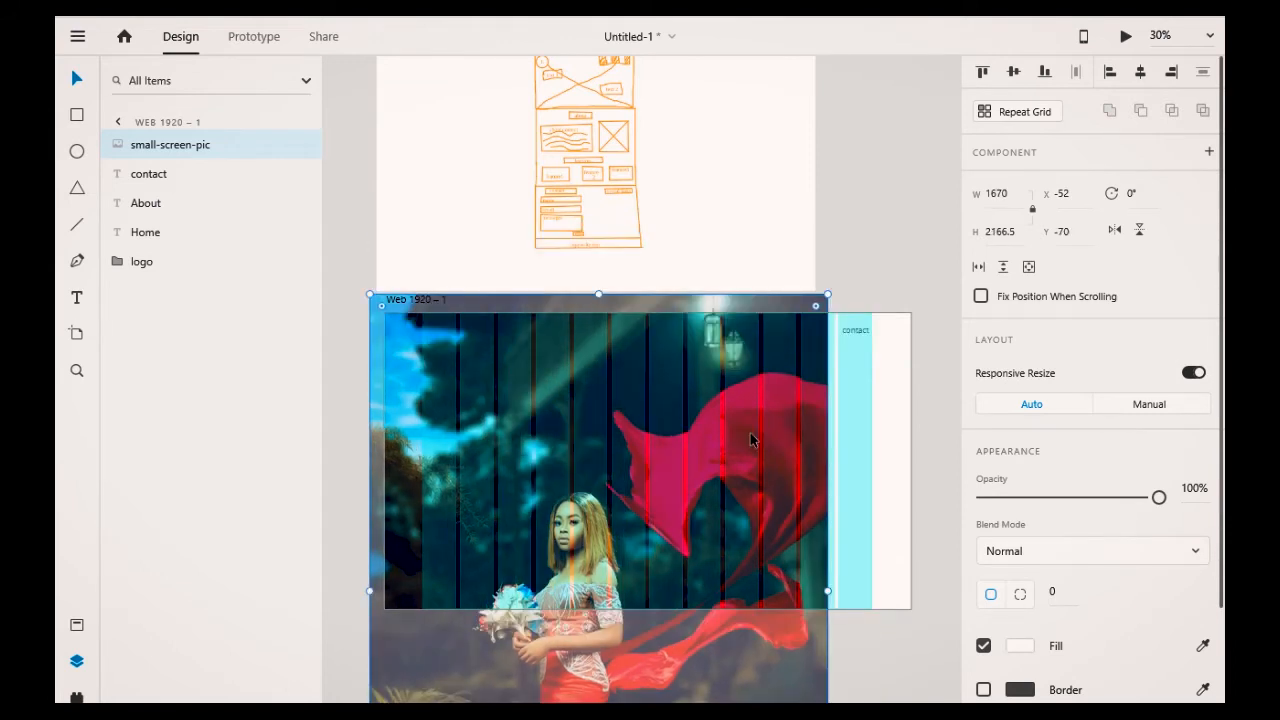
drag(751, 440, 768, 462)
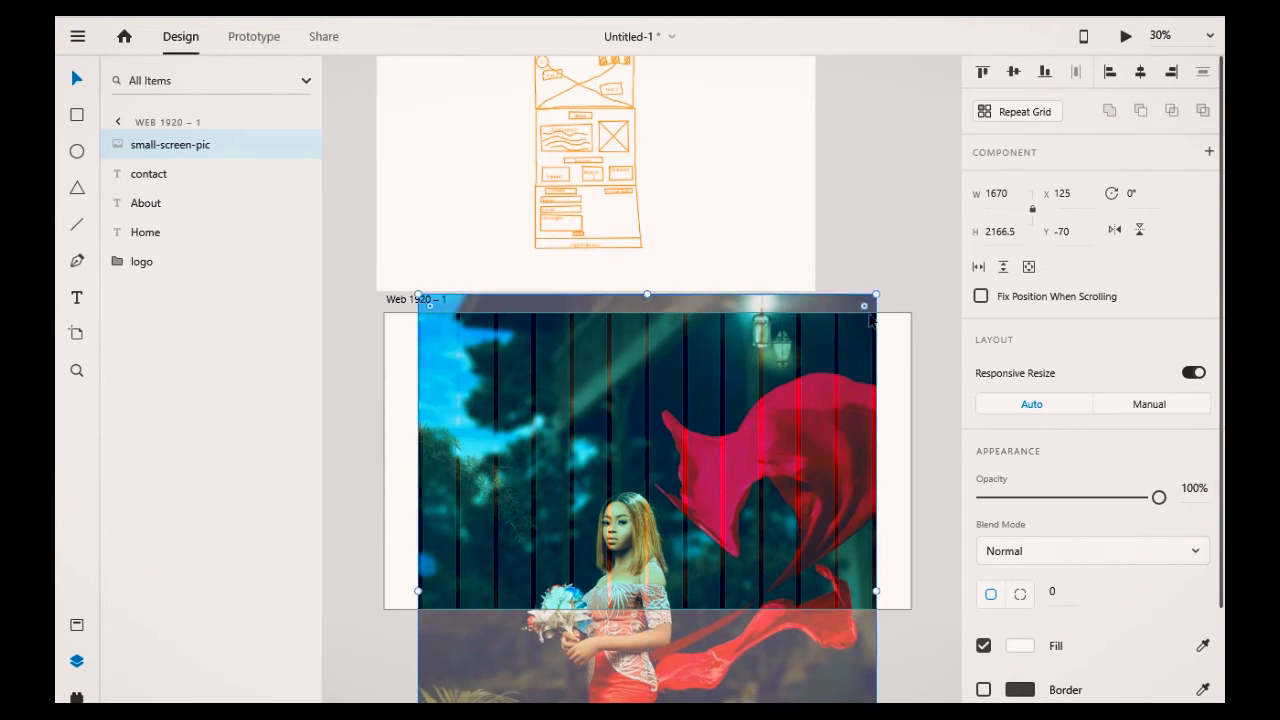
drag(876, 295, 937, 250)
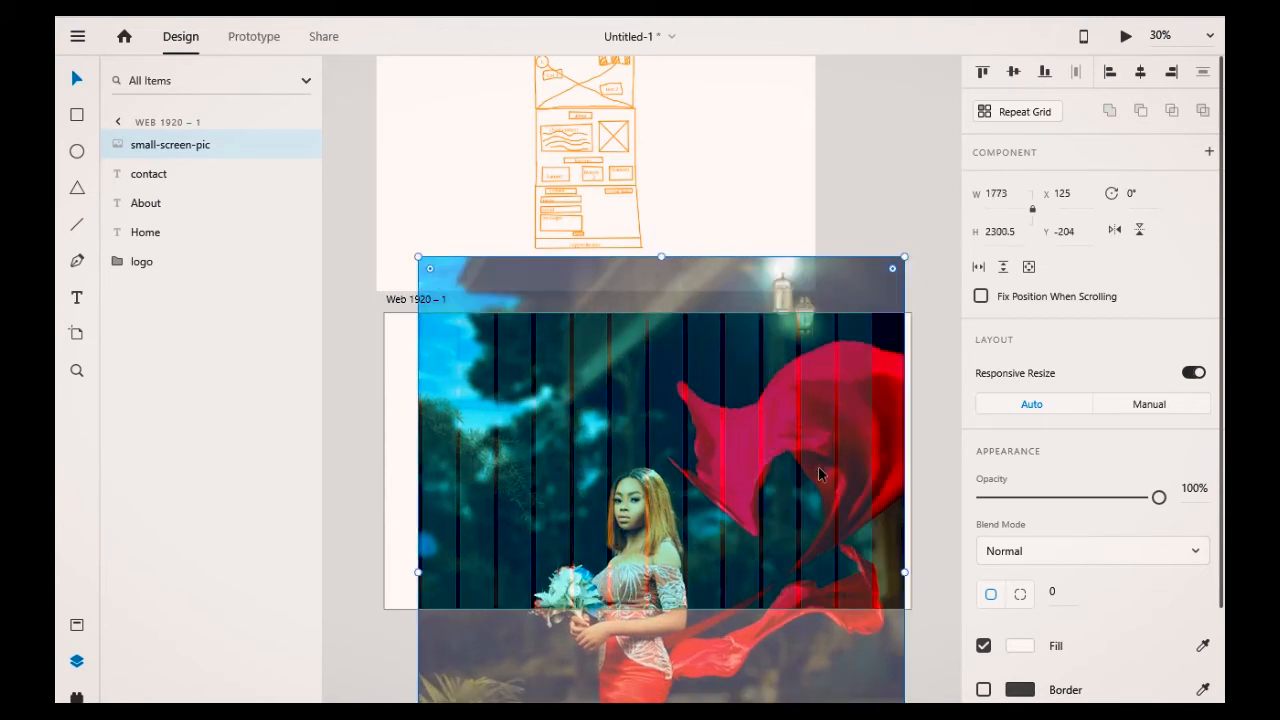
drag(819, 470, 786, 407)
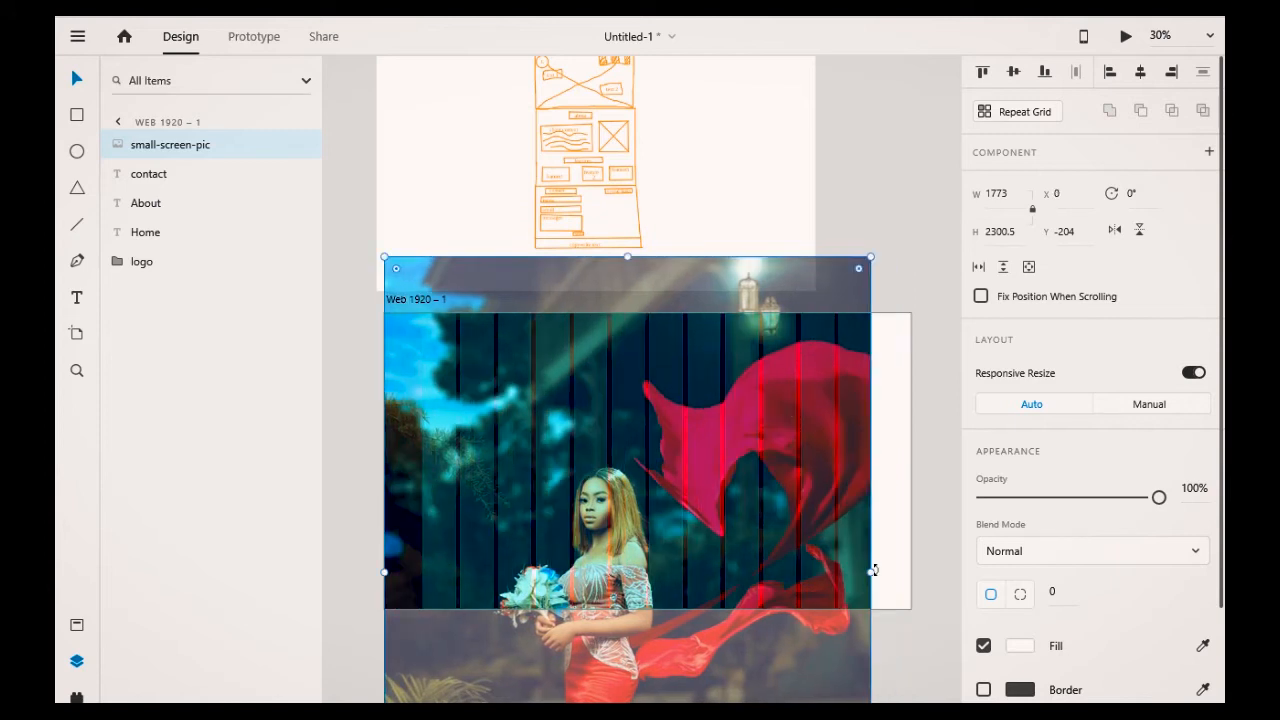
drag(873, 570, 905, 569)
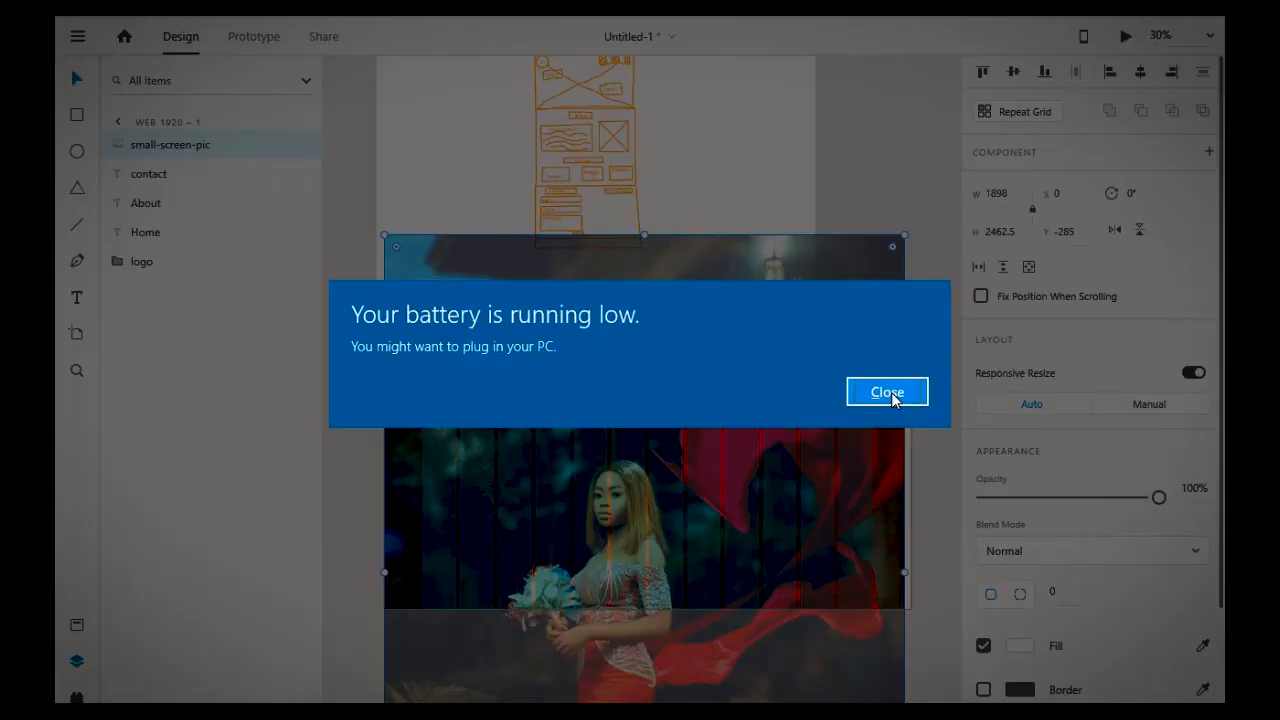
Step: Move the image upward so the subject is framed within the artboard
click(887, 393)
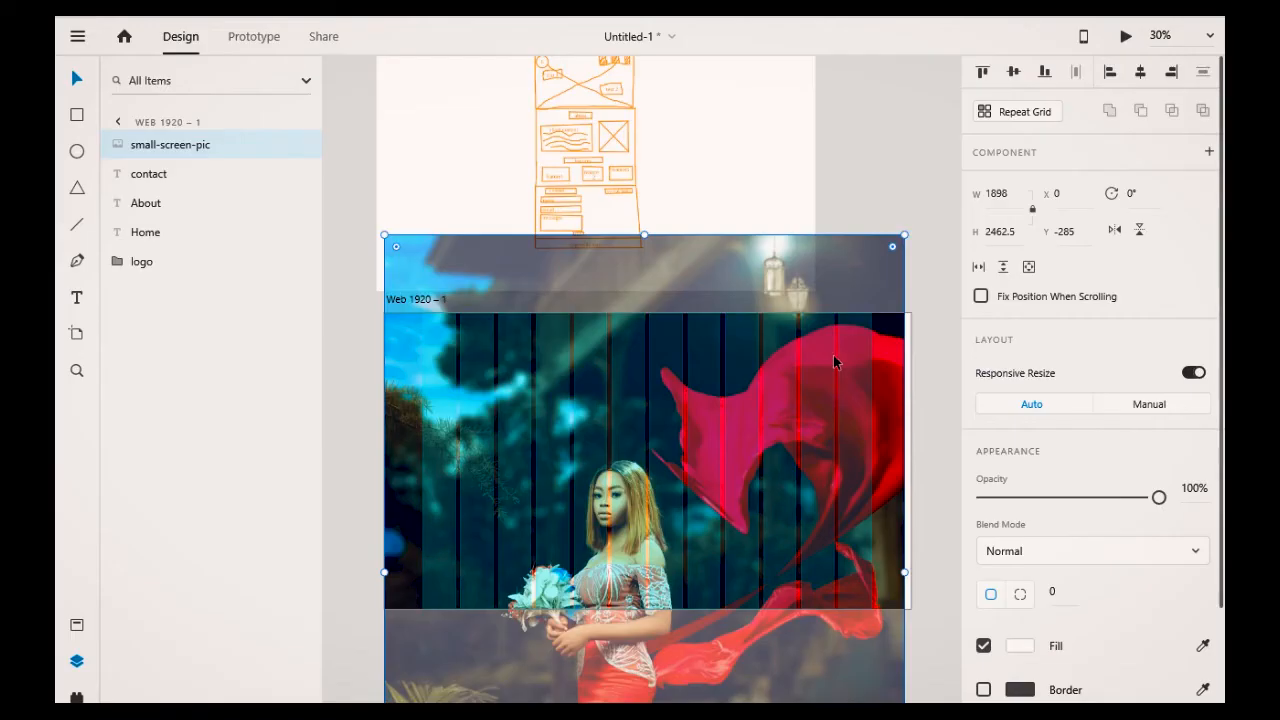
drag(829, 237, 833, 149)
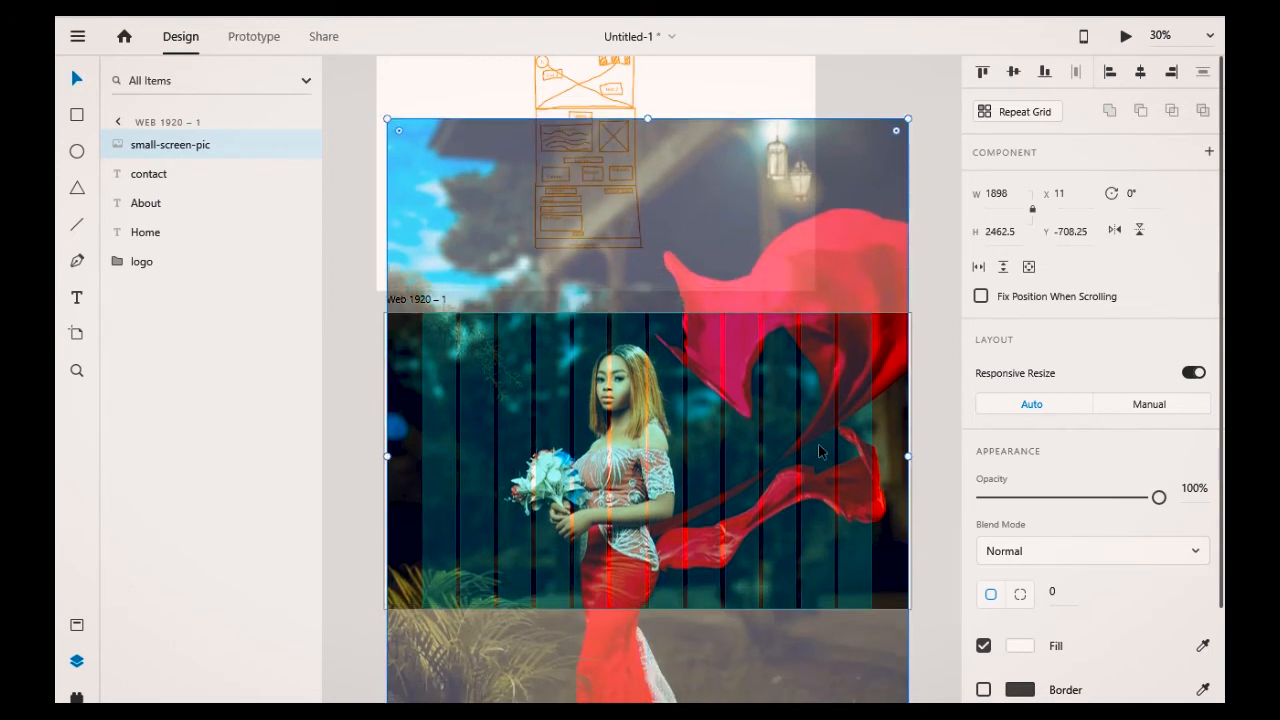
drag(819, 450, 803, 479)
click(914, 196)
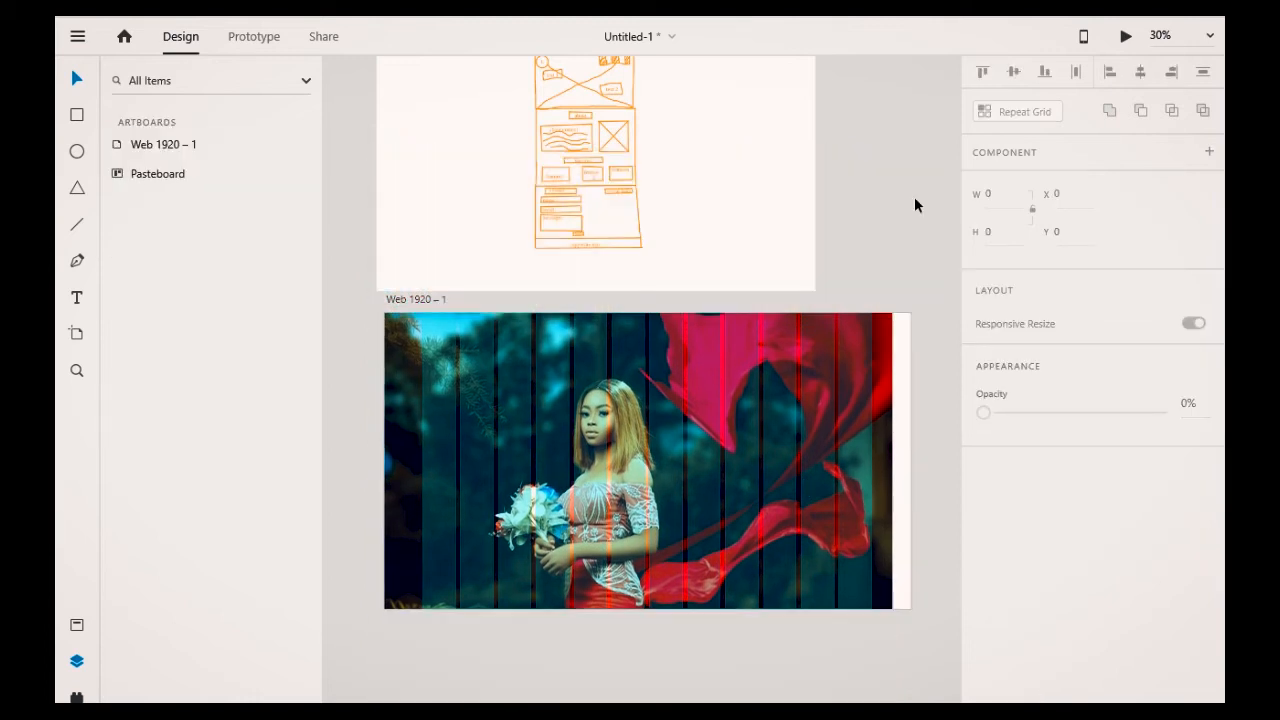
Step: Reorder the small-screen-pic layer beneath the text and logo layers so it sits behind the header
click(160, 158)
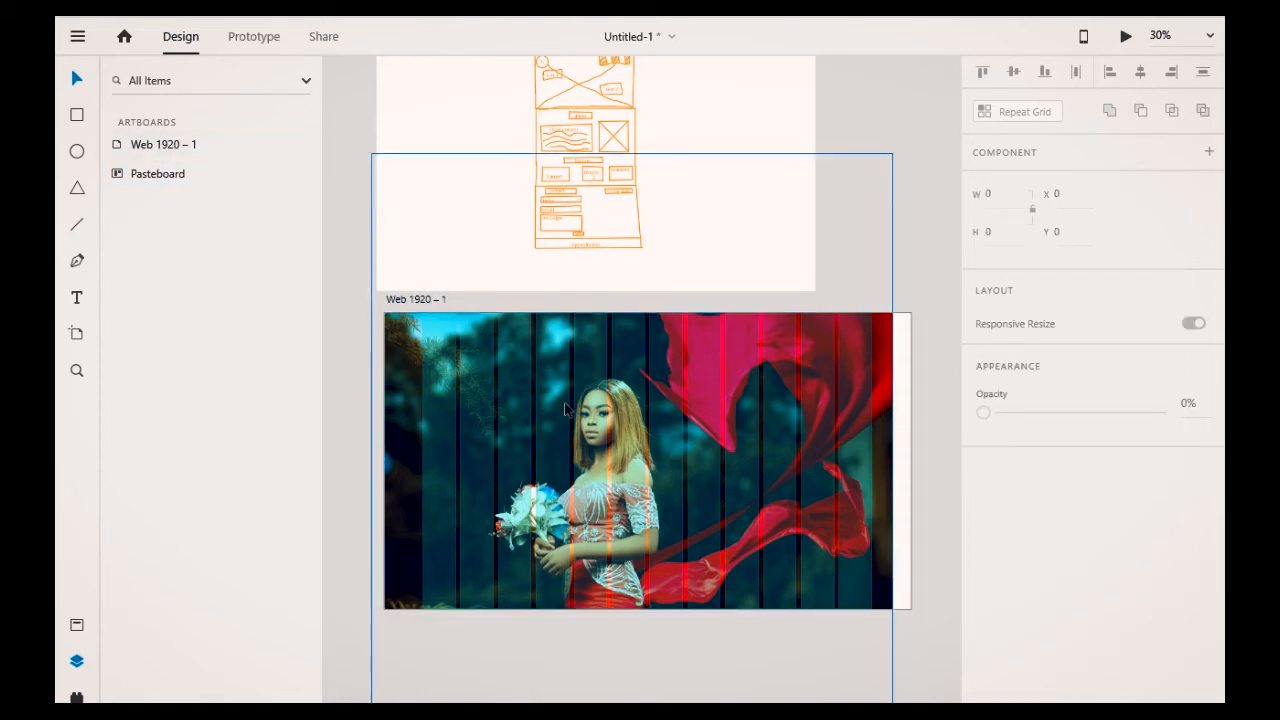
click(883, 320)
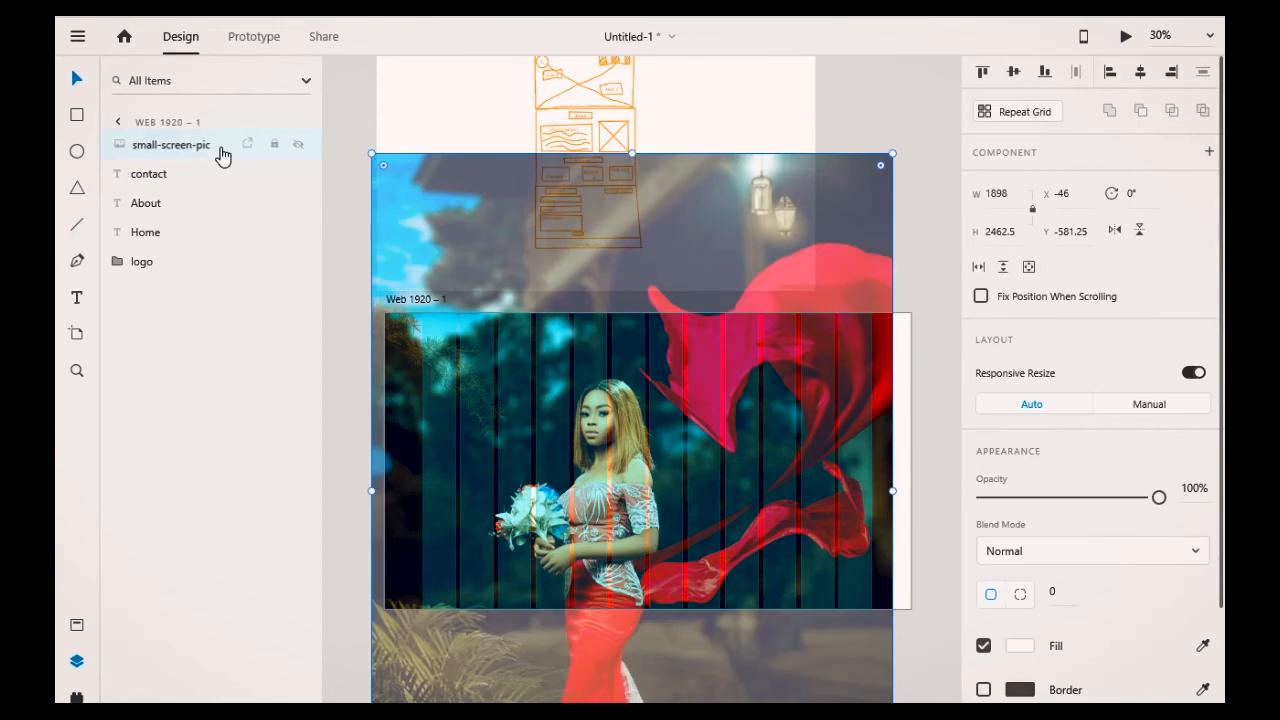
drag(222, 155, 204, 286)
click(849, 88)
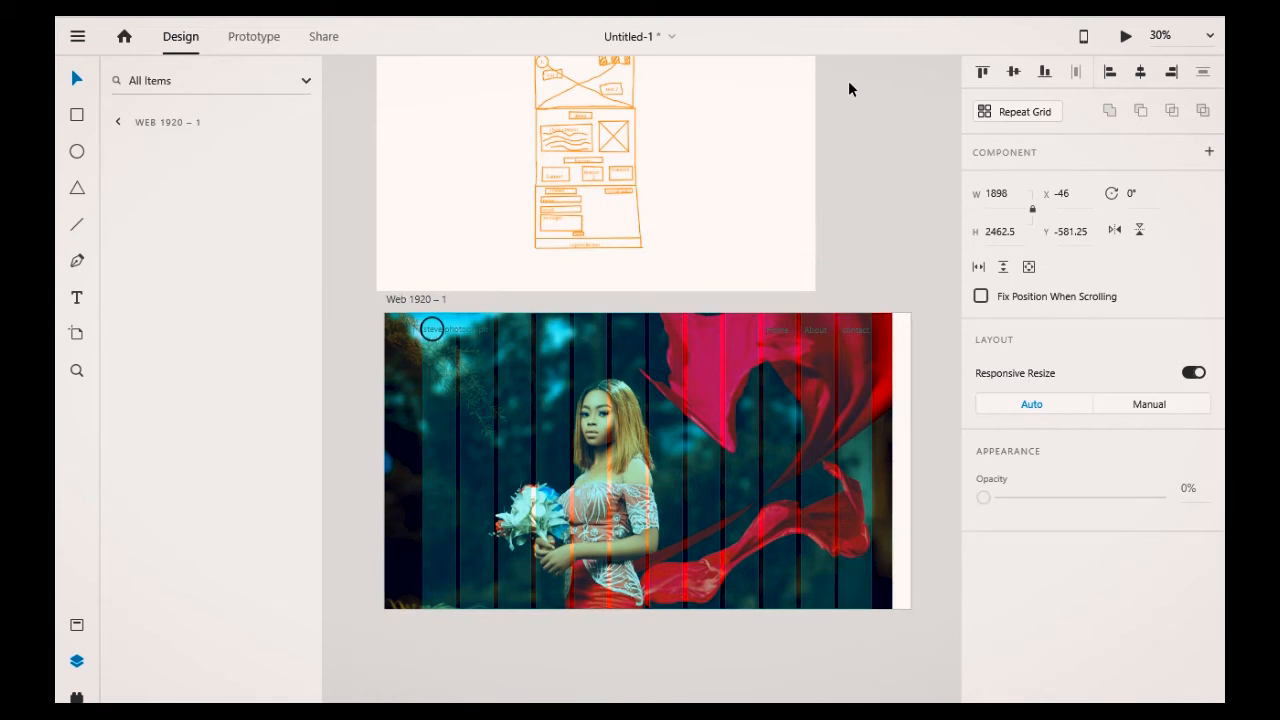
Step: Change the fill colour of the Home, About and contact labels to white #FFFFFF
click(777, 330)
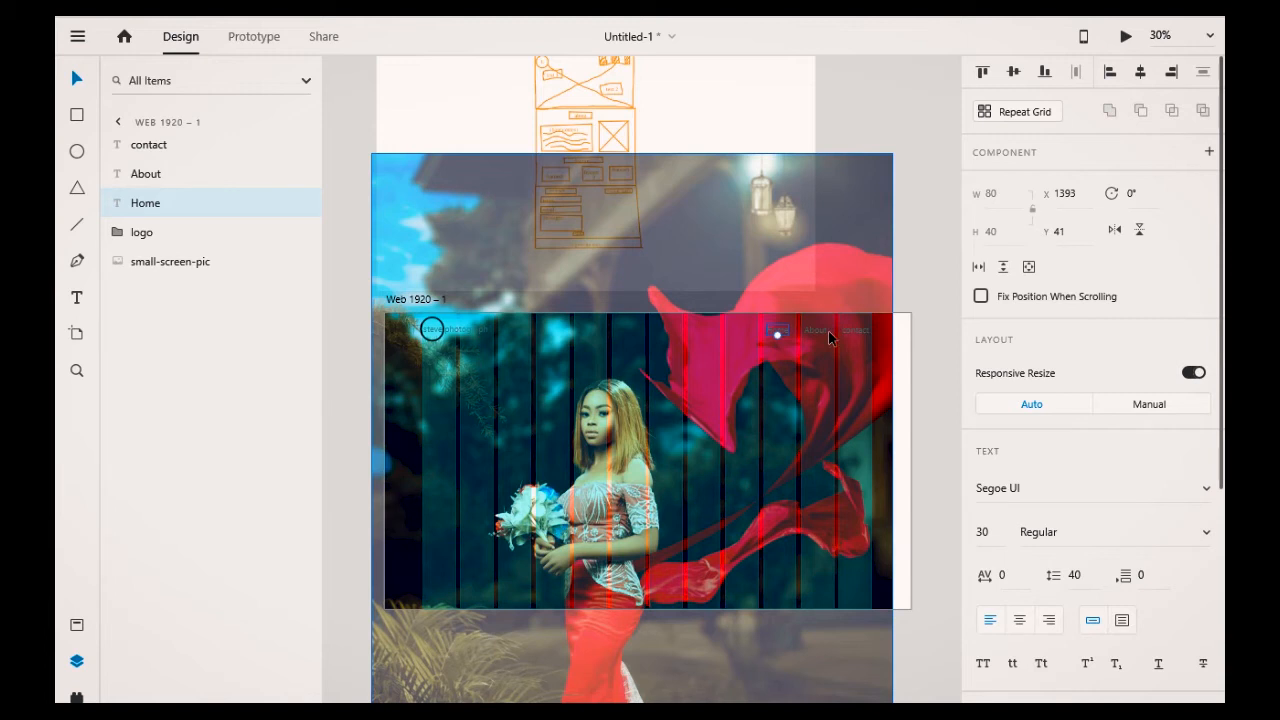
shift+click(829, 337)
shift+click(854, 331)
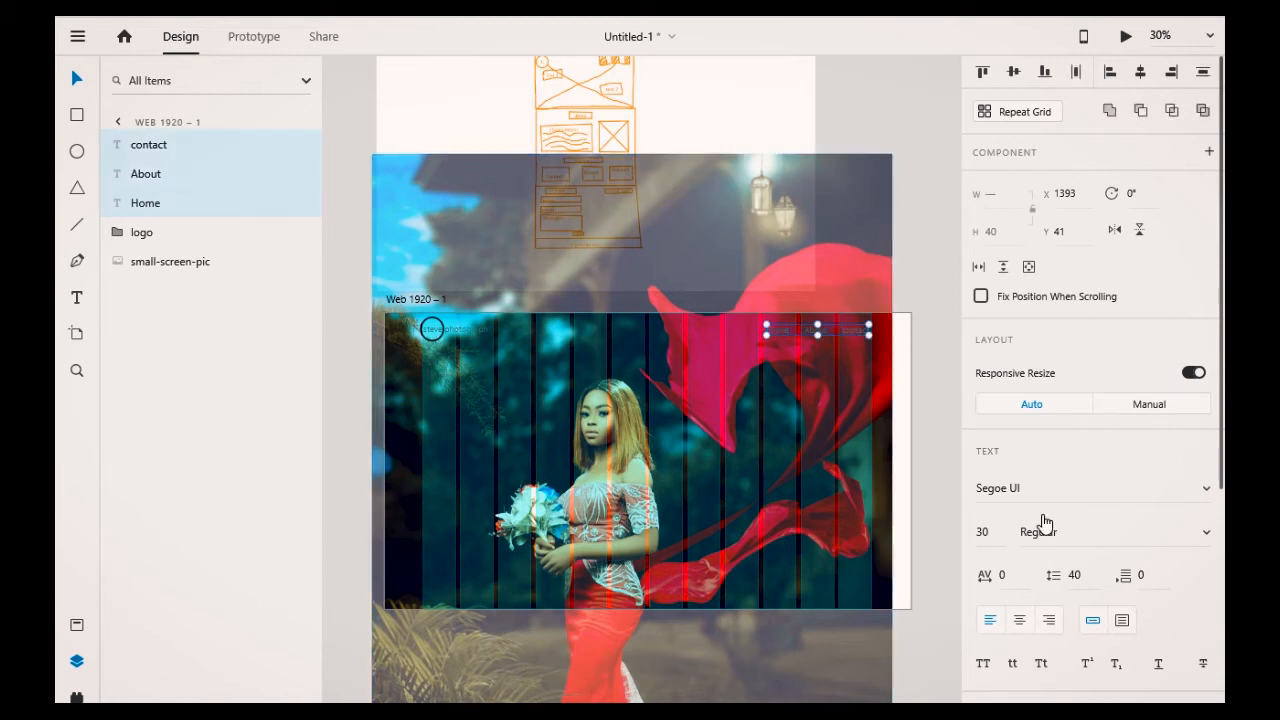
scroll(1043, 521, down, 5)
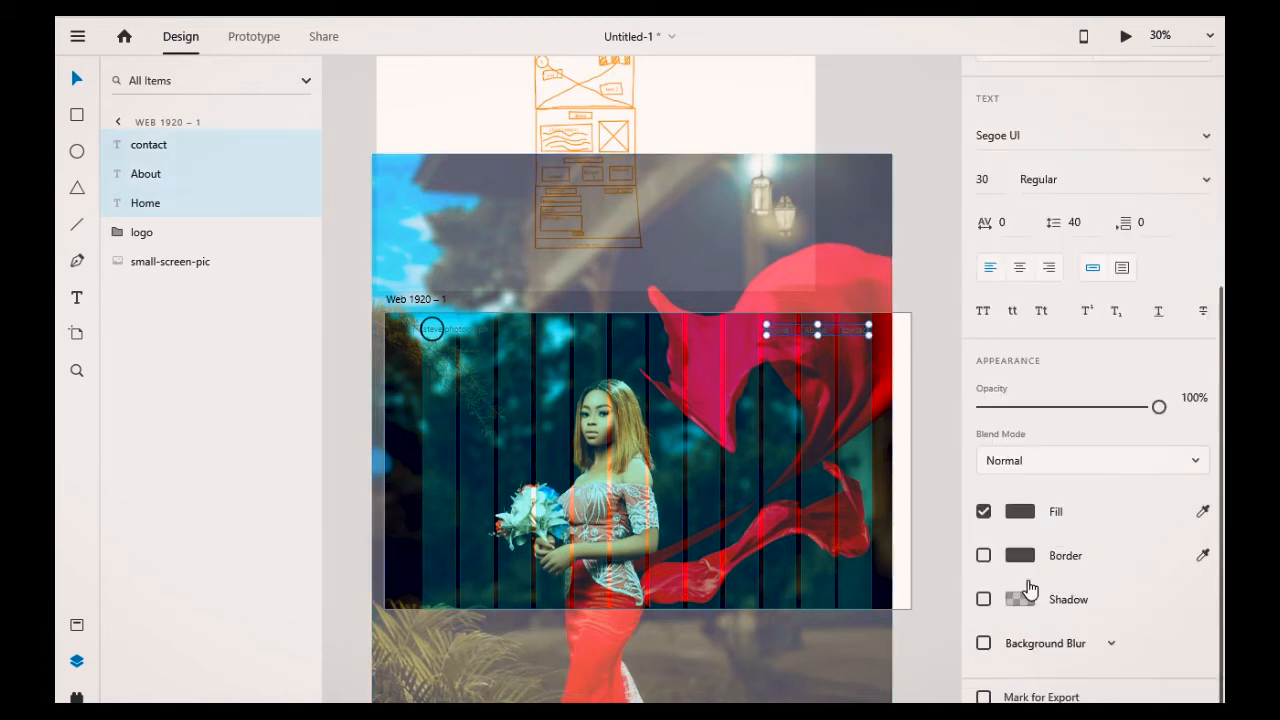
click(1018, 512)
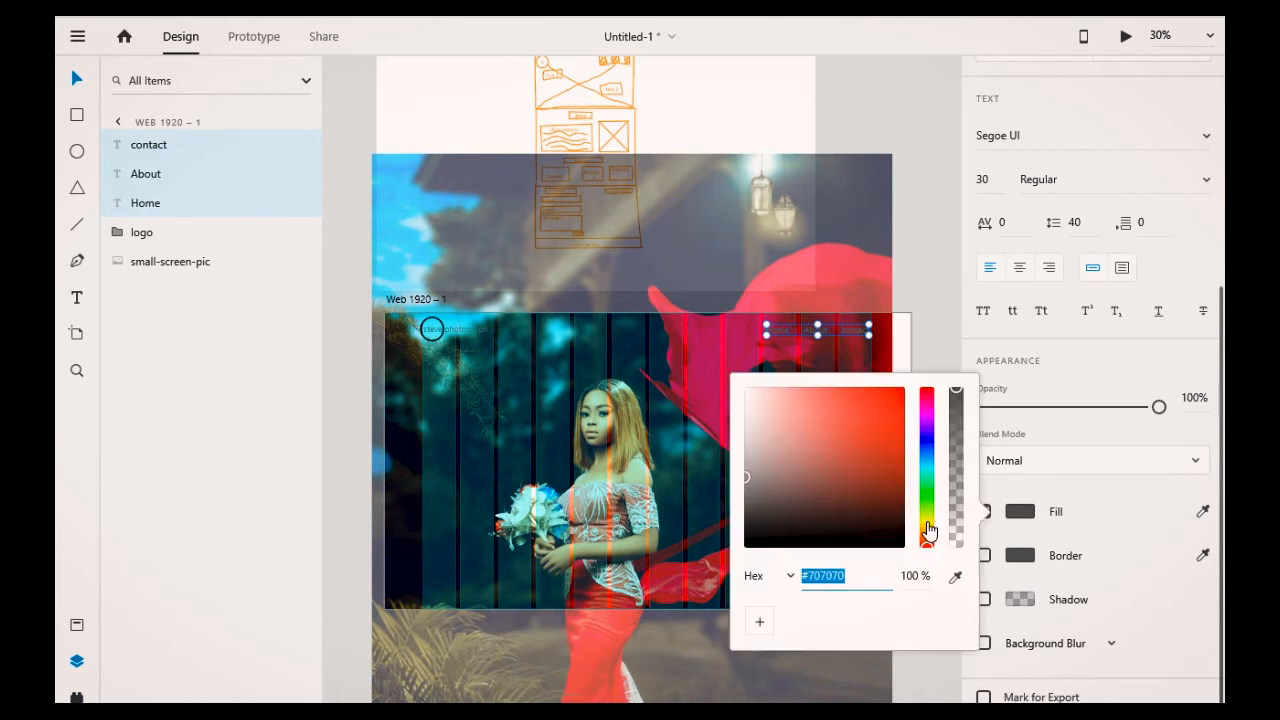
drag(746, 477, 737, 360)
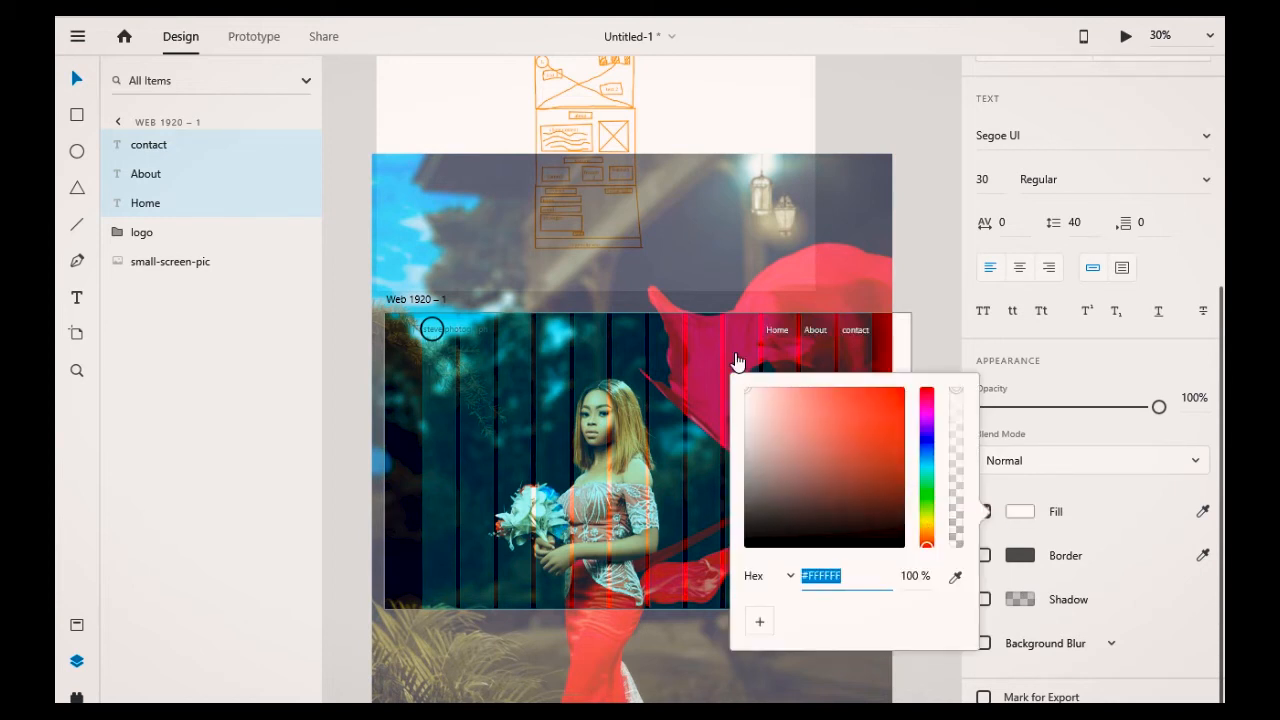
click(694, 351)
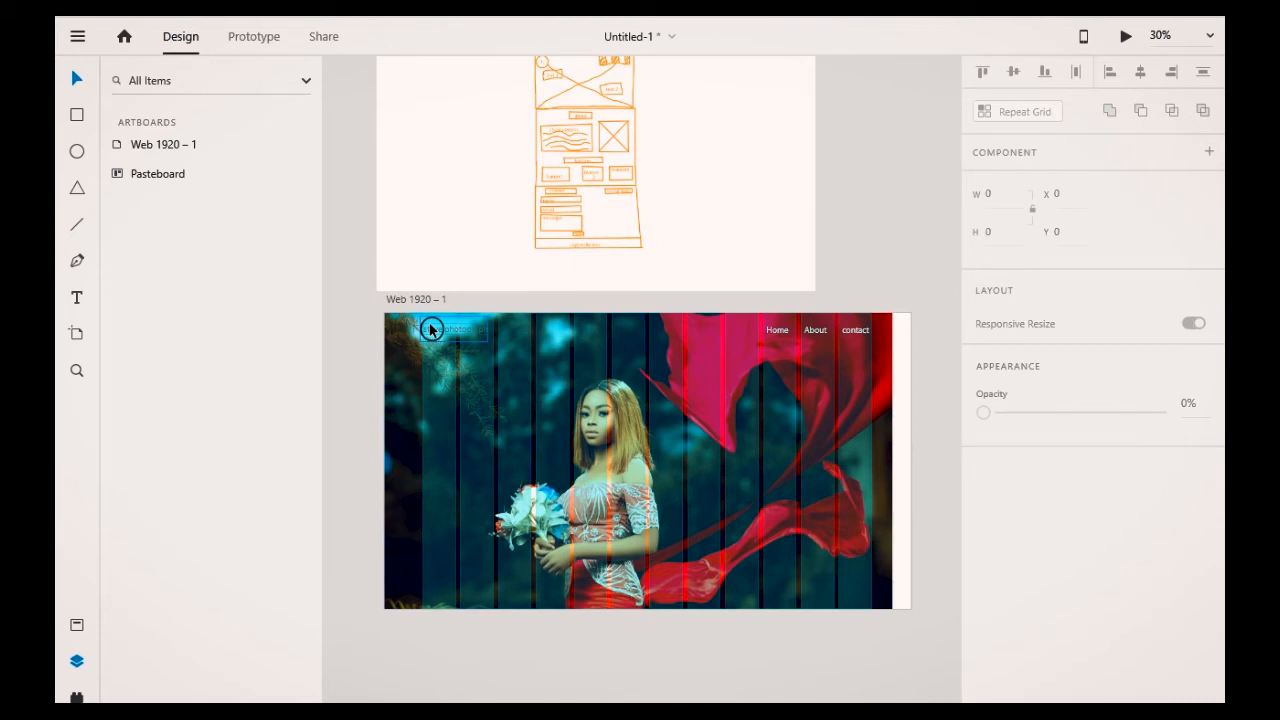
Step: Set the fill of the logo's ellipse and steve photograph text to white #FFFFFF
click(431, 329)
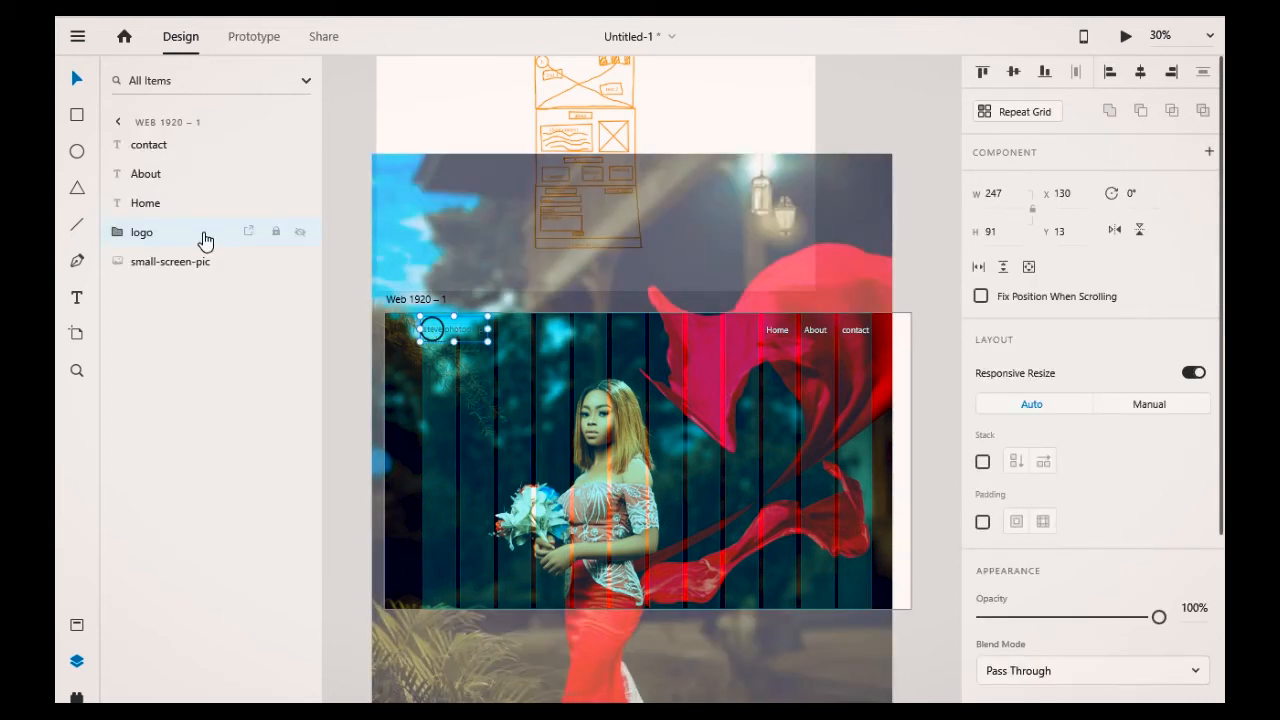
double_click(183, 238)
click(189, 264)
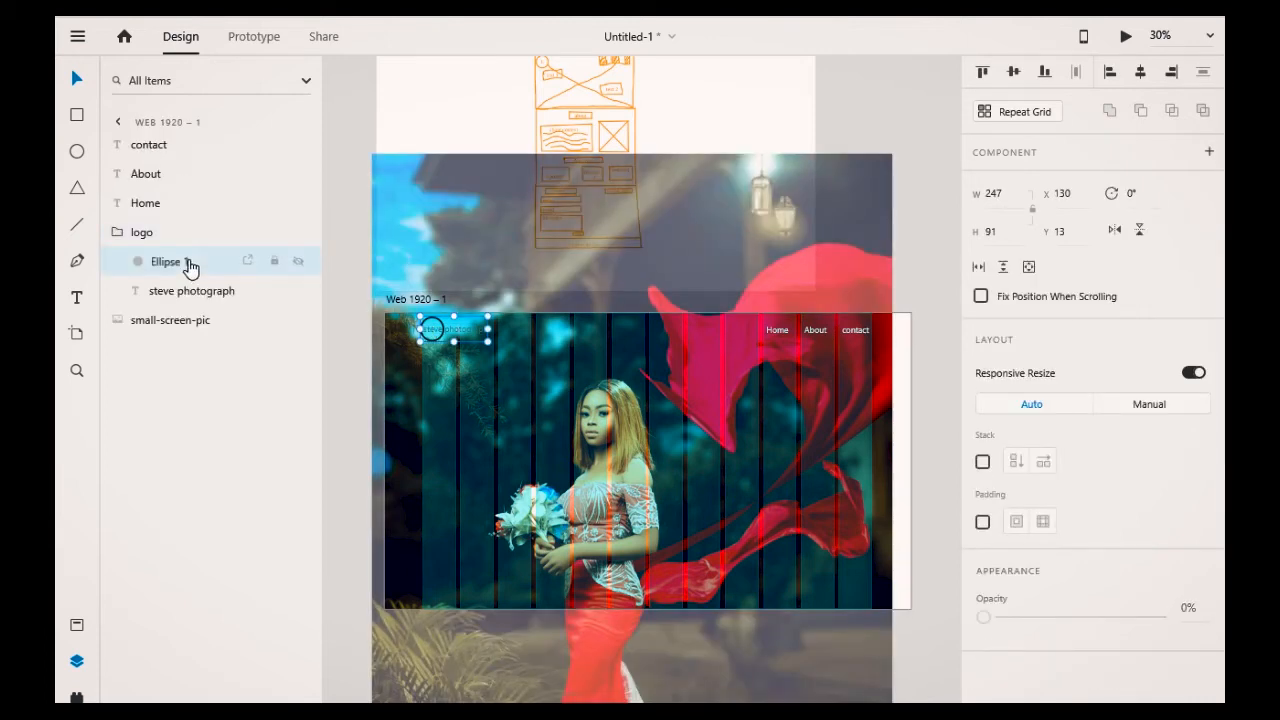
shift+click(181, 298)
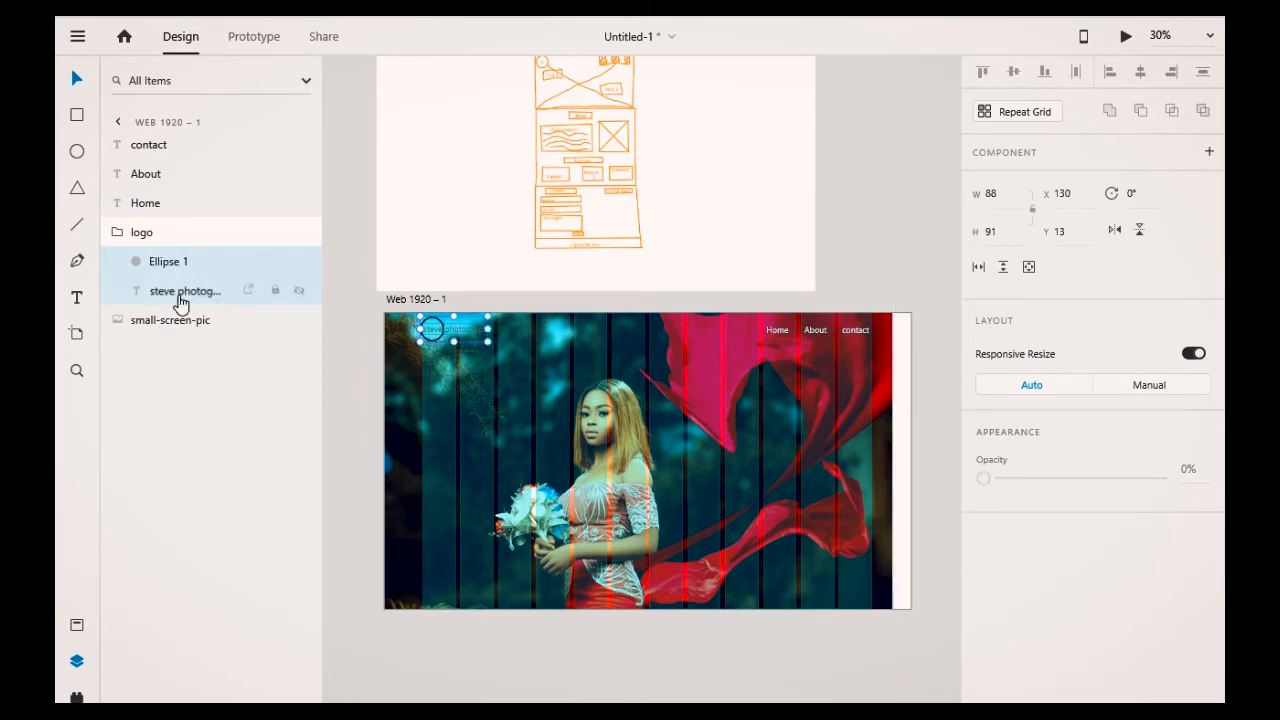
scroll(1040, 630, down, 3)
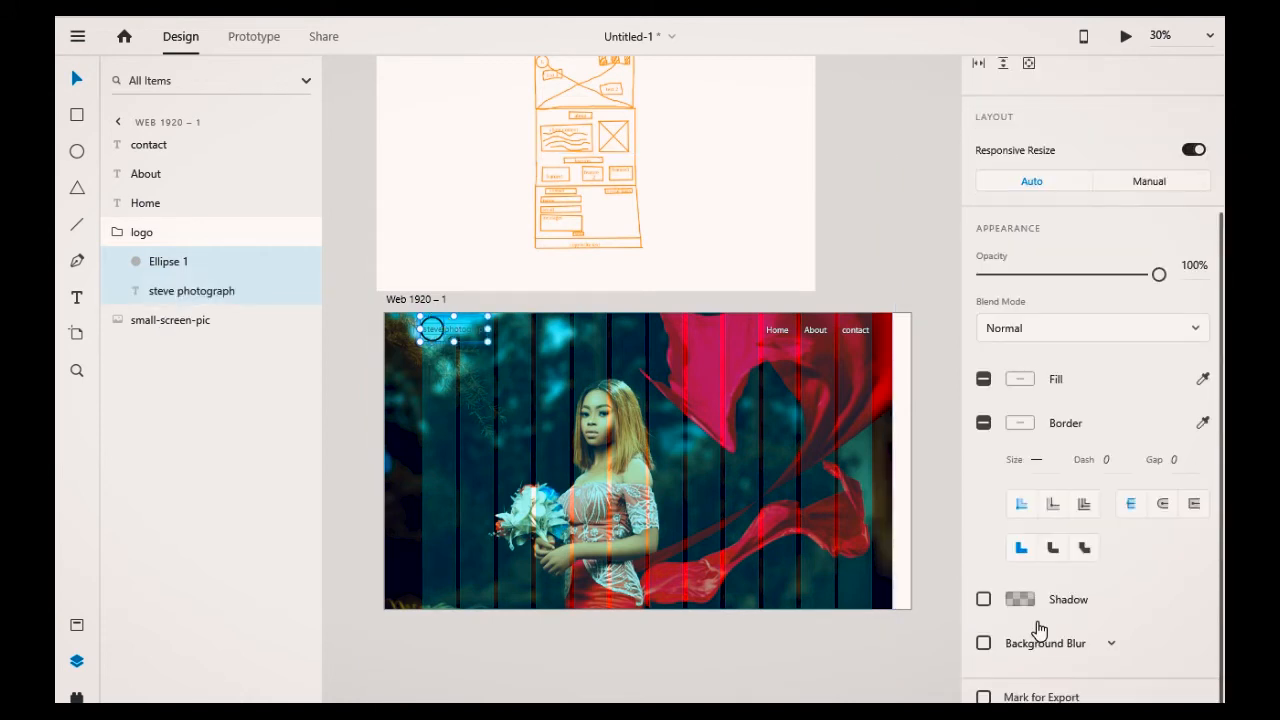
click(1021, 380)
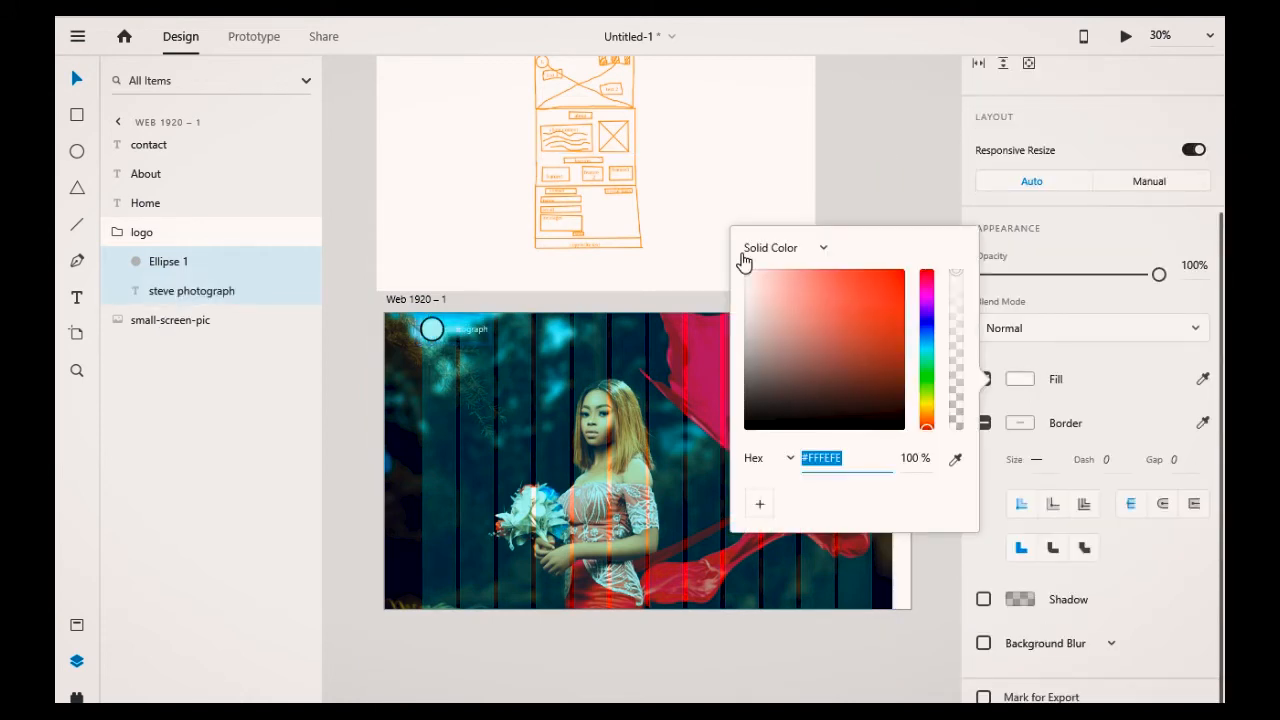
drag(744, 262, 749, 266)
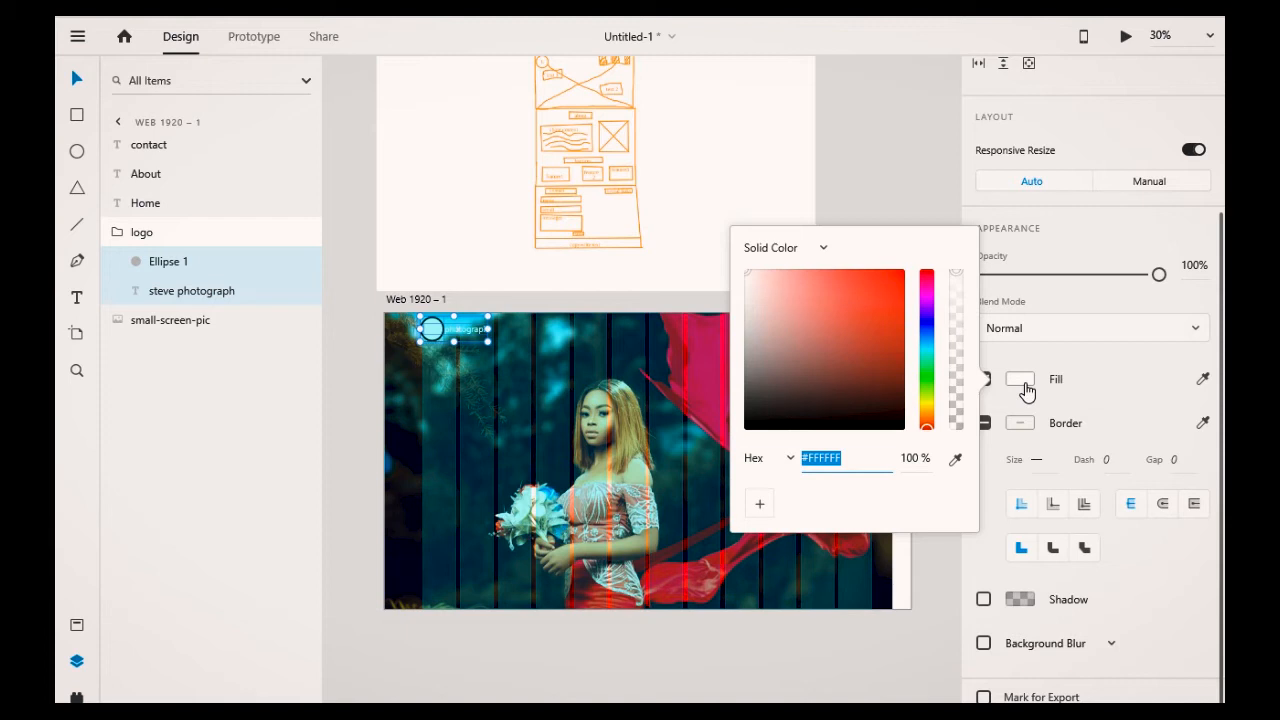
click(1027, 390)
Step: Remove the logo ellipse's fill and change its border colour to white, leaving an outlined circle
click(184, 262)
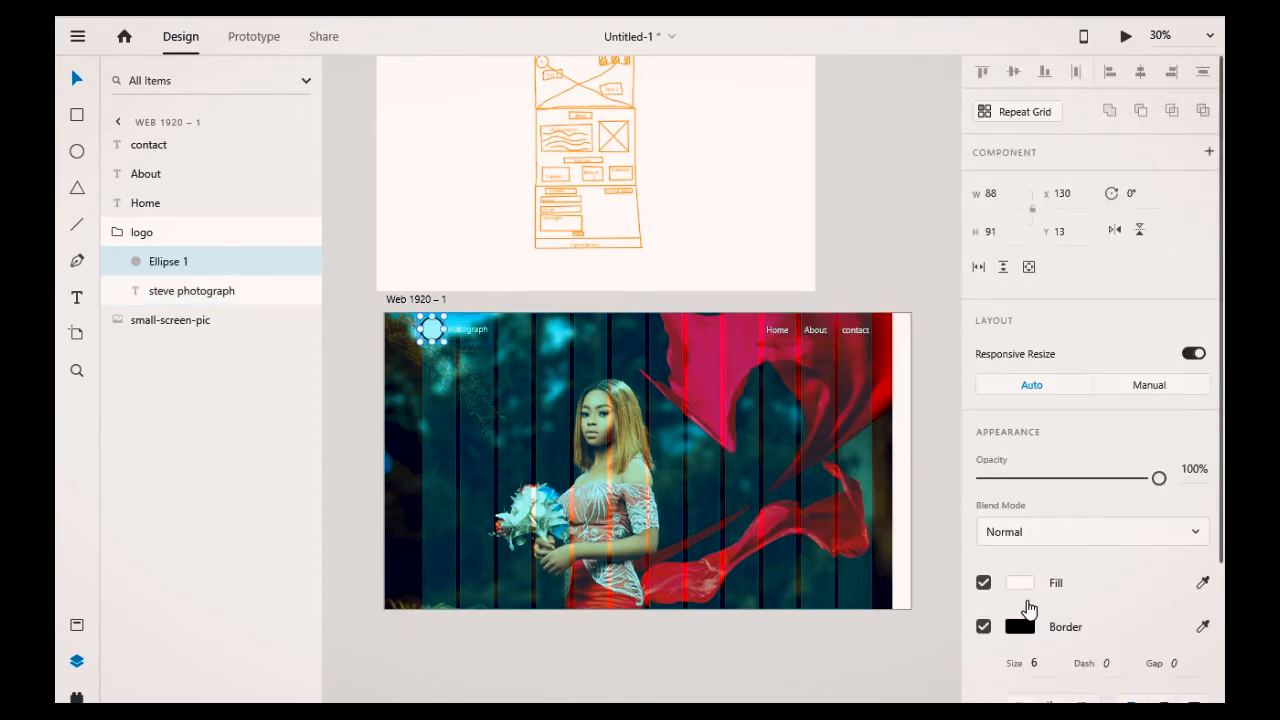
click(1019, 583)
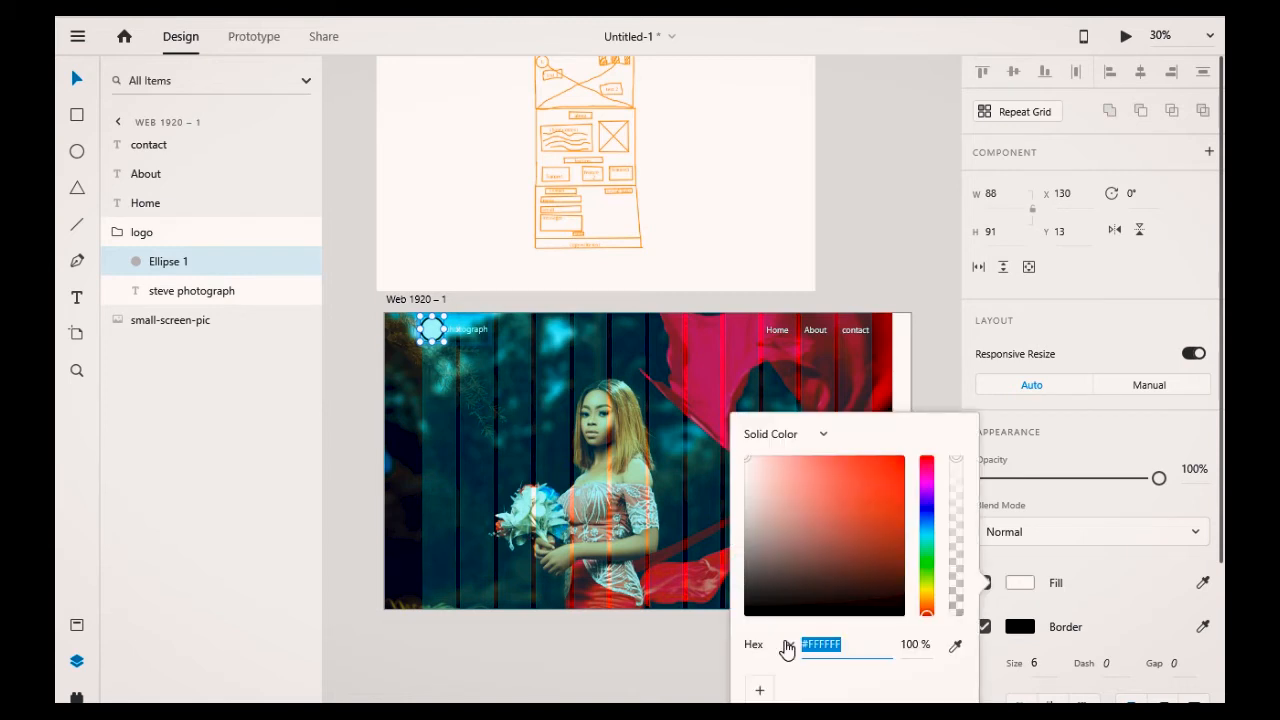
click(983, 592)
click(983, 586)
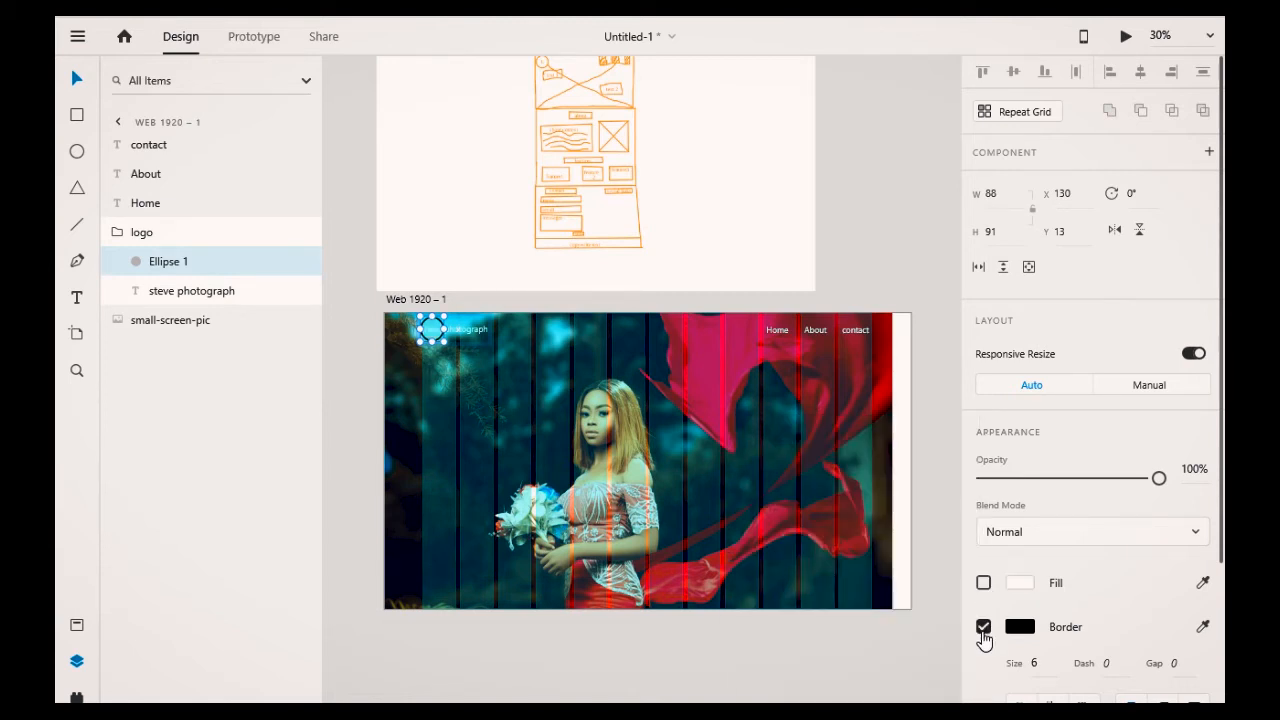
click(1017, 628)
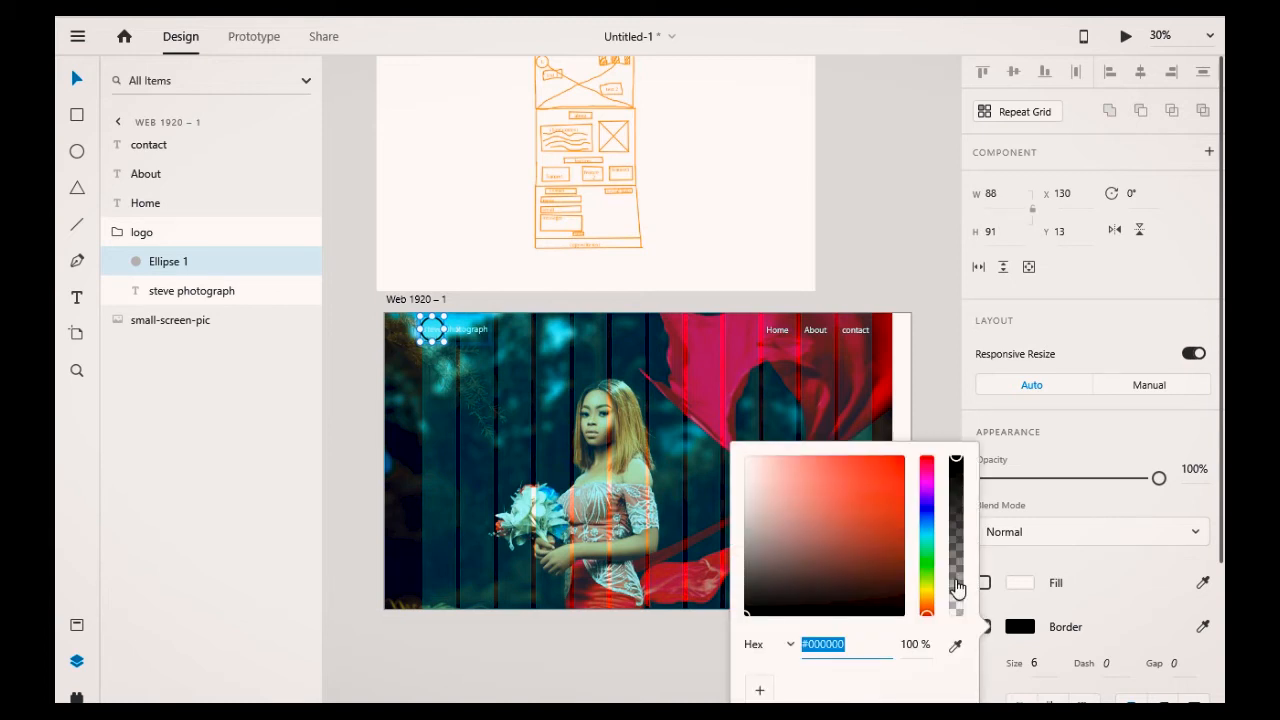
drag(845, 556, 728, 419)
click(918, 197)
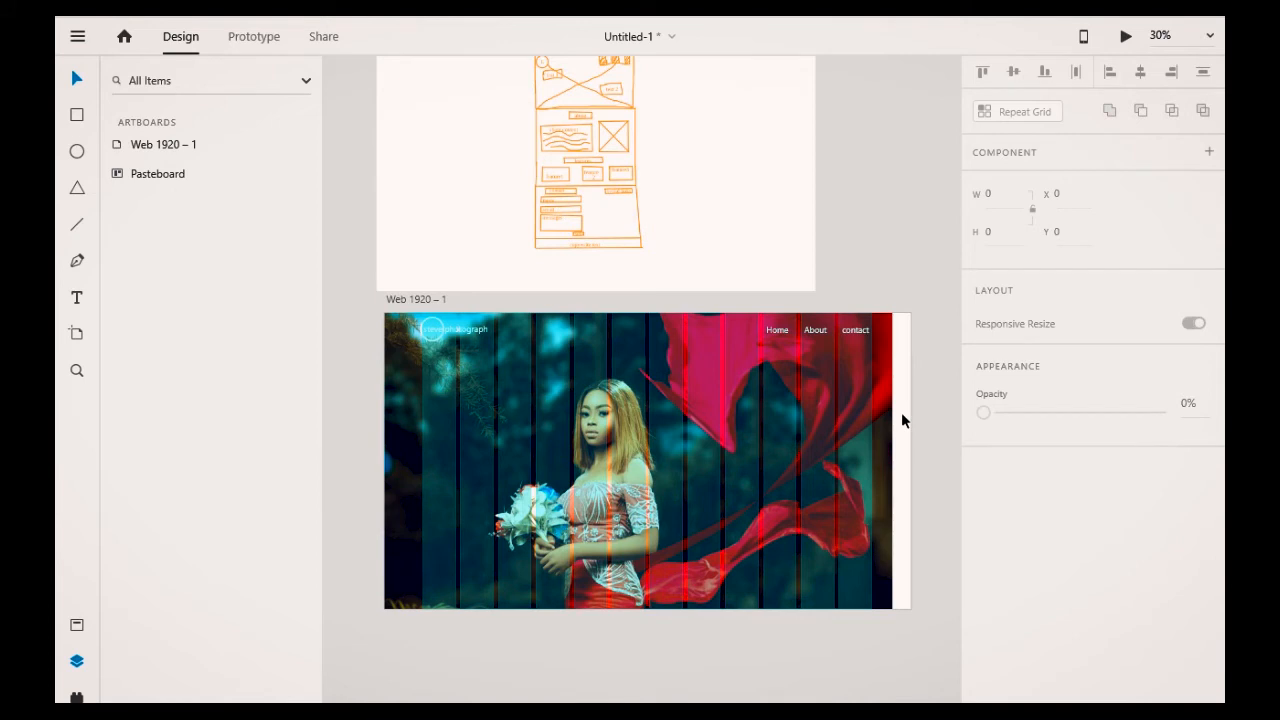
Step: Turn off the layout grid on the Web 1920 – 1 artboard
click(410, 301)
scroll(1141, 550, down, 3)
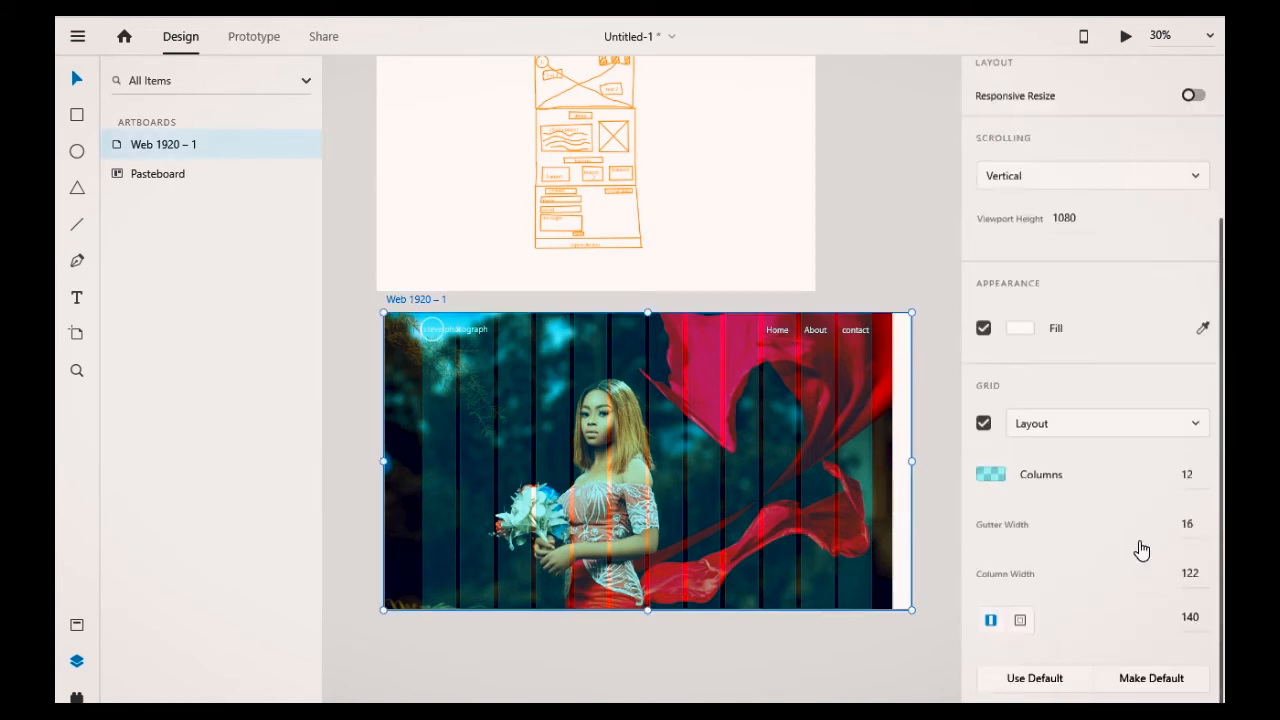
click(984, 419)
click(947, 320)
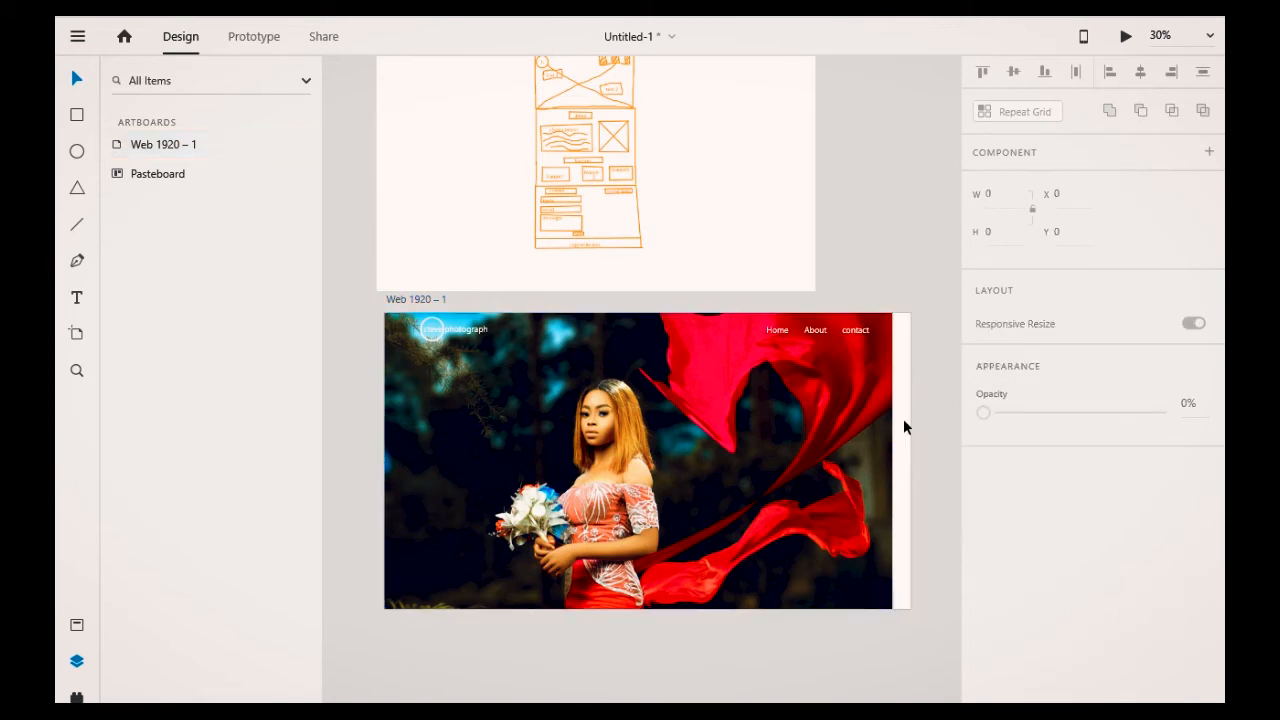
Step: Stretch the background image's right edge to the artboard's right edge, about 1966 wide
click(893, 429)
drag(892, 491, 910, 491)
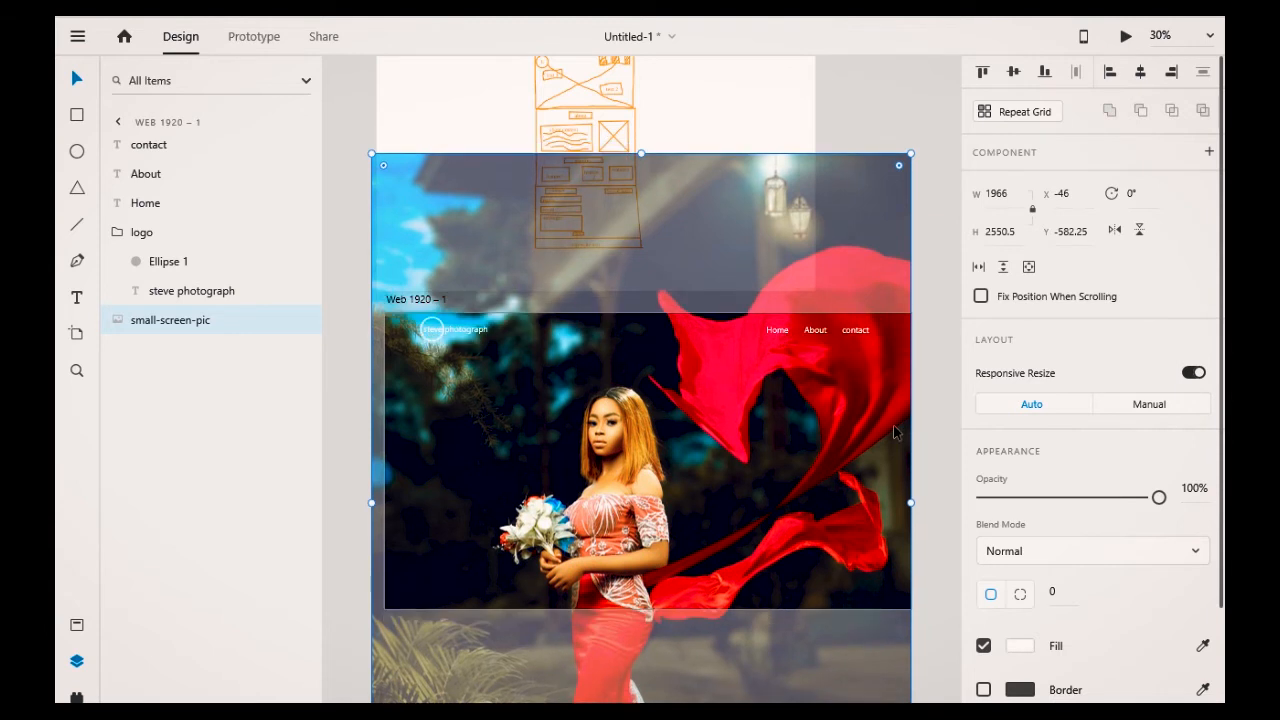
click(940, 353)
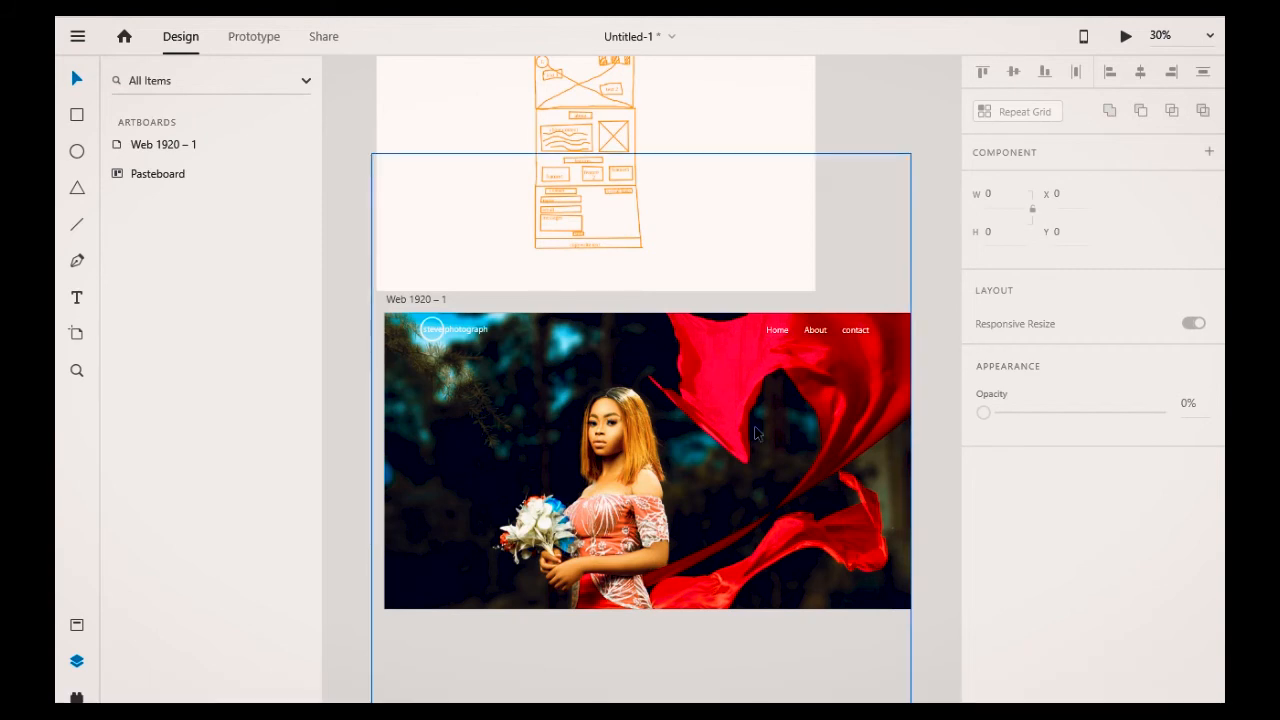
Step: Nudge the background image left and up so it fully covers the artboard again
click(528, 432)
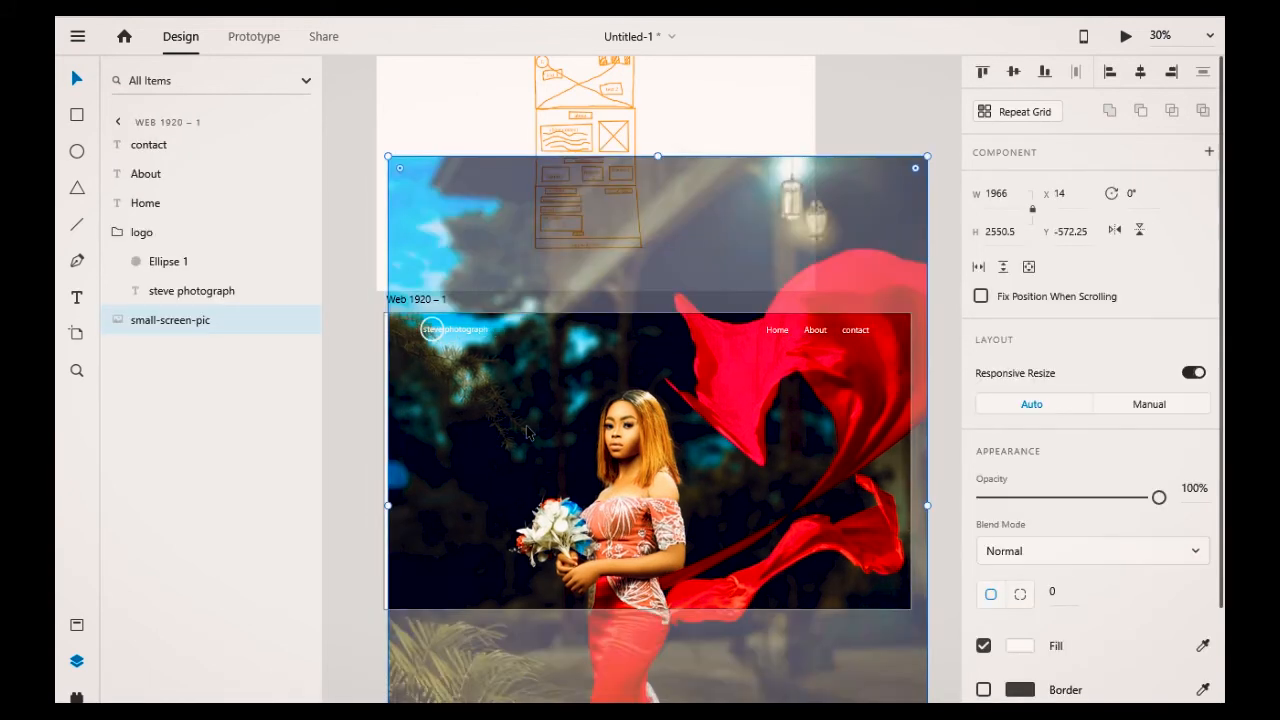
key(shift+Left)
key(shift+Left)
key(shift+Left)
key(shift+Left)
key(shift+Left)
key(shift+Left)
key(shift+Up)
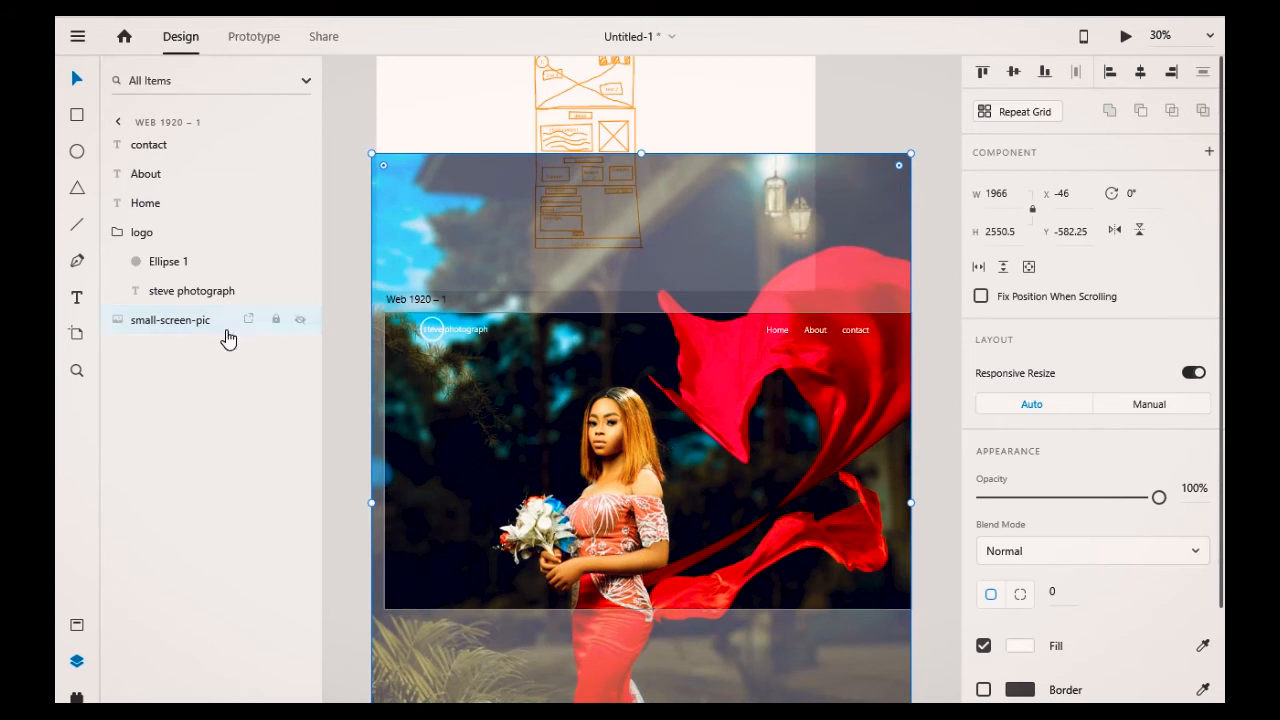
Step: Lock the small-screen-pic background layer and the logo group
click(276, 320)
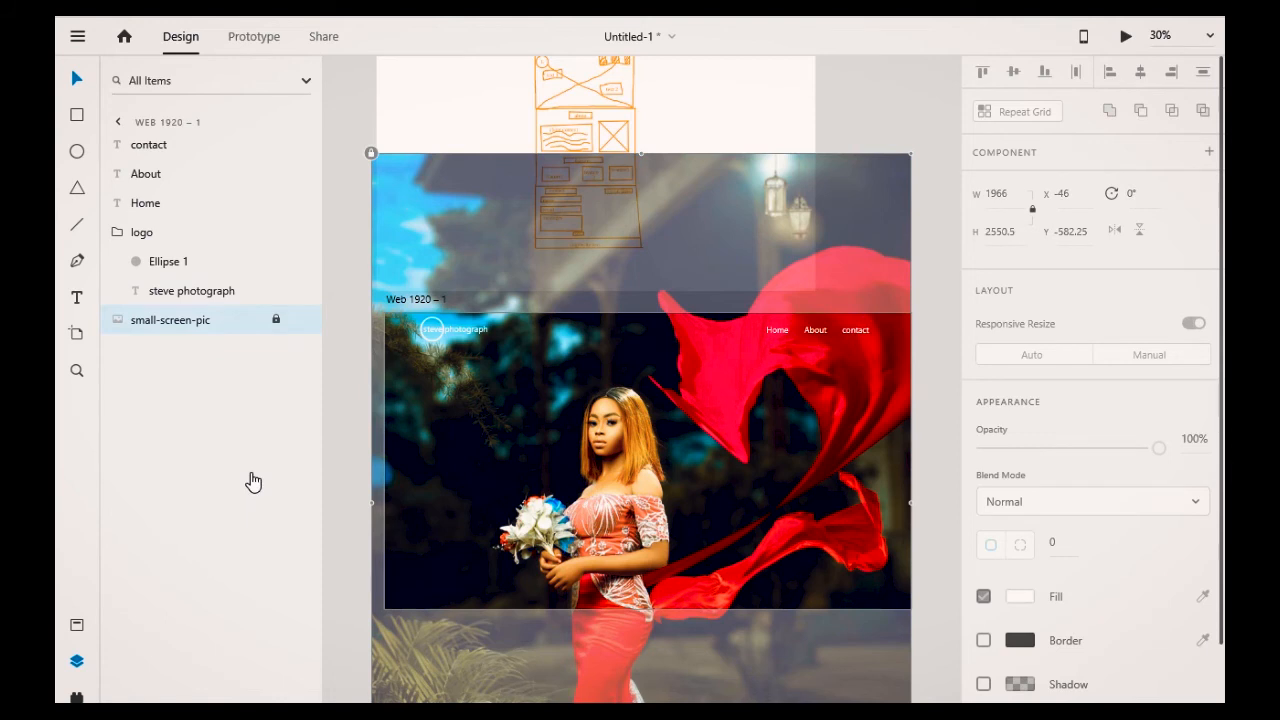
click(253, 482)
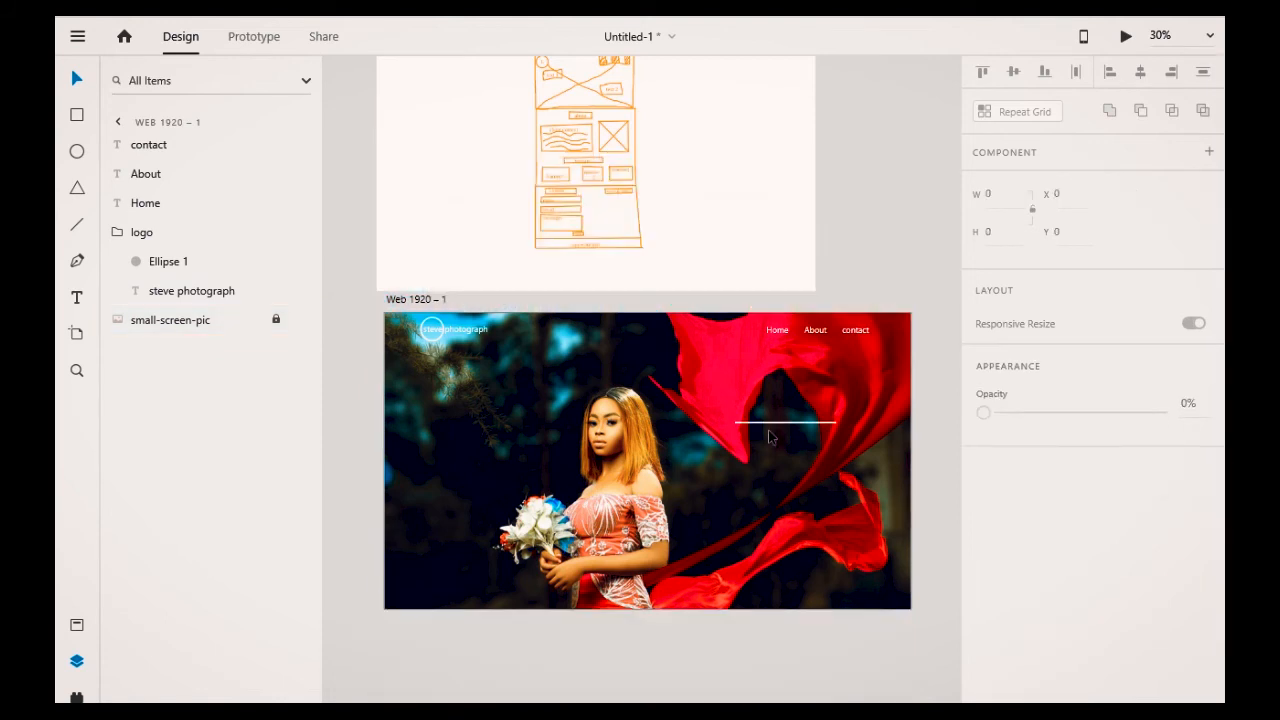
click(933, 138)
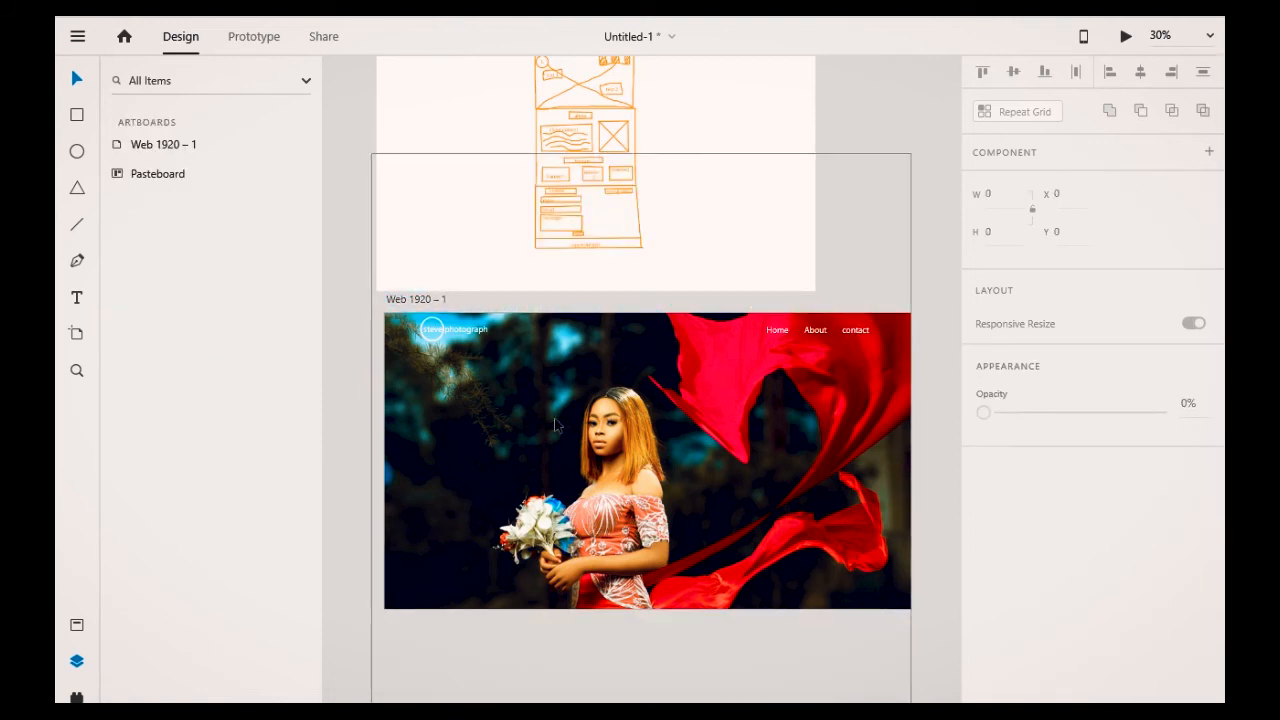
click(464, 337)
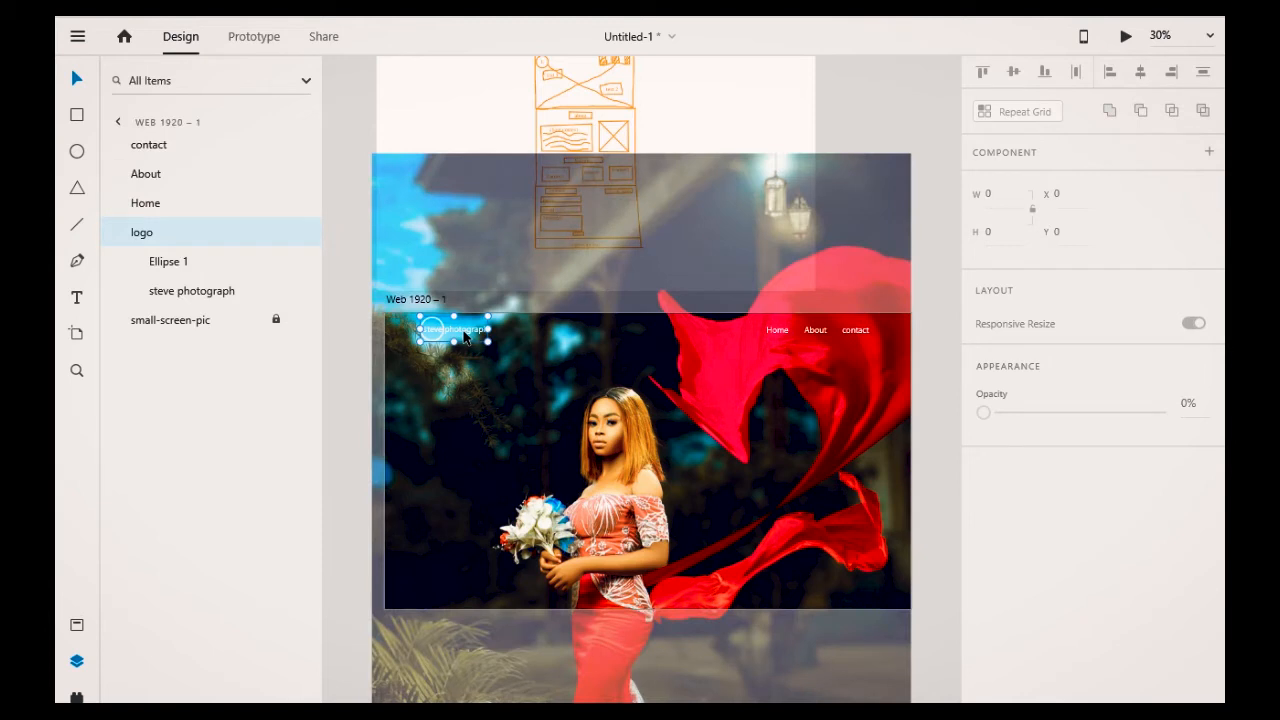
click(276, 231)
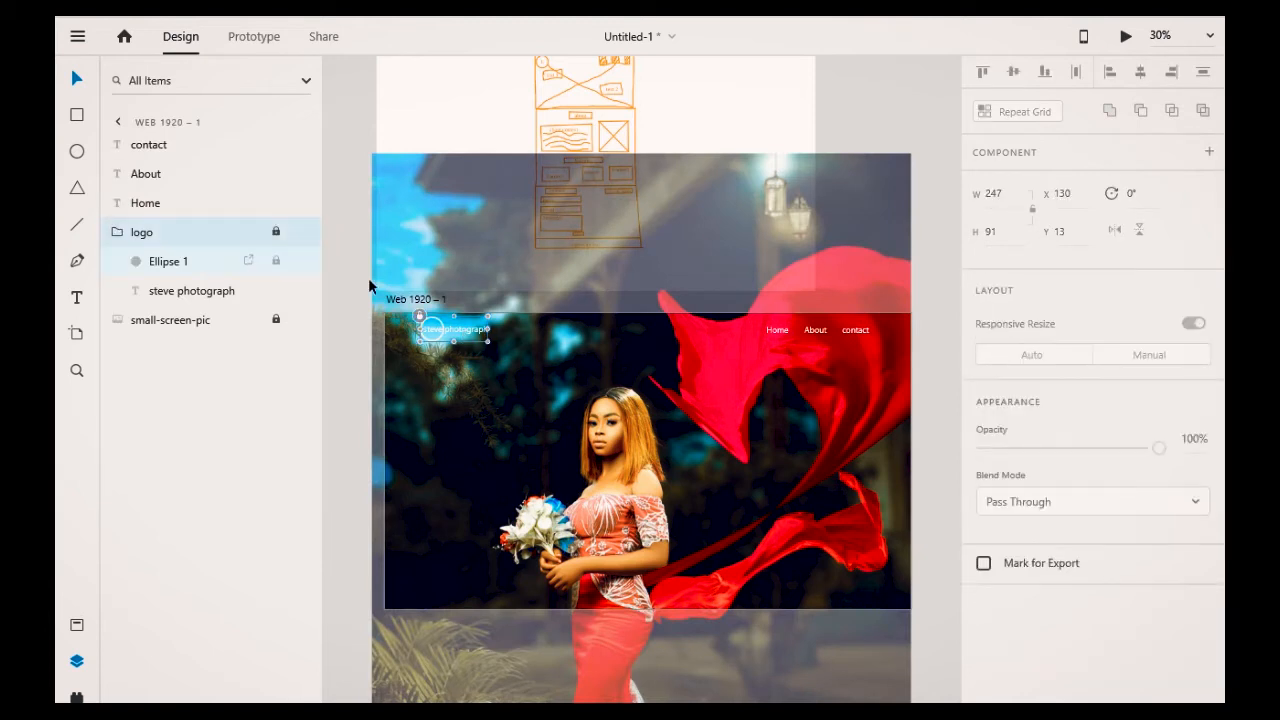
click(838, 277)
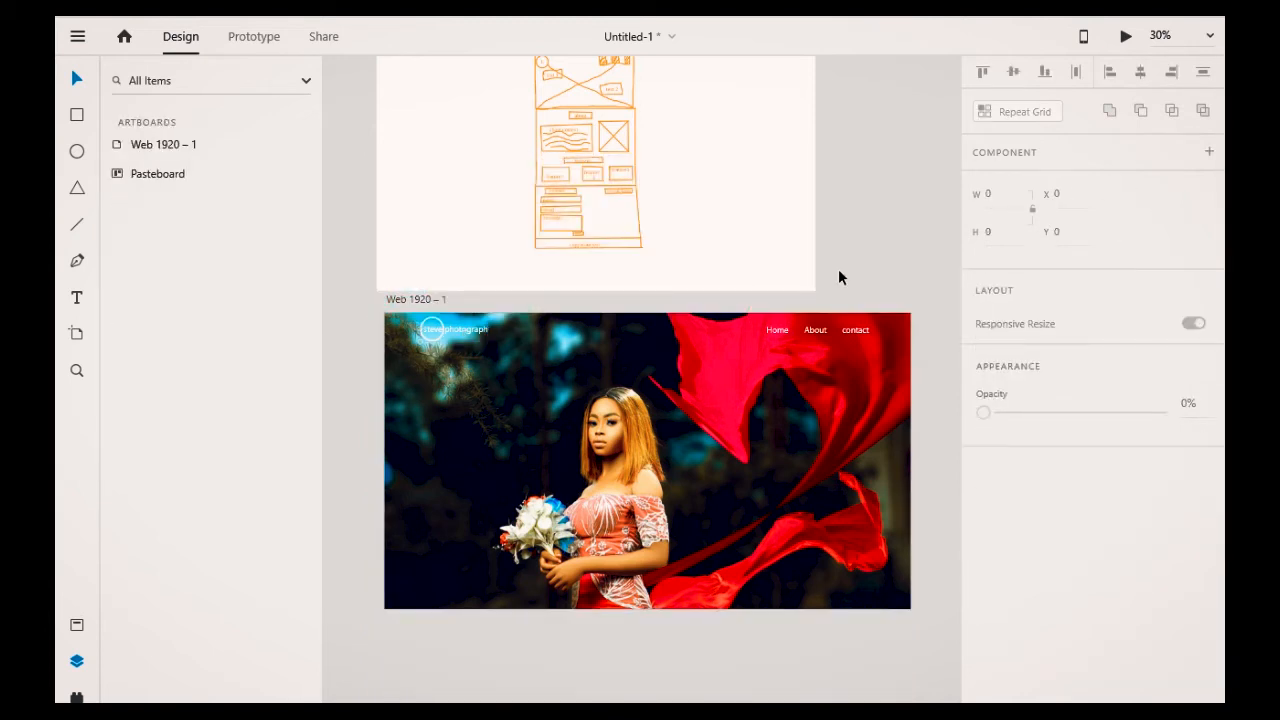
Step: Group the Home, About and contact labels, name the group nav, and lock it
click(784, 333)
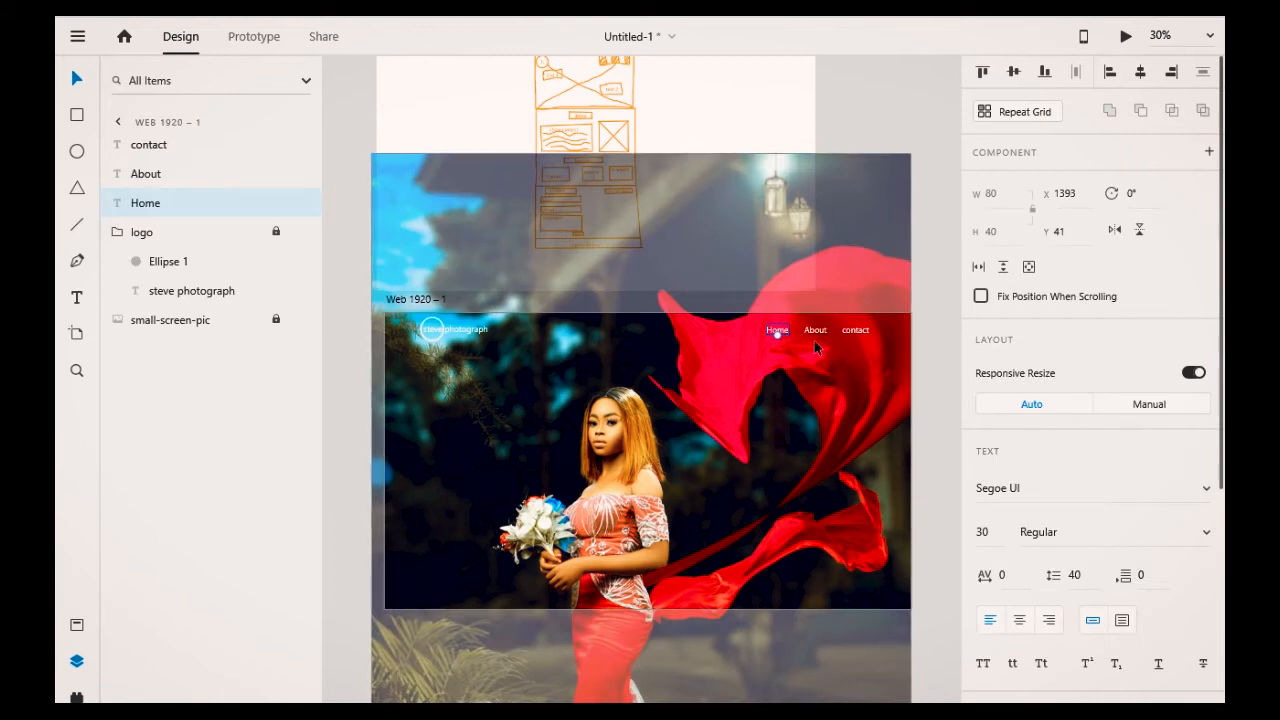
shift+click(816, 331)
shift+click(855, 331)
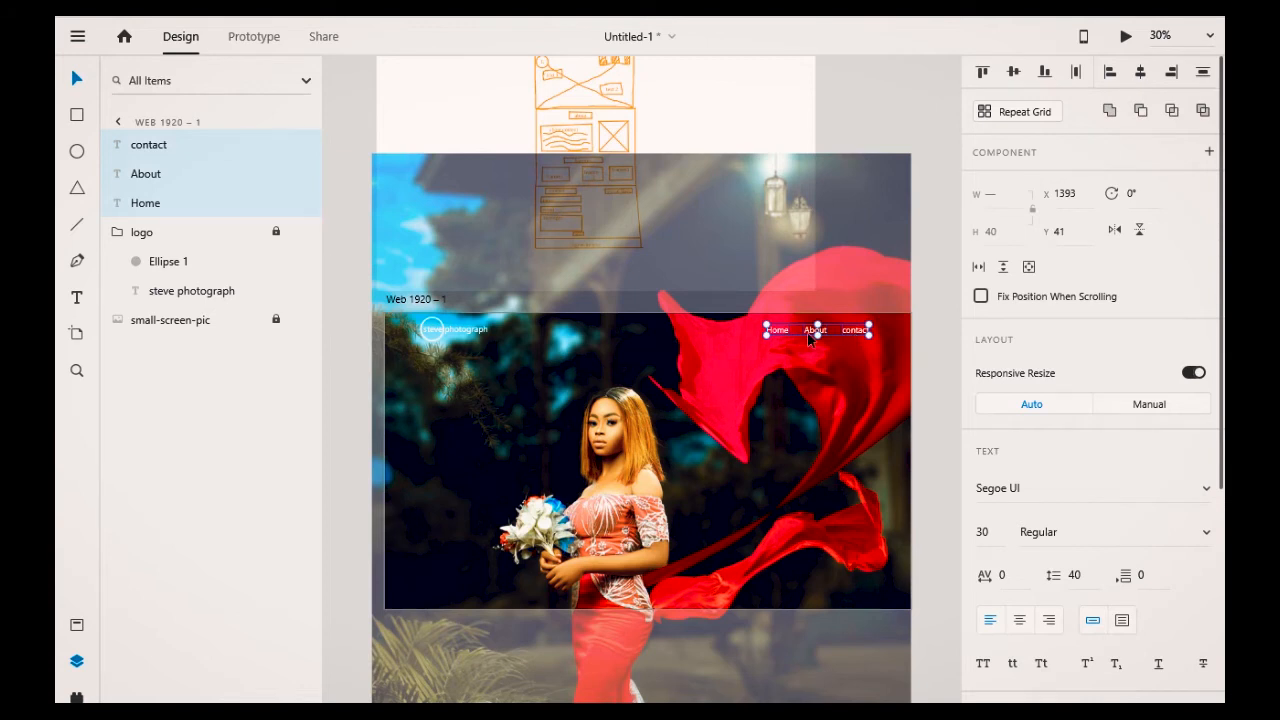
key(ctrl+g)
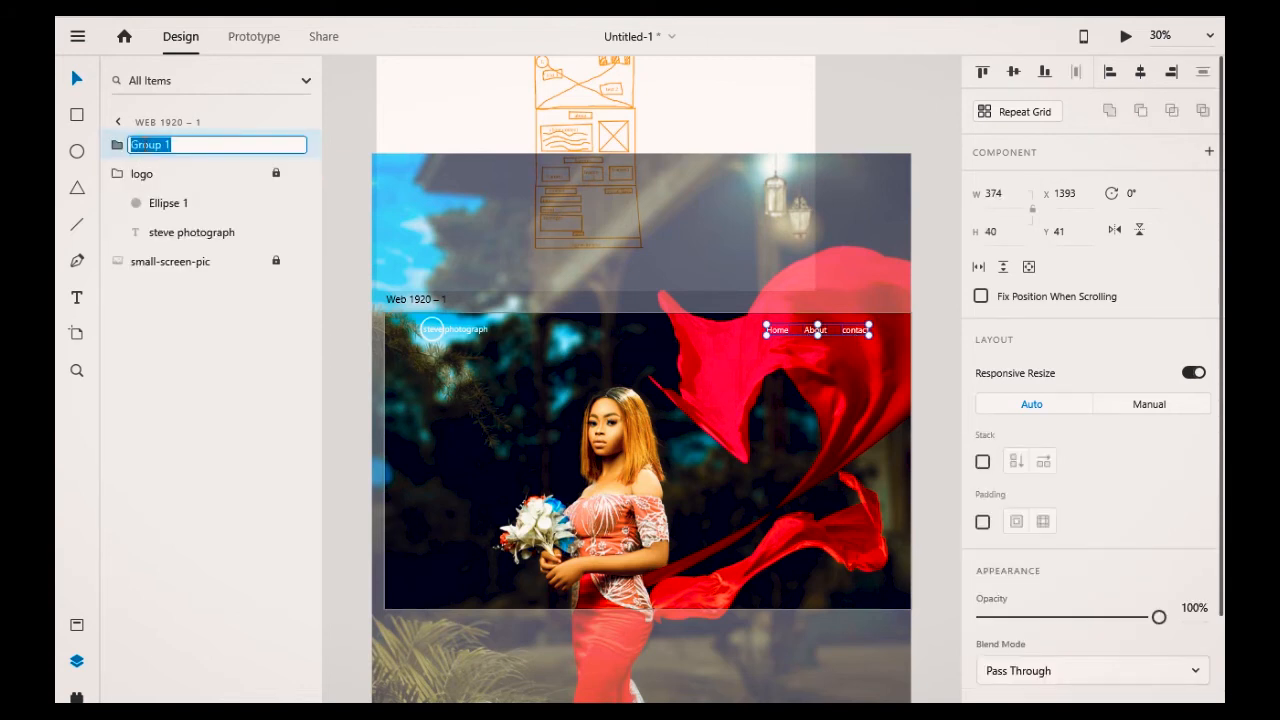
text(nav)
key(Return)
mouse_move(272, 156)
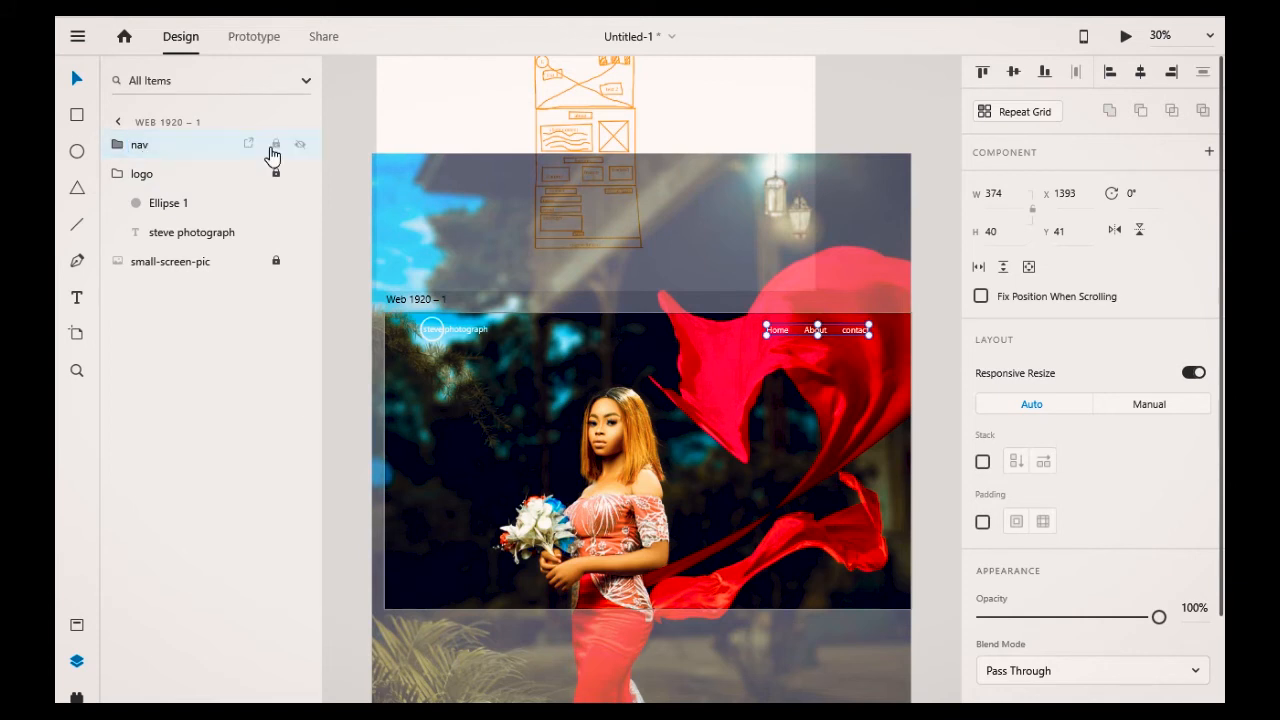
click(275, 145)
click(863, 286)
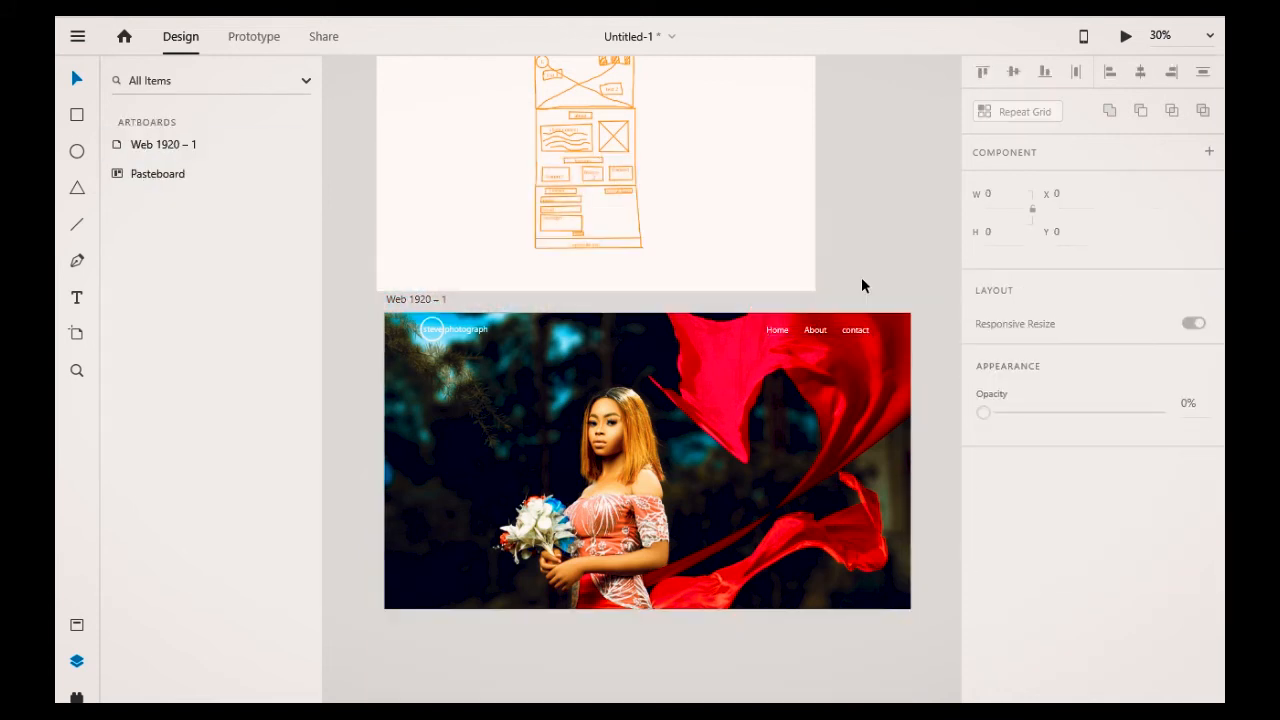
click(622, 323)
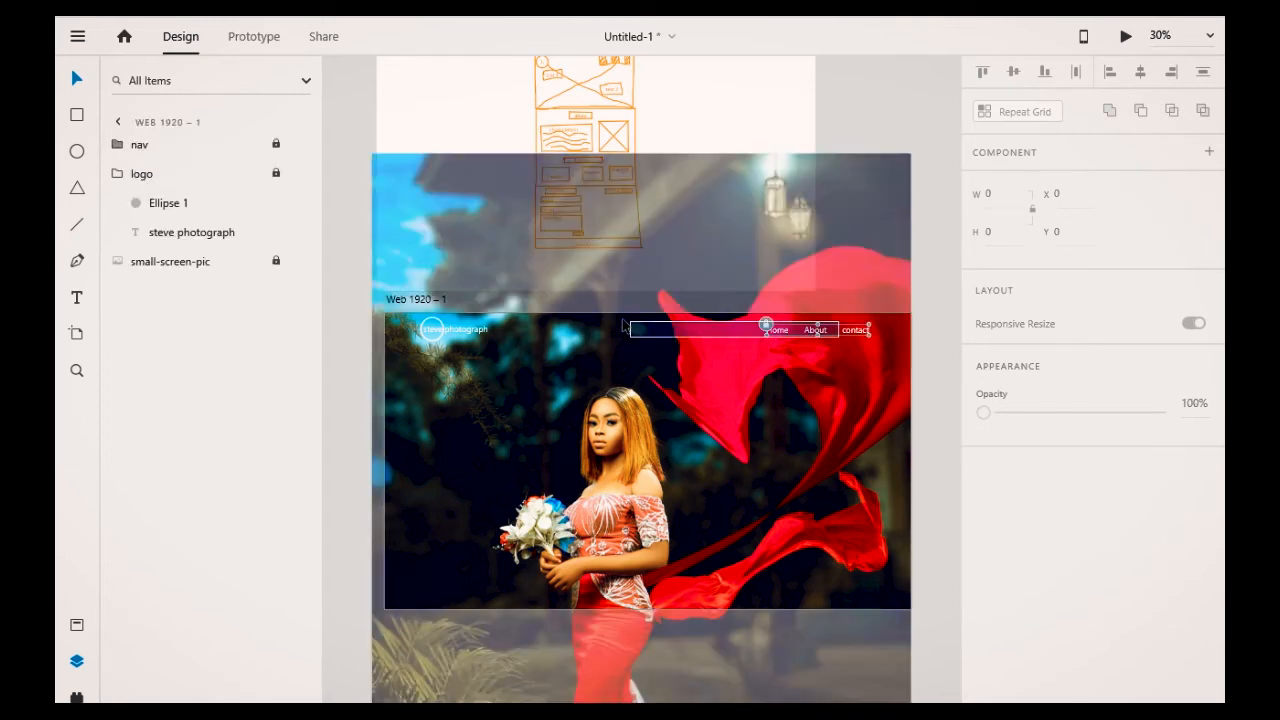
click(681, 441)
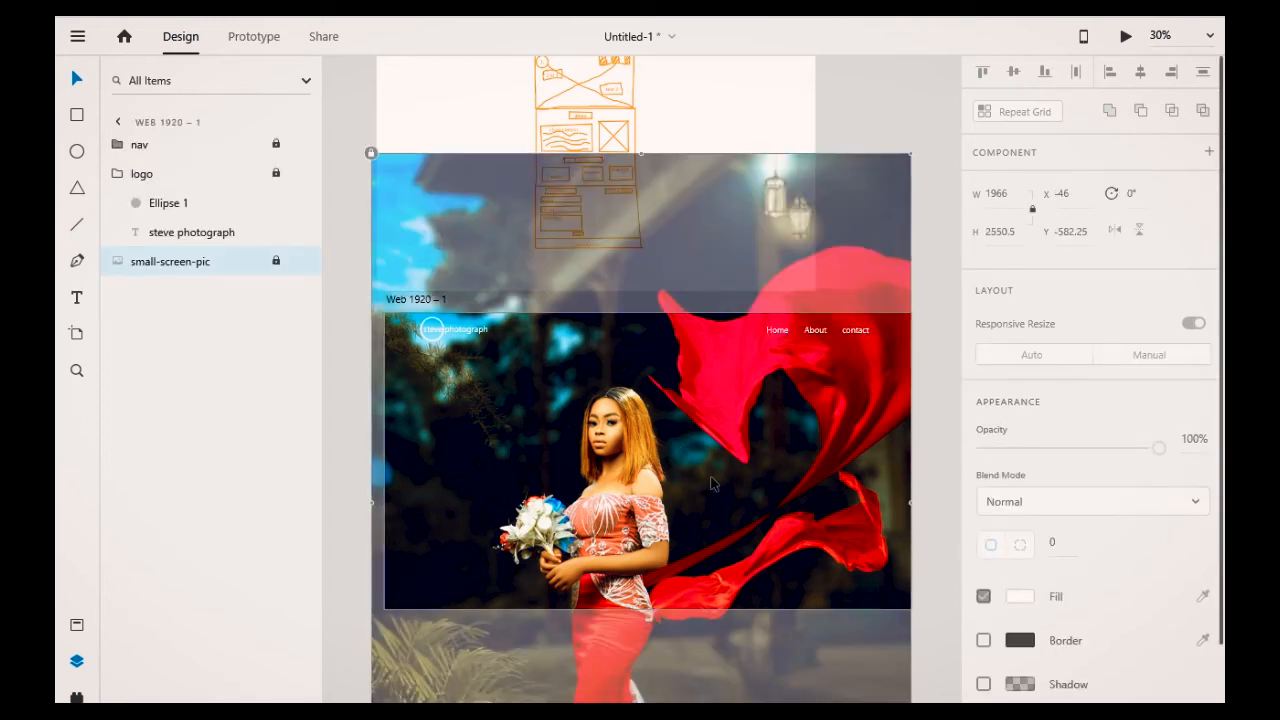
click(418, 654)
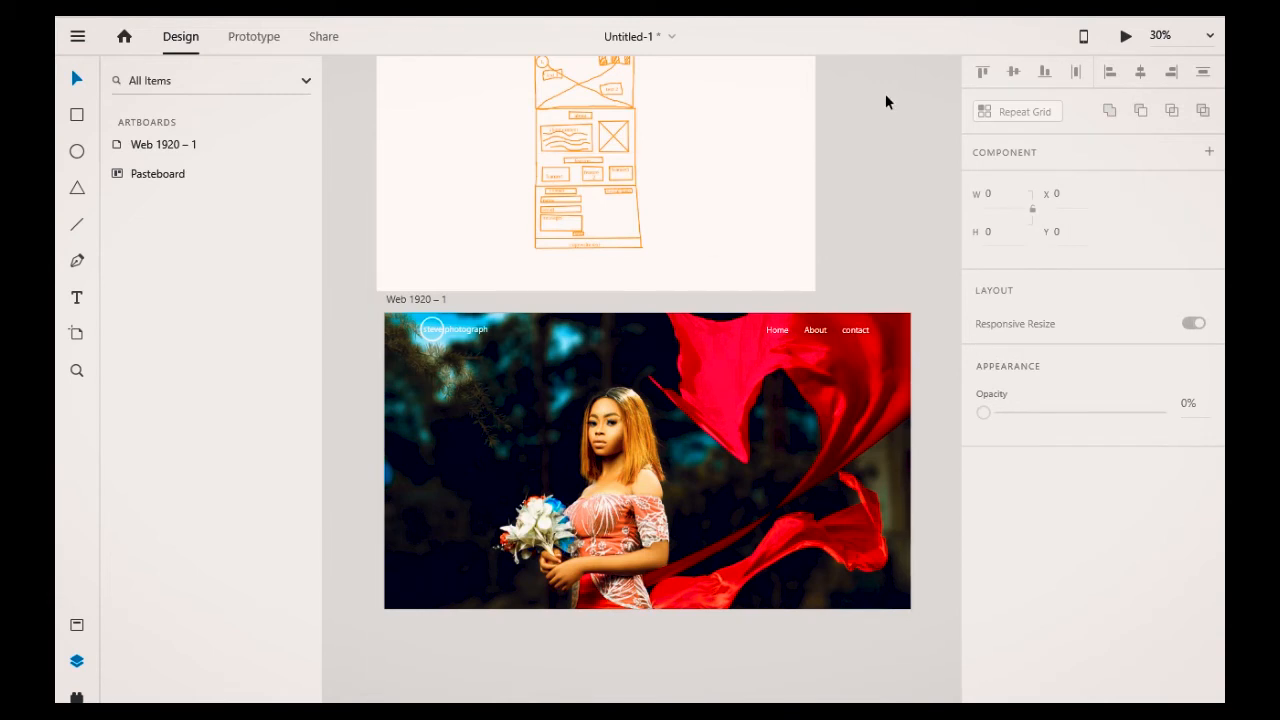
Step: Add a text line reading Gracious steve on the left side of the hero image
click(78, 297)
click(444, 445)
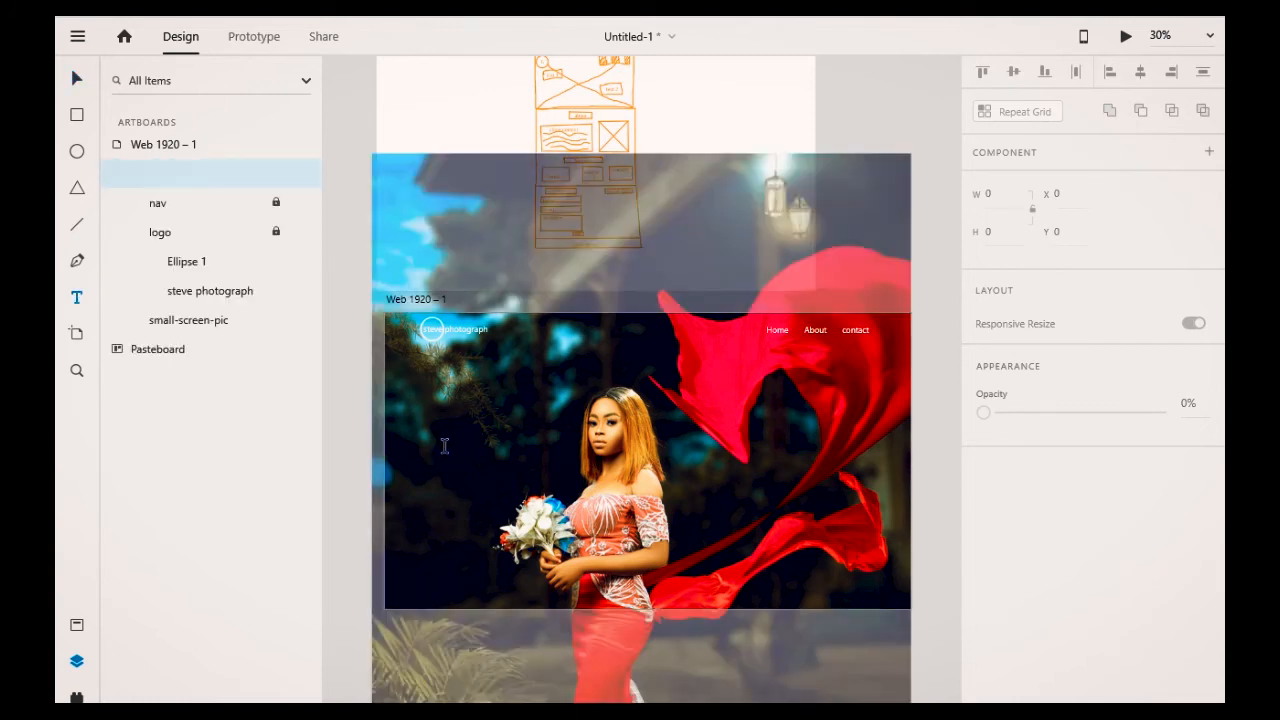
text(gr)
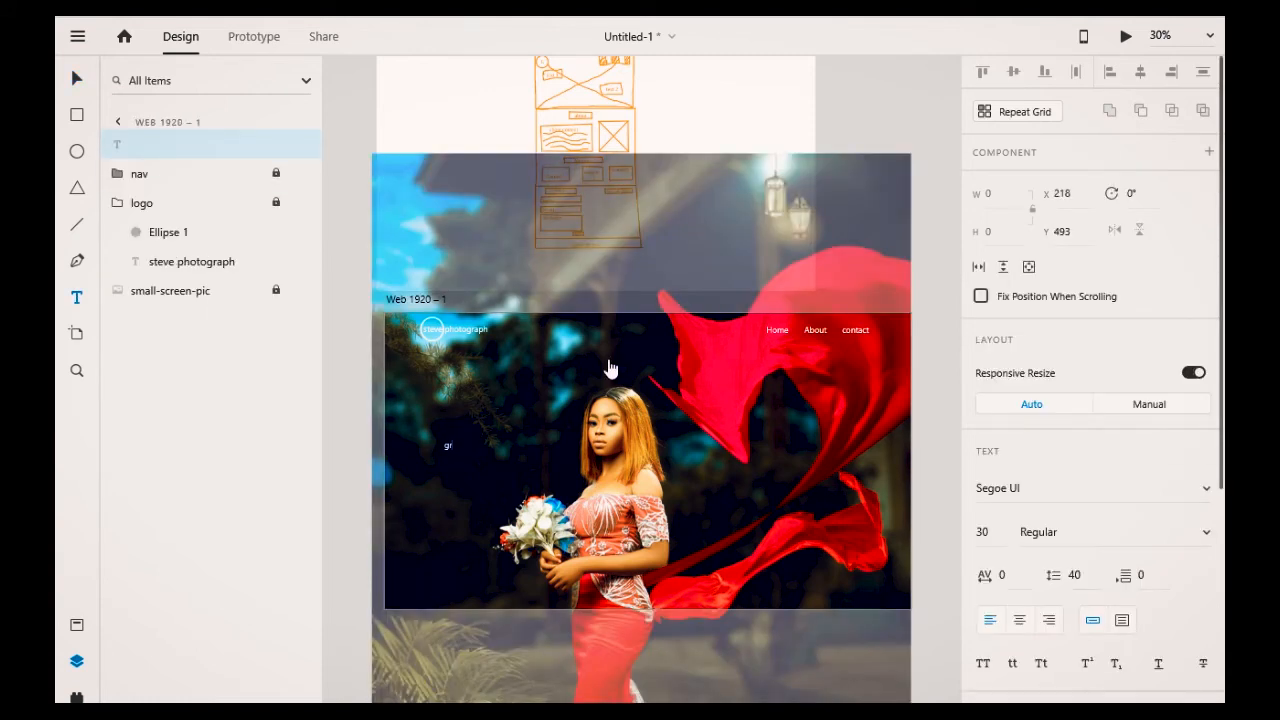
text(a)
key(BackSpace)
key(BackSpace)
text(Gracious steve)
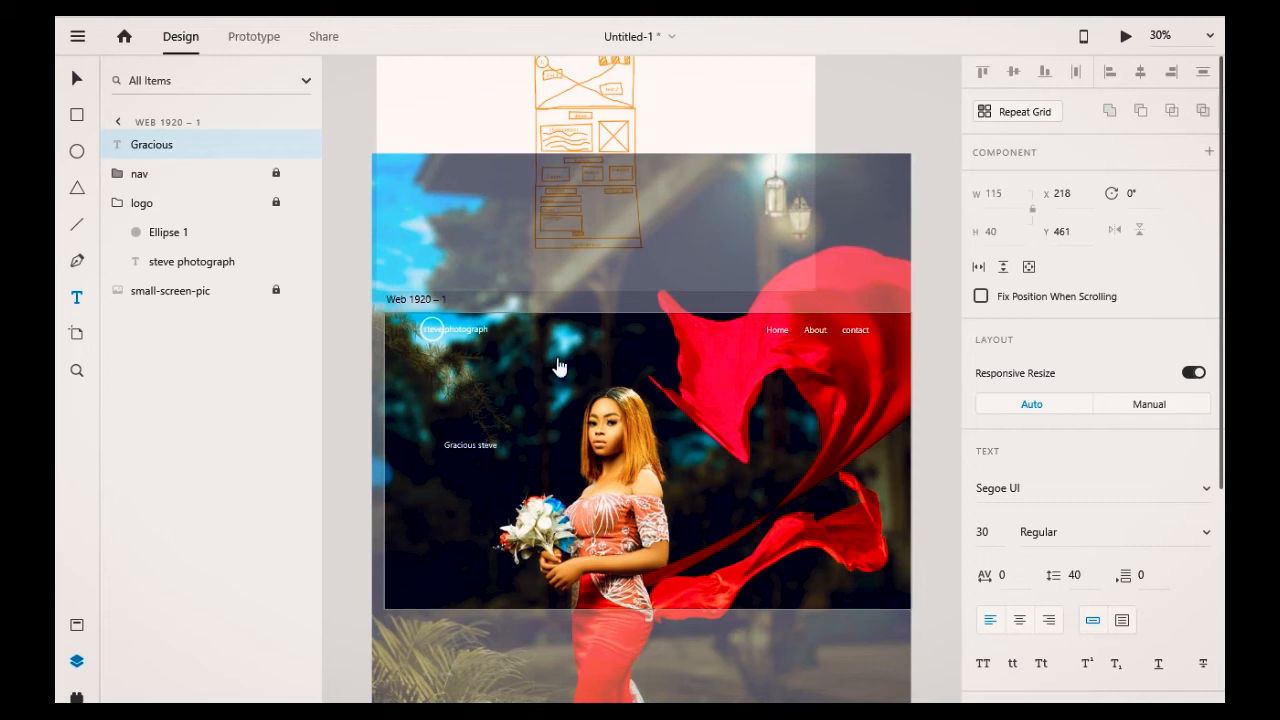
click(728, 546)
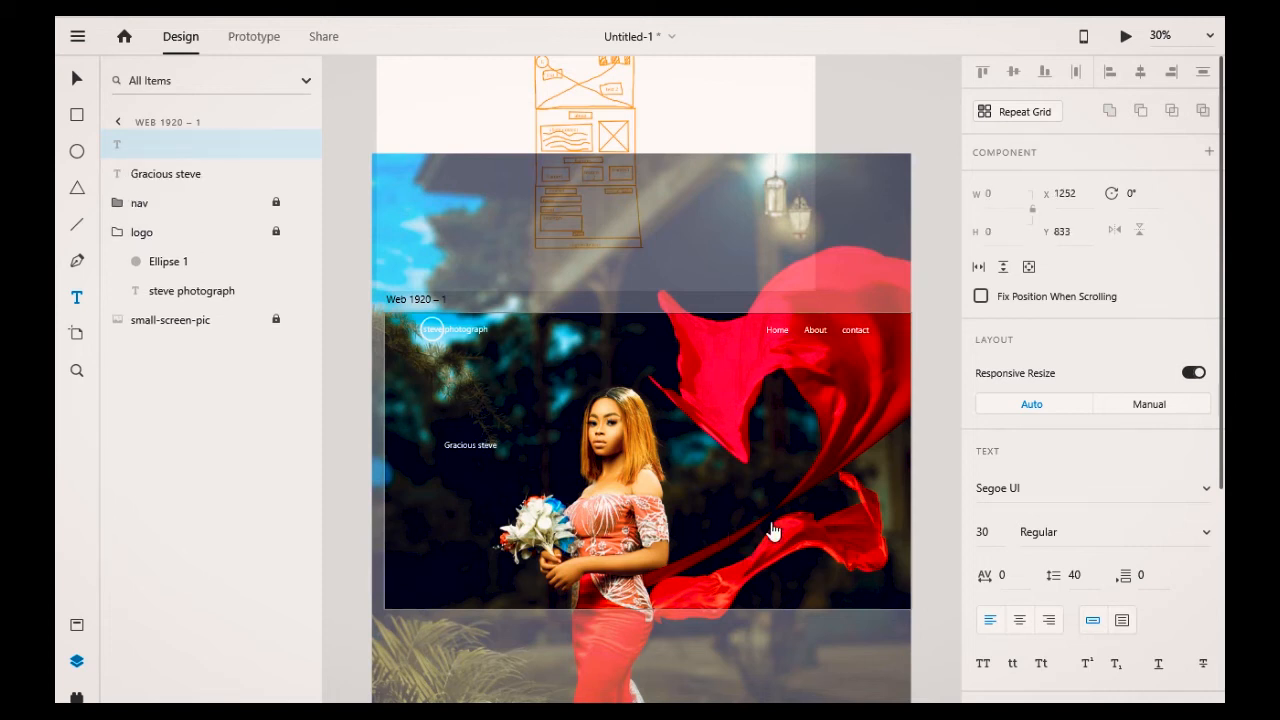
Step: Add a text line reading Photography on the right side of the hero image
text(Photograph)
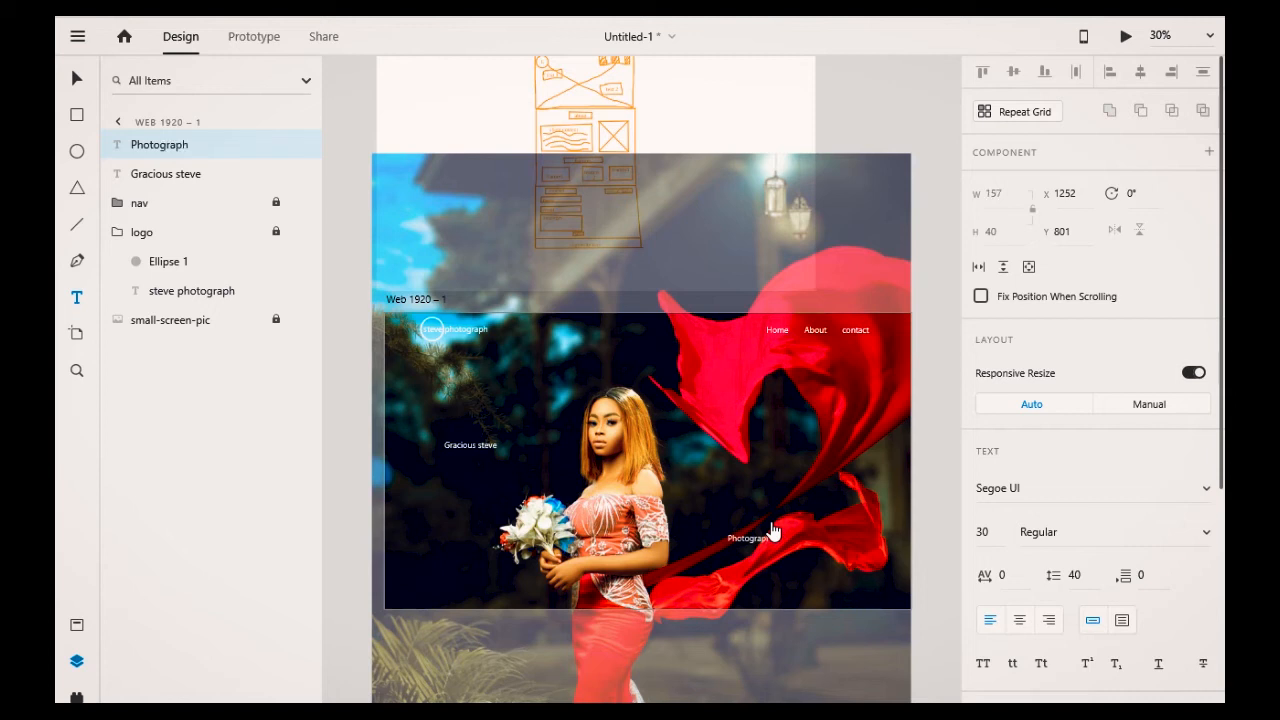
text(y)
key(Escape)
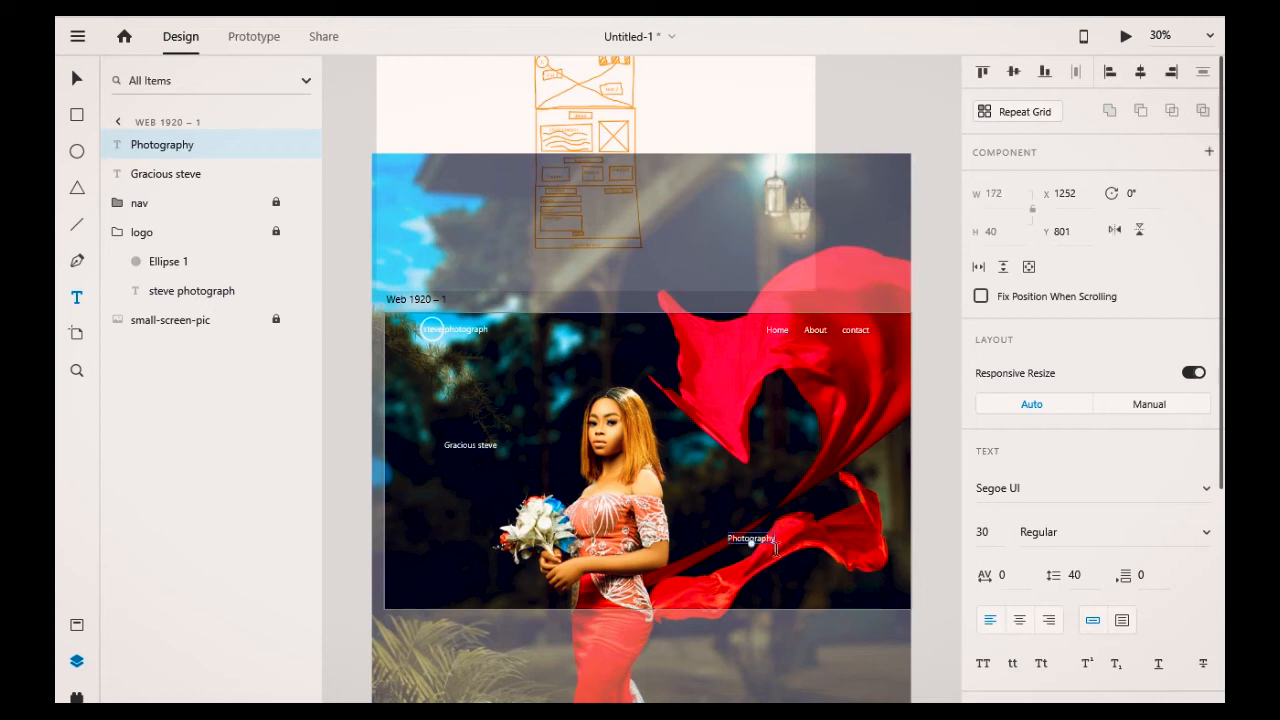
Step: Enlarge the Photography text to font size 60 and scale it up further to about size 79
drag(776, 548, 715, 543)
click(756, 538)
double_click(751, 542)
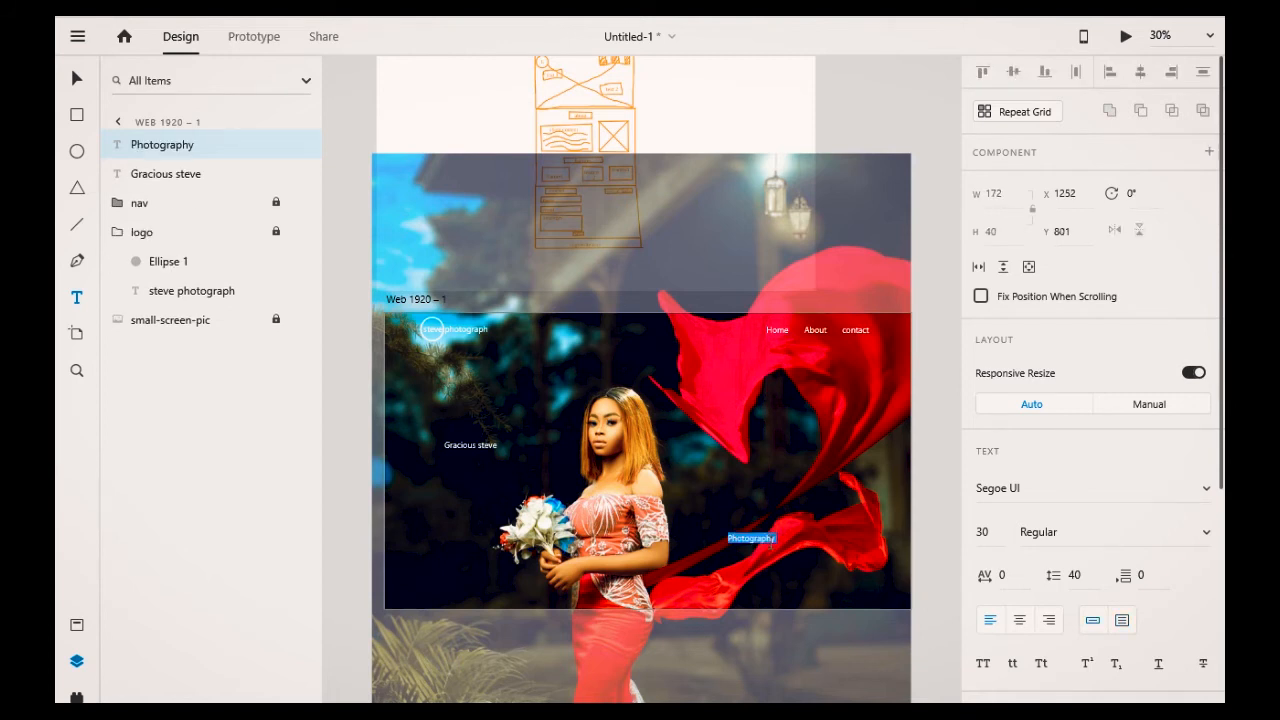
double_click(485, 450)
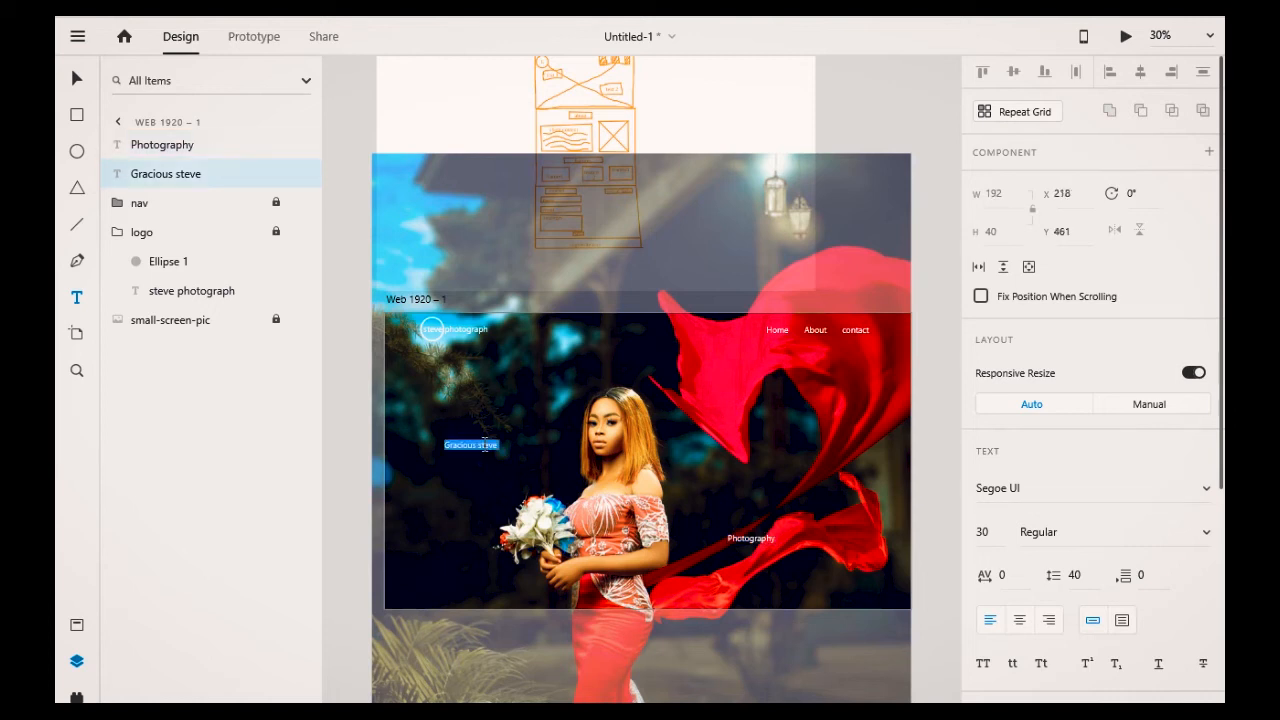
key(BackSpace)
double_click(749, 532)
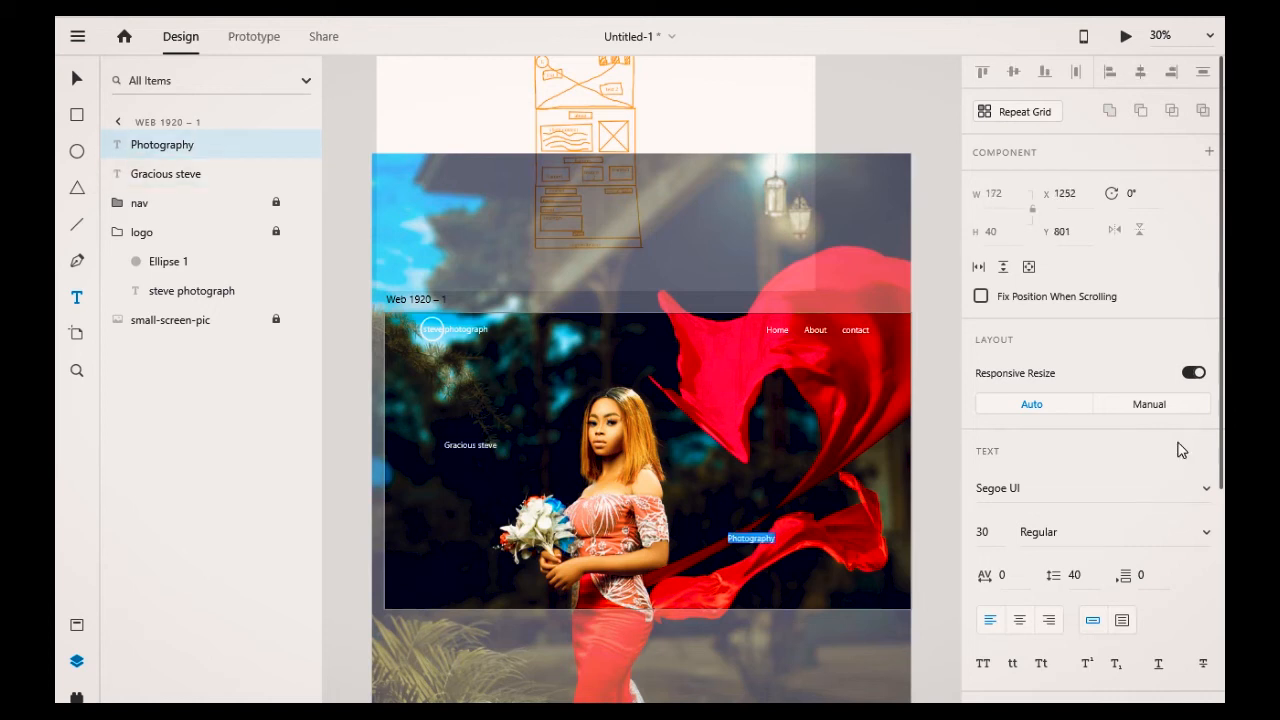
scroll(1178, 450, down, 3)
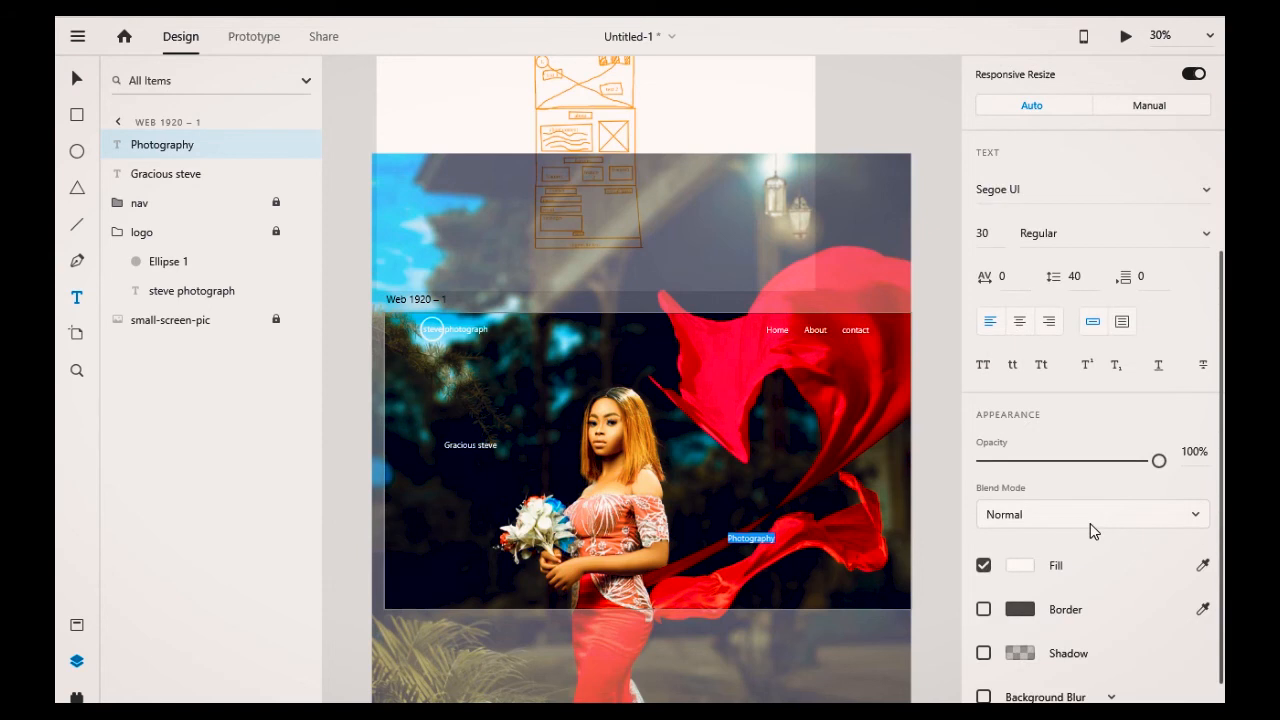
scroll(1020, 390, up, 1)
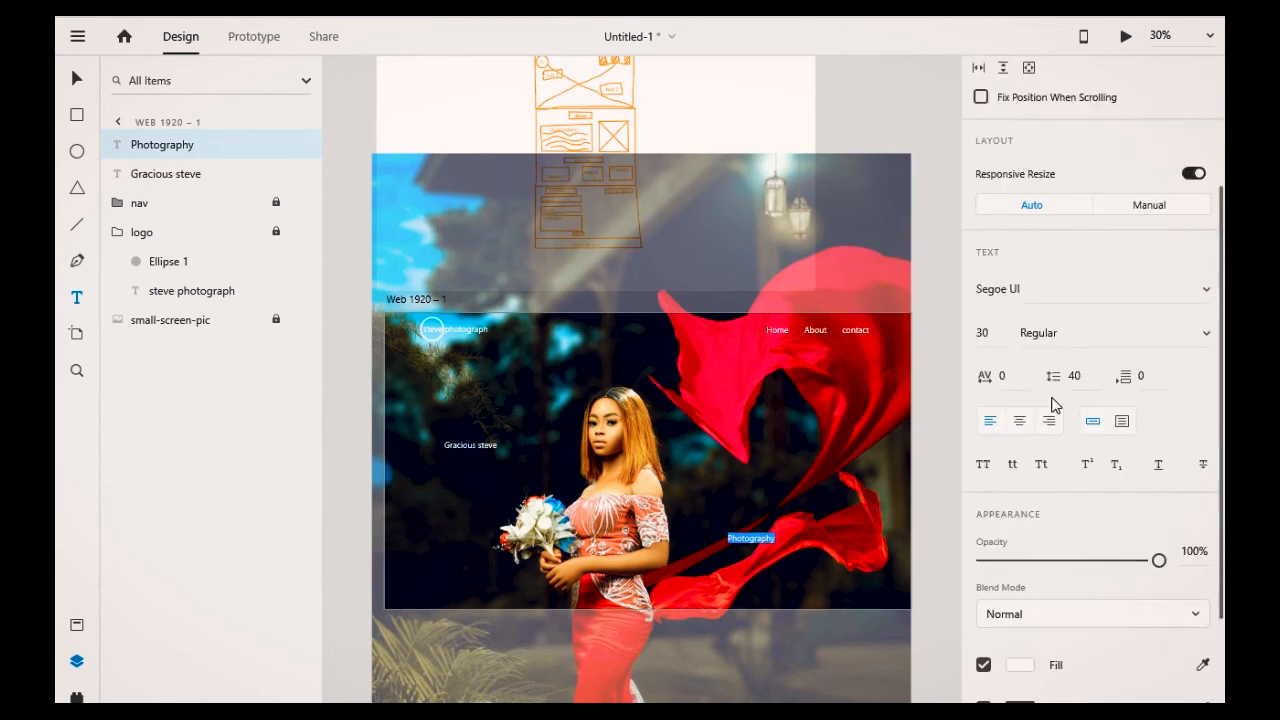
click(979, 332)
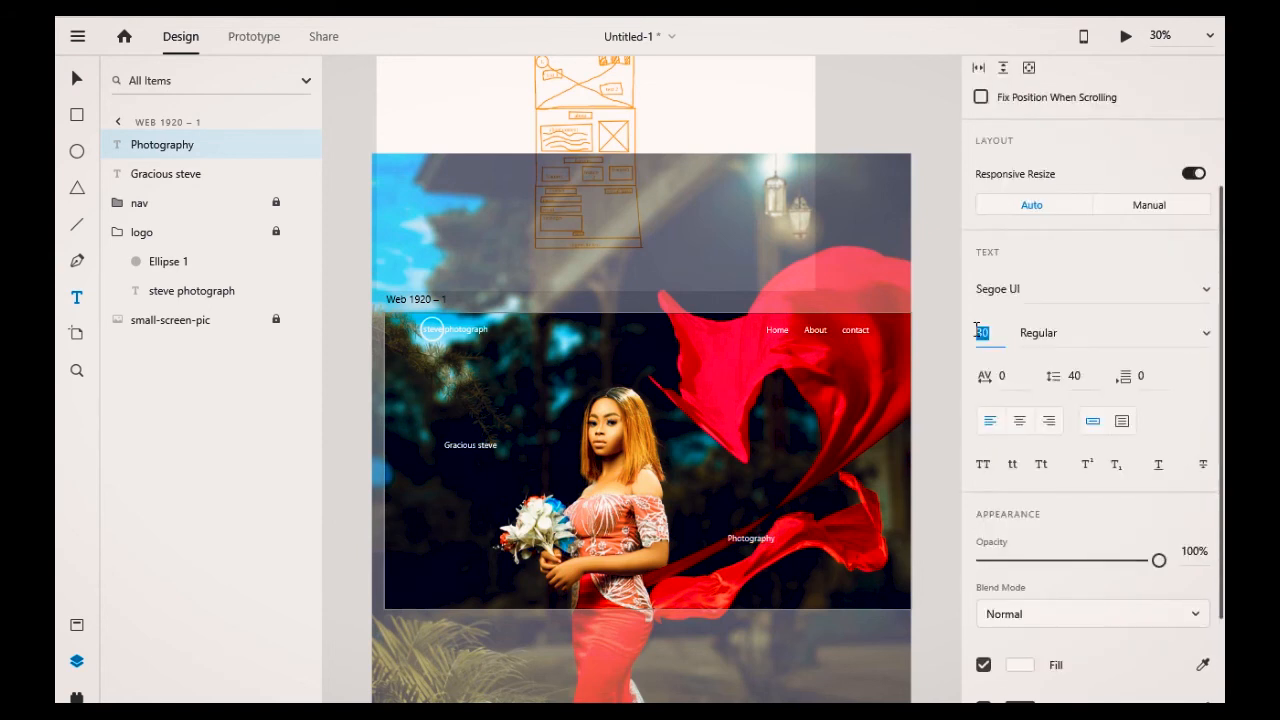
text(60)
key(Escape)
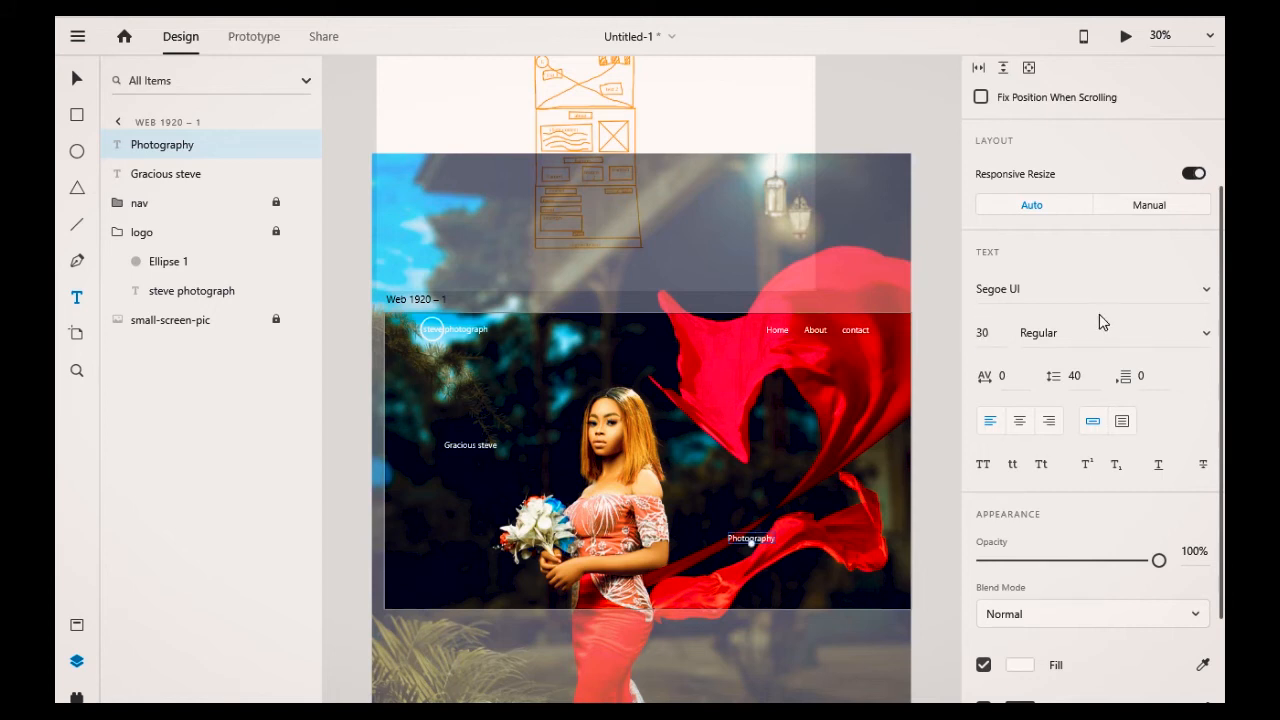
click(973, 333)
text(5)
text(0)
key(Return)
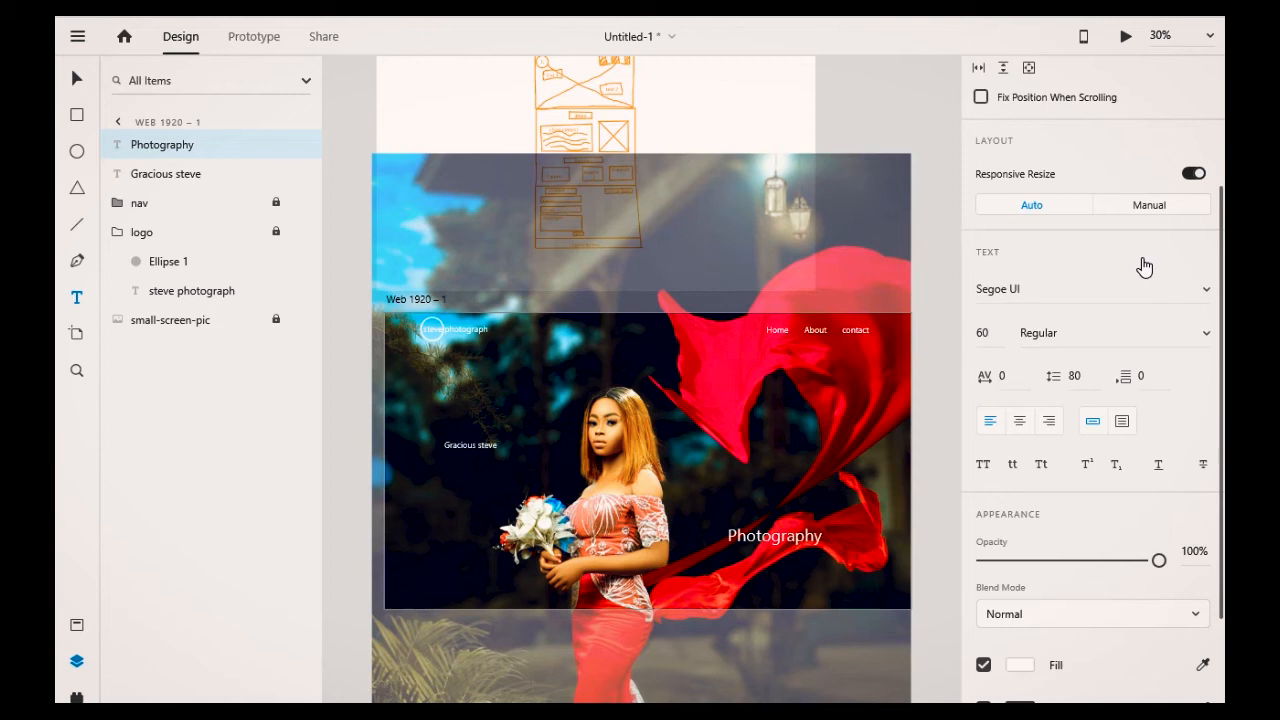
drag(777, 547, 776, 553)
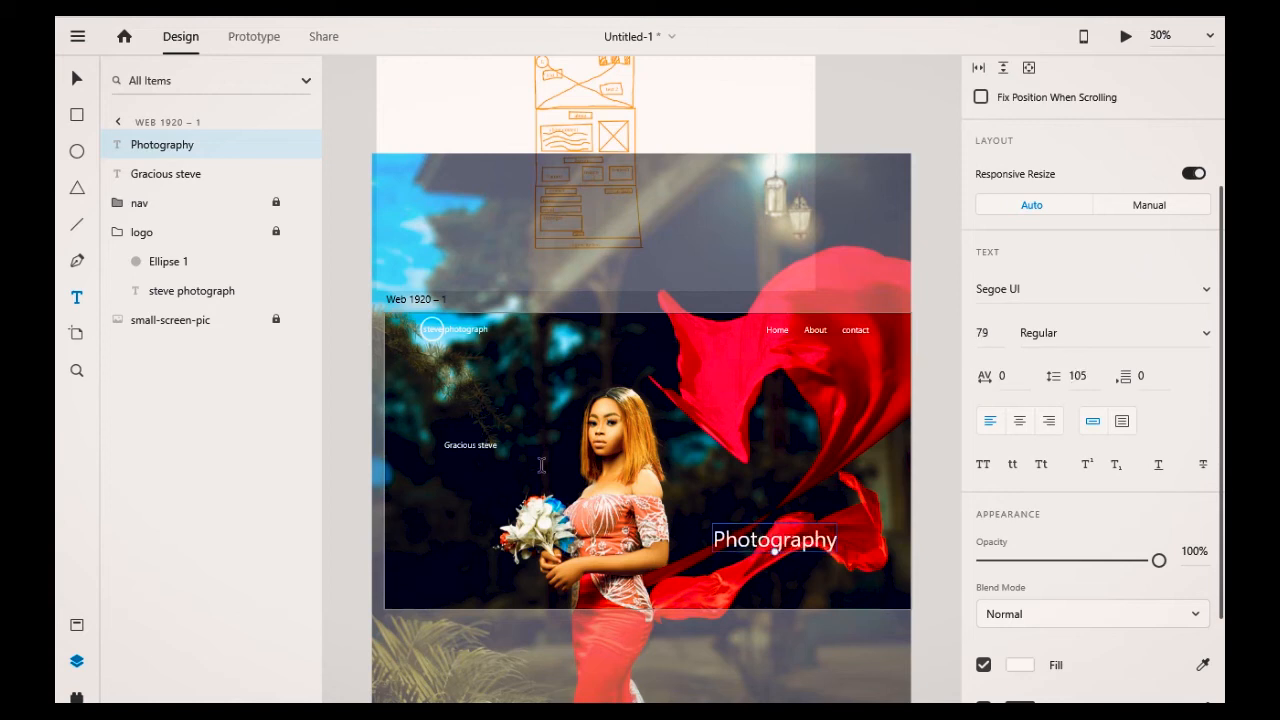
Step: Scale the Gracious steve text up to about font size 71
double_click(472, 446)
click(469, 447)
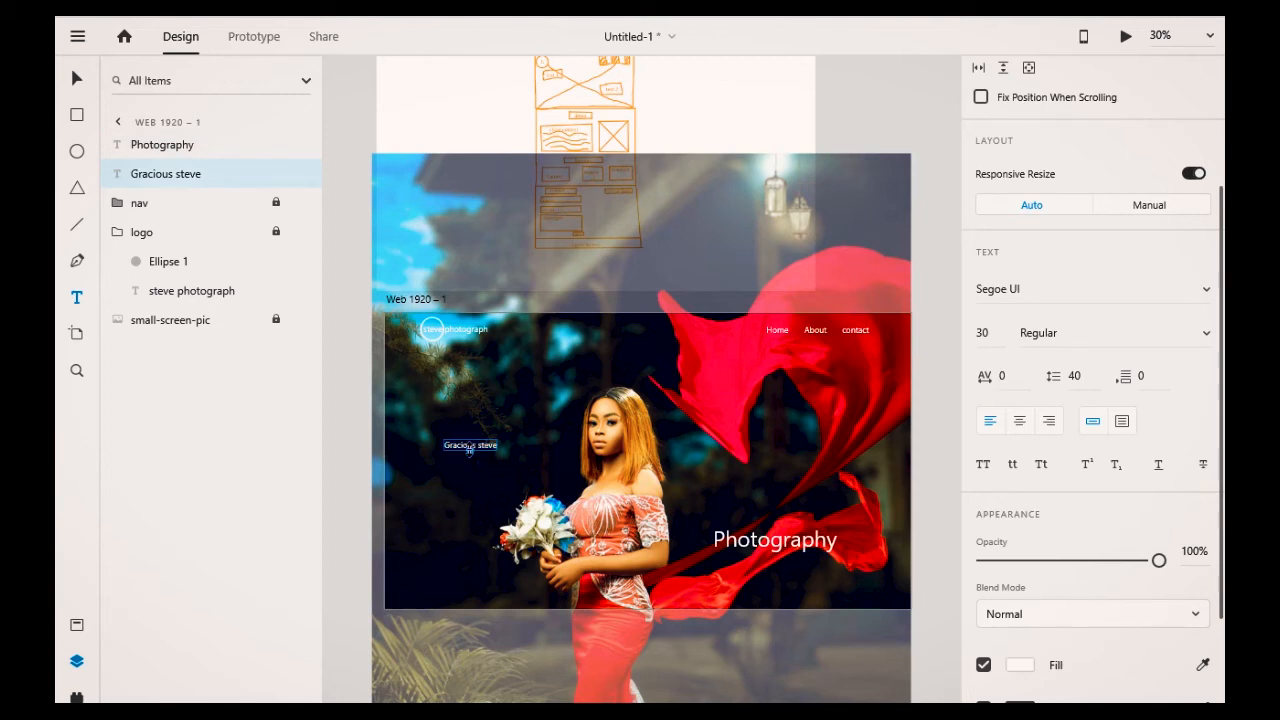
drag(469, 448, 469, 468)
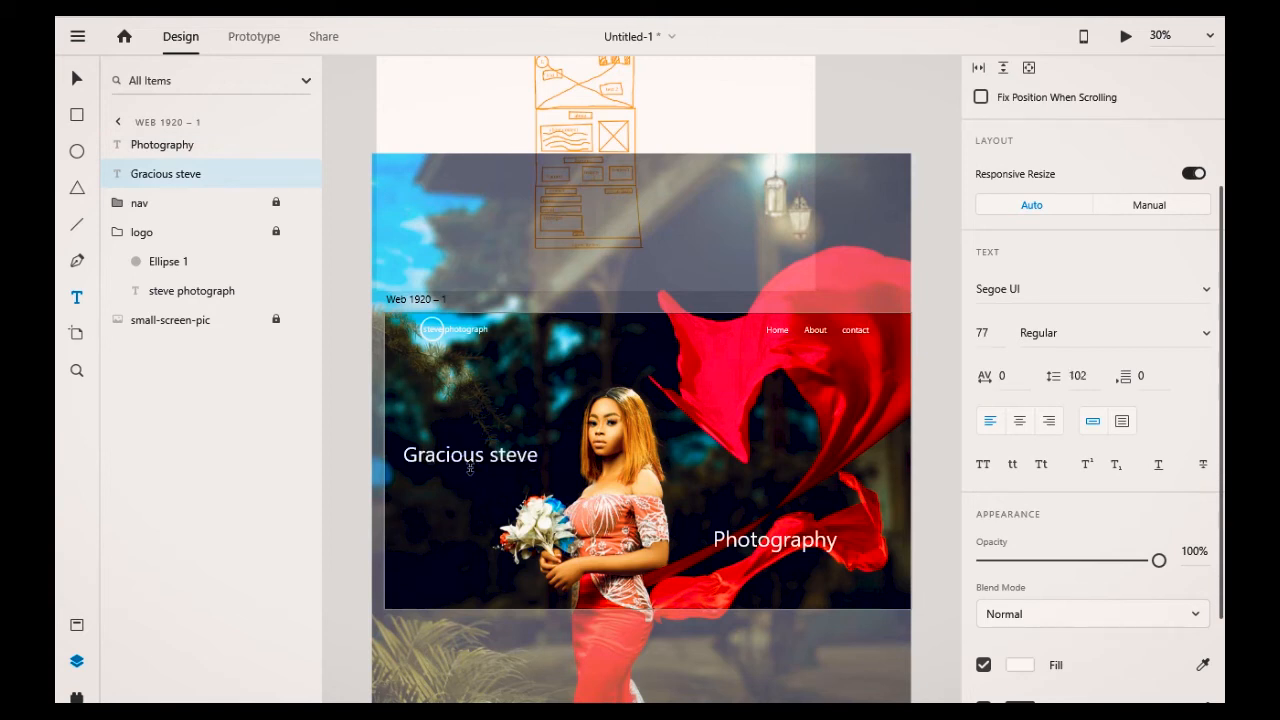
drag(469, 468, 470, 464)
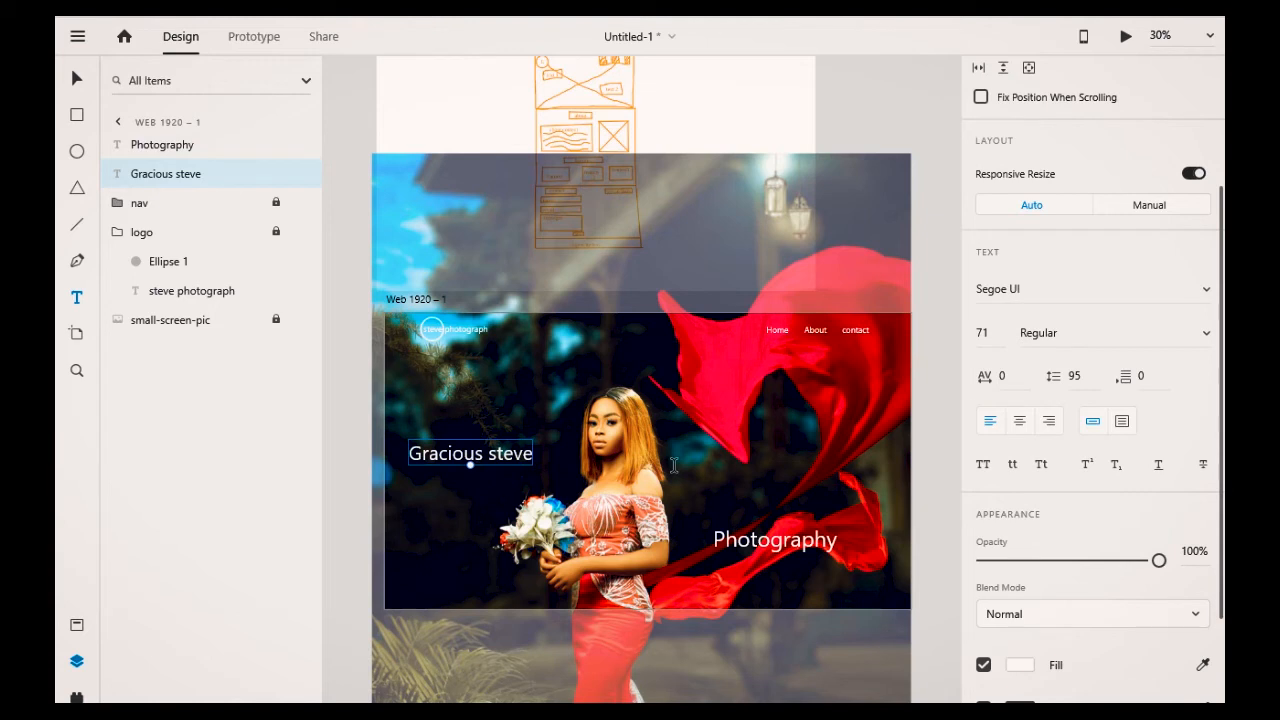
click(735, 499)
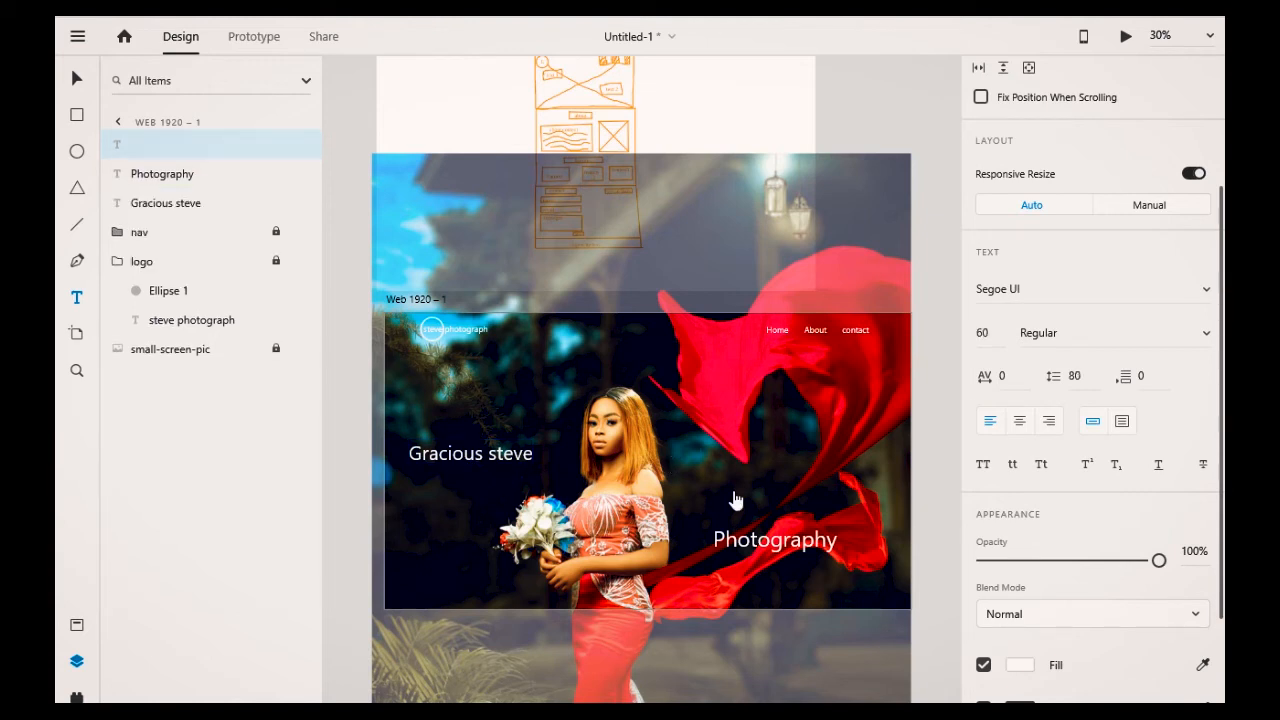
key(ctrl+z)
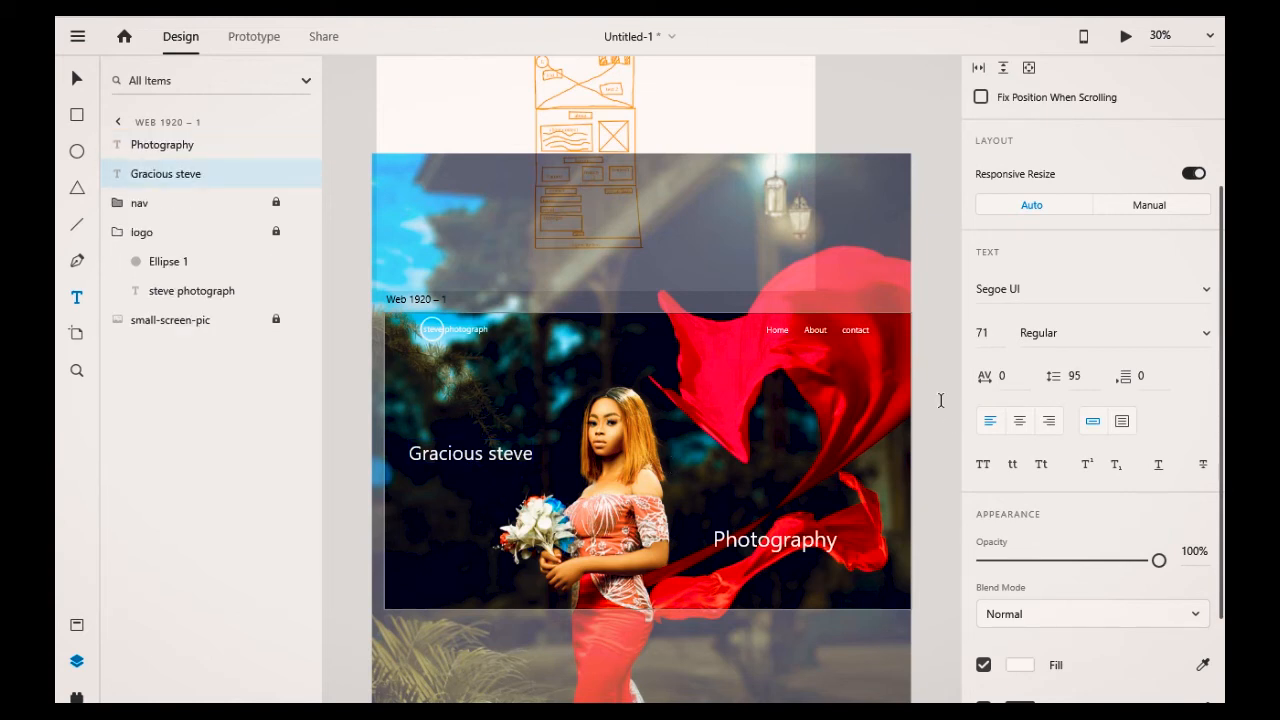
key(ctrl+shift+z)
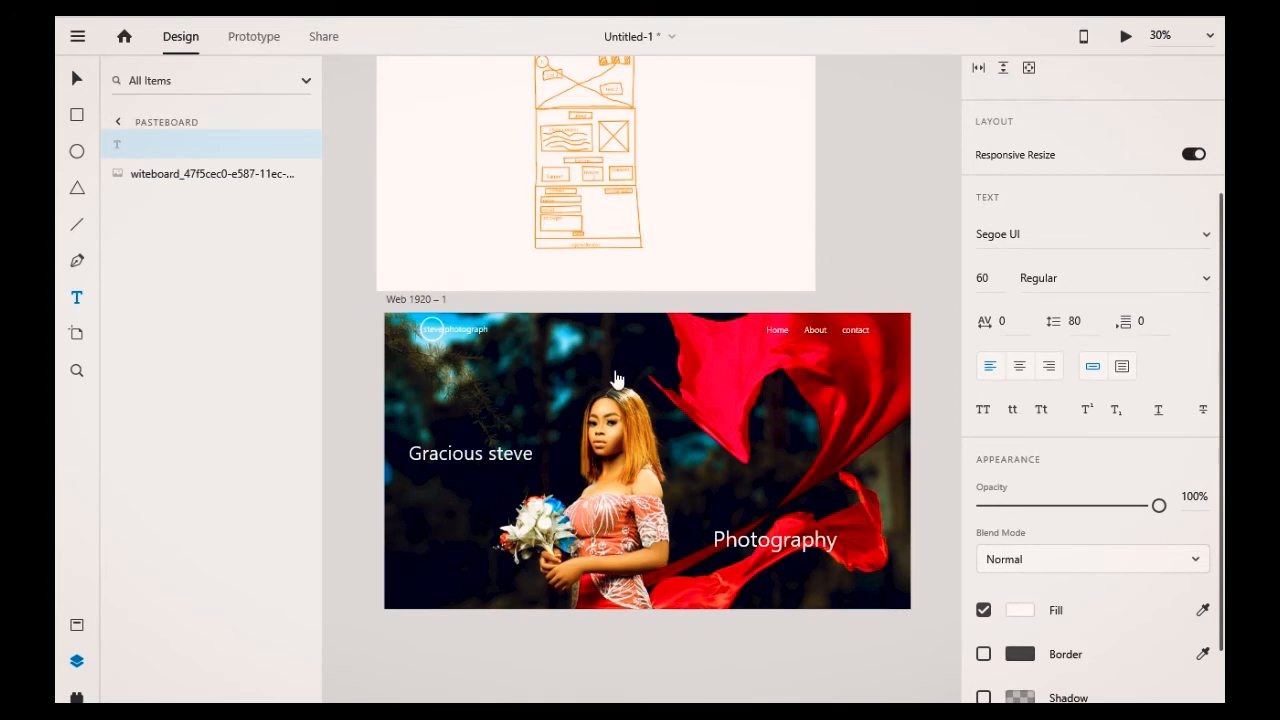
click(614, 153)
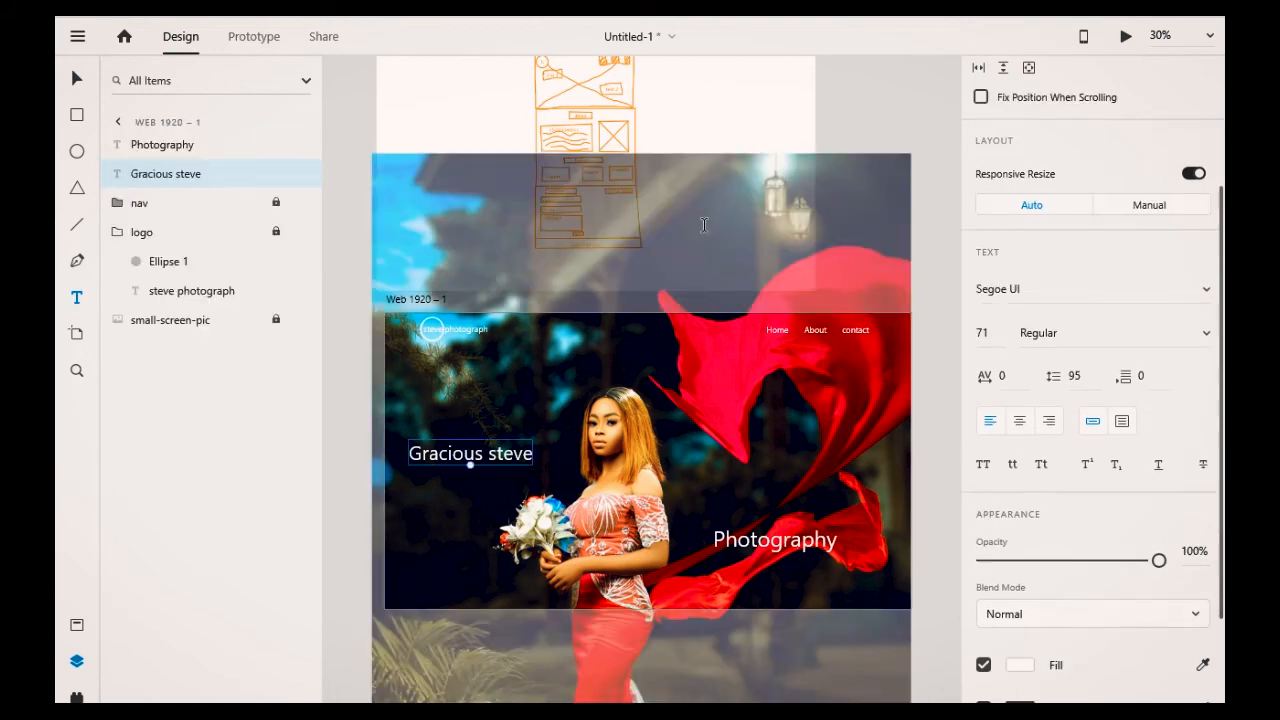
click(712, 107)
key(Escape)
Step: Place the wireframe sketch over the artboard at about 3051 × 1830 and set its opacity to 51%
click(90, 76)
click(690, 110)
drag(690, 110, 778, 435)
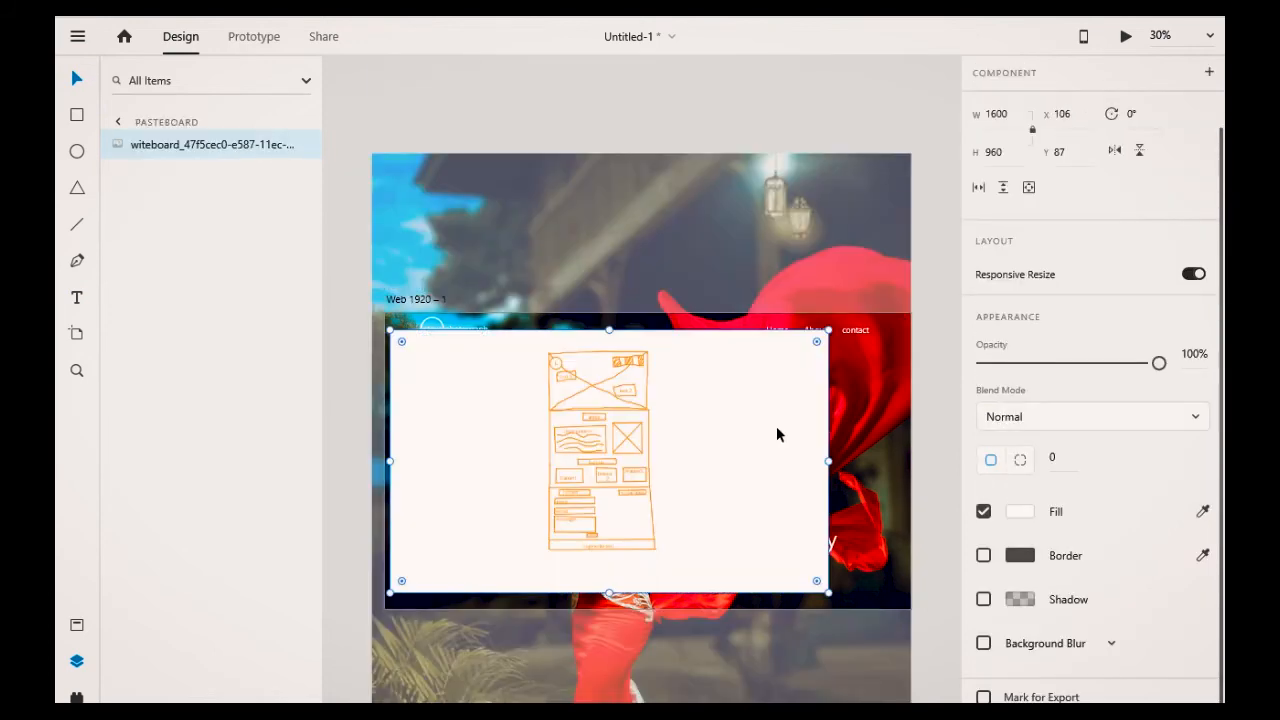
drag(828, 593, 855, 688)
drag(590, 465, 517, 447)
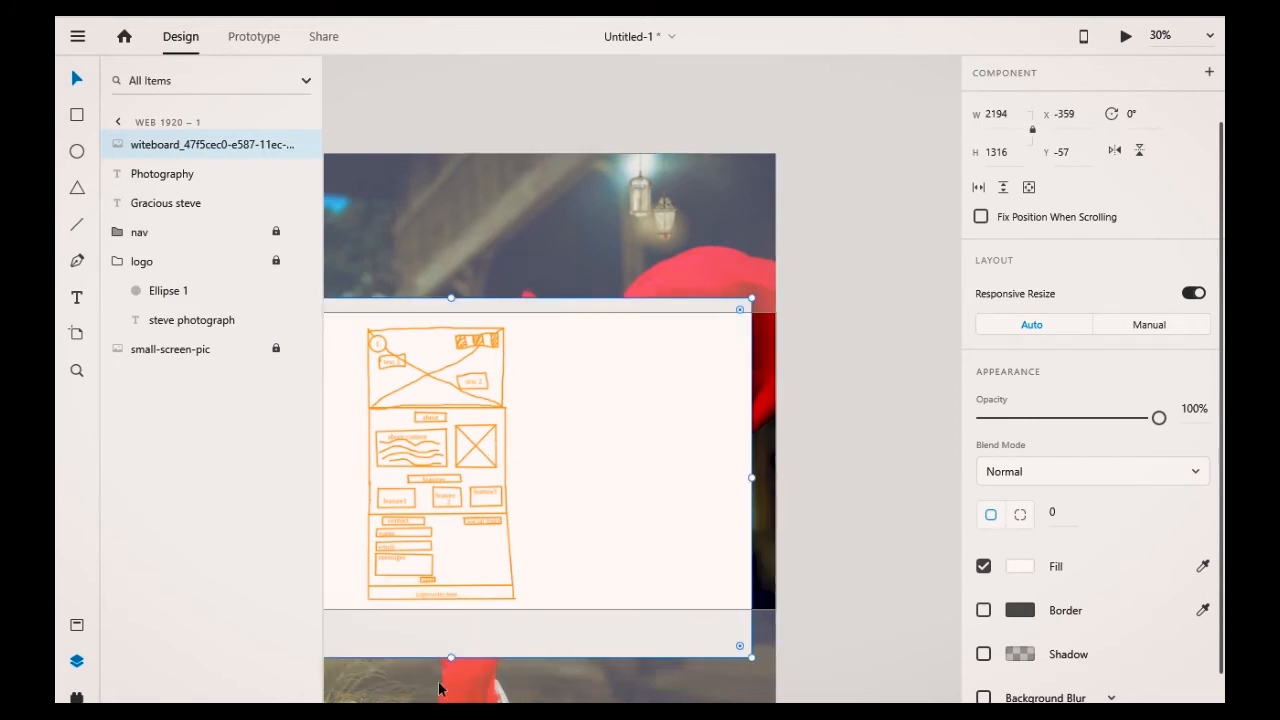
scroll(682, 643, left, 2)
click(682, 643)
click(680, 643)
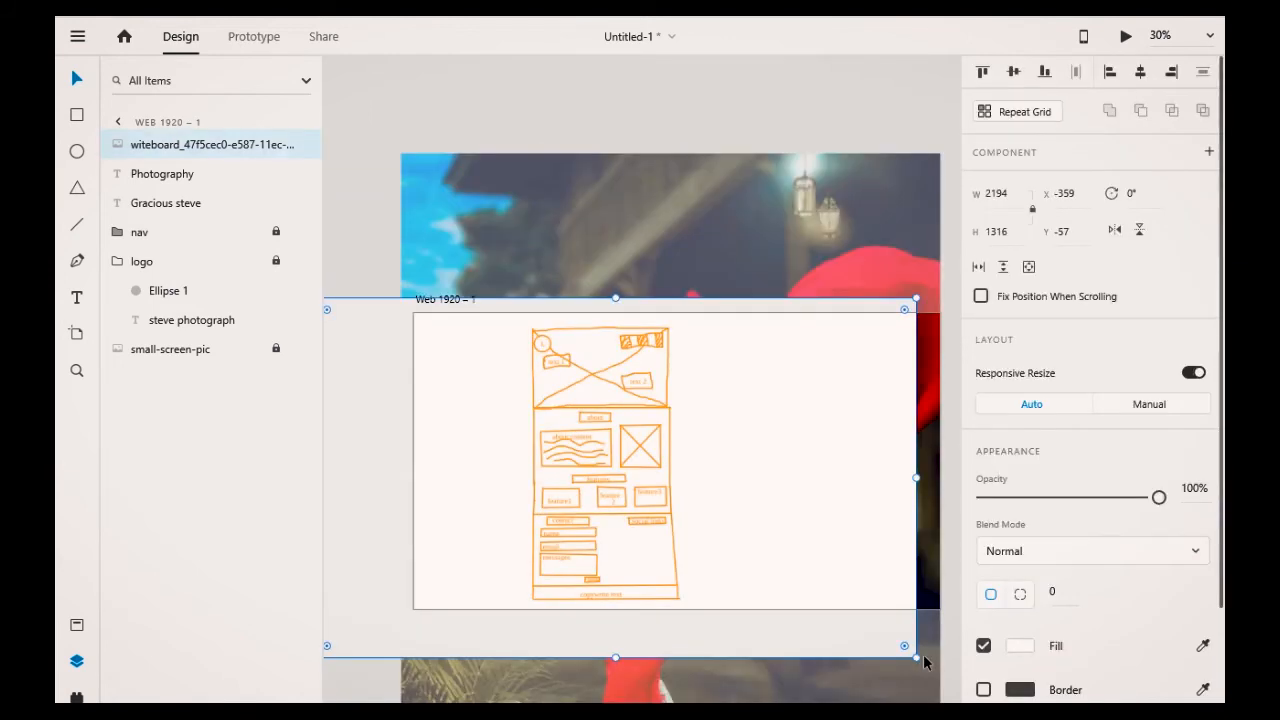
drag(909, 651, 930, 527)
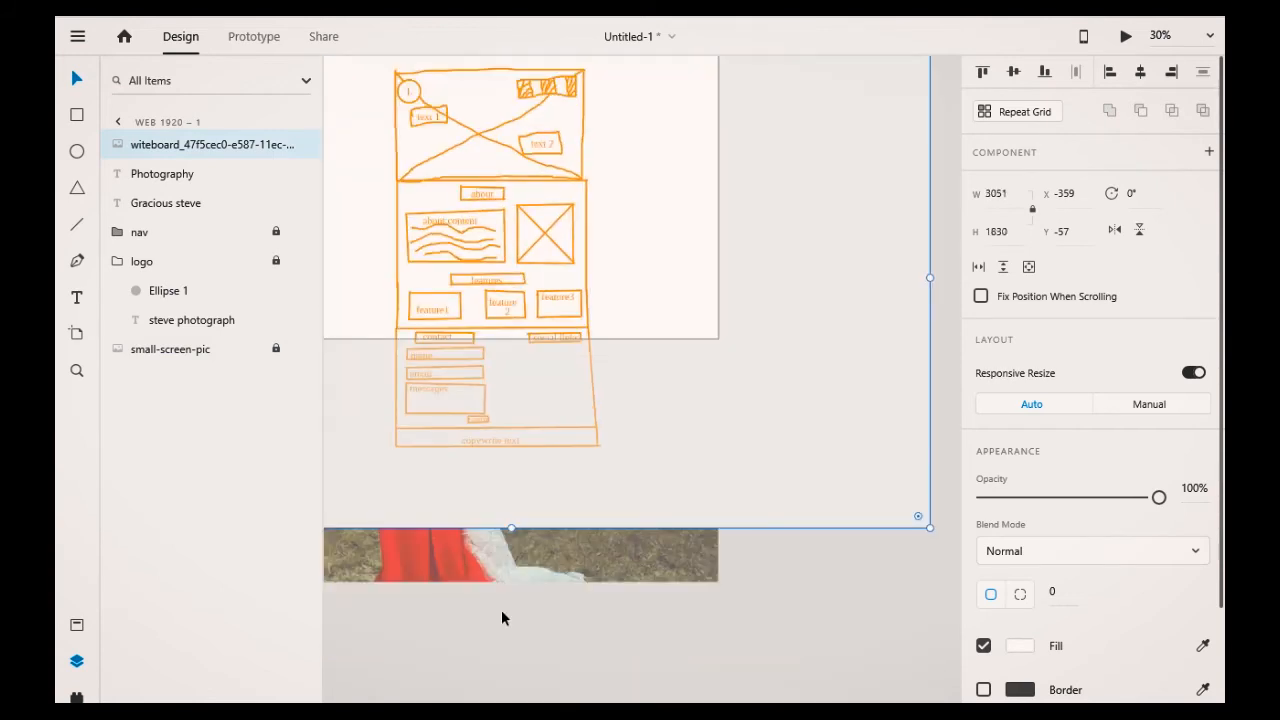
click(502, 612)
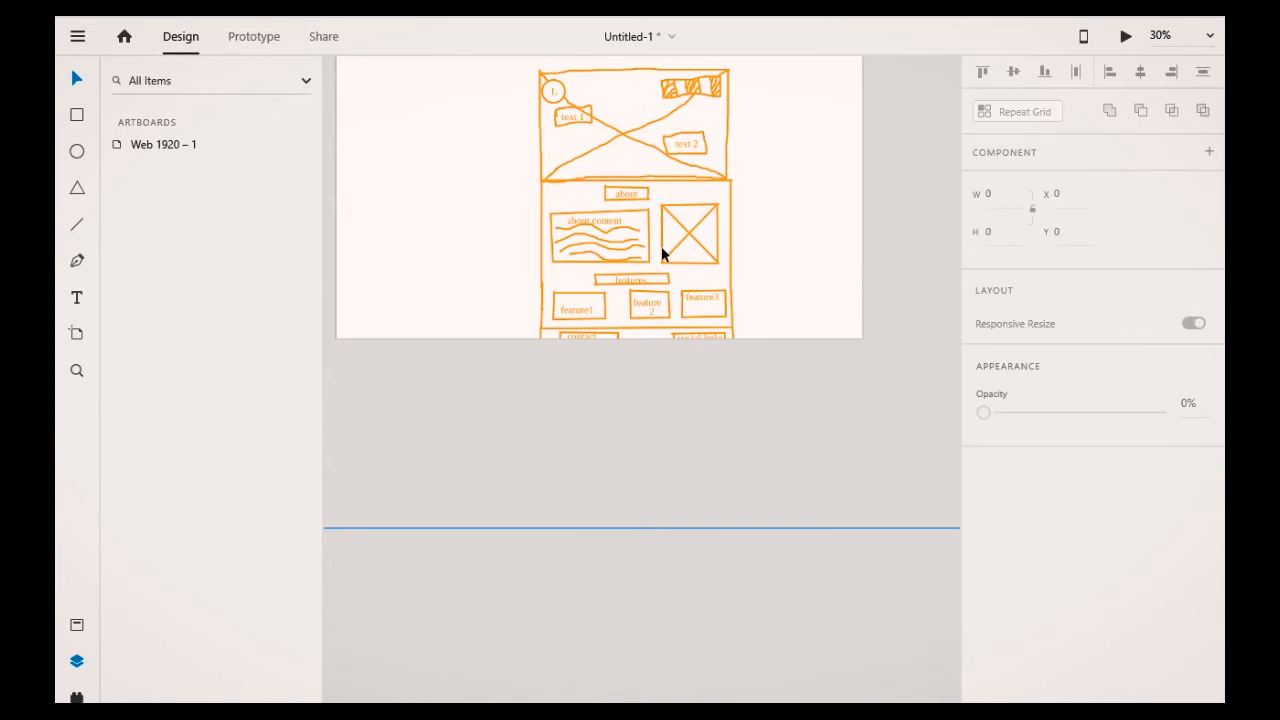
click(661, 246)
drag(1159, 497, 1072, 503)
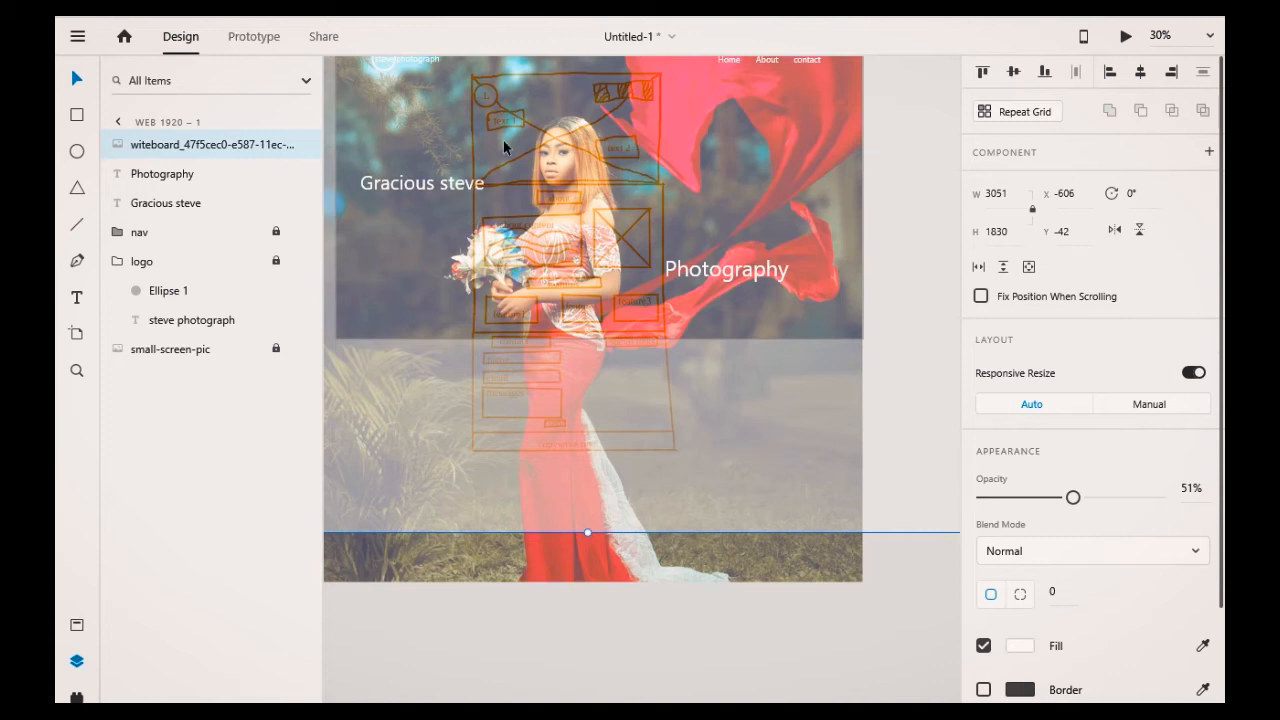
Step: Move the wireframe sketch away from the artboard onto the pasteboard
scroll(667, 231, up, 1)
scroll(667, 230, up, 2)
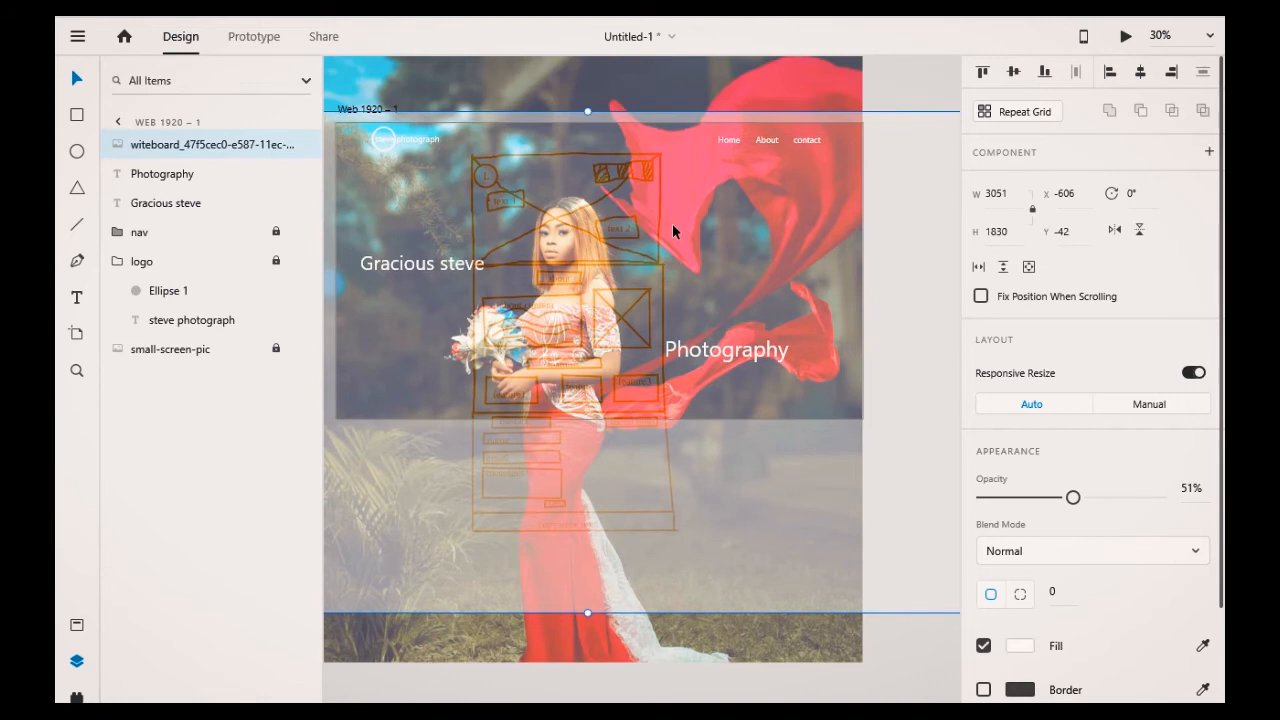
scroll(672, 226, up, 3)
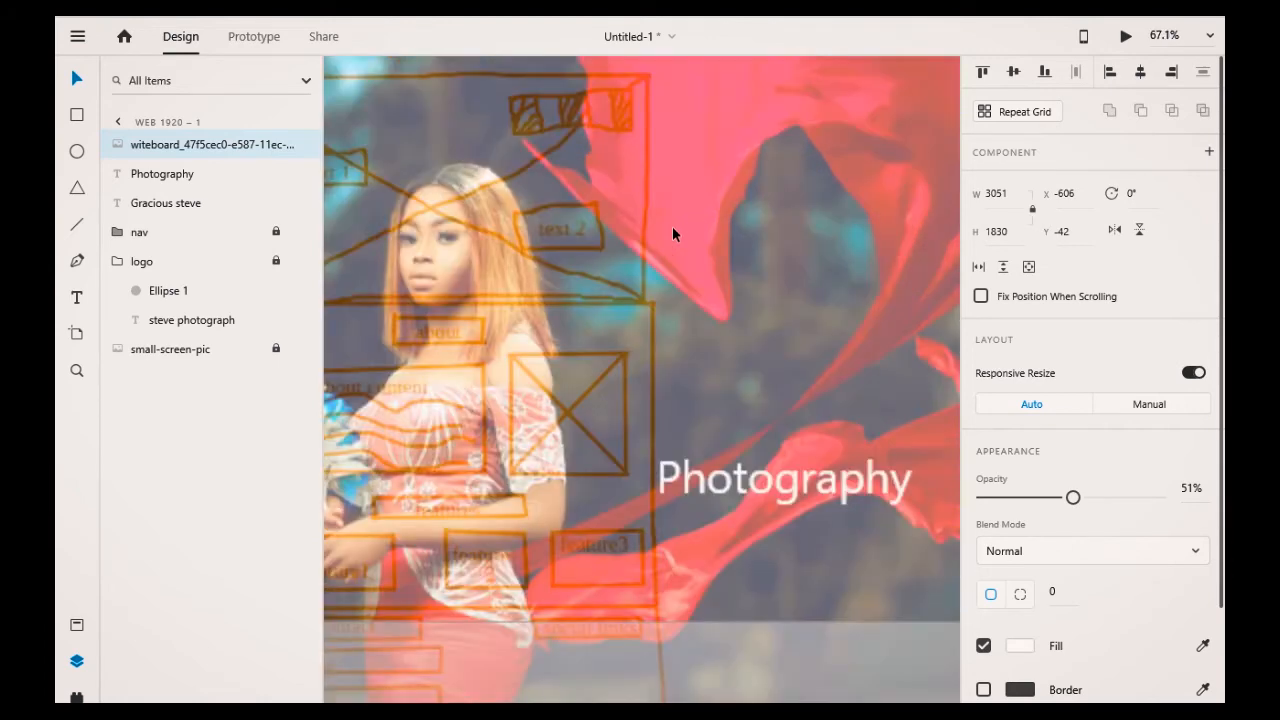
scroll(672, 226, down, 5)
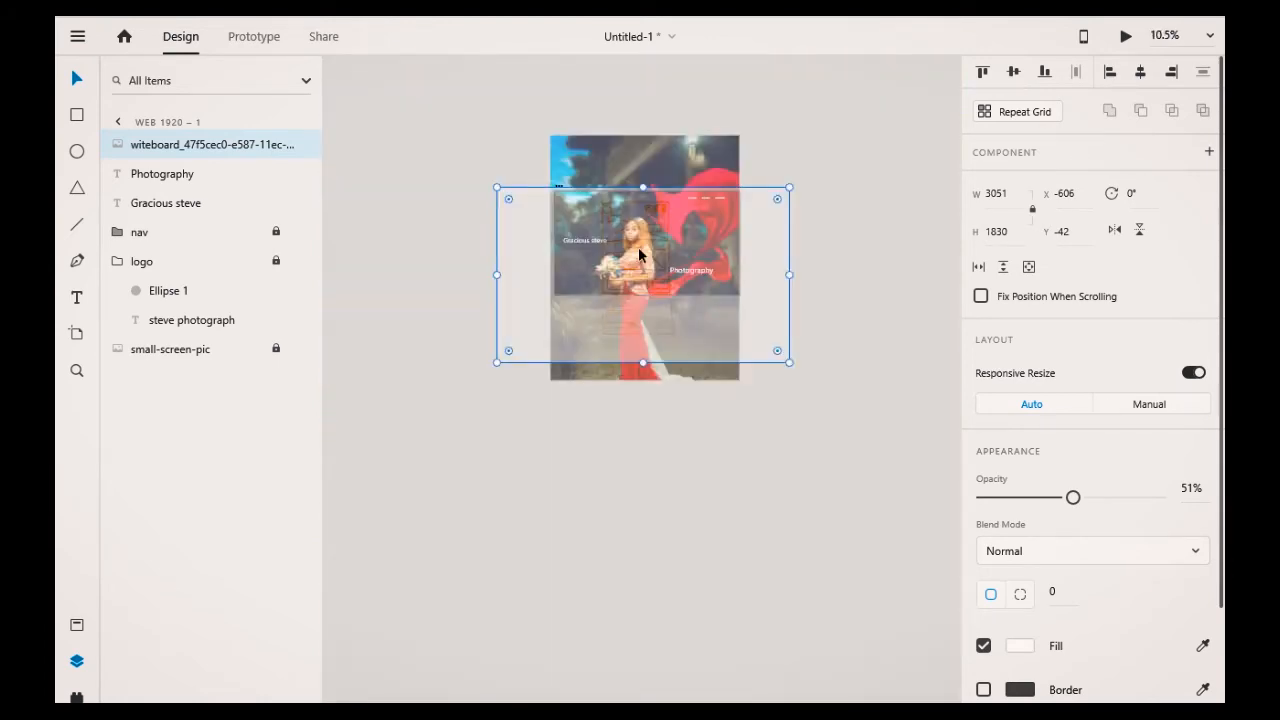
drag(639, 255, 888, 42)
Step: Group the Gracious steve and Photography text layers together
click(461, 279)
drag(461, 279, 815, 558)
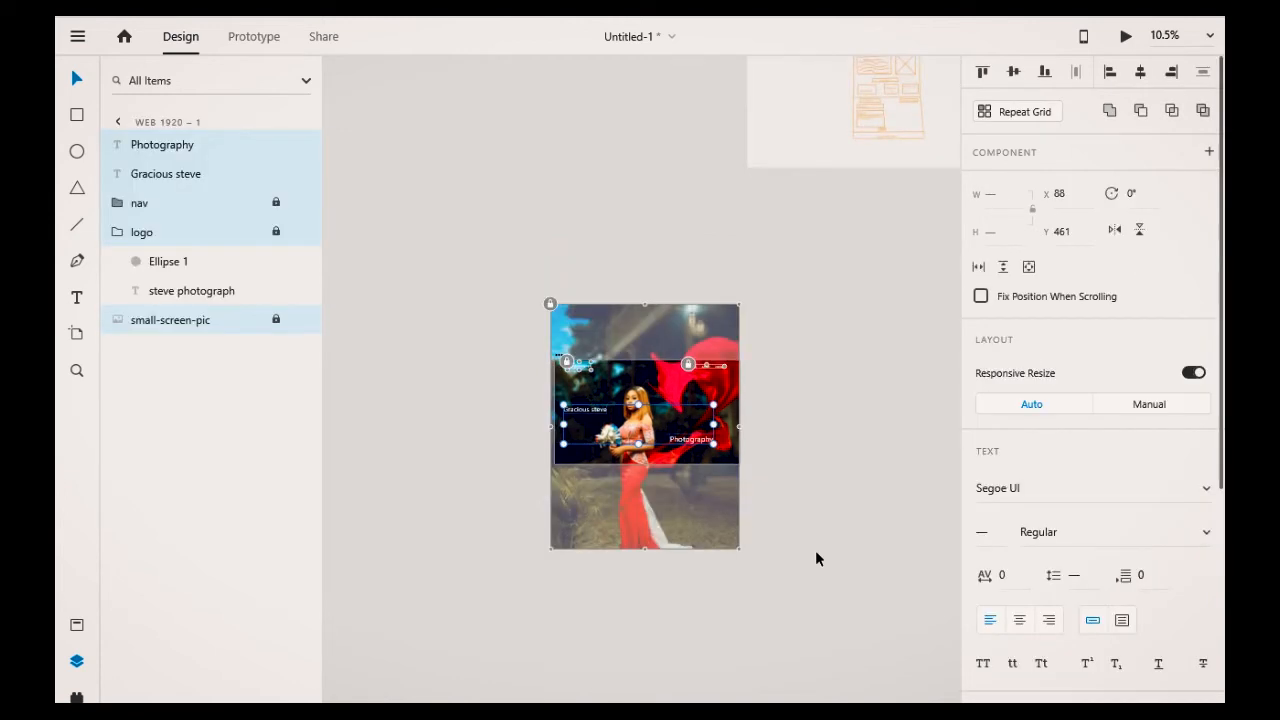
click(815, 558)
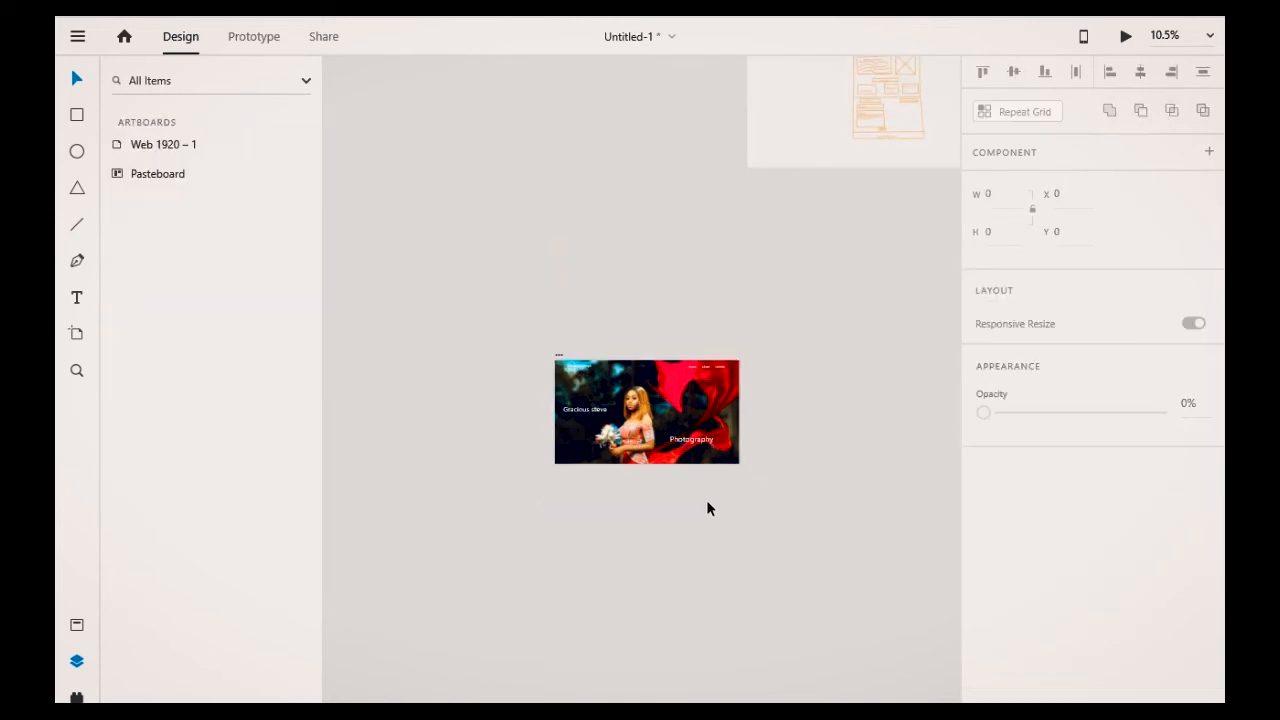
scroll(707, 508, up, 3)
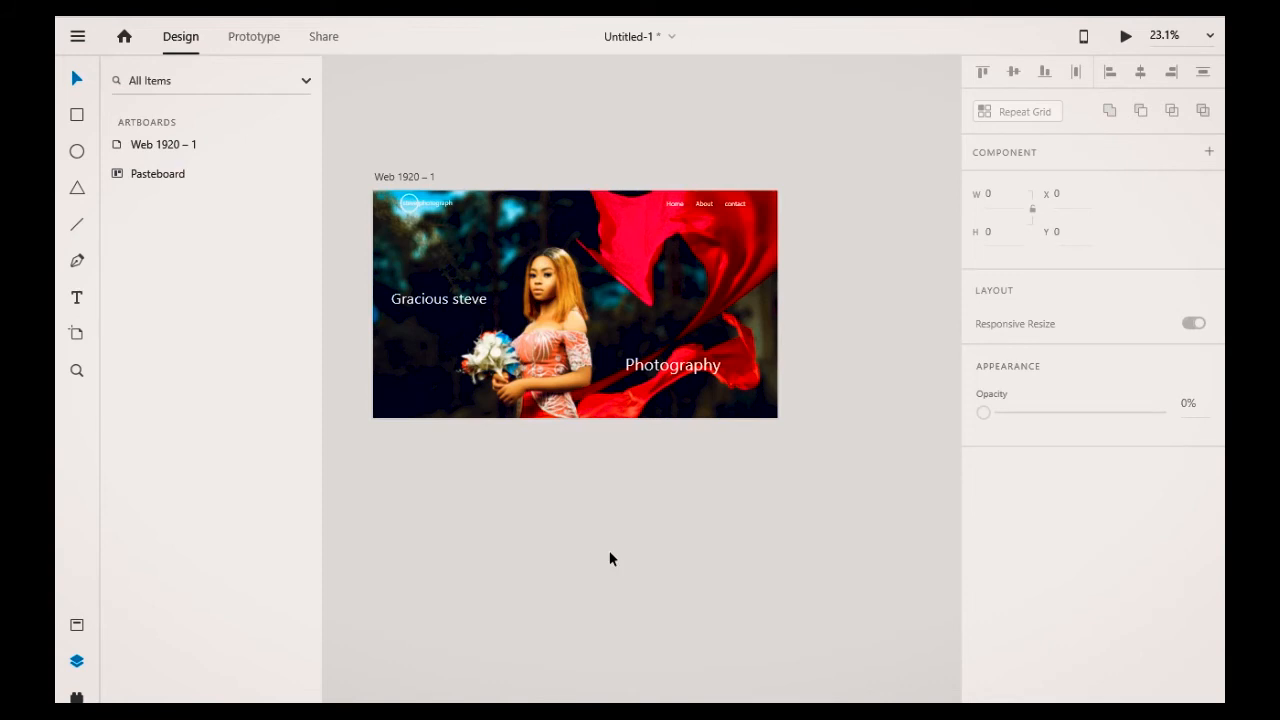
scroll(629, 527, up, 1)
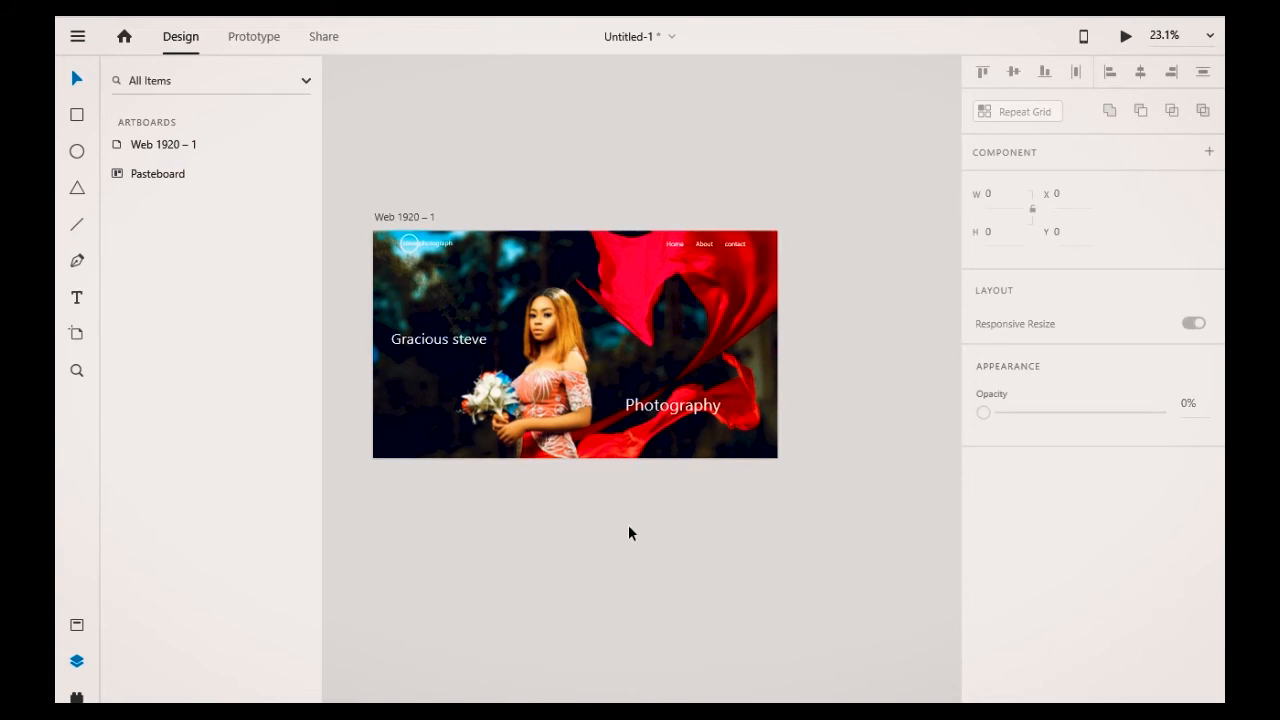
scroll(628, 524, up, 2)
scroll(633, 533, down, 3)
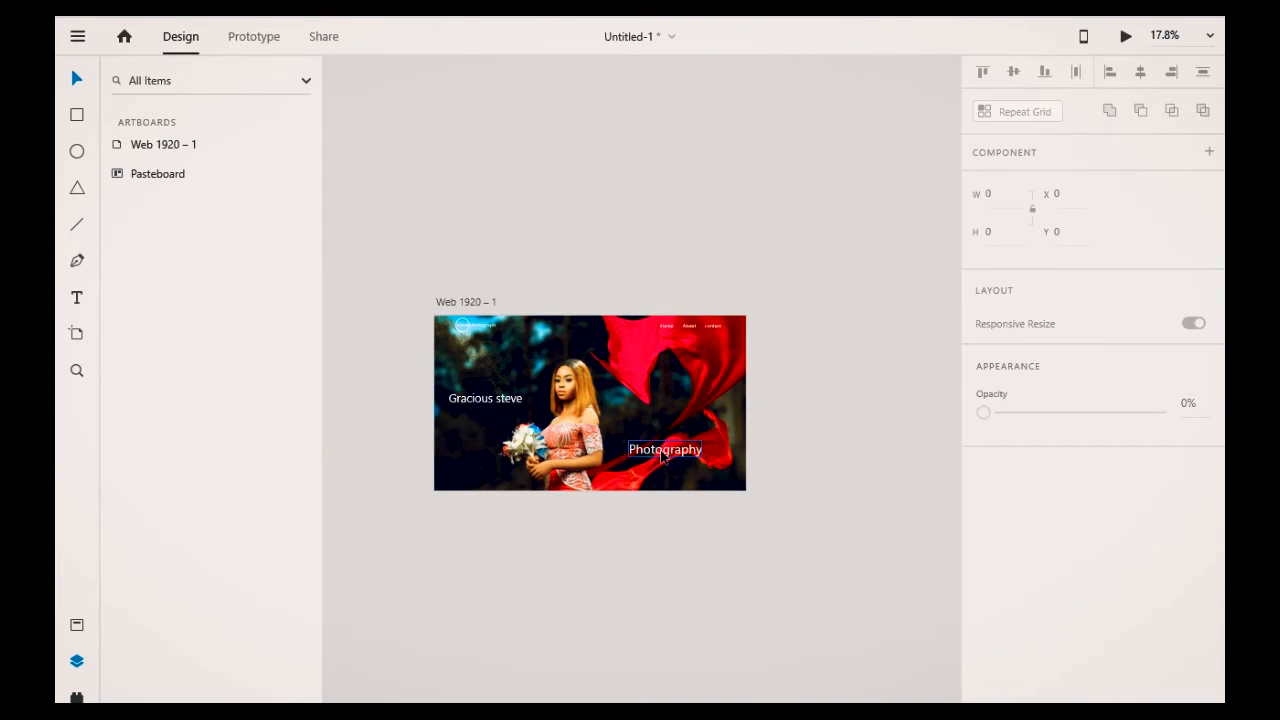
click(662, 452)
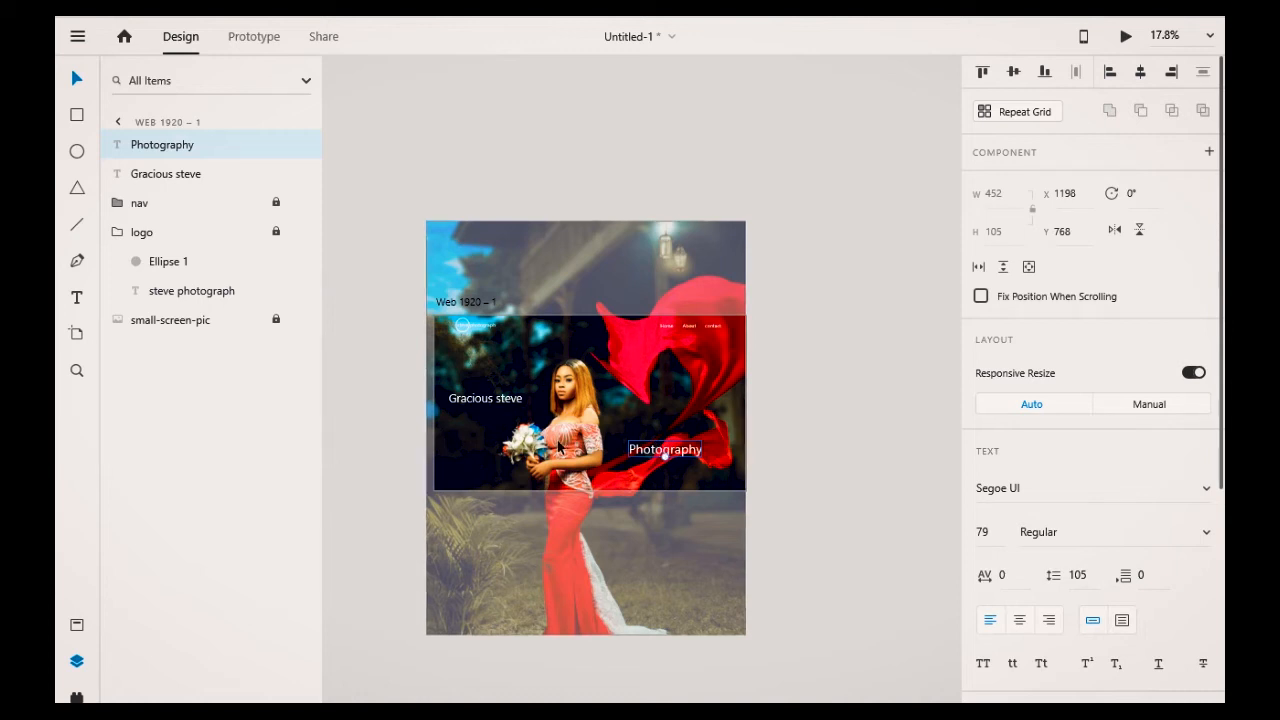
shift+click(469, 401)
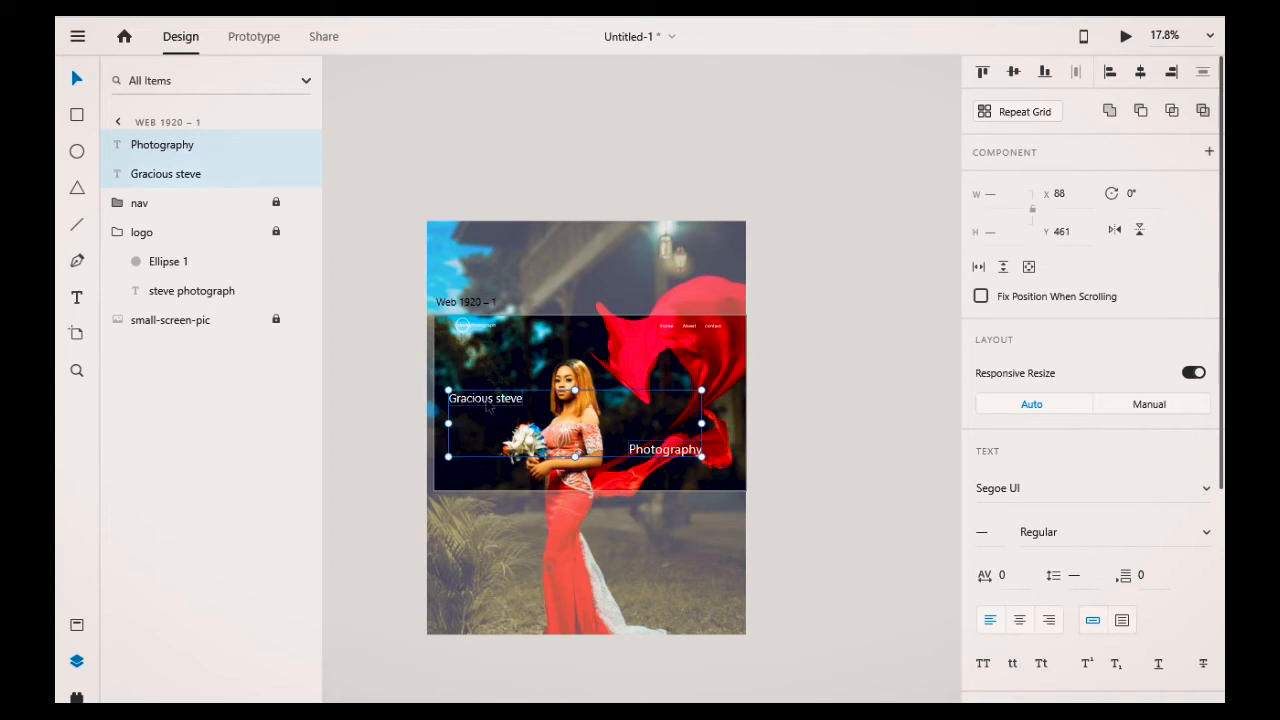
key(ctrl+g)
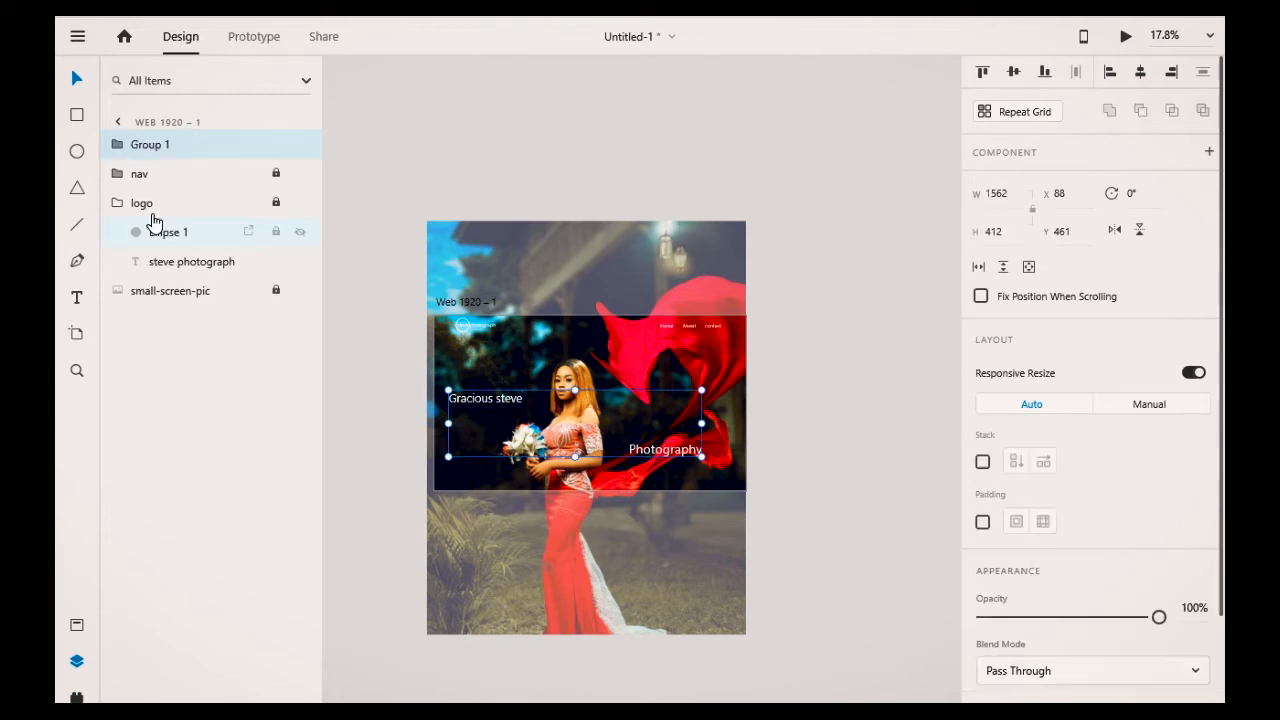
Step: Rename the grouped hero text layers to "hero text"
click(164, 155)
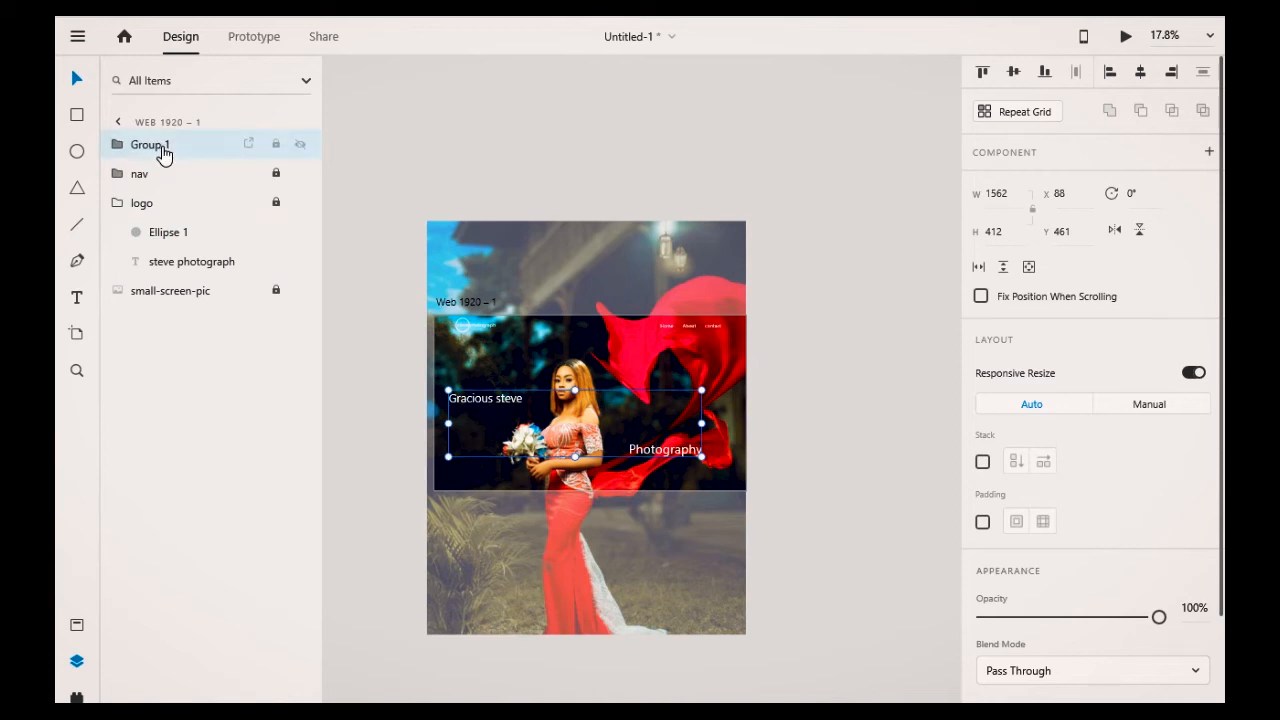
double_click(164, 150)
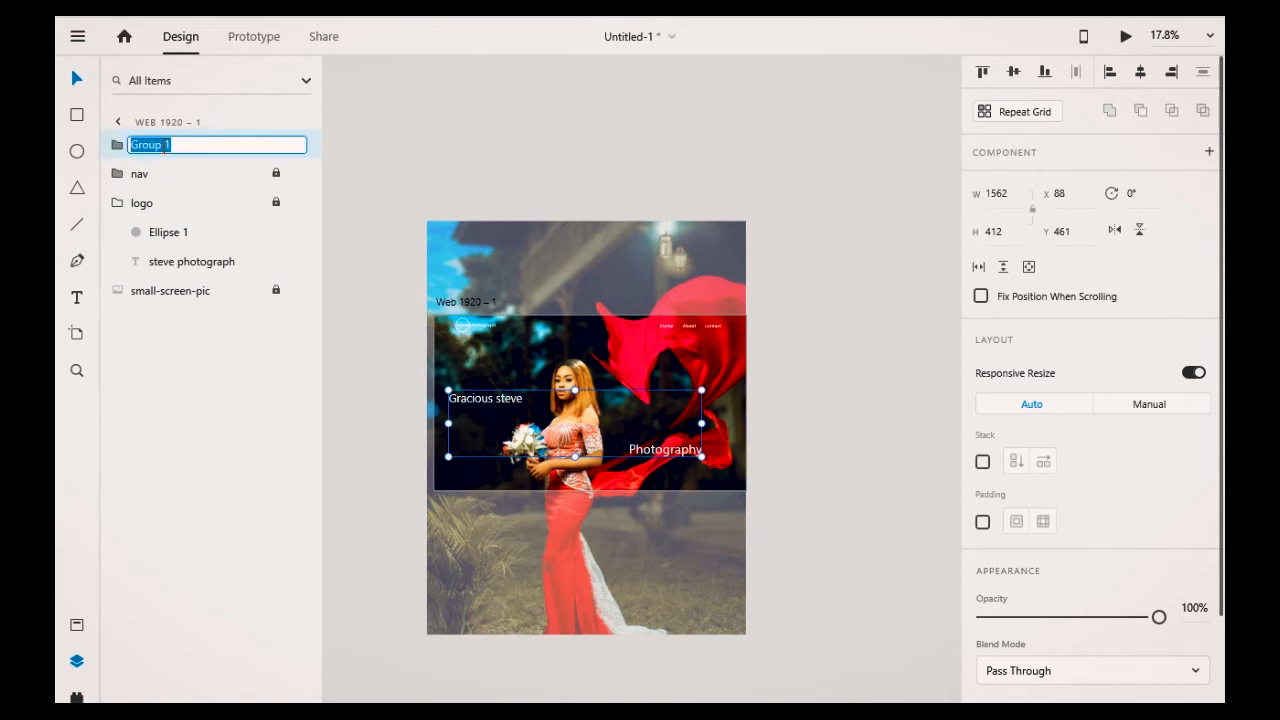
text(hero text)
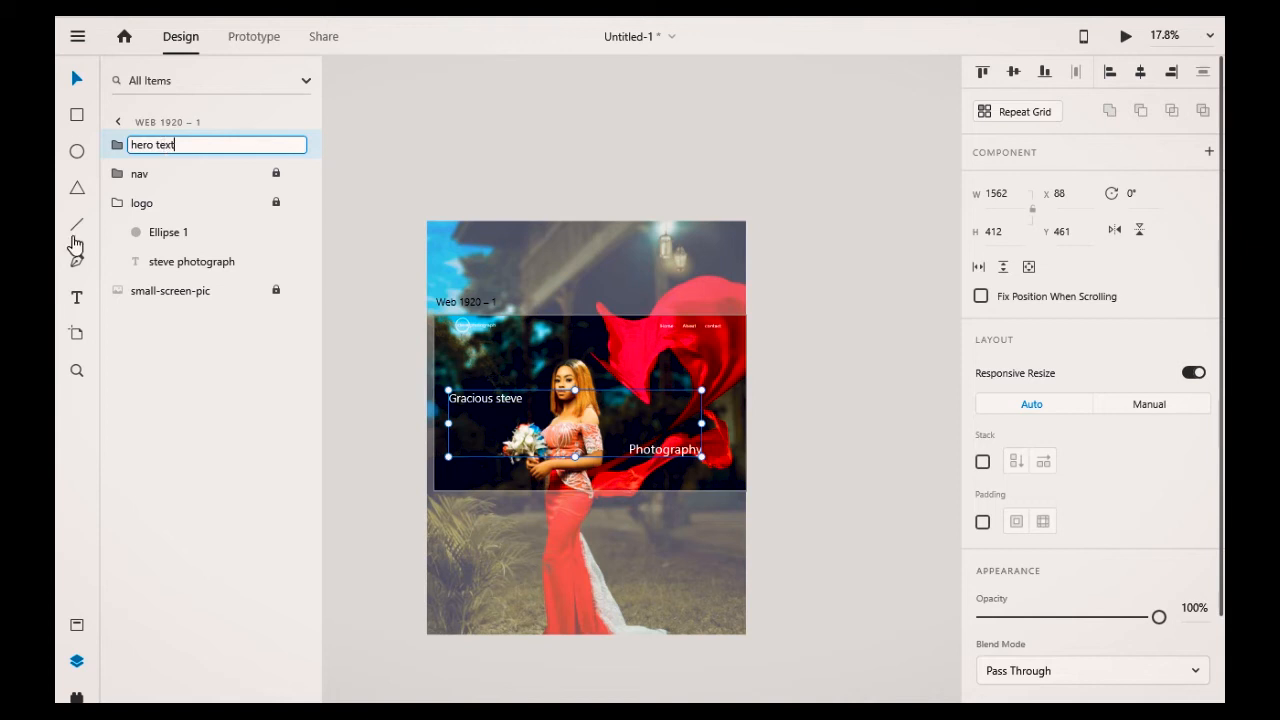
click(686, 125)
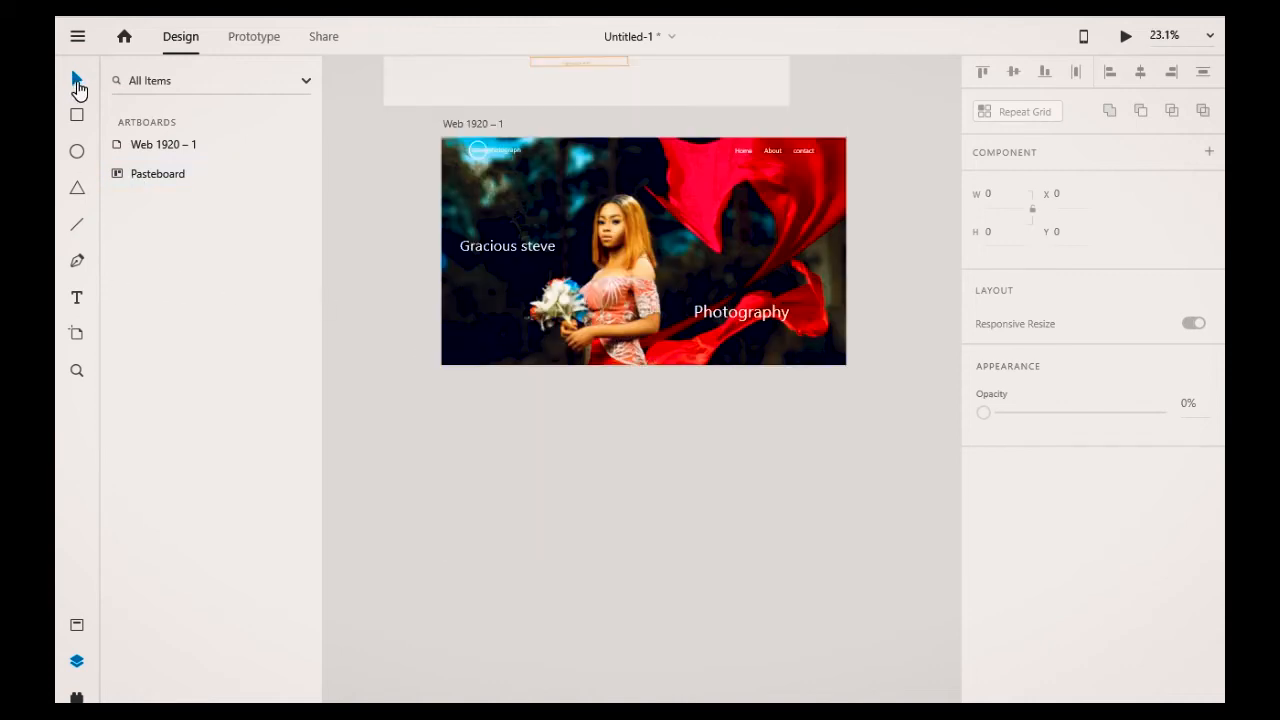
Step: Extend the artboard's height downward to about 2274 px
click(462, 126)
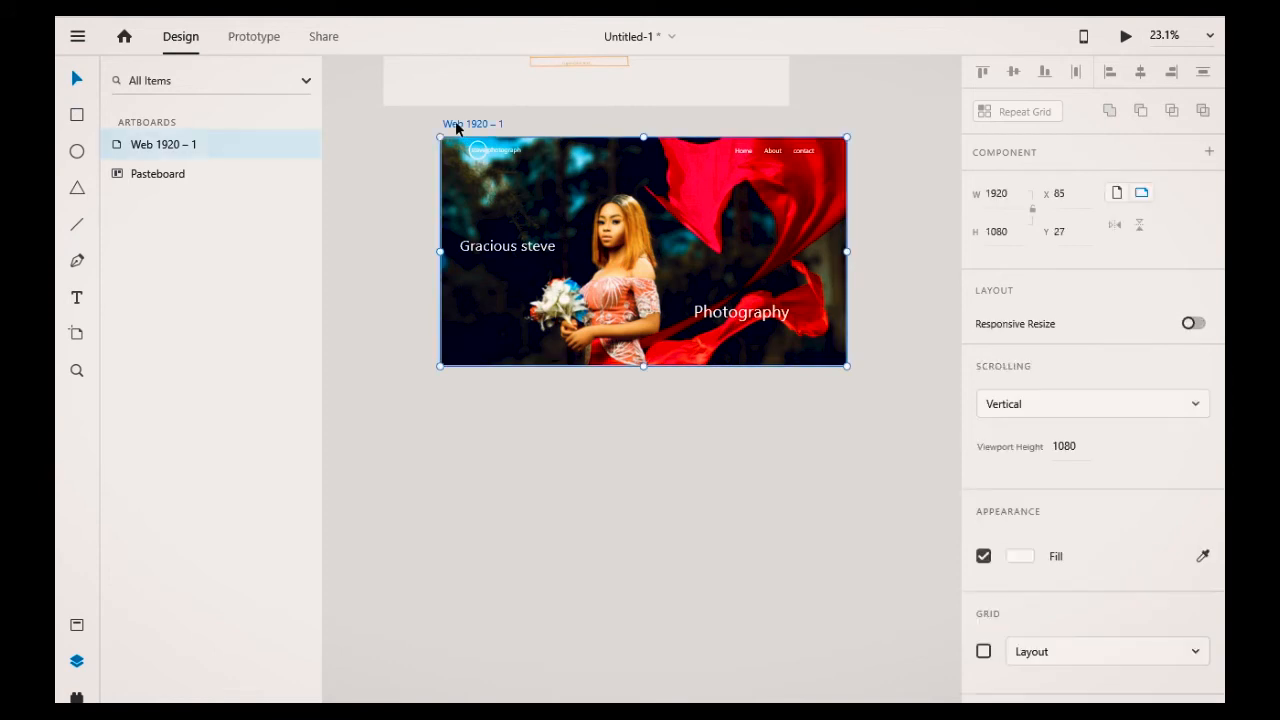
drag(640, 365, 644, 617)
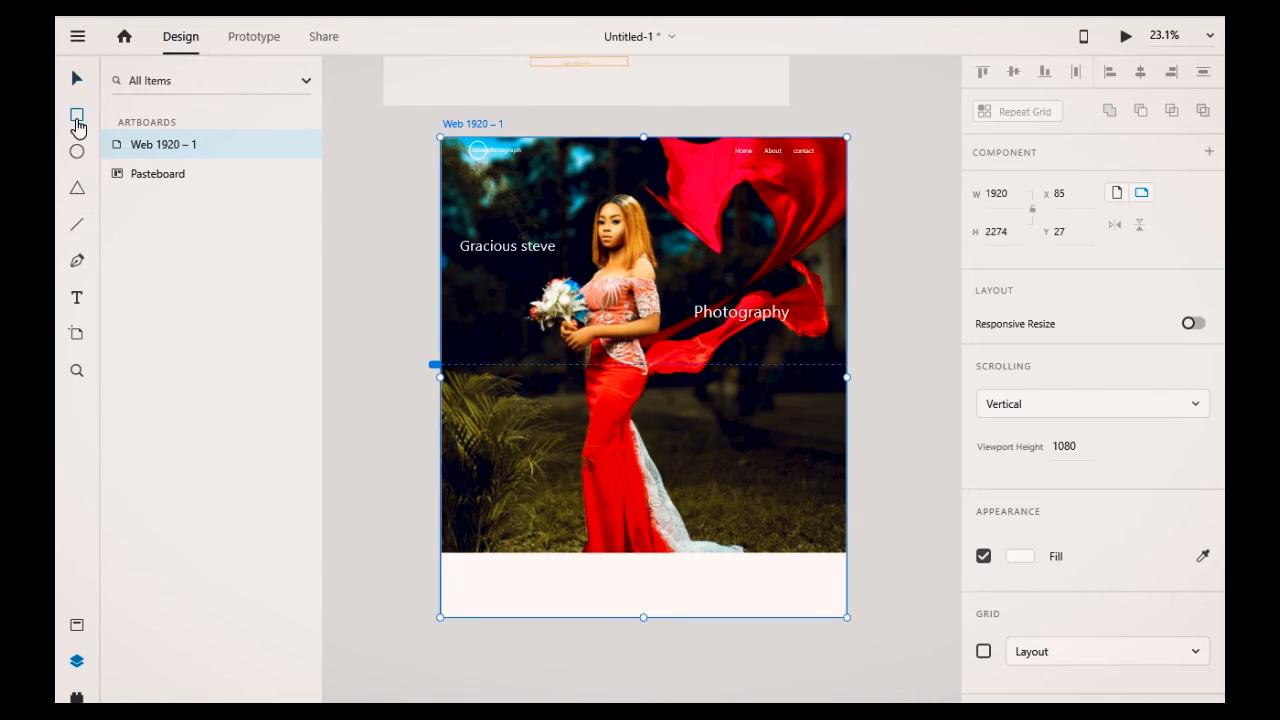
Step: Draw a rectangle filling the new lower section of the artboard, about 1920 × 1192
mouse_move(441, 366)
mouse_down()
mouse_move(789, 597)
mouse_move(845, 606)
mouse_up()
drag(643, 606, 645, 617)
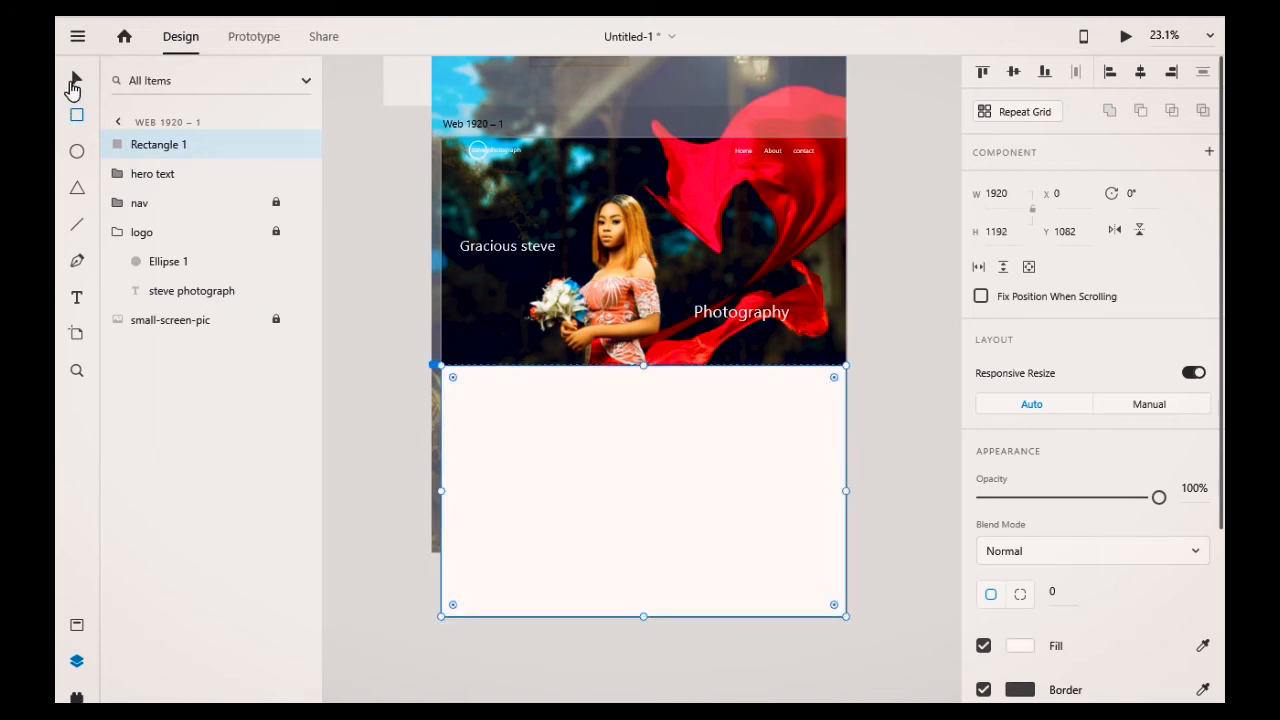
Step: Fill the lower rectangle with a muted pinkish-brown colour
click(889, 416)
click(729, 475)
scroll(1003, 520, down, 2)
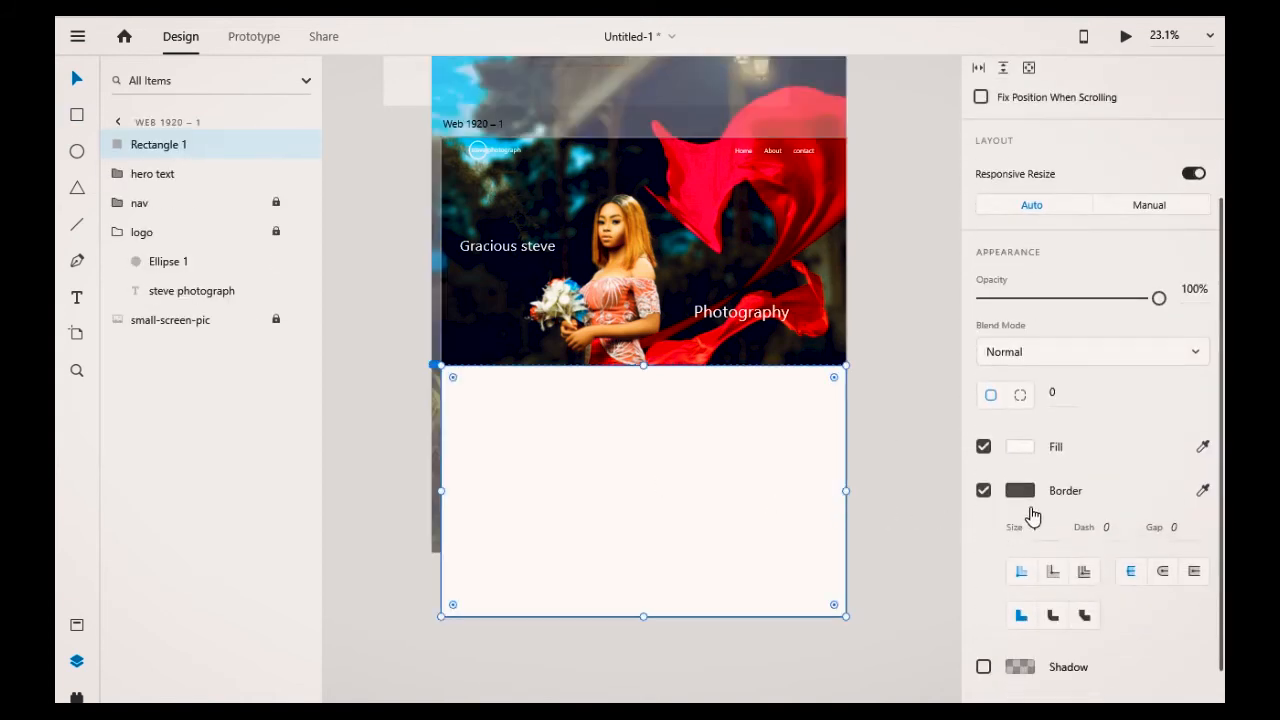
click(1010, 450)
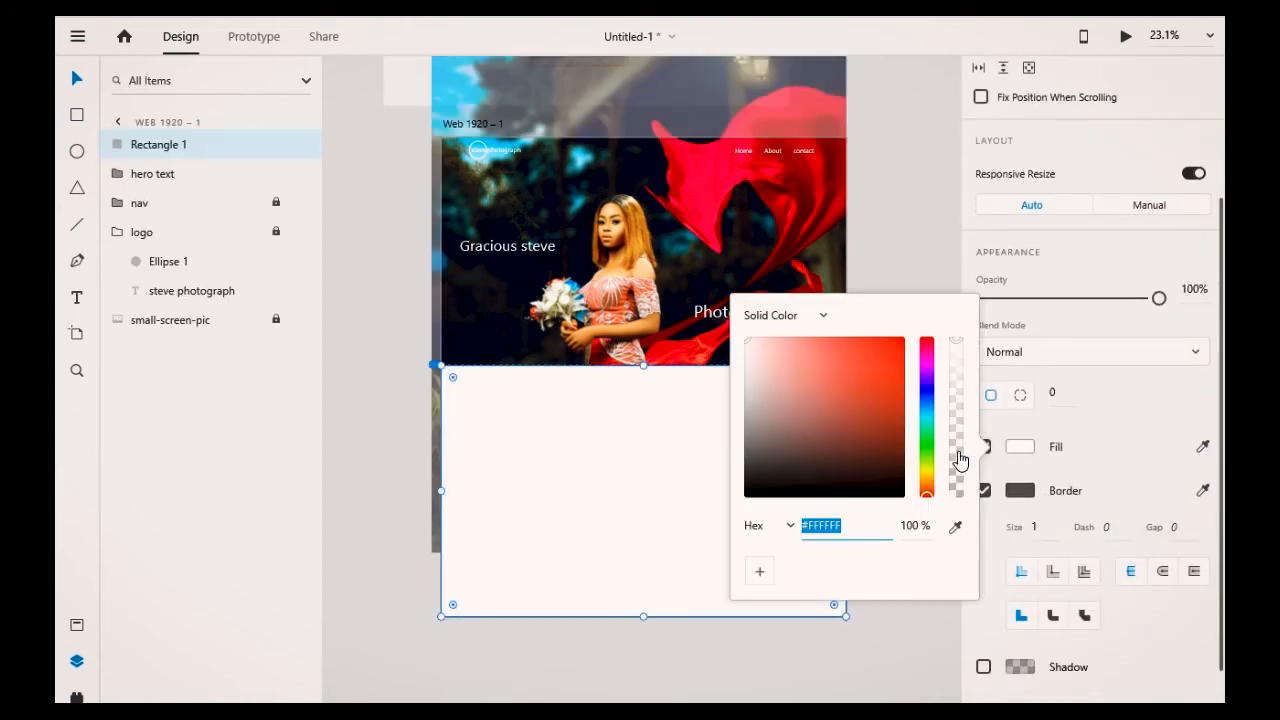
drag(808, 490, 762, 376)
click(894, 248)
click(894, 248)
click(713, 525)
click(899, 353)
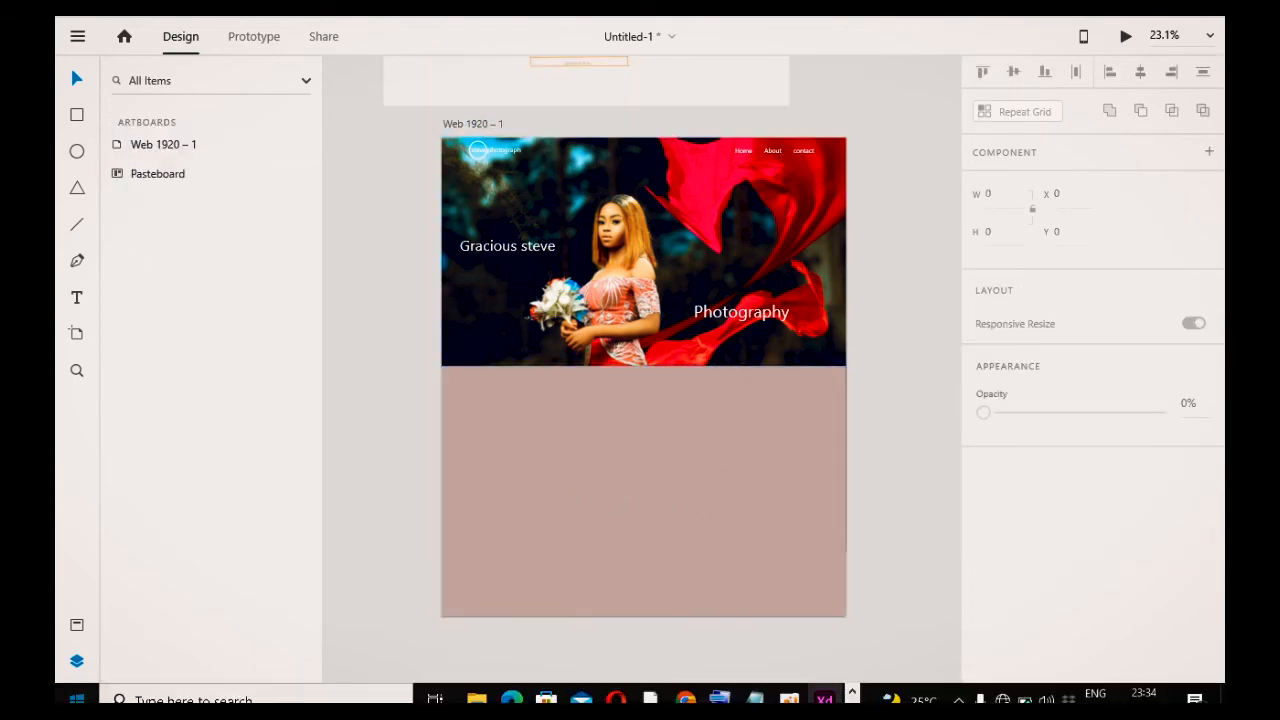
Step: Import the steve image from the images folder onto the artboard
click(476, 698)
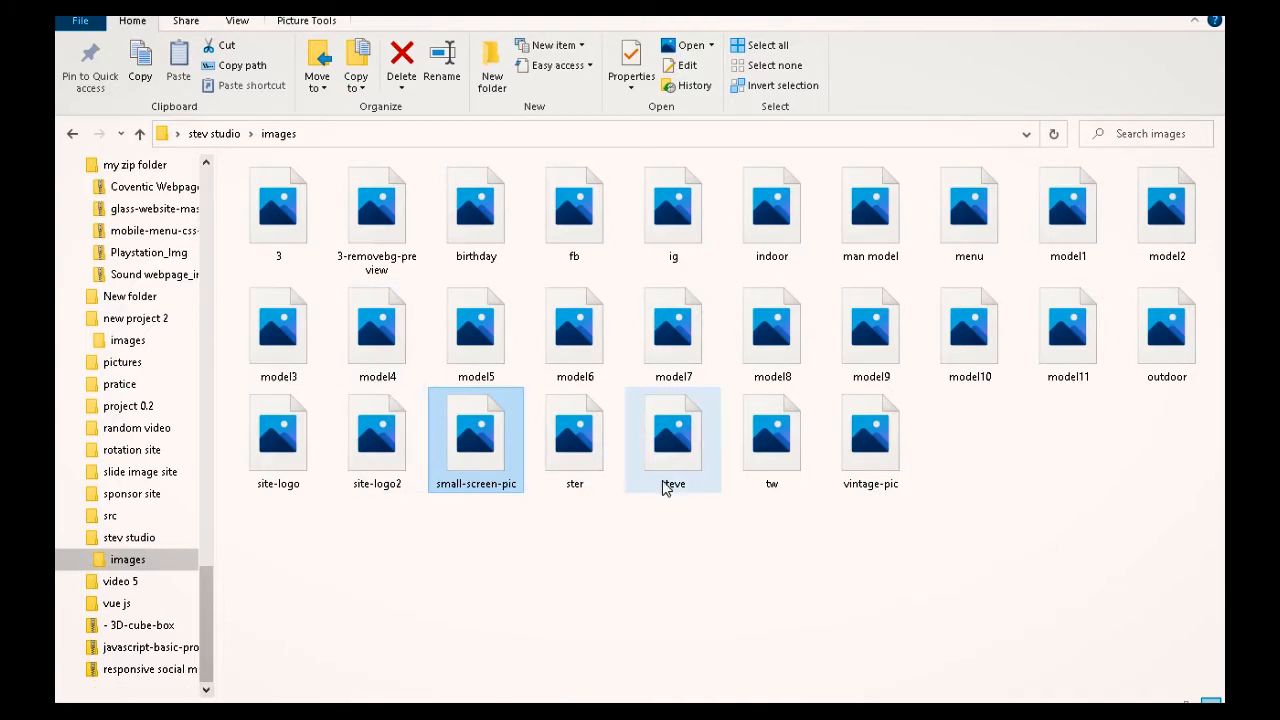
click(672, 447)
drag(672, 447, 453, 249)
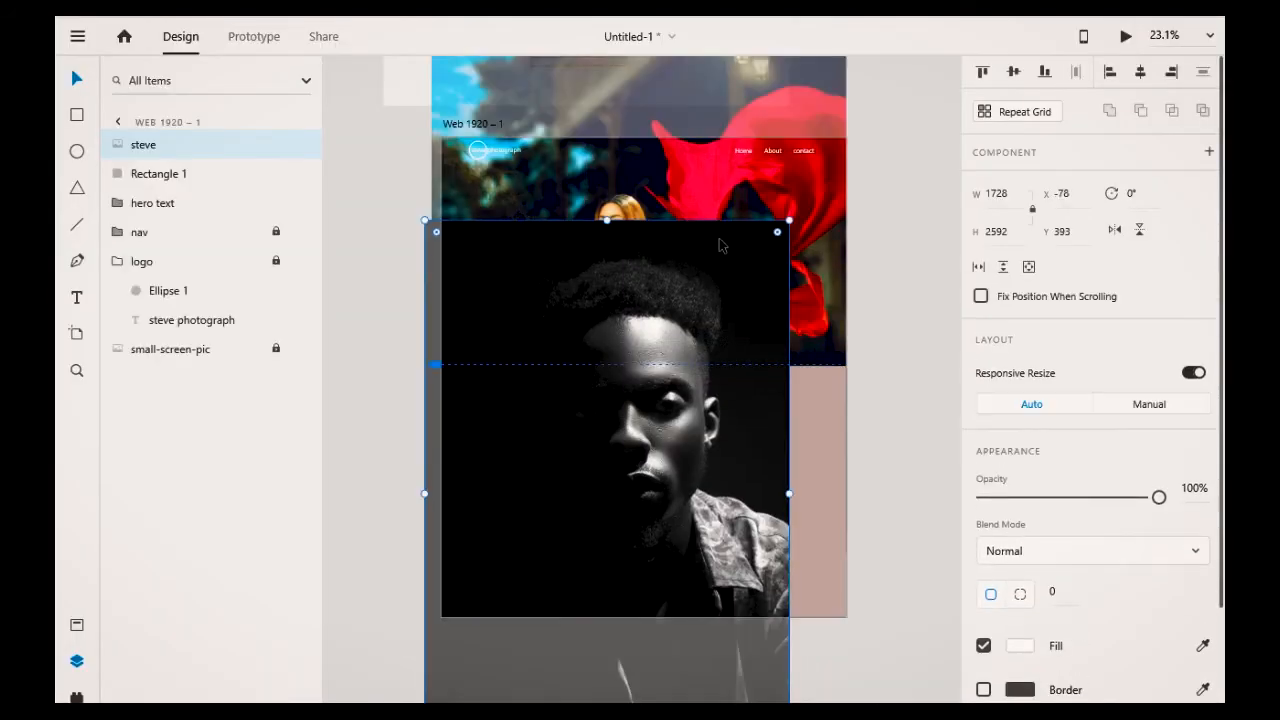
Step: Resize the steve image to about 421 × 632 inside the lower section
drag(789, 219, 778, 427)
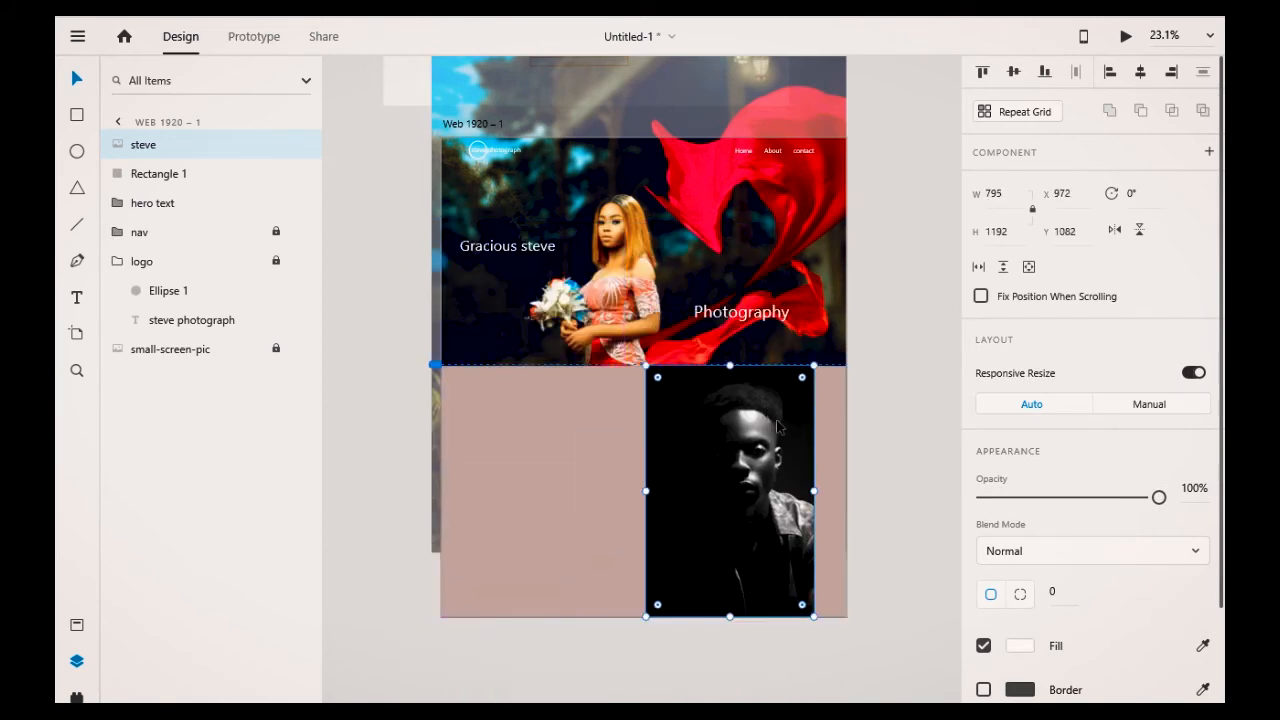
drag(812, 368, 791, 461)
scroll(700, 350, up, 3)
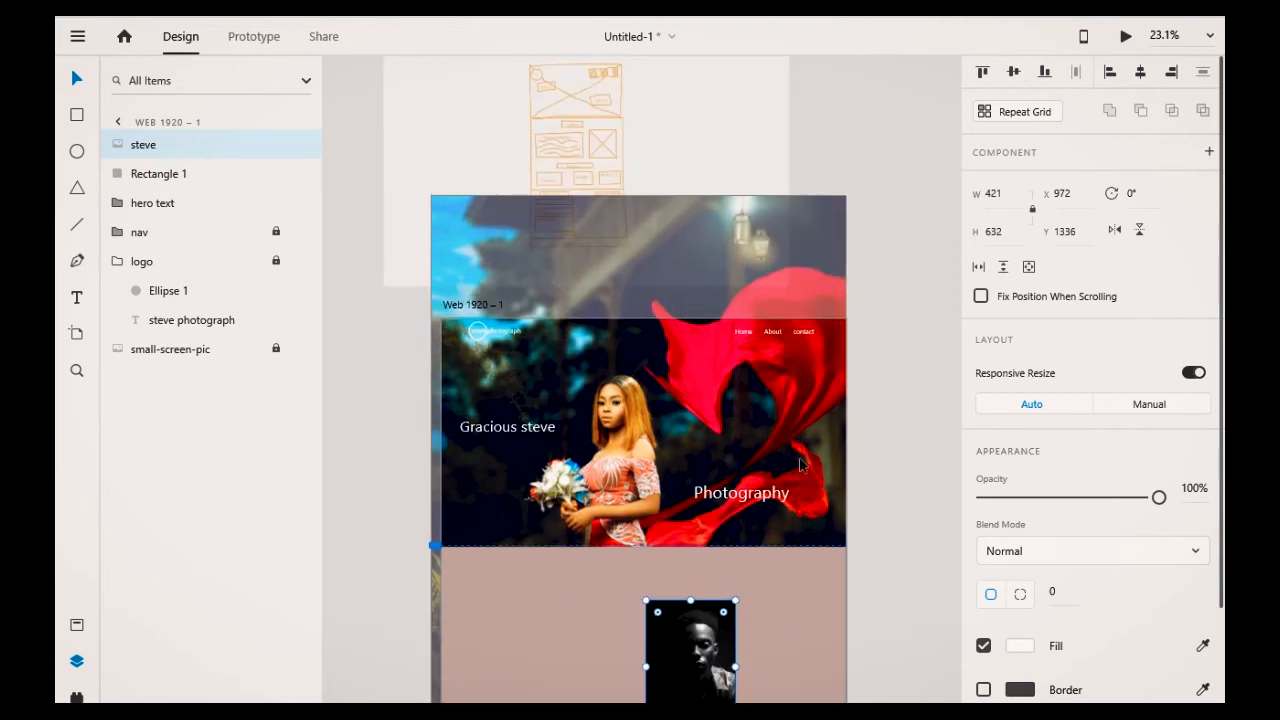
Step: Move the wireframe sketch down over the artboard's top area
click(633, 214)
drag(634, 215, 689, 375)
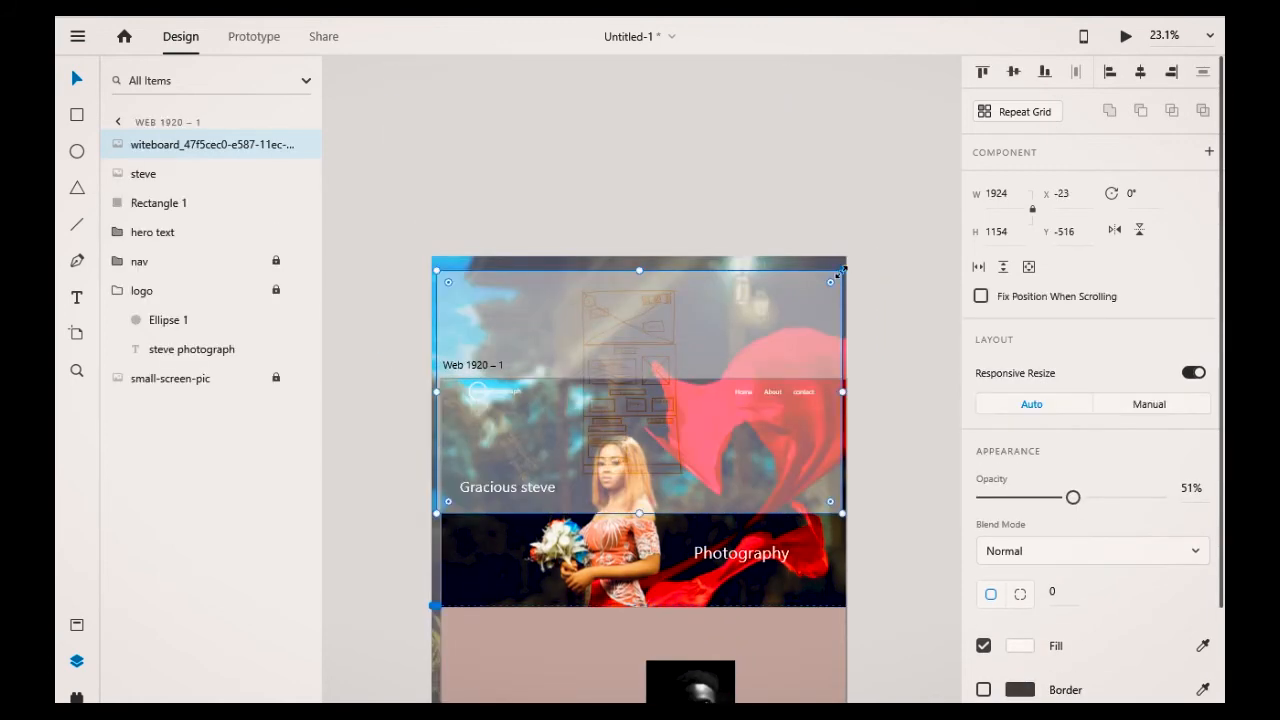
scroll(797, 477, up, 5)
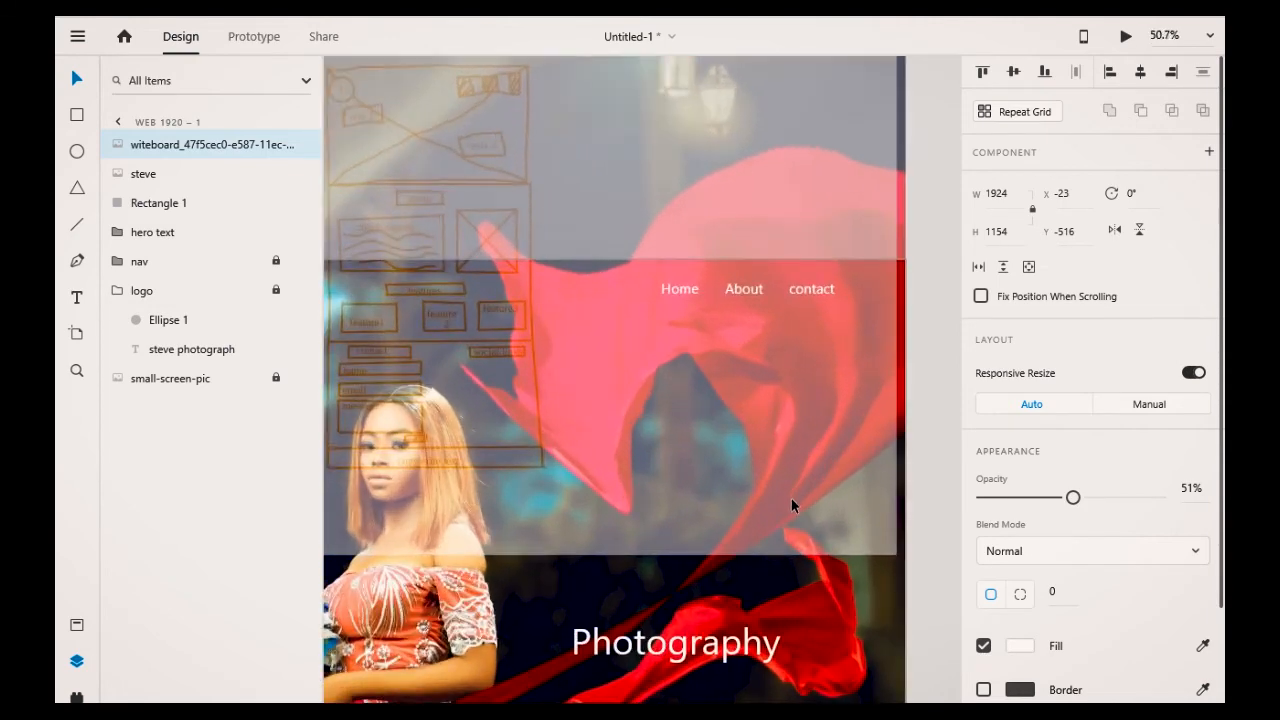
Step: Select the sketch together with the hero text and background image and set their opacity to 100%
mouse_move(657, 640)
mouse_down()
mouse_move(543, 640)
mouse_move(657, 640)
mouse_up()
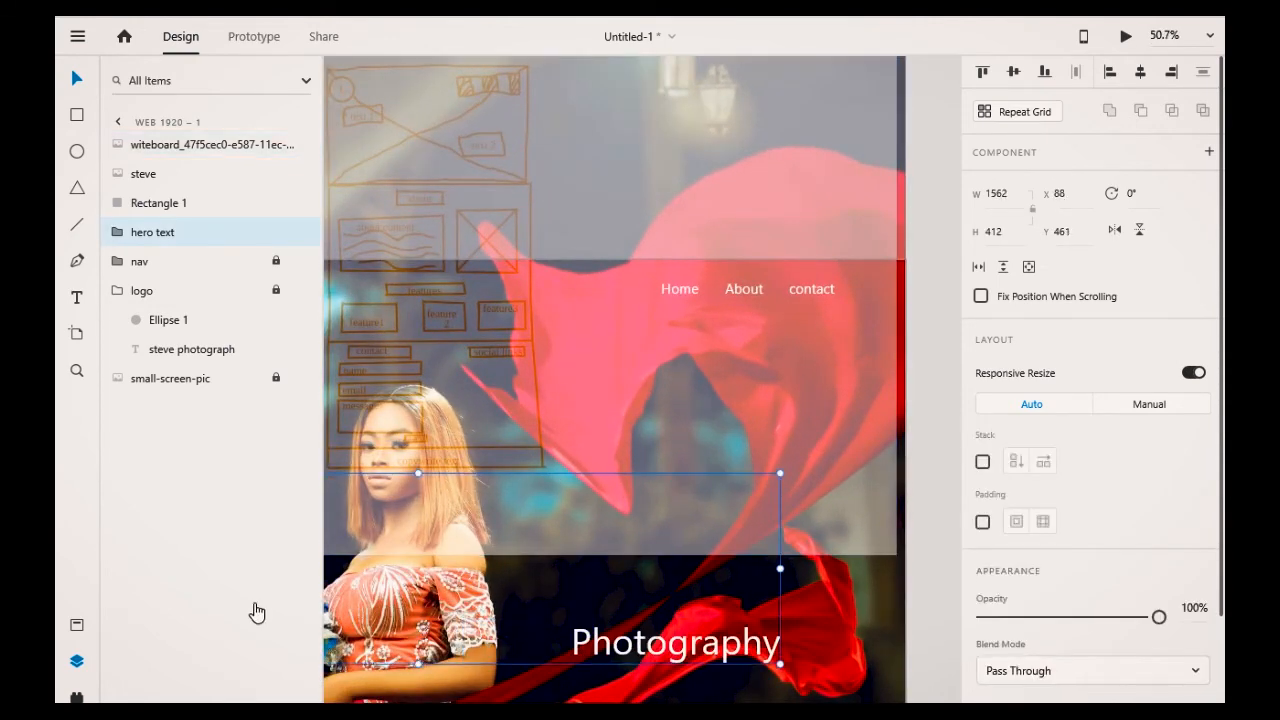
click(914, 491)
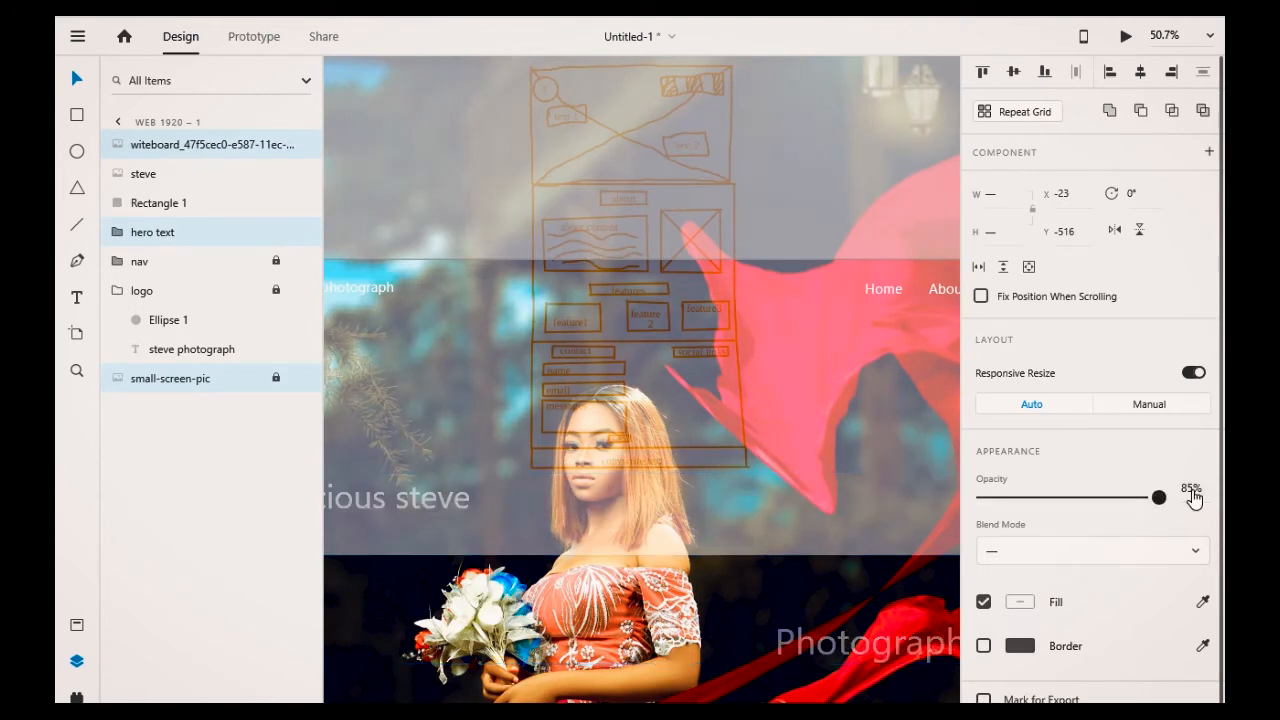
drag(1071, 497, 1159, 497)
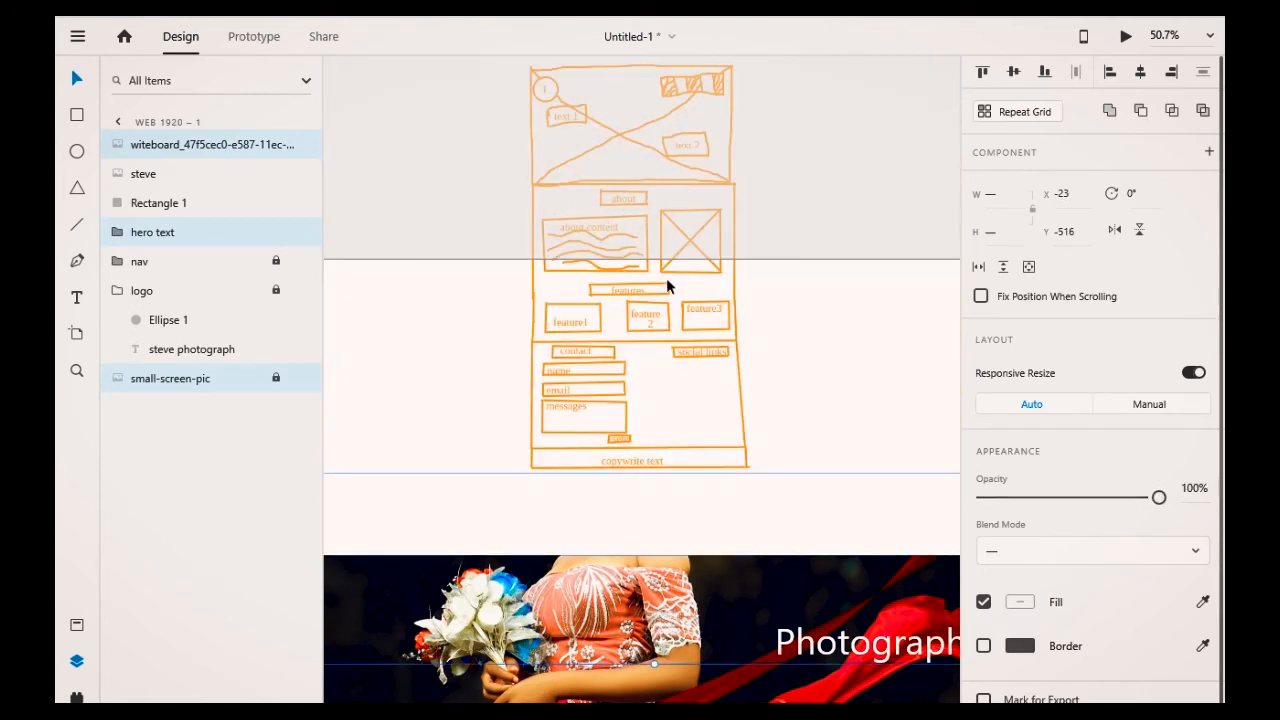
scroll(835, 372, down, 4)
scroll(830, 387, up, 6)
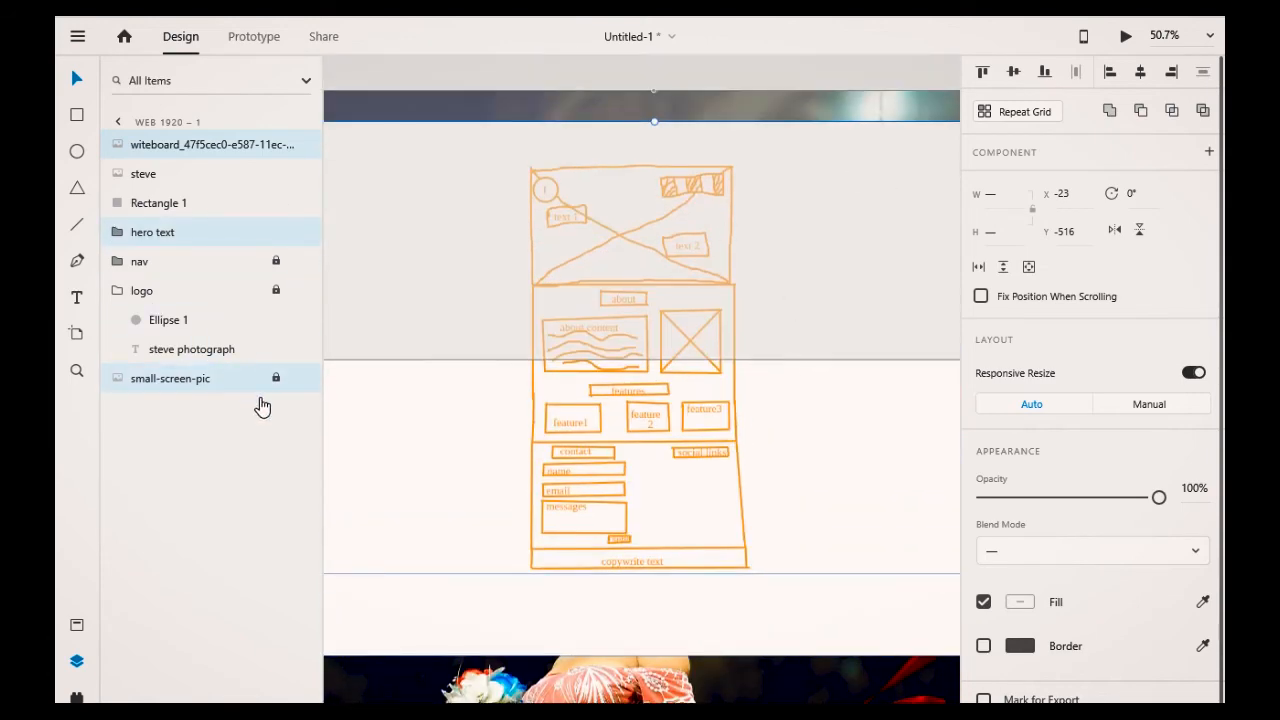
Step: Hide the wireframe sketch layer
click(747, 237)
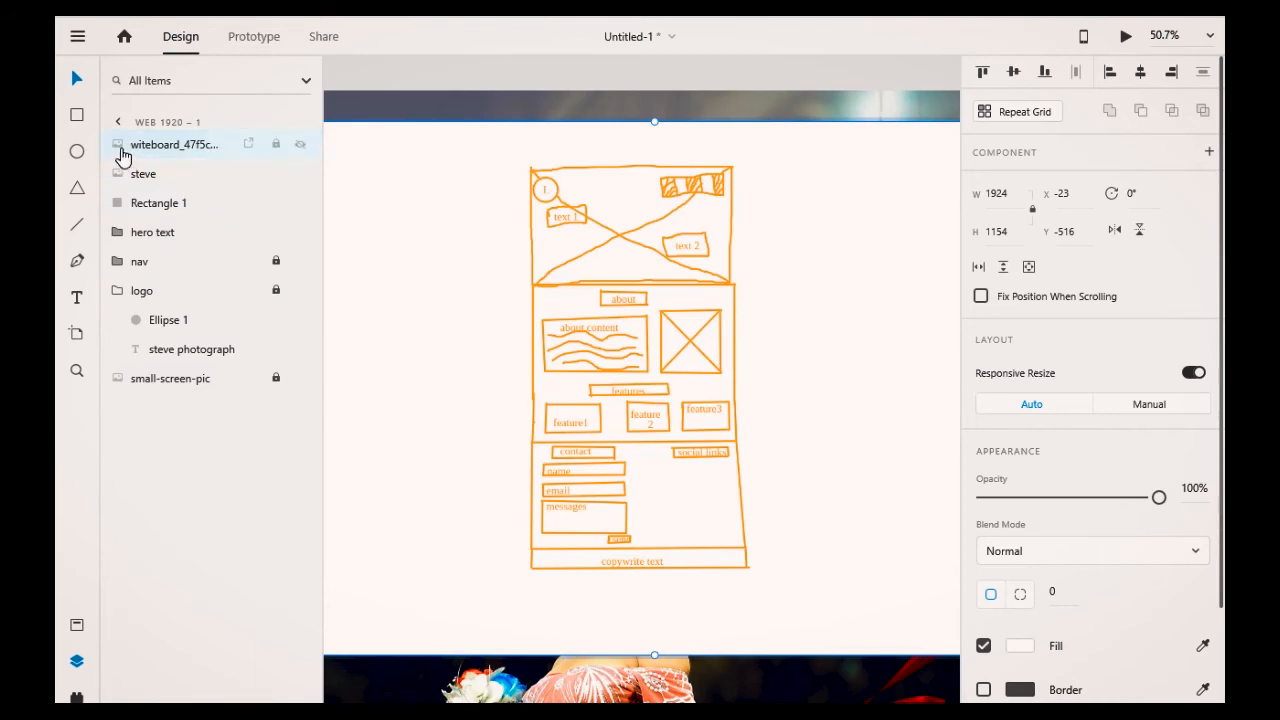
click(300, 146)
scroll(661, 411, down, 10)
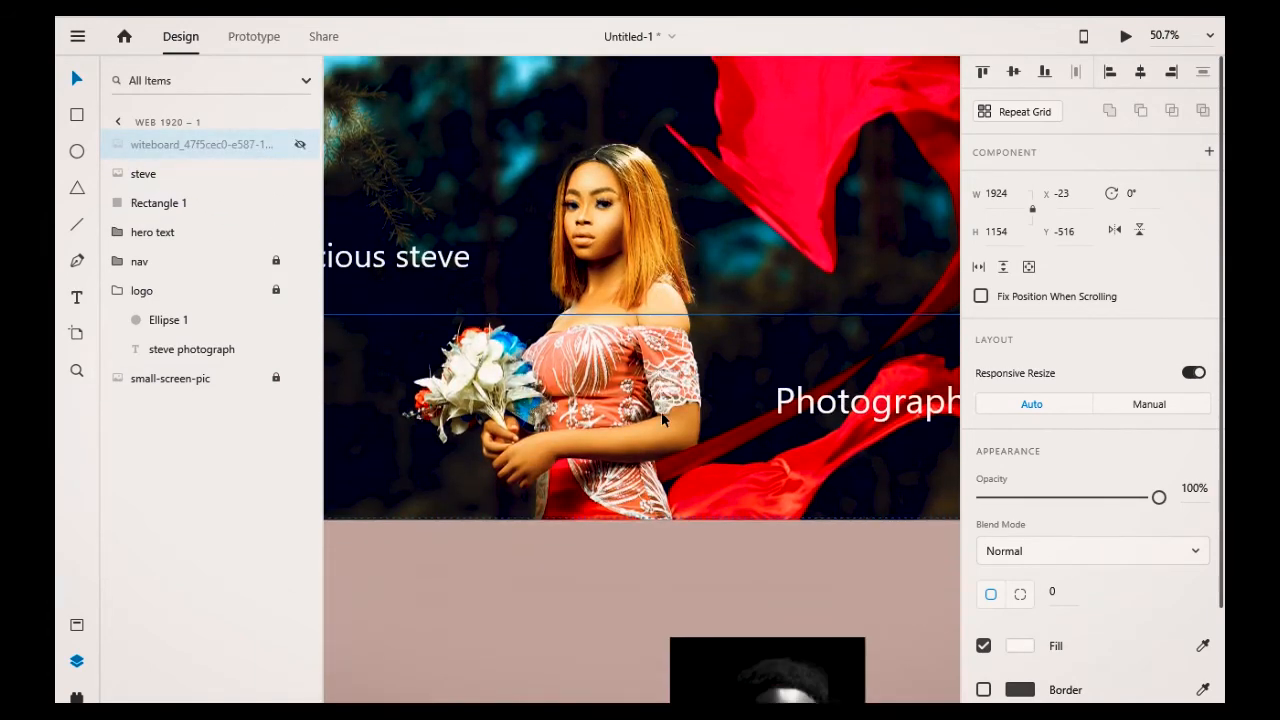
scroll(678, 431, up, 4)
scroll(679, 434, down, 10)
scroll(679, 434, up, 2)
scroll(708, 467, up, 2)
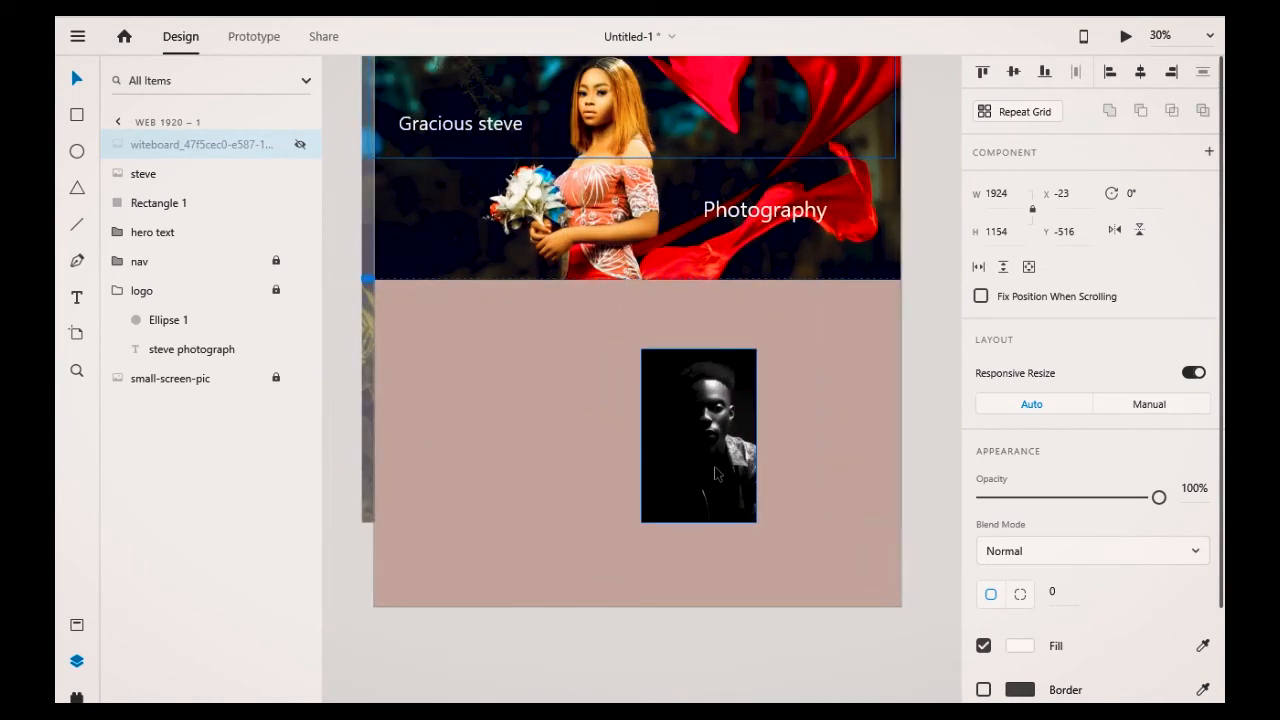
Step: Move the steve image to the section's right side and set its corner radii to 35, 0, 35 and 0
drag(713, 446, 819, 427)
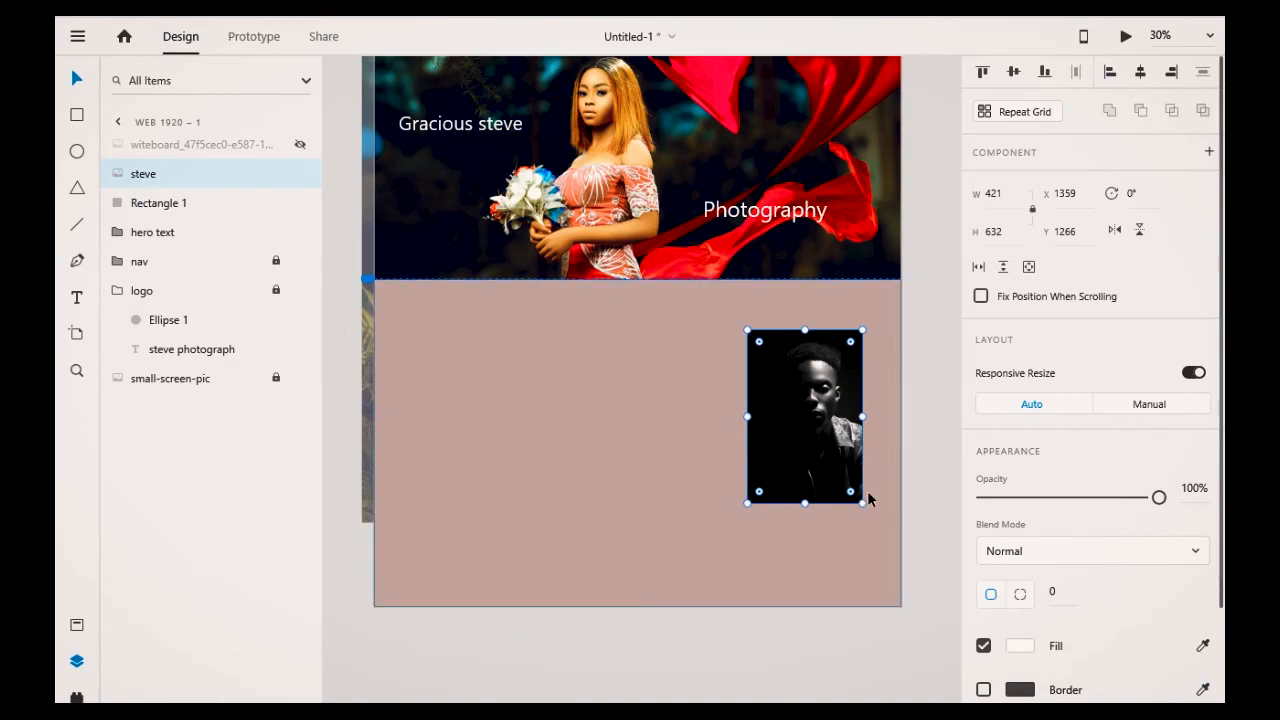
scroll(880, 655, down, 1)
click(1020, 594)
click(1099, 590)
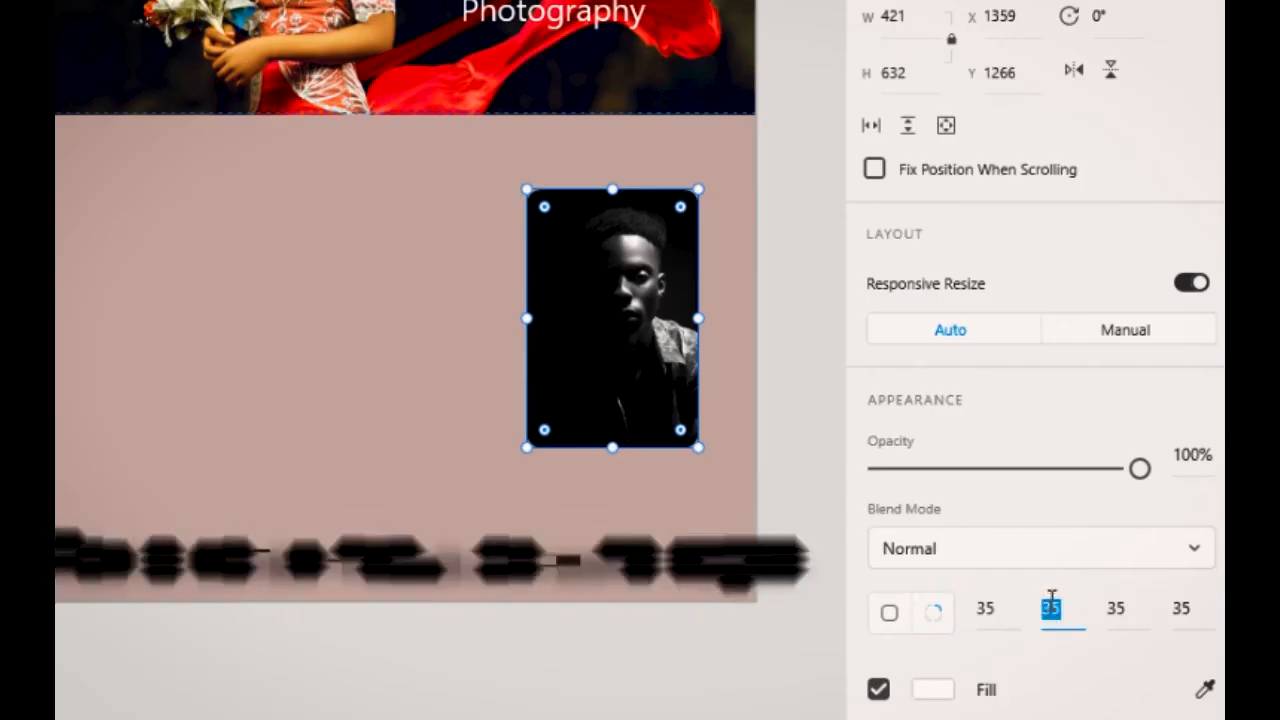
key(BackSpace)
text(0)
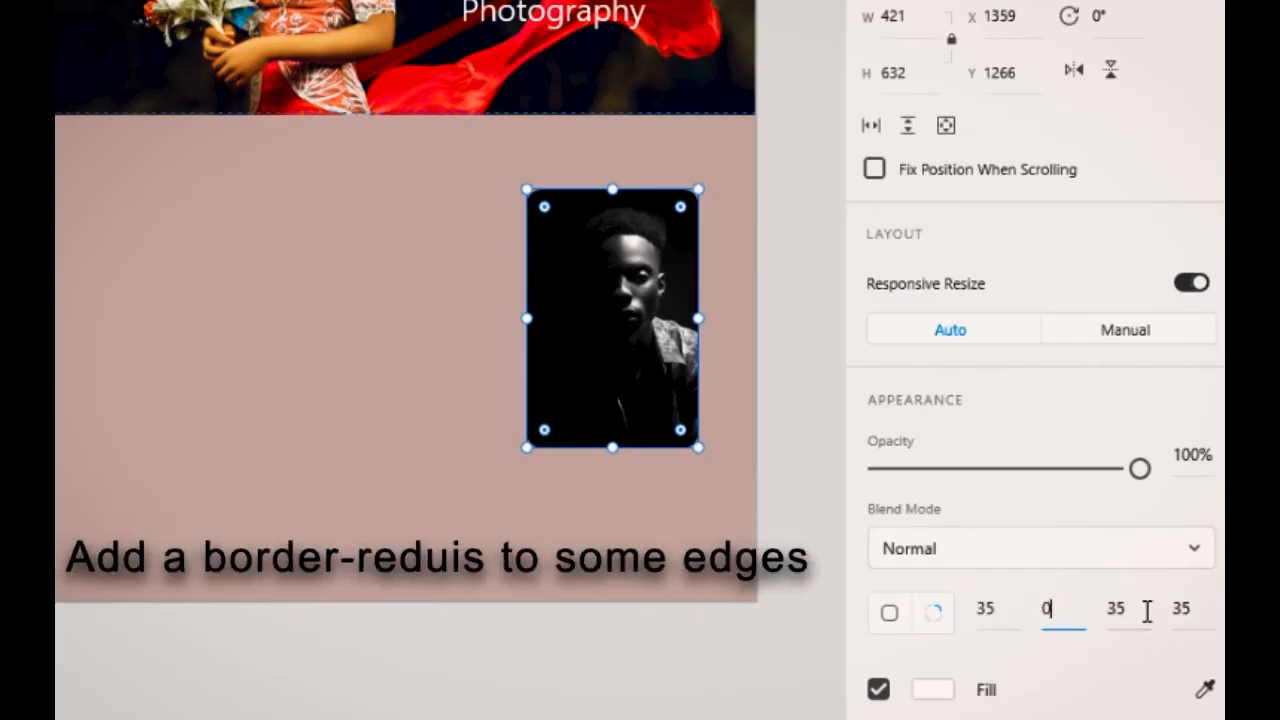
click(1180, 612)
text(0)
click(766, 671)
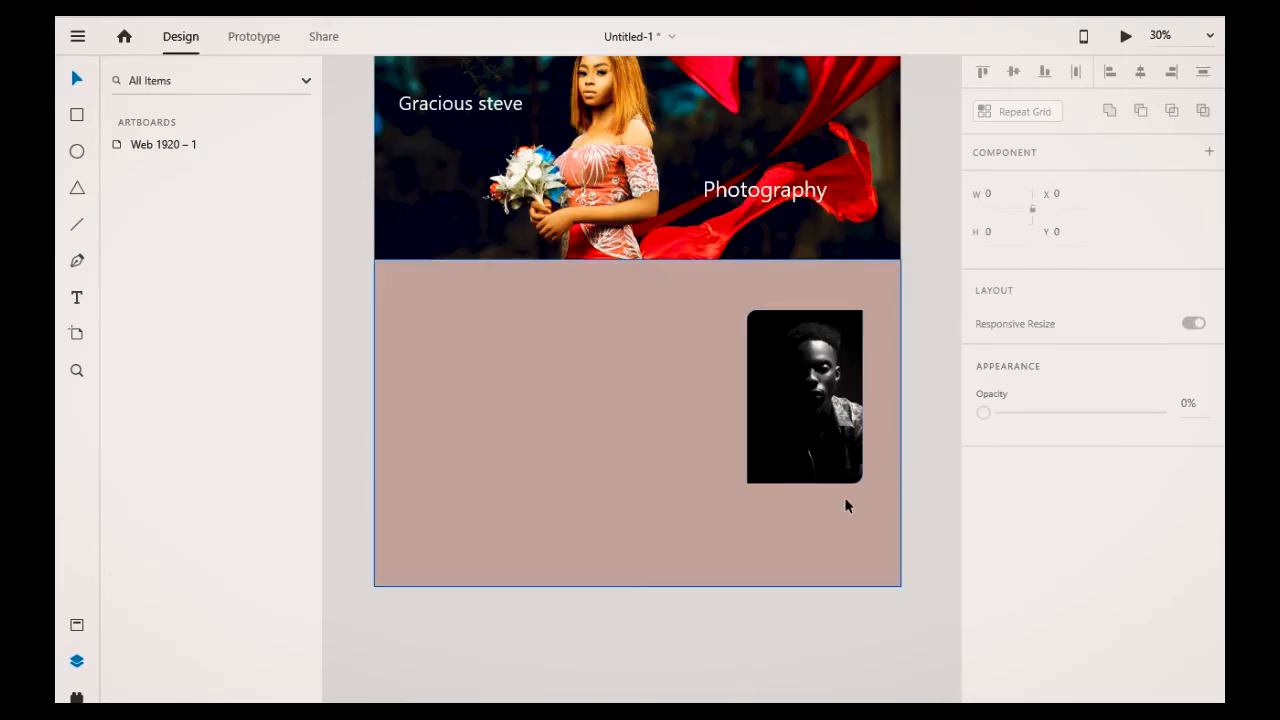
mouse_move(835, 403)
mouse_down()
mouse_move(827, 386)
mouse_move(838, 397)
mouse_up()
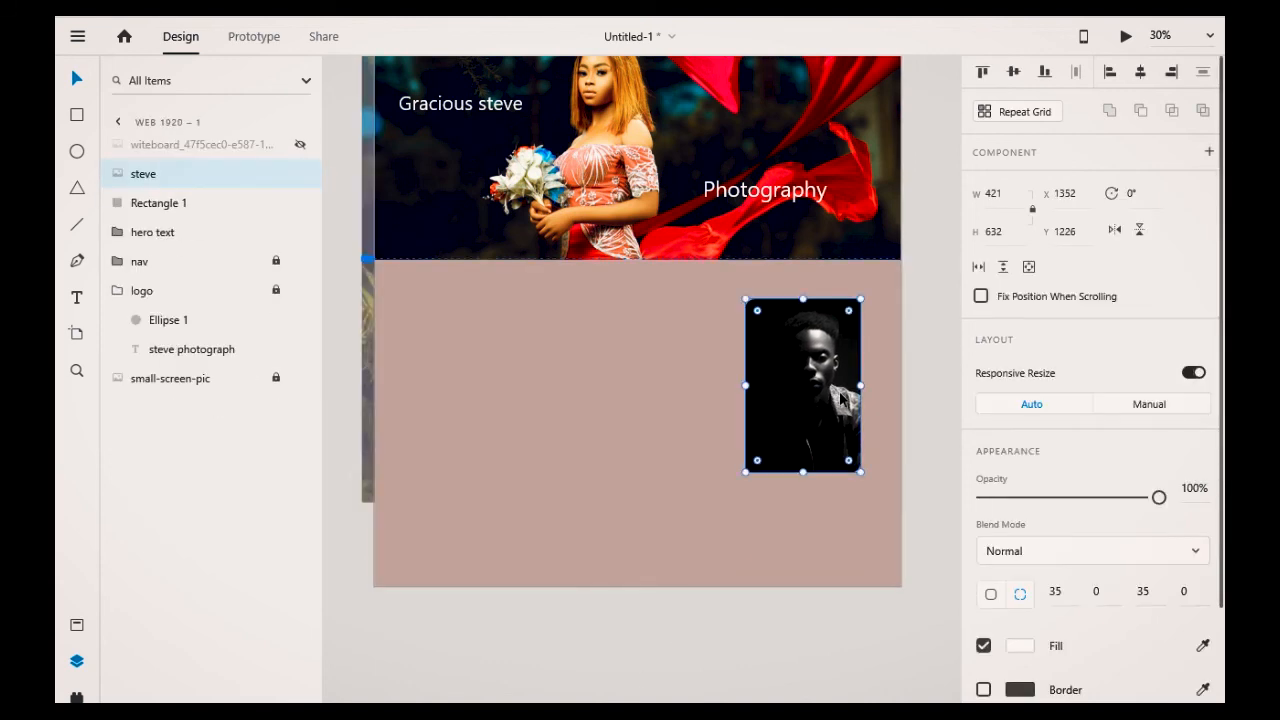
click(613, 628)
Step: Add an "About" heading centred at the top of the lower section, at about font size 92
click(78, 298)
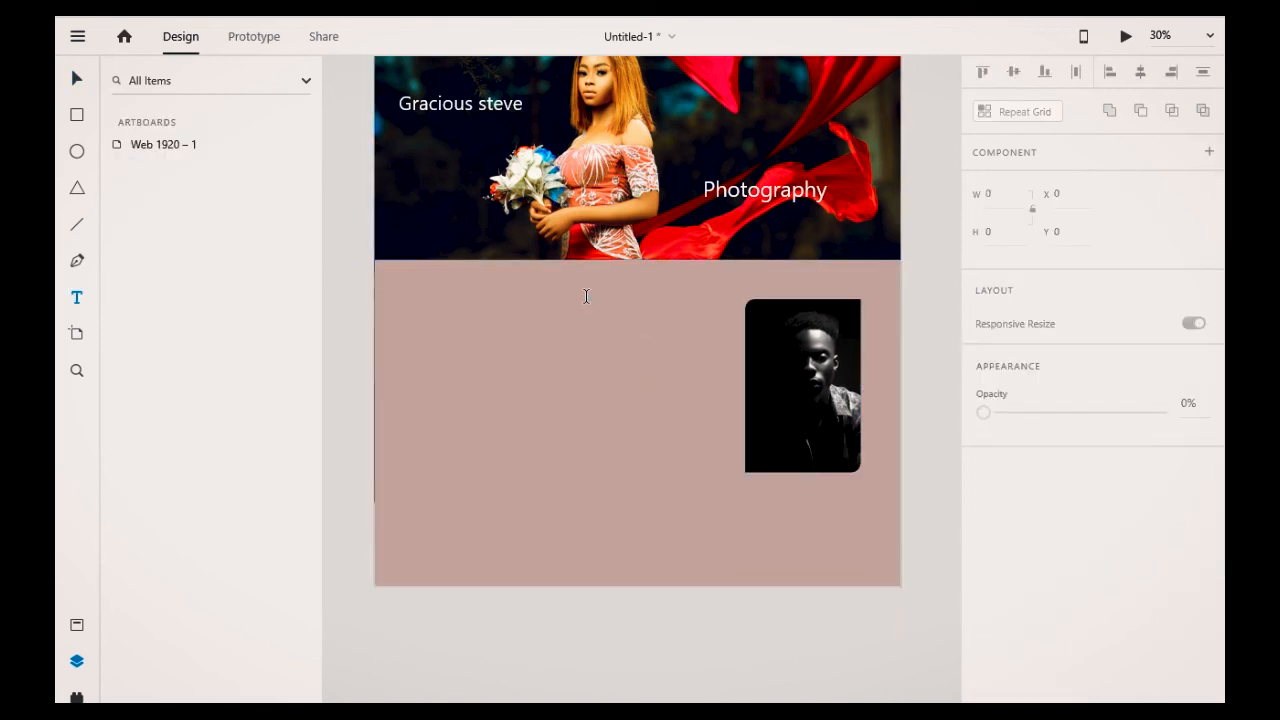
click(583, 286)
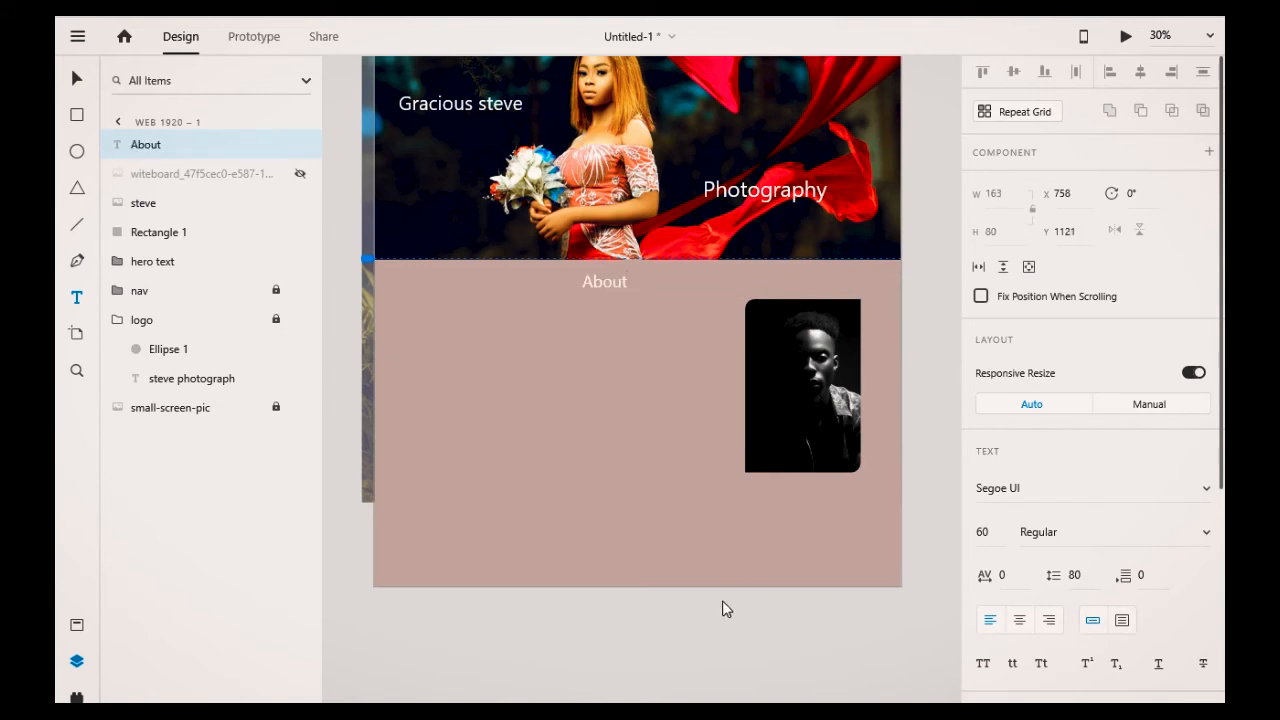
key(Escape)
drag(603, 296, 604, 303)
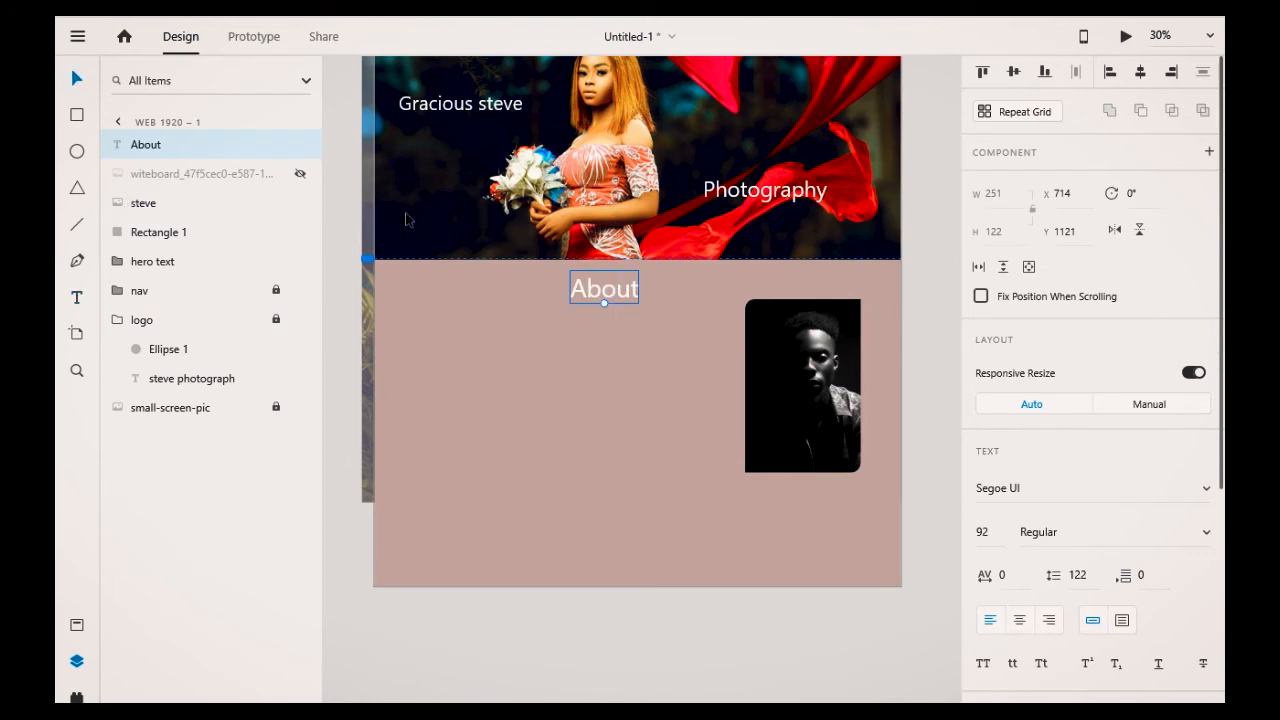
drag(613, 287, 640, 291)
Step: Change the About heading's fill colour to black
click(698, 410)
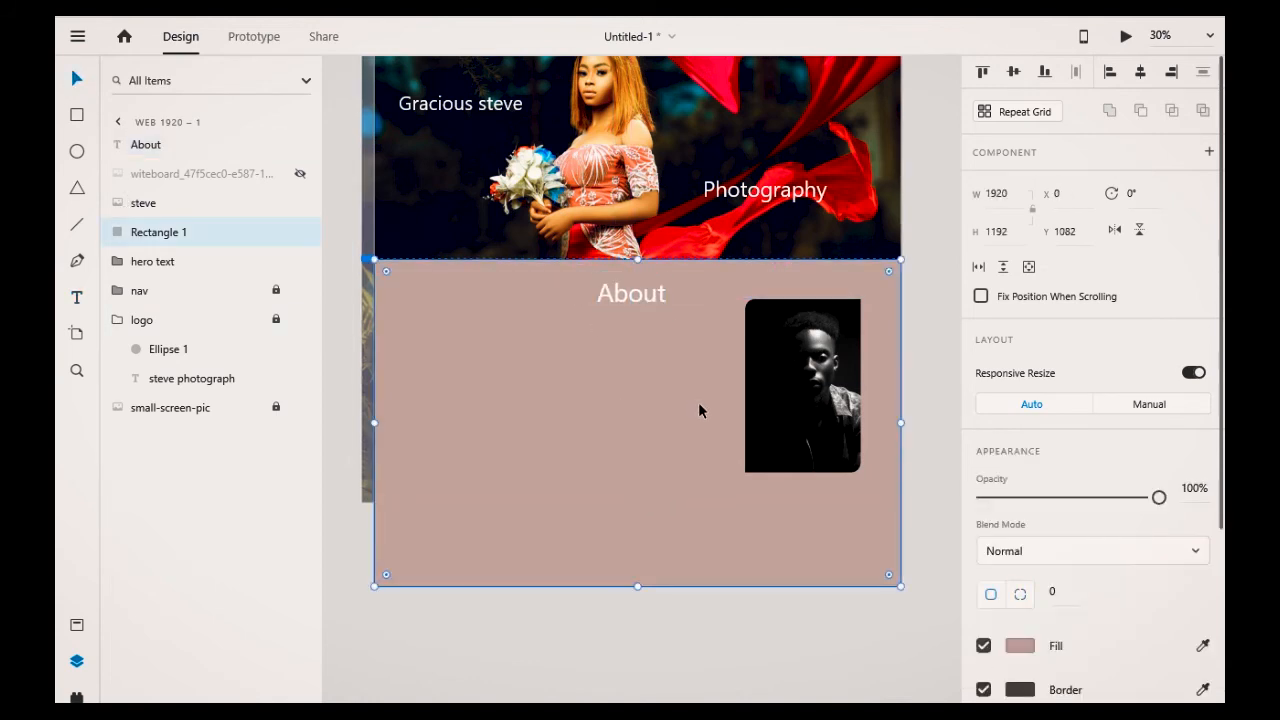
click(613, 306)
scroll(1074, 579, down, 4)
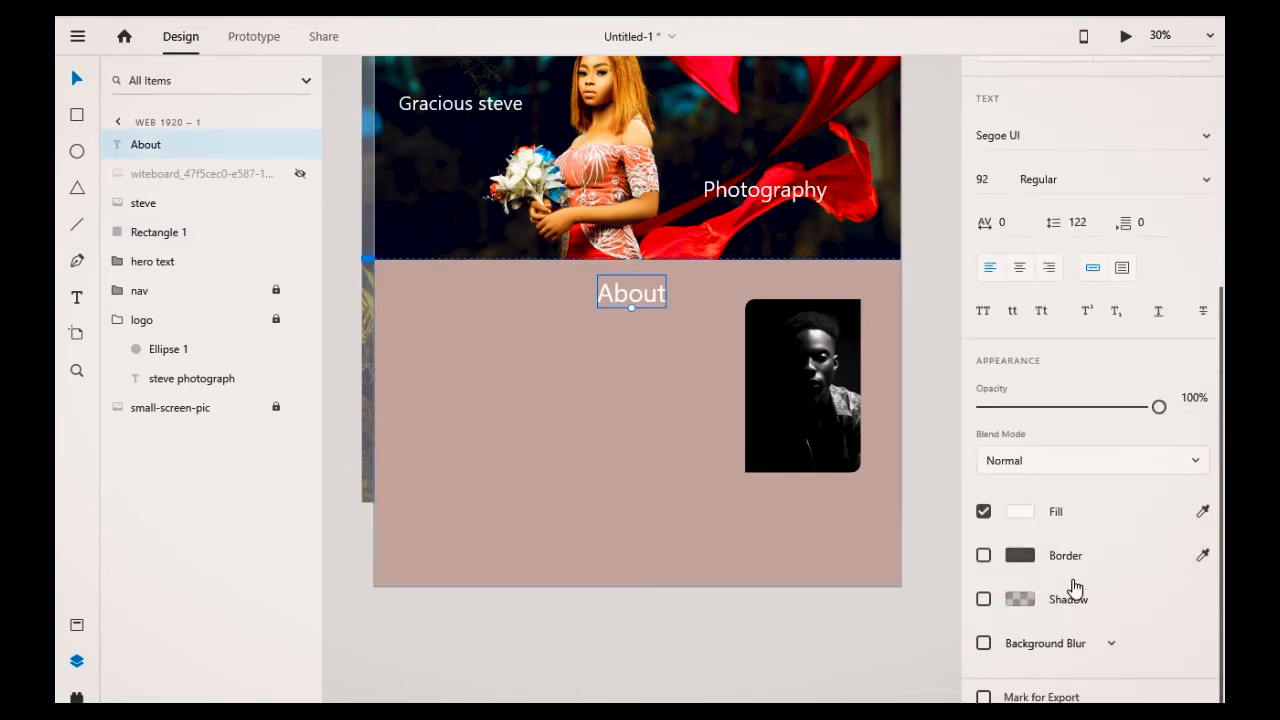
click(1022, 514)
drag(846, 545, 760, 566)
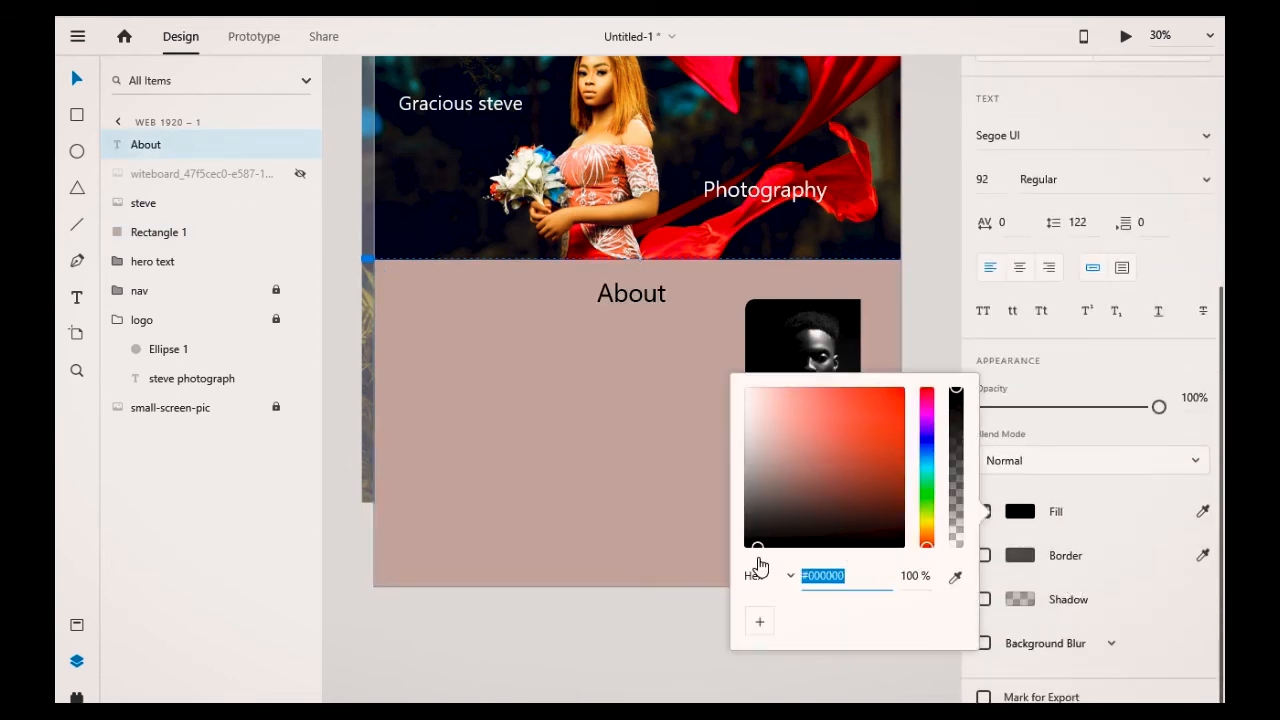
click(725, 598)
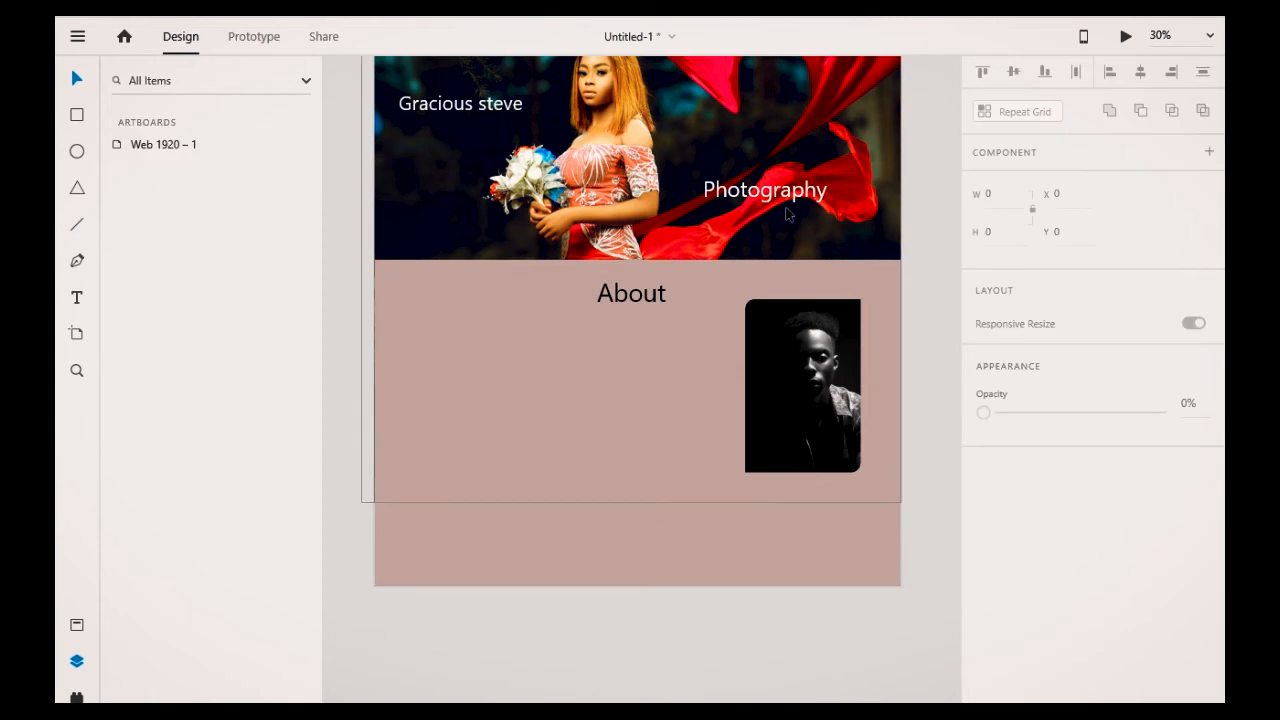
Step: Change the About heading's fill colour back to white
click(631, 293)
scroll(1082, 589, down, 5)
click(1022, 512)
drag(752, 540, 723, 365)
click(691, 607)
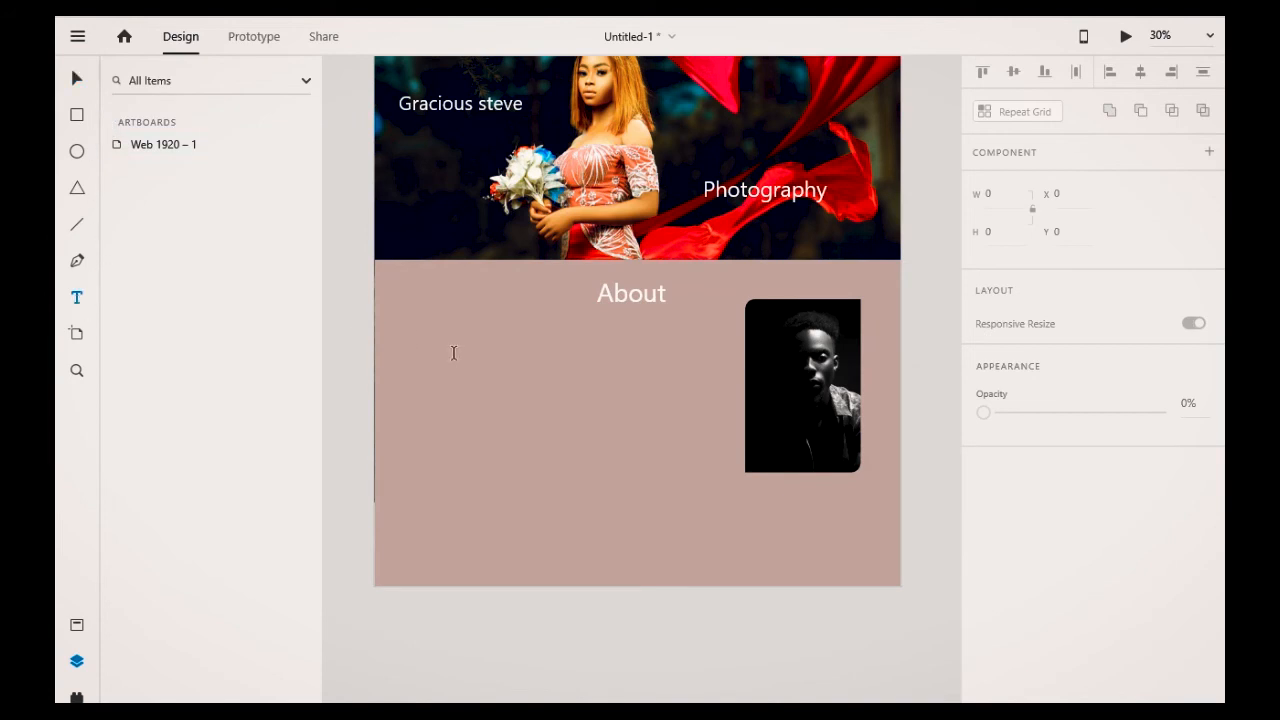
Step: Draw a text area left of the steve image and paste lorem ipsum paragraphs into it
drag(405, 342, 721, 471)
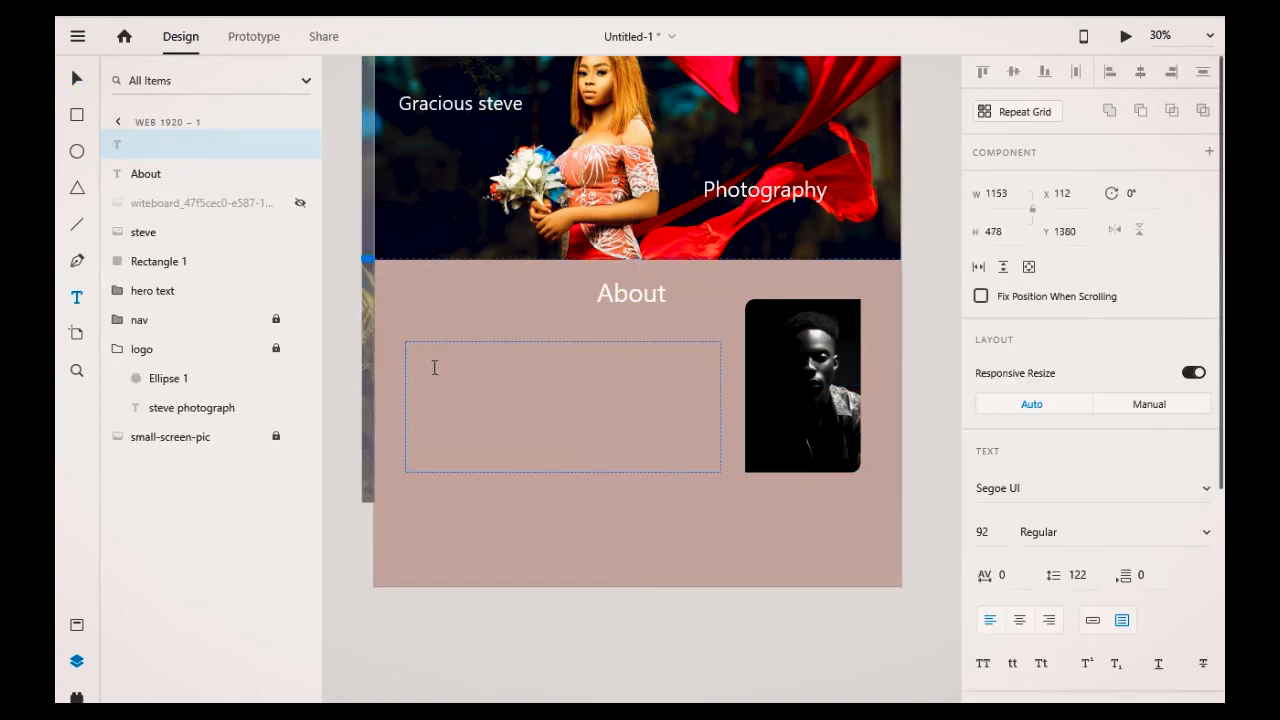
text(Lorem ipsum dolor sit amet, consectetur adipisicing elit. Accusantium alias sunt eos sed, aspernatur asperiores culpa voluptate magni fugit quisquam! Lorem ipsum dolor sit amet, consectetur adipisicing elit. Accusantium alias sunt eos sed, aspernatur asperiores culpa voluptate magni fugit quisquam! Lorem ipsum dolor sit amet, consectetur adipisicing elit. Accusantium alias sunt eos sed, aspernatur asperiores culpa voluptate magni fugit quisquam!)
scroll(502, 208, up, 3)
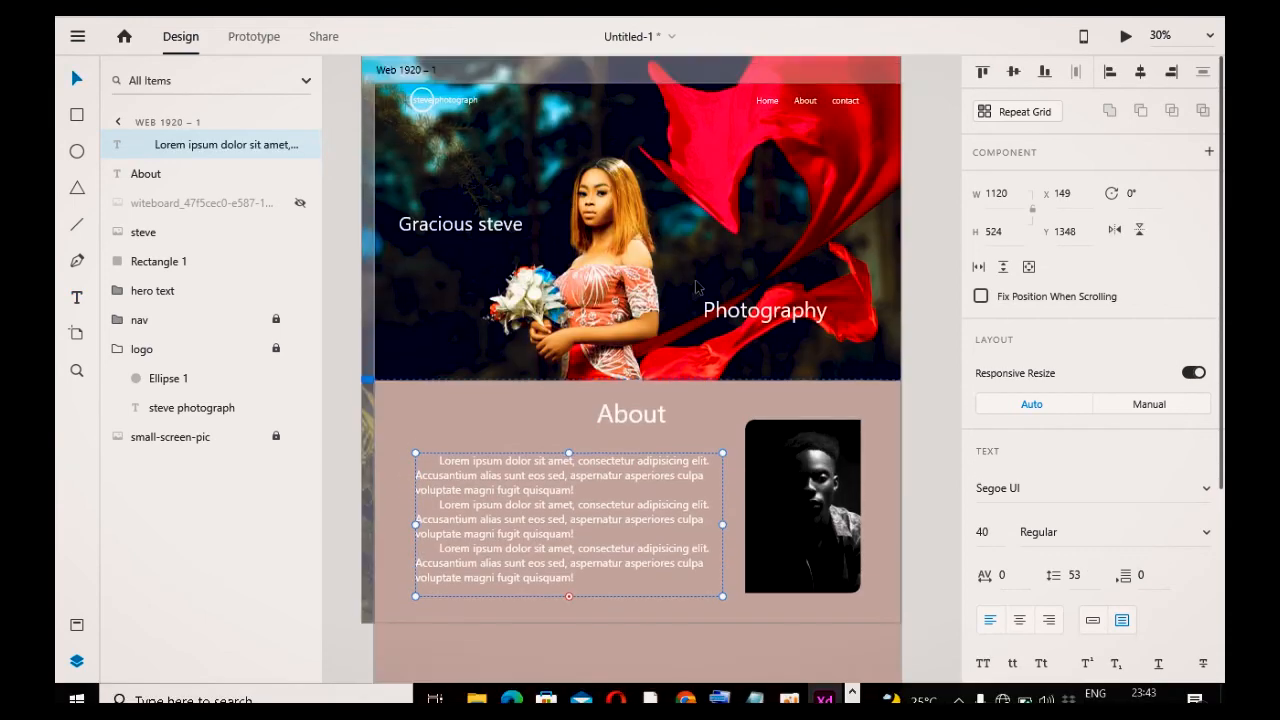
Step: Show the artboard's layout grid and shift the hero text group slightly right to line up with the columns
click(390, 111)
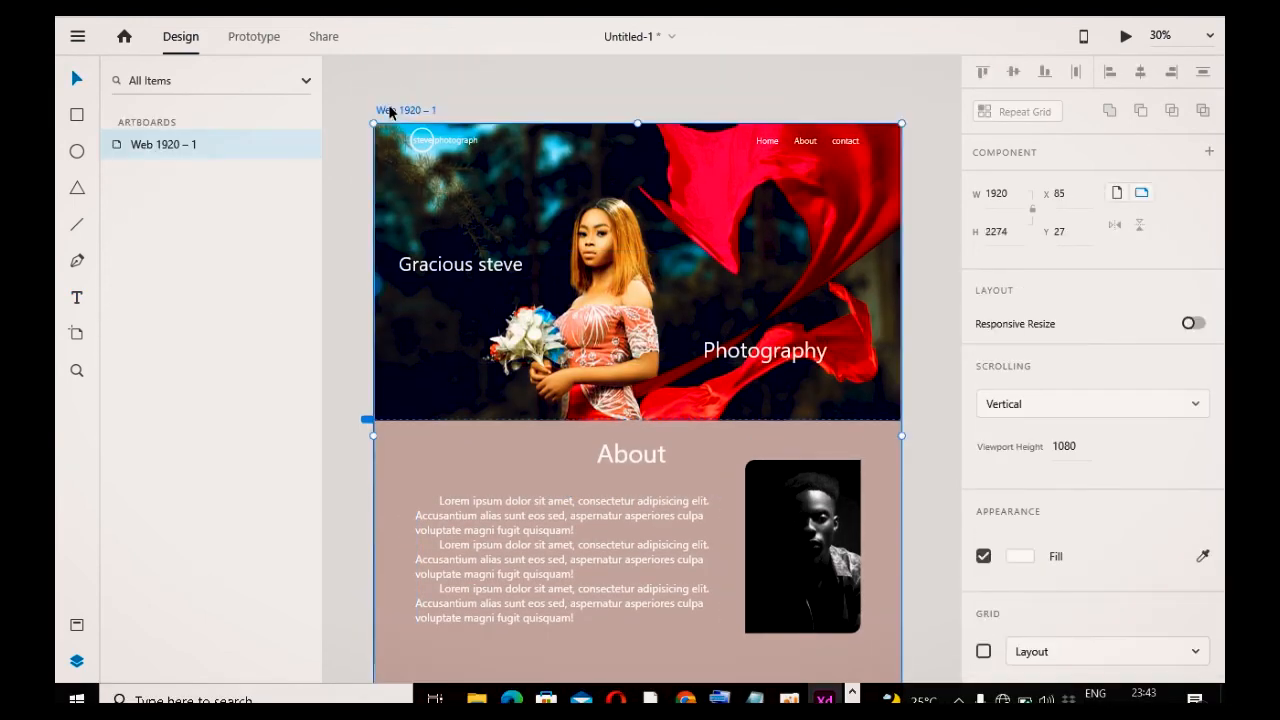
click(983, 651)
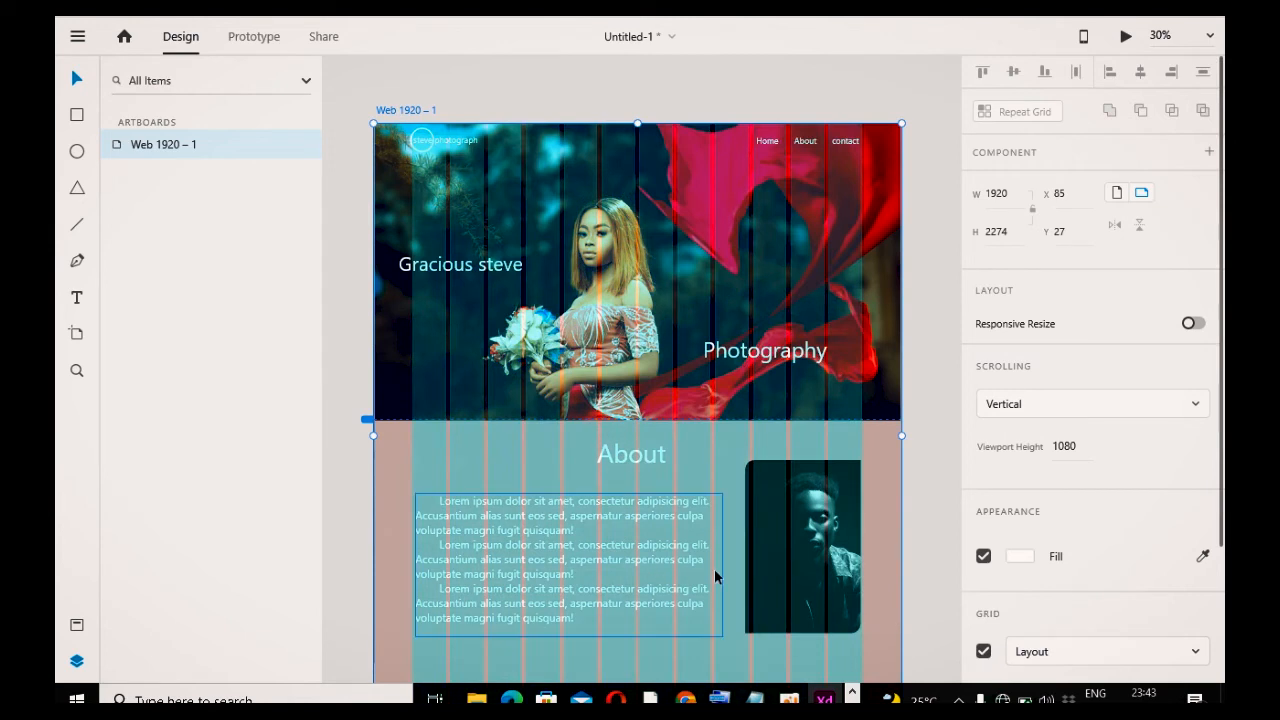
drag(438, 265, 452, 264)
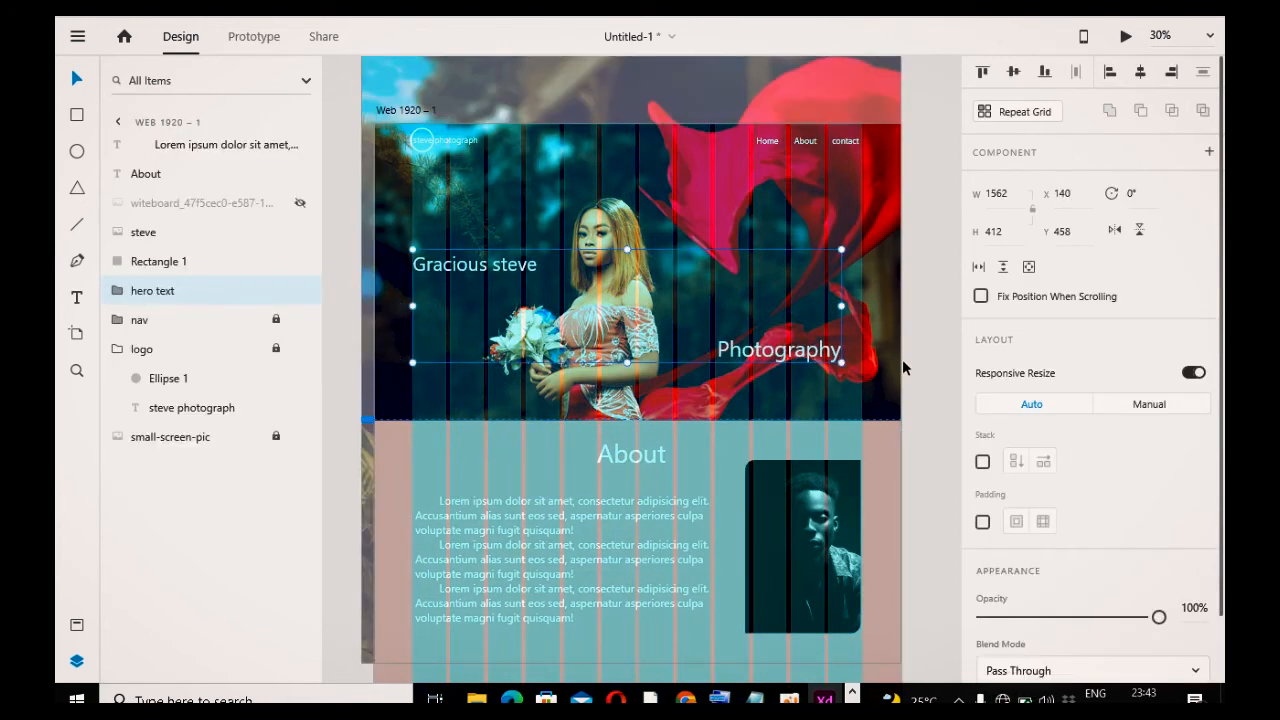
Step: Hide the artboard's layout grid
click(850, 295)
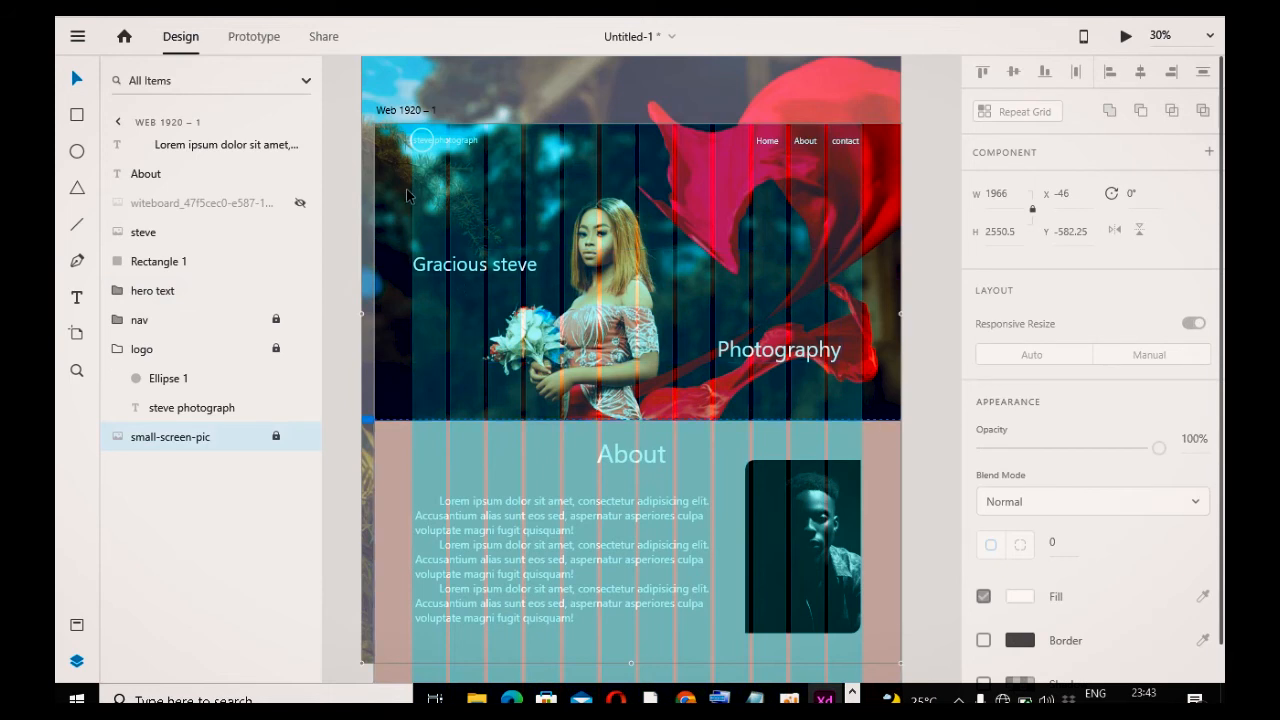
scroll(507, 451, down, 3)
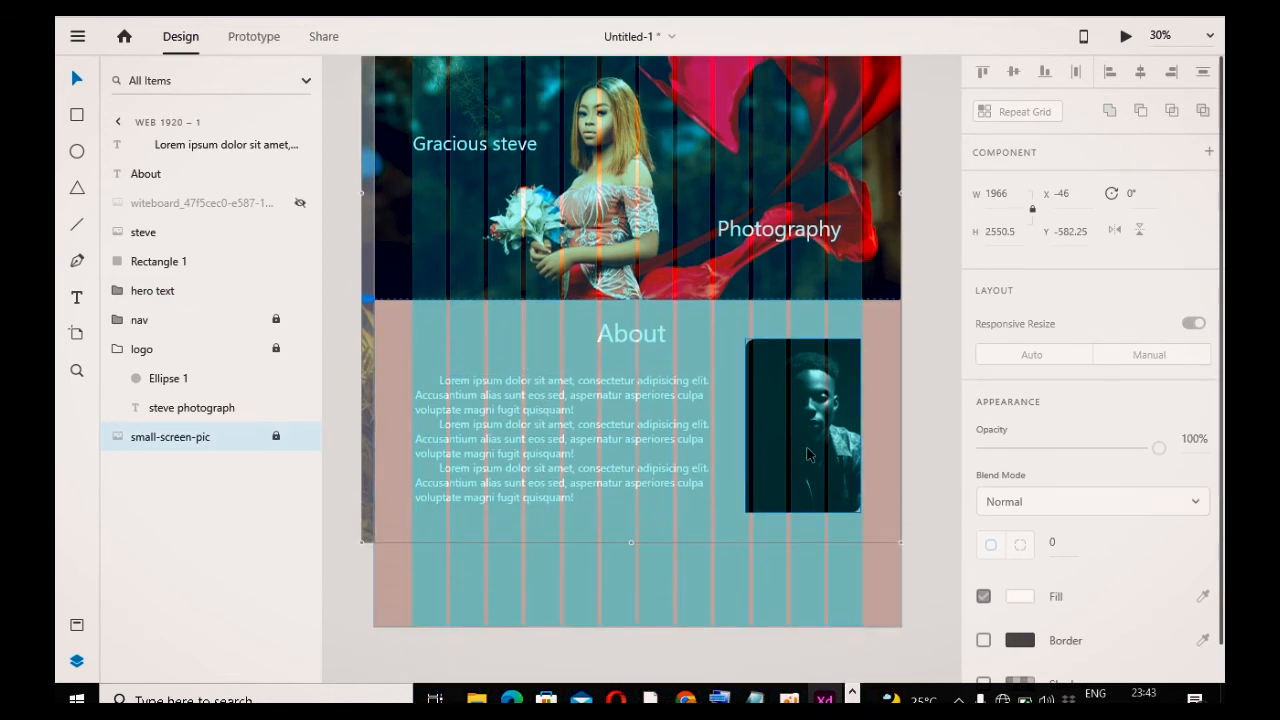
click(932, 368)
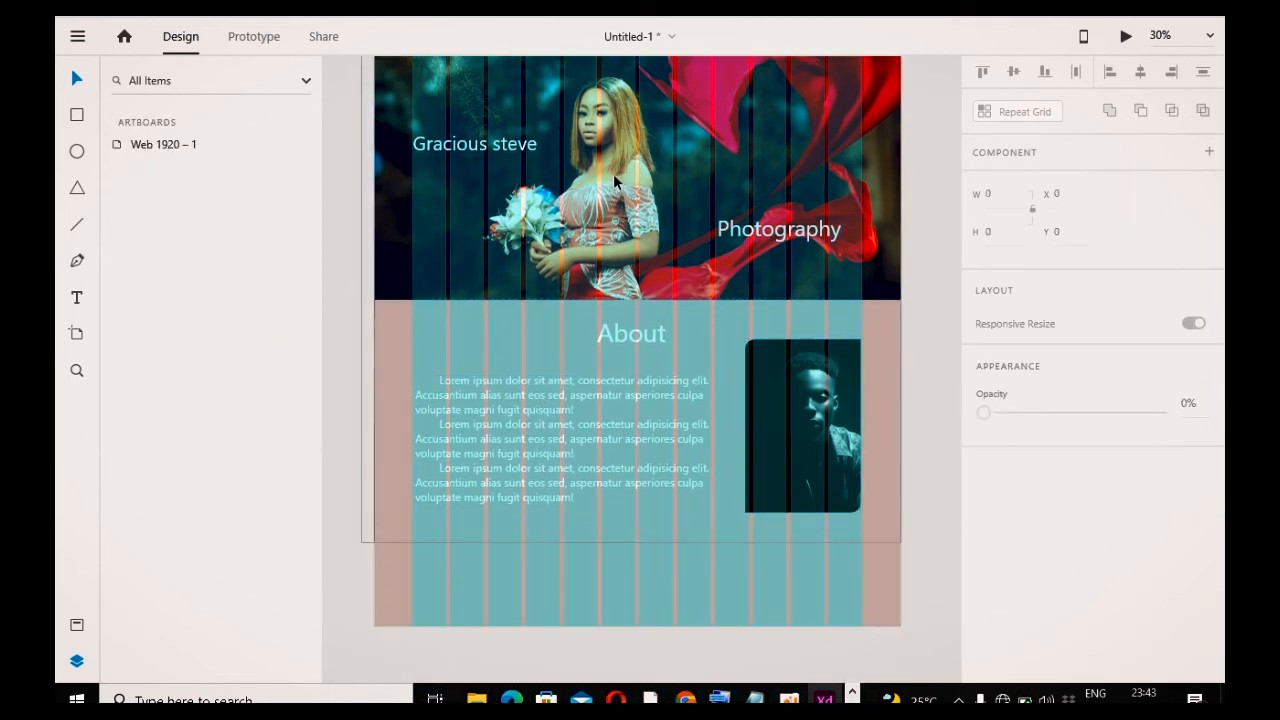
scroll(610, 250, up, 4)
click(404, 150)
scroll(1055, 522, down, 2)
scroll(1055, 522, down, 1)
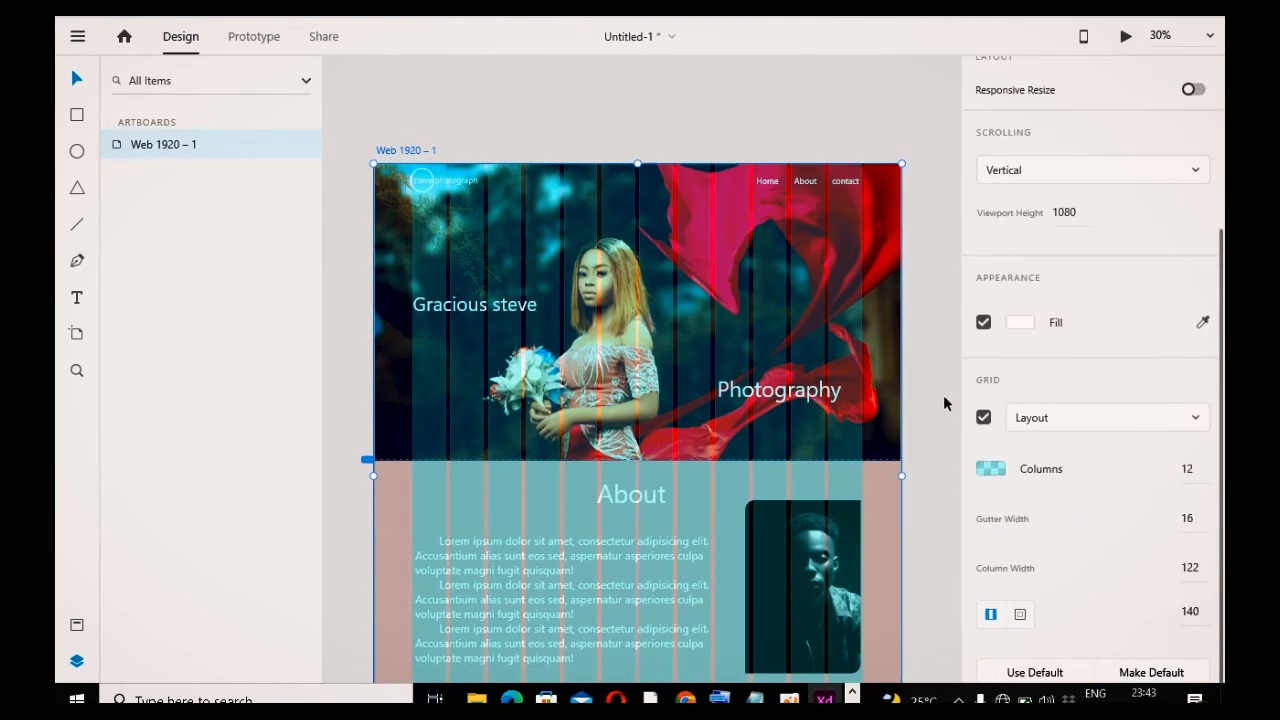
click(983, 418)
scroll(846, 486, down, 8)
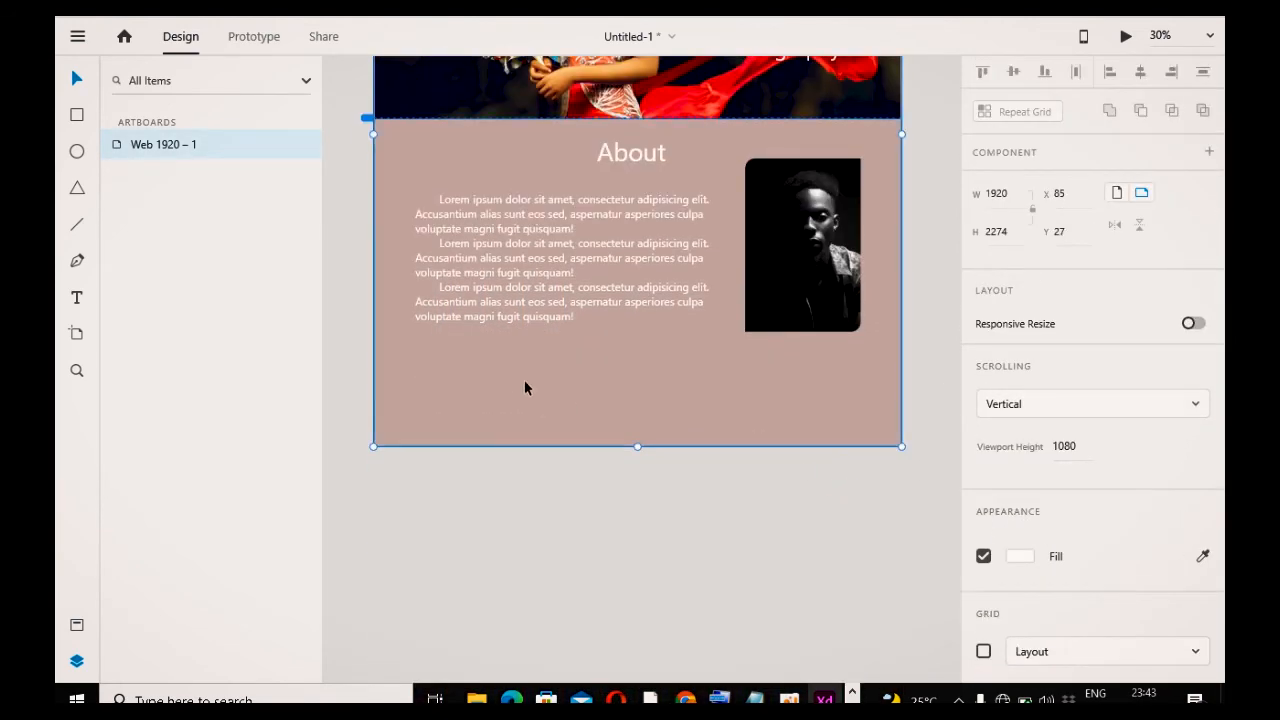
Step: Draw a rectangle about 444 × 282 below the paragraph and duplicate it twice into a row of three cards
click(76, 117)
drag(421, 362, 543, 441)
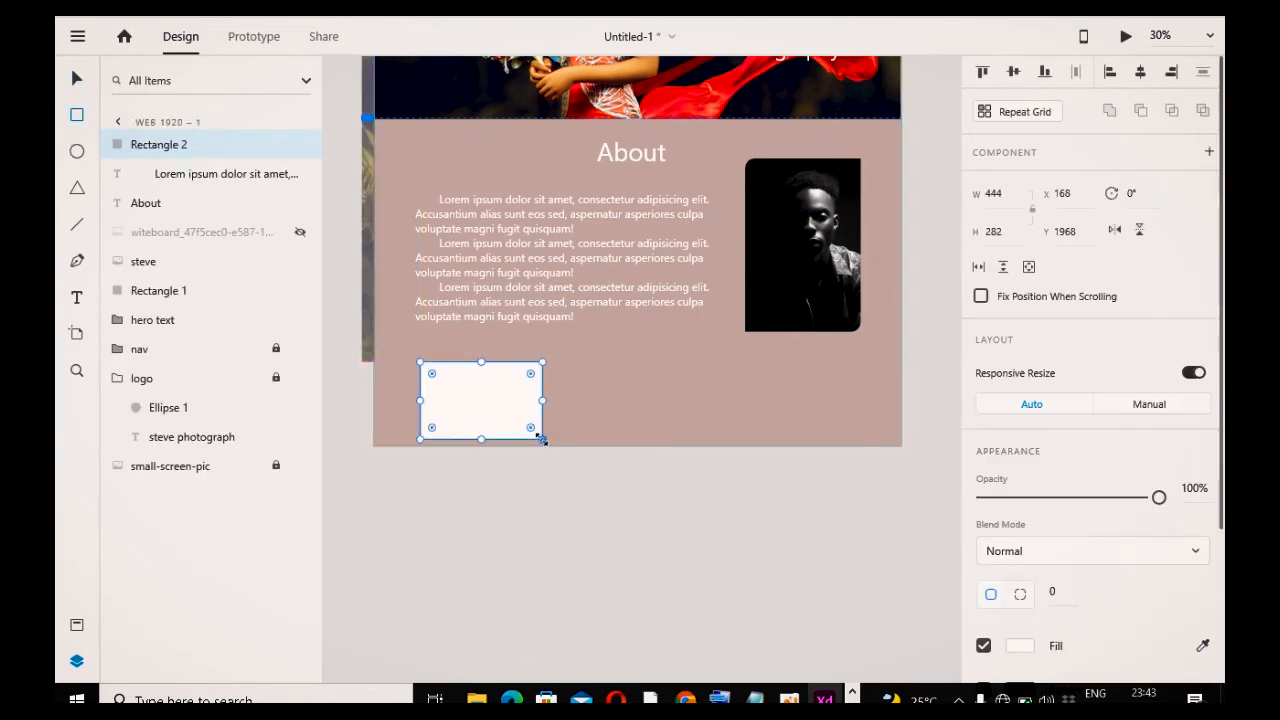
key(alt)
drag(492, 410, 638, 406)
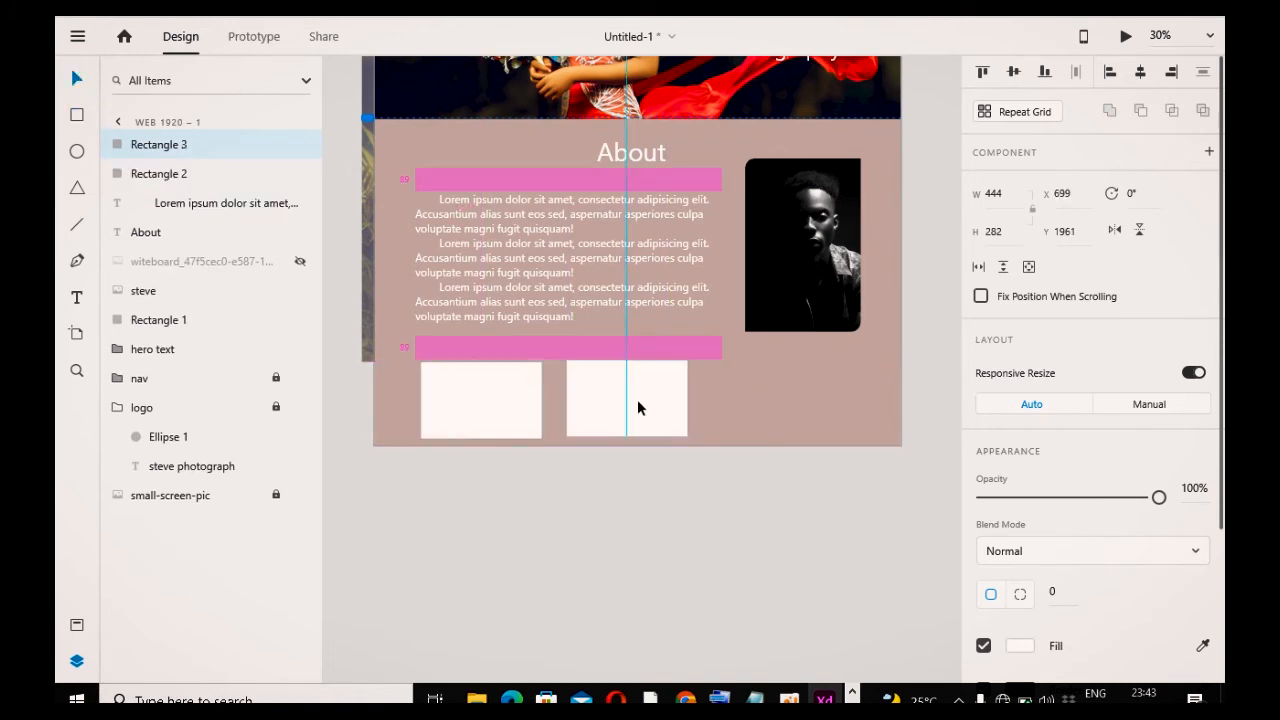
drag(639, 405, 789, 400)
click(763, 530)
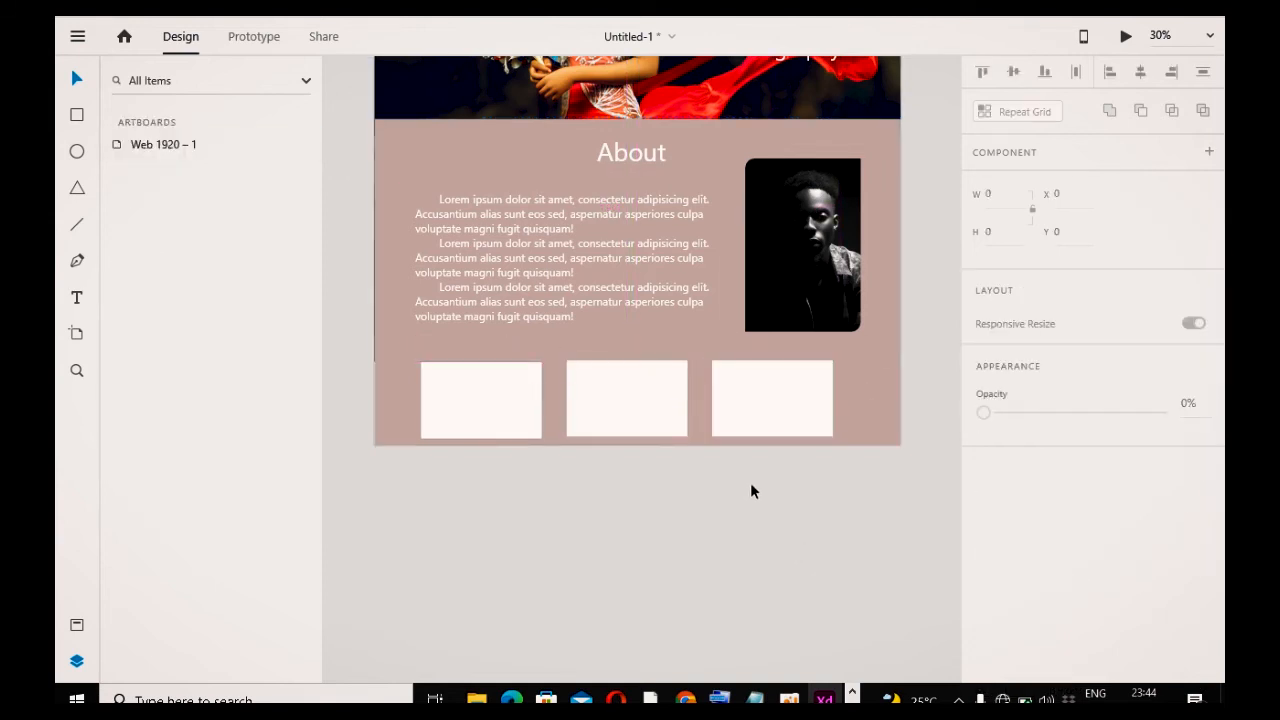
Step: Select all three rectangles and shift the row slightly to the right
click(449, 386)
shift+click(632, 429)
shift+click(780, 417)
drag(657, 426, 672, 423)
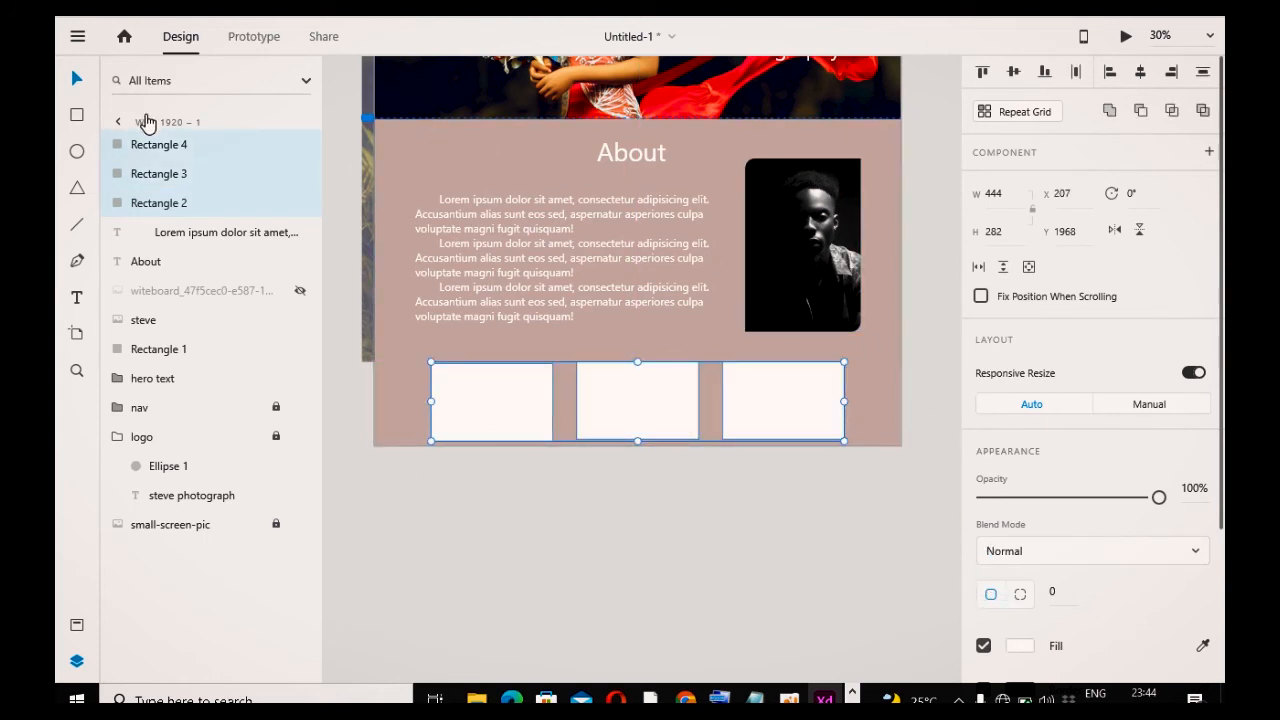
click(534, 594)
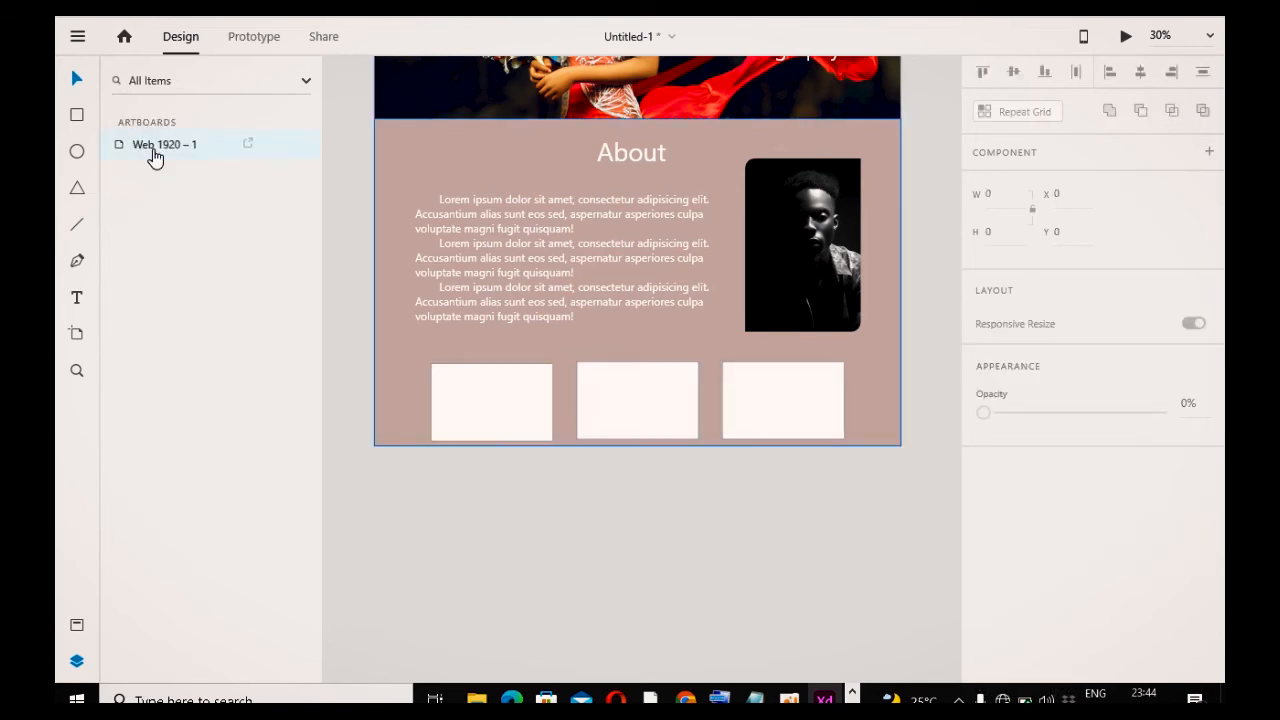
Step: Show the layout grid and nudge the three rectangles three steps right to align them with its columns
double_click(152, 145)
click(1007, 651)
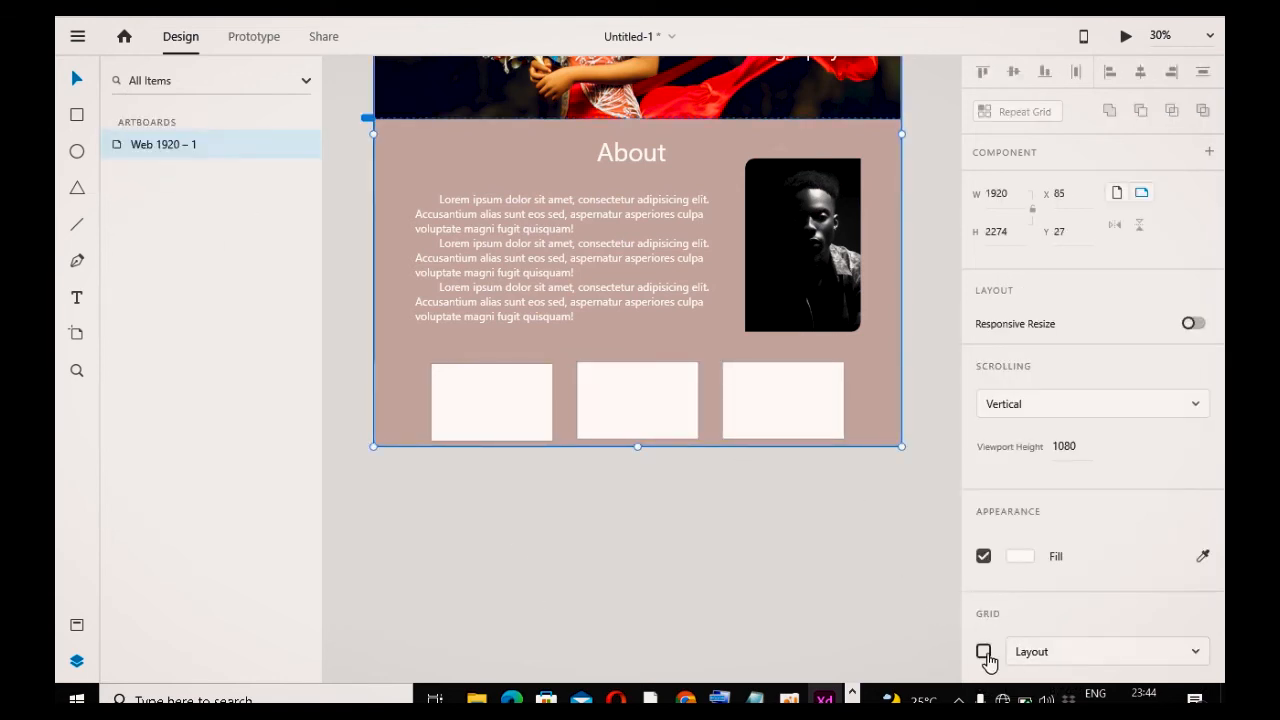
click(984, 651)
click(538, 425)
shift+click(640, 421)
shift+click(771, 423)
shift+click(771, 414)
key(Right)
key(Right)
key(Right)
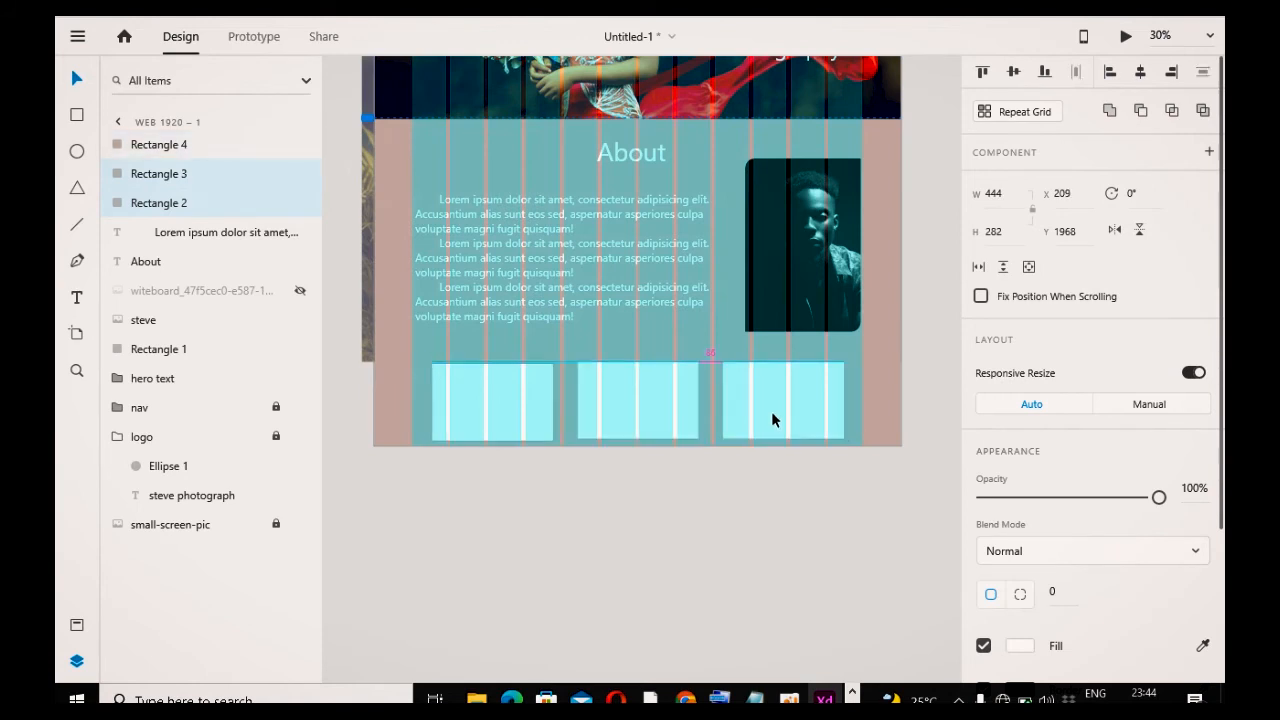
Step: Hide the artboard's layout grid again
click(805, 541)
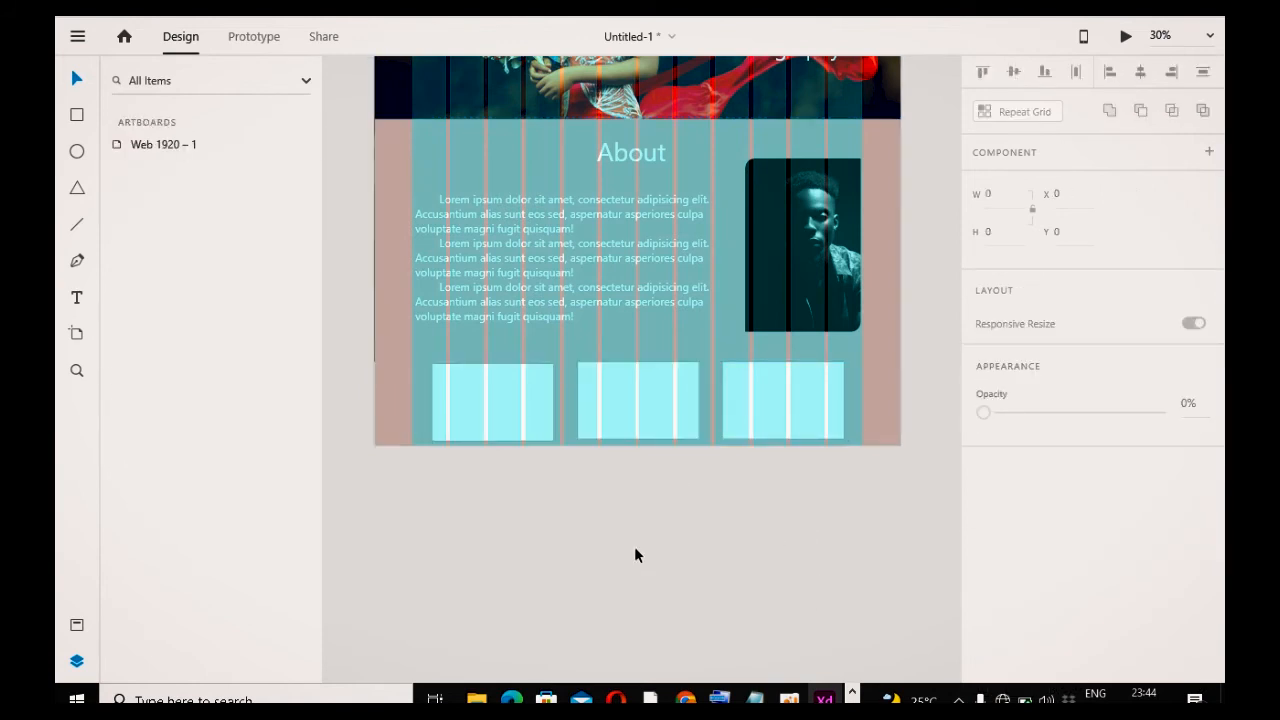
click(141, 158)
click(982, 651)
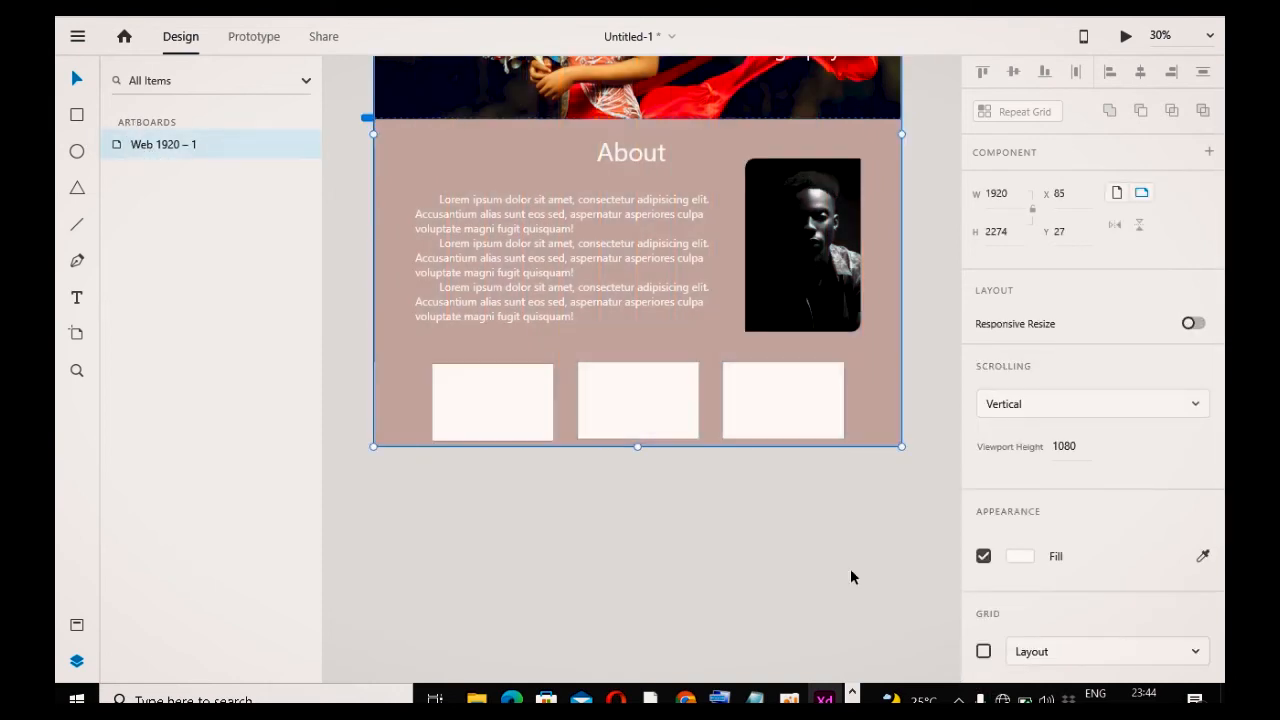
Step: Set the first rectangle's shadow to X 5, Y 10 and blur 0.3
click(521, 400)
scroll(1010, 555, down, 3)
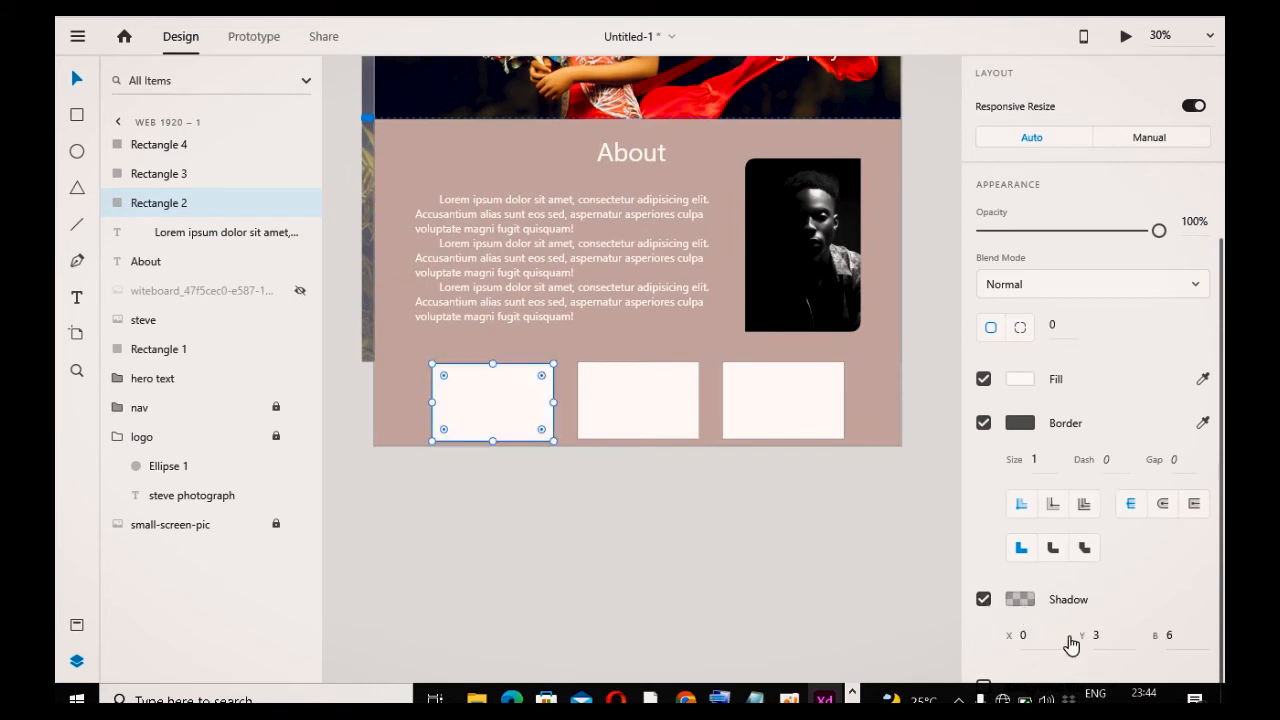
scroll(1071, 643, down, 1)
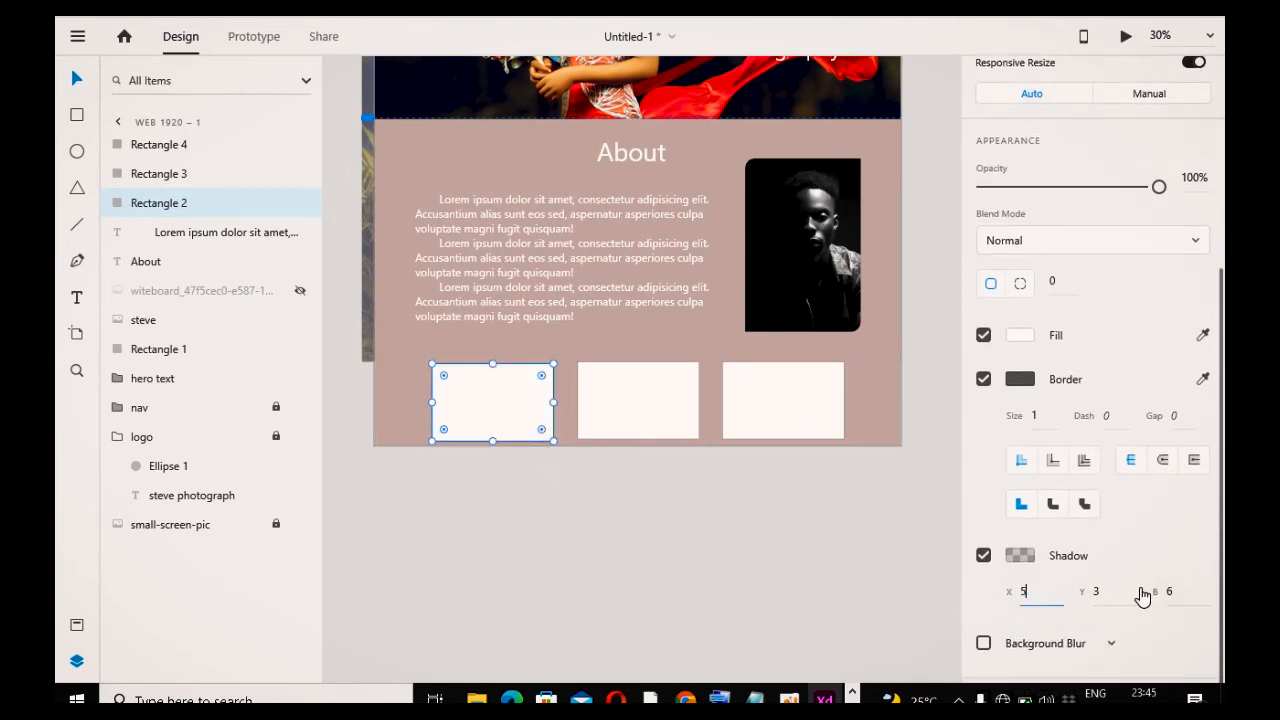
click(1093, 592)
click(1178, 591)
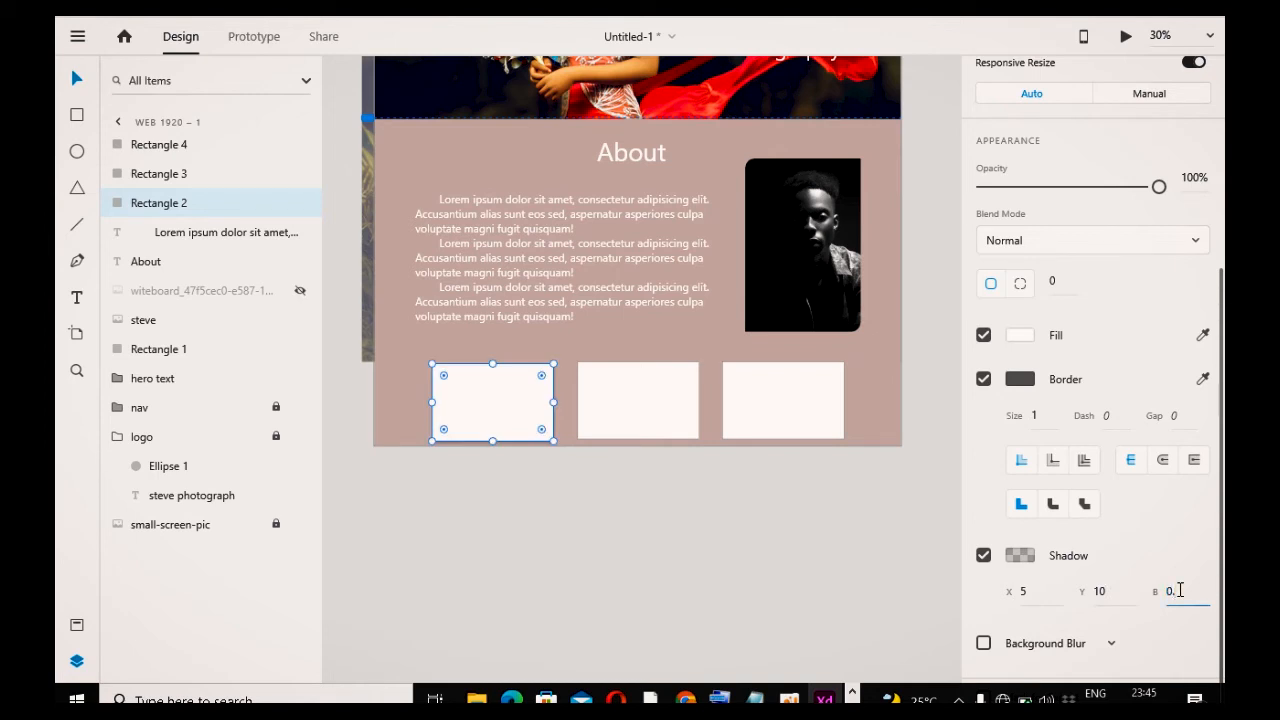
text(0.3)
click(879, 544)
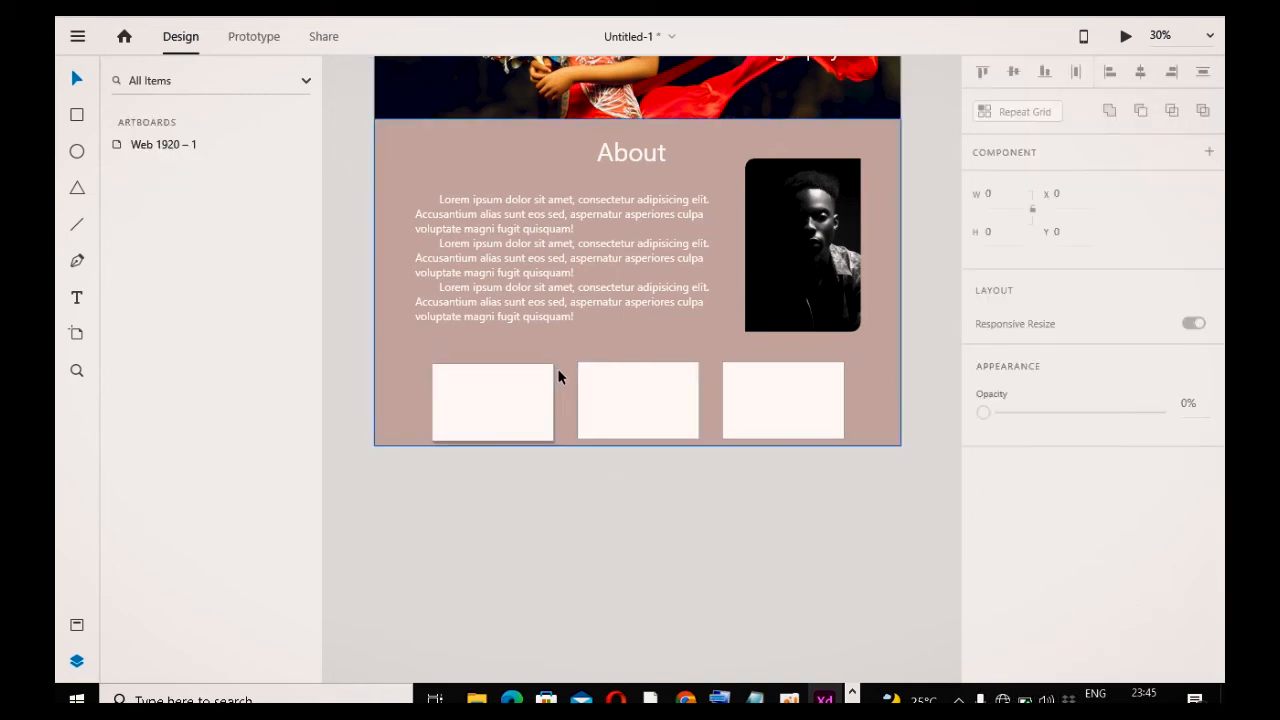
Step: Change the first rectangle's shadow blur to 10
click(531, 400)
scroll(1175, 610, down, 5)
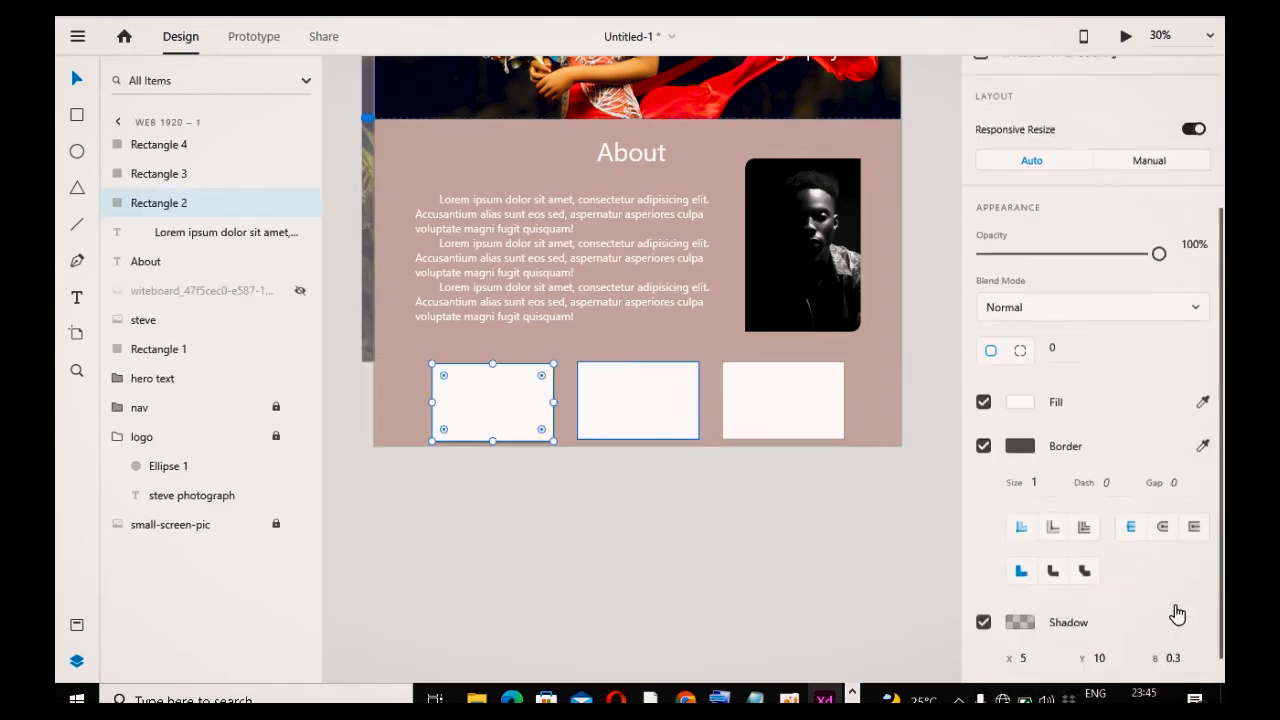
scroll(1168, 566, down, 1)
click(1168, 591)
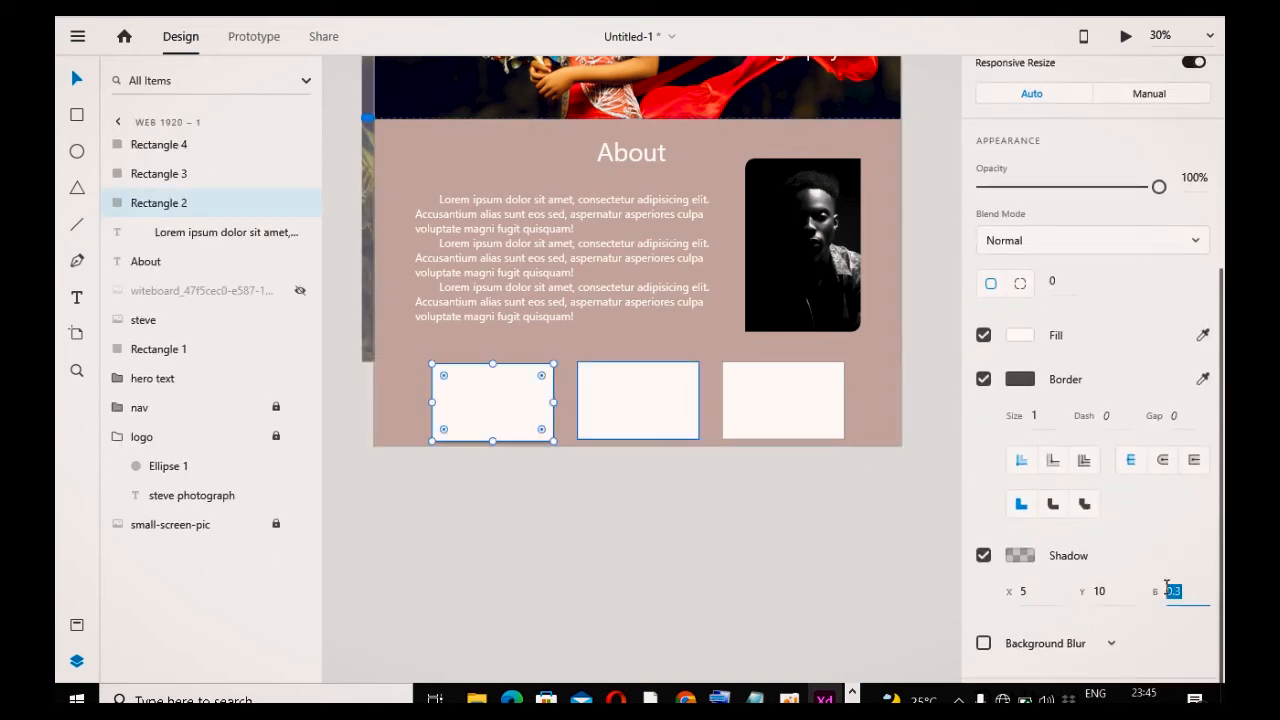
text(10)
click(764, 554)
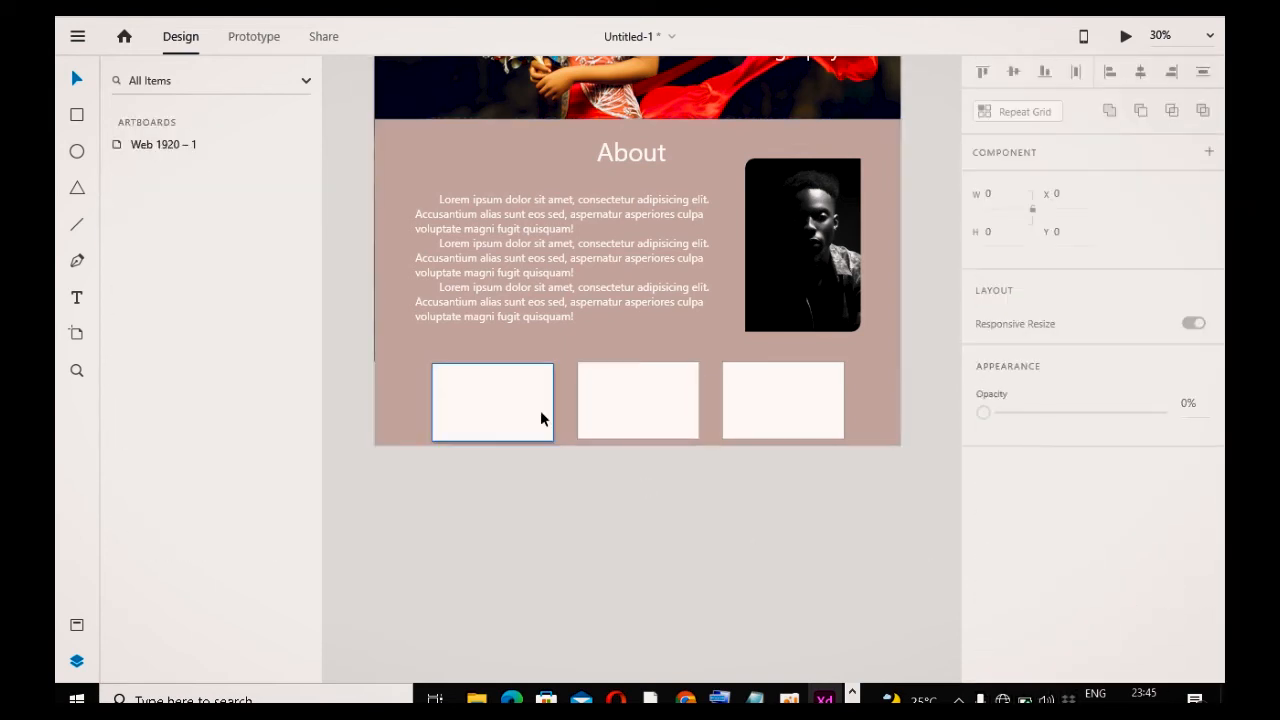
Step: Set the first rectangle's shadow offset to X 10 and Y 15
click(537, 416)
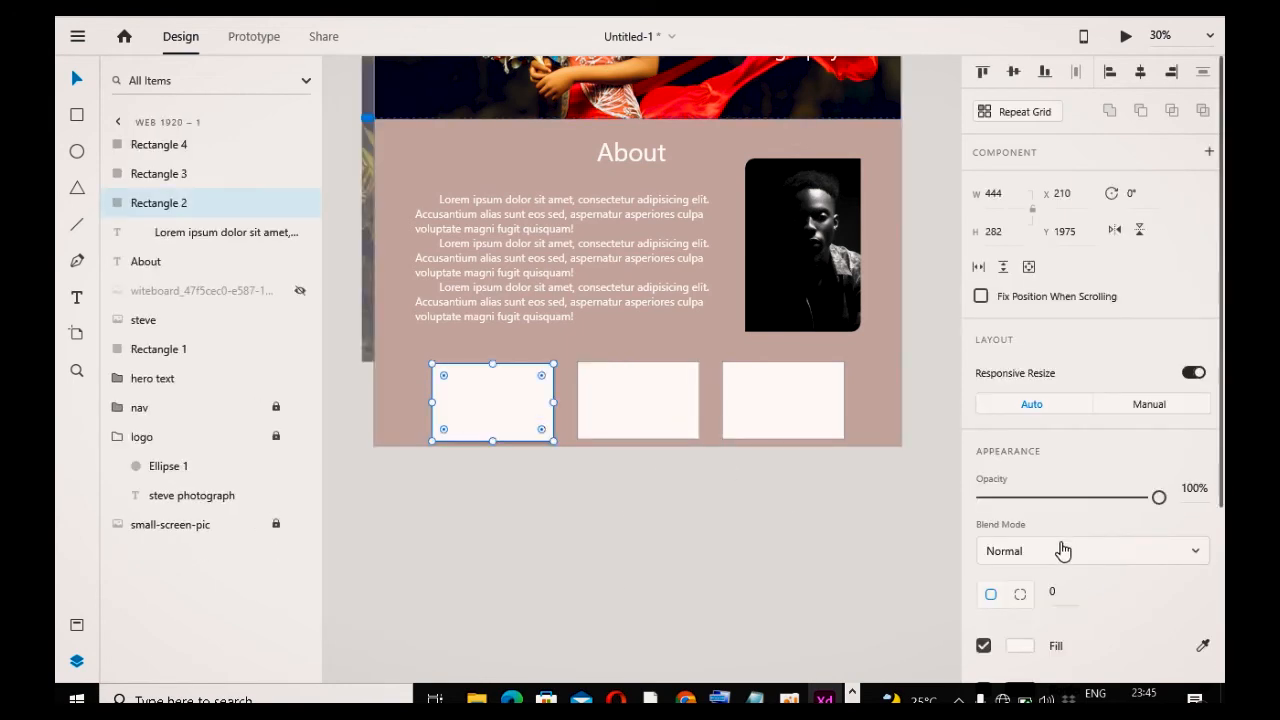
scroll(1063, 543, down, 5)
click(1024, 591)
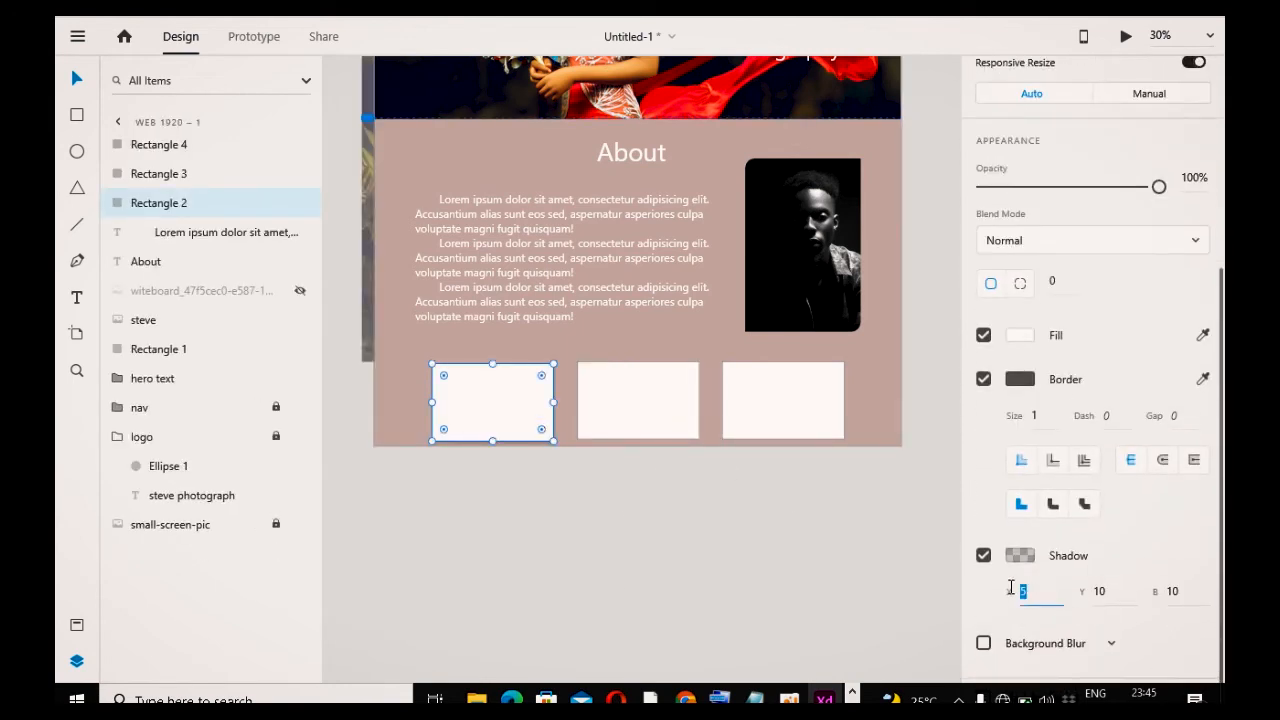
text(10)
click(1104, 590)
text(15)
key(Return)
click(608, 593)
Step: Set the first rectangle's corner radius to 20
click(505, 425)
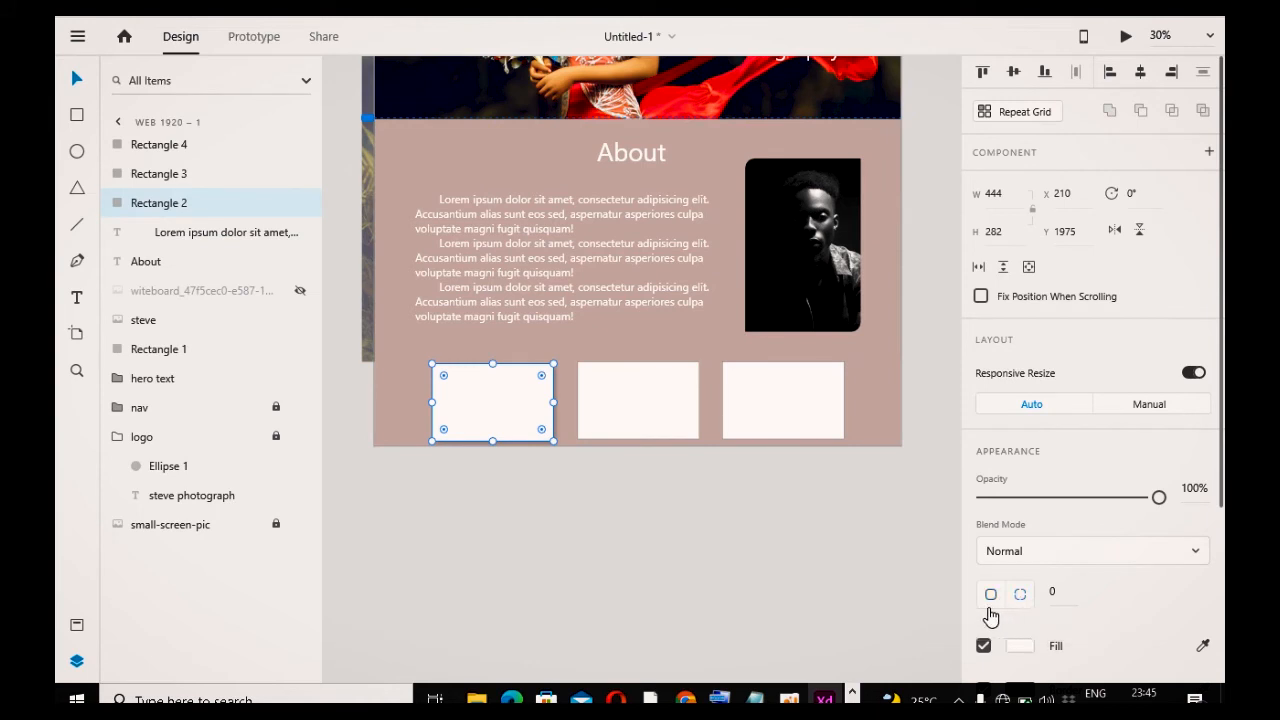
click(1050, 596)
click(702, 554)
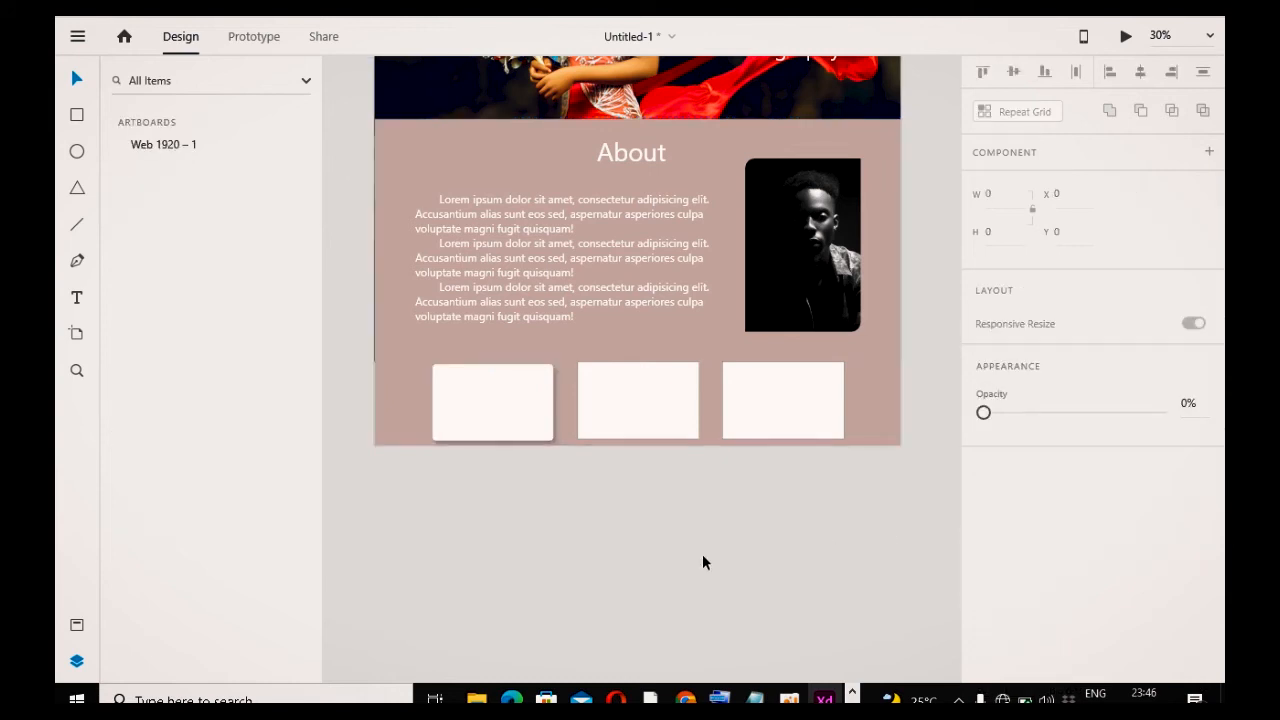
click(508, 418)
click(1052, 594)
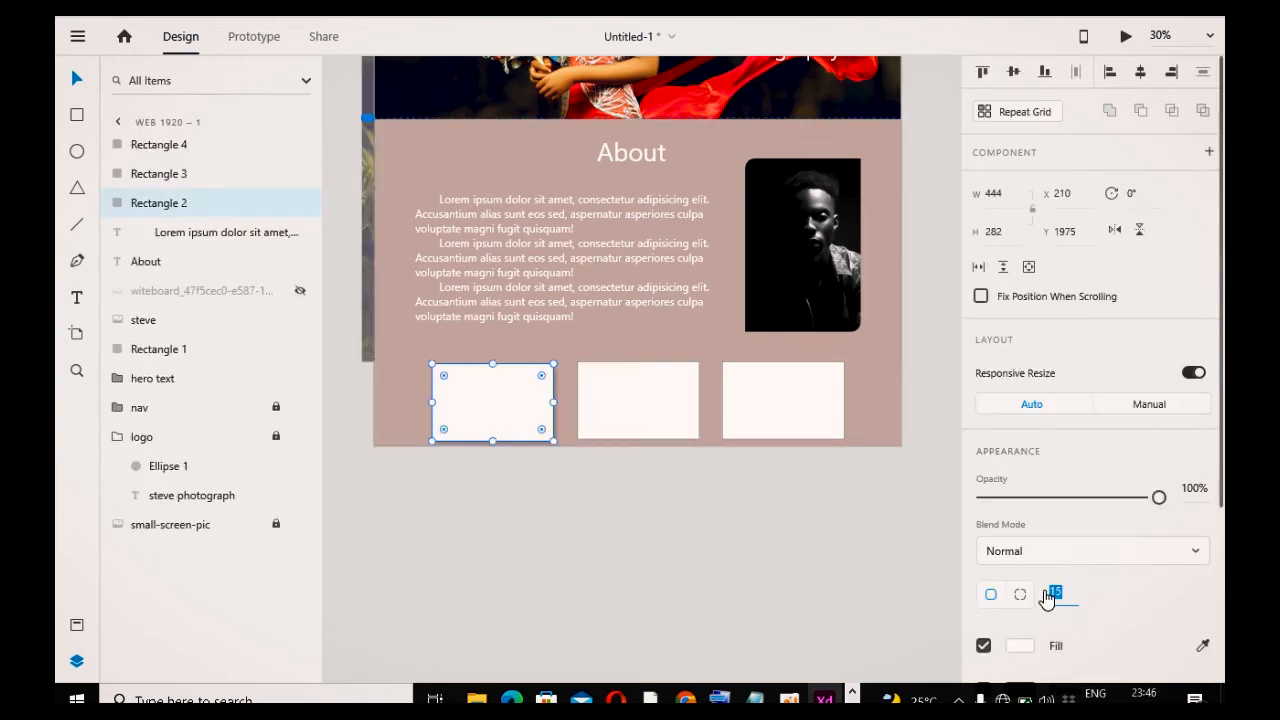
click(846, 526)
Step: Delete the plain second and third rectangles and replace them with copies of the styled first card
click(683, 432)
key(Delete)
click(734, 423)
key(Delete)
click(492, 416)
drag(492, 416, 794, 414)
drag(510, 406, 554, 438)
key(ctrl+z)
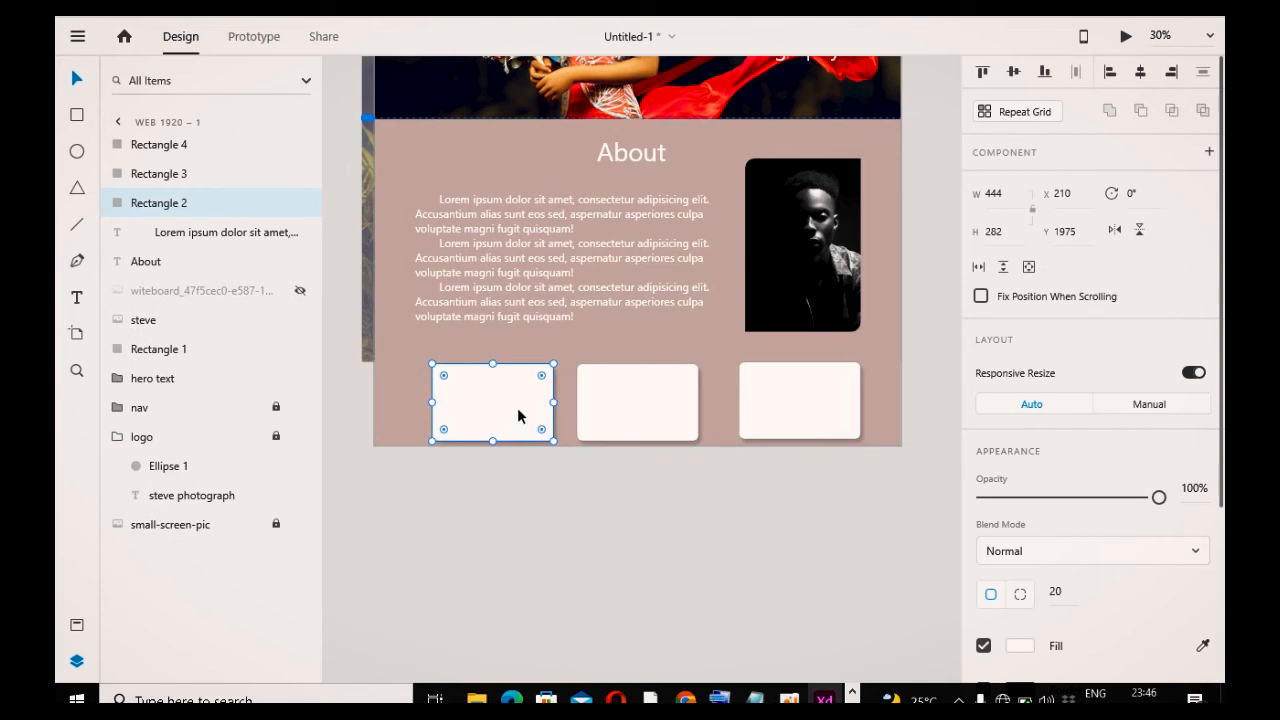
Step: Reposition the first and middle cards to even out the spacing of the row
drag(517, 414, 497, 414)
click(580, 491)
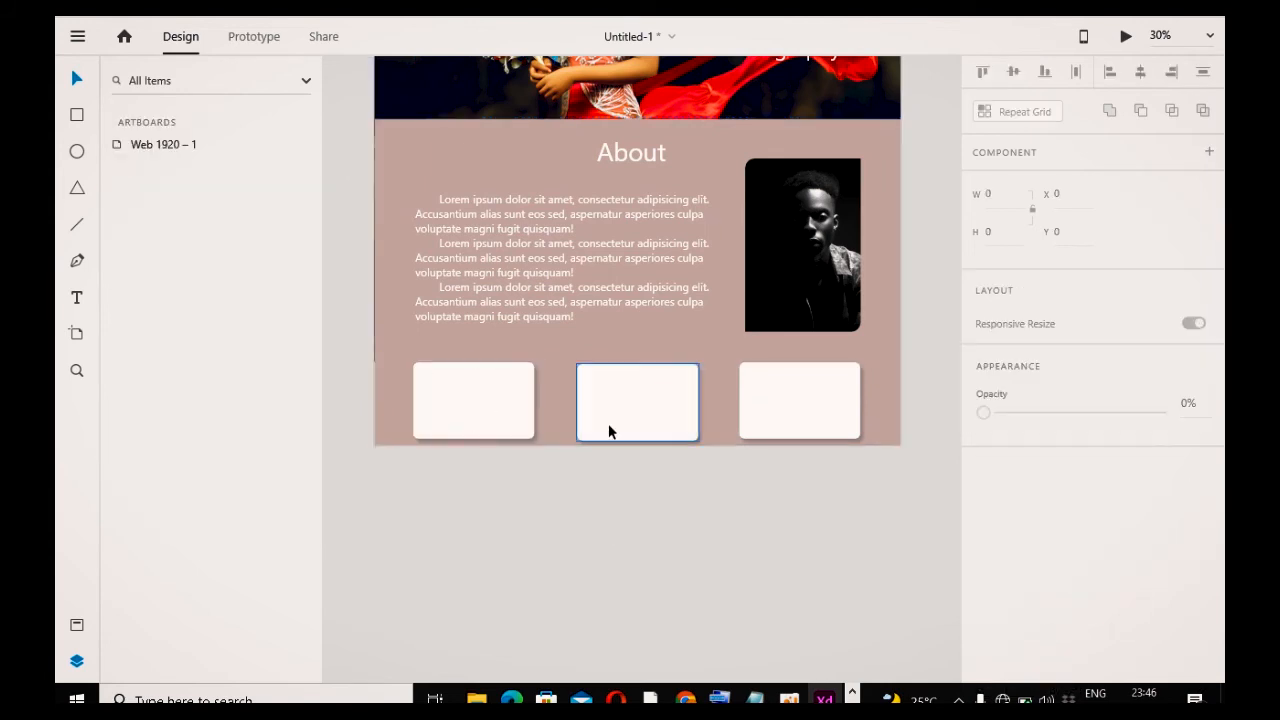
click(610, 427)
key(Escape)
drag(639, 405, 639, 401)
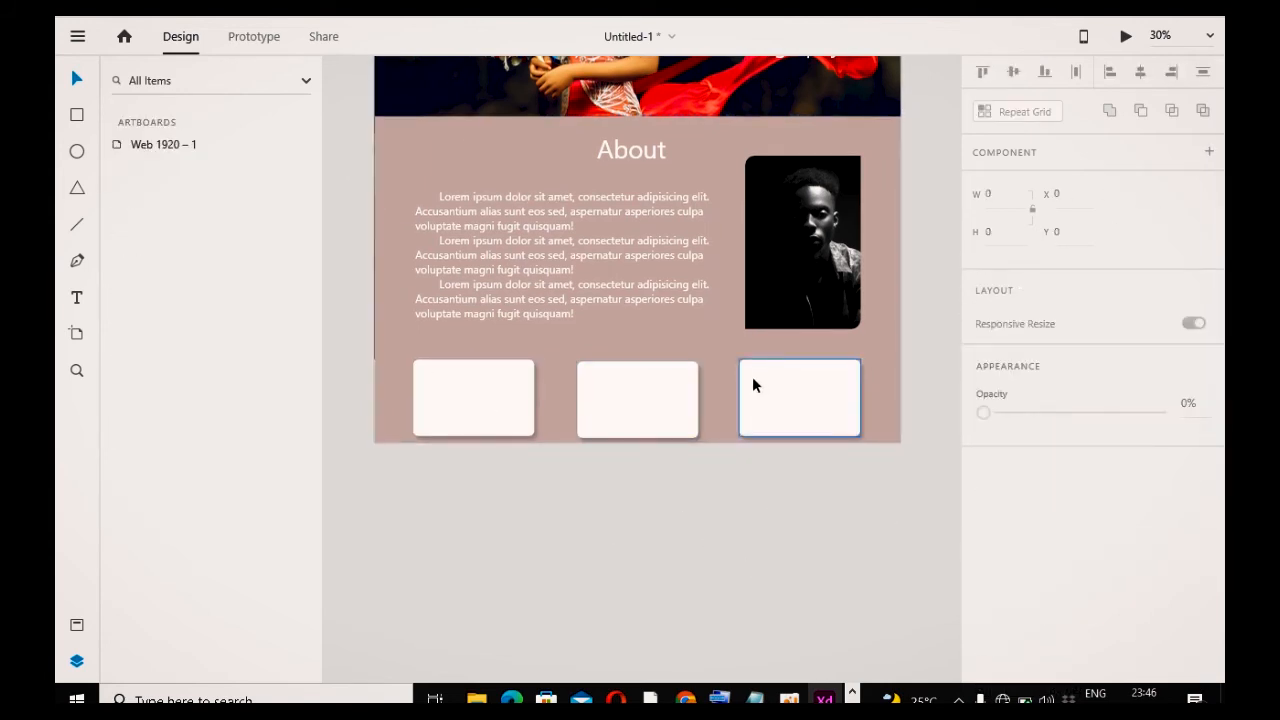
Step: Add a two-line text "we do outdoor / photo shots" inside the first card
click(77, 297)
click(429, 409)
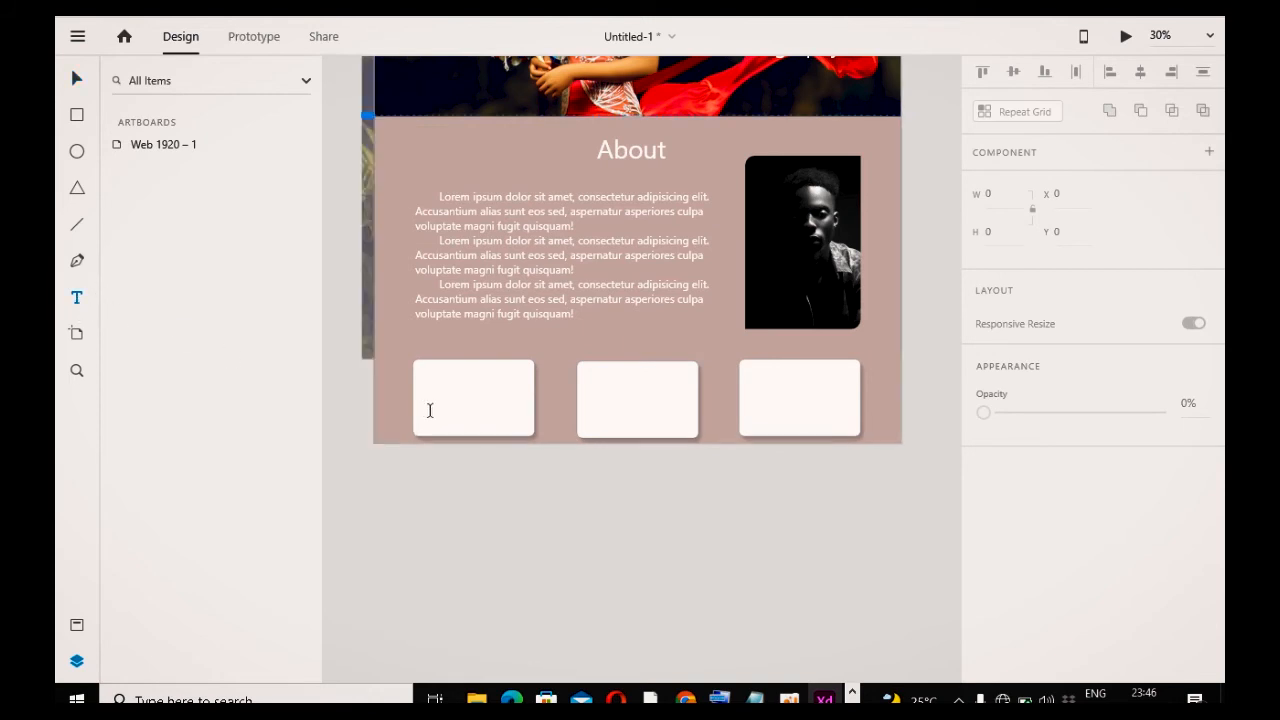
text(we d)
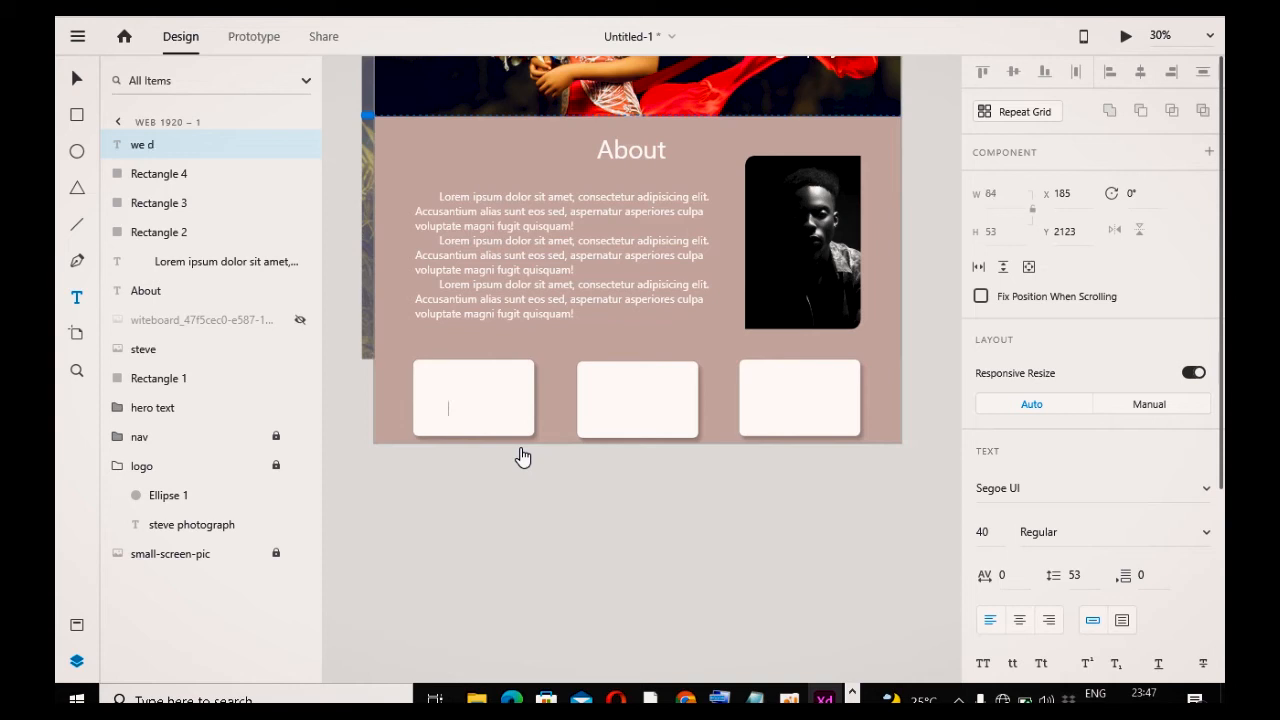
text(o outdoor)
key(Return)
text(photo shots)
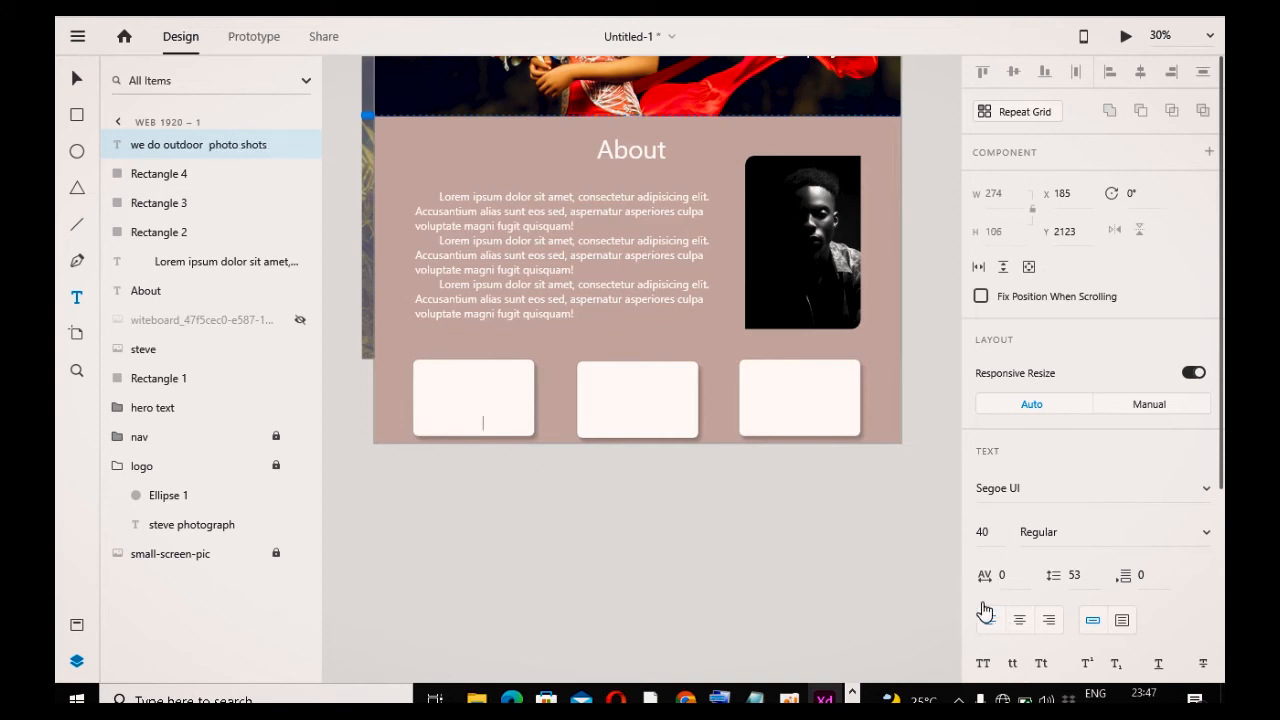
Step: Try to change the fill color of the first card's text
scroll(1040, 585, down, 4)
click(1020, 518)
drag(796, 523, 748, 559)
click(645, 619)
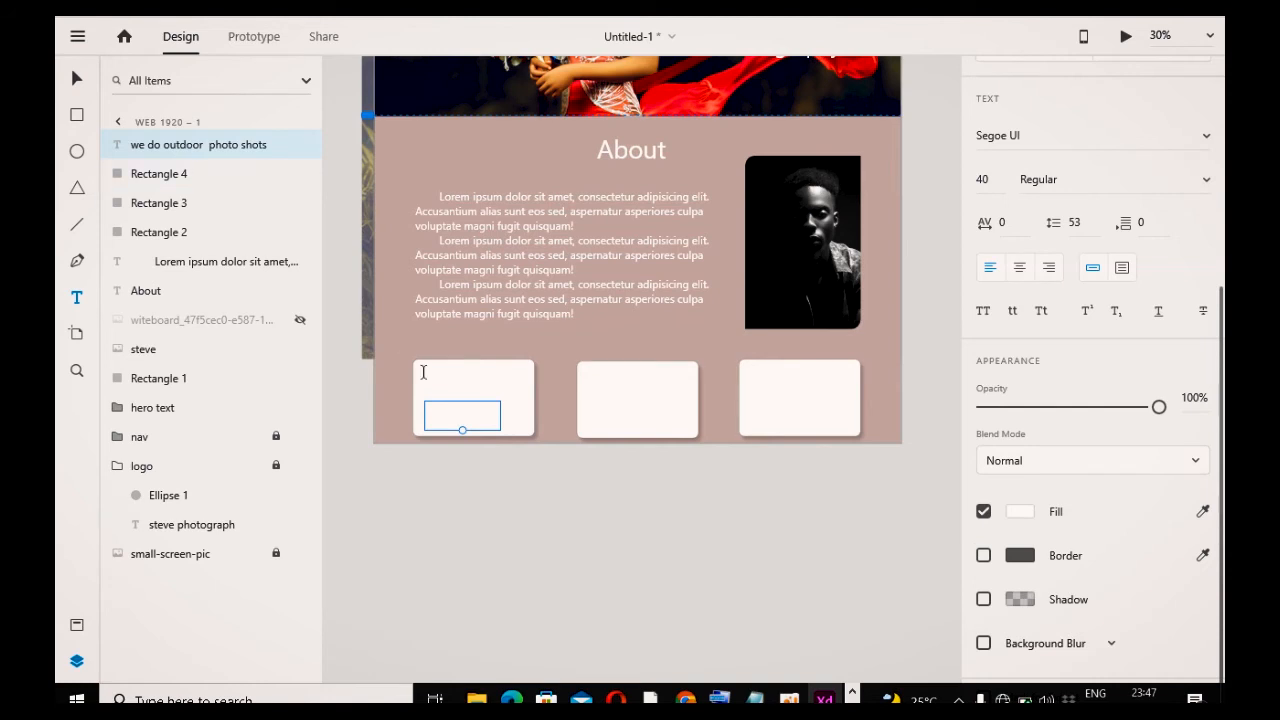
double_click(200, 145)
click(420, 494)
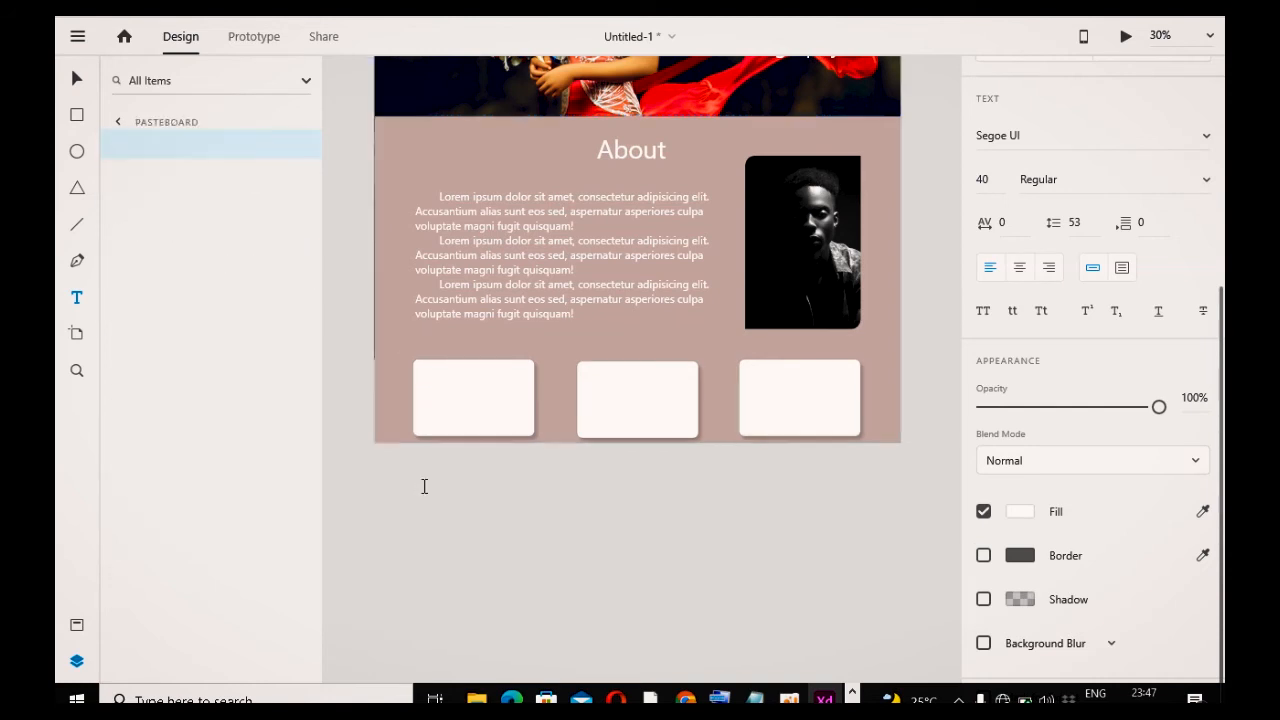
click(452, 410)
triple_click(468, 419)
double_click(468, 419)
double_click(467, 415)
click(467, 416)
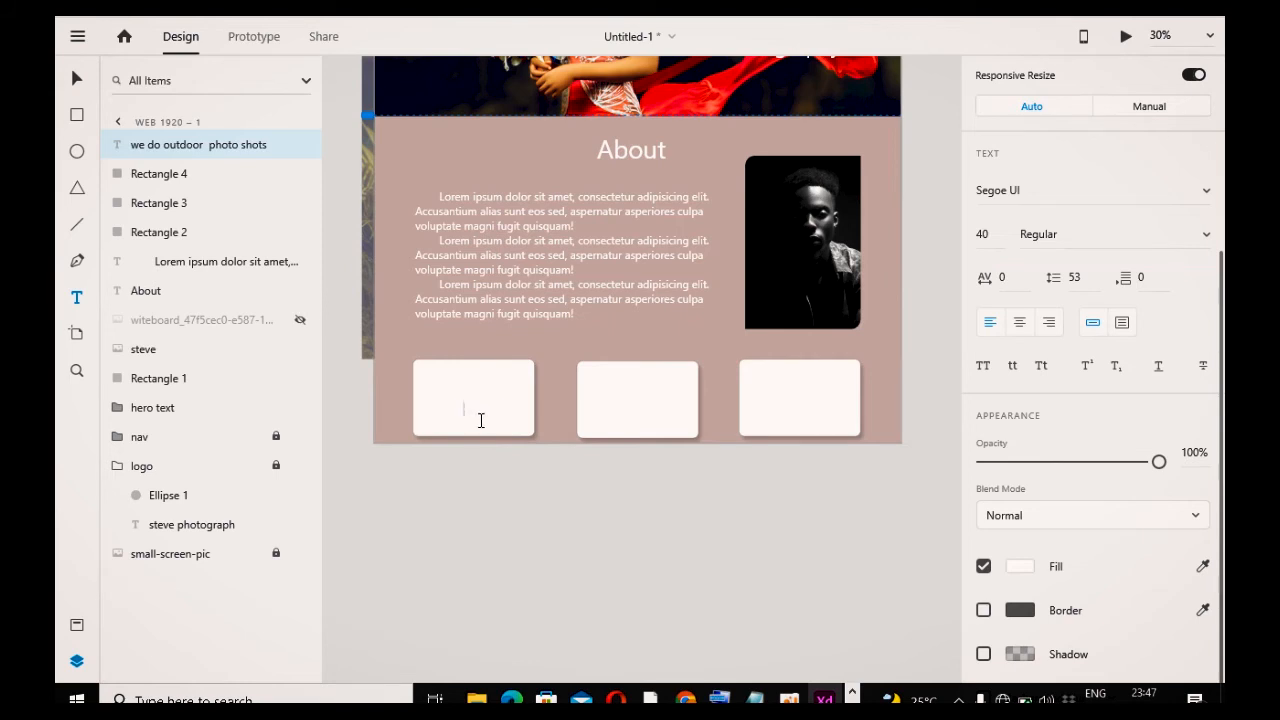
click(509, 431)
drag(516, 426, 477, 420)
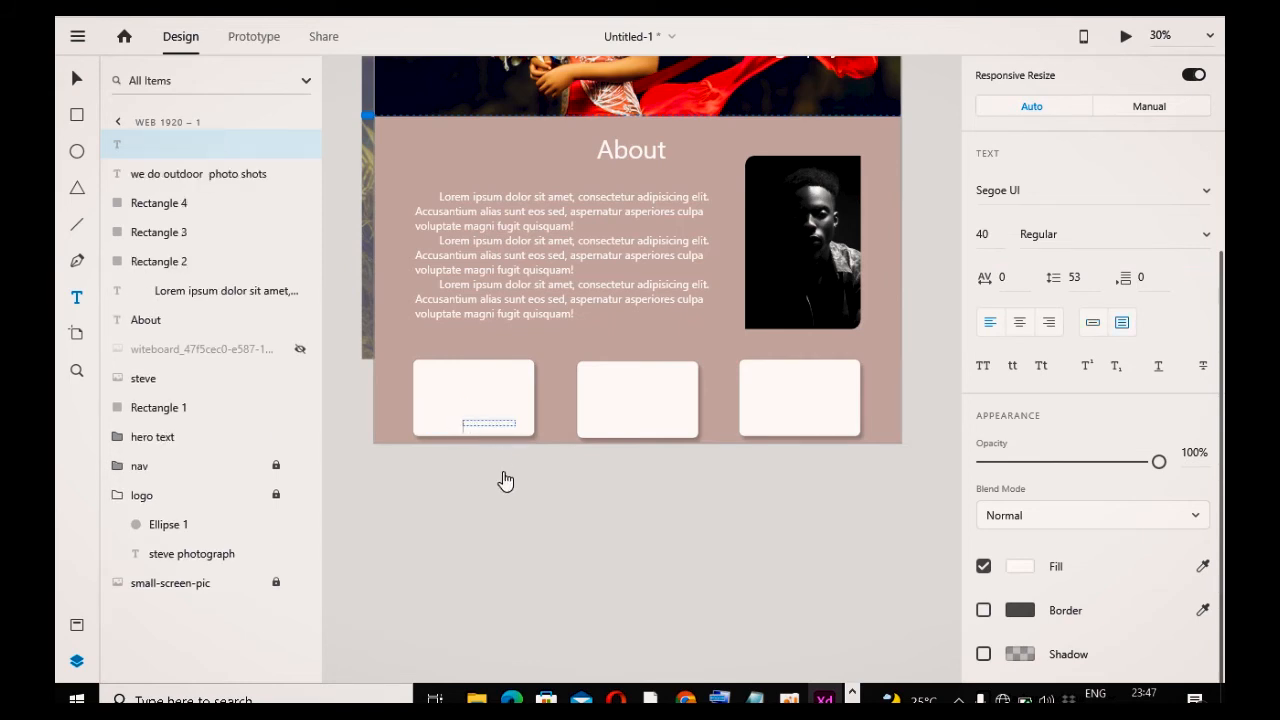
Step: Select all of the first card's text and set its fill color to black
click(475, 416)
key(ctrl+a)
click(1022, 570)
drag(829, 591, 729, 608)
click(634, 586)
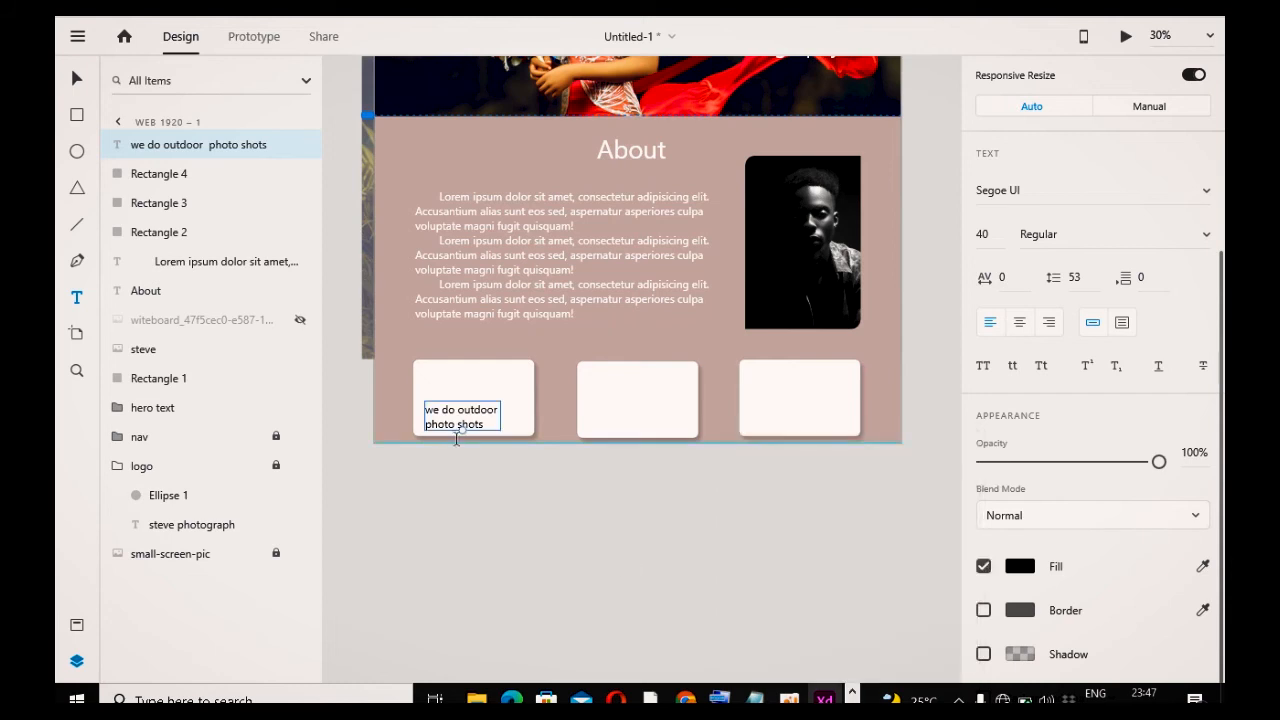
click(446, 530)
click(475, 410)
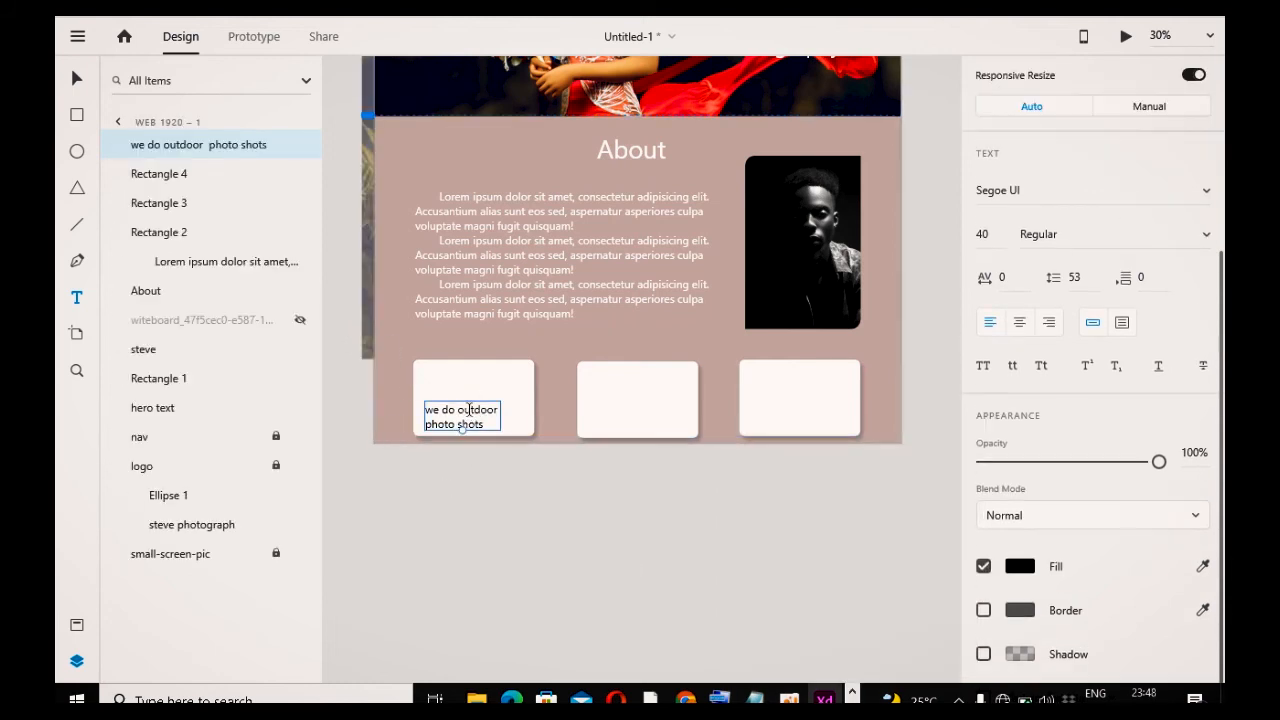
Step: Duplicate the text into the second card and rewrite it as "we do indoor photoshoot with different background"
click(77, 78)
drag(480, 406, 651, 418)
click(522, 521)
click(486, 414)
double_click(651, 416)
text(we )
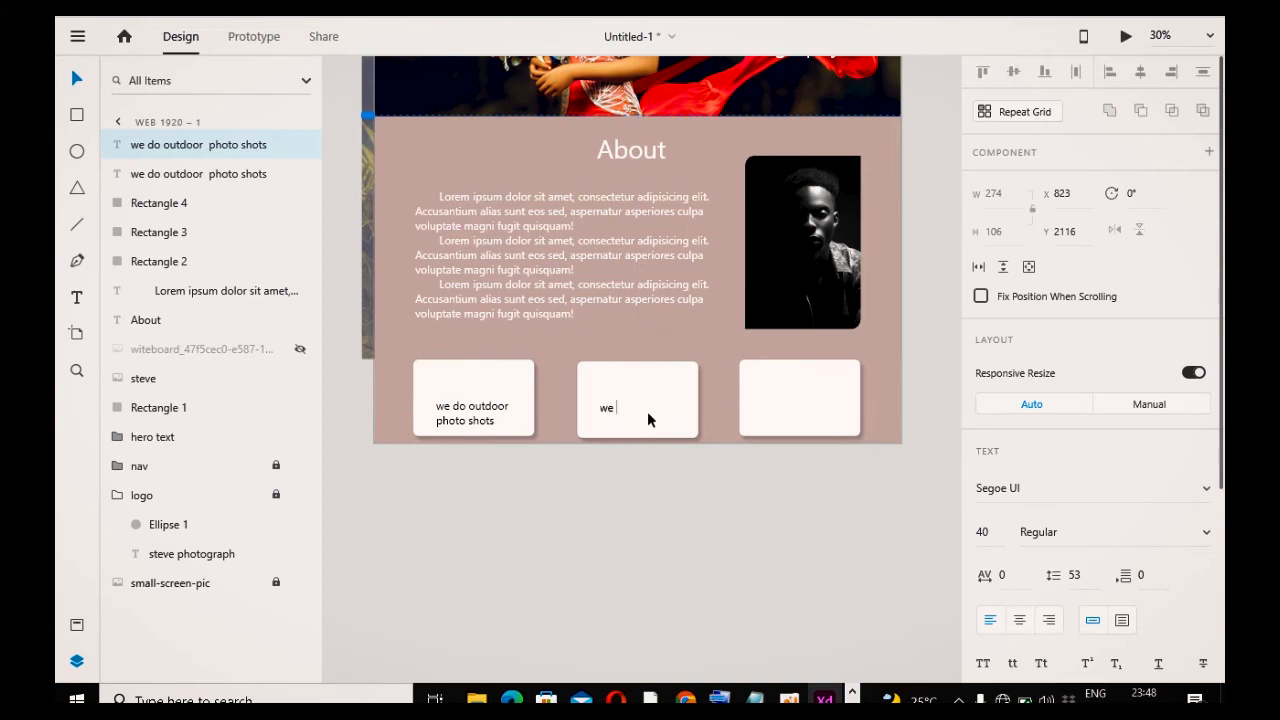
text(do indoor photoshoot)
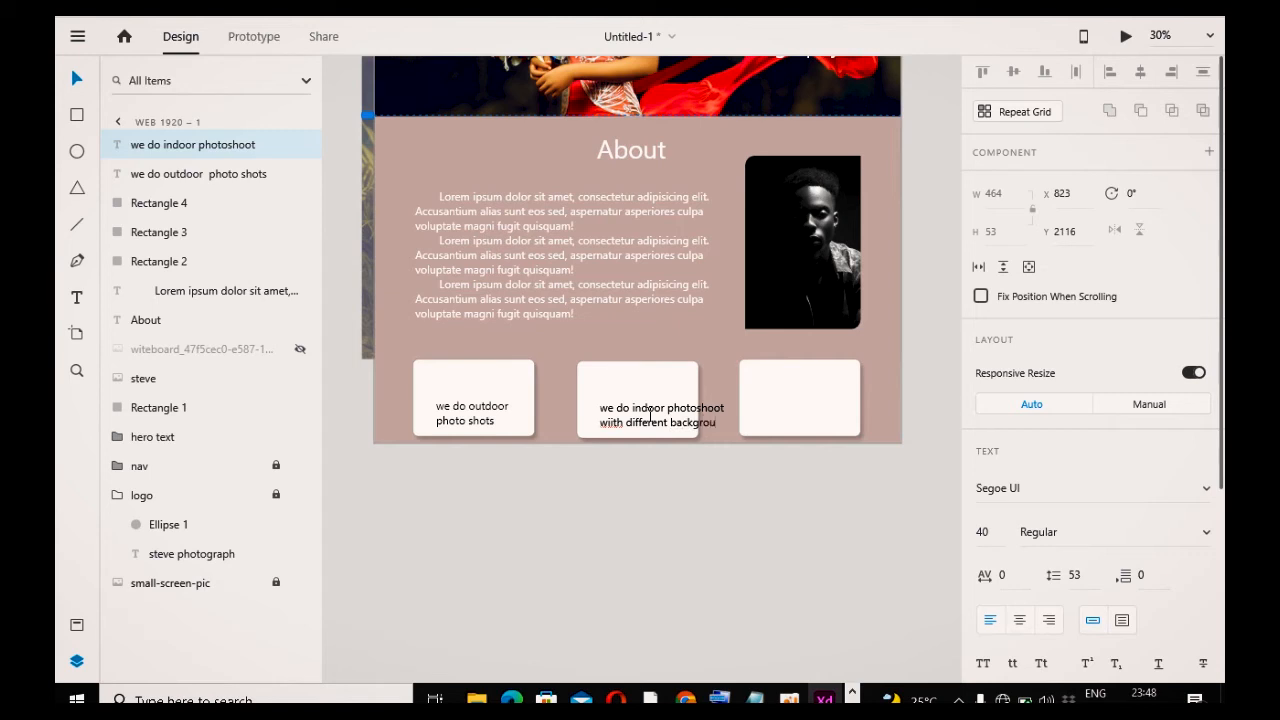
key(Escape)
Step: Insert line breaks in the second card's text and resize its text box to fit the card
drag(676, 420, 649, 400)
double_click(649, 400)
click(644, 394)
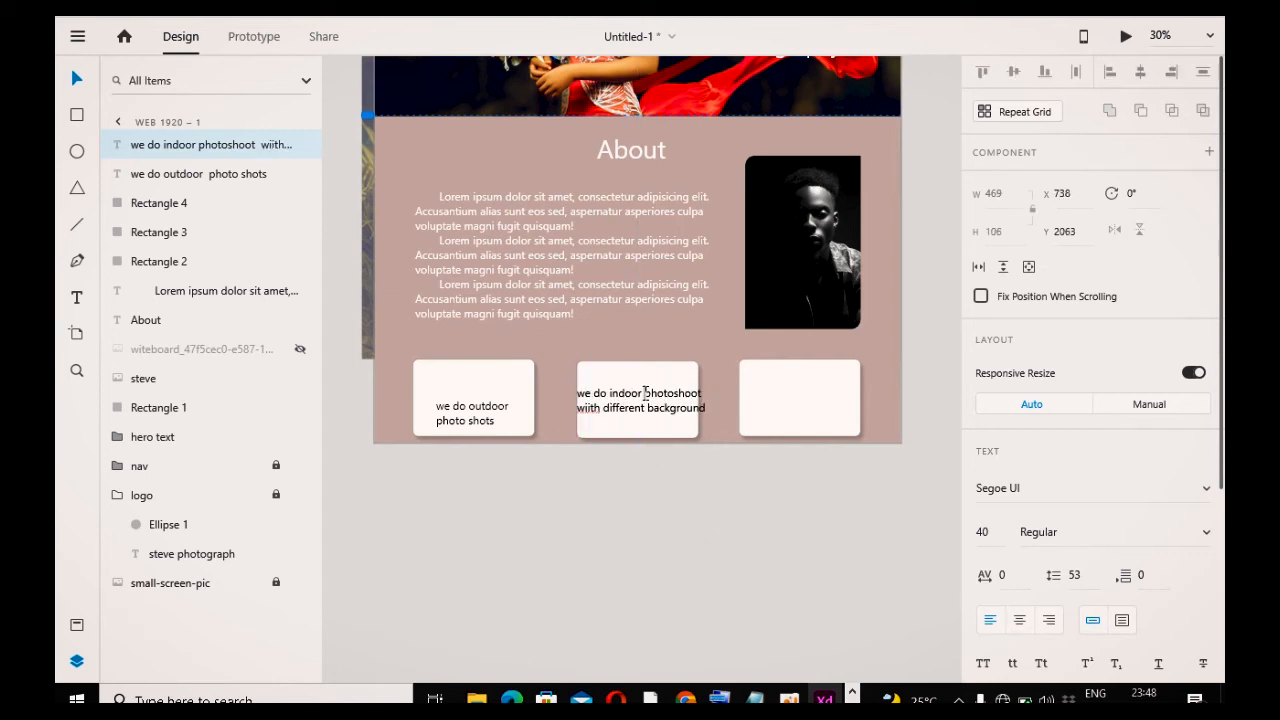
key(Return)
click(648, 420)
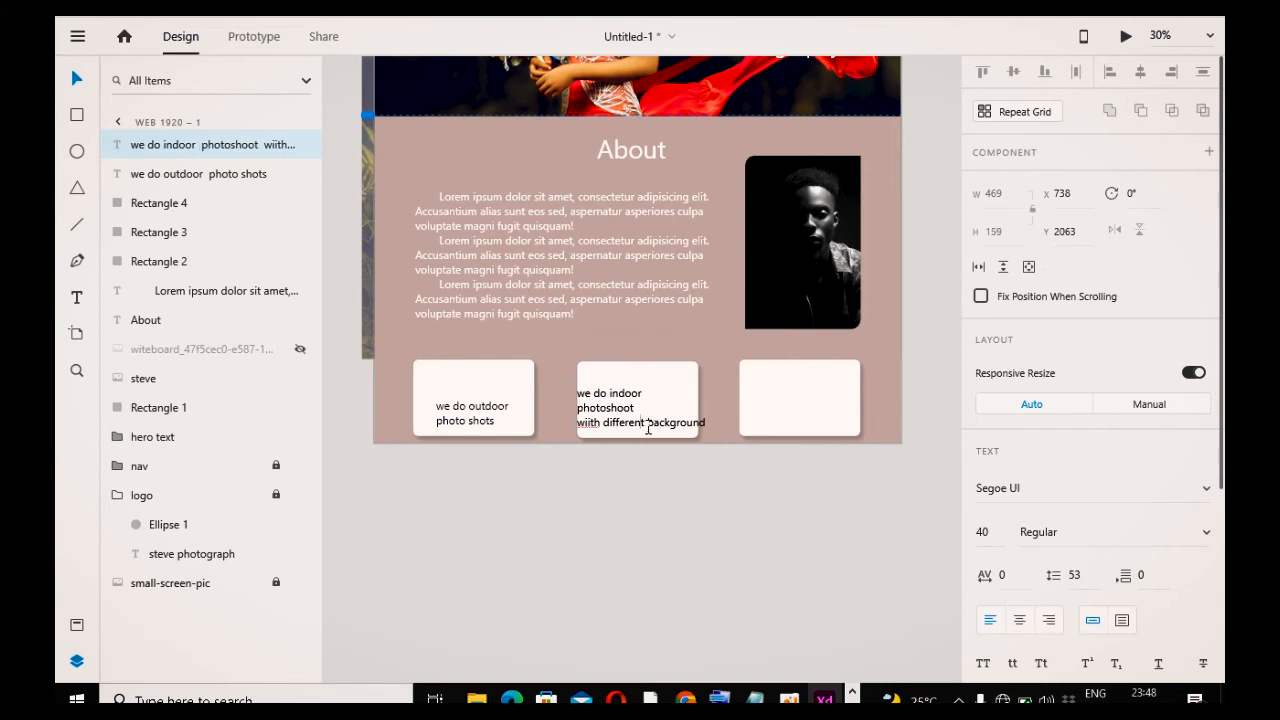
key(Return)
key(Escape)
drag(609, 407, 643, 402)
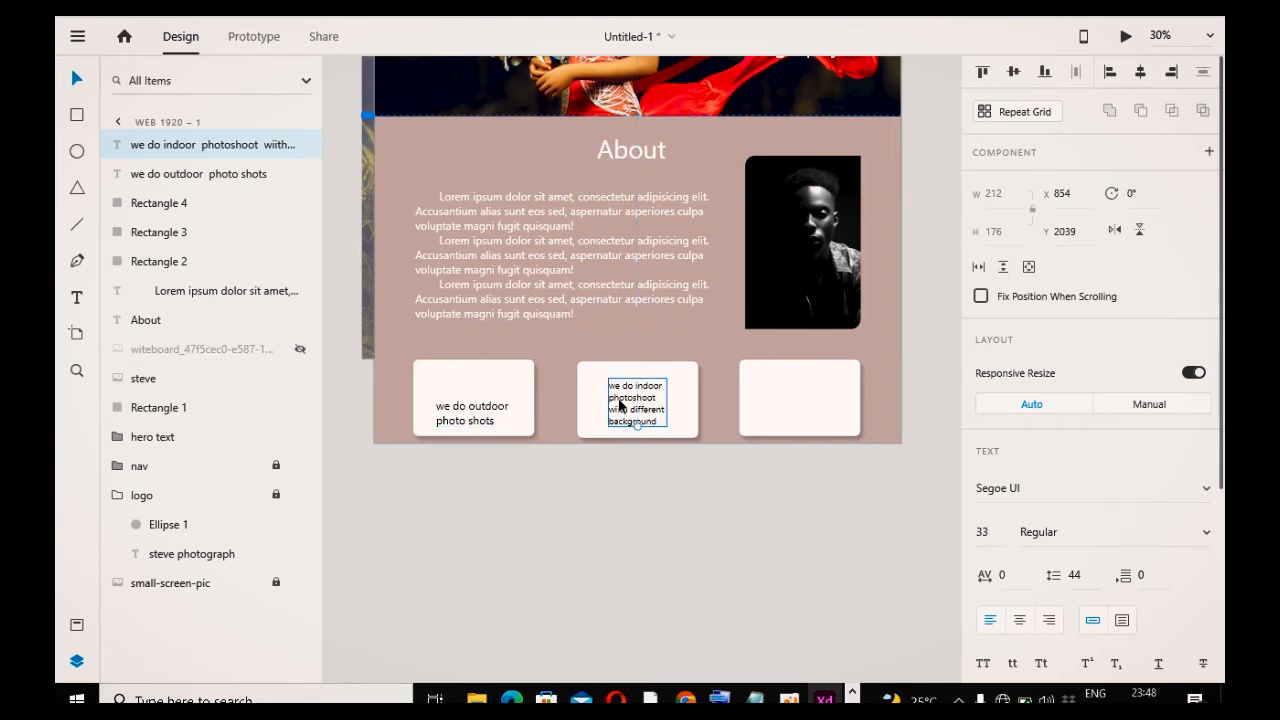
Step: Remove one line break from the second card's text and center the text within the card
key(Return)
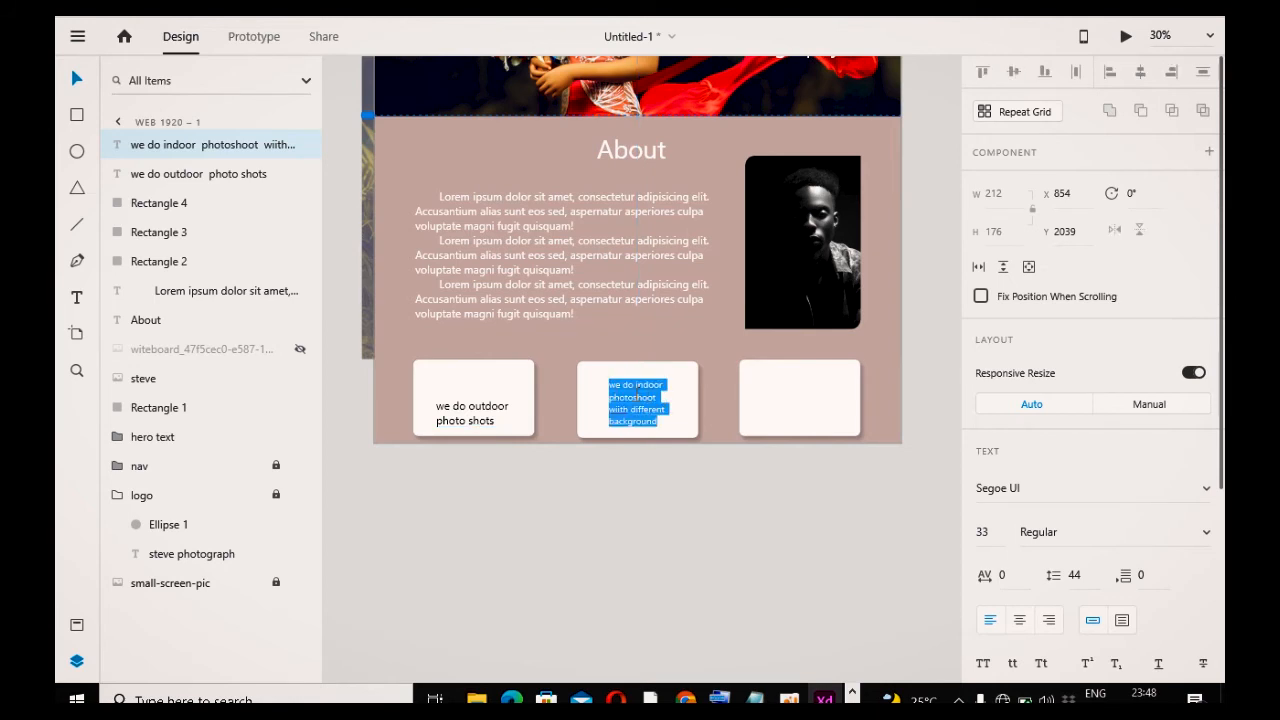
click(611, 397)
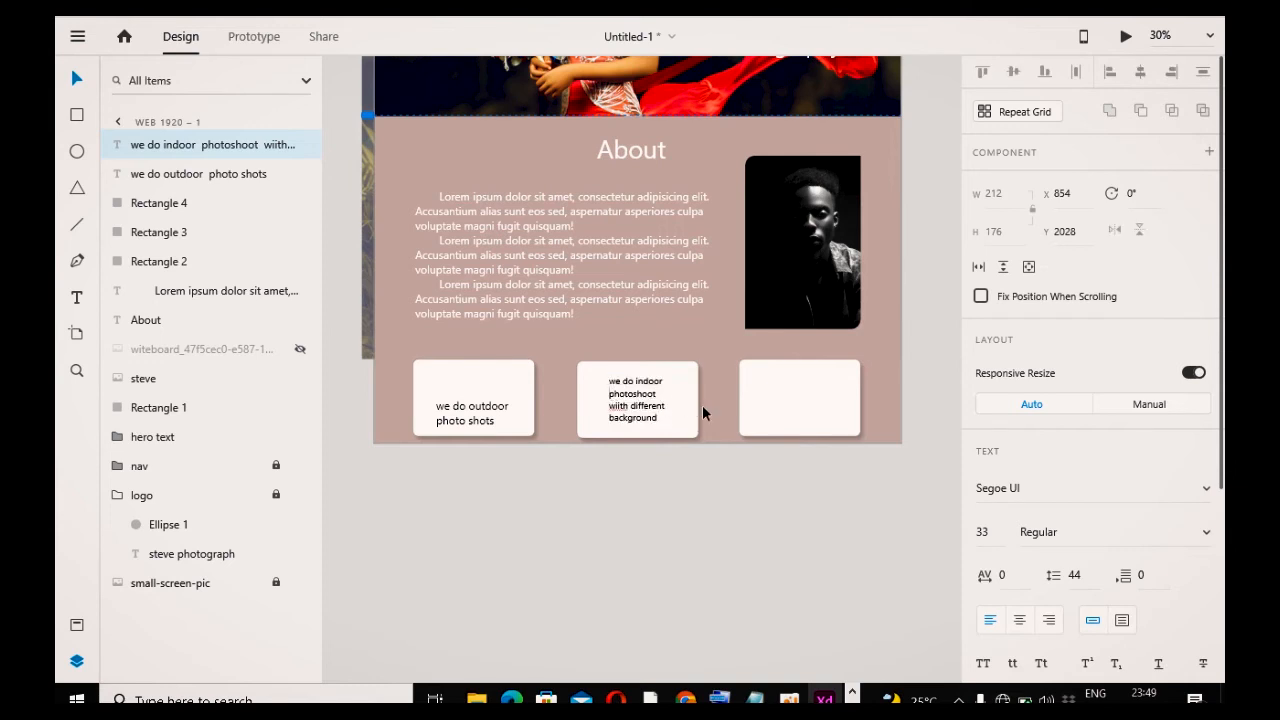
key(BackSpace)
key(Escape)
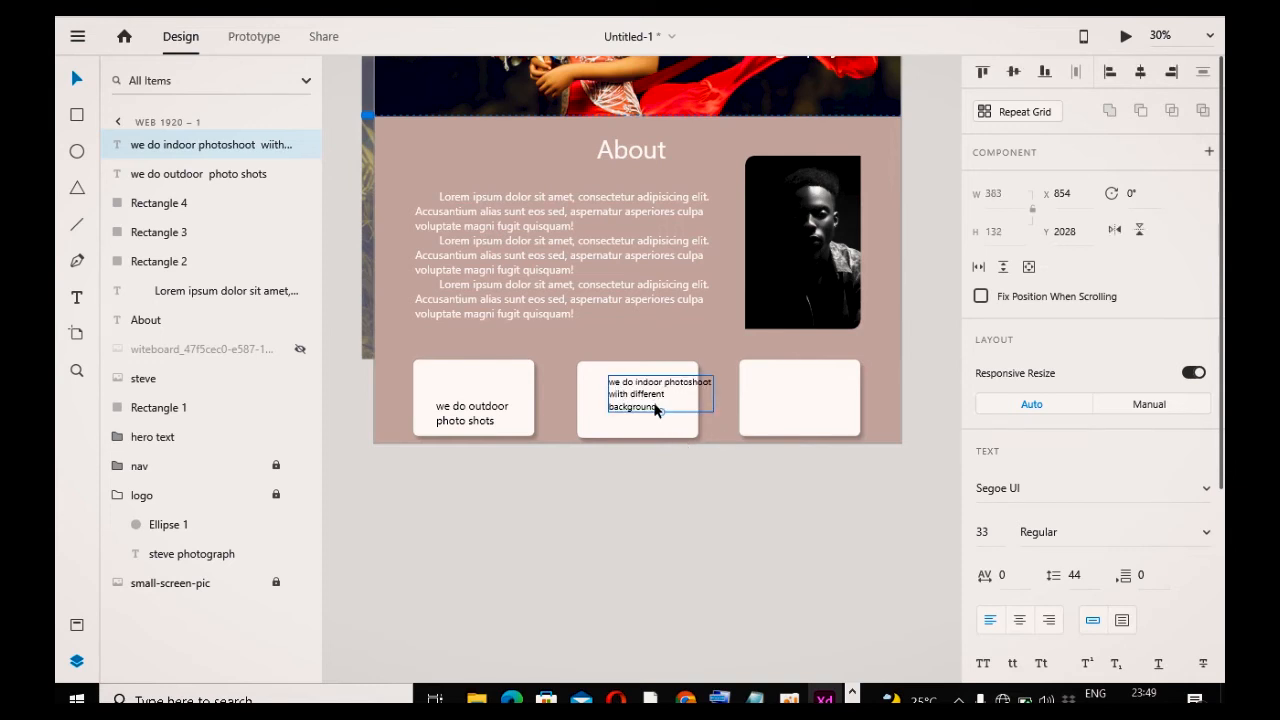
drag(651, 403, 631, 416)
click(656, 450)
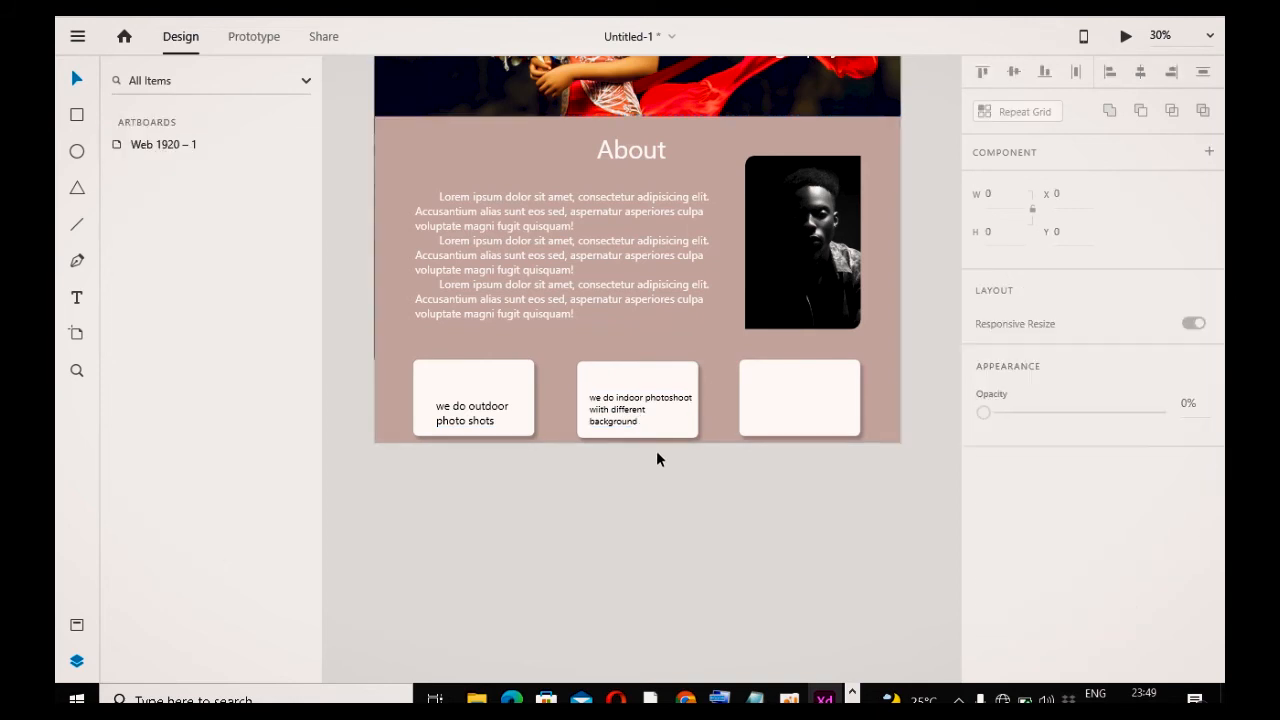
Step: Extend the first card's text to "we do outdoor photo shots any where and time" and reposition it
click(497, 410)
double_click(497, 410)
click(497, 421)
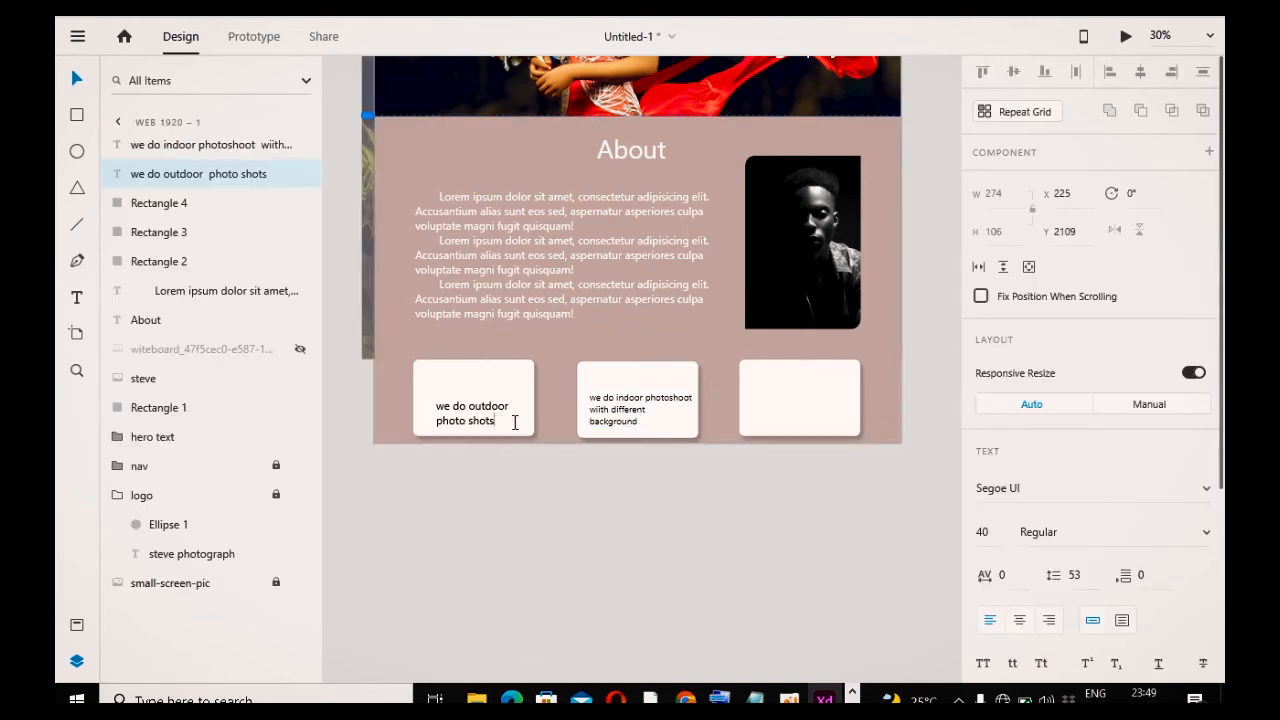
text(in)
key(BackSpace)
key(BackSpace)
text(any)
text( e)
key(BackSpace)
text(where and time)
key(Escape)
drag(482, 428, 465, 408)
click(543, 506)
Step: Copy the text into the third card and rewrite it as "we also help you remember that special day, like wedding an birthday"
drag(666, 403, 813, 410)
double_click(813, 410)
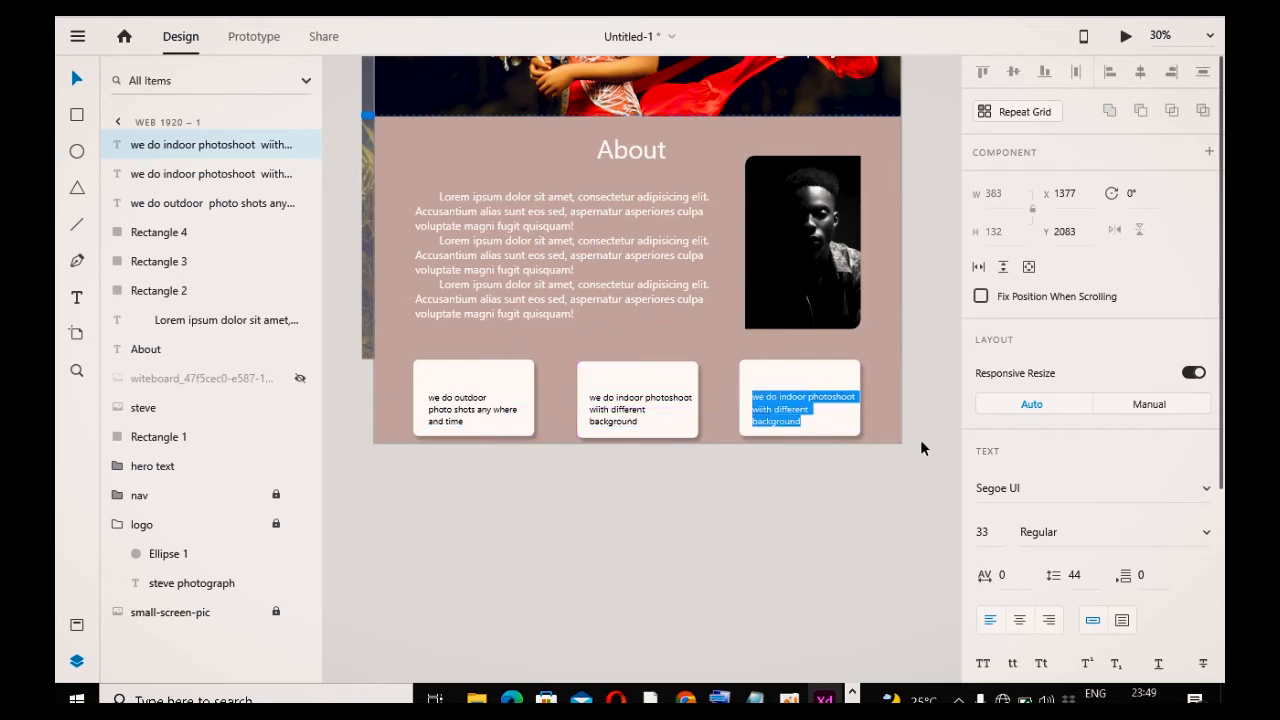
text(we also)
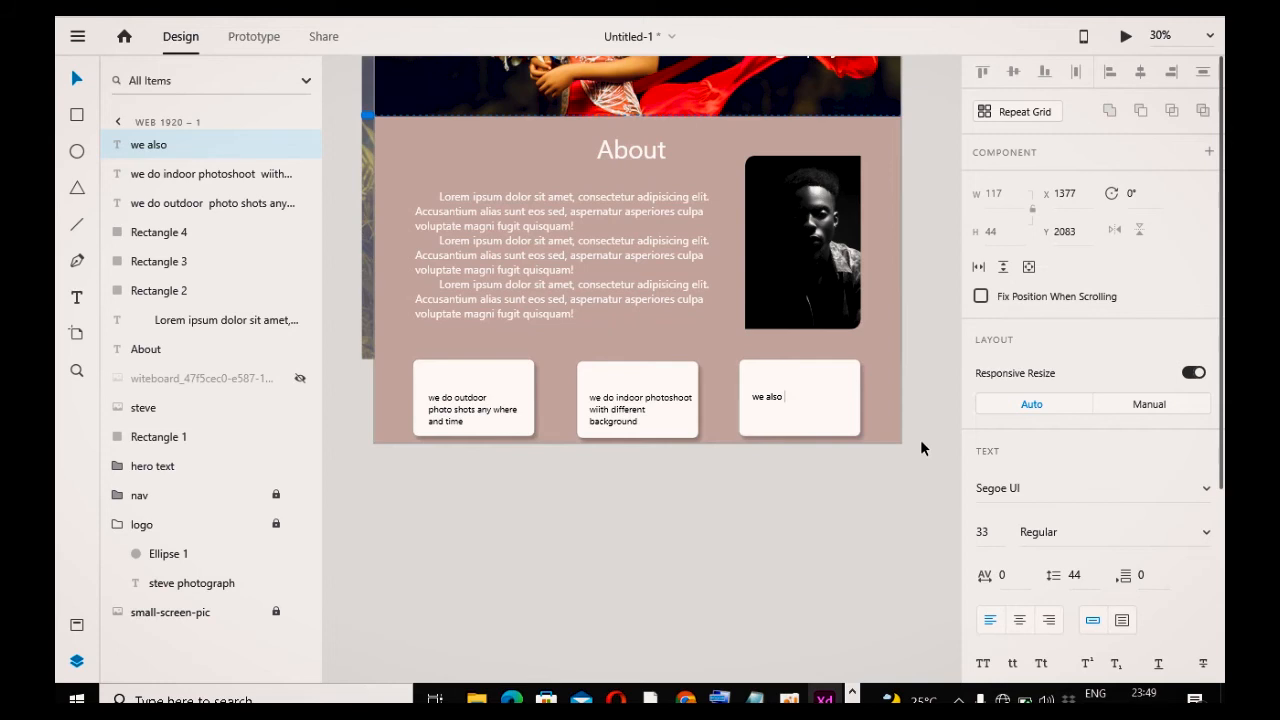
text( help you remember)
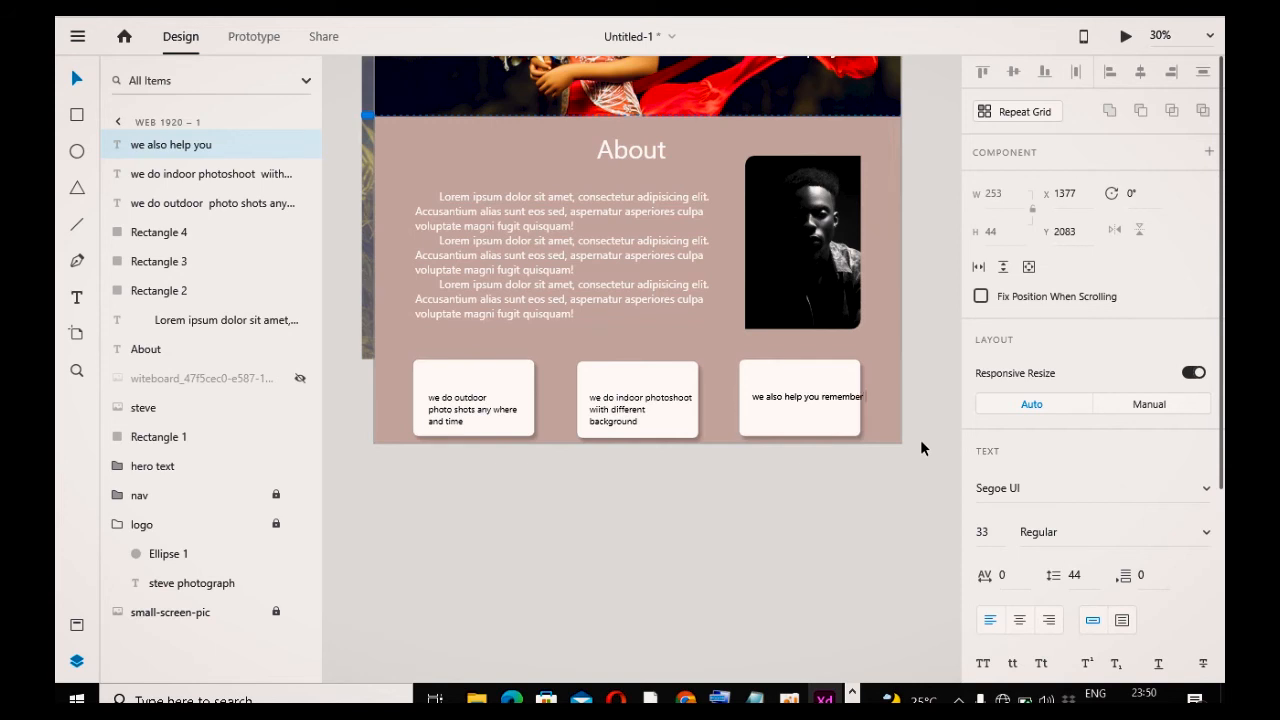
key(Return)
text(that special day)
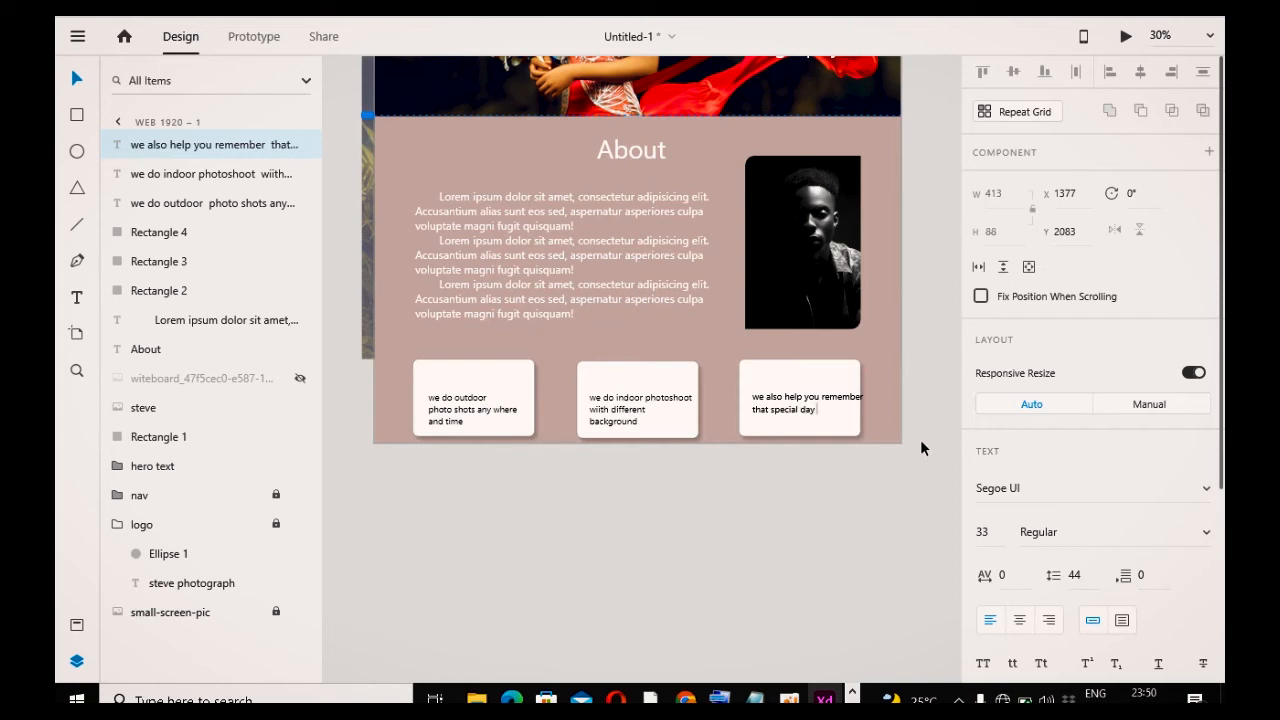
text(, like weddingan bitrthday)
key(Escape)
drag(789, 411, 780, 411)
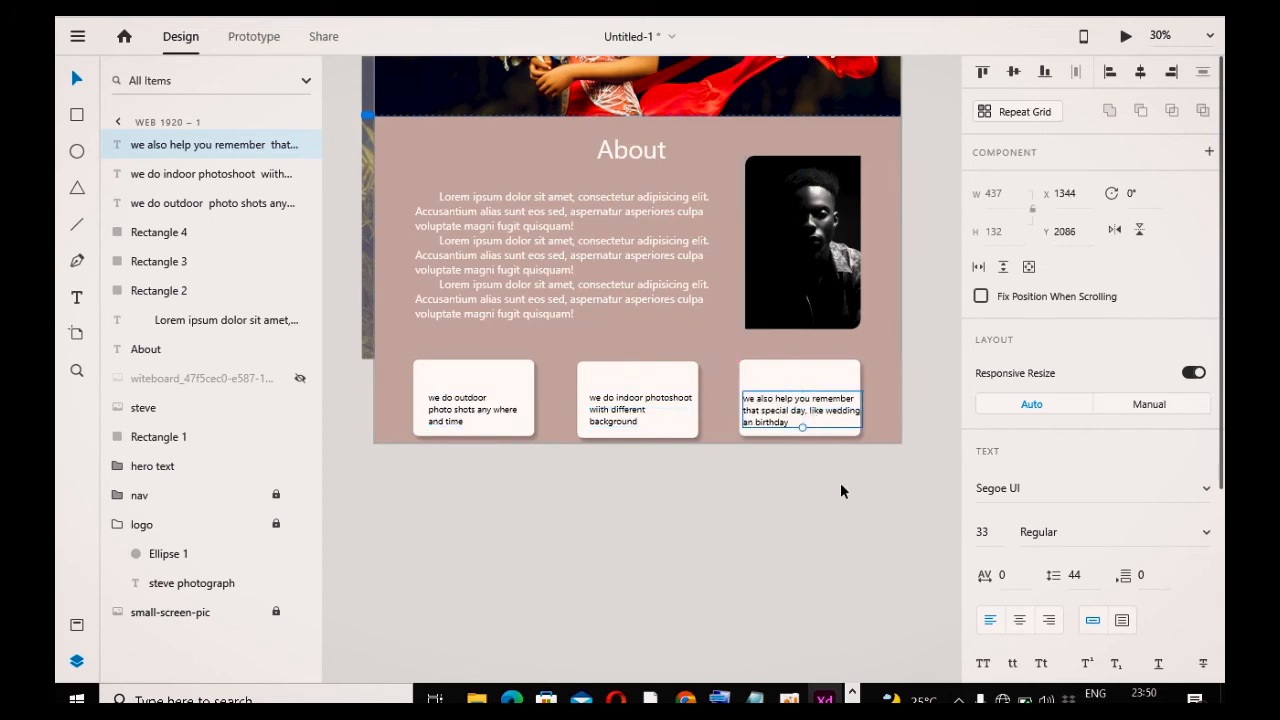
click(840, 482)
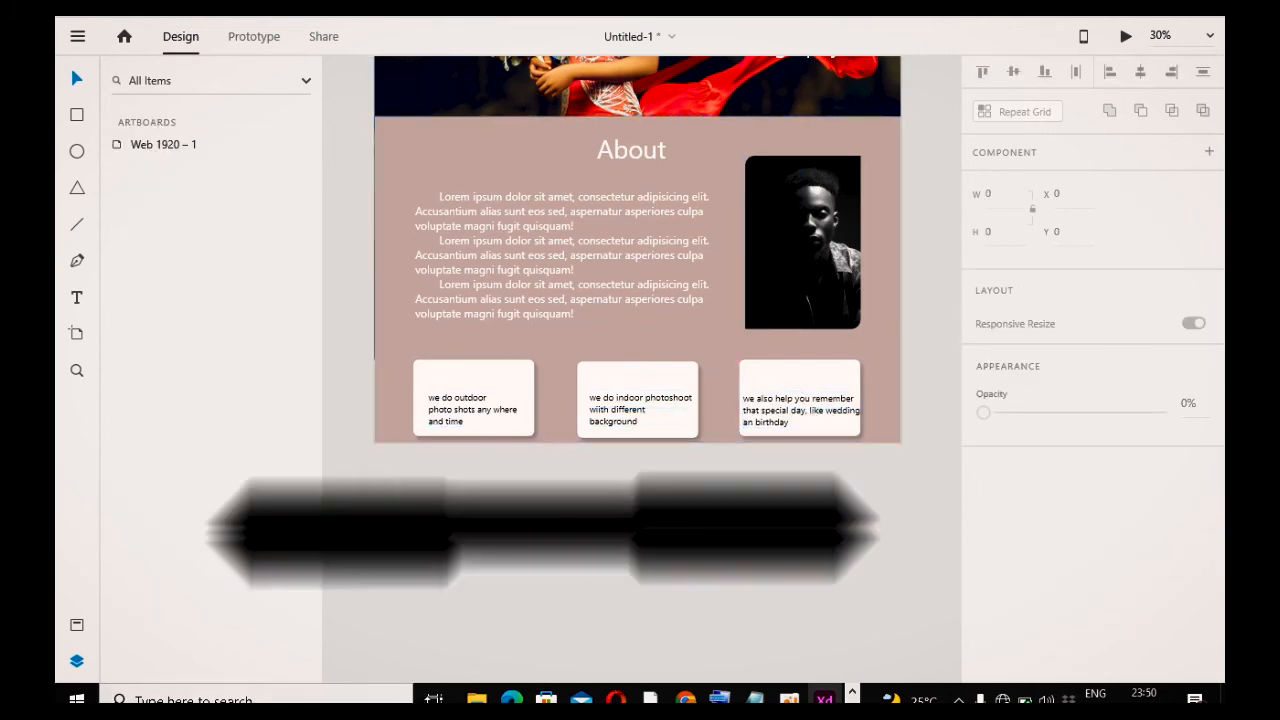
Step: Import the indoor image from the images folder and place it above the second card's text
click(477, 699)
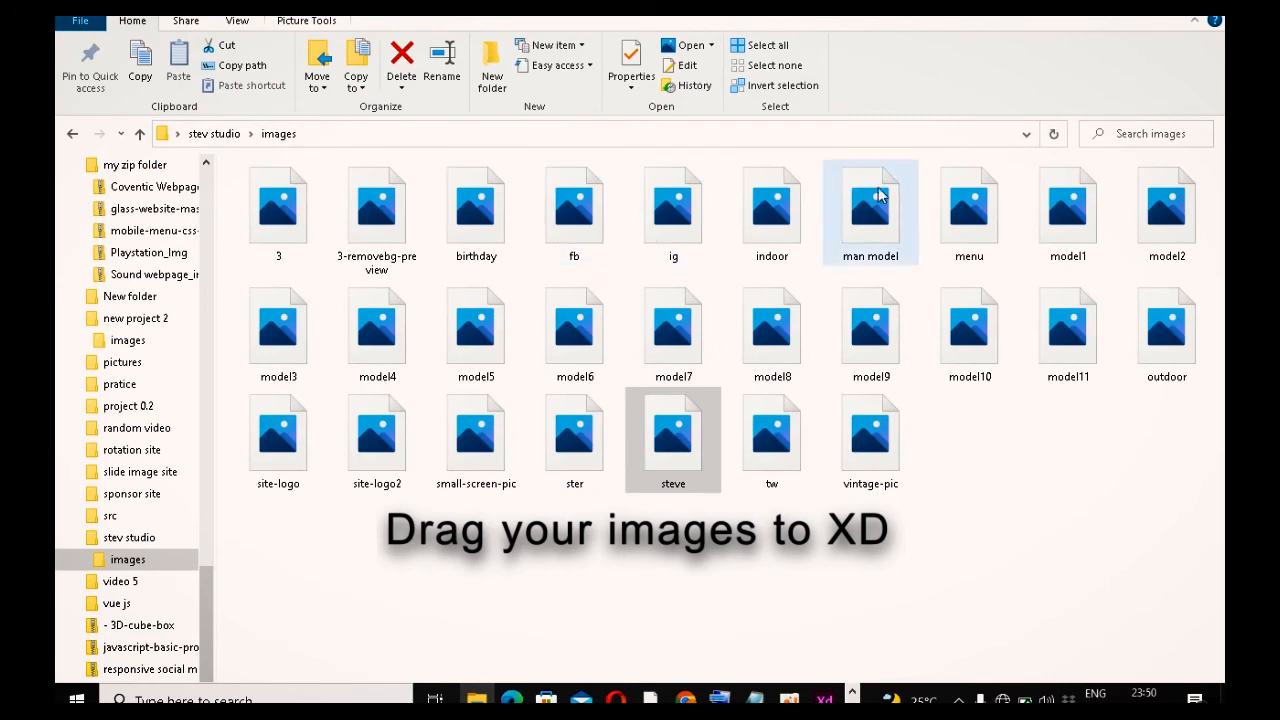
drag(760, 238, 630, 438)
drag(633, 516, 670, 415)
click(665, 516)
click(671, 411)
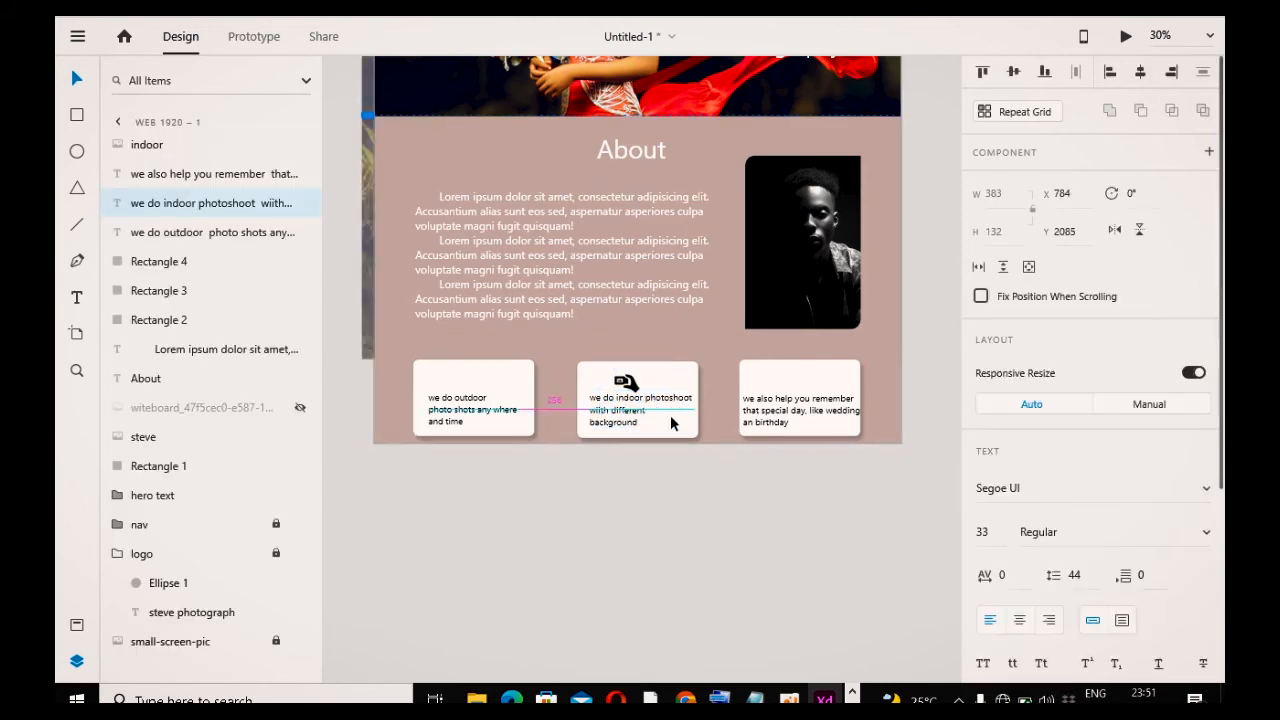
click(656, 566)
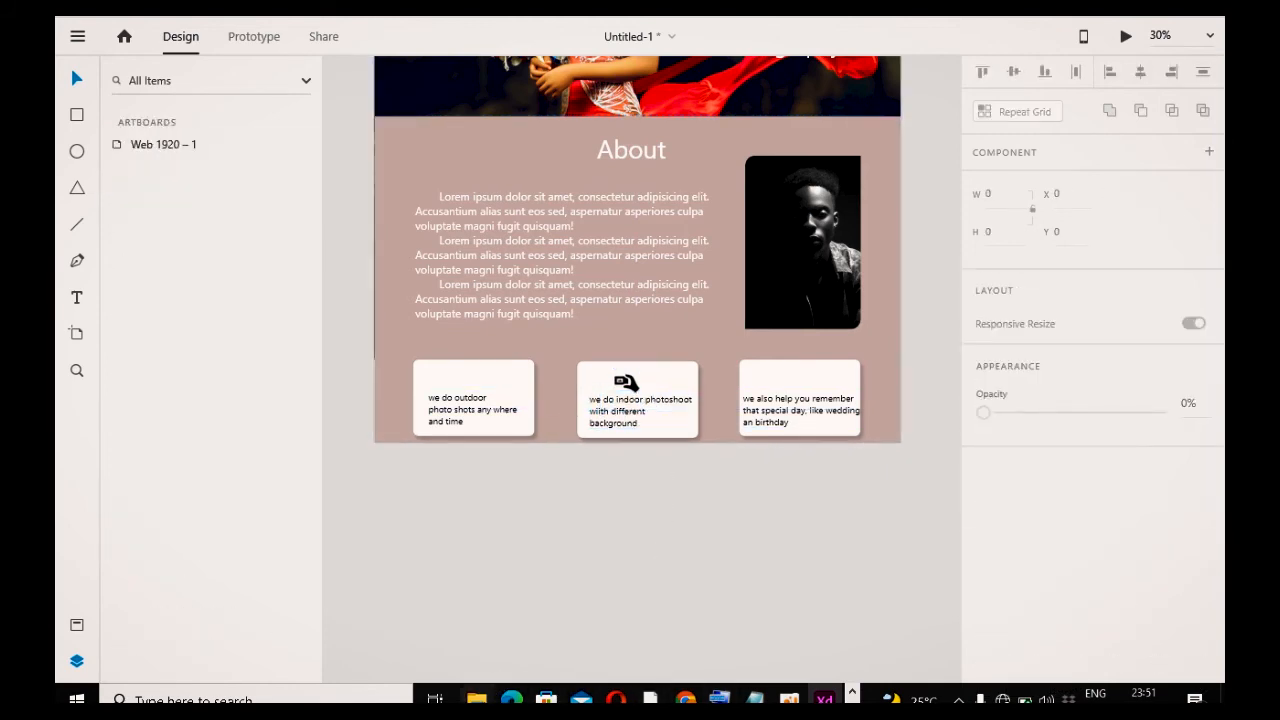
Step: Import the outdoor image from the images folder and place it at the top of the first card
key(alt+Tab)
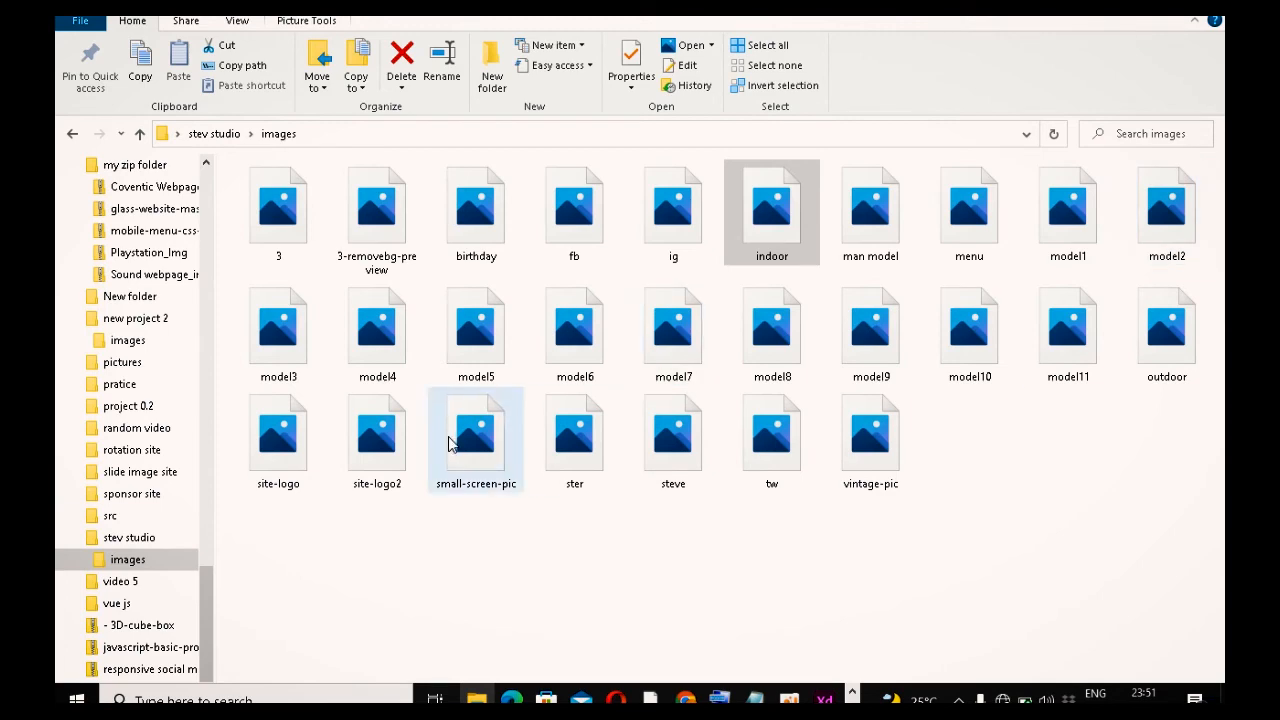
drag(1166, 366, 480, 550)
drag(493, 505, 472, 385)
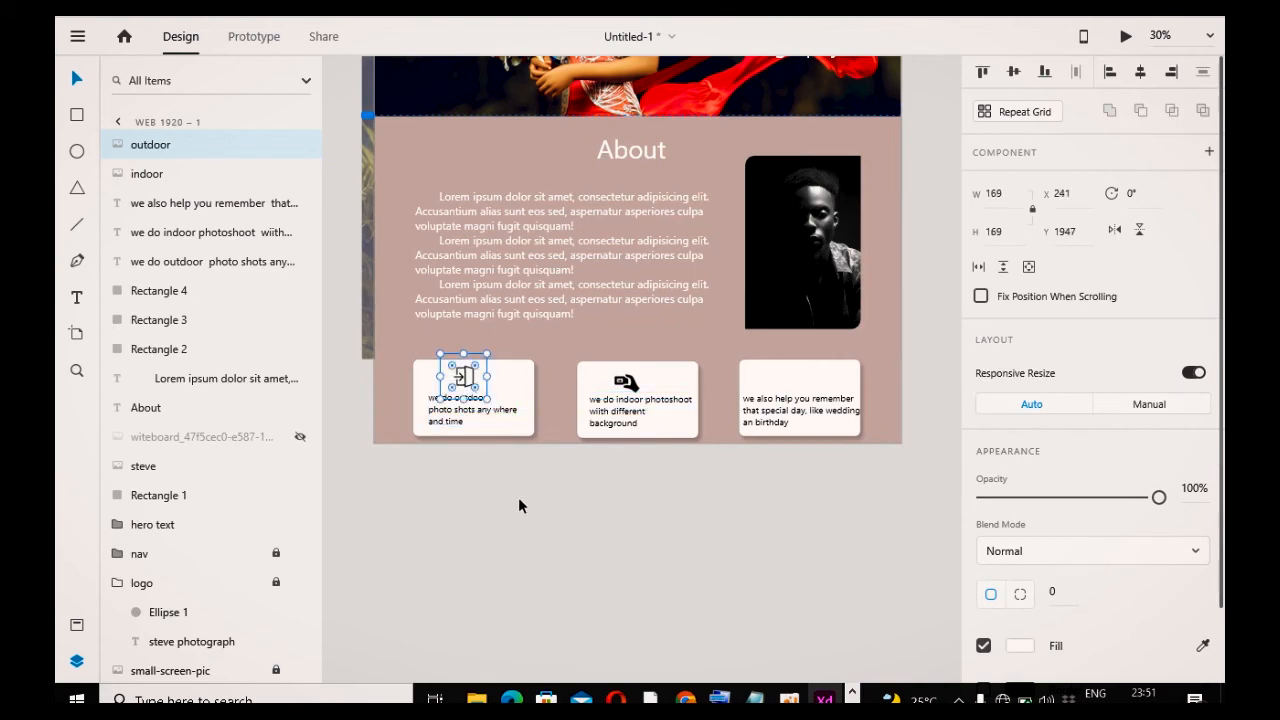
click(519, 497)
Step: Import another image from the images folder for the third card
click(476, 698)
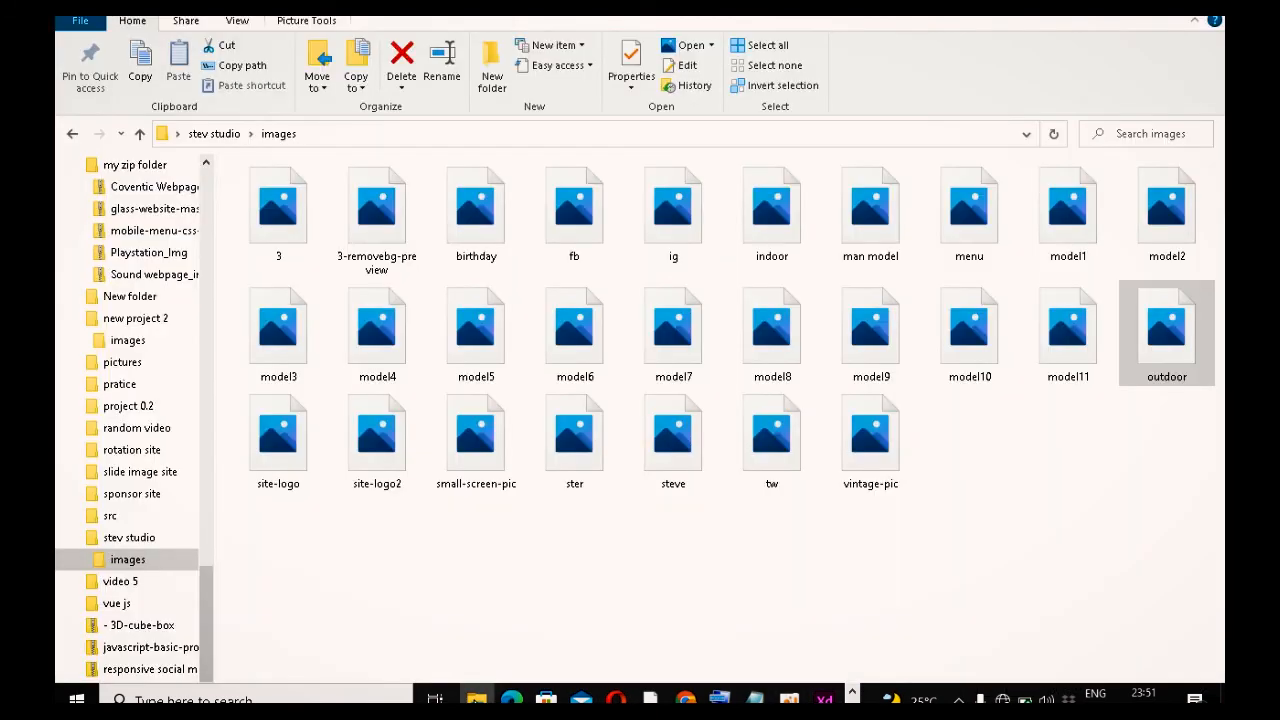
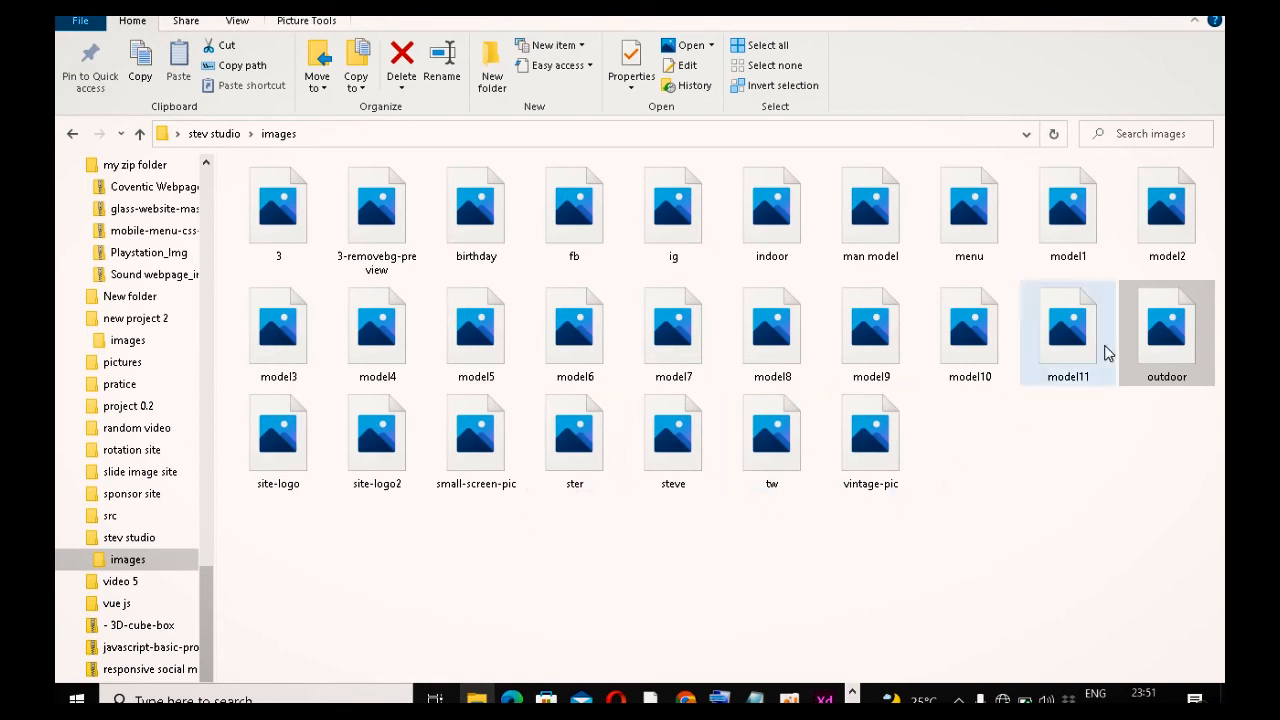
Step: Place the birthday image at the top of the third card
drag(494, 240, 815, 390)
click(803, 445)
click(803, 378)
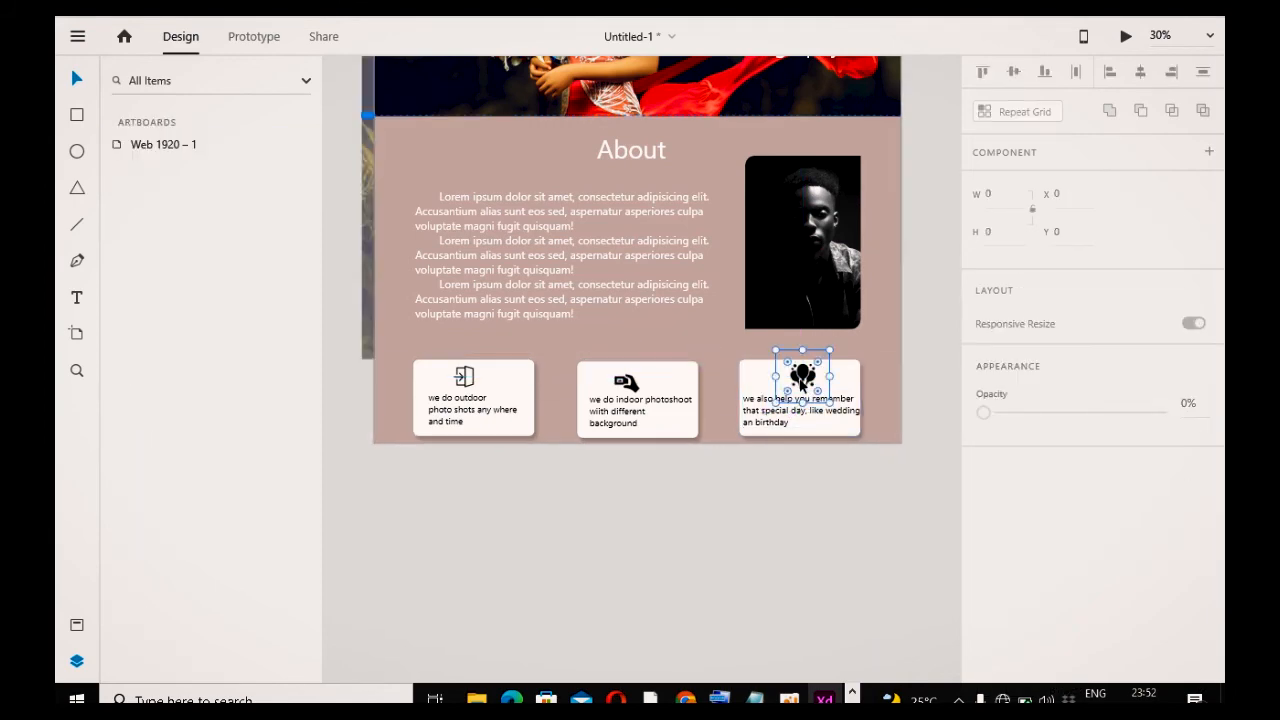
click(813, 571)
scroll(820, 528, up, 5)
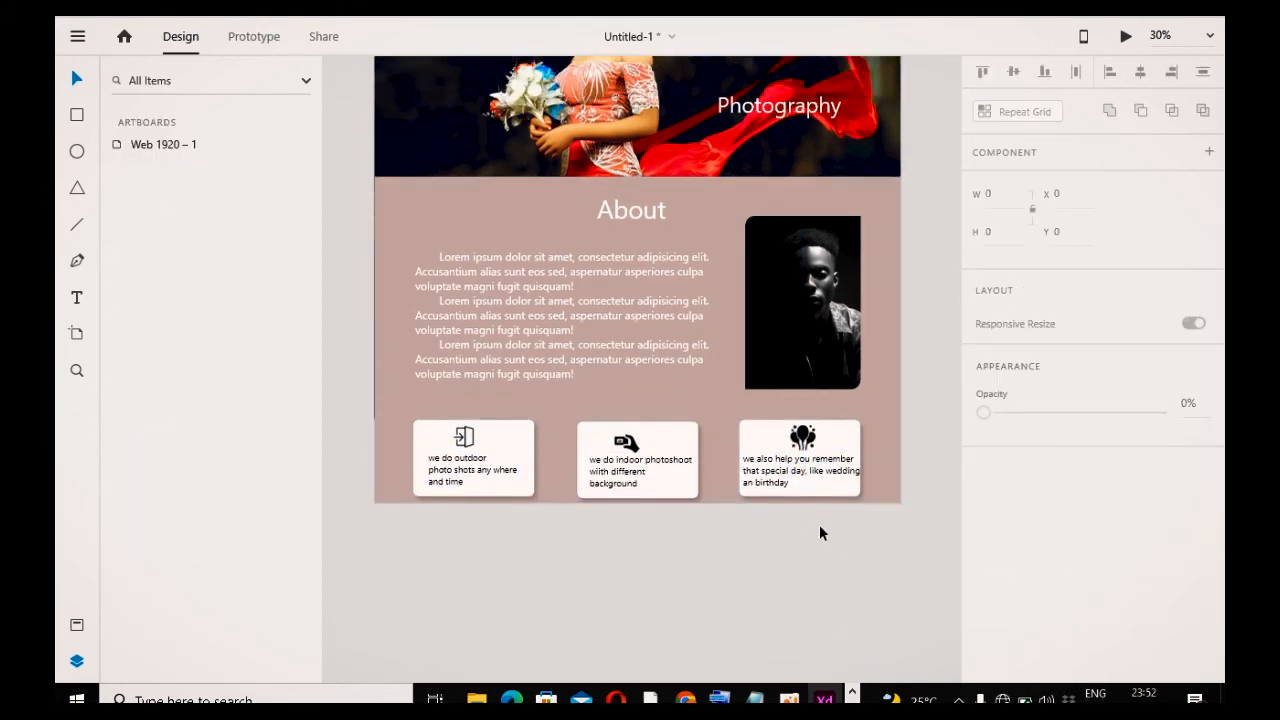
scroll(824, 482, up, 2)
scroll(824, 482, down, 2)
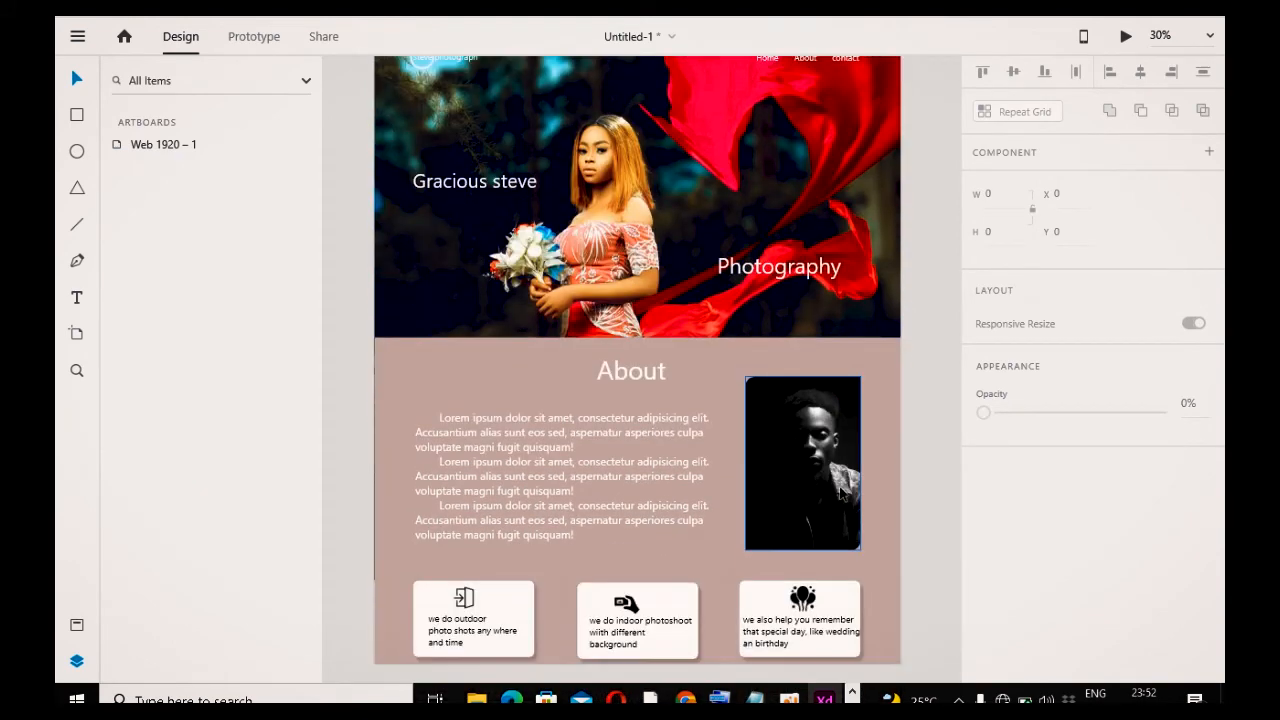
scroll(824, 482, up, 10)
scroll(823, 488, down, 5)
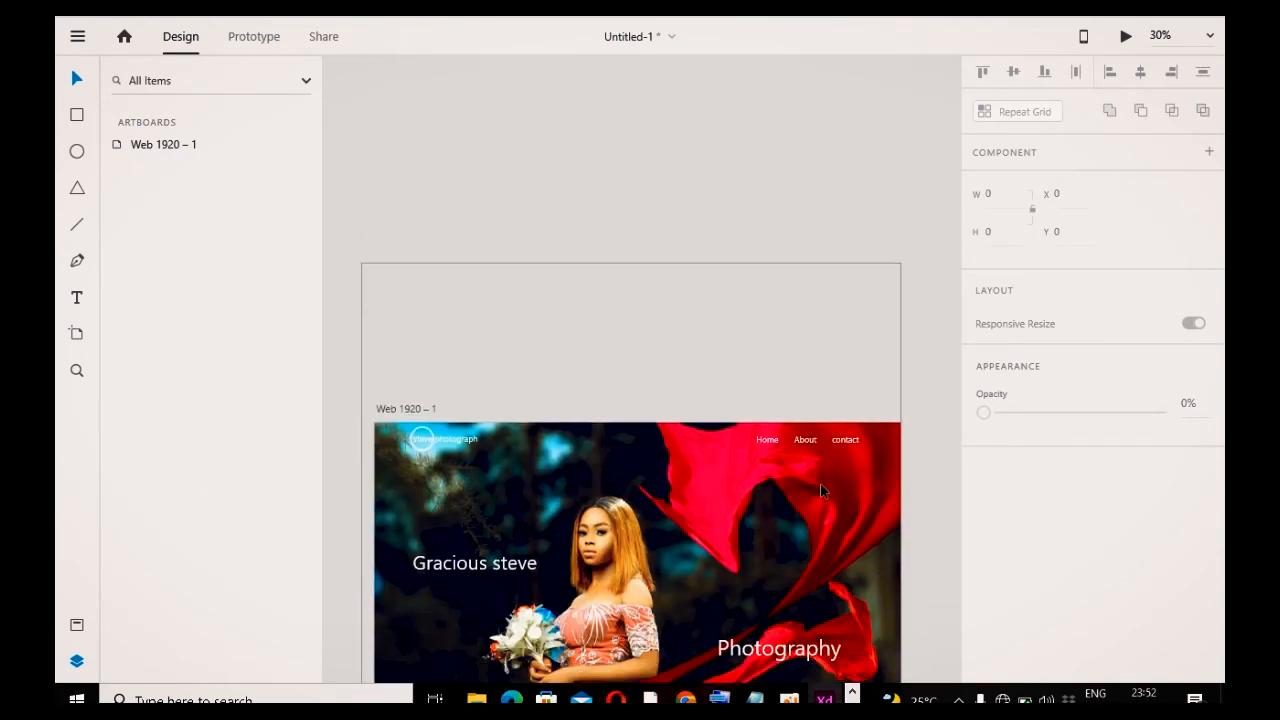
Step: Temporarily show the hidden wireframe sketch layer to examine the planned layout, then hide it again
click(145, 147)
double_click(147, 150)
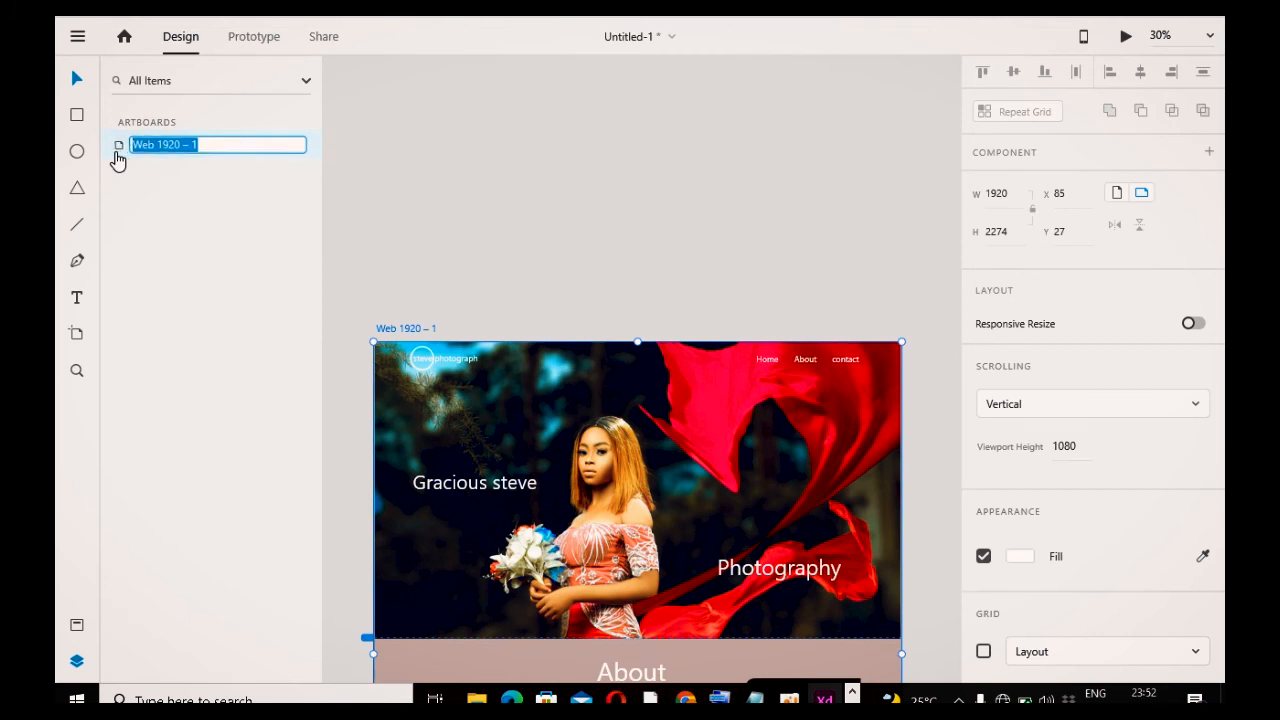
double_click(118, 151)
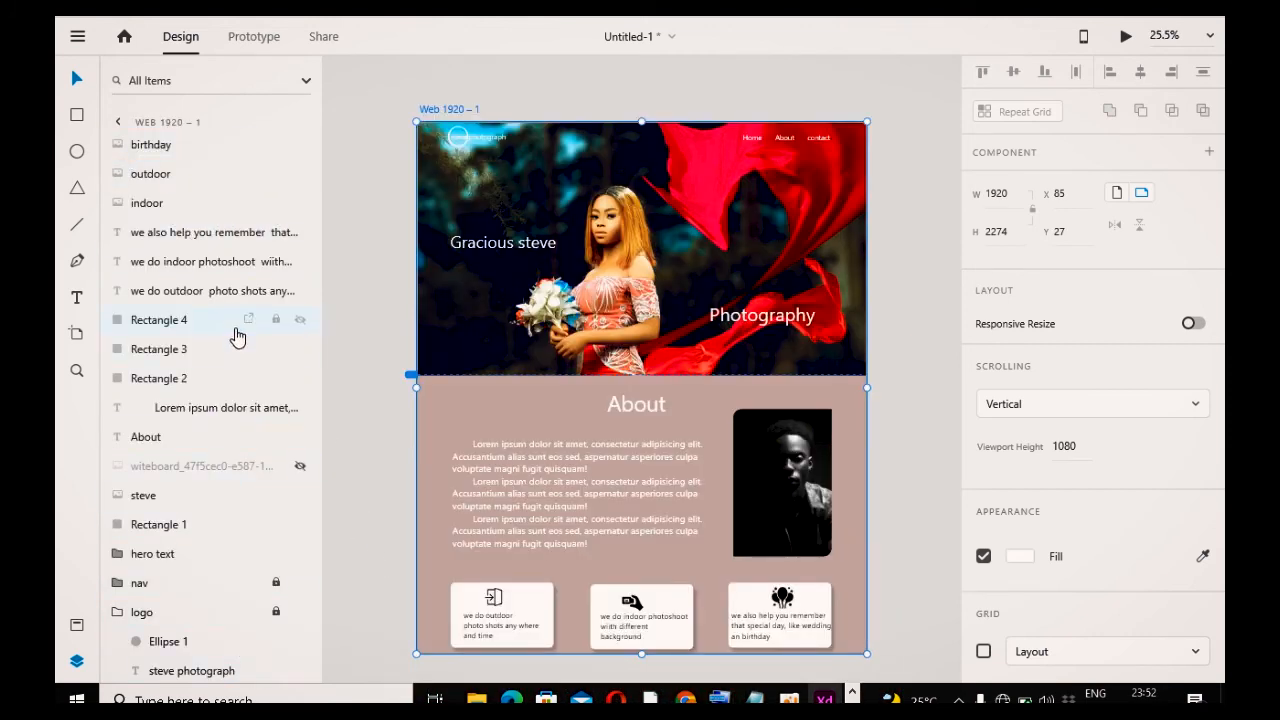
click(122, 122)
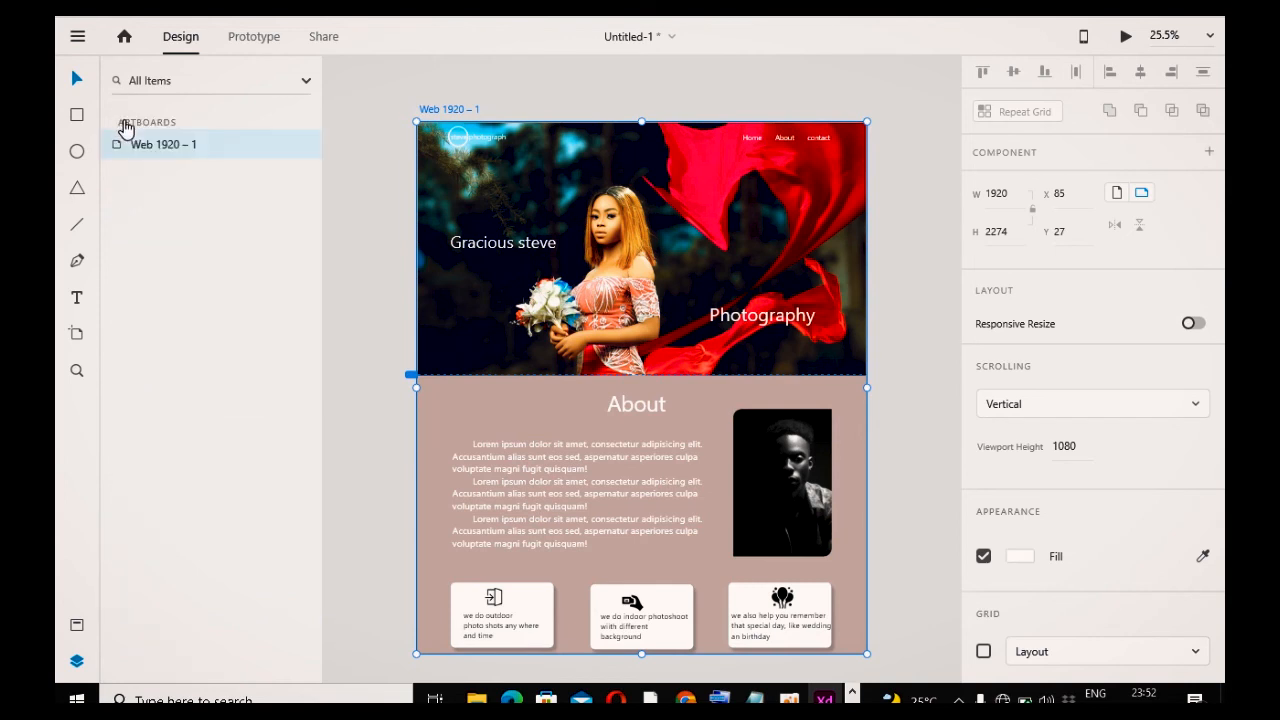
scroll(722, 218, up, 3)
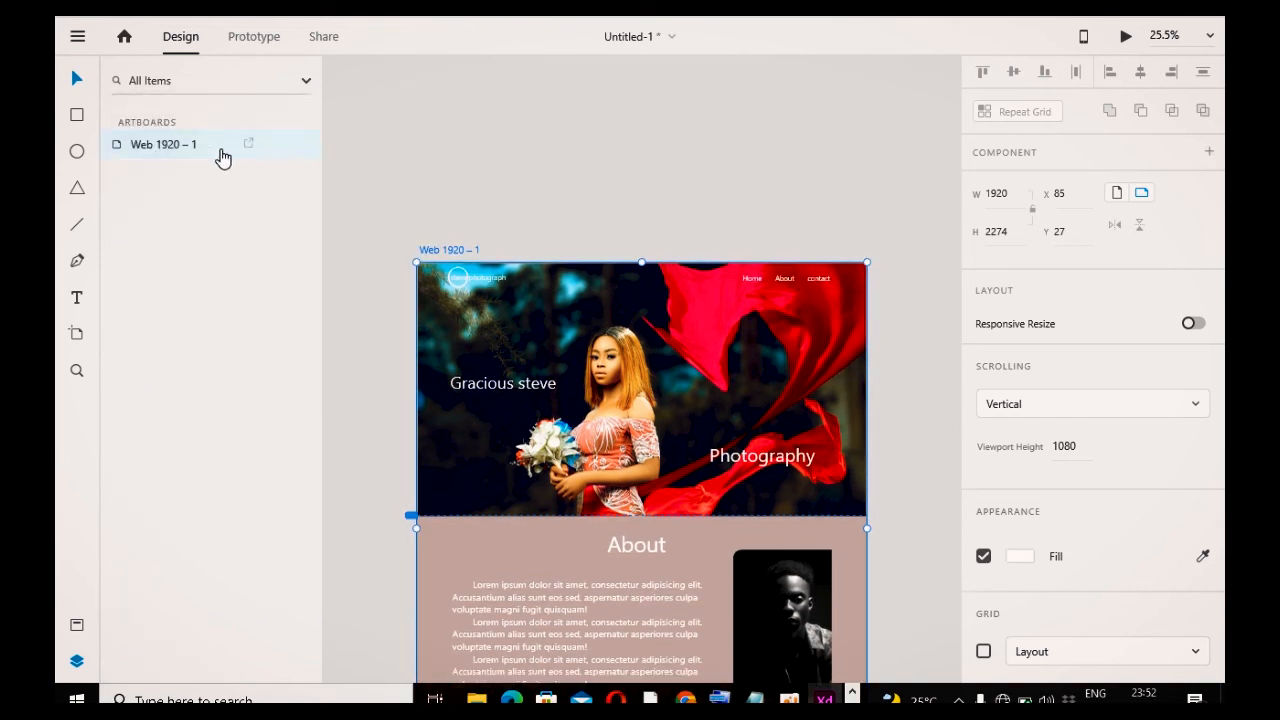
click(115, 150)
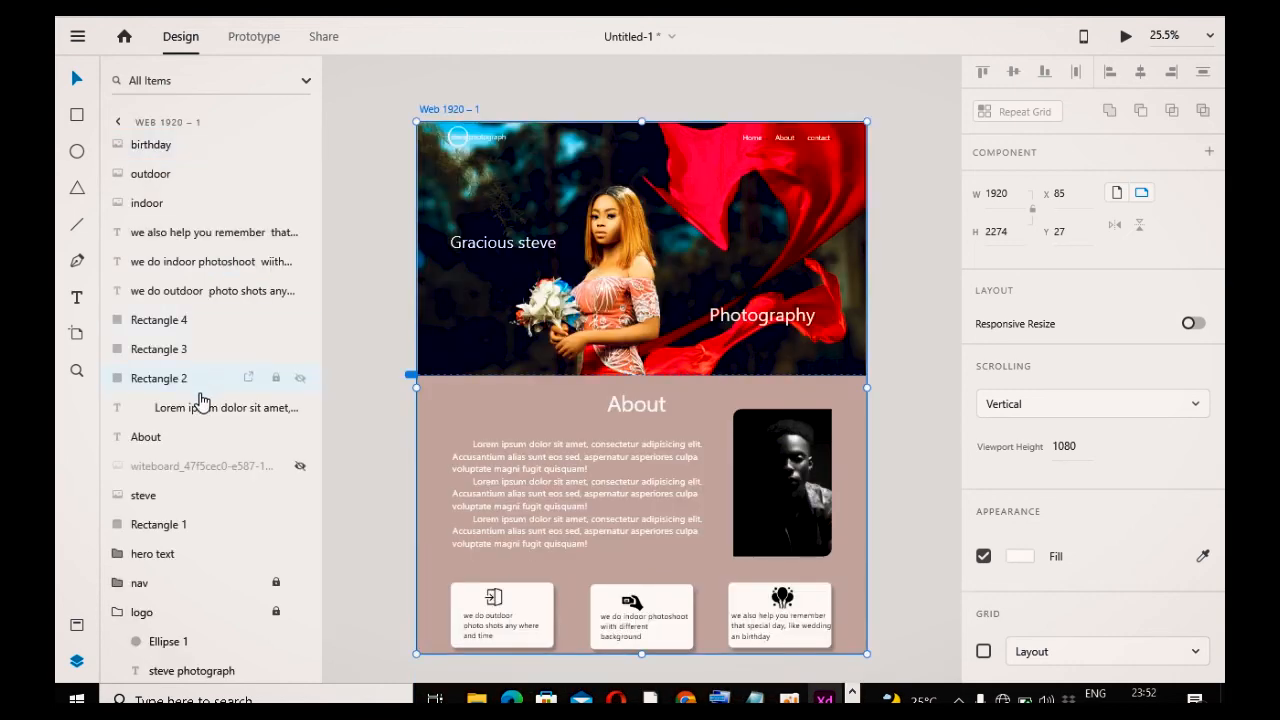
click(300, 469)
mouse_move(658, 268)
mouse_down()
mouse_move(657, 500)
mouse_move(671, 446)
mouse_up()
key(Escape)
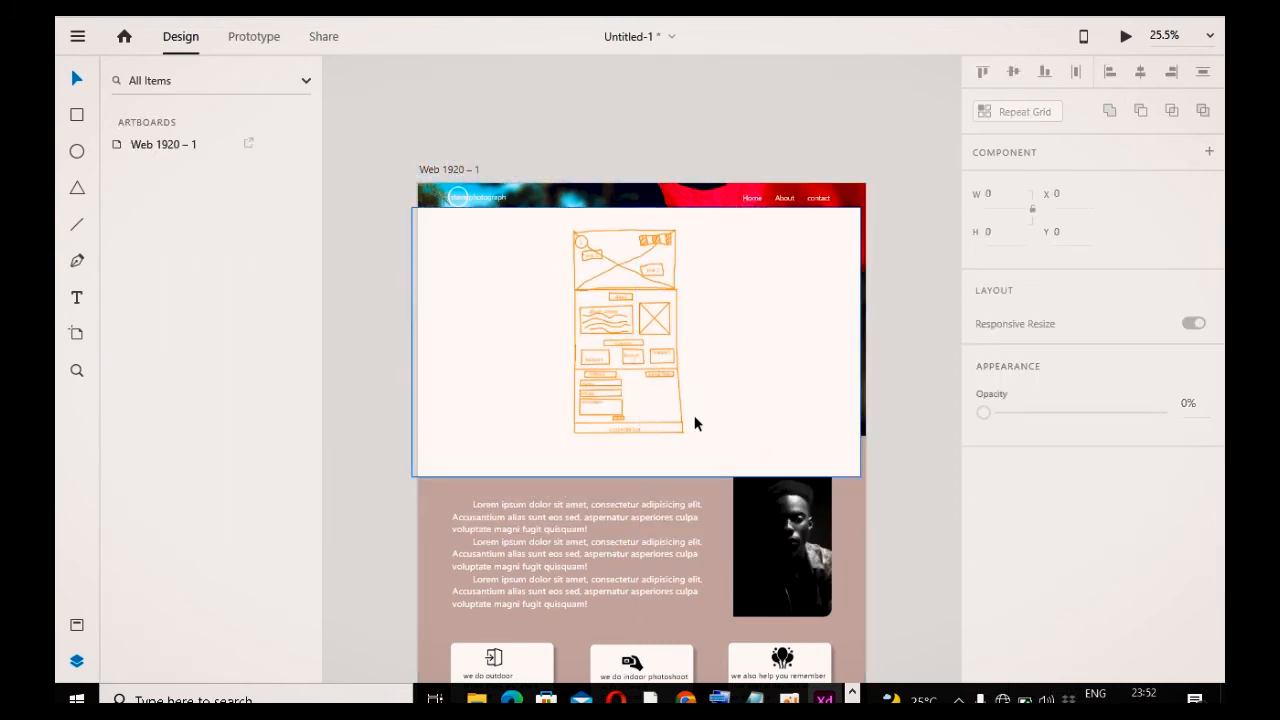
scroll(702, 484, up, 5)
mouse_move(478, 158)
mouse_down()
mouse_move(633, 180)
mouse_move(566, 176)
mouse_move(595, 187)
mouse_up()
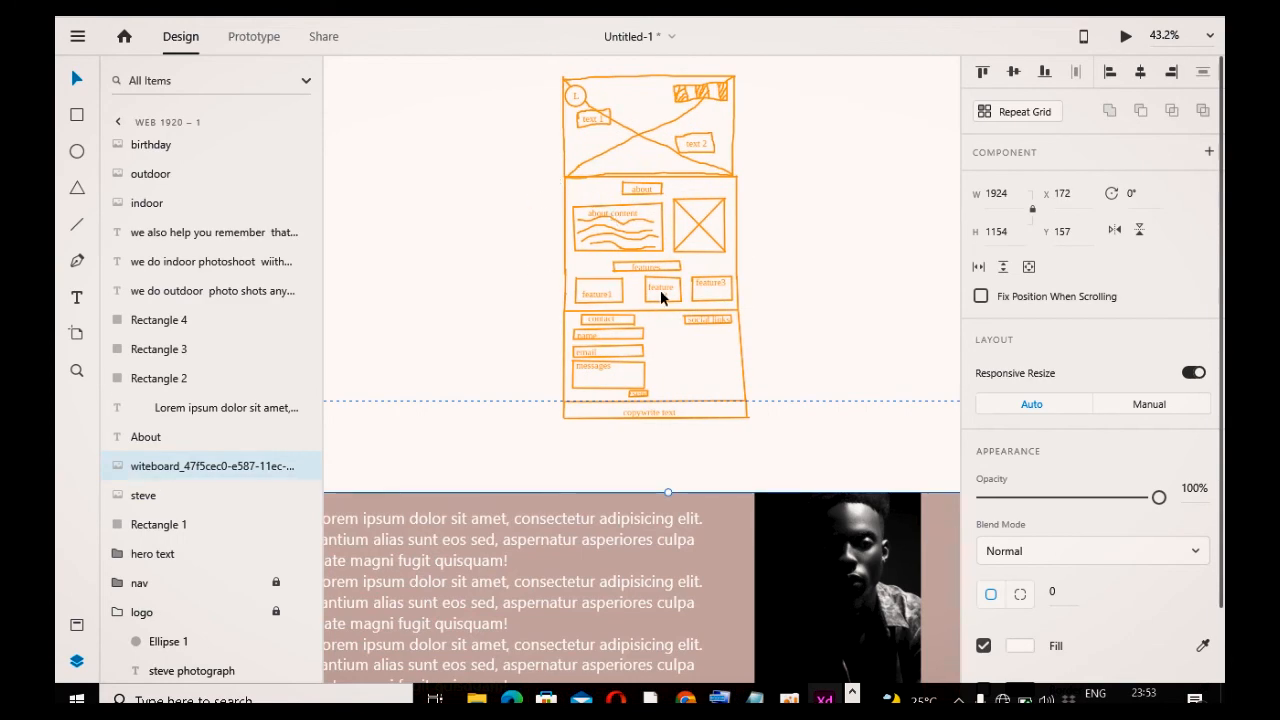
scroll(676, 319, up, 2)
scroll(677, 320, down, 6)
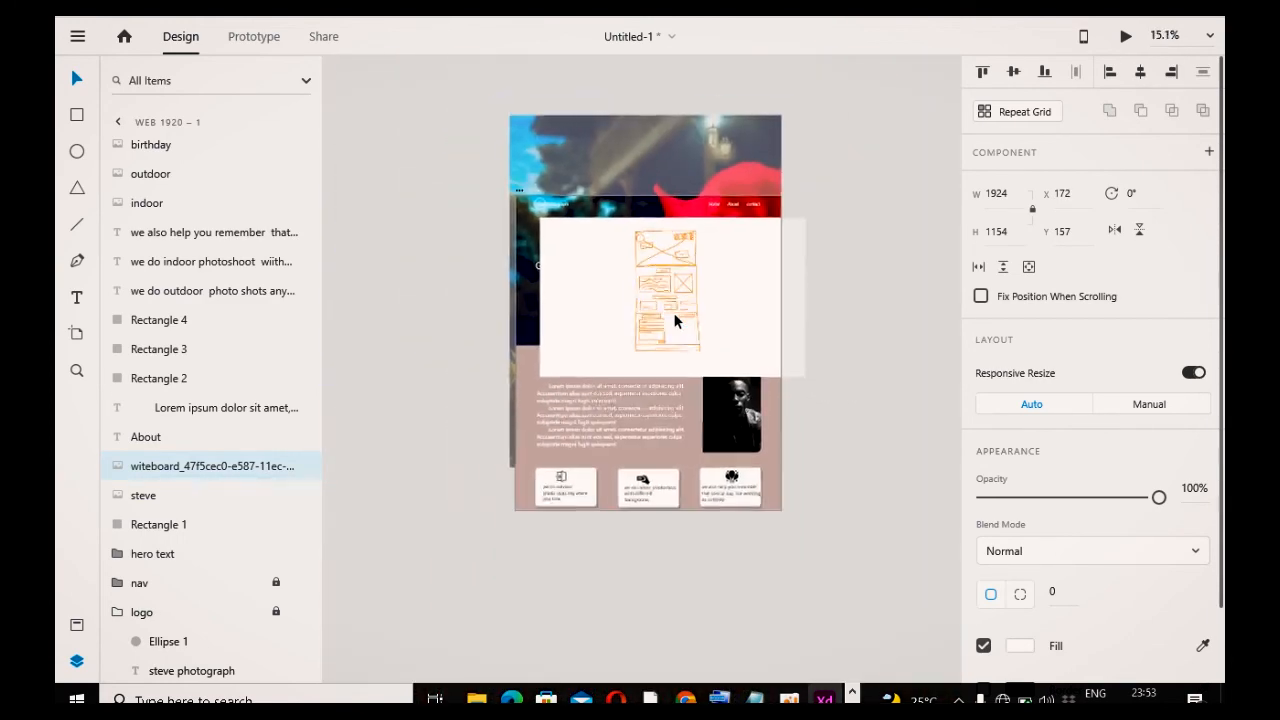
click(298, 468)
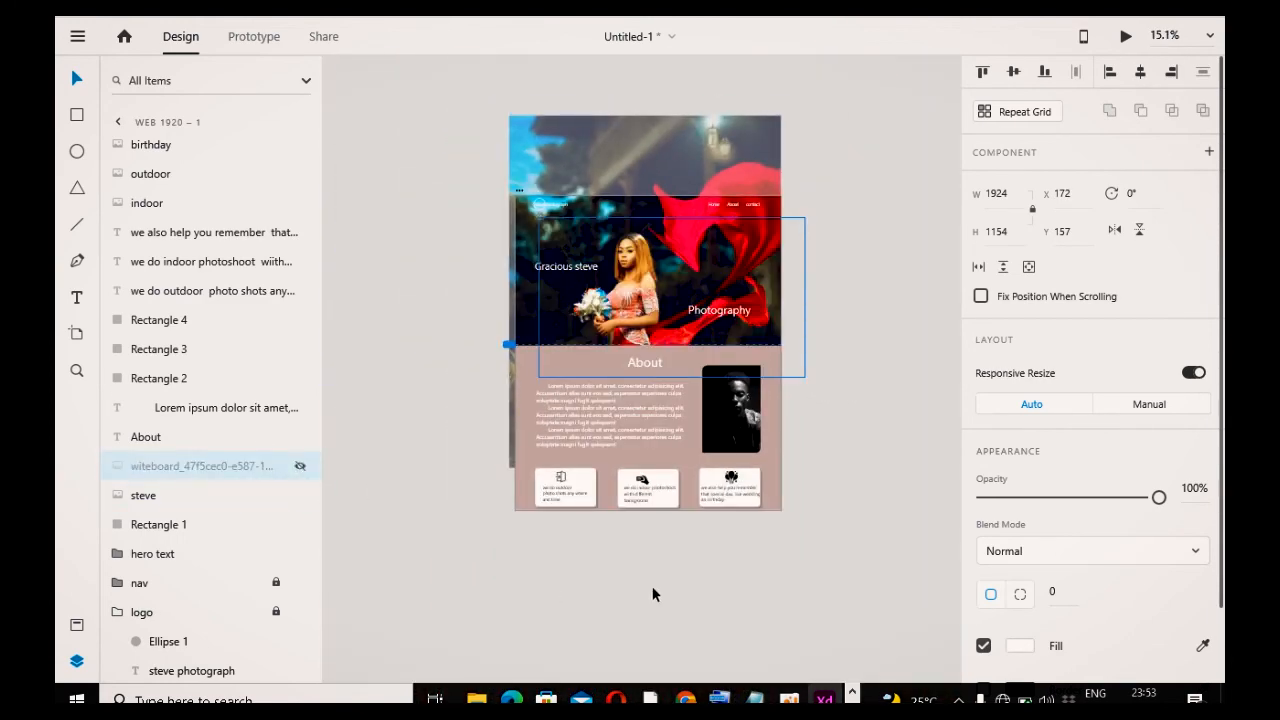
click(657, 595)
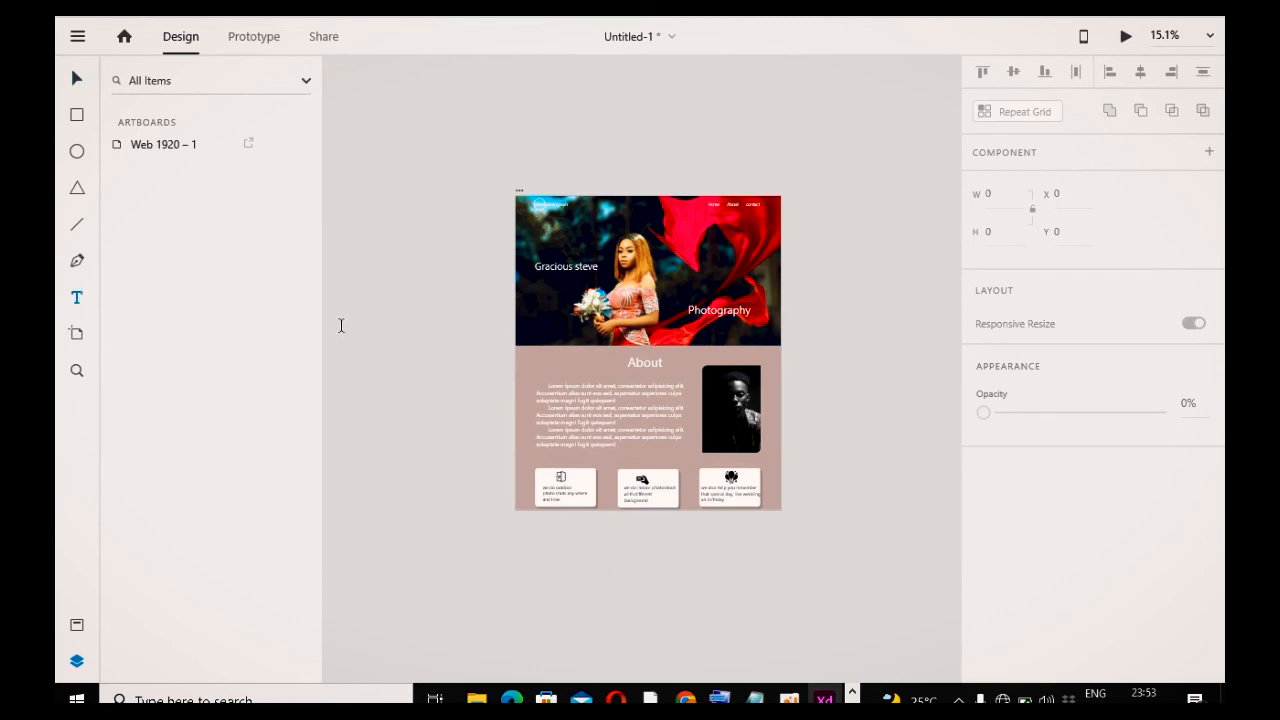
Step: Add a "Features" heading centred above the three service cards
click(621, 457)
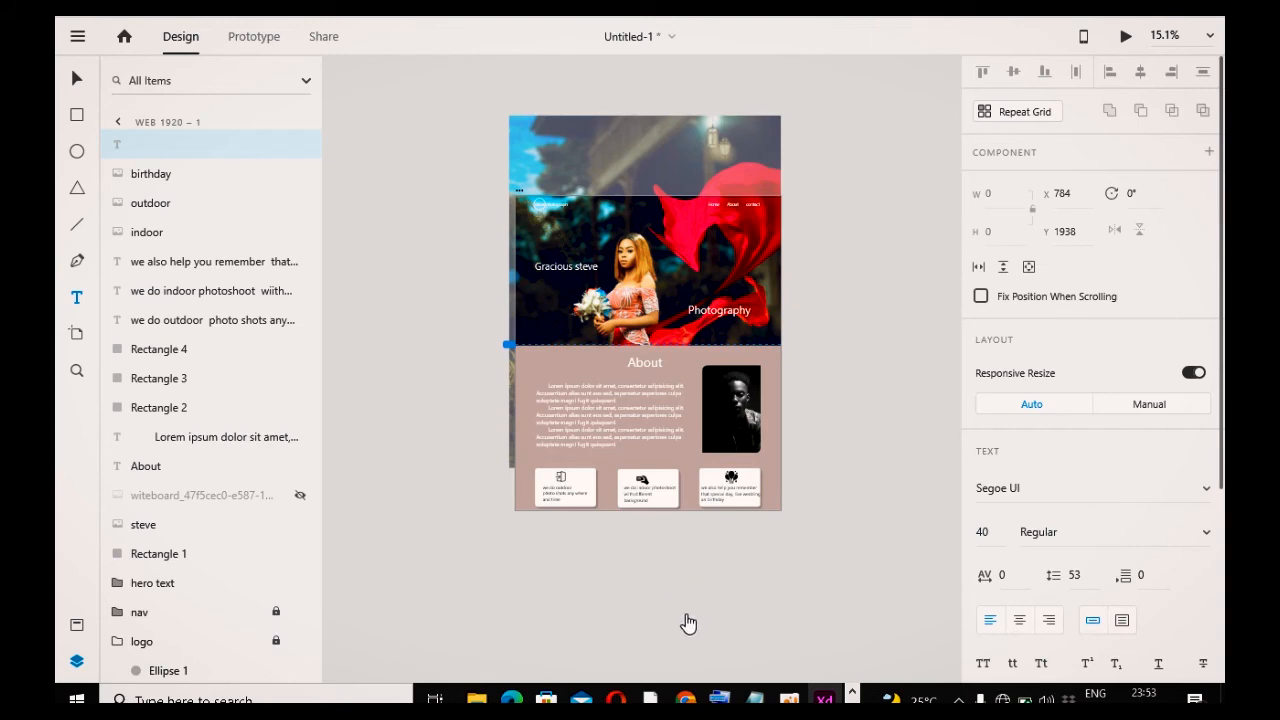
click(509, 597)
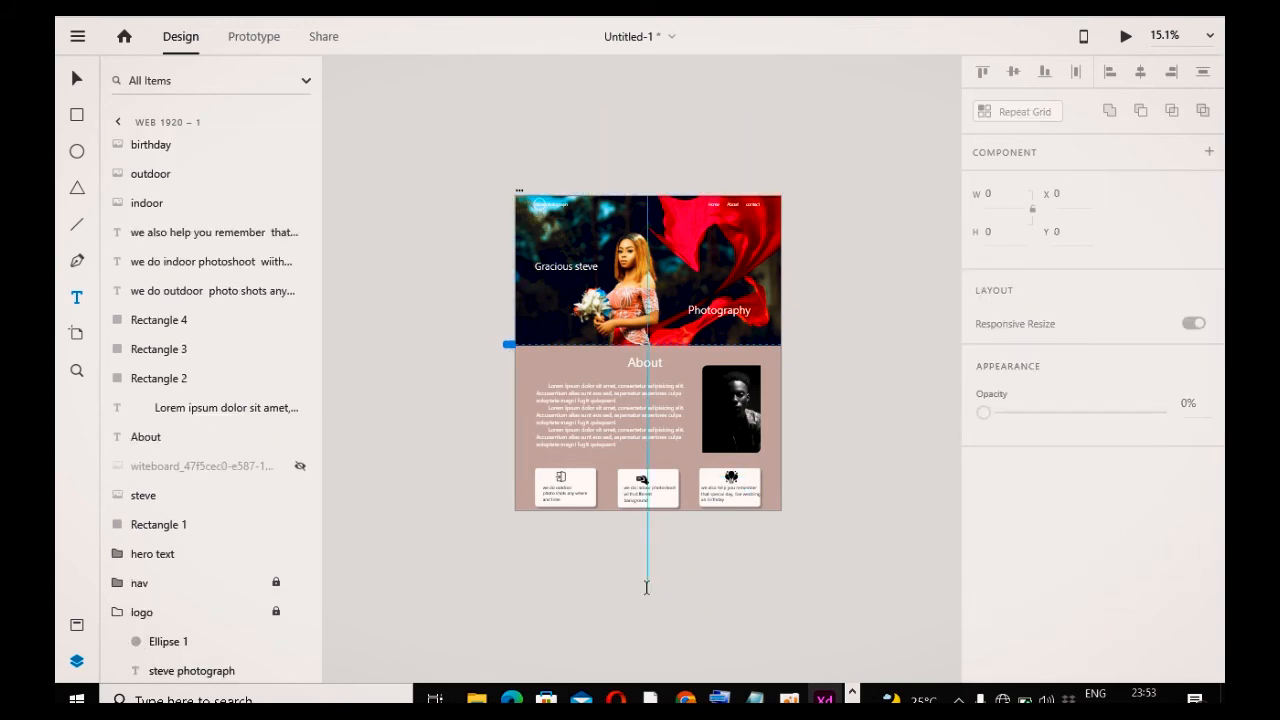
scroll(646, 590, up, 3)
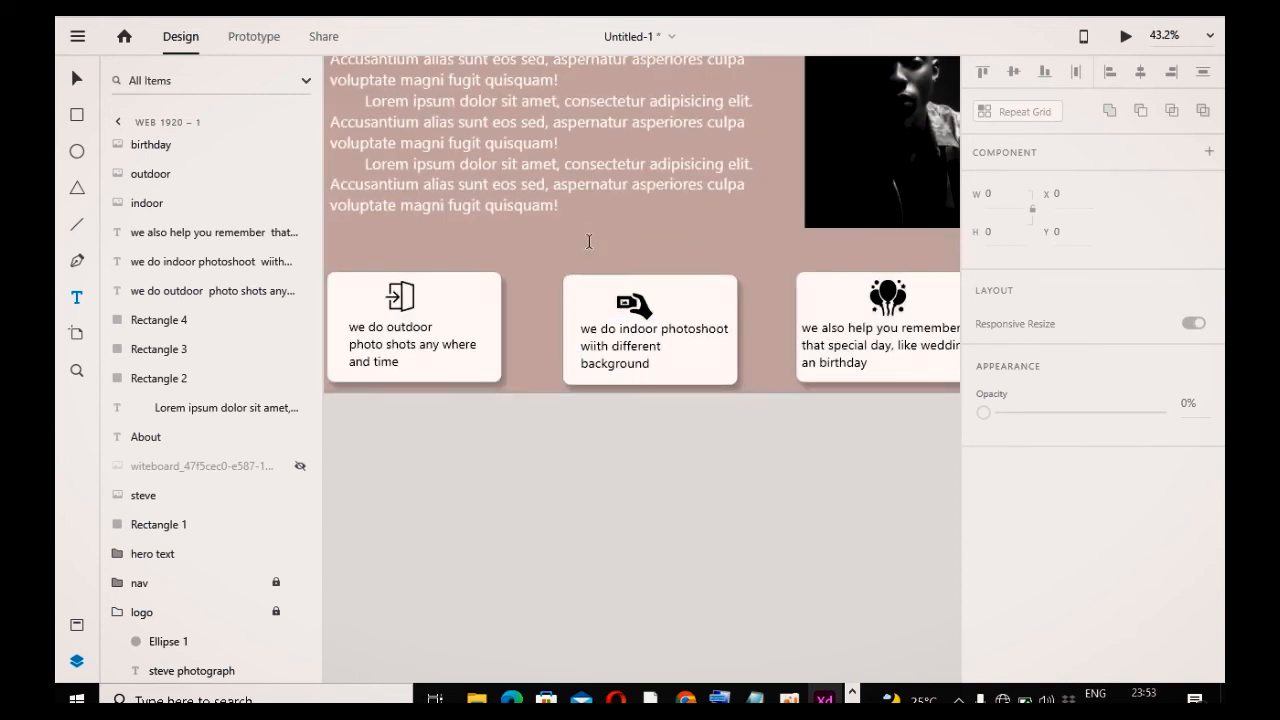
click(579, 238)
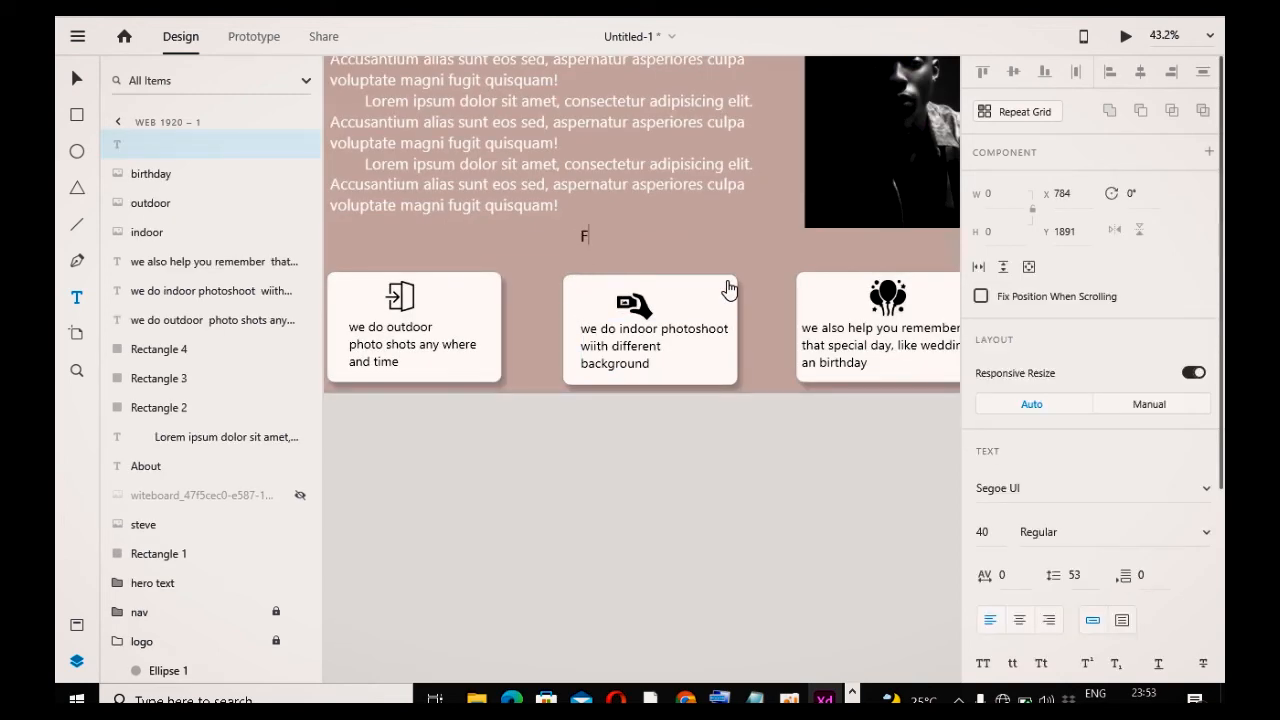
text(Features)
key(Escape)
drag(609, 249, 648, 249)
double_click(648, 249)
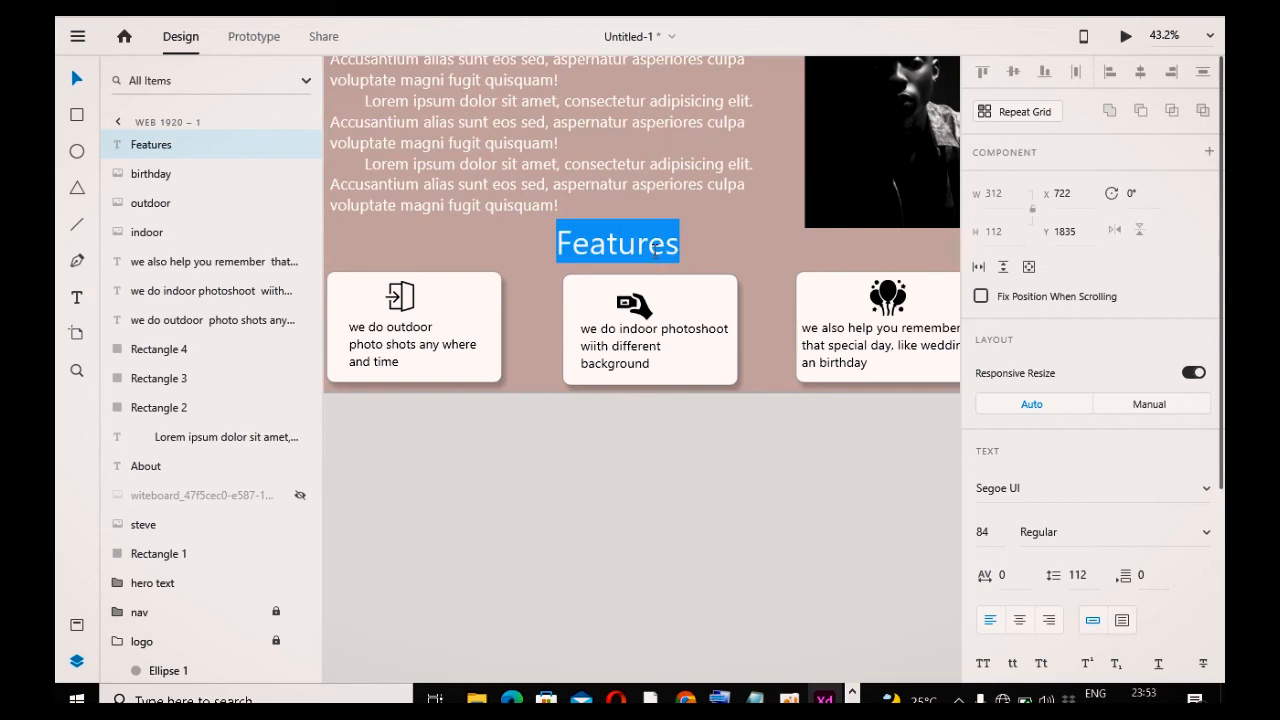
Step: Set the Features heading's fill colour to white
scroll(1050, 612, down, 5)
click(1020, 511)
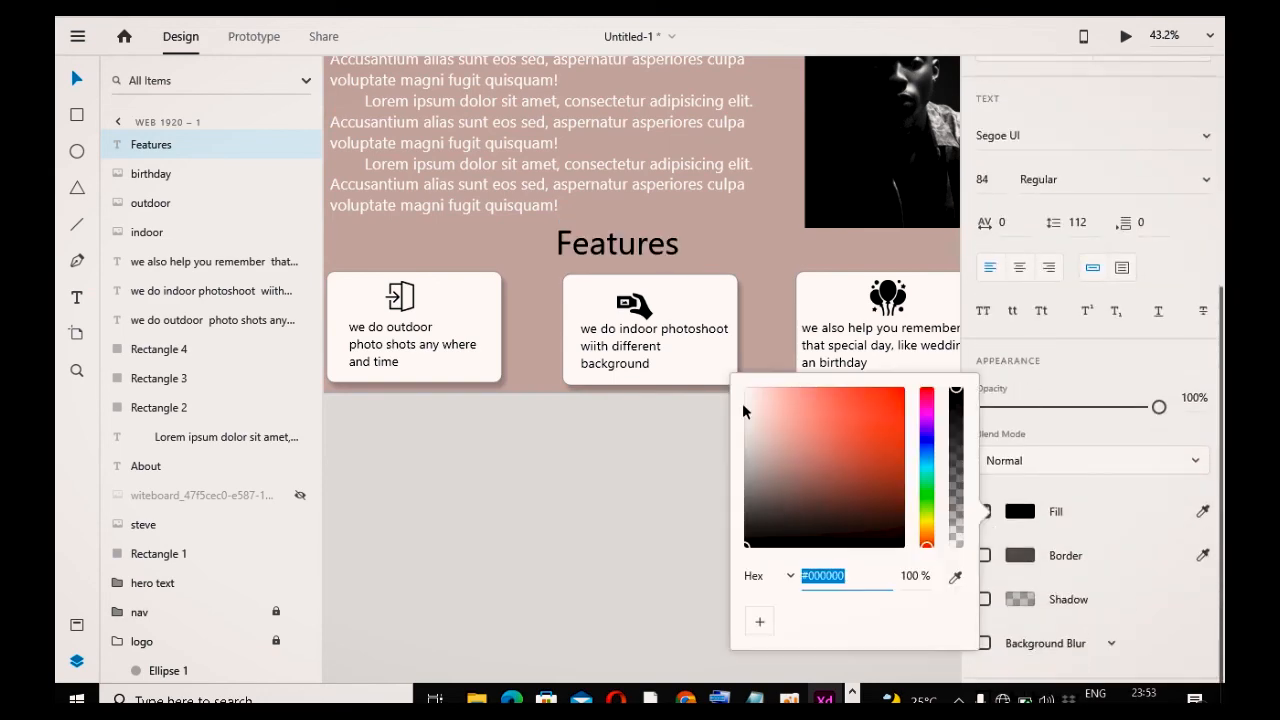
drag(769, 432, 735, 374)
click(631, 543)
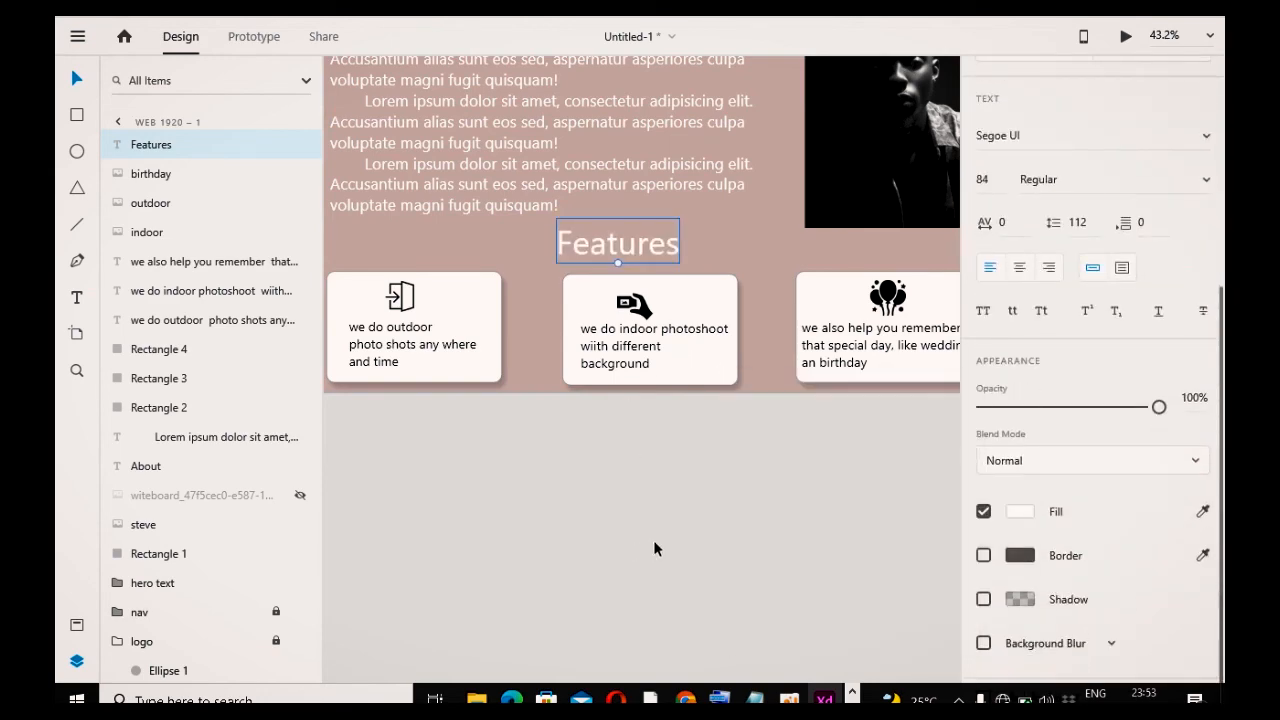
scroll(654, 542, down, 5)
scroll(655, 541, down, 2)
click(785, 542)
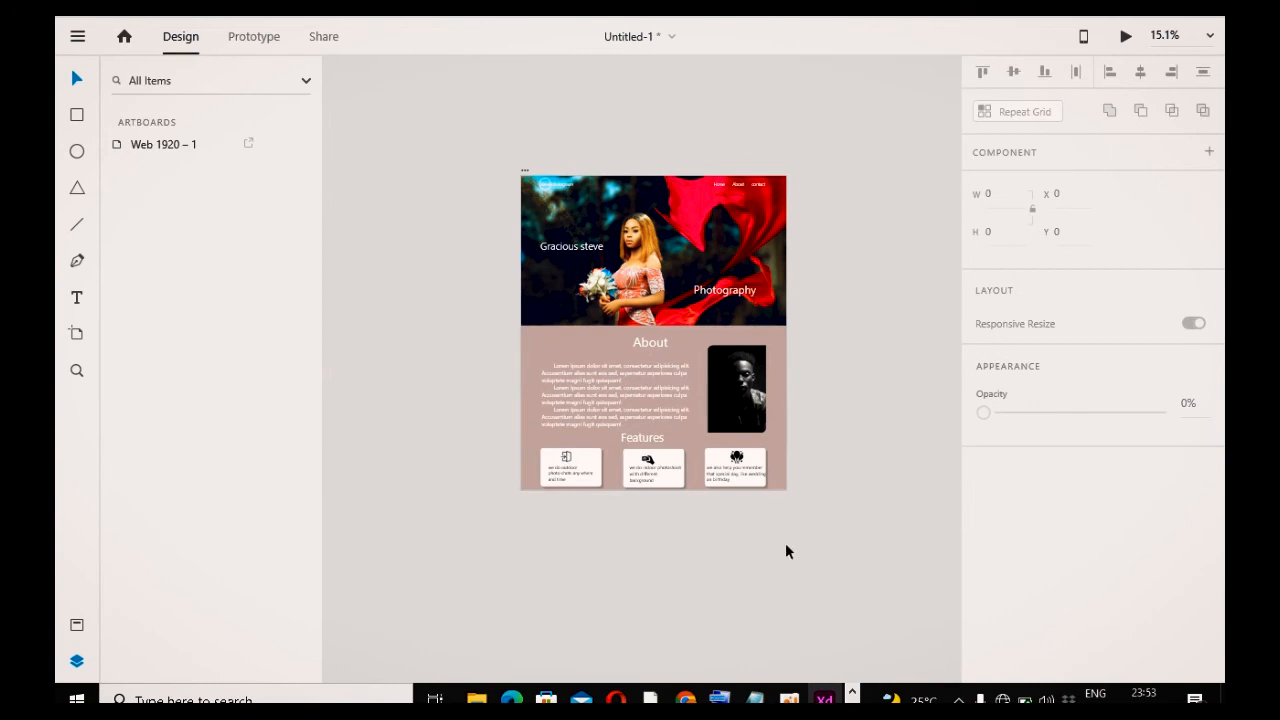
Step: Stretch the brown background rectangle downward past the bottom of the artboard
click(611, 487)
drag(653, 490, 667, 665)
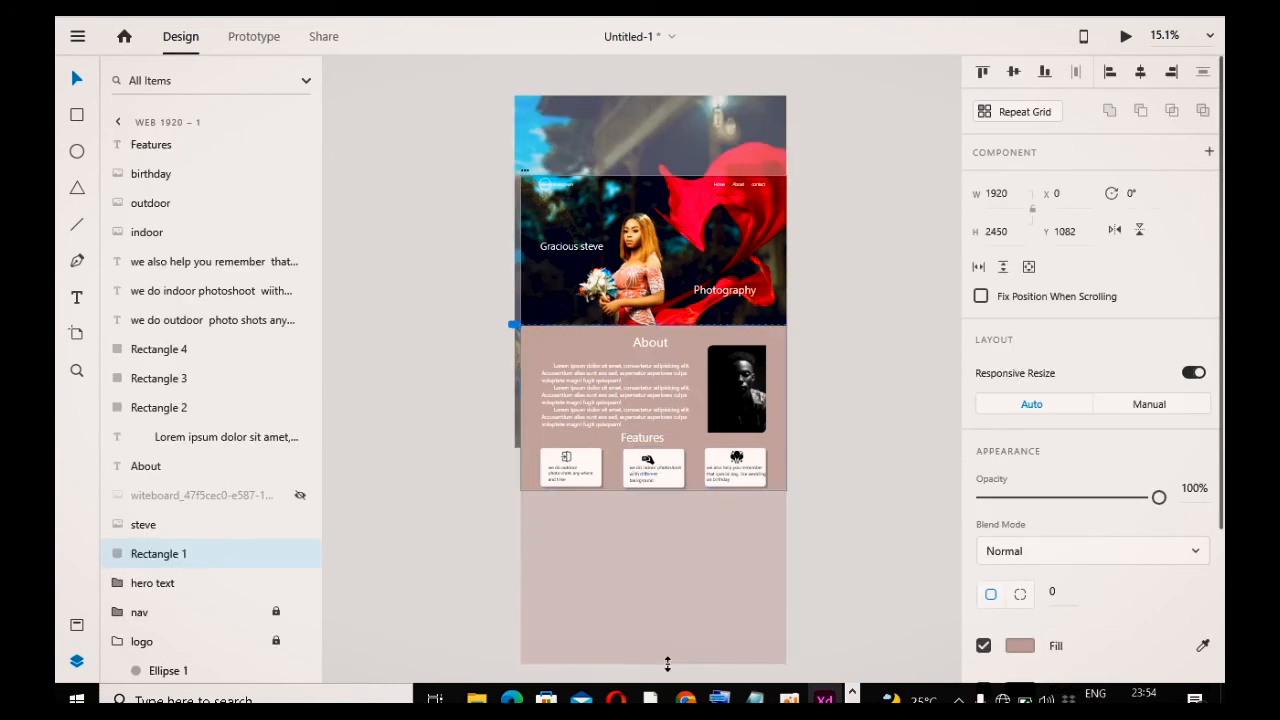
click(681, 557)
Step: Try extending the artboard's height downward
double_click(526, 172)
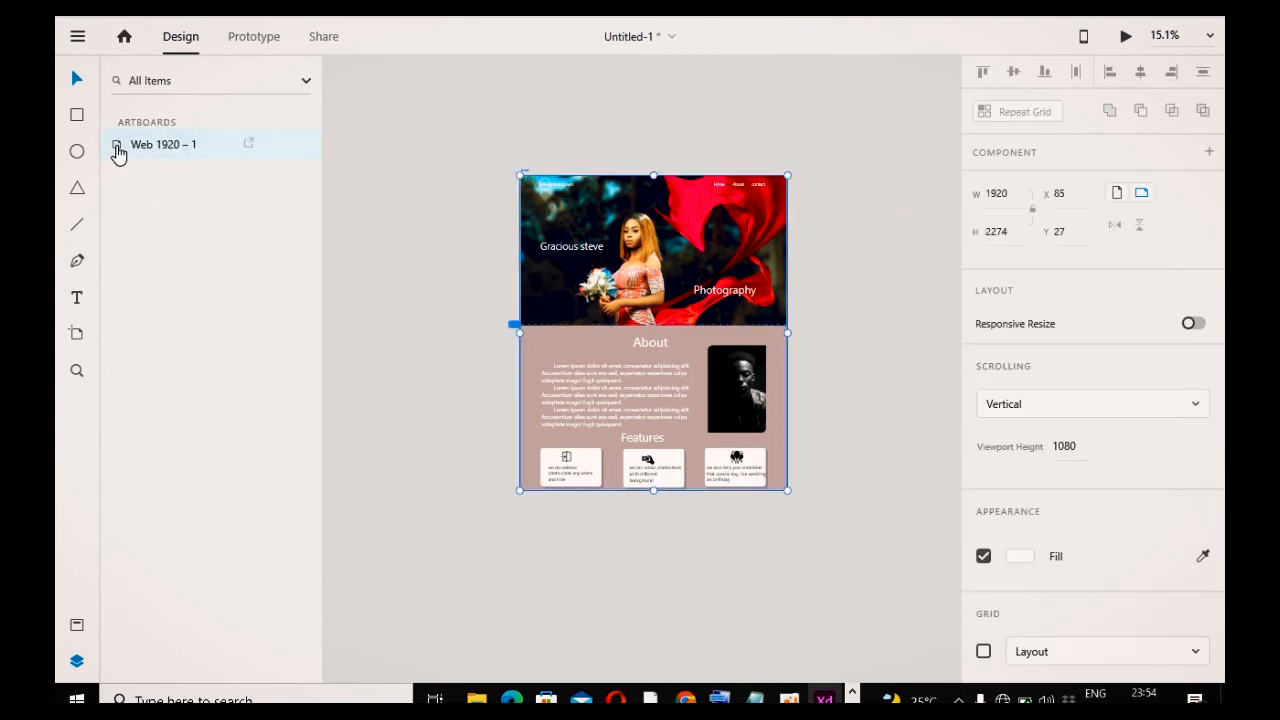
double_click(120, 147)
scroll(617, 551, down, 5)
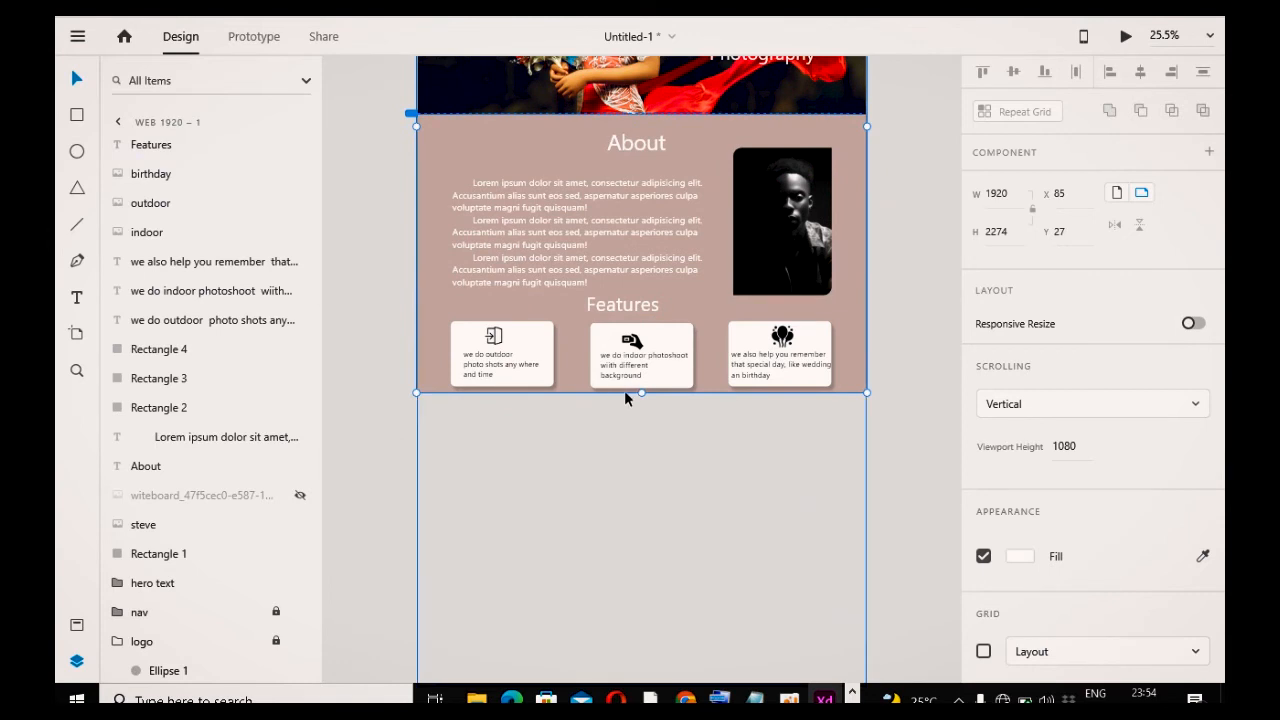
drag(641, 390, 668, 613)
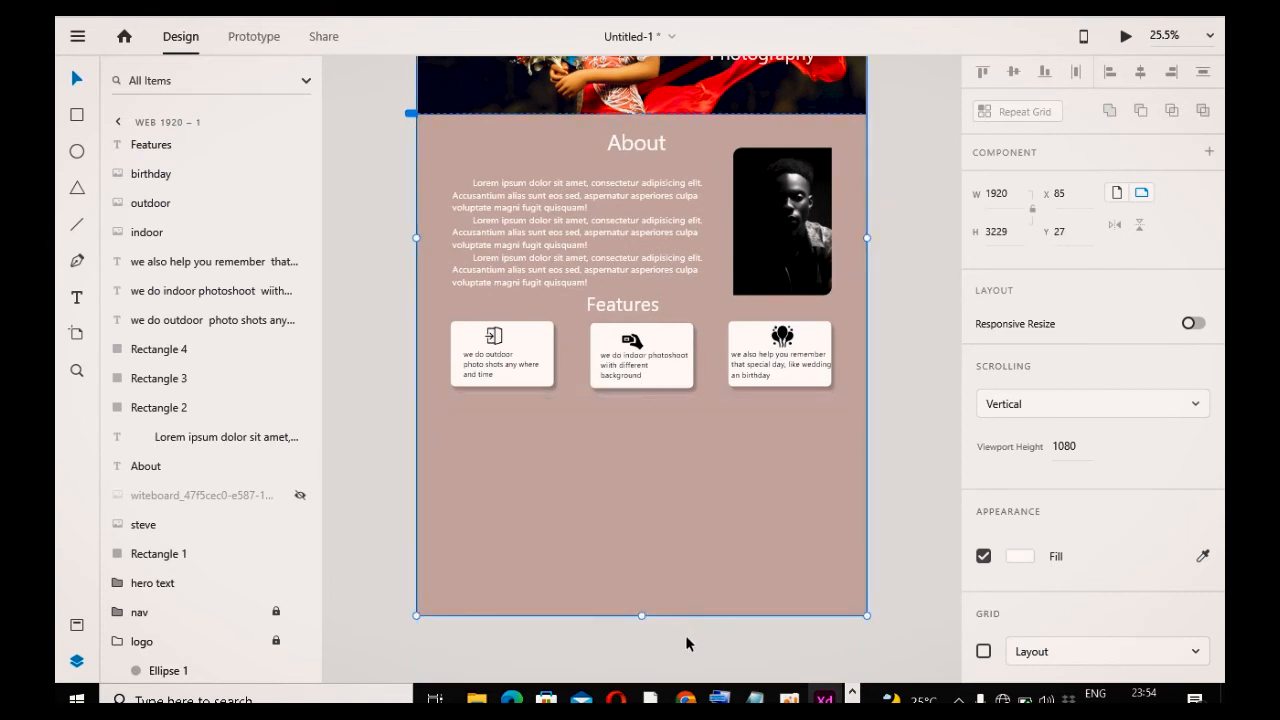
key(ctrl+z)
scroll(566, 360, down, 3)
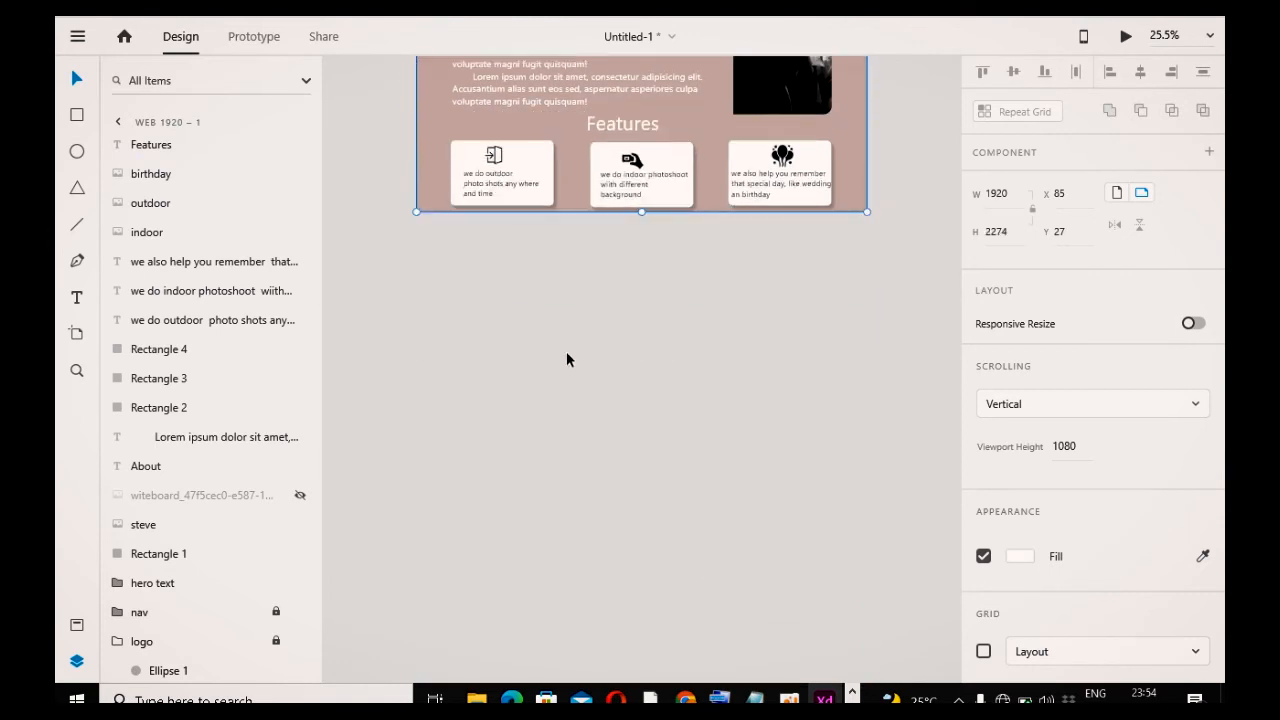
click(119, 127)
scroll(644, 380, down, 3)
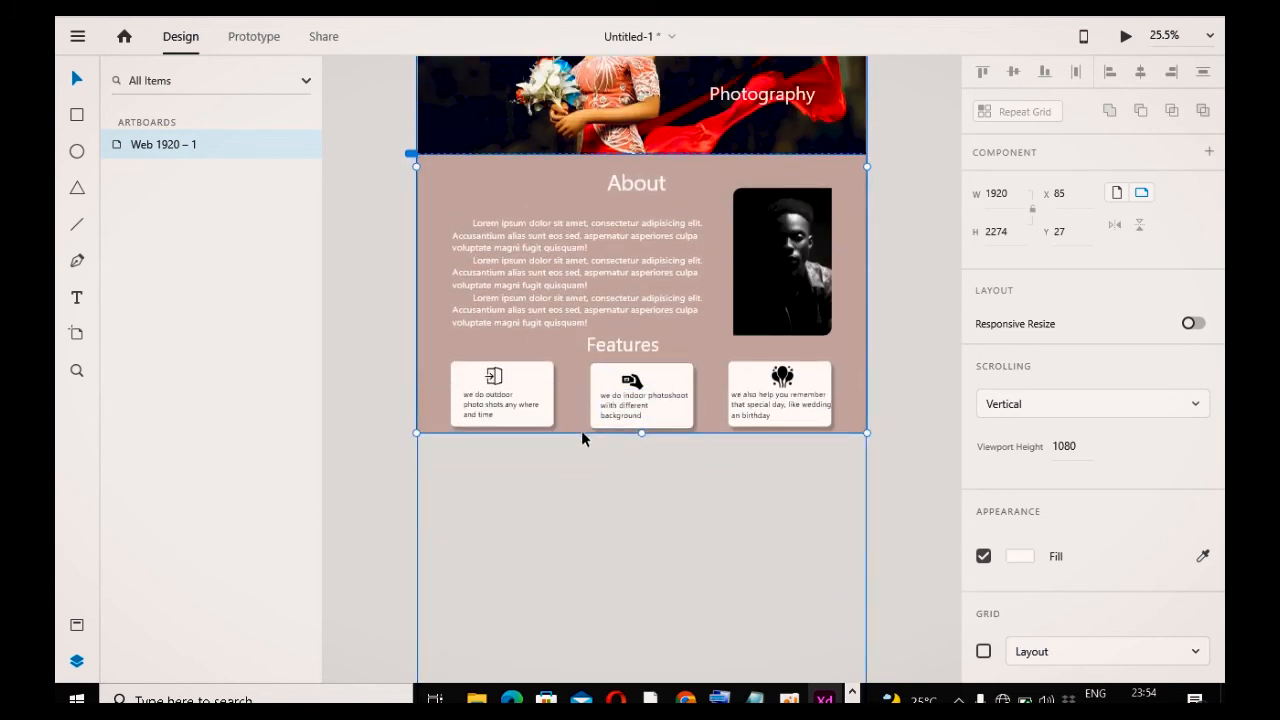
click(451, 517)
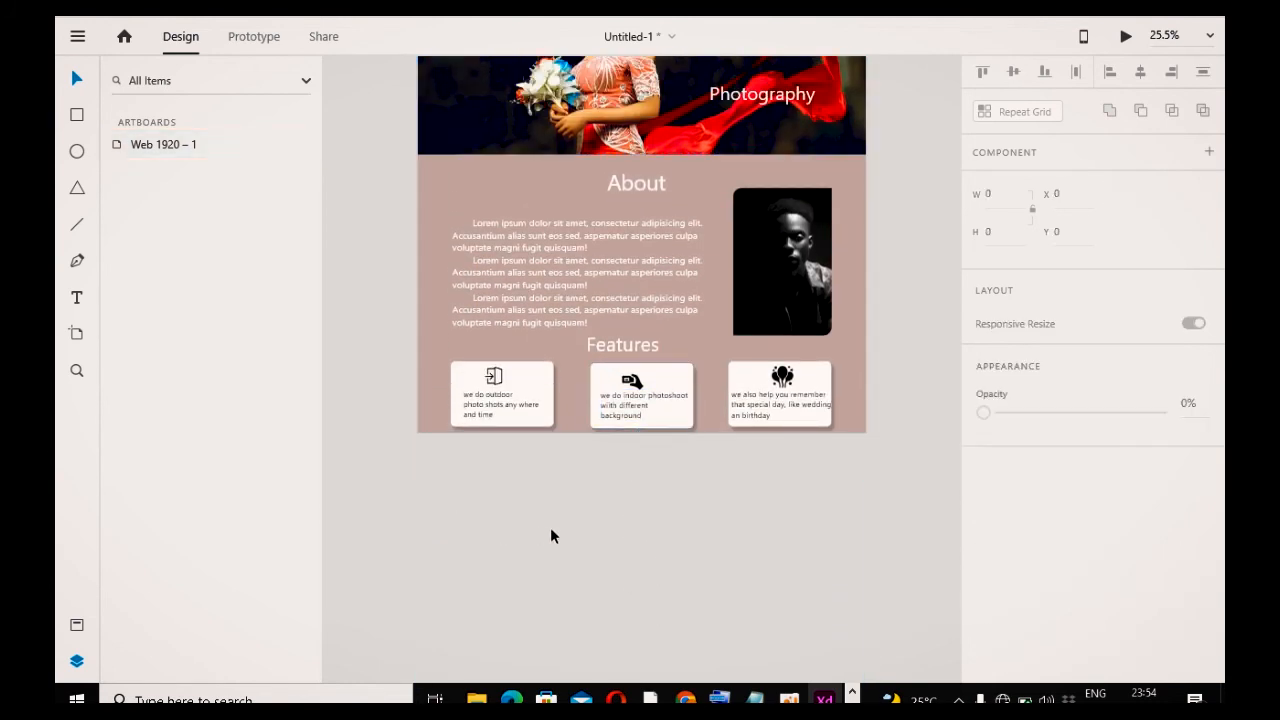
Step: Extend the artboard downward to a height of about 3527
scroll(570, 510, up, 1)
scroll(573, 451, up, 5)
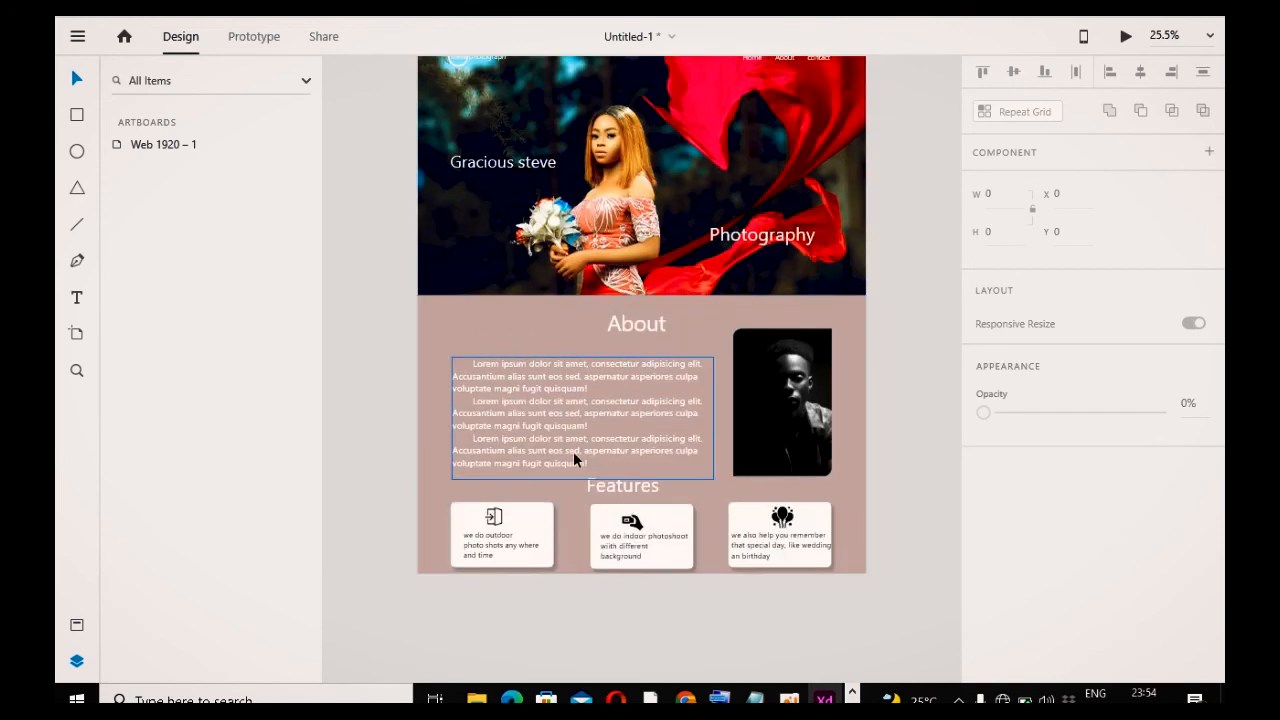
click(439, 206)
scroll(645, 463, down, 2)
scroll(645, 463, down, 4)
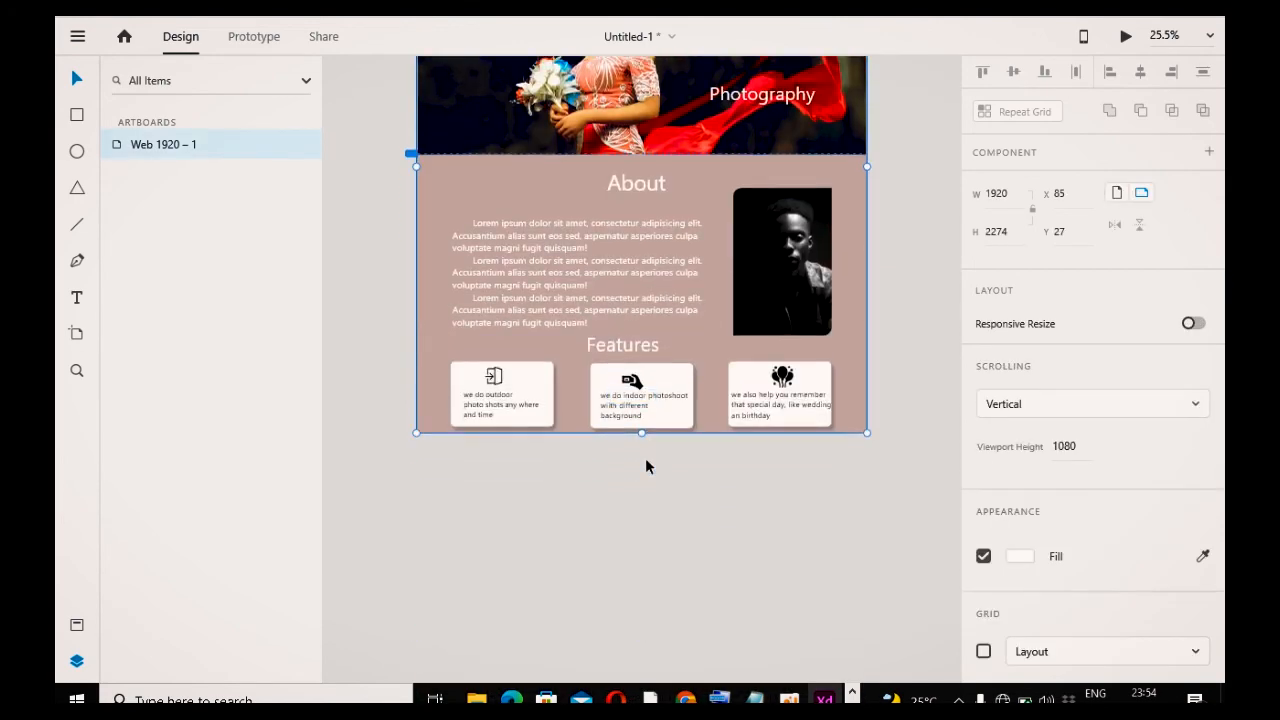
drag(641, 433, 650, 690)
scroll(683, 628, down, 4)
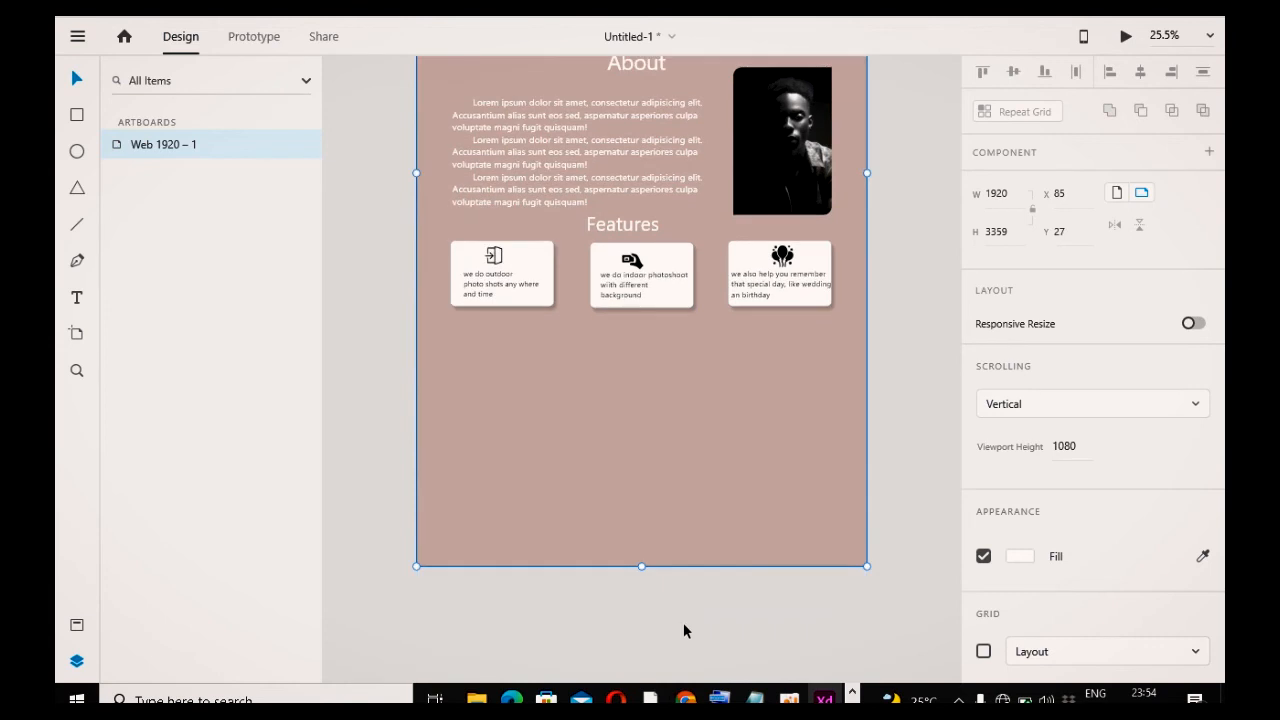
drag(641, 486, 642, 525)
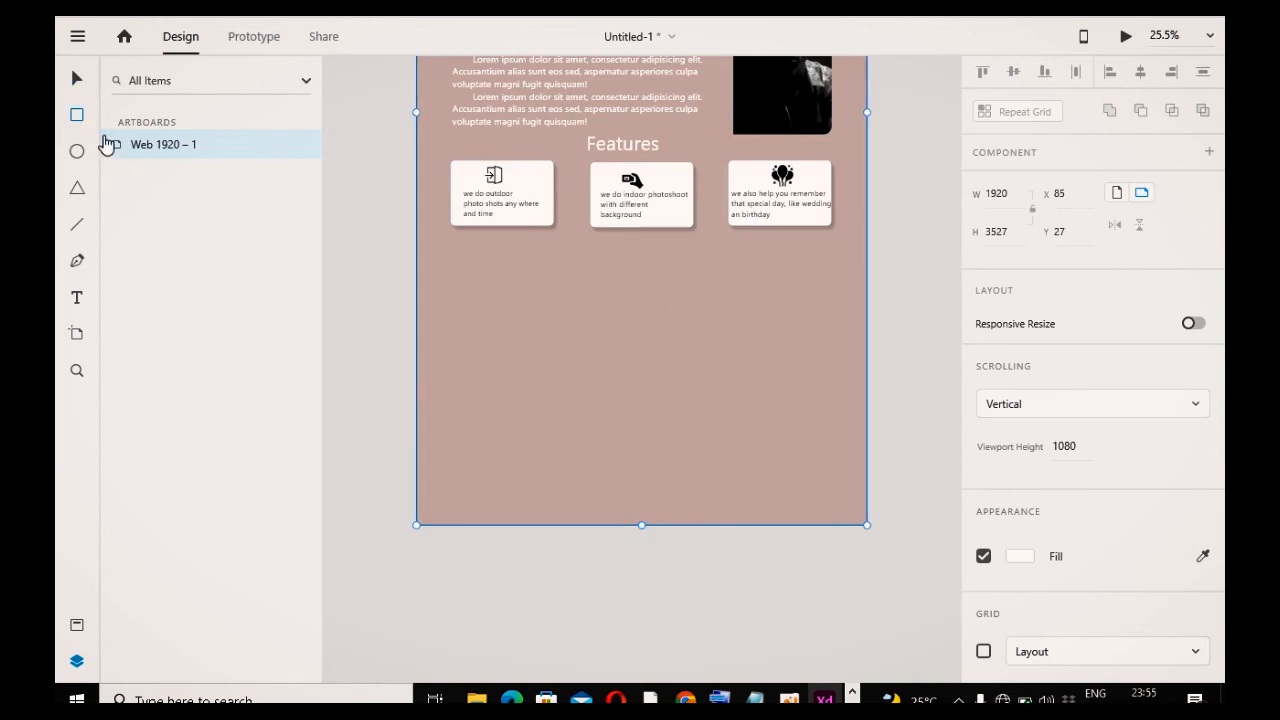
Step: Draw a full-width rectangle about 1920 × 1225 below the Features section
mouse_move(420, 240)
mouse_down()
mouse_move(803, 449)
mouse_move(867, 528)
mouse_up()
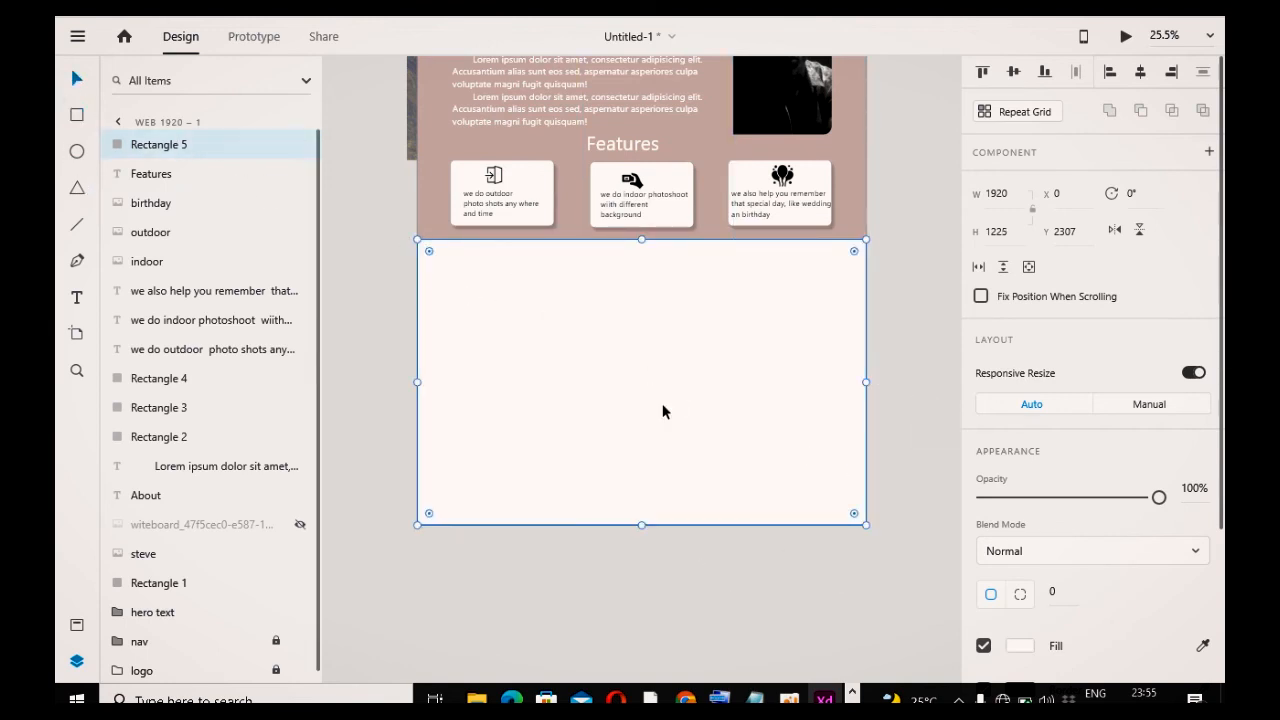
click(404, 313)
scroll(800, 460, up, 3)
scroll(811, 477, down, 3)
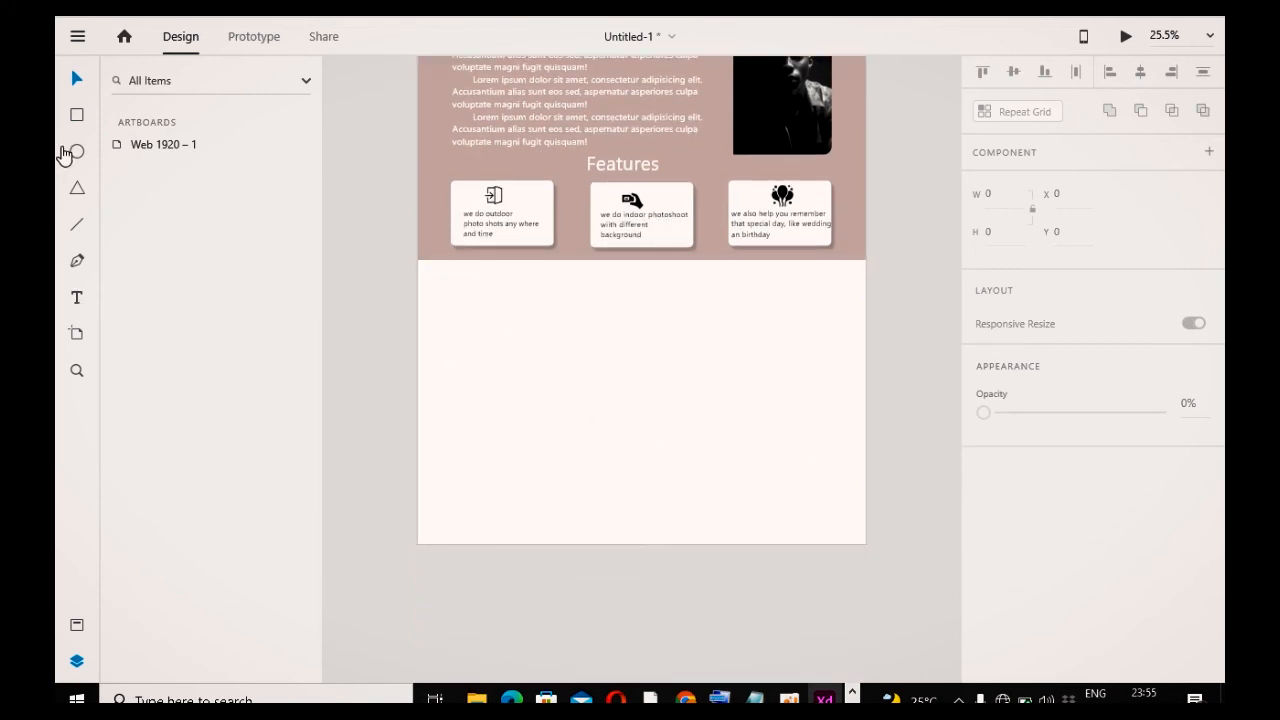
Step: Draw a field rectangle about 831 × 102 with a corner radius of 30 in the new section
drag(440, 343, 634, 364)
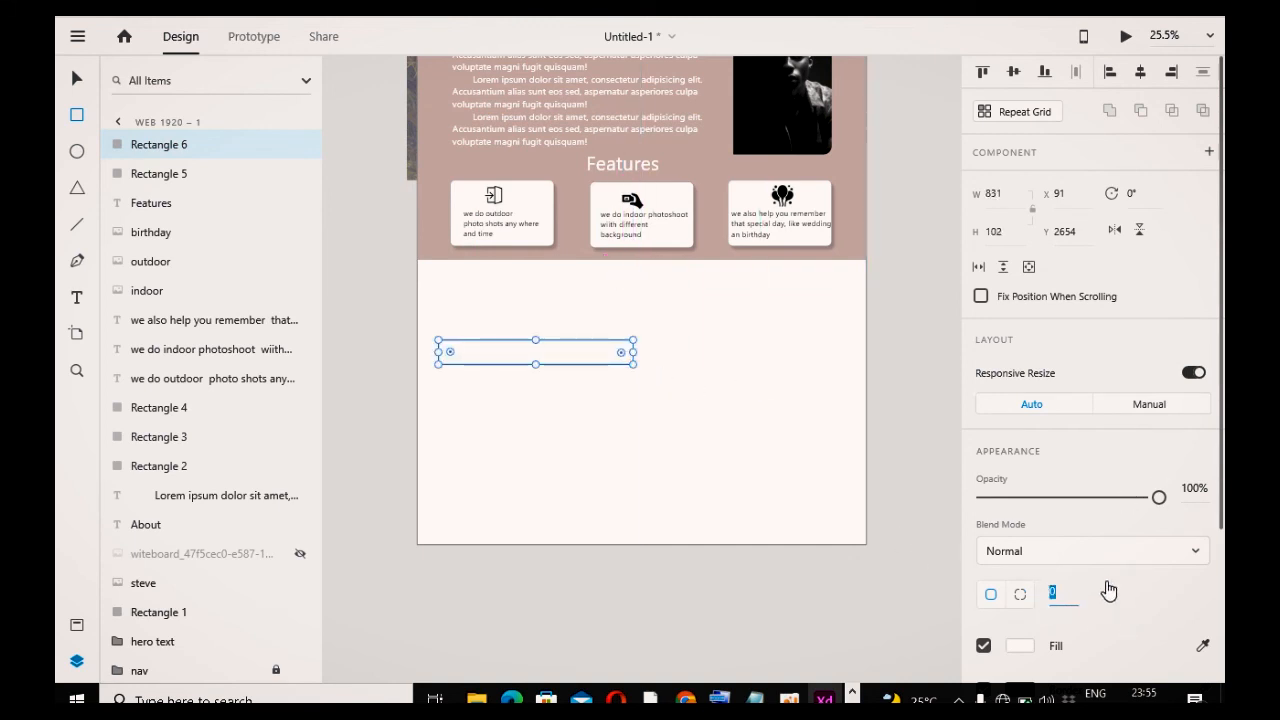
key(Return)
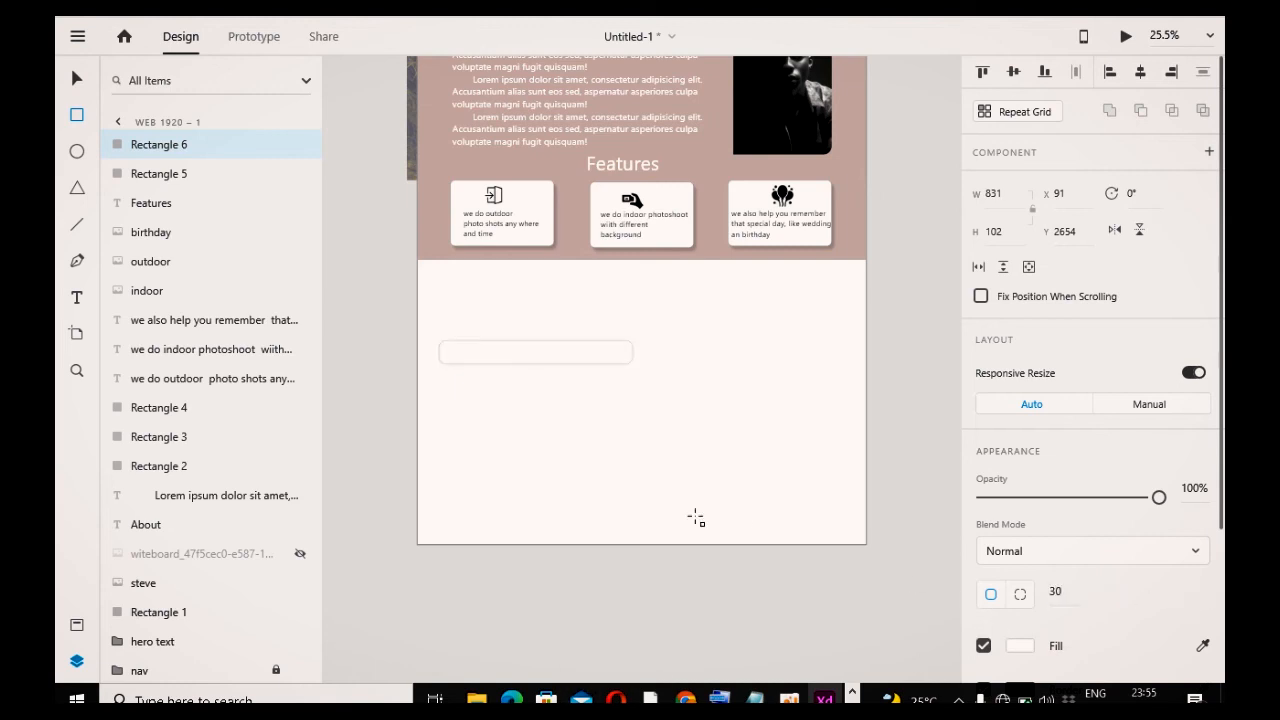
Step: Remove the field rectangle's fill and give it a black border of size 4
scroll(1013, 626, down, 3)
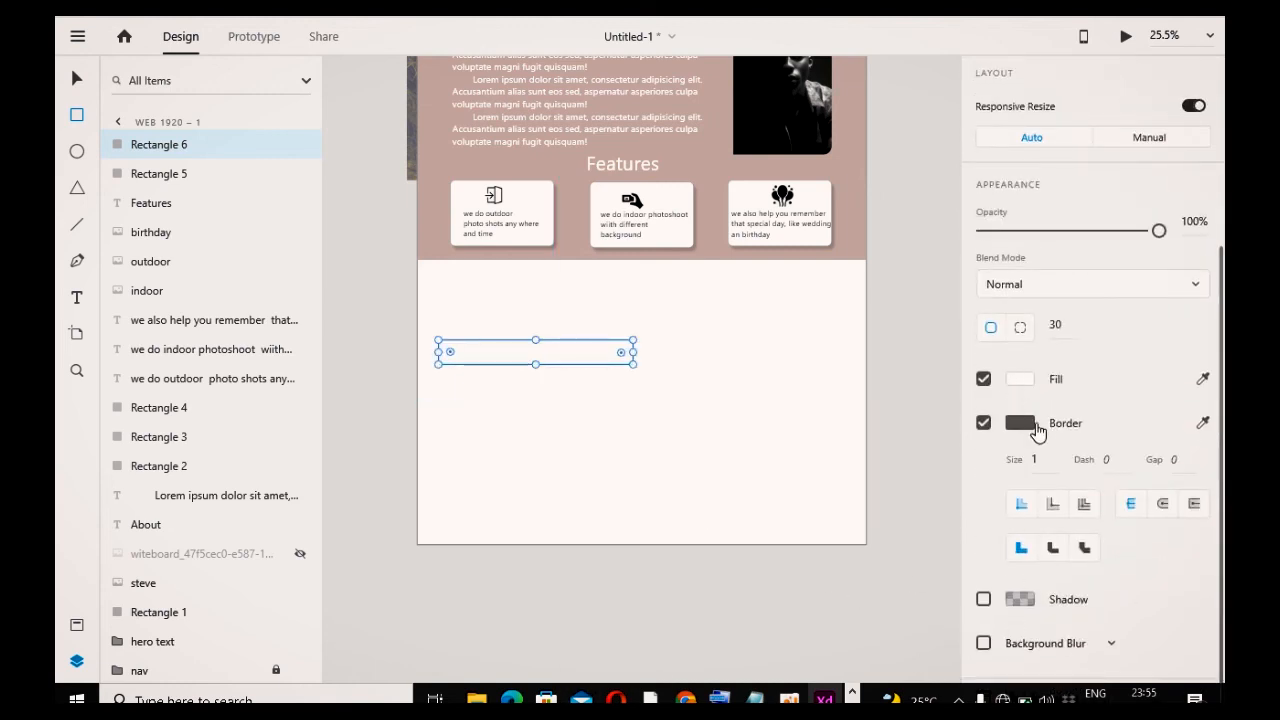
click(982, 380)
click(1020, 424)
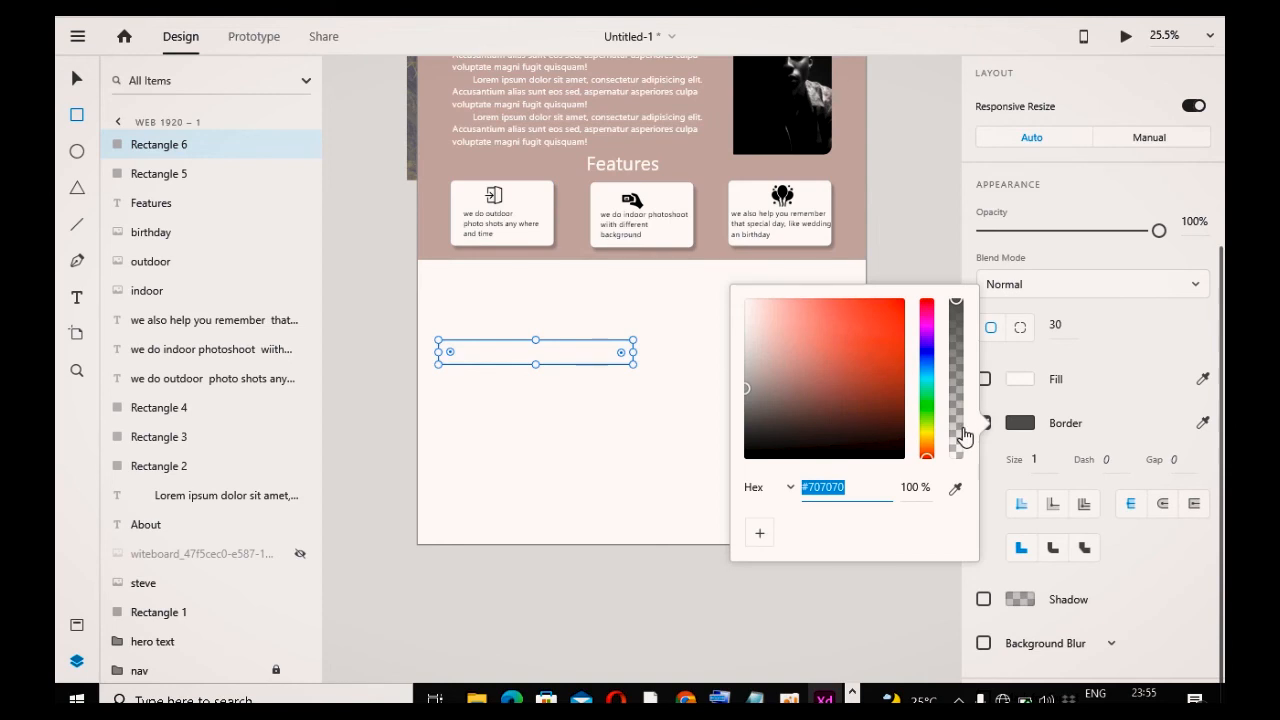
click(766, 459)
click(1034, 459)
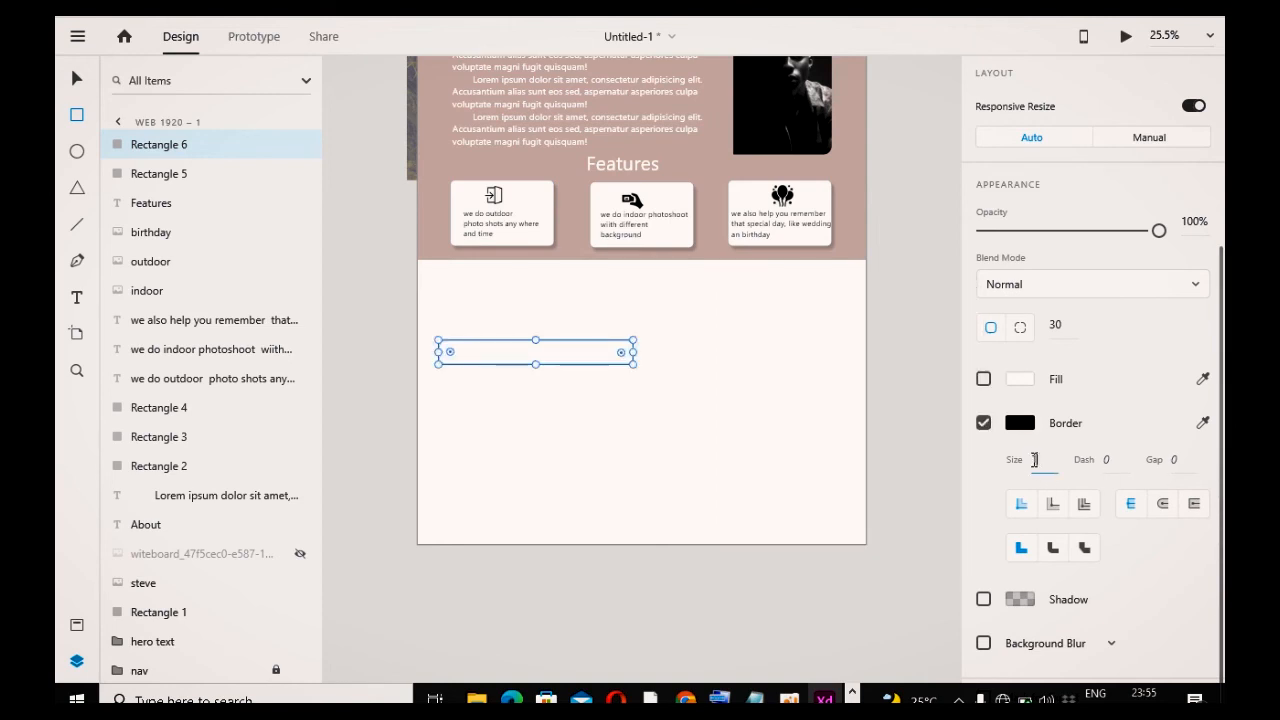
text(4)
key(Return)
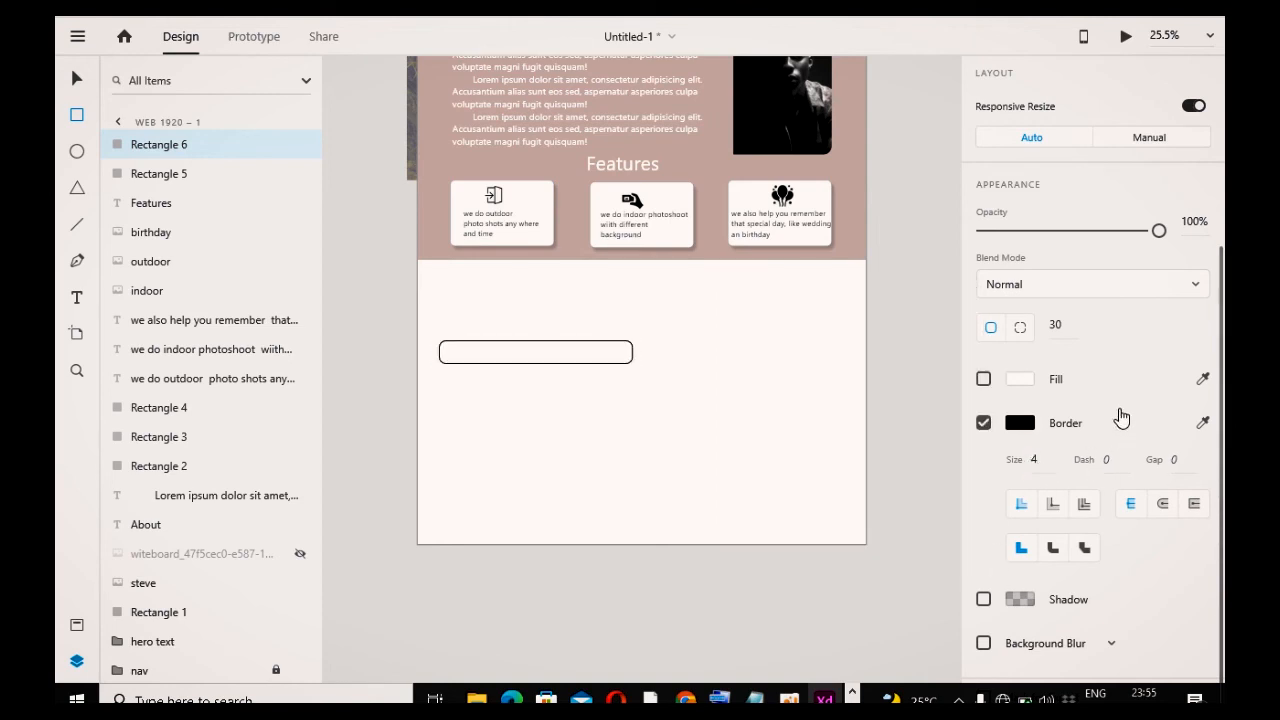
click(79, 79)
click(342, 400)
click(541, 356)
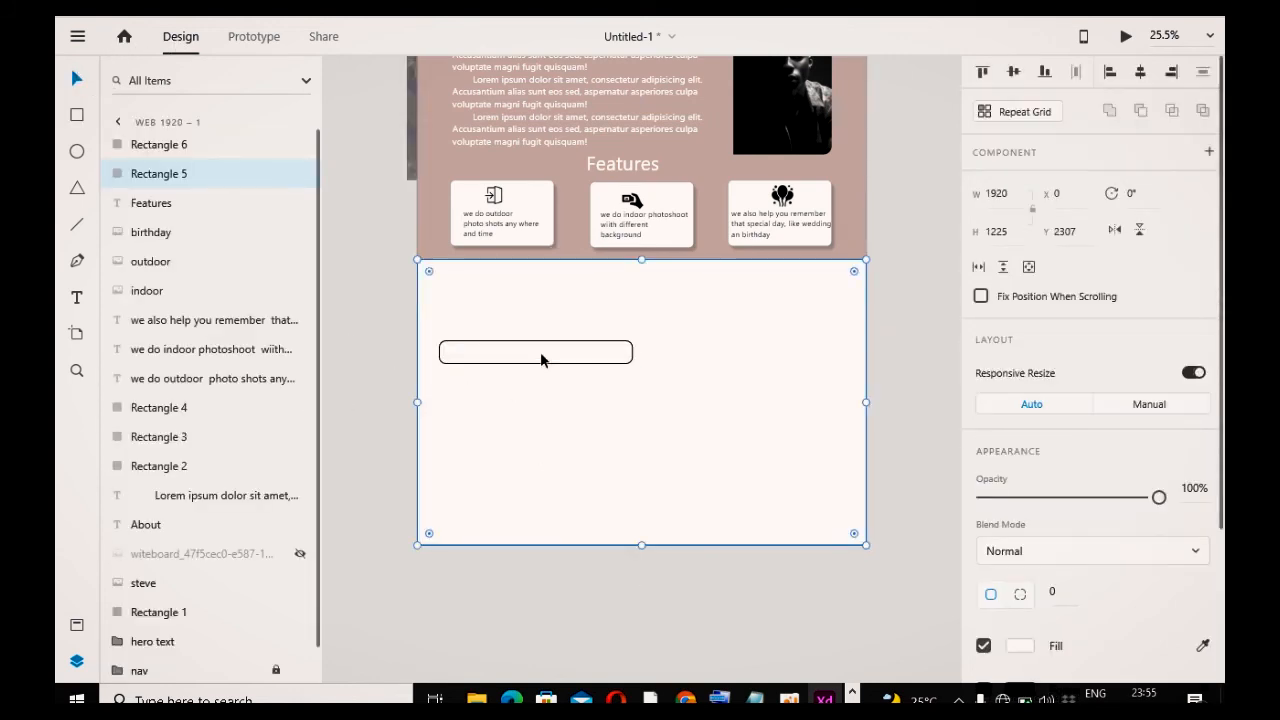
click(541, 364)
drag(549, 364, 549, 404)
key(ctrl+z)
Step: Re-enable the white fill on the field rectangle
click(521, 364)
scroll(1055, 595, down, 3)
click(984, 383)
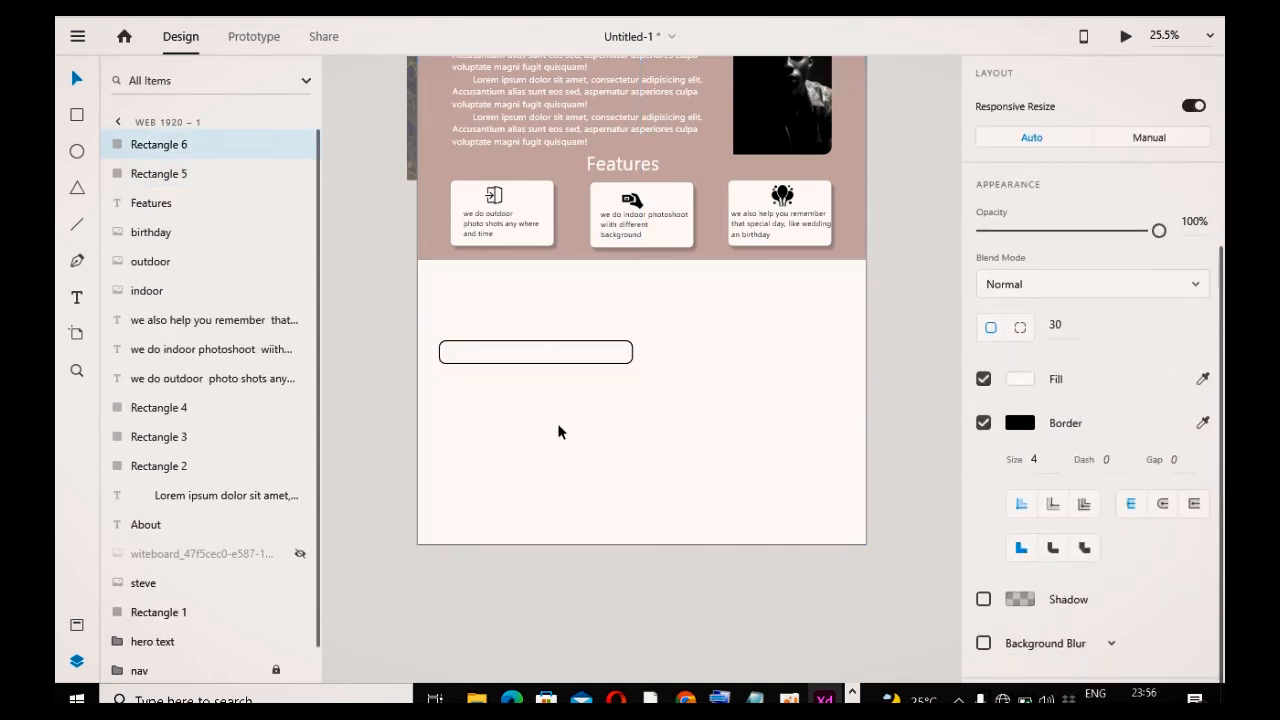
Step: Duplicate the field rectangle into a second field below it and a taller message box beneath that
drag(548, 361, 634, 495)
click(497, 376)
click(505, 352)
scroll(1020, 645, down, 1)
scroll(1020, 645, down, 2)
click(714, 465)
click(583, 398)
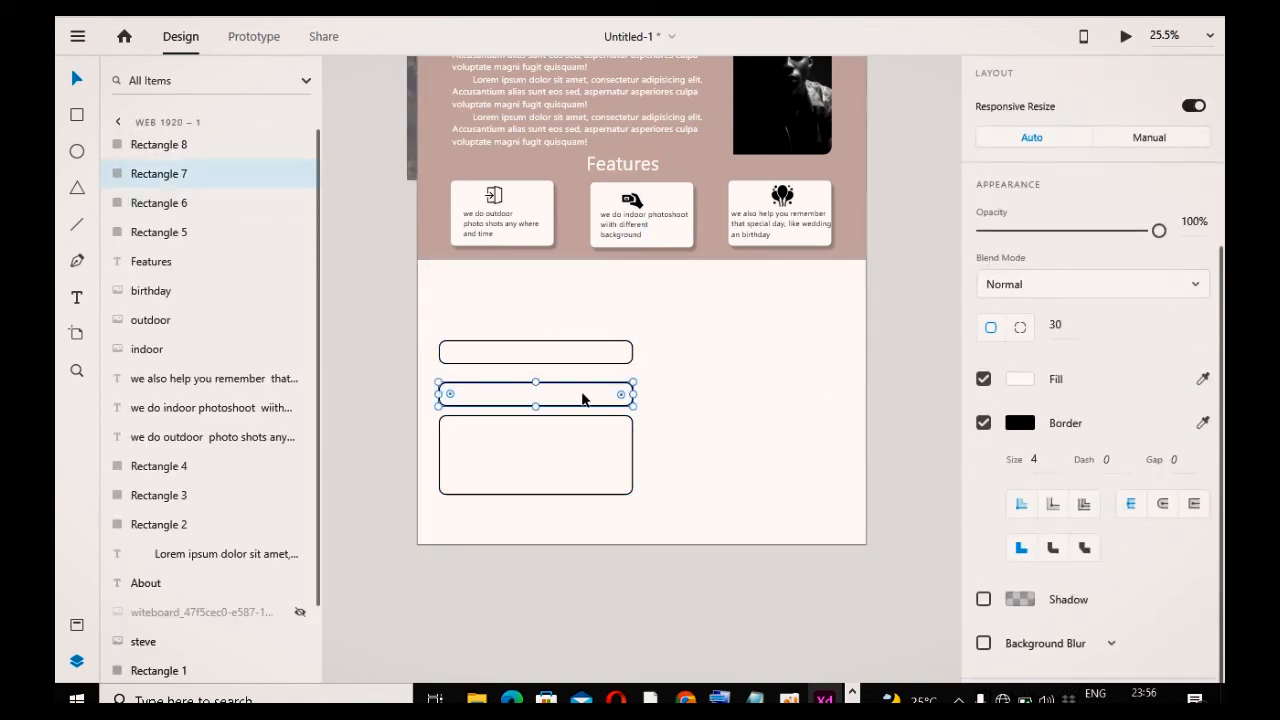
Step: Remove the fill from the second field and the message box
click(984, 381)
click(608, 466)
click(985, 381)
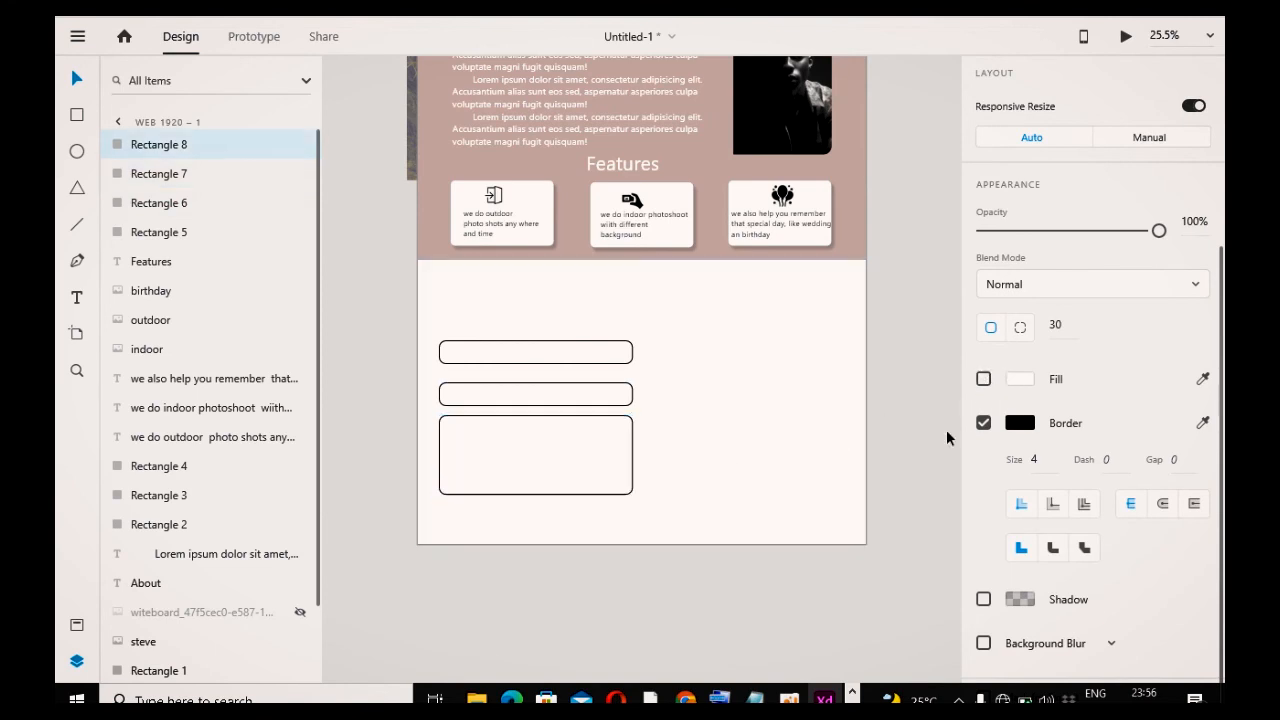
click(755, 580)
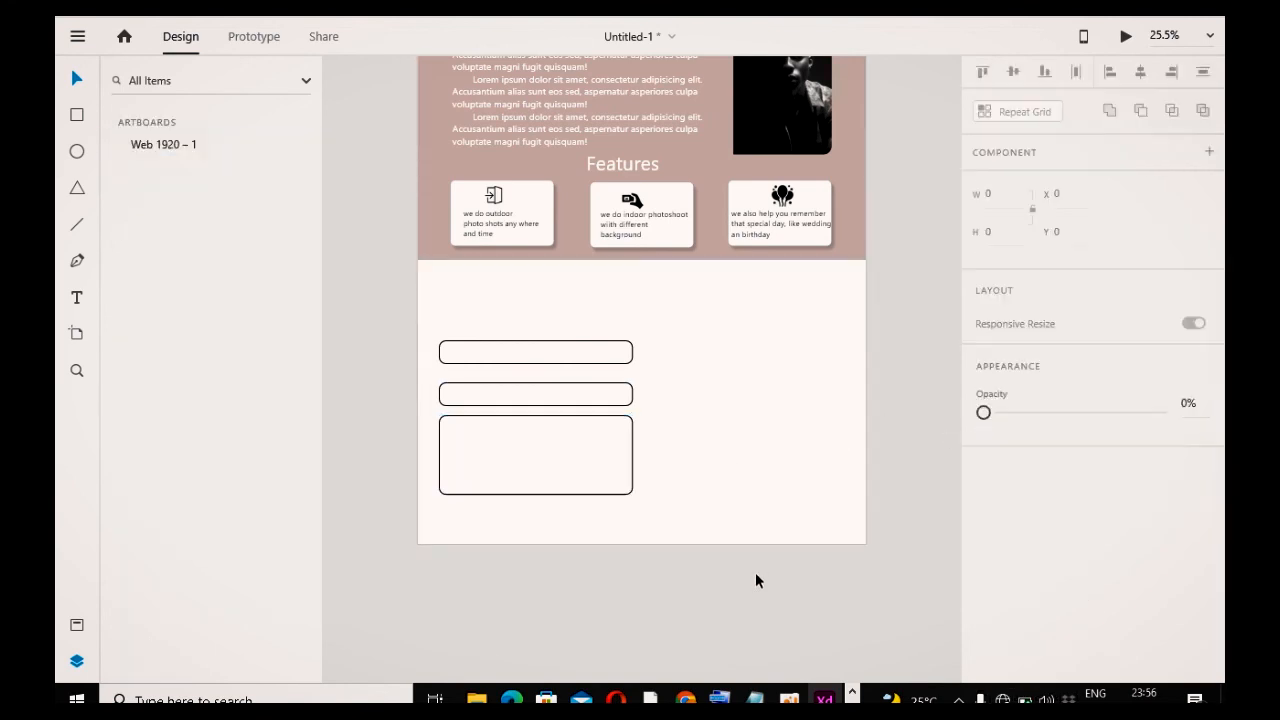
Step: Add a text label reading name inside the first field
click(480, 354)
key(t)
click(452, 351)
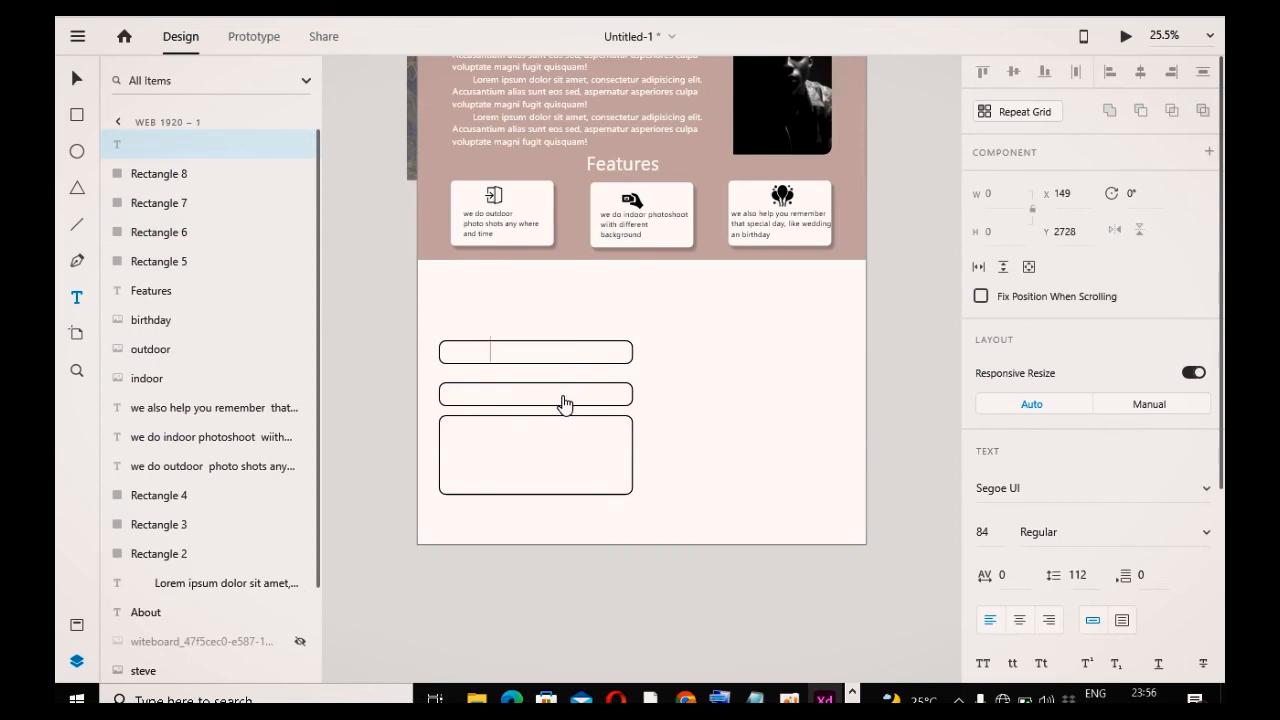
scroll(1008, 532, down, 5)
click(1020, 518)
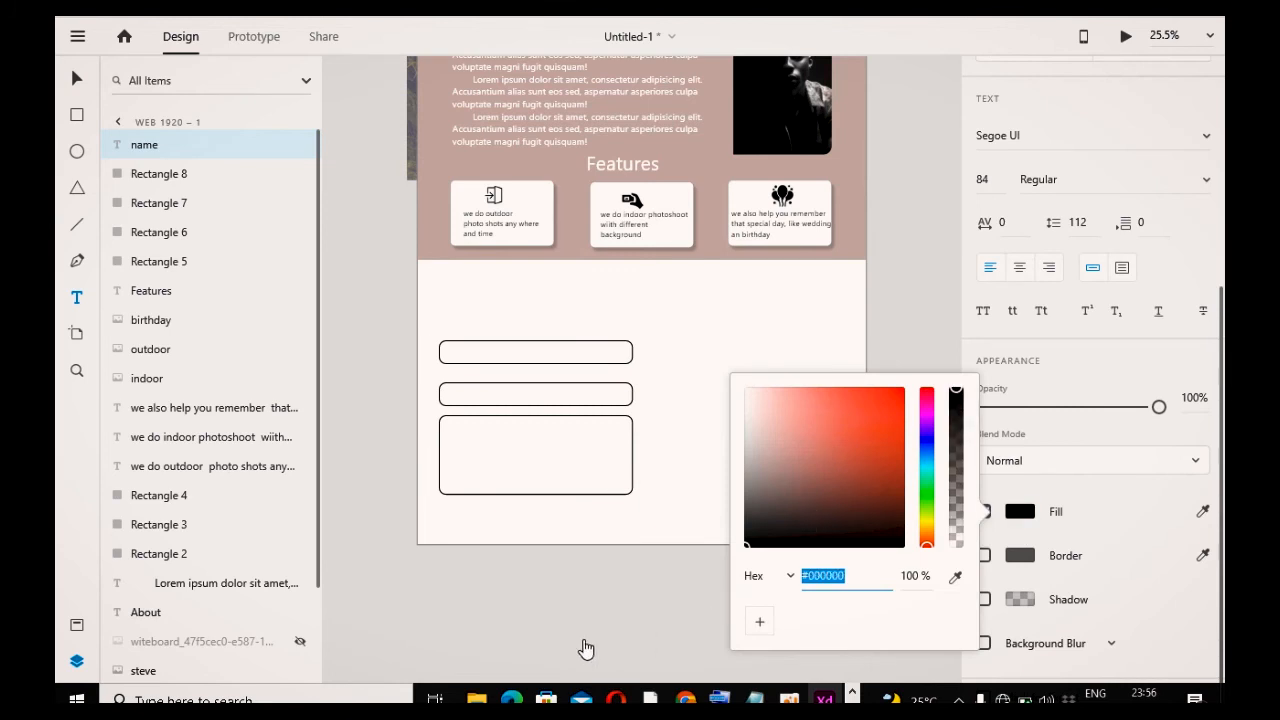
key(Escape)
double_click(485, 354)
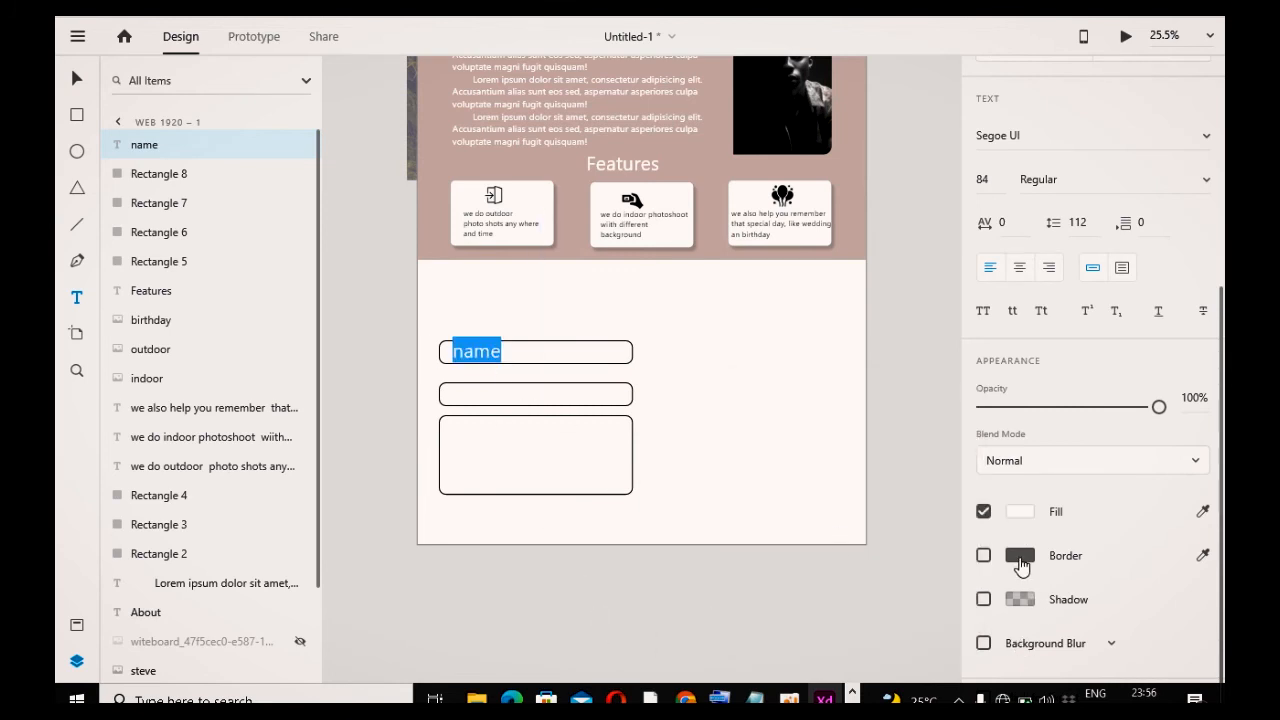
Step: Change the label to title case Name and set its font size to 40
click(1020, 560)
click(1014, 517)
click(1025, 512)
drag(838, 513, 686, 579)
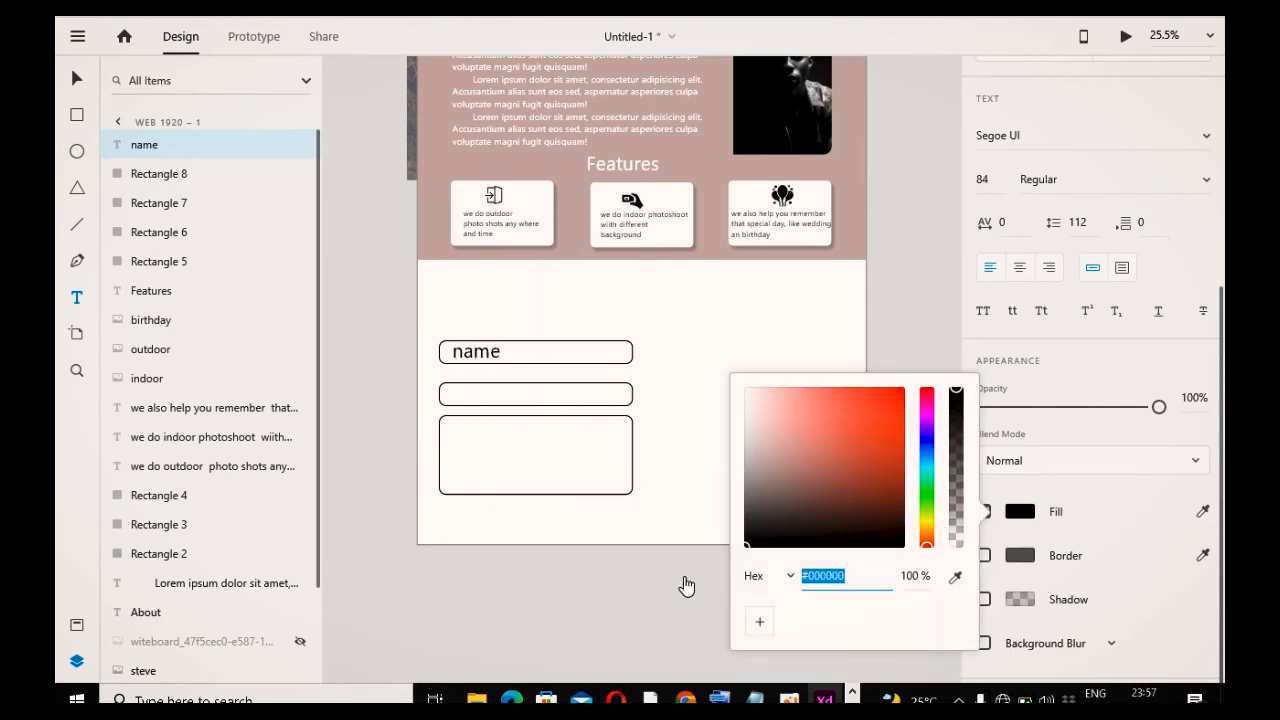
click(640, 616)
click(487, 357)
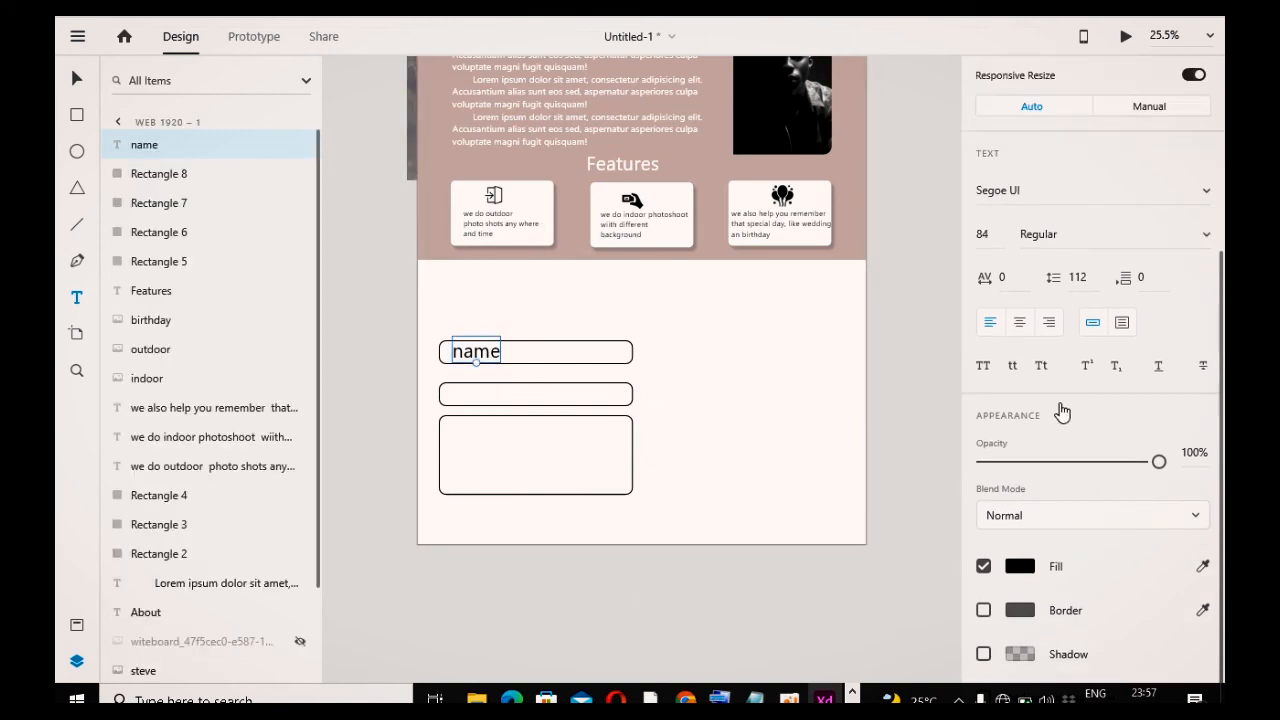
click(1041, 366)
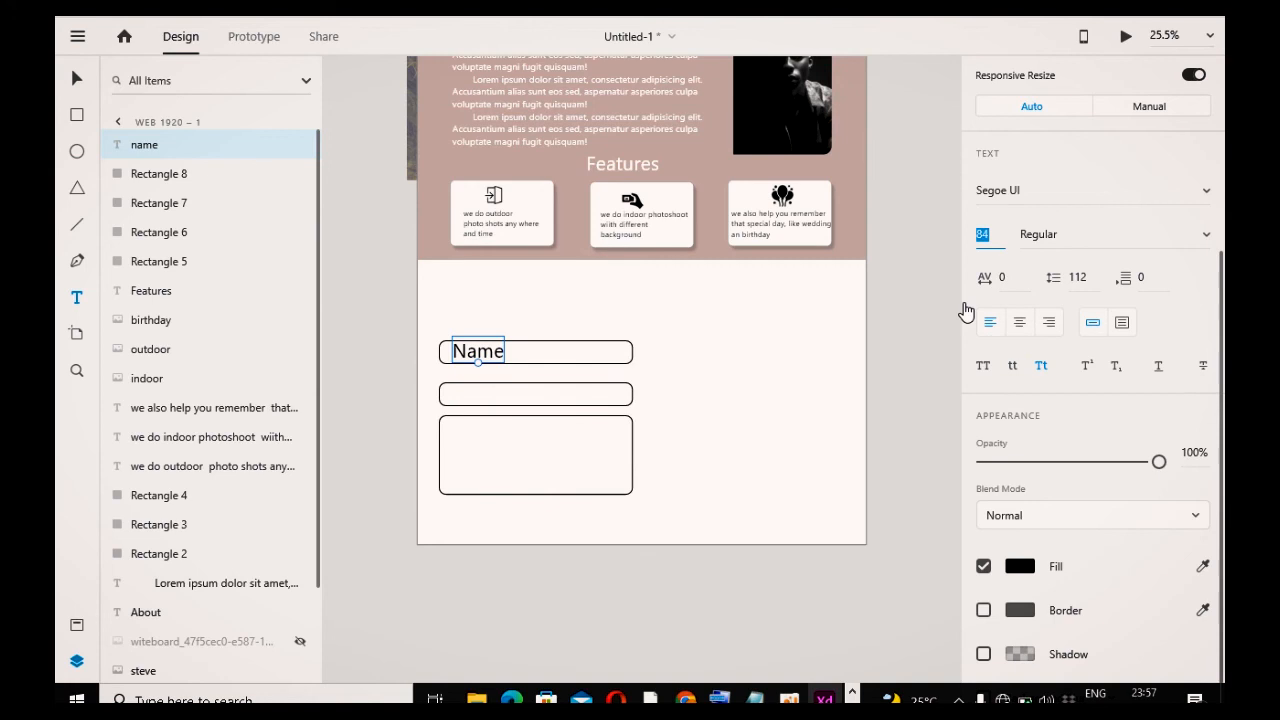
key(Return)
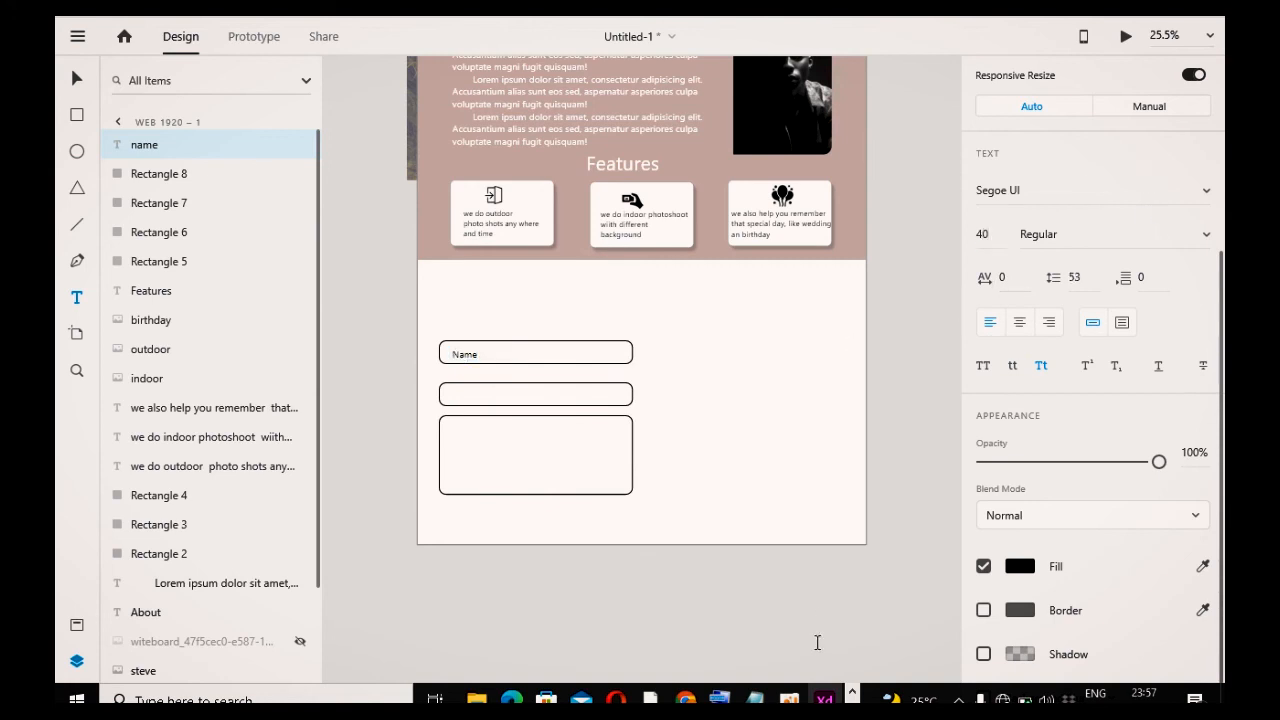
Step: Reposition the Name label inside the first field
drag(465, 360, 465, 367)
click(382, 447)
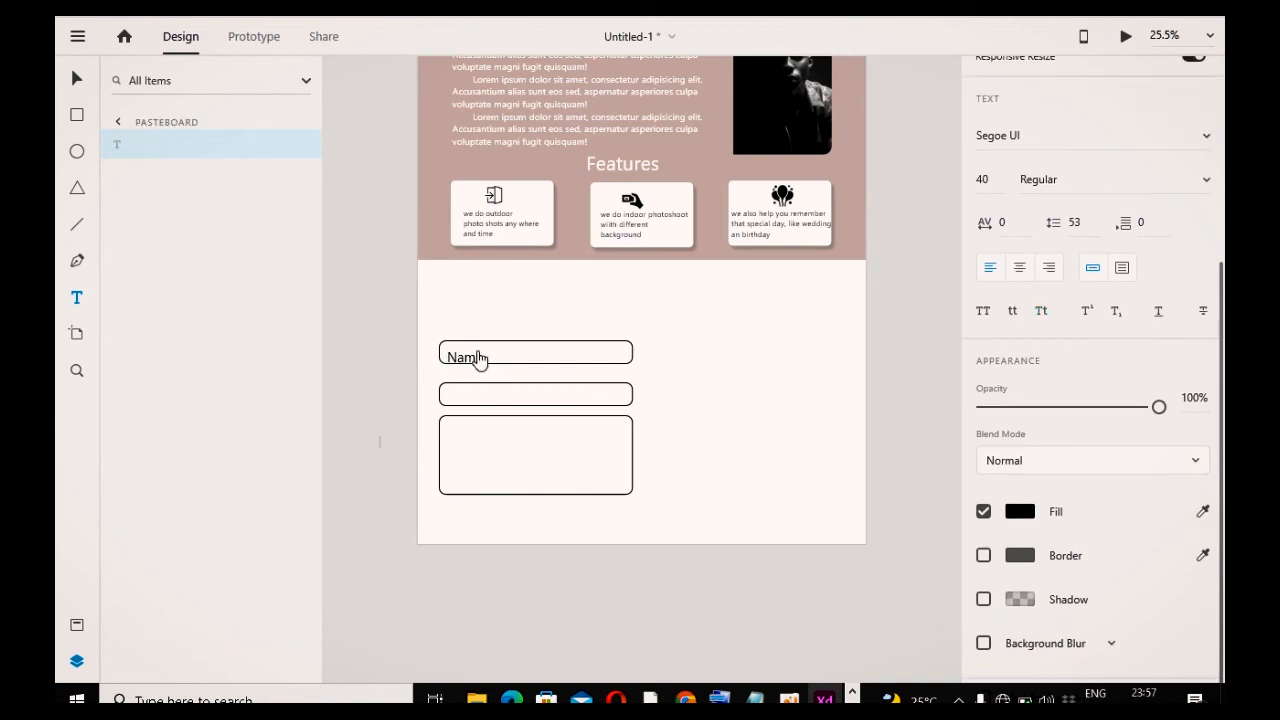
click(477, 357)
click(84, 86)
drag(474, 358, 473, 355)
click(404, 498)
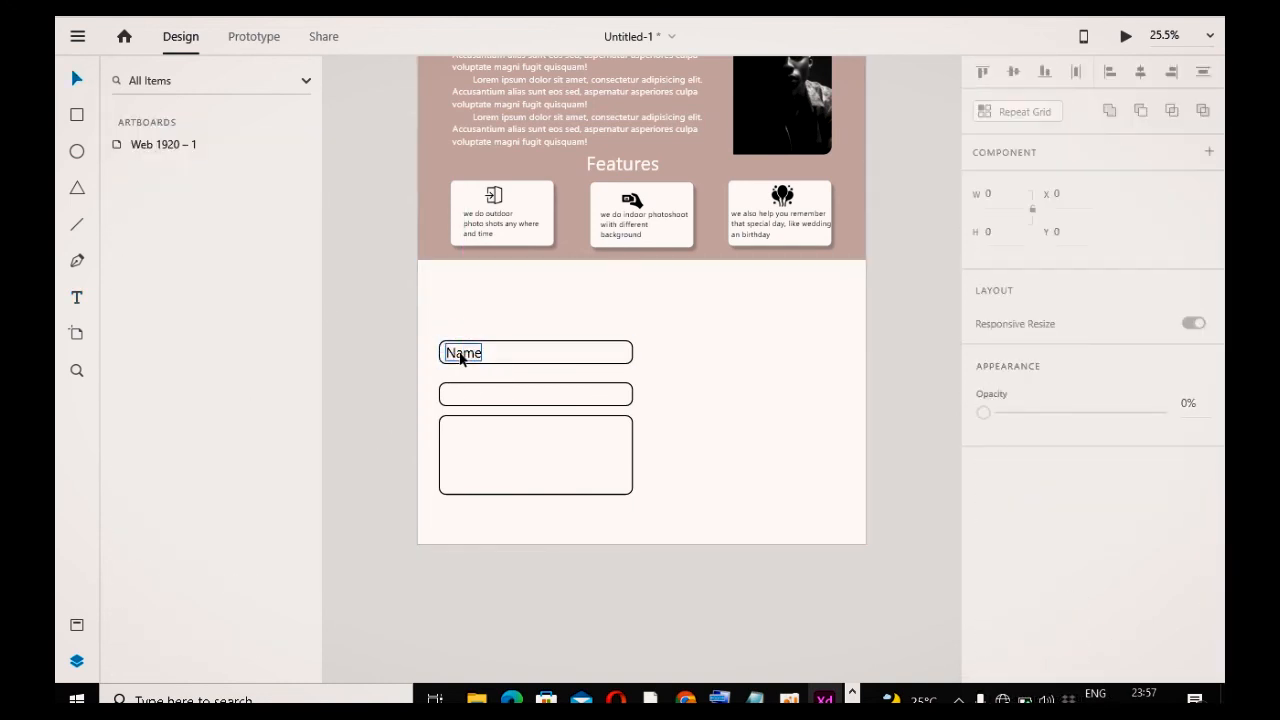
Step: Duplicate the Name label into the second field and change its text to Email
click(463, 357)
key(ctrl+d)
drag(457, 354, 463, 395)
double_click(465, 396)
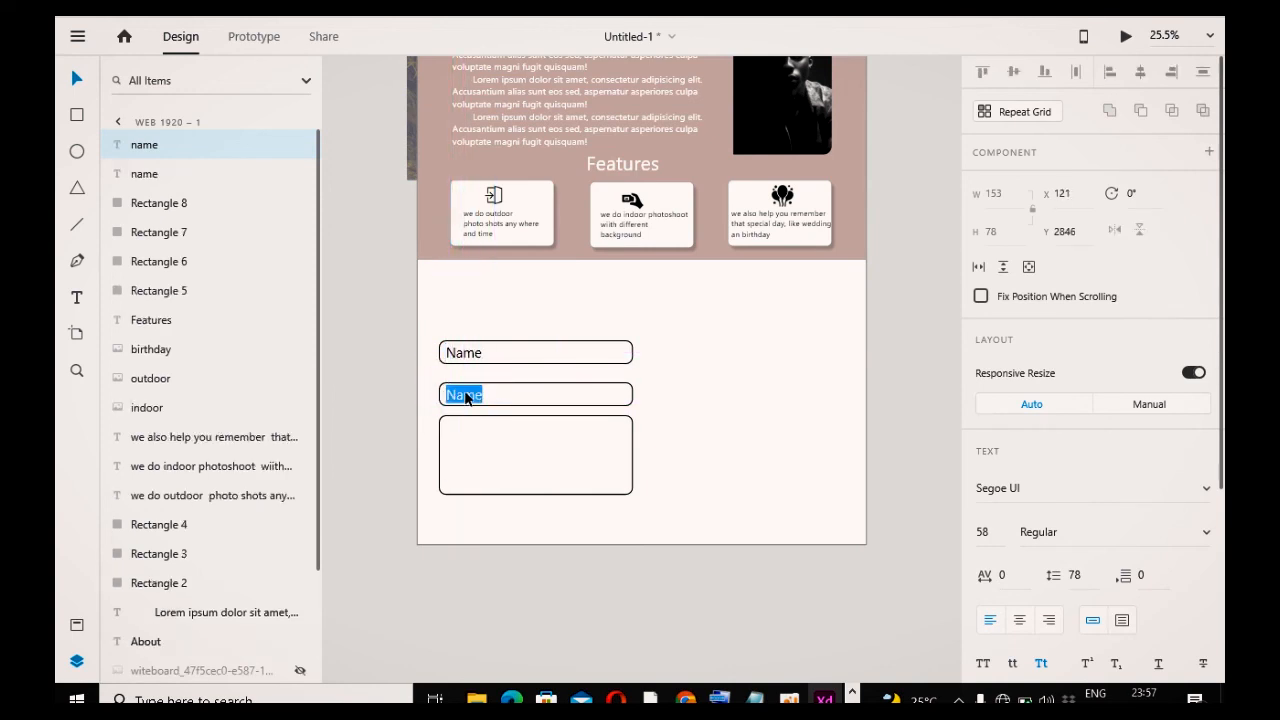
text(Email)
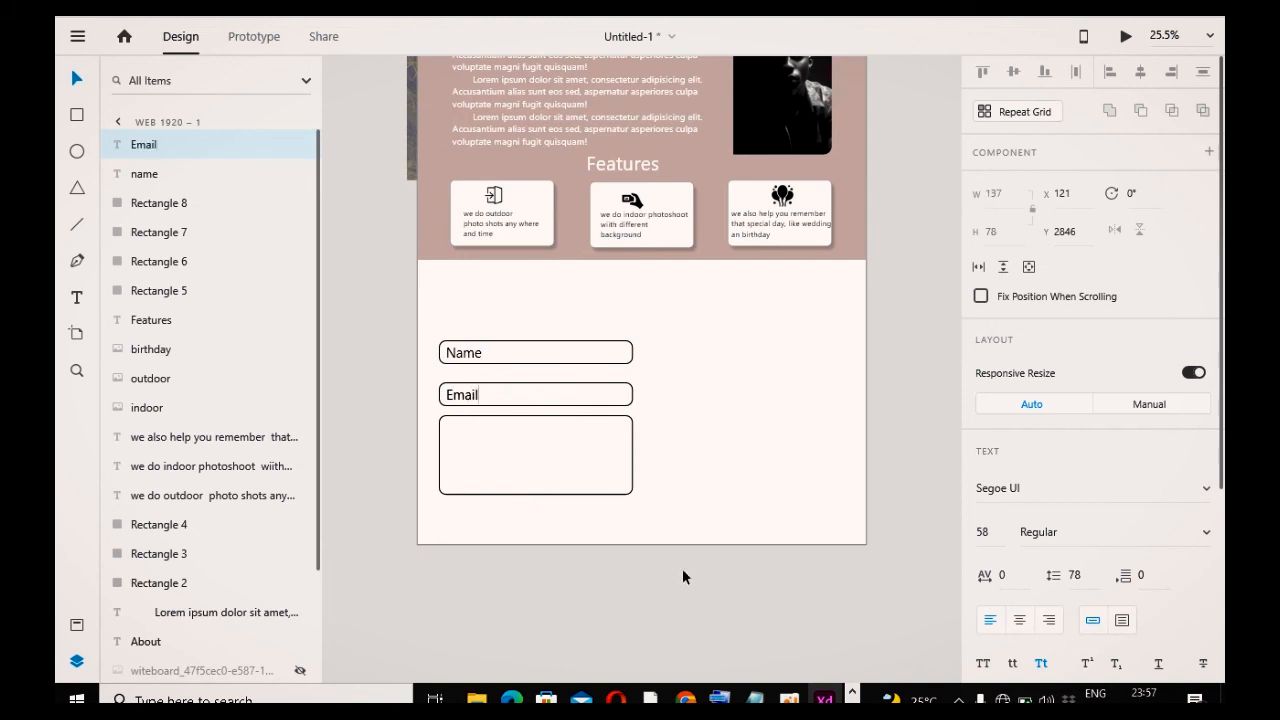
click(618, 640)
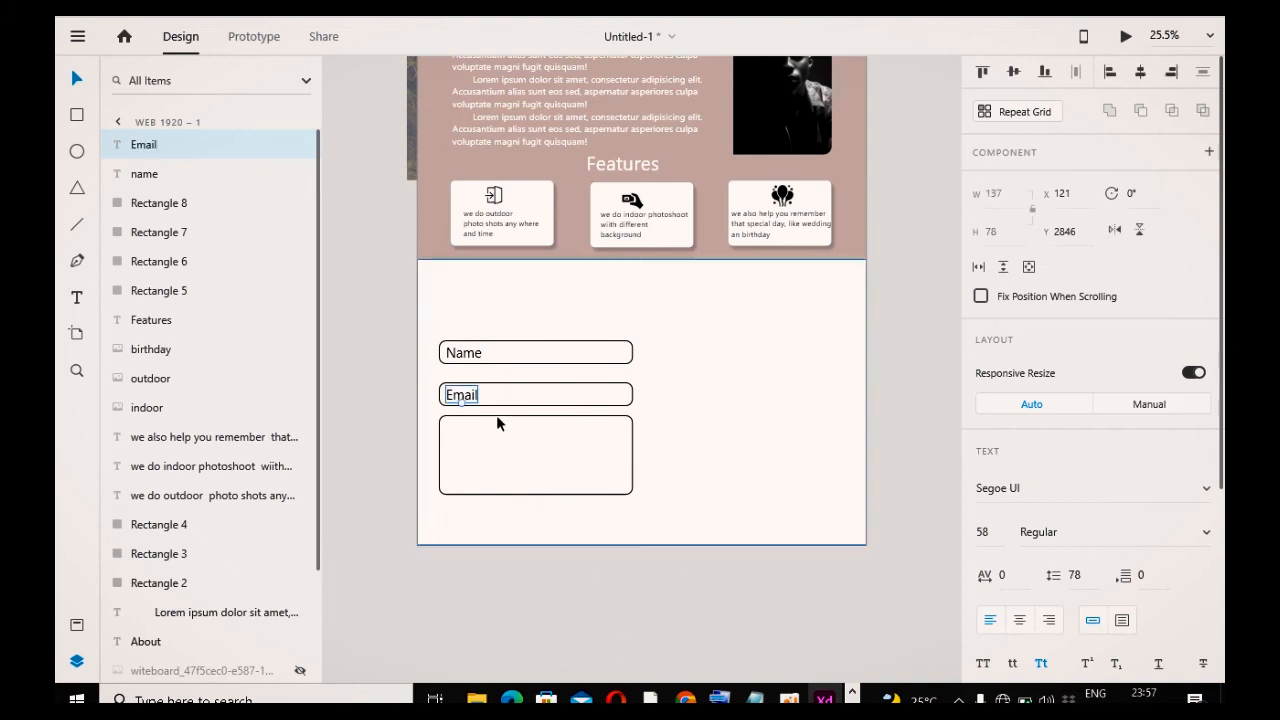
Step: Duplicate the Email label into the message box and change its text to Messages
drag(470, 398, 470, 433)
double_click(470, 432)
text(Messages)
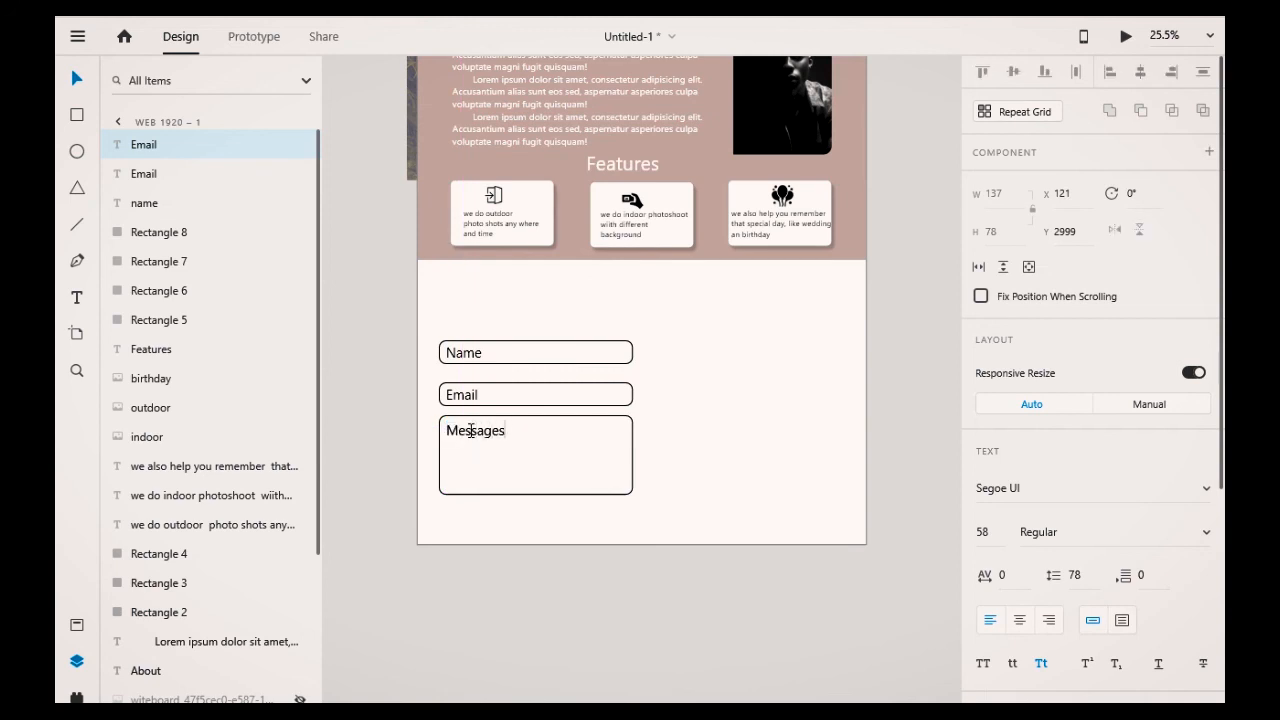
key(Escape)
click(585, 640)
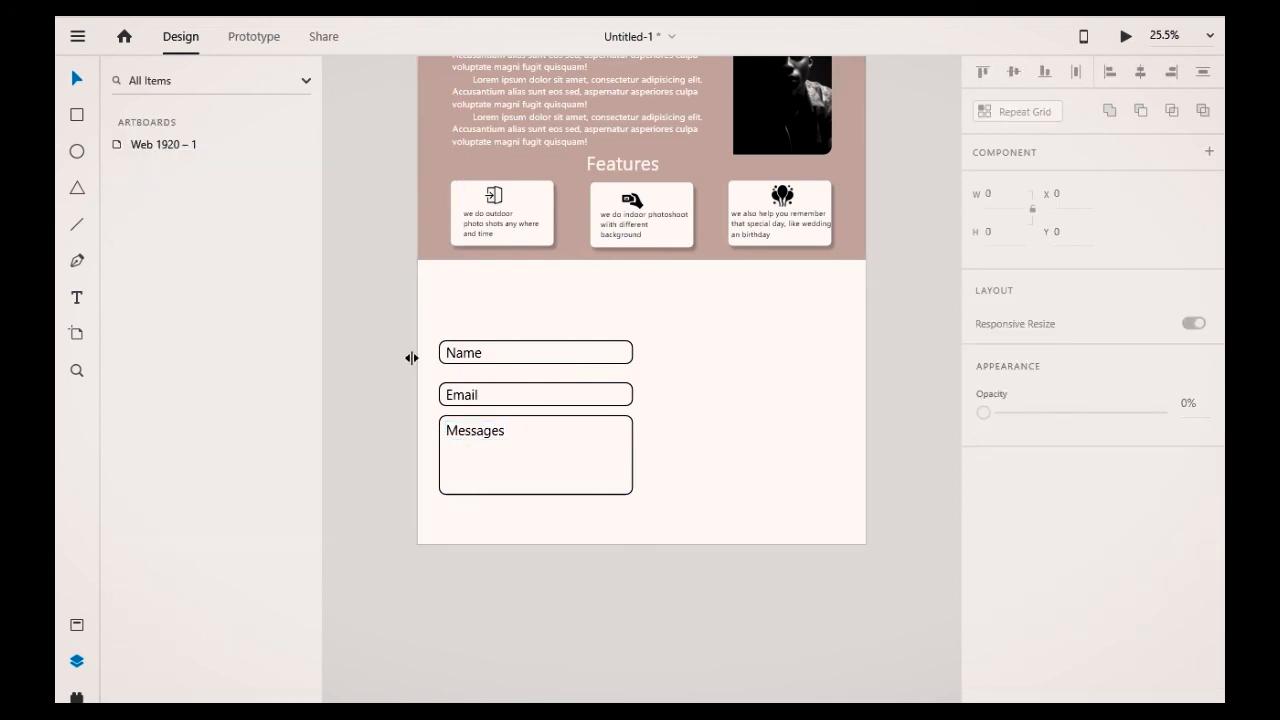
Step: Resize and nudge the Messages label into place within the message box
click(501, 433)
drag(475, 438, 475, 433)
key(Left)
key(Left)
key(Left)
key(Left)
key(Left)
key(Left)
key(Left)
key(Left)
key(Left)
key(Left)
key(shift+Left)
Step: Nudge the Email label into position within its field
click(463, 397)
drag(461, 400, 461, 396)
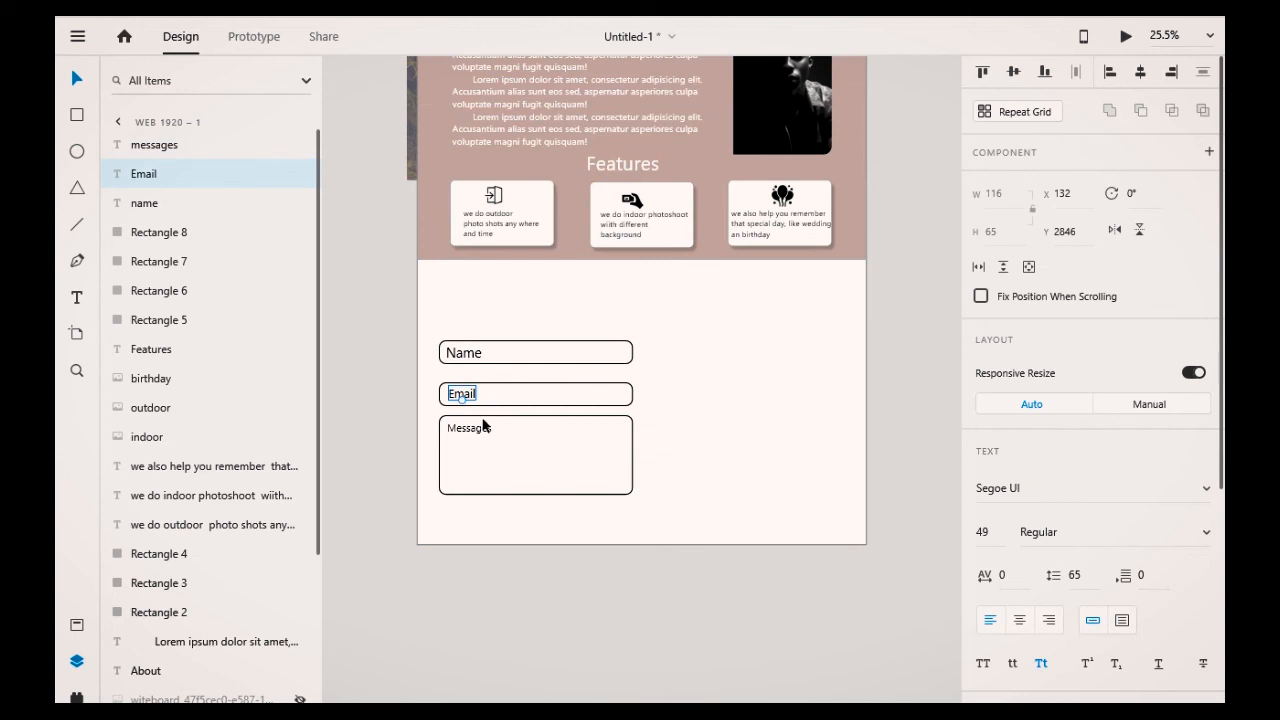
key(Down)
key(Down)
key(Down)
key(Down)
key(Right)
key(Right)
key(Right)
key(Right)
key(Right)
key(Right)
Step: Set the Name label's font size to 49
click(466, 355)
drag(463, 358, 463, 355)
click(465, 398)
click(462, 360)
click(993, 531)
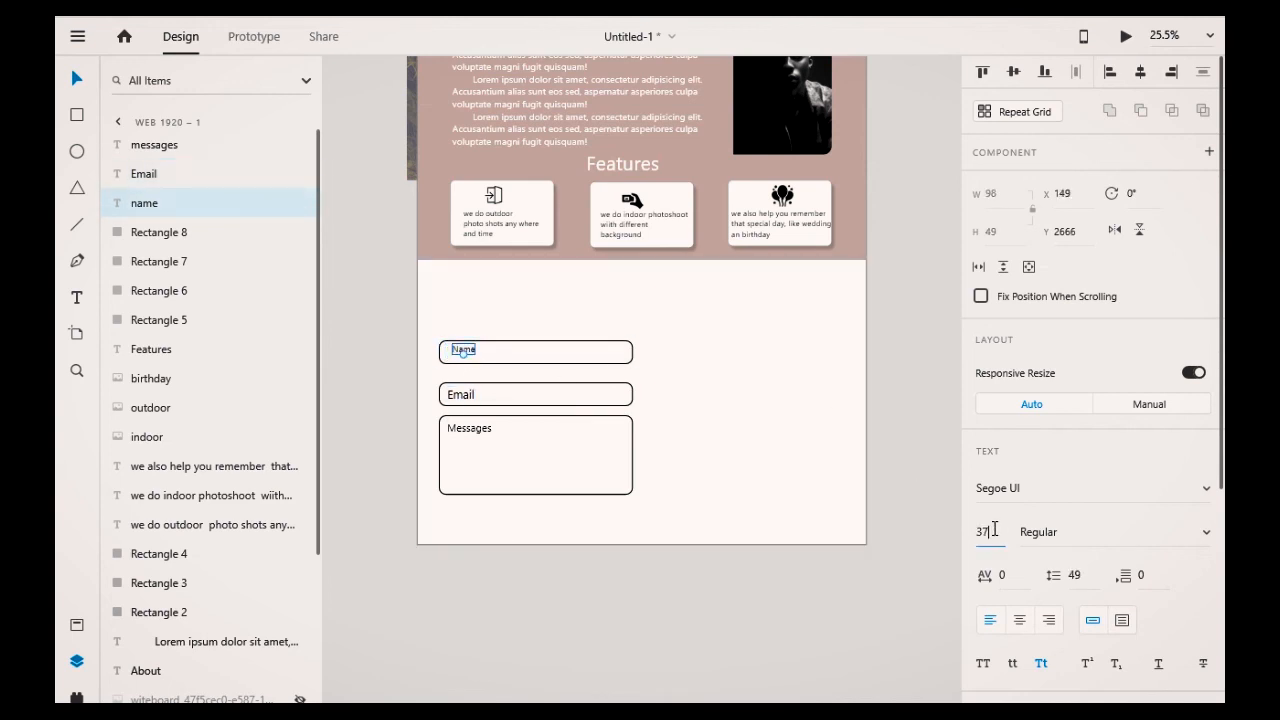
text(49)
key(Return)
Step: Nudge the Name label into alignment with the other labels
drag(471, 353, 467, 357)
key(Left)
key(Left)
key(Left)
key(Left)
key(Right)
key(Right)
key(Down)
key(Down)
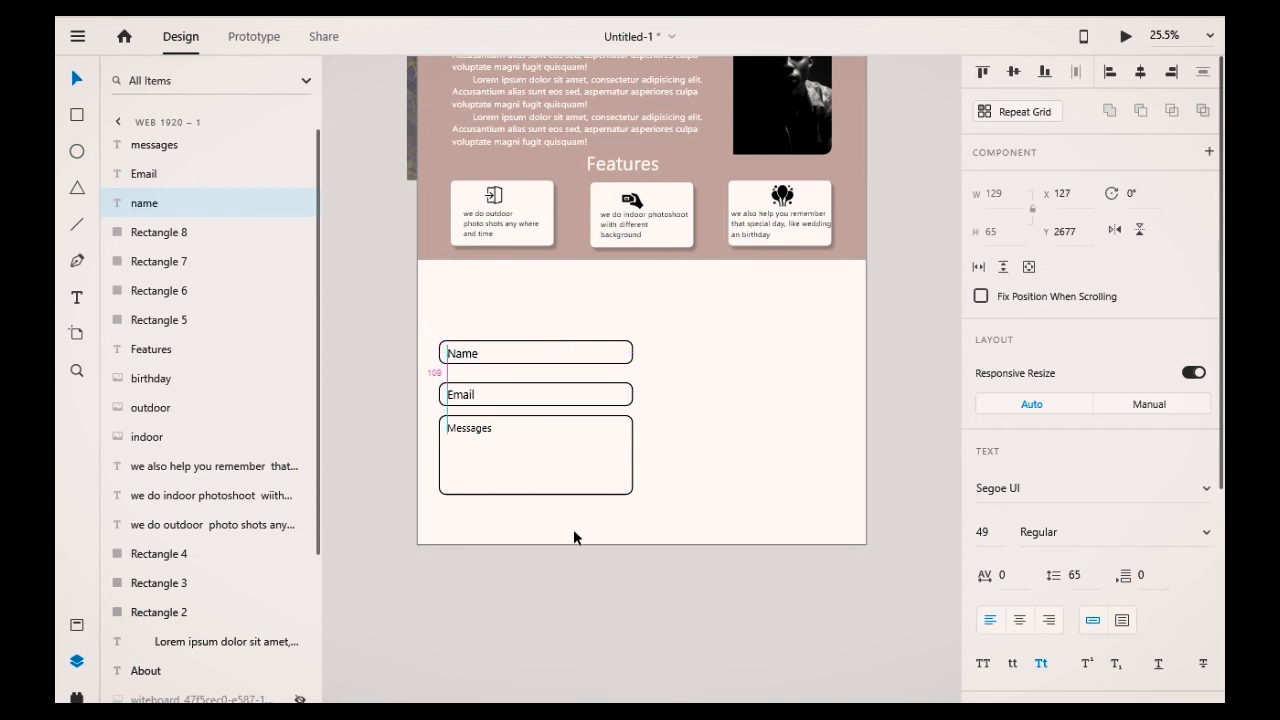
click(583, 635)
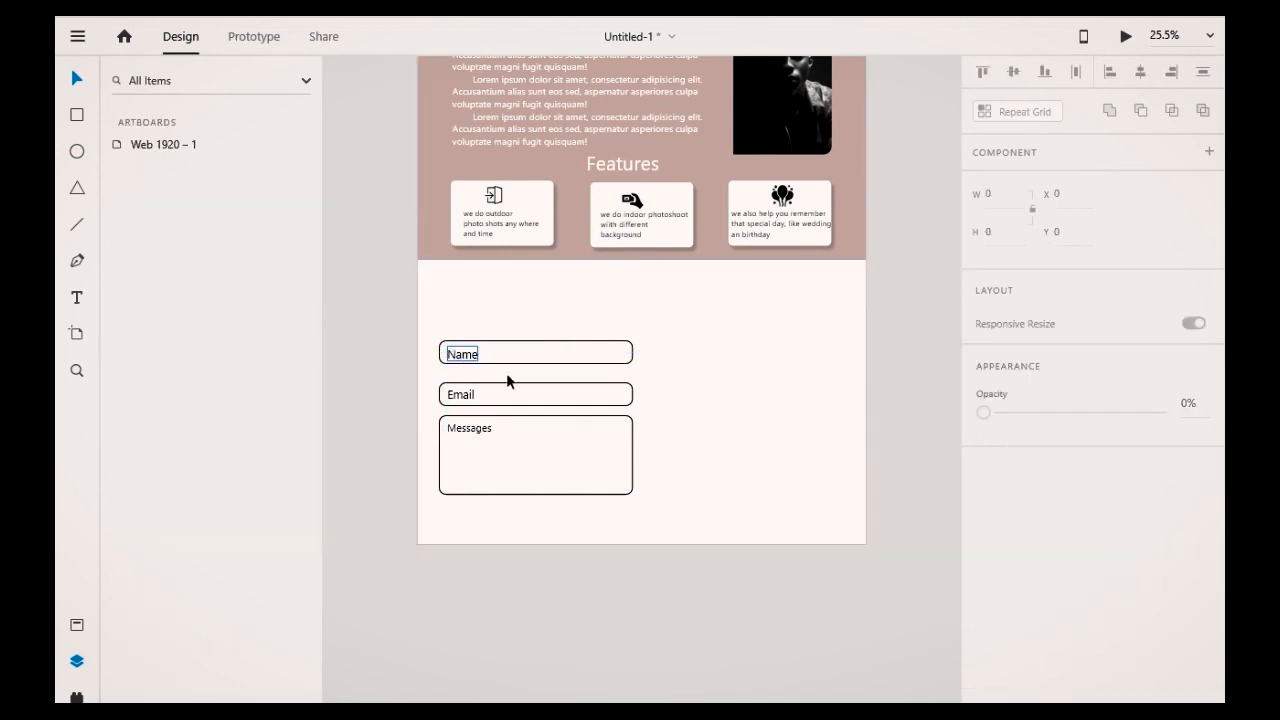
Step: Re-enable the white fill on the Email field rectangle
click(572, 401)
click(577, 406)
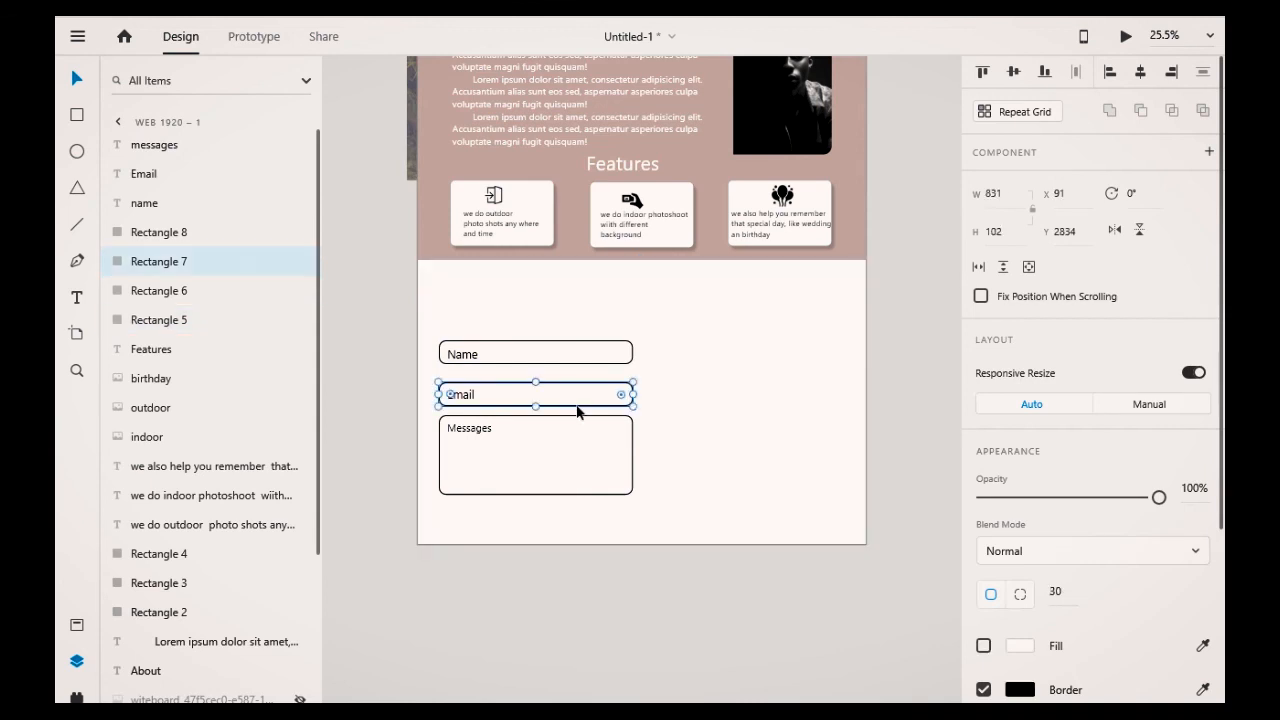
click(983, 646)
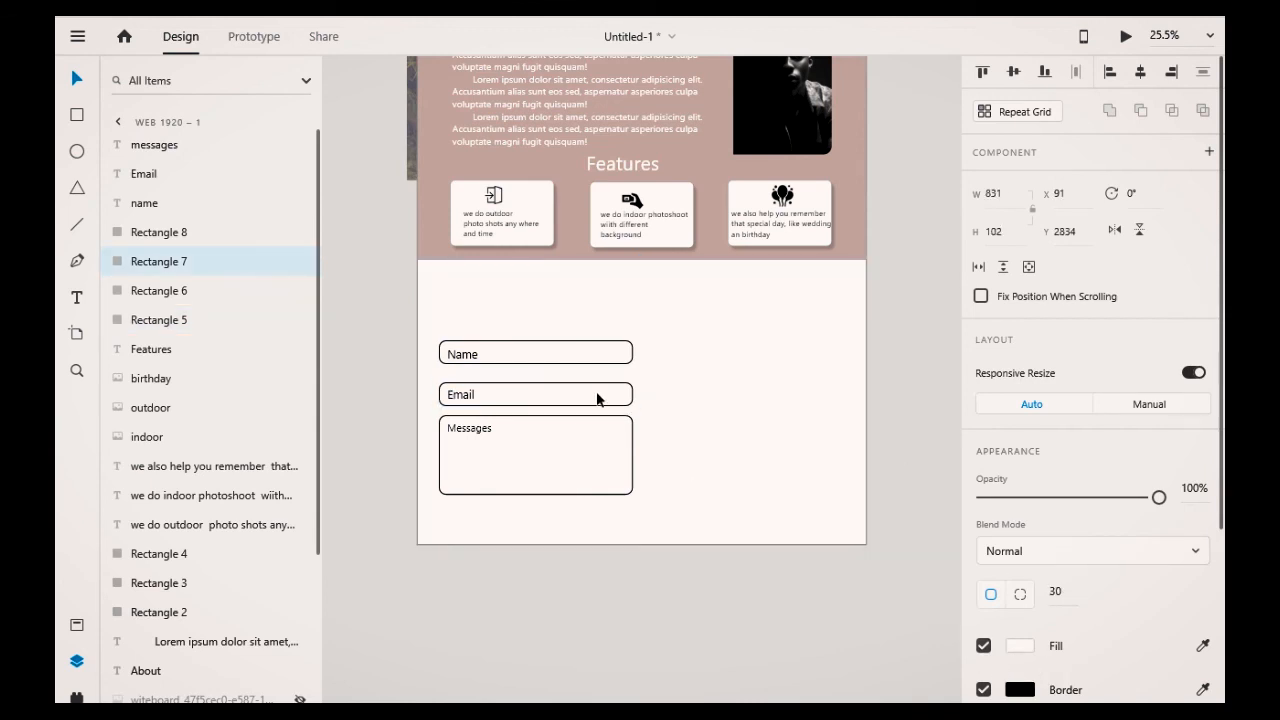
Step: Duplicate the Email field below the message box and shrink it to a button about 294 wide, right-aligned with the box
drag(597, 399, 625, 521)
click(591, 400)
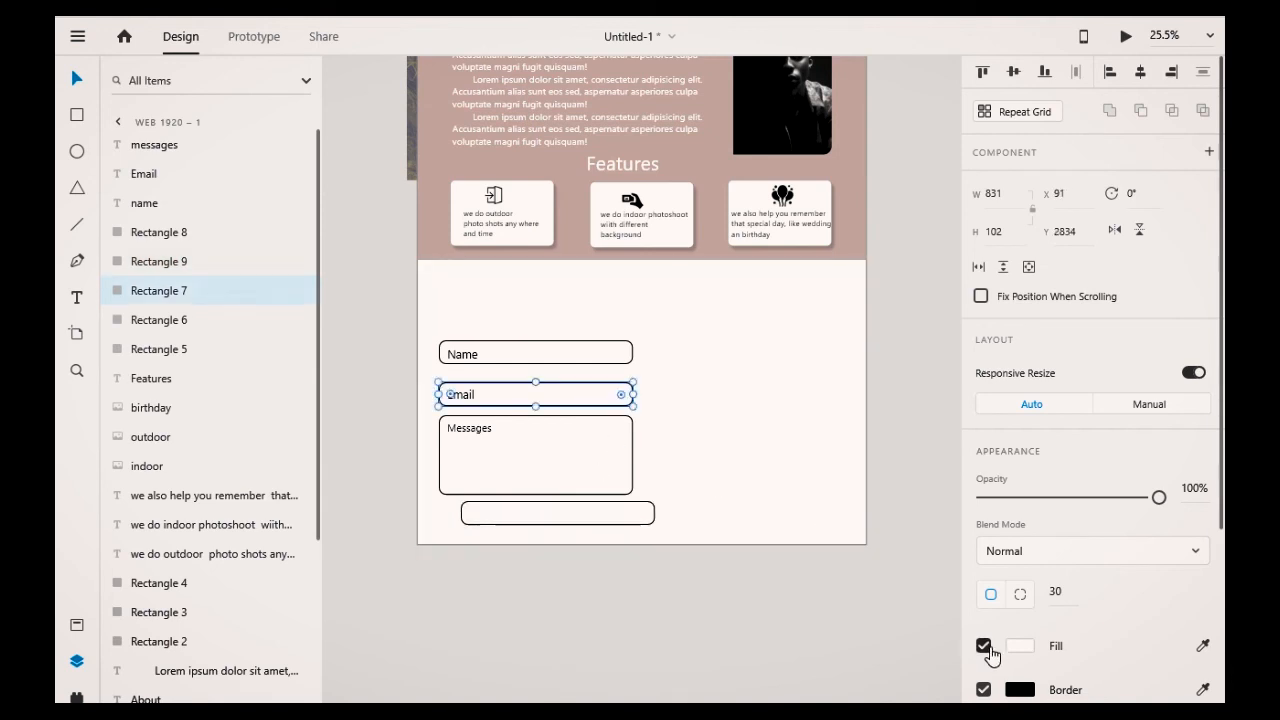
click(623, 521)
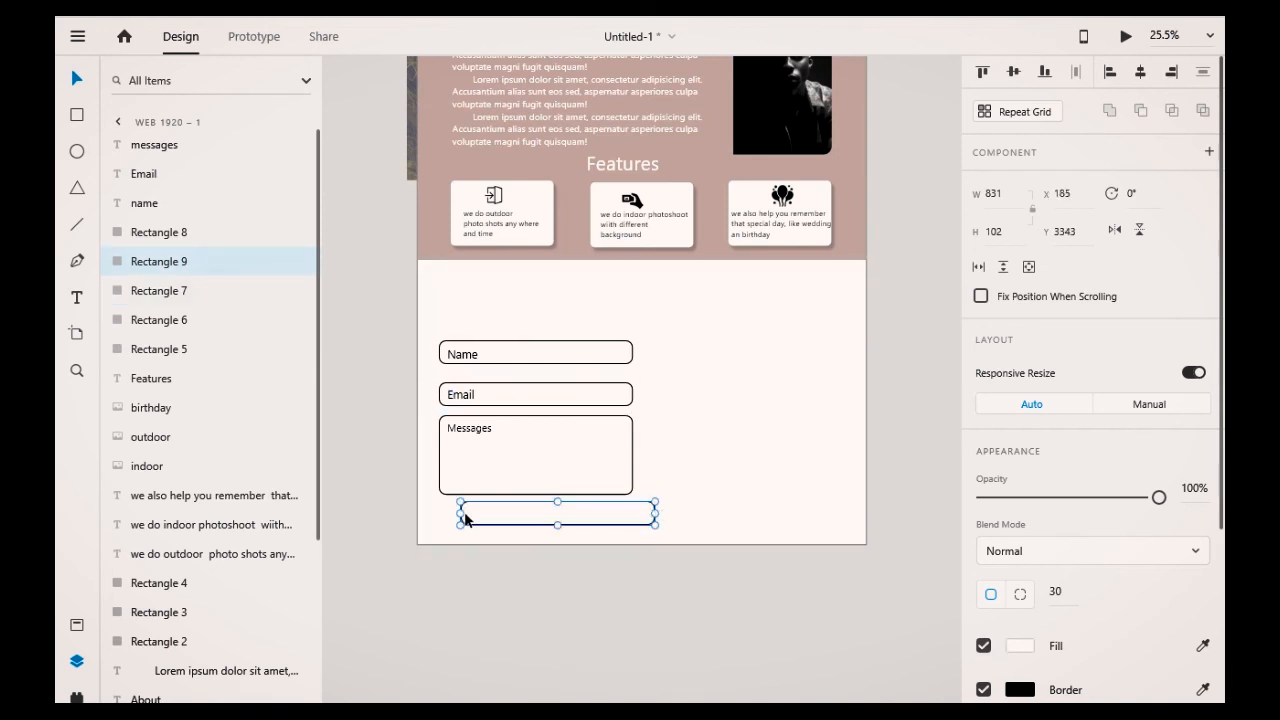
drag(460, 513, 605, 510)
click(678, 649)
key(ctrl+z)
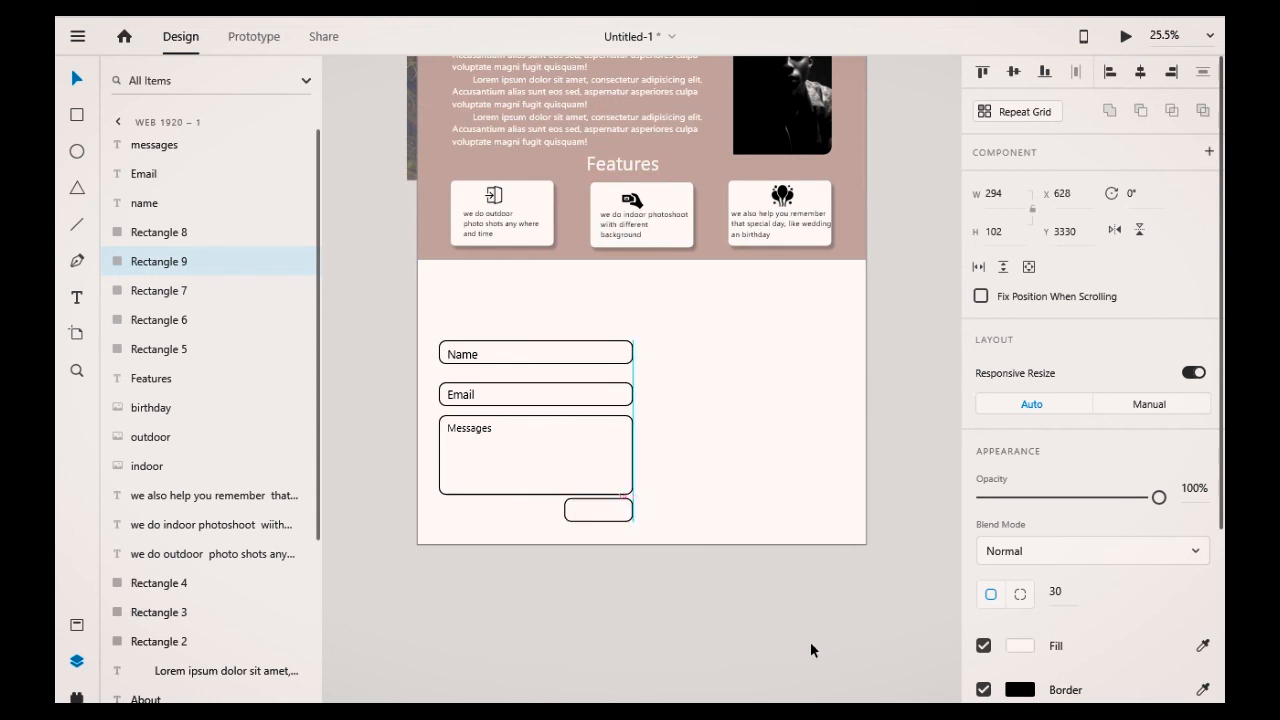
click(787, 656)
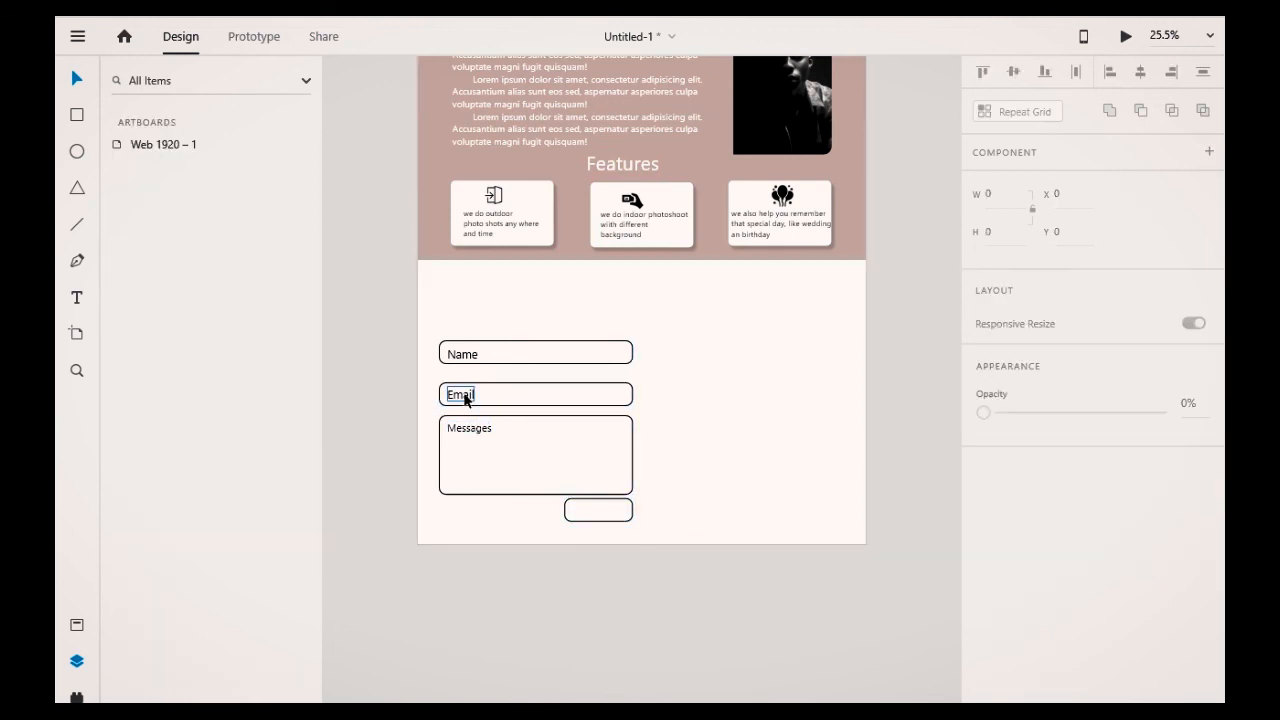
Step: Duplicate the Email label into the small button and change its text to Send
click(465, 395)
drag(465, 395, 597, 511)
double_click(597, 511)
text(Se)
key(Escape)
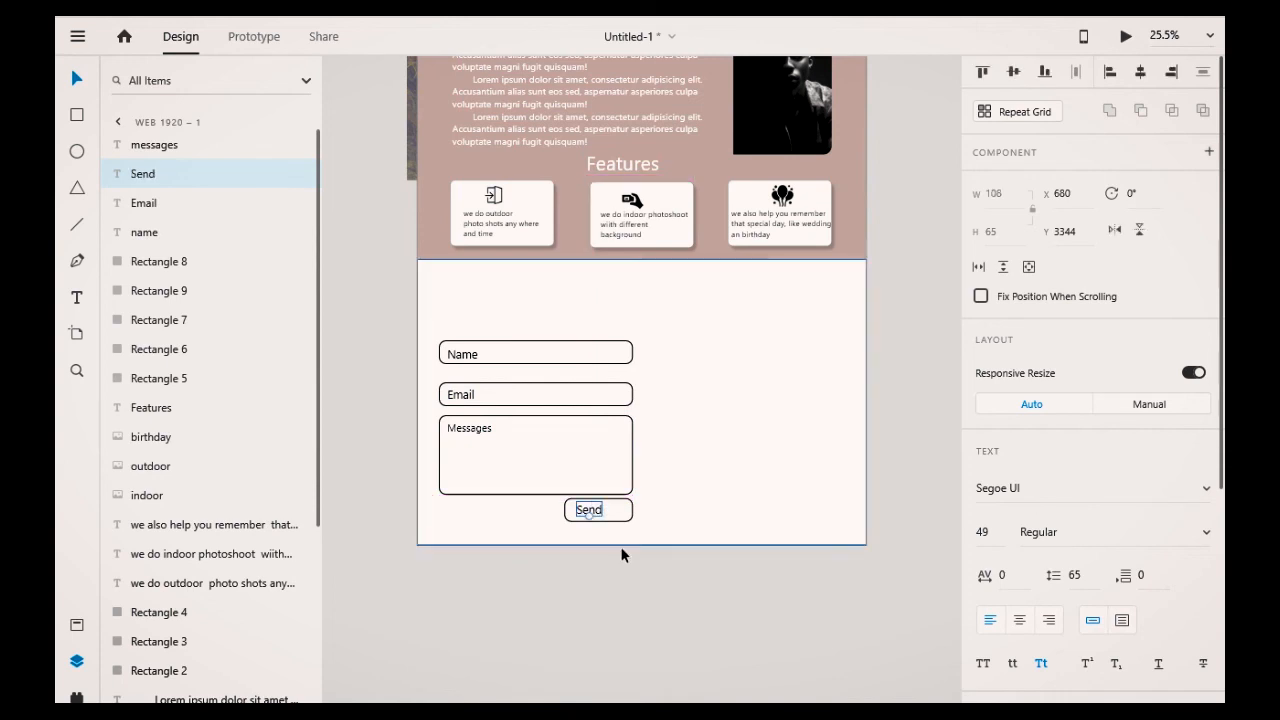
Step: Center the Send label horizontally within the button rectangle
click(620, 518)
click(599, 517)
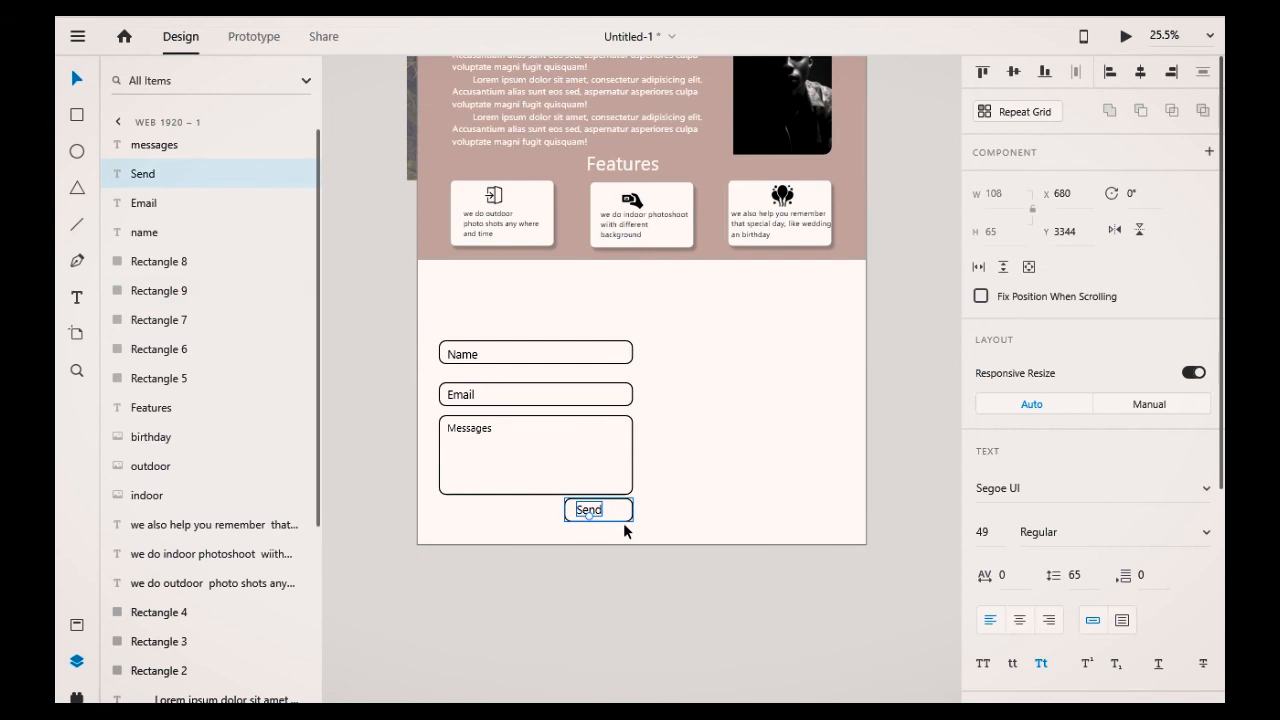
shift+click(623, 522)
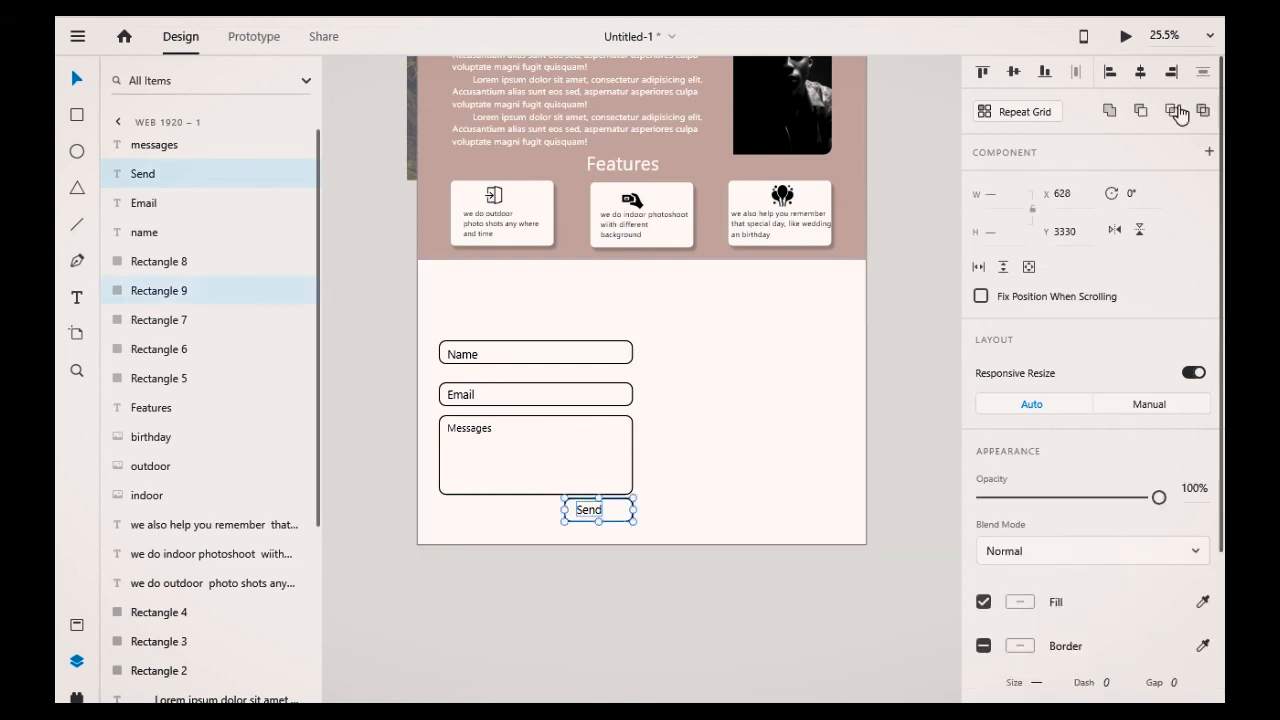
click(1141, 78)
click(941, 431)
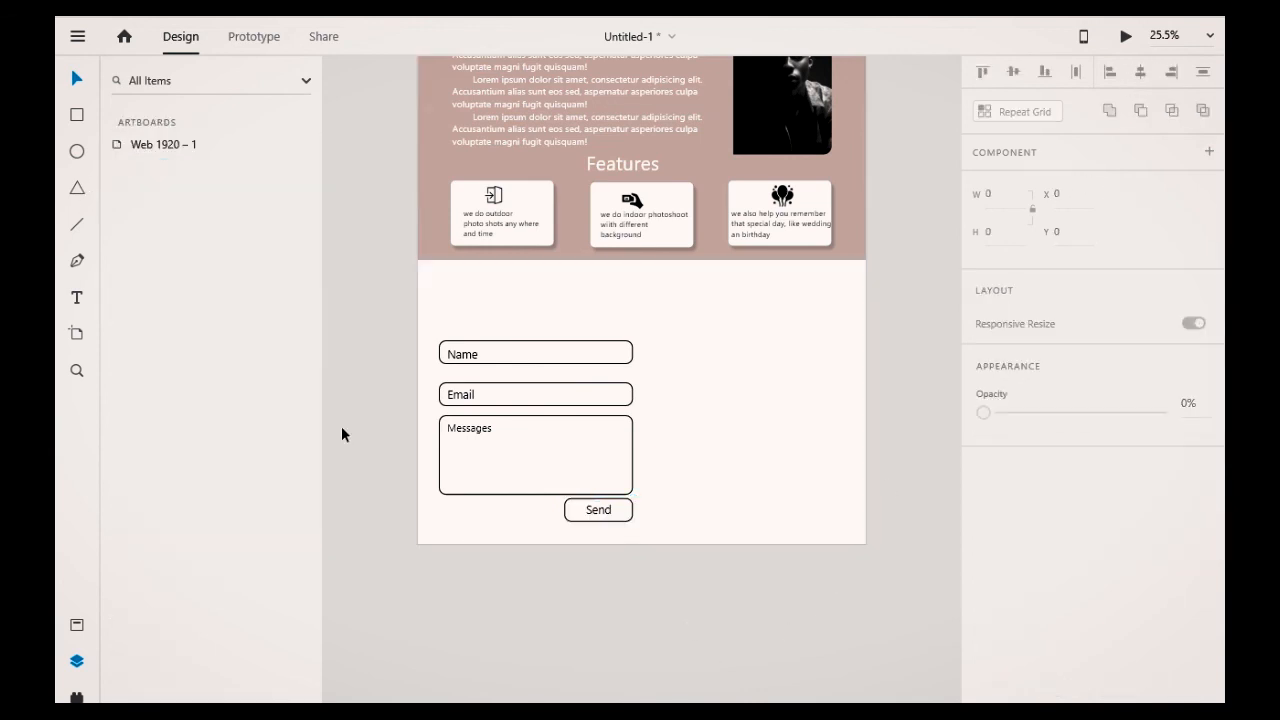
Step: Add a text heading reading contact above the form
click(77, 297)
click(575, 282)
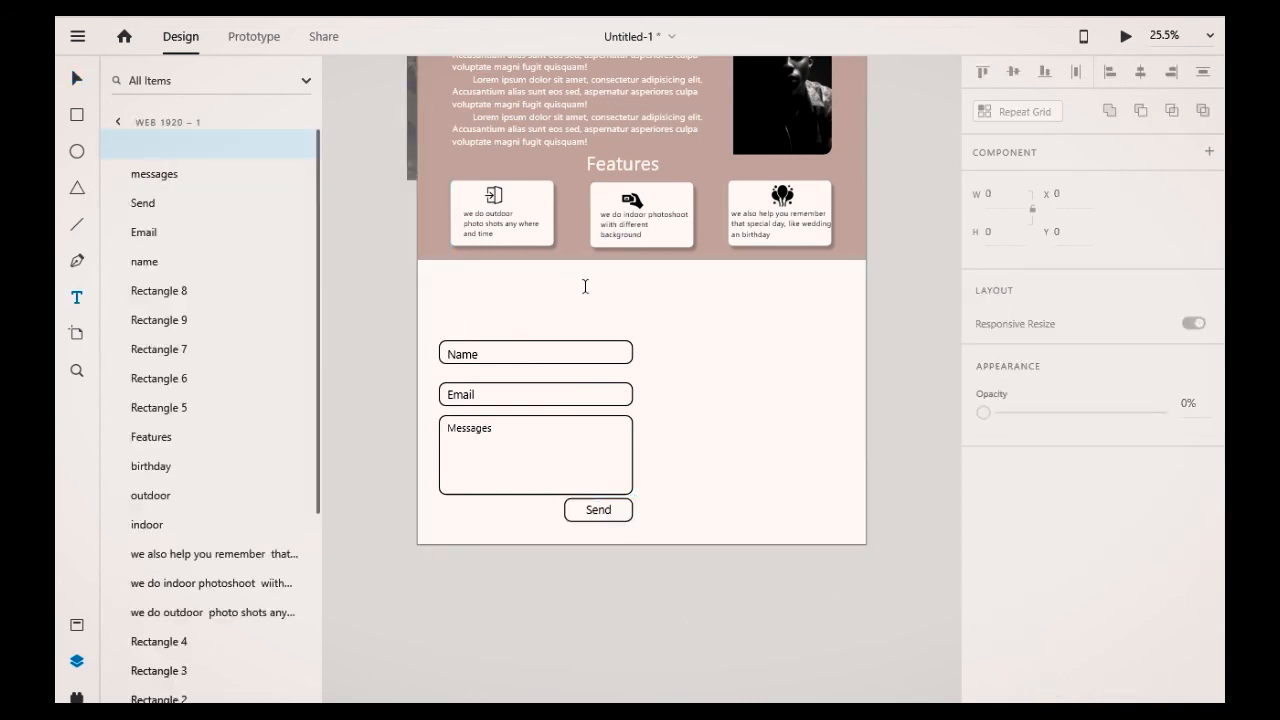
text(contact)
key(Escape)
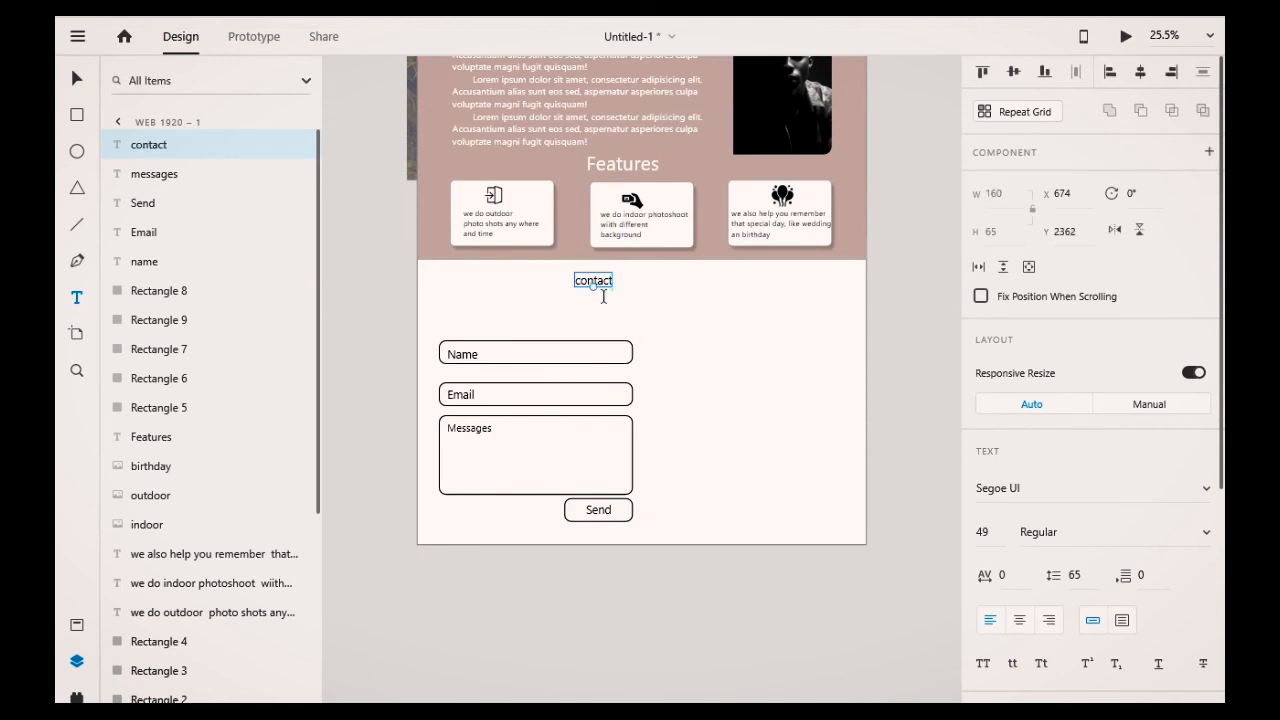
Step: Enlarge the contact heading to font size 125 and move it above the form's left edge
drag(593, 287, 593, 311)
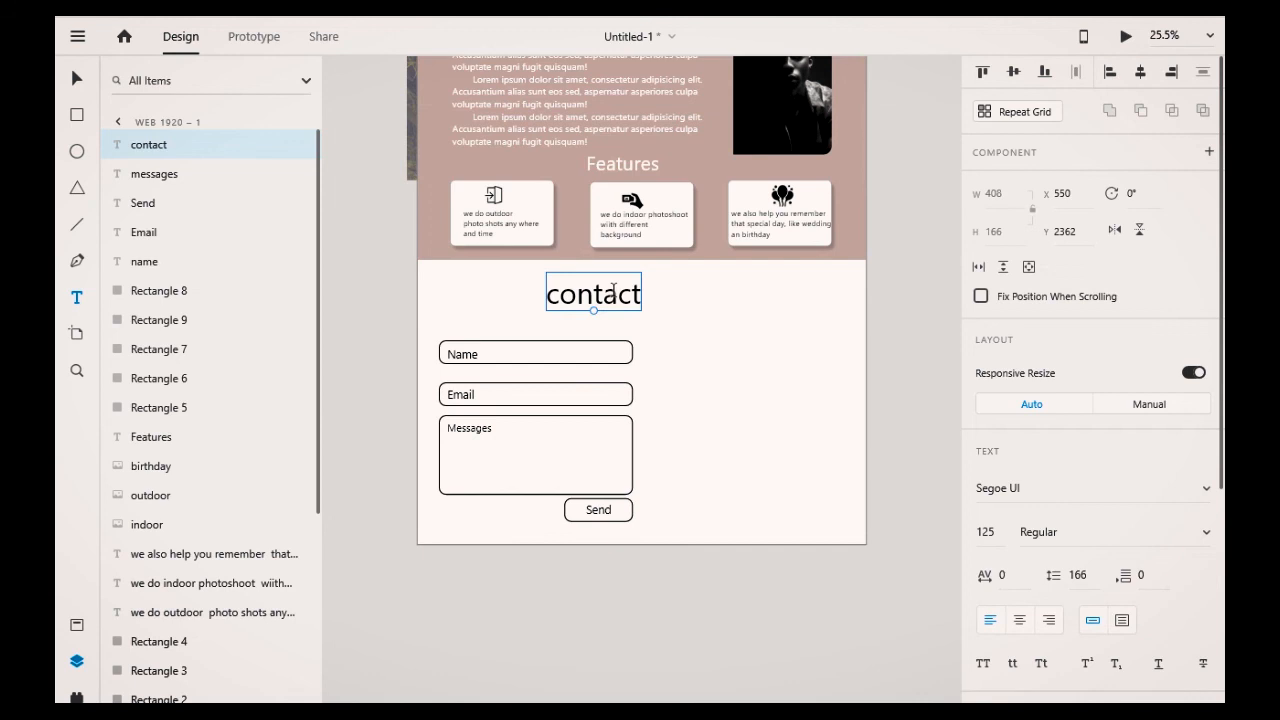
click(366, 343)
click(76, 79)
drag(603, 300, 509, 299)
key(Return)
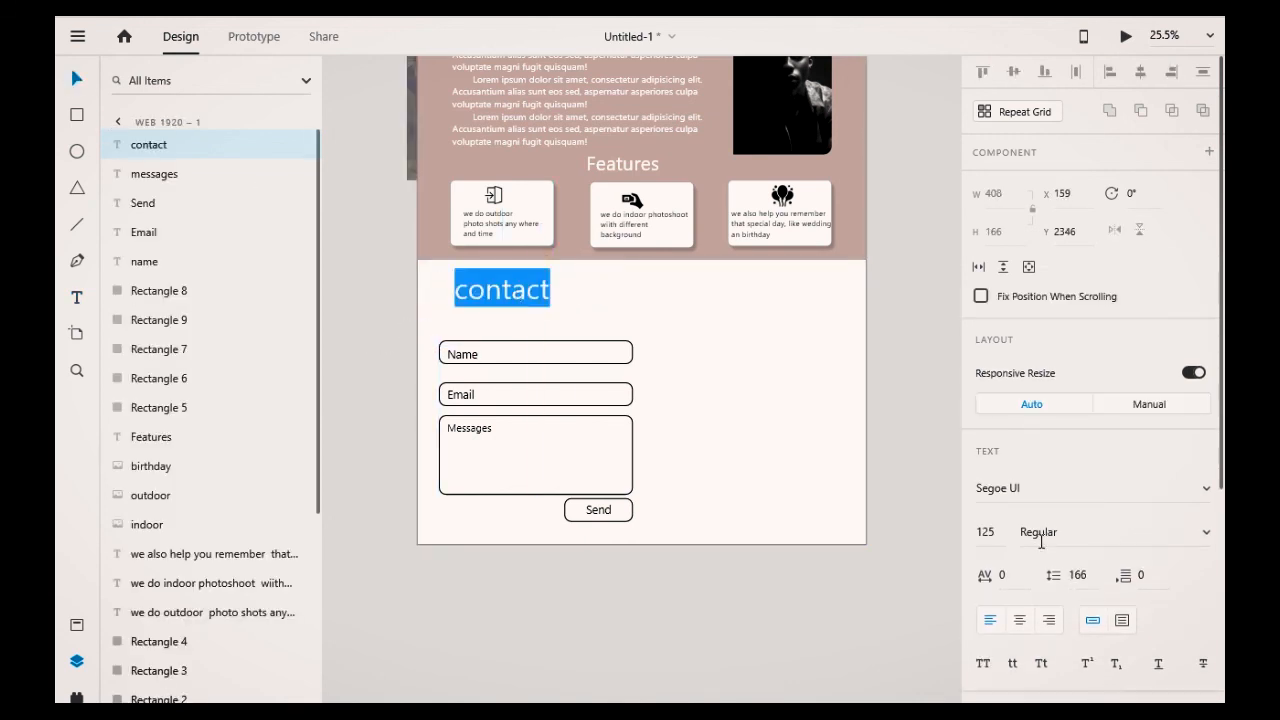
Step: Format the contact heading in title case and Bold weight, then shrink it slightly
click(804, 622)
double_click(520, 297)
scroll(1040, 564, down, 3)
click(984, 368)
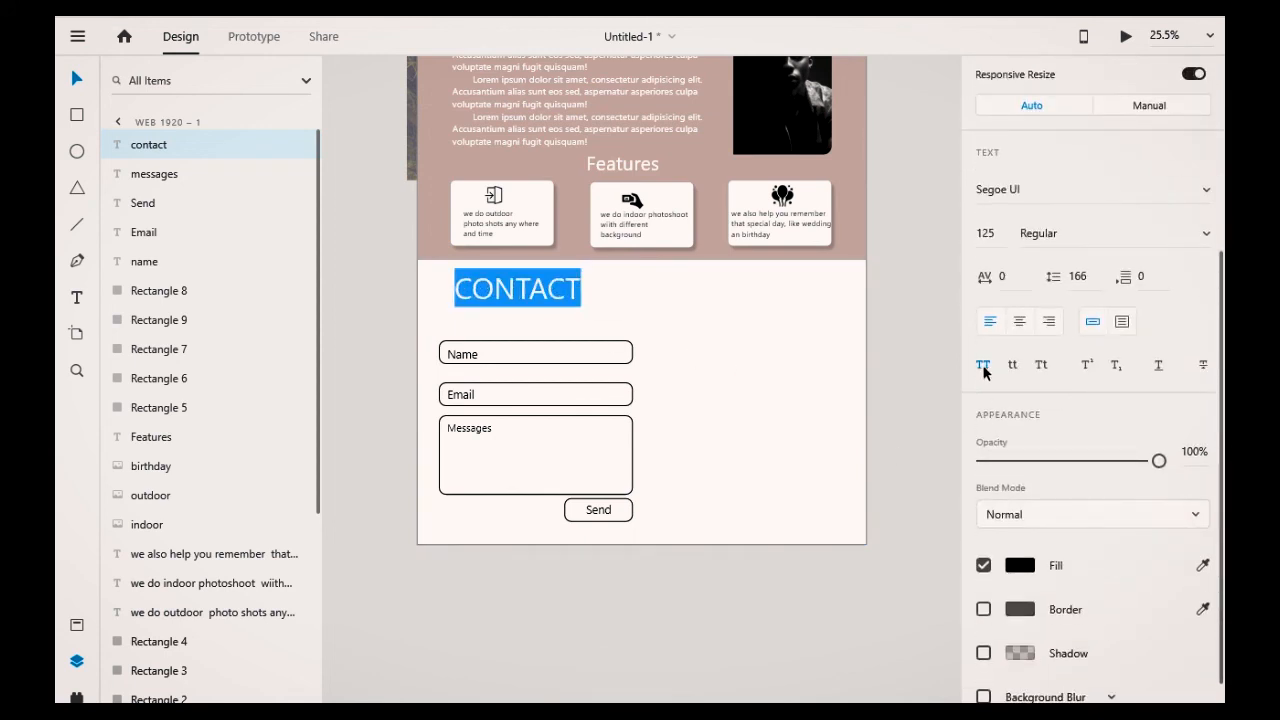
click(1041, 368)
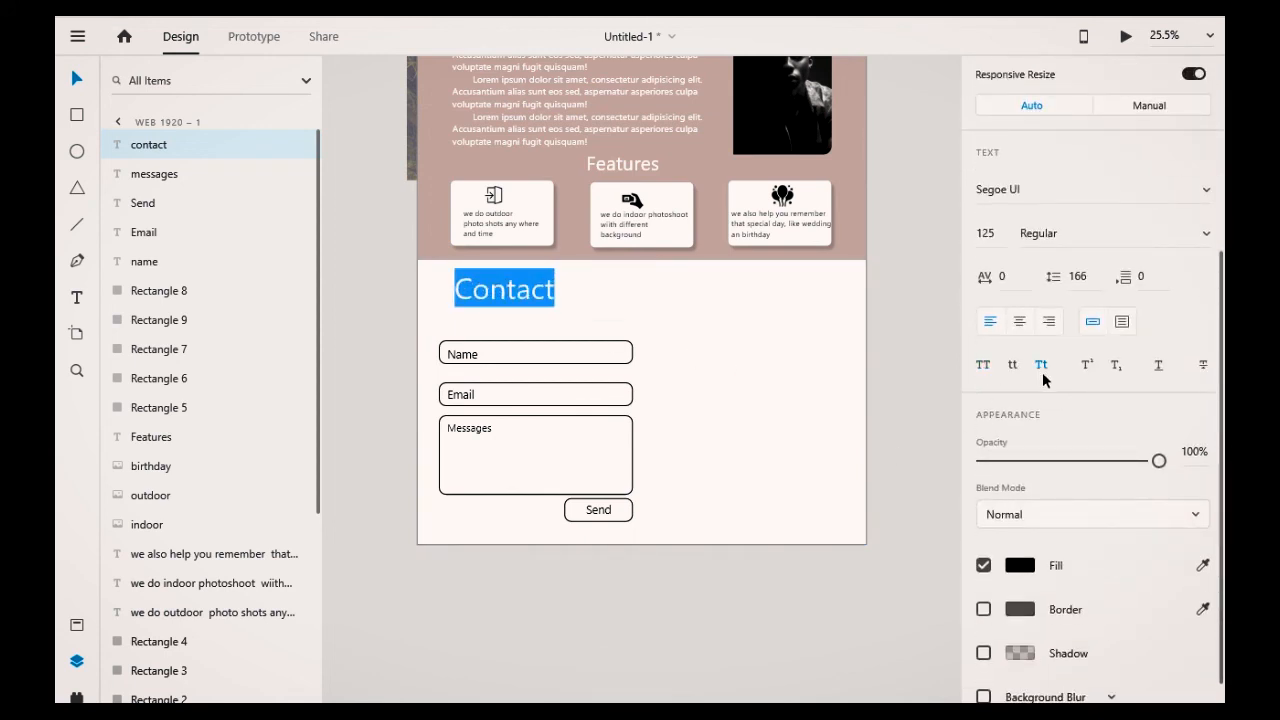
click(1202, 238)
click(1085, 310)
key(Escape)
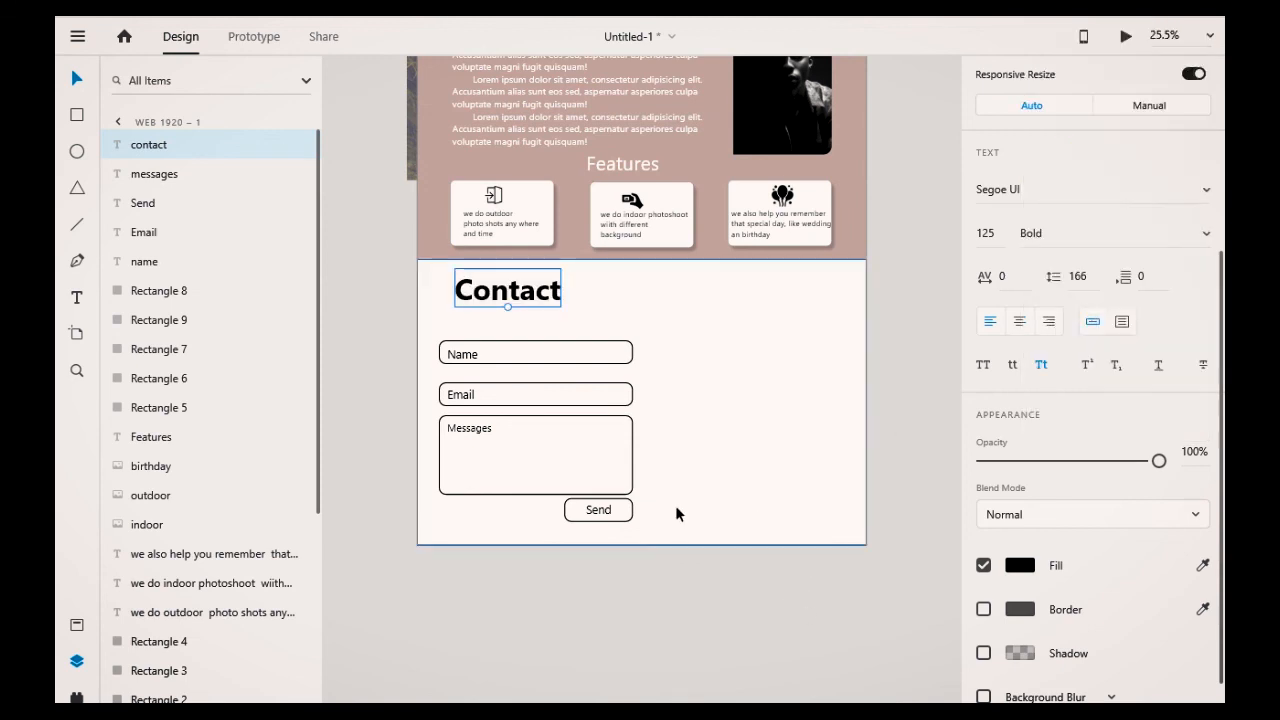
drag(508, 309, 548, 292)
click(673, 498)
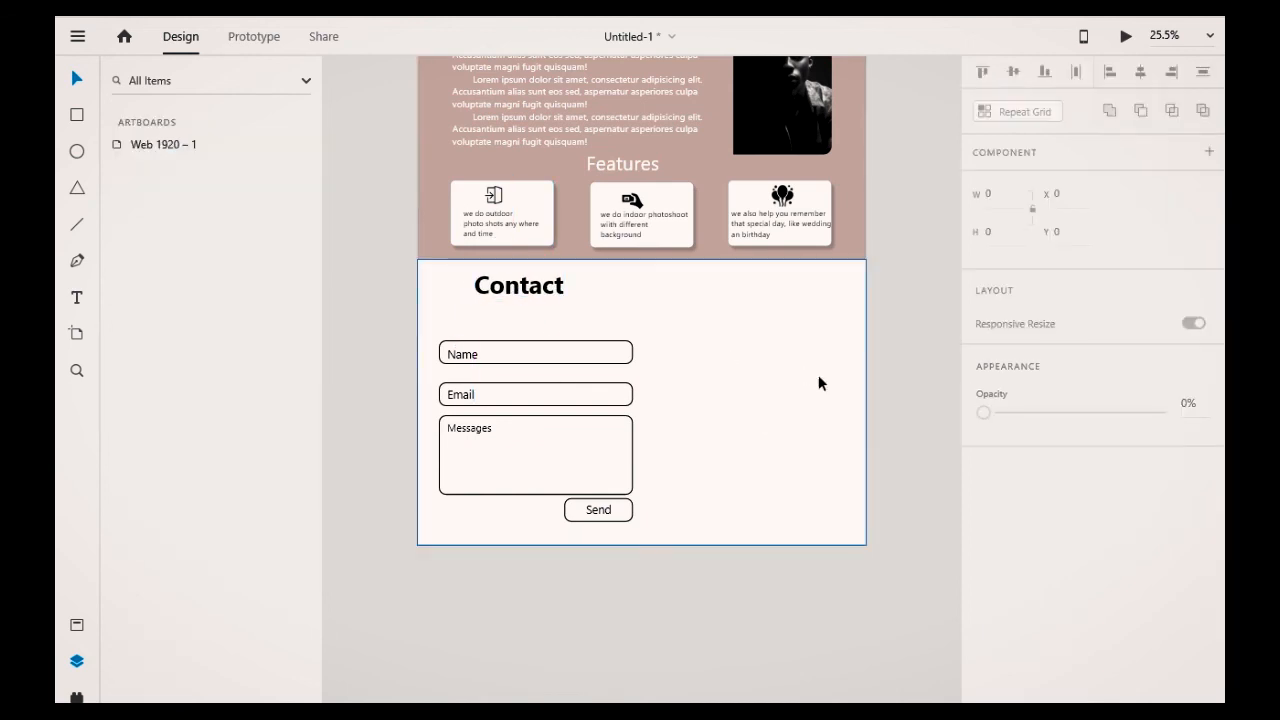
Step: Duplicate the Contact heading to the right side and change its text to Social Links
click(514, 294)
drag(514, 294, 771, 290)
double_click(771, 292)
text(Social)
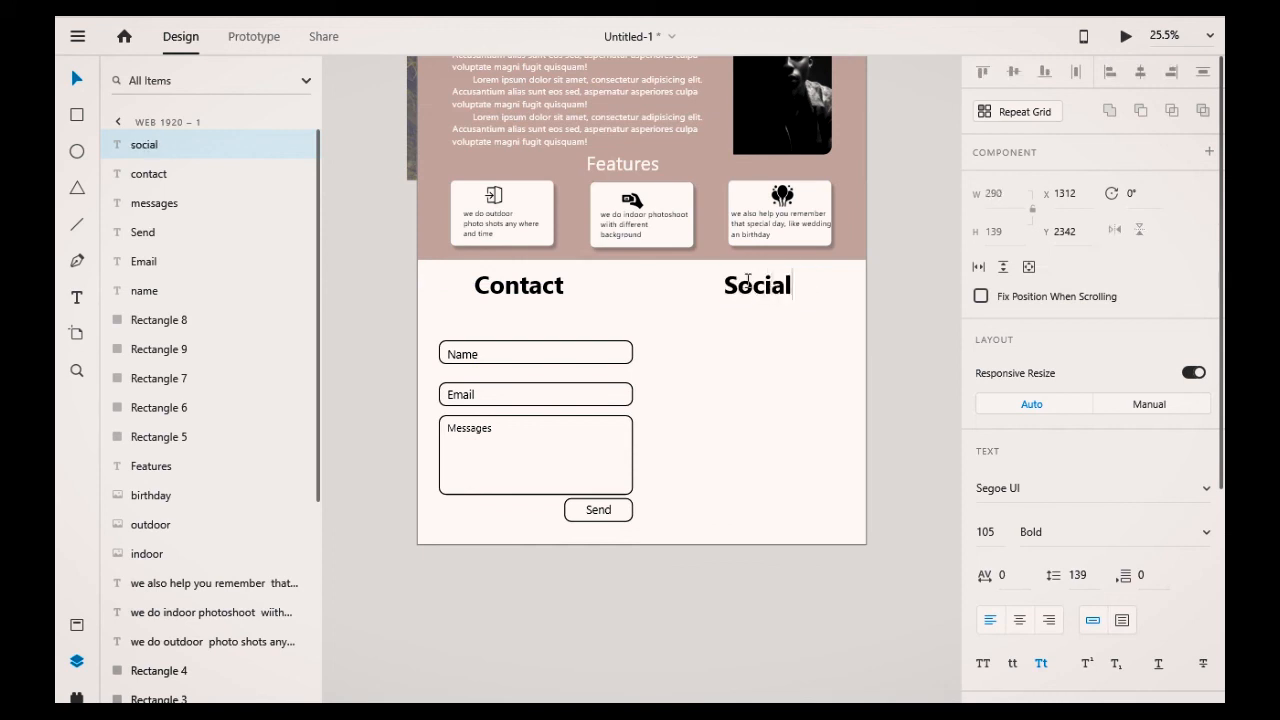
text( Links)
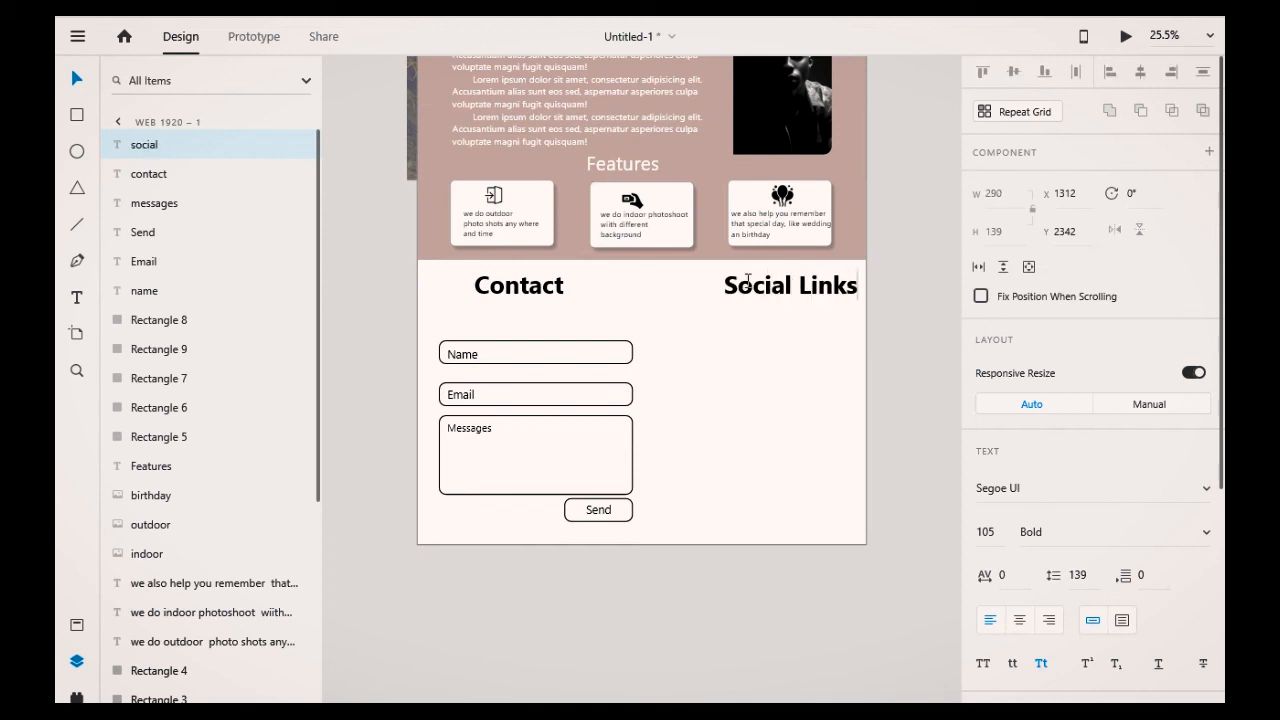
key(Escape)
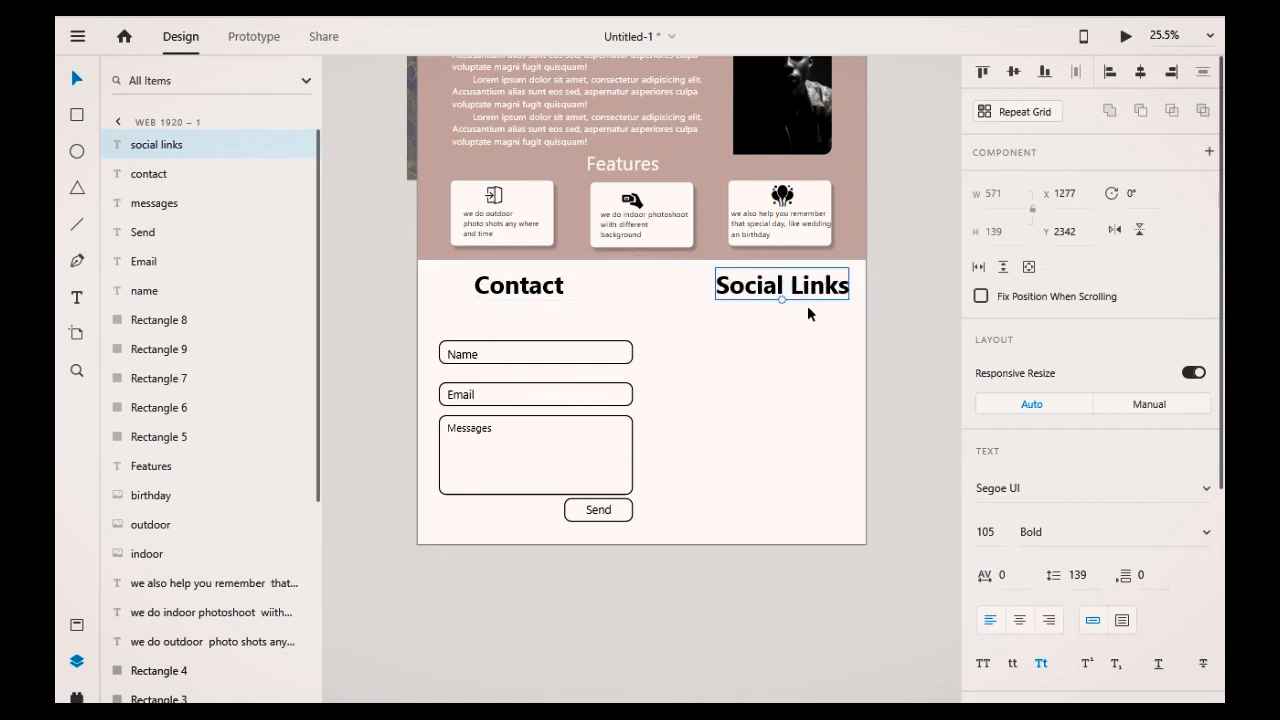
Step: Import the fb icon image from the image folder and place it below the Social Links heading
click(913, 306)
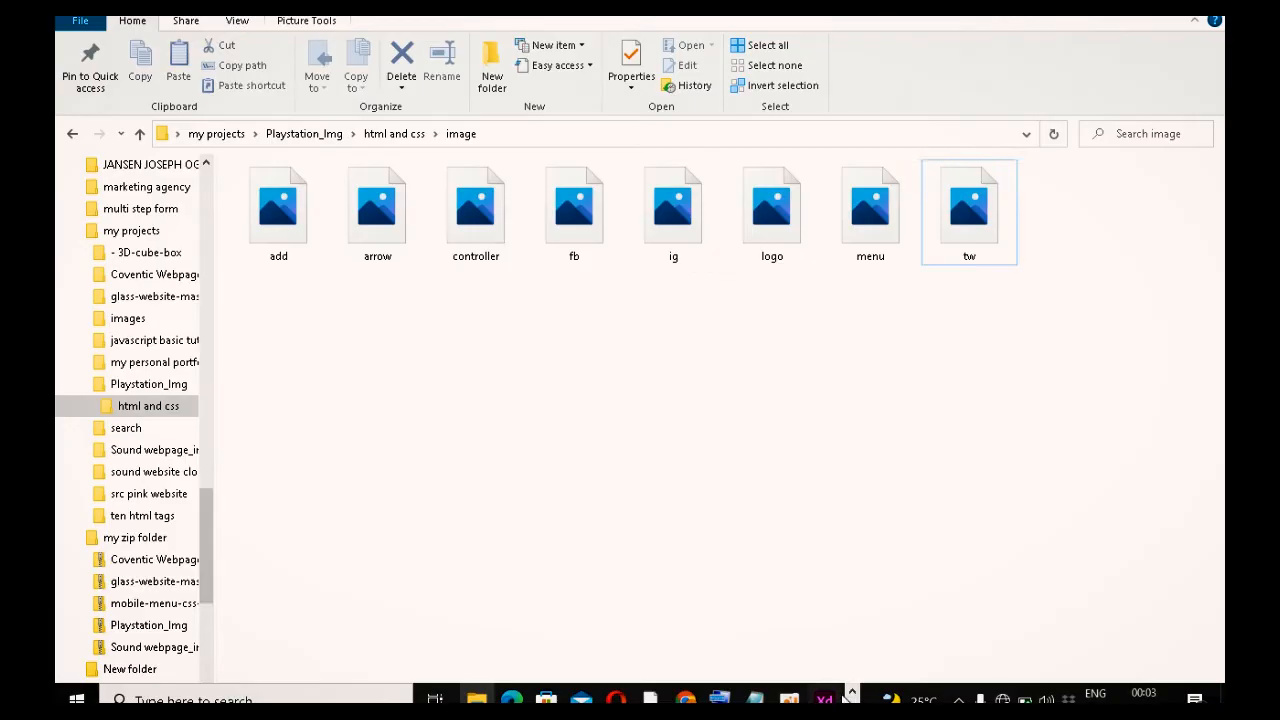
click(826, 698)
click(631, 598)
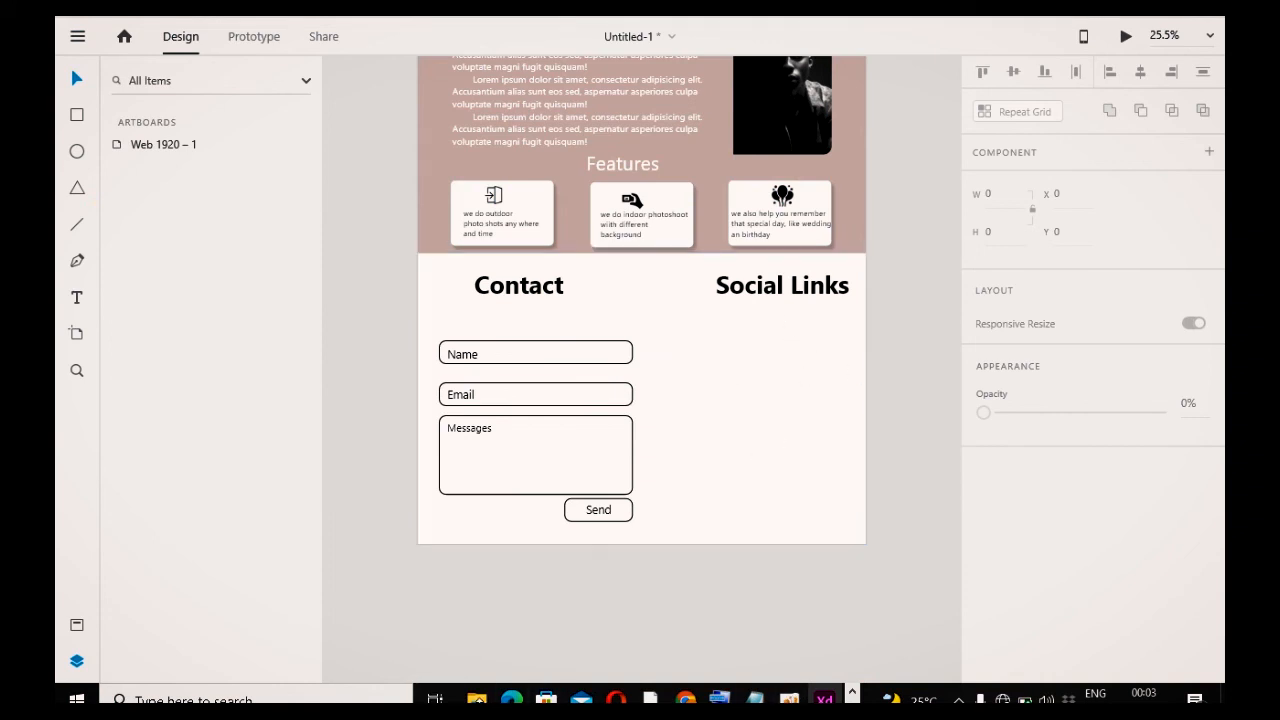
click(476, 698)
drag(611, 240, 780, 358)
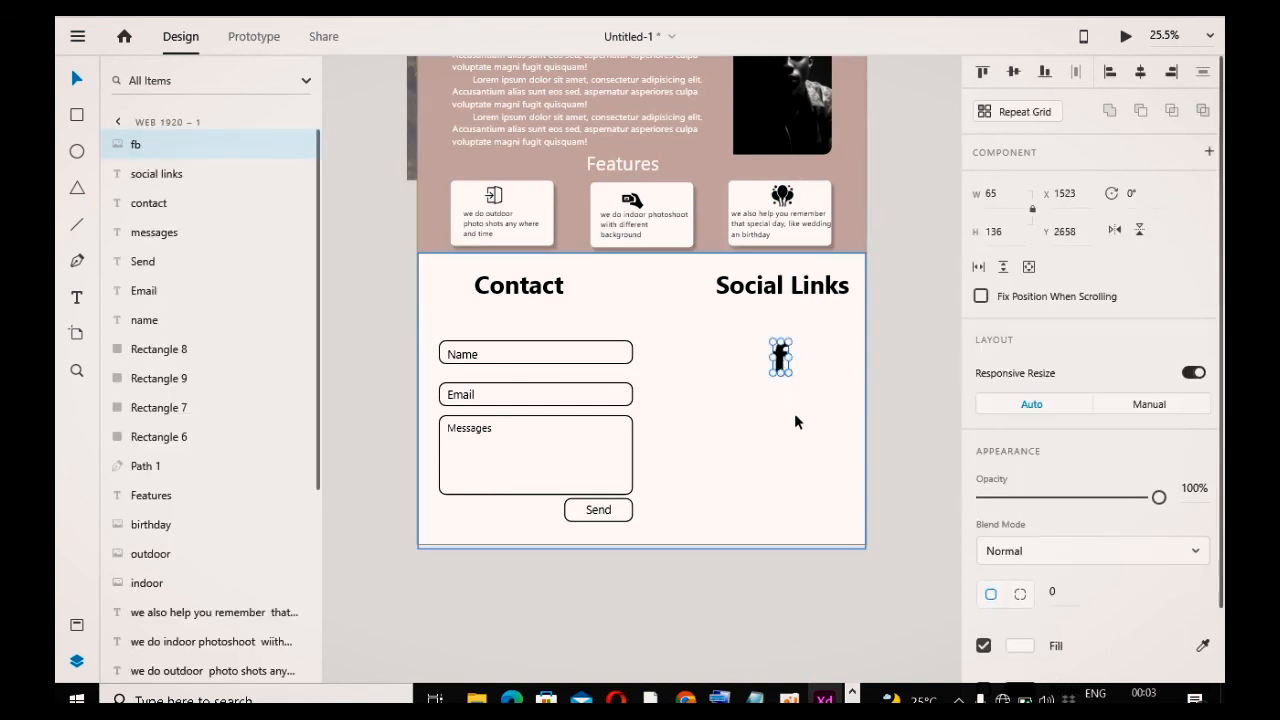
Step: Draw an ellipse around the fb icon
click(795, 415)
click(76, 151)
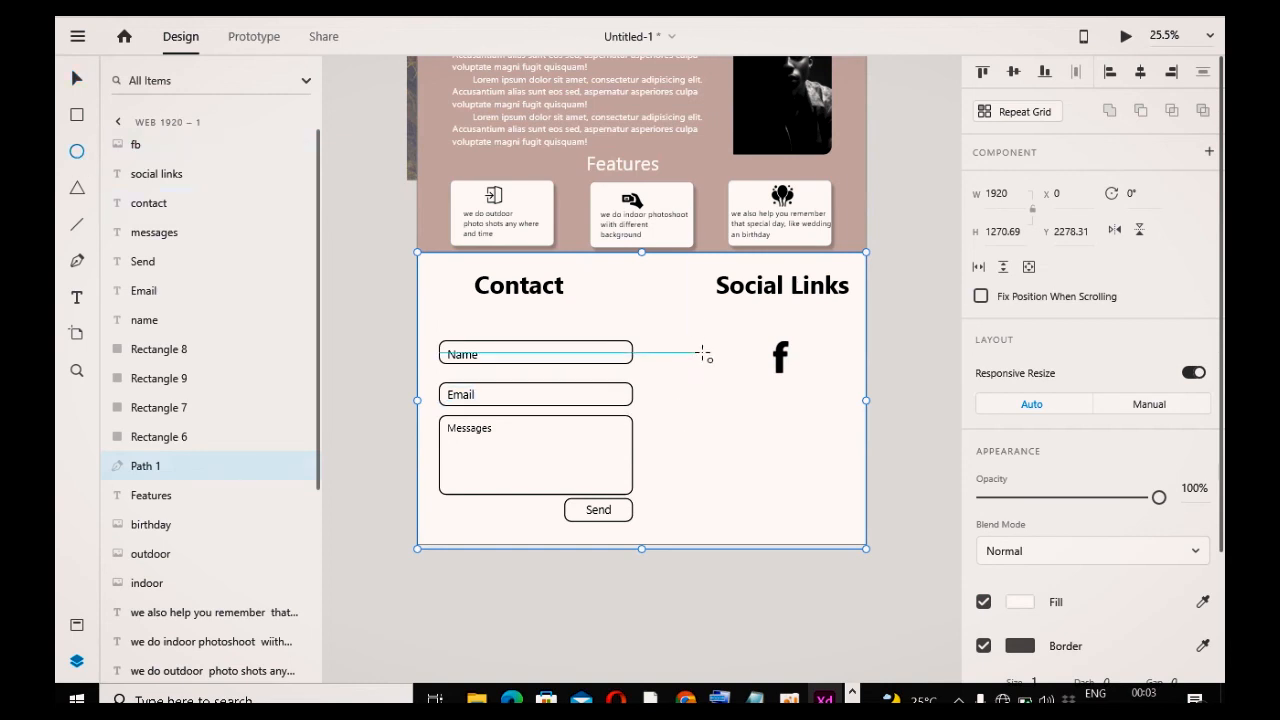
drag(760, 328, 820, 390)
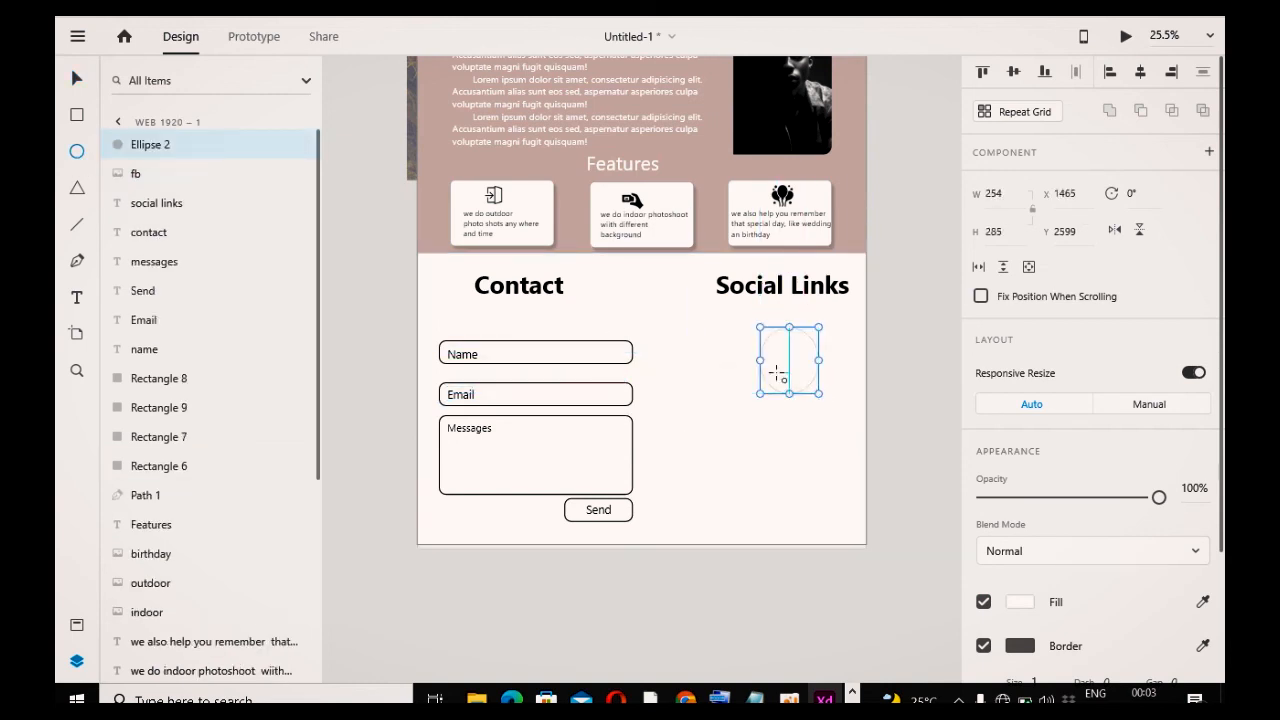
drag(760, 357, 754, 357)
Step: Give the circle a black border of size 8 and remove its fill
scroll(1051, 560, down, 3)
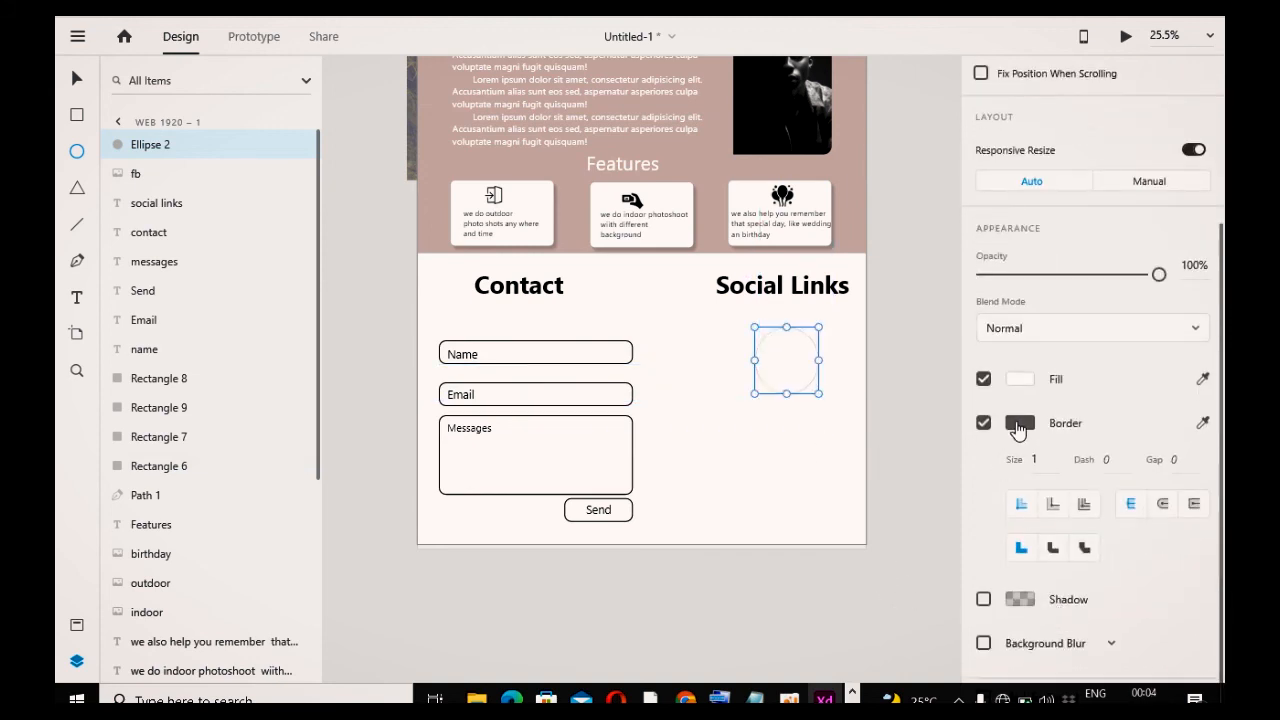
click(1011, 385)
click(1012, 402)
click(1018, 425)
click(747, 460)
click(1033, 449)
click(983, 379)
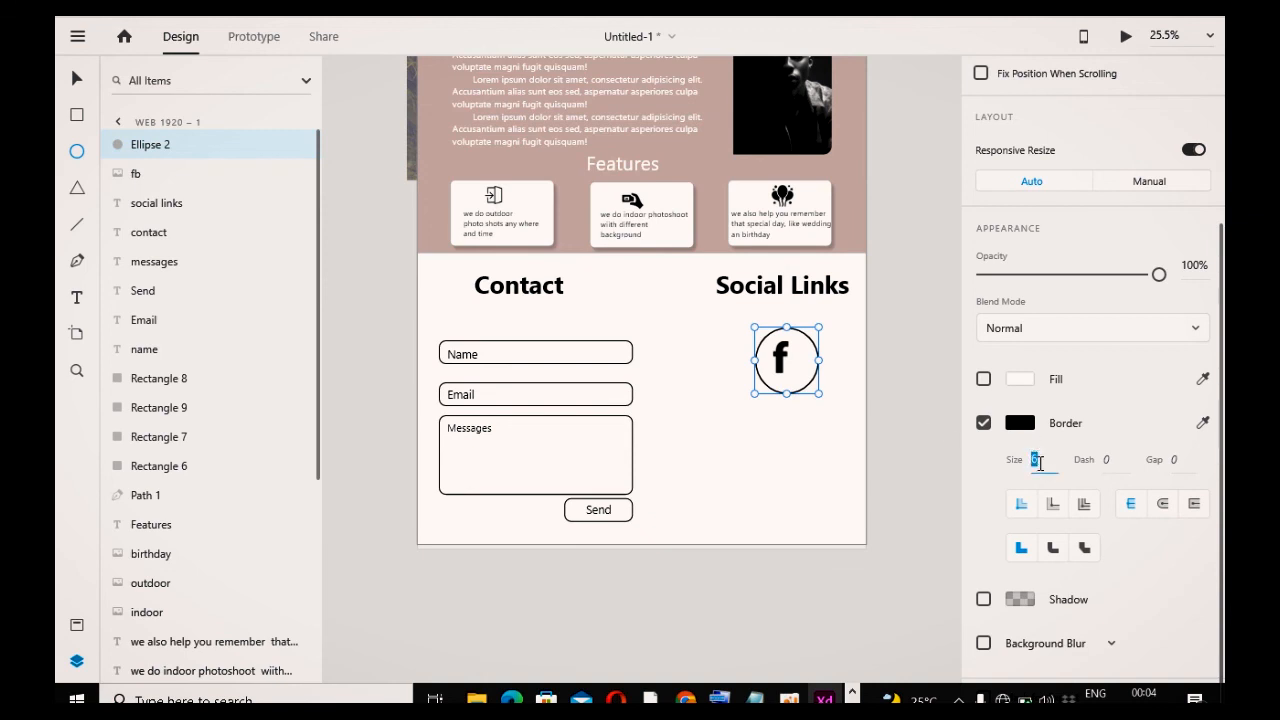
click(1108, 429)
Step: Resize and nudge the circle so it is centered around the fb icon
drag(819, 394, 806, 384)
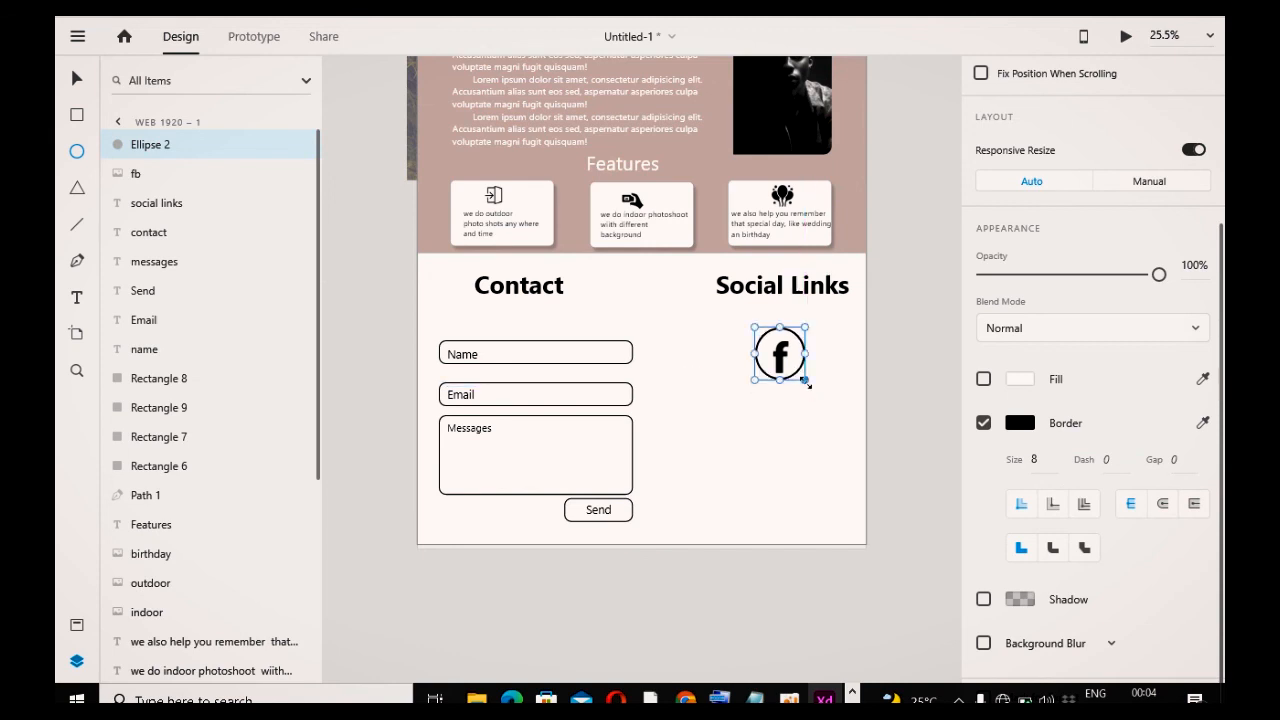
key(Down)
key(Down)
key(Down)
key(Down)
key(Right)
key(Right)
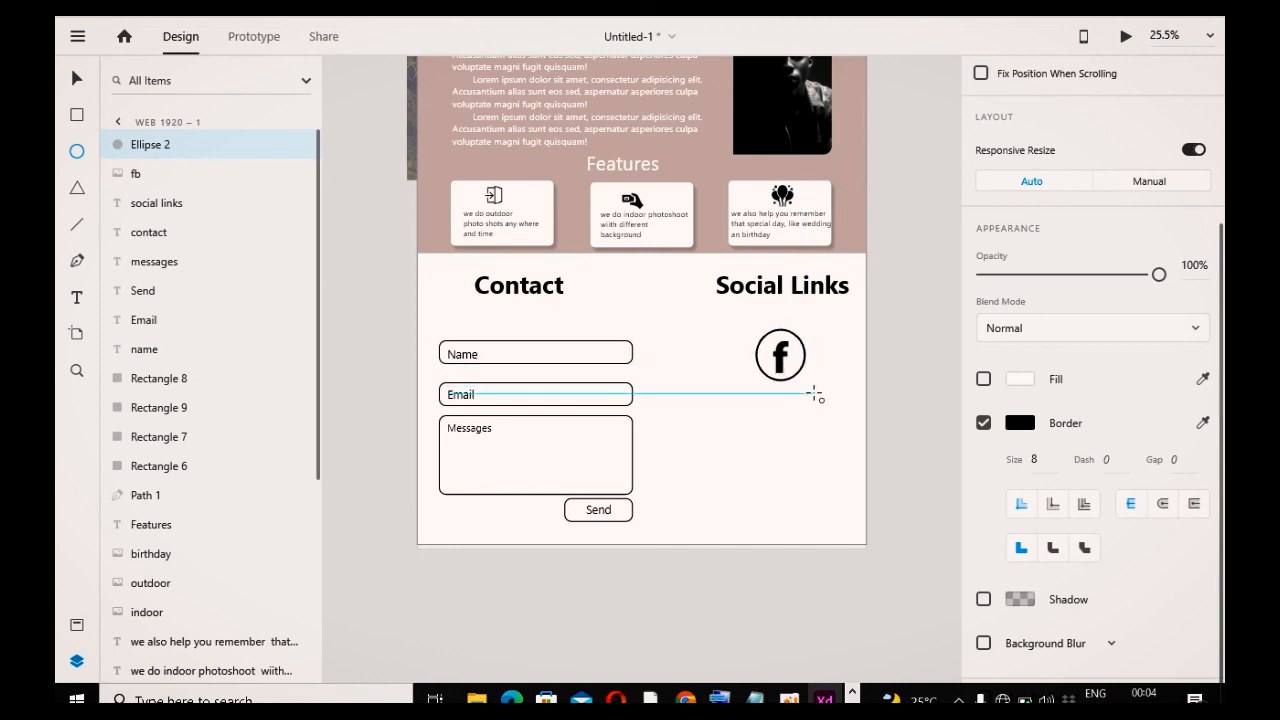
drag(806, 382, 804, 380)
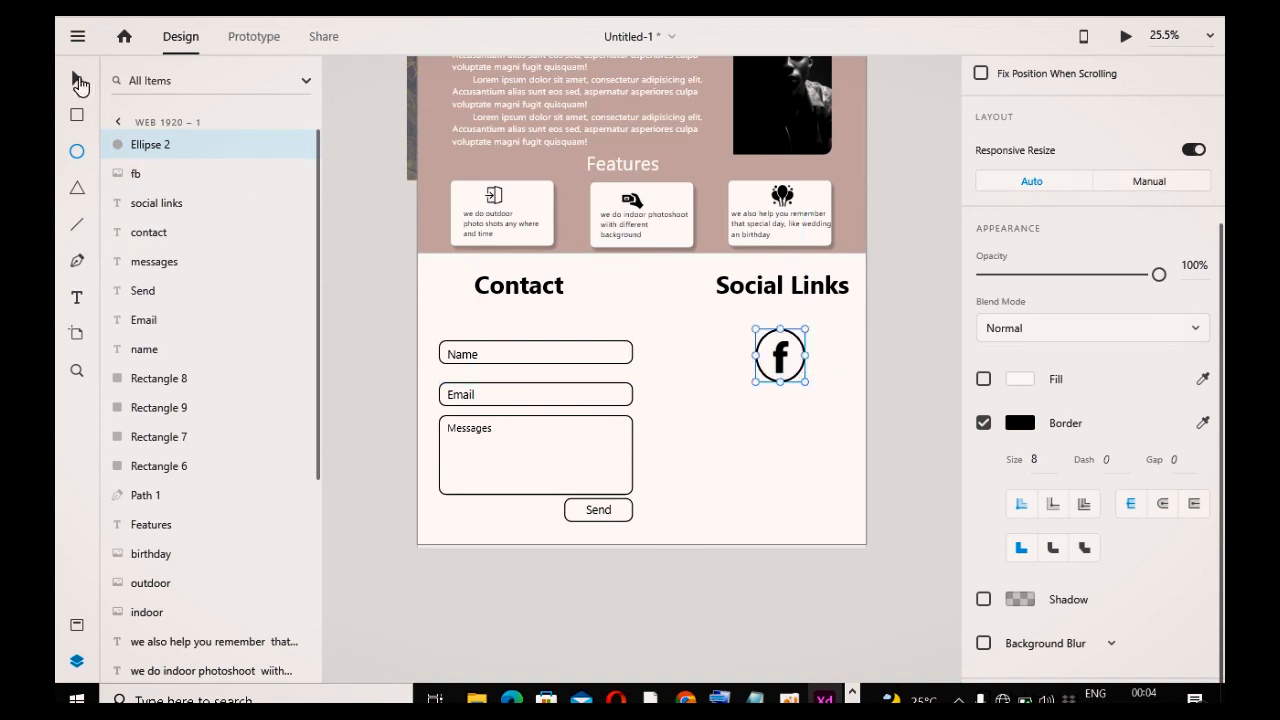
Step: Group the circle with the fb icon and rename the group facebook
shift+click(781, 358)
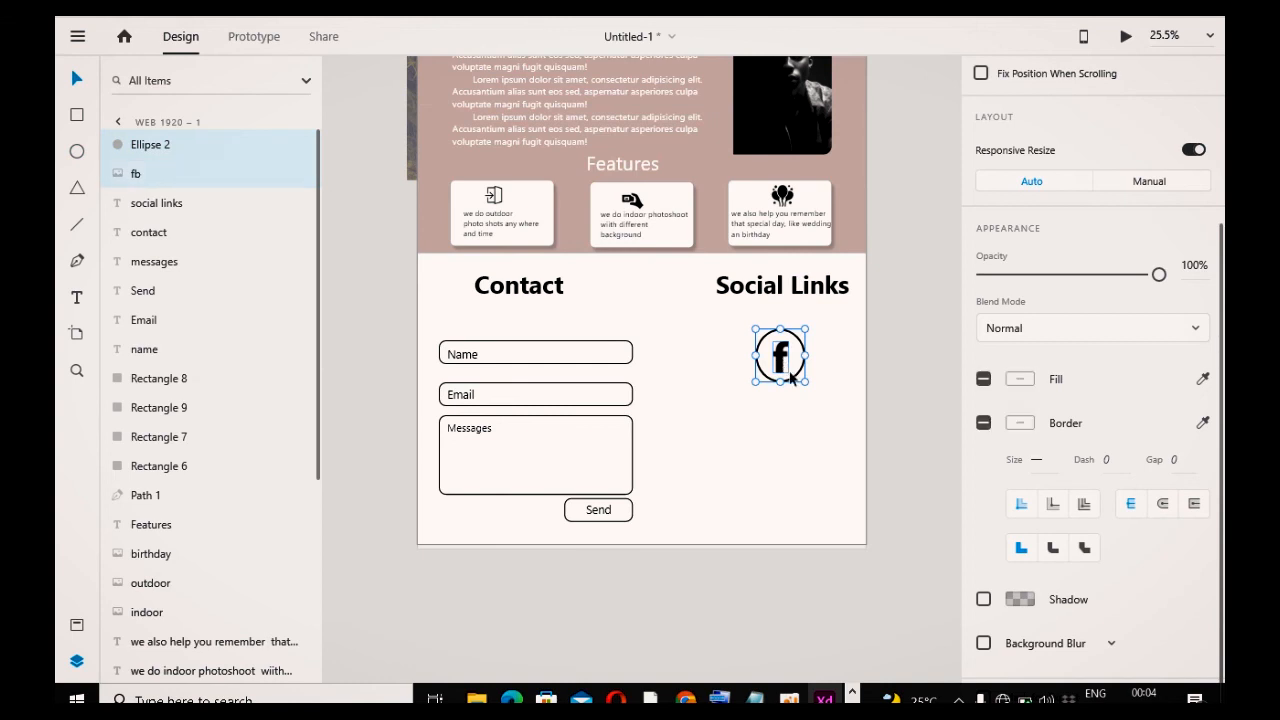
key(ctrl+g)
double_click(150, 145)
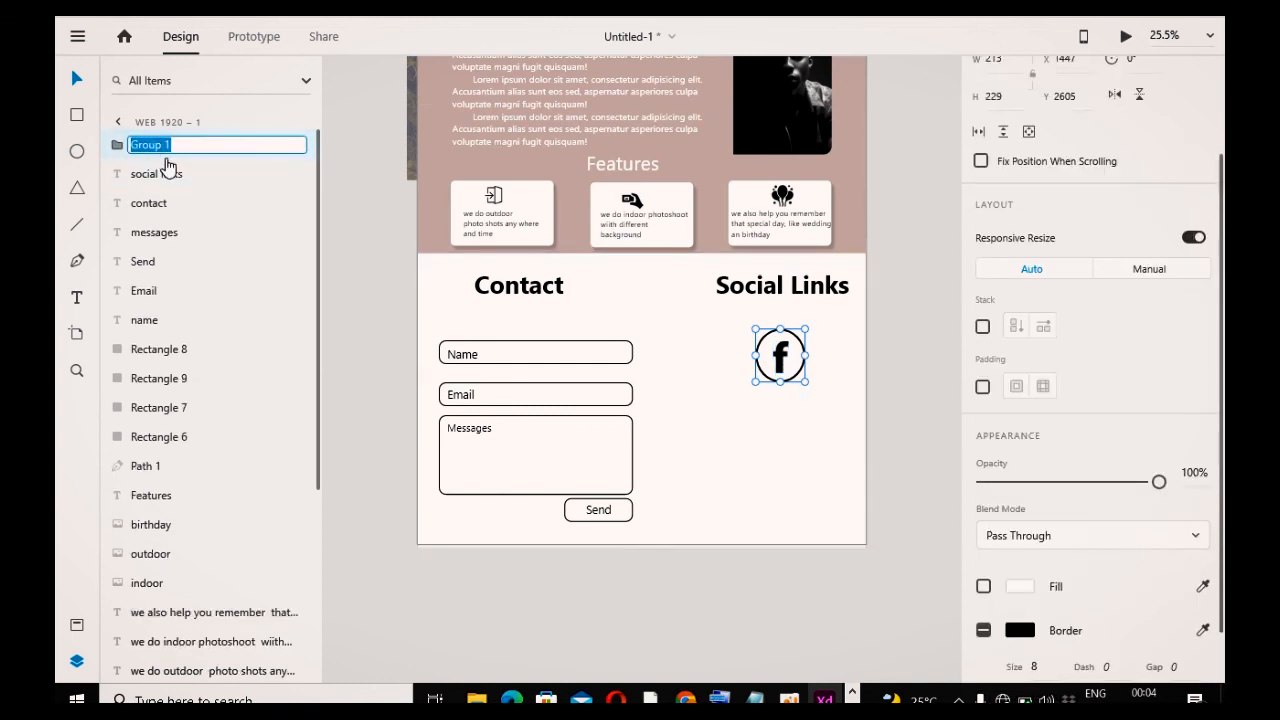
text(facebook)
click(571, 568)
click(785, 375)
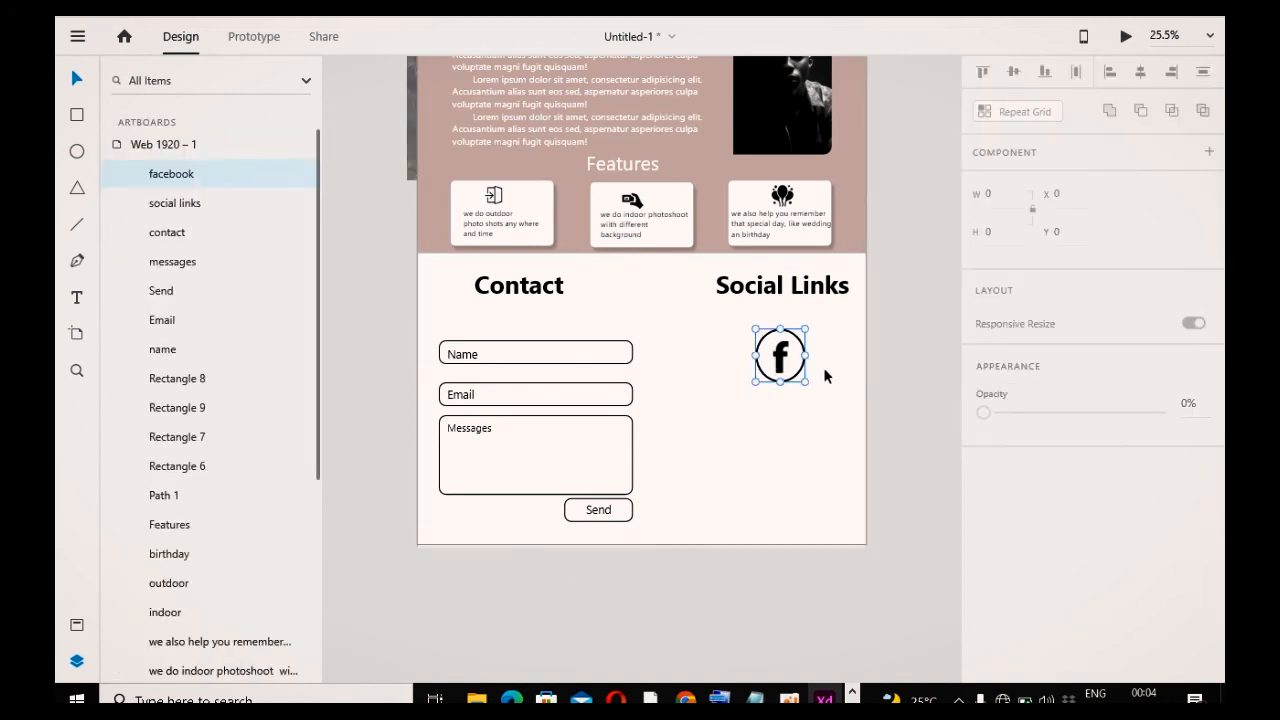
Step: Switch the facebook group's responsive resize to Manual and adjust its pinning constraints
drag(806, 382, 800, 369)
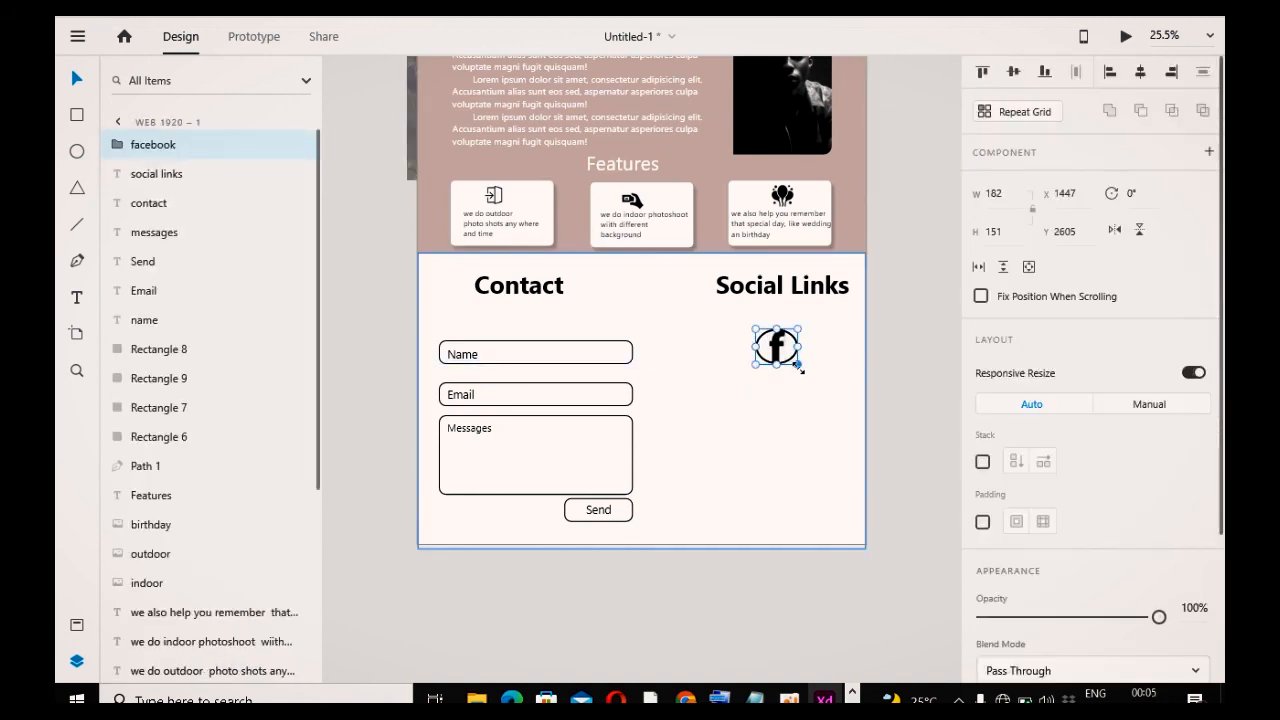
key(ctrl+z)
click(1151, 406)
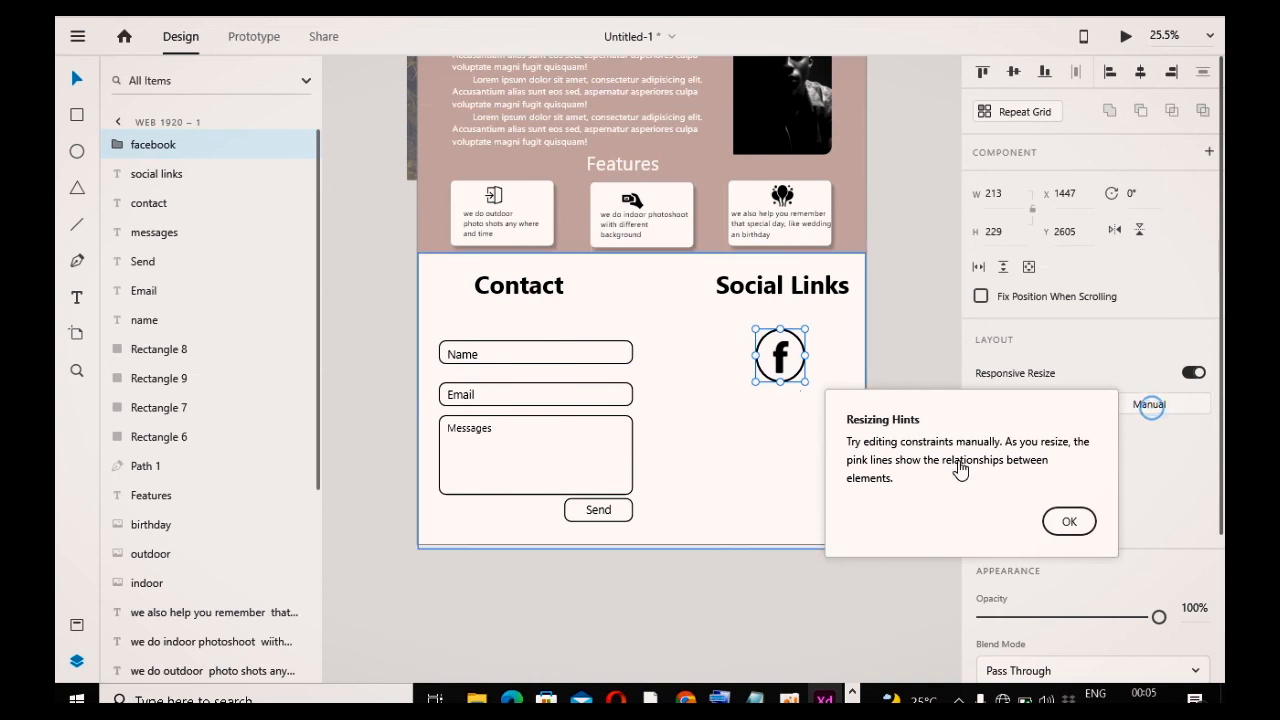
click(1070, 521)
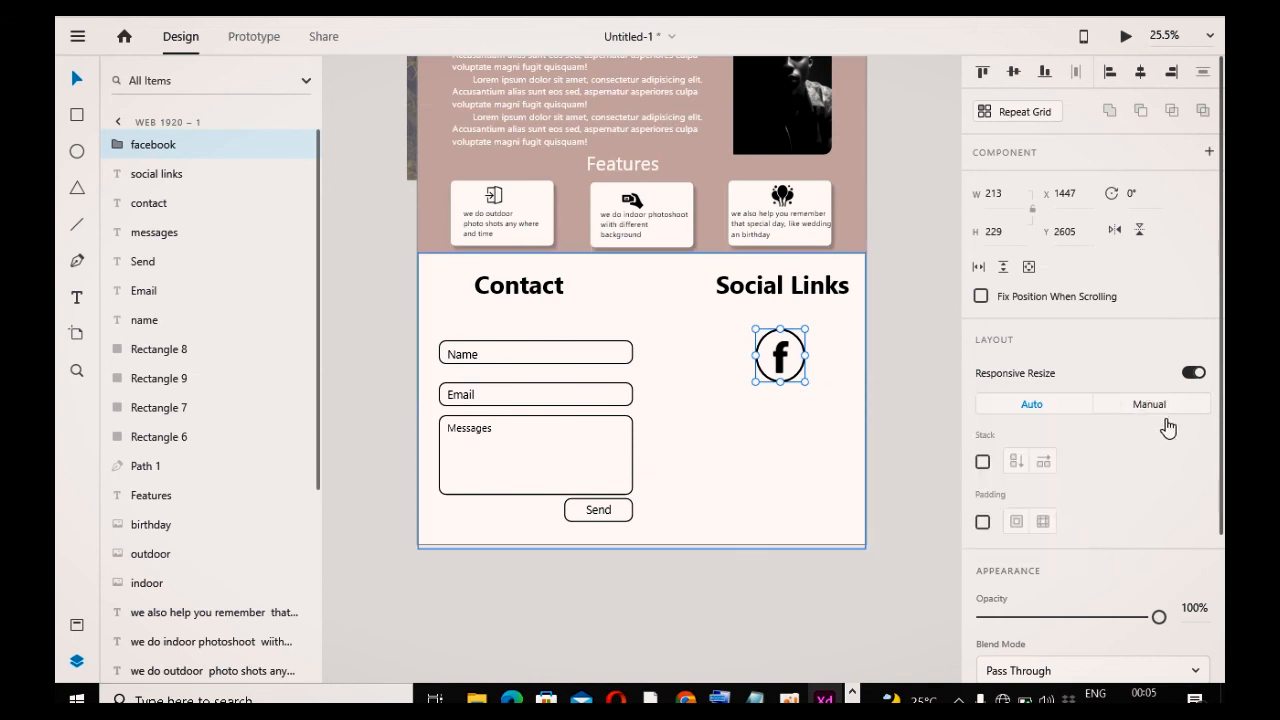
click(1180, 410)
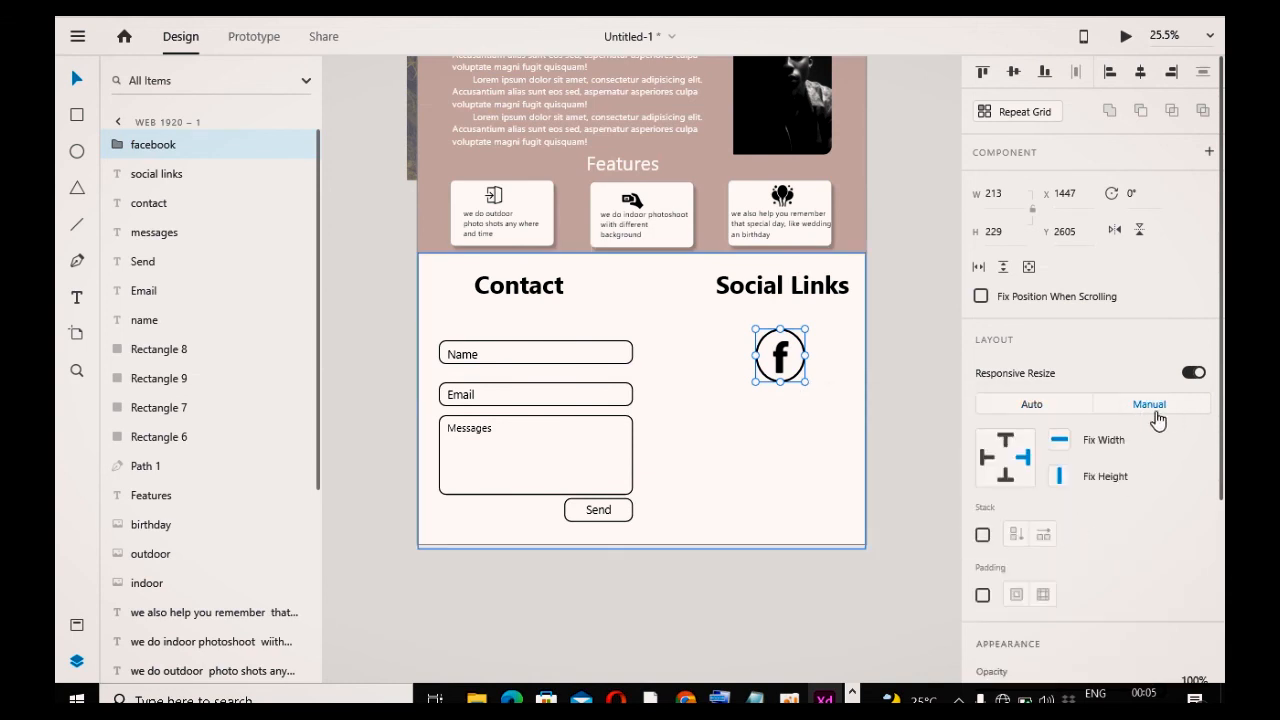
click(1006, 478)
click(1024, 460)
click(1005, 439)
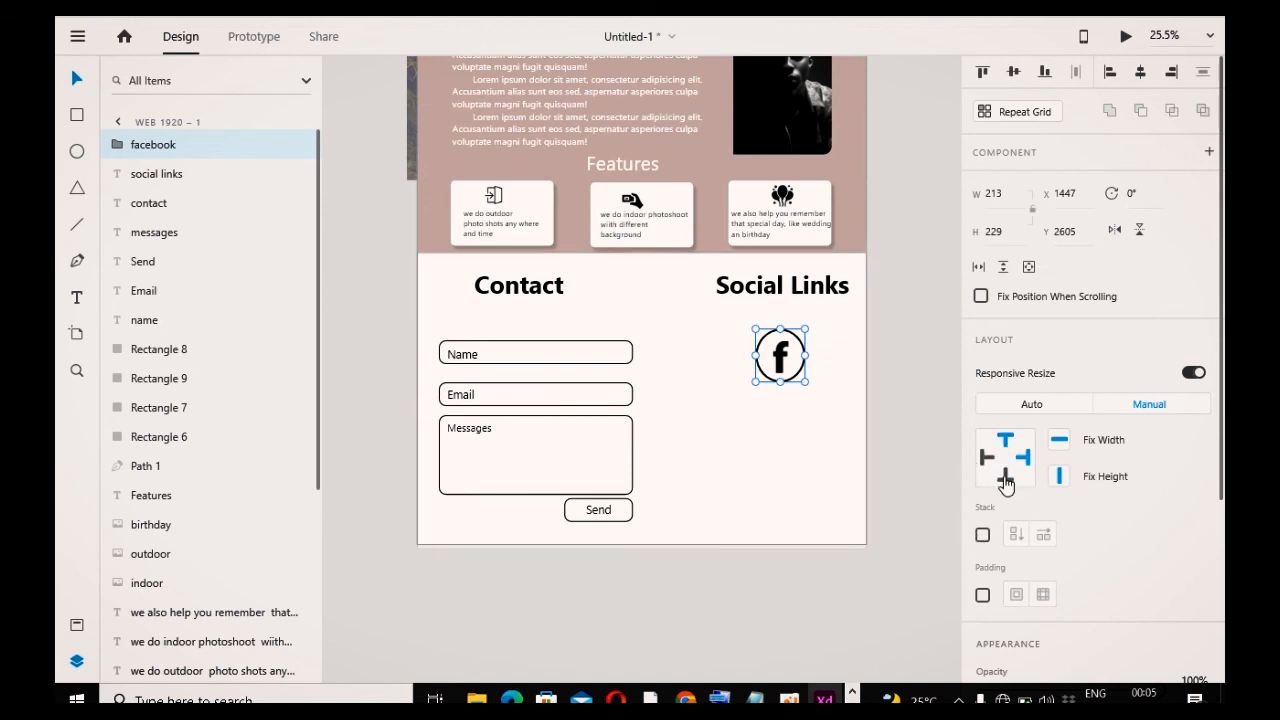
Step: Scale the facebook group down to about 162 × 174
click(928, 517)
click(798, 372)
drag(806, 384, 786, 364)
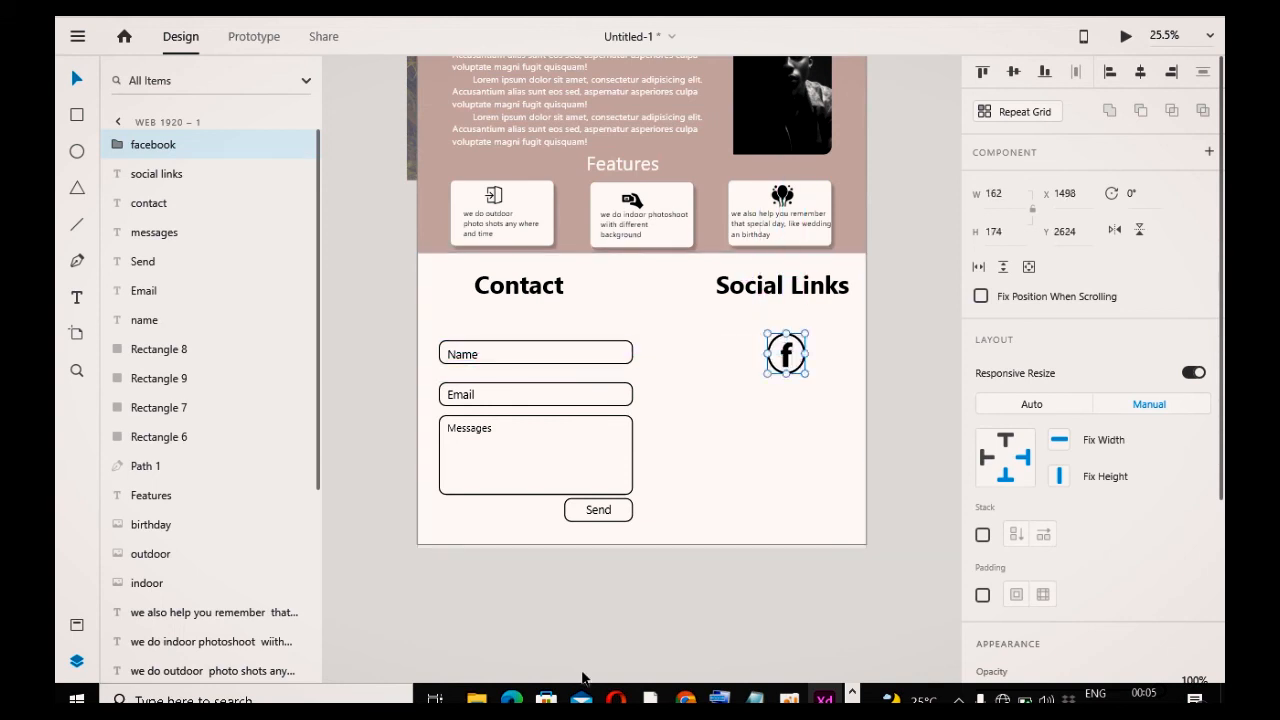
Step: Import the ig icon image from the image folder into the design
click(476, 697)
drag(680, 224, 791, 605)
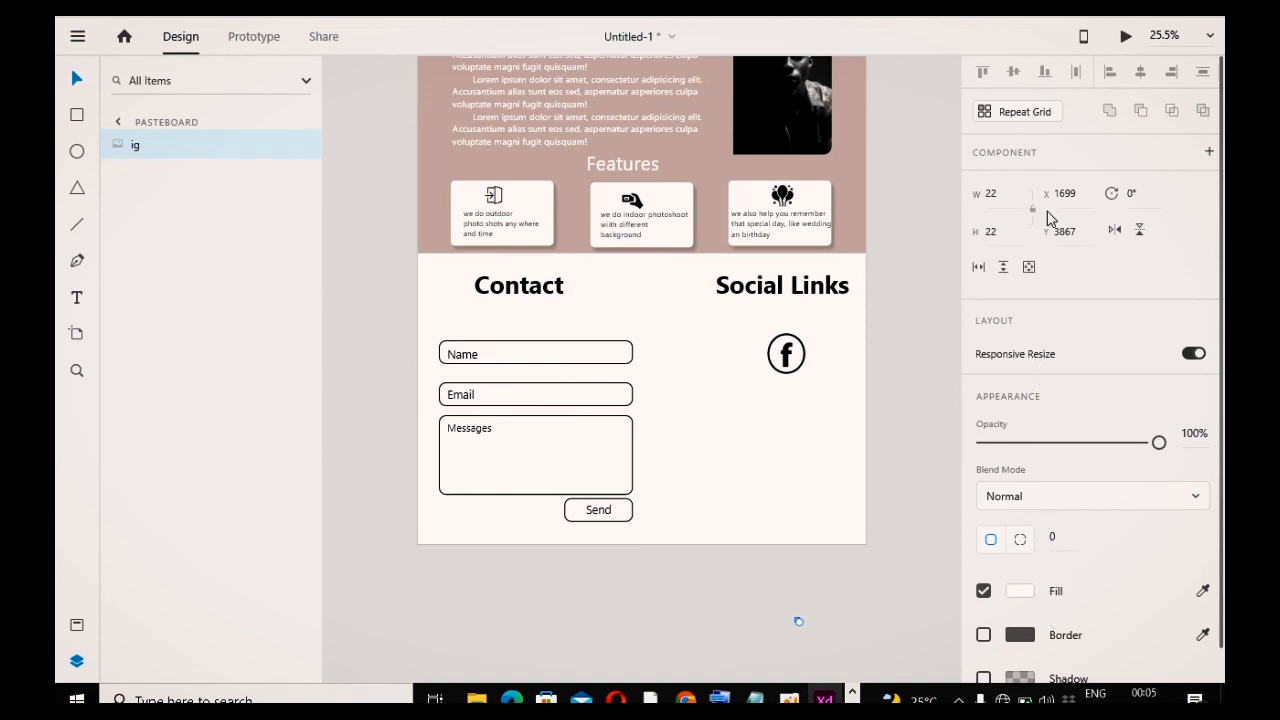
Step: Move the ig icon into place below the facebook icon in the Social Links section
click(988, 193)
drag(810, 610, 793, 421)
click(891, 611)
click(820, 613)
click(902, 447)
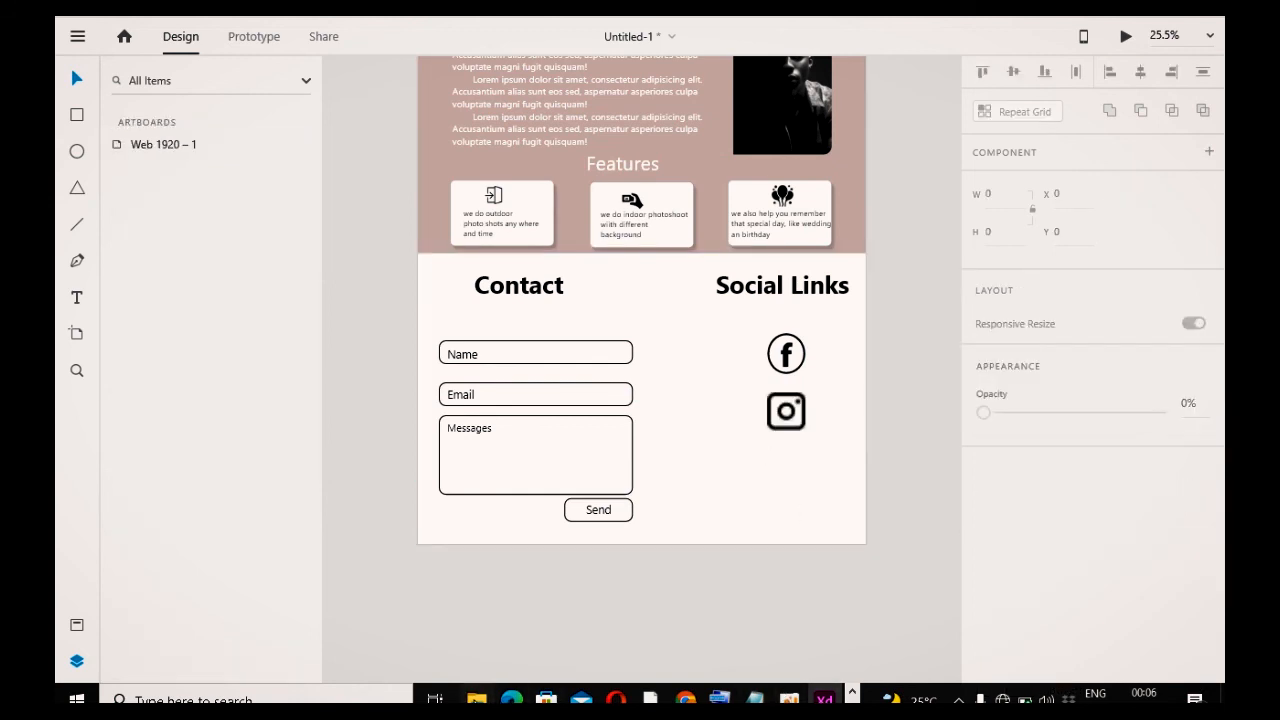
Step: Import the tw icon image from the image folder and place it below the ig icon
click(477, 699)
drag(968, 232, 786, 452)
click(823, 551)
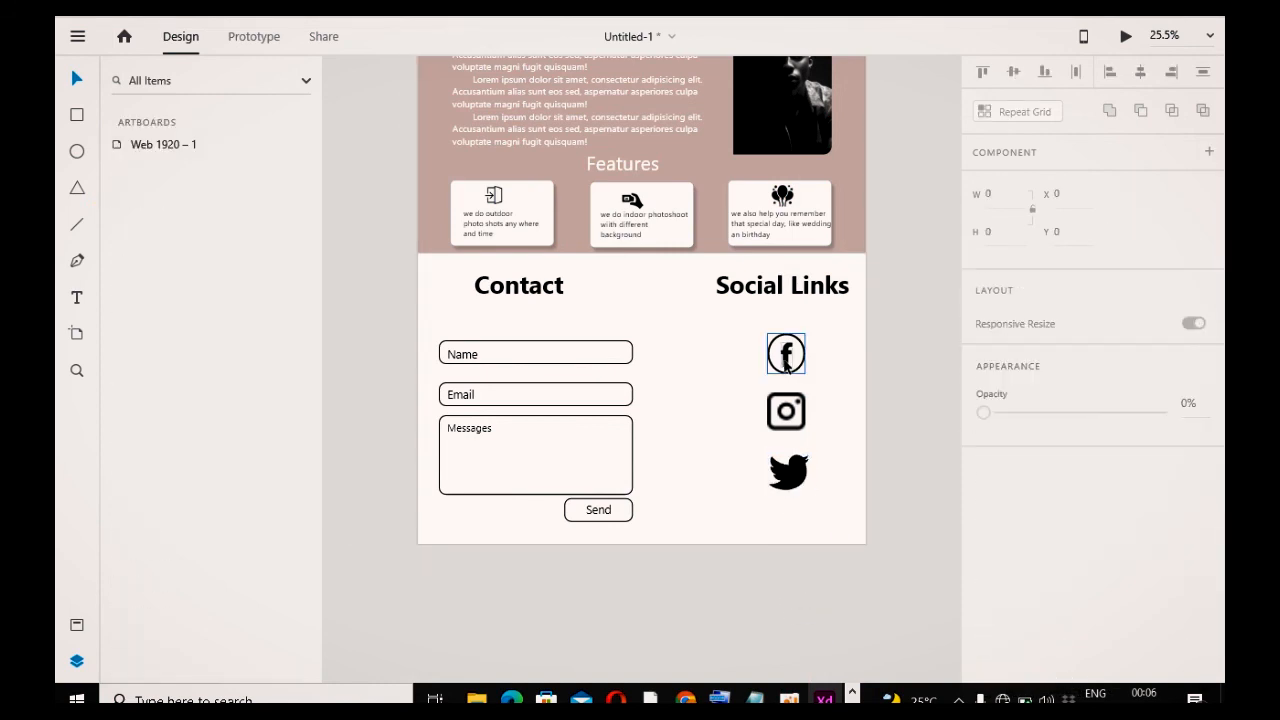
click(797, 371)
click(786, 361)
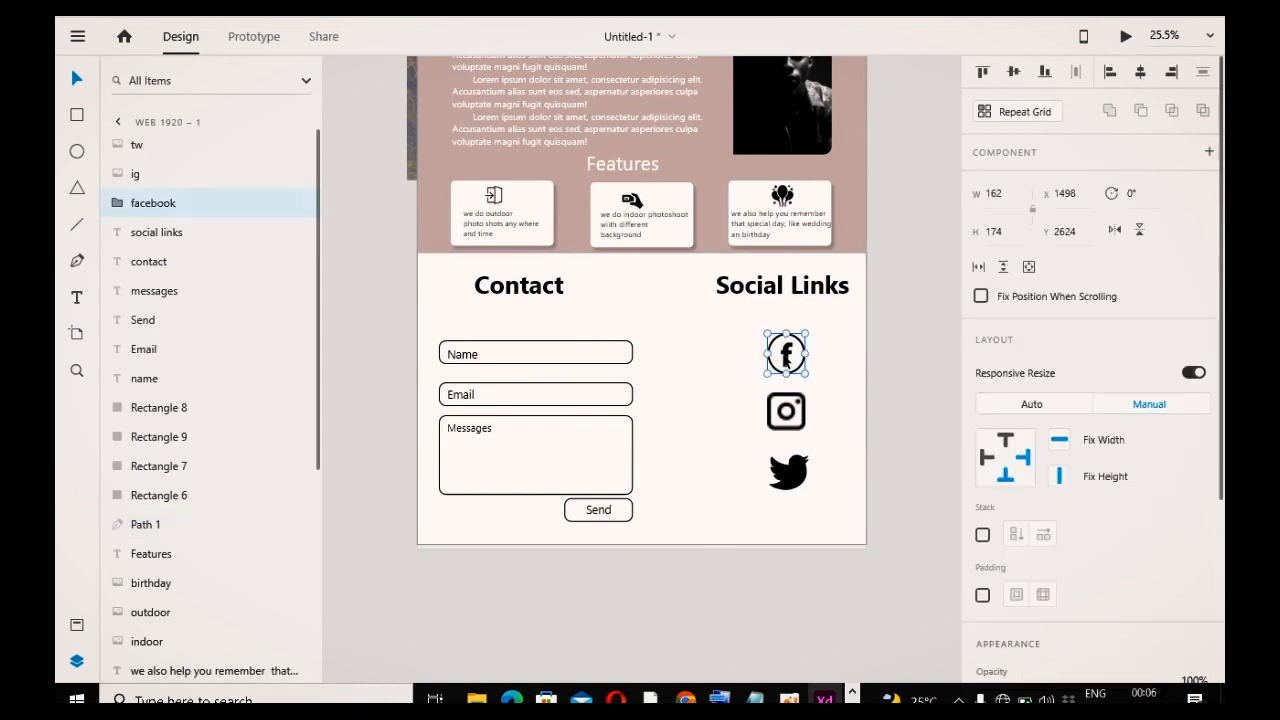
drag(797, 367, 810, 456)
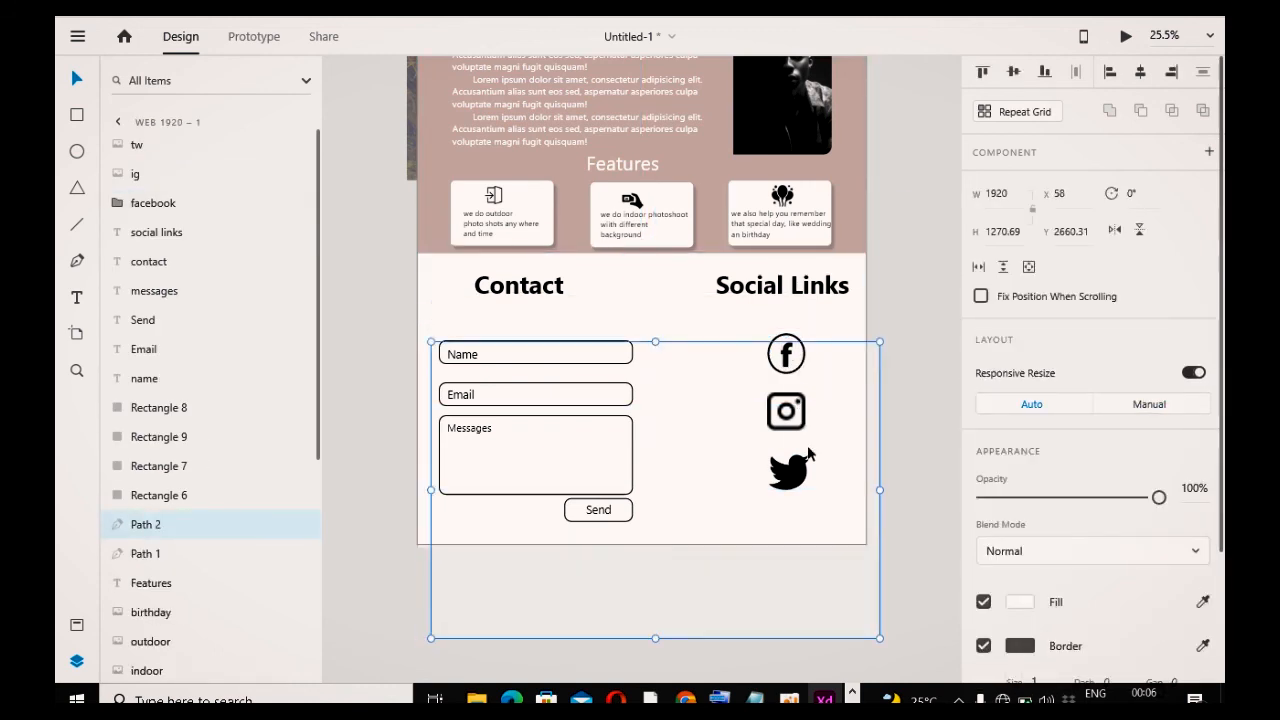
key(ctrl+z)
Step: Try to duplicate the facebook group's circle onto the twitter icon and pull it out of the group
click(898, 444)
click(794, 371)
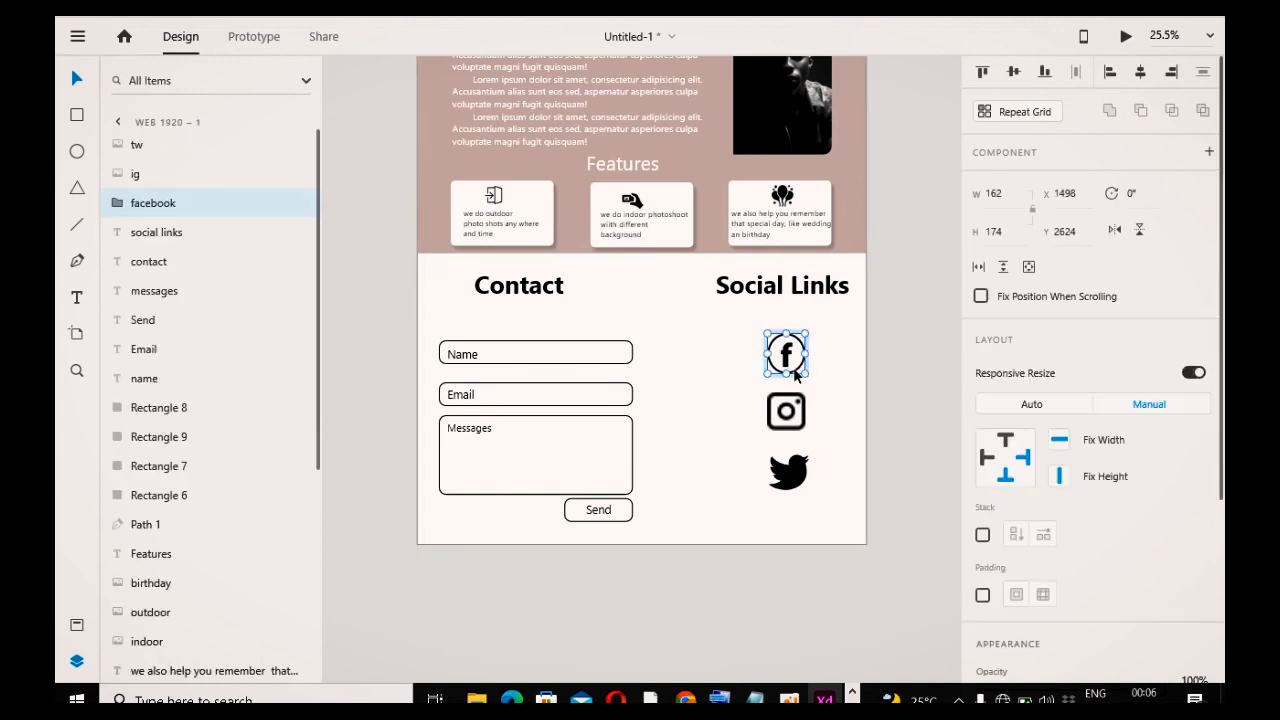
double_click(794, 371)
drag(806, 367, 805, 490)
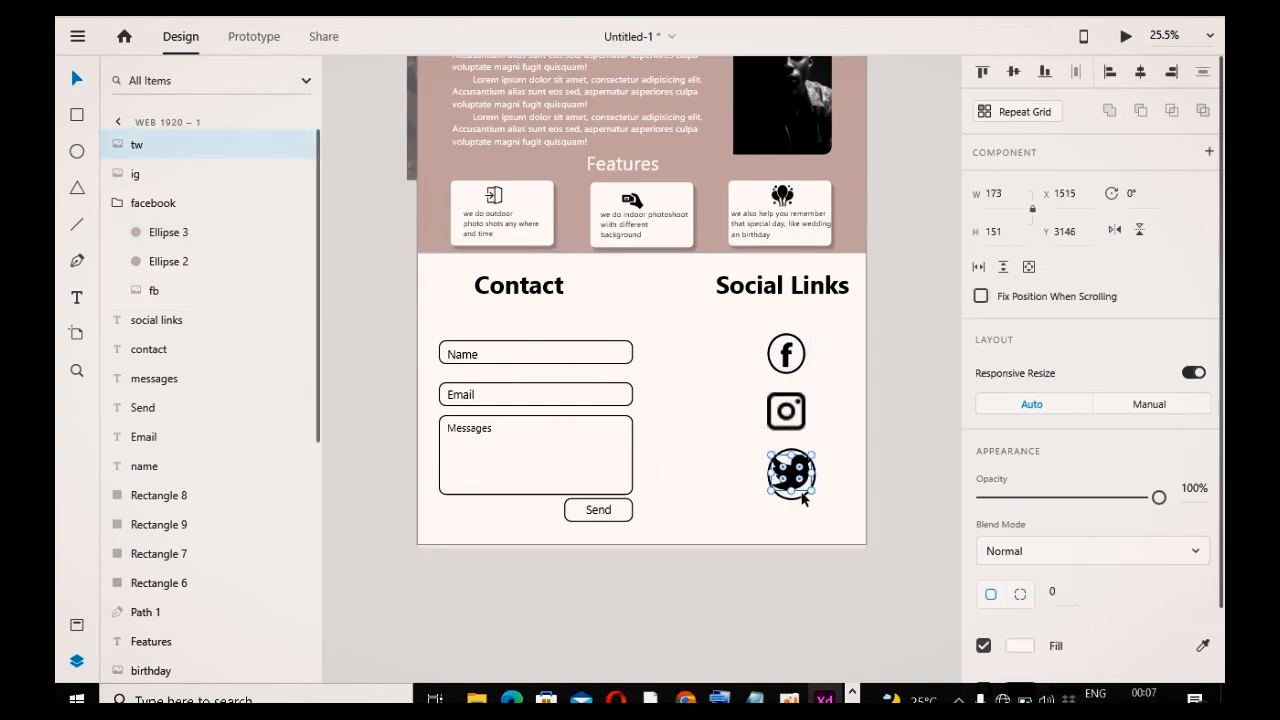
click(800, 501)
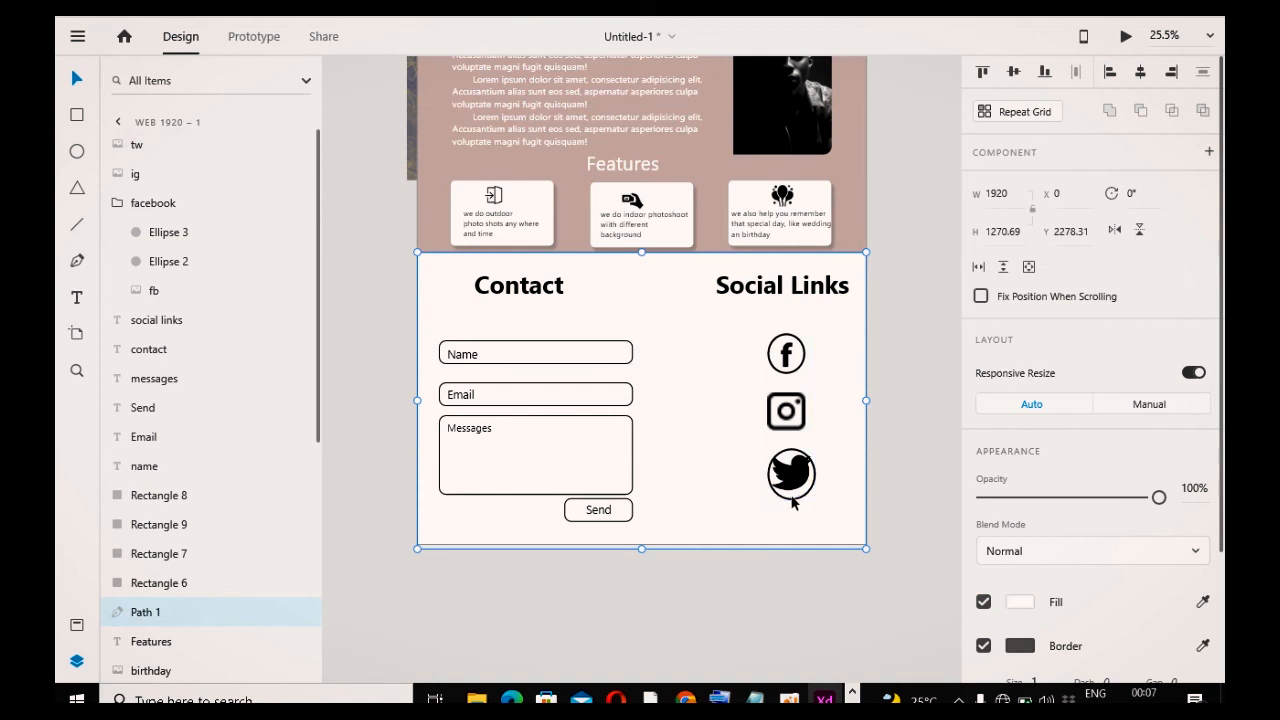
click(792, 492)
click(898, 488)
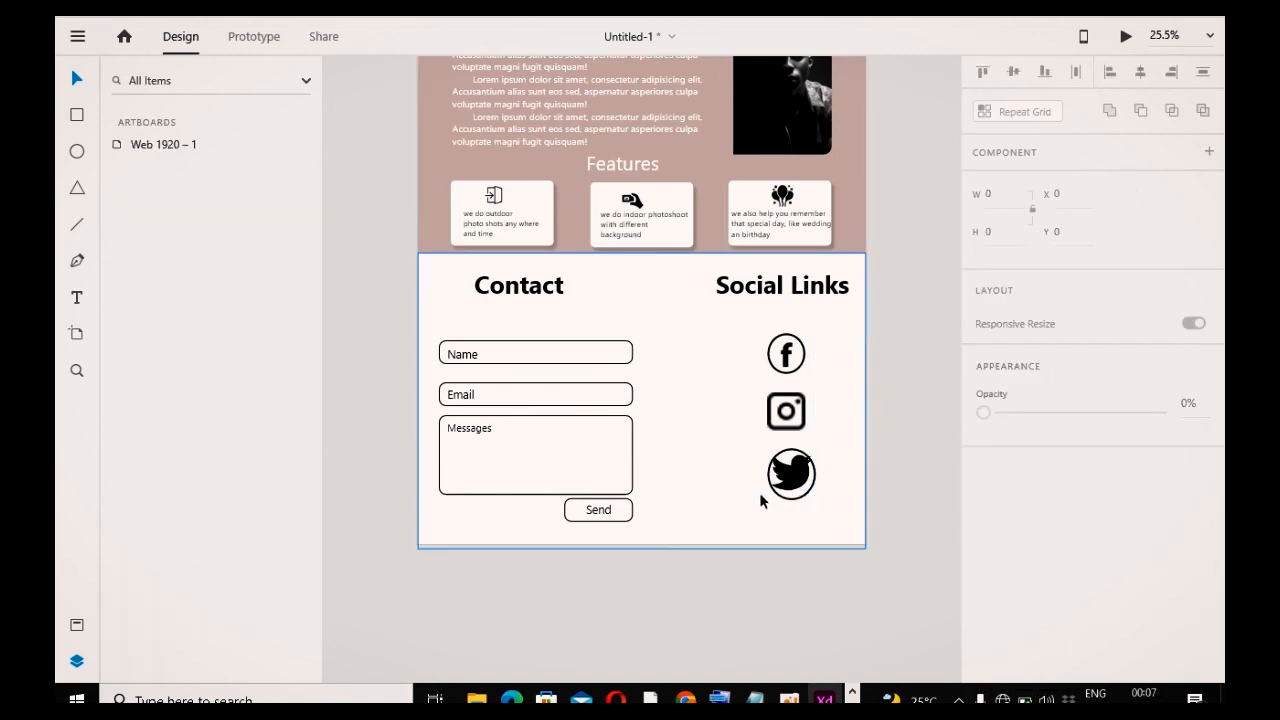
click(783, 495)
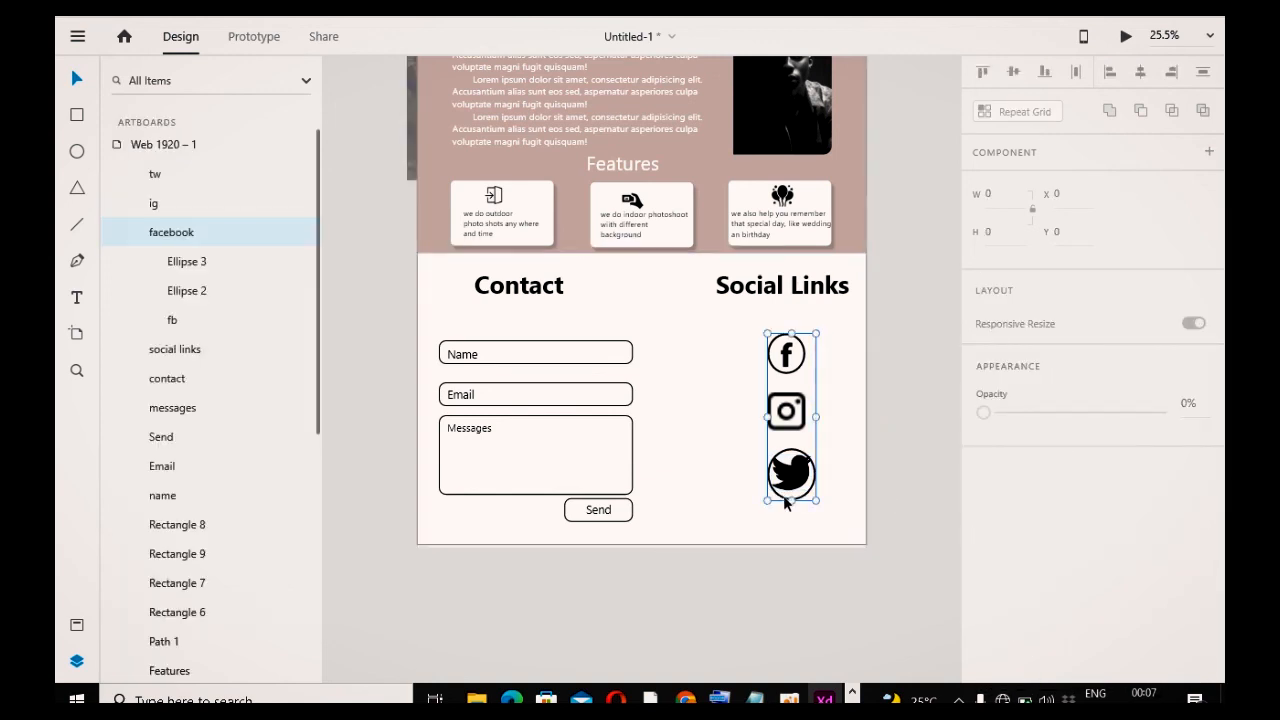
drag(784, 494, 829, 521)
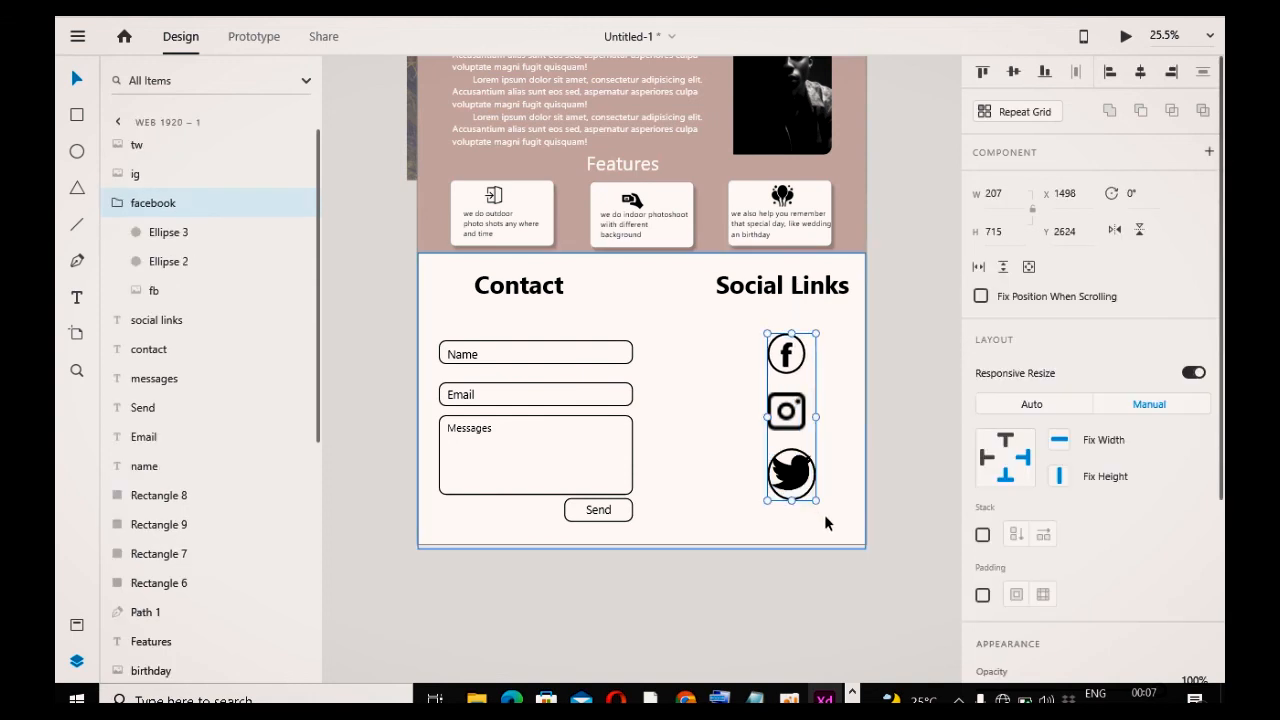
click(822, 480)
click(818, 477)
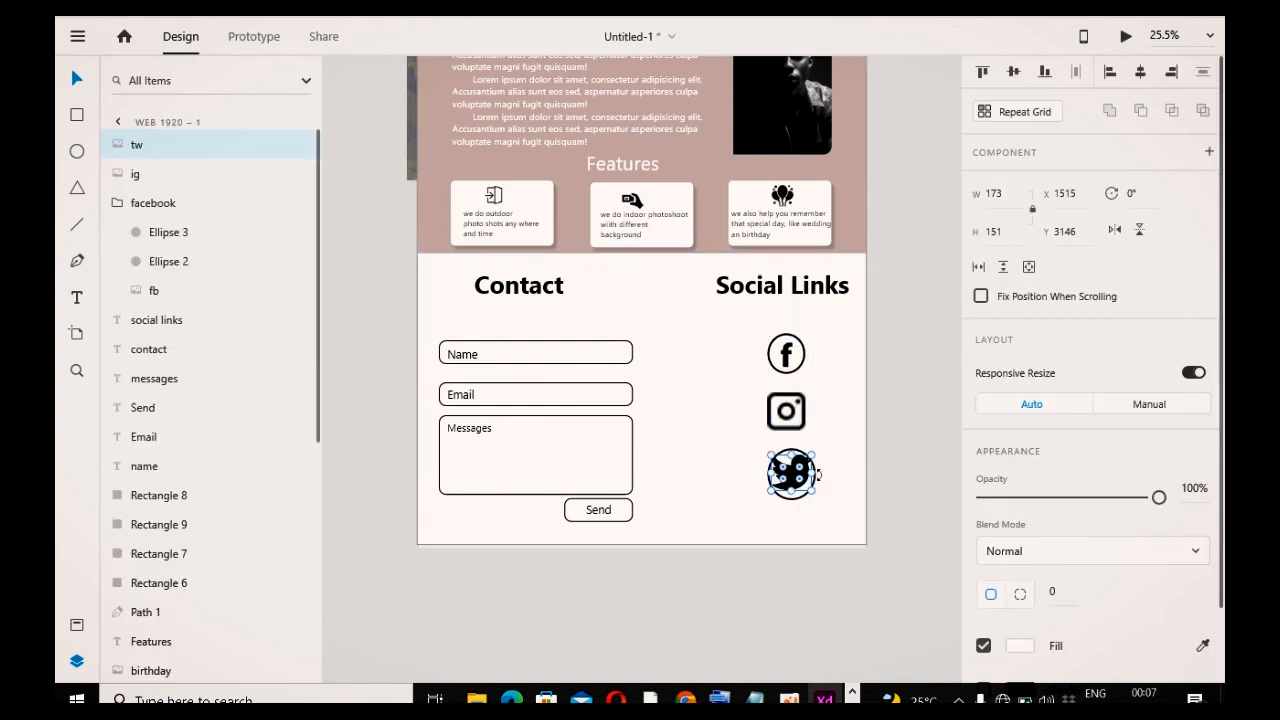
key(Delete)
click(803, 366)
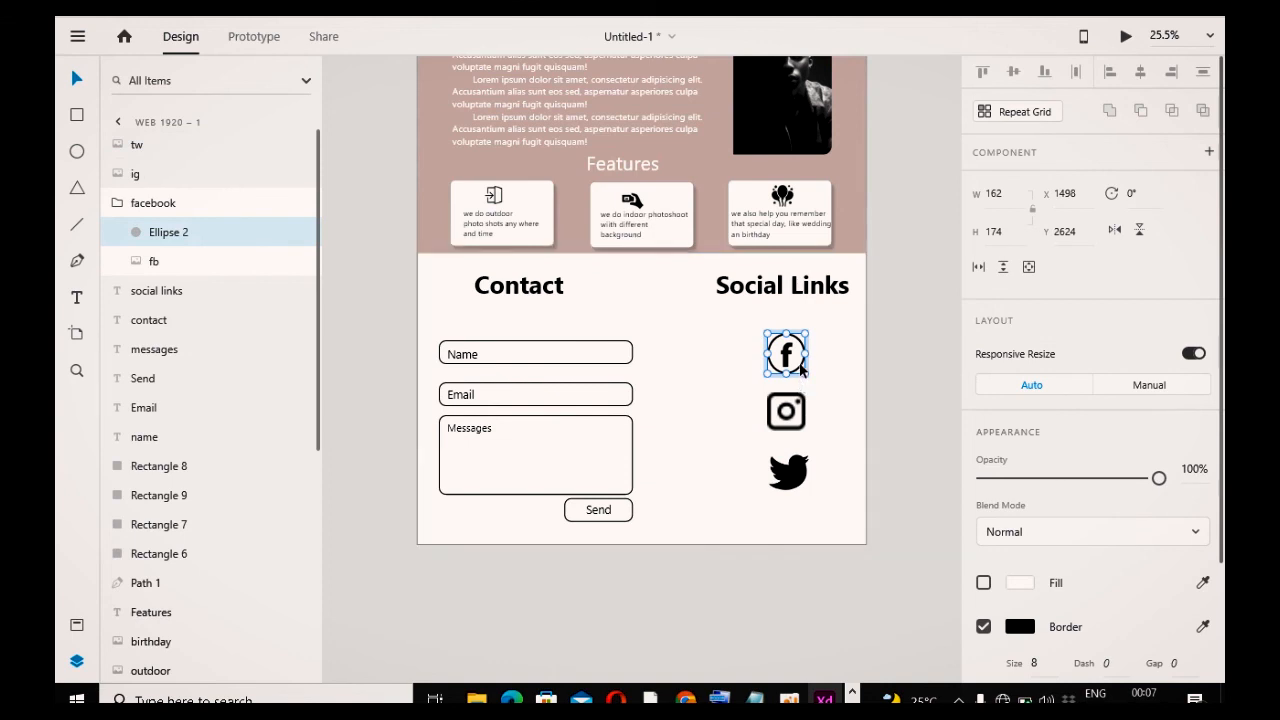
drag(224, 246, 217, 172)
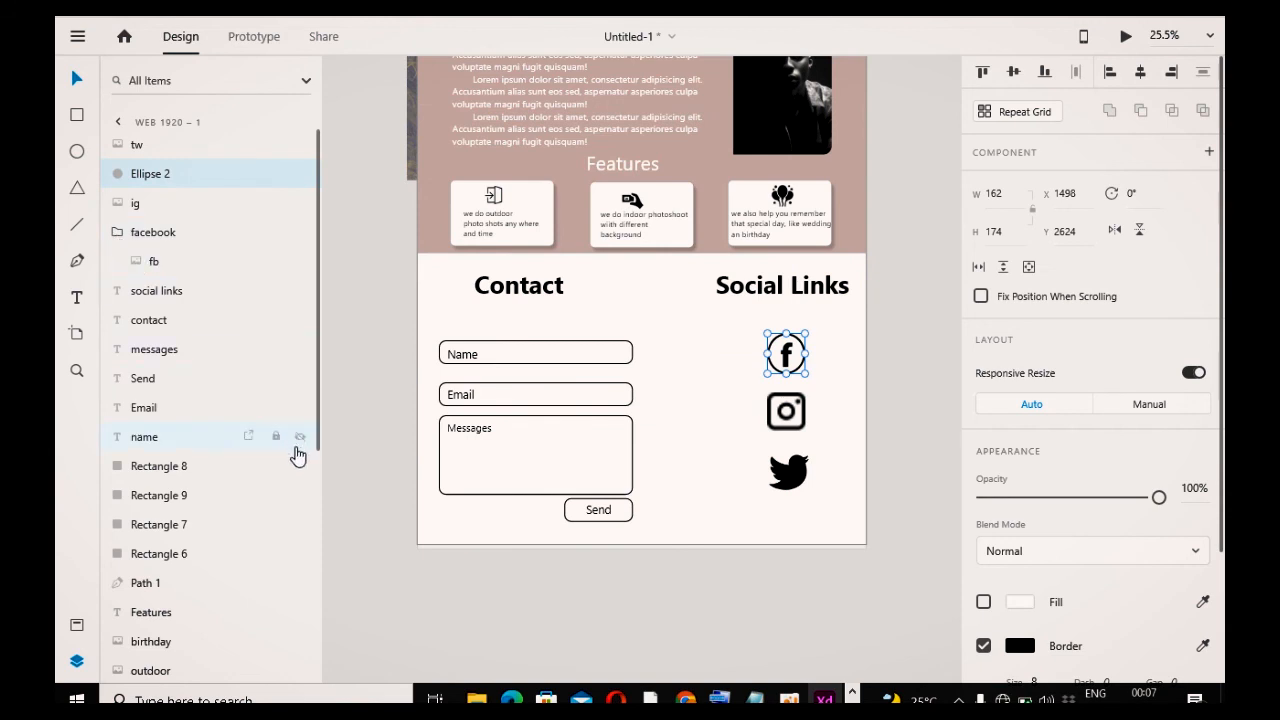
key(ctrl+z)
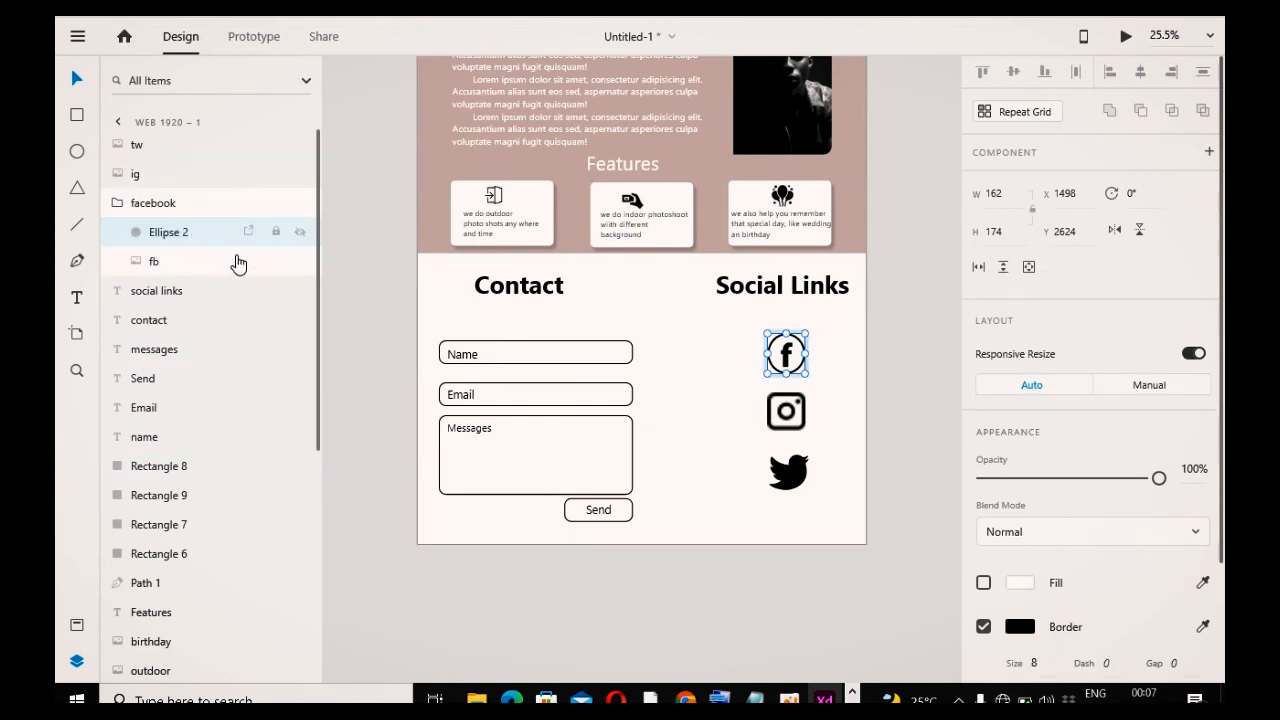
Step: Duplicate the facebook circle down onto the twitter icon and move the copy out of the facebook group
click(773, 371)
drag(773, 371, 776, 490)
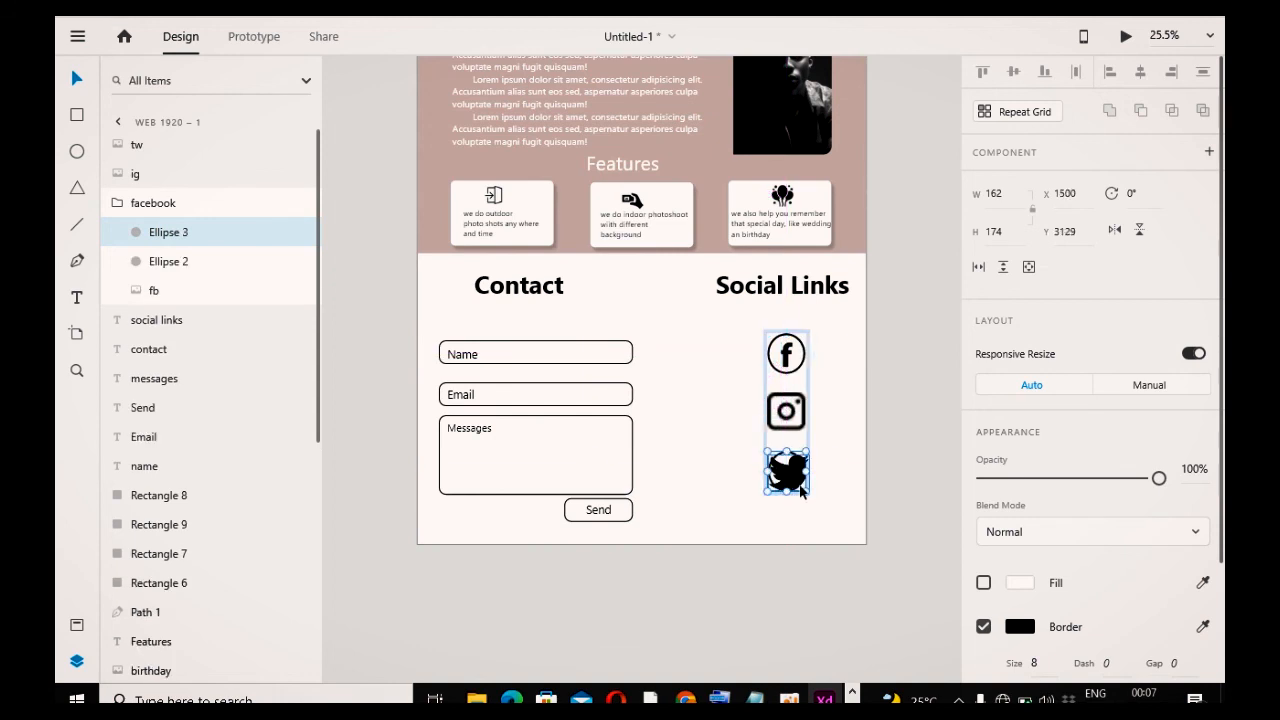
drag(223, 240, 211, 162)
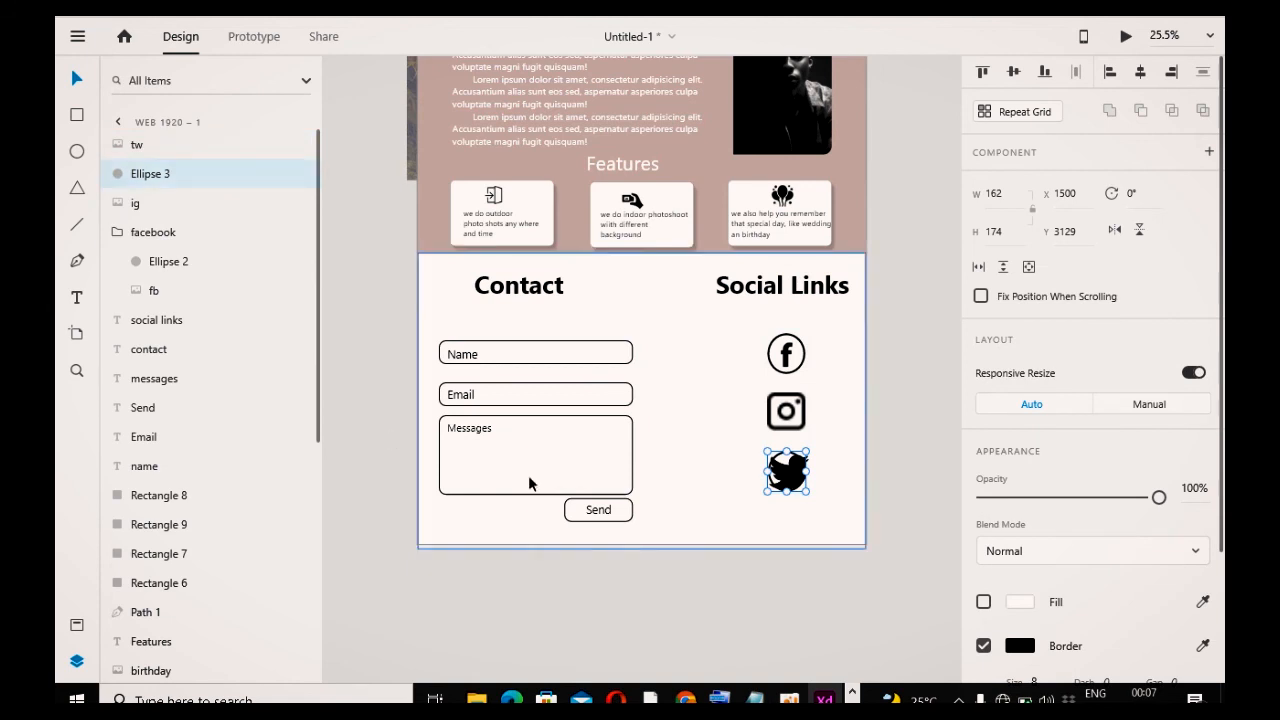
Step: Resize the copied circle around the twitter icon to about 216 × 233, leaving it without fill
drag(809, 492, 824, 508)
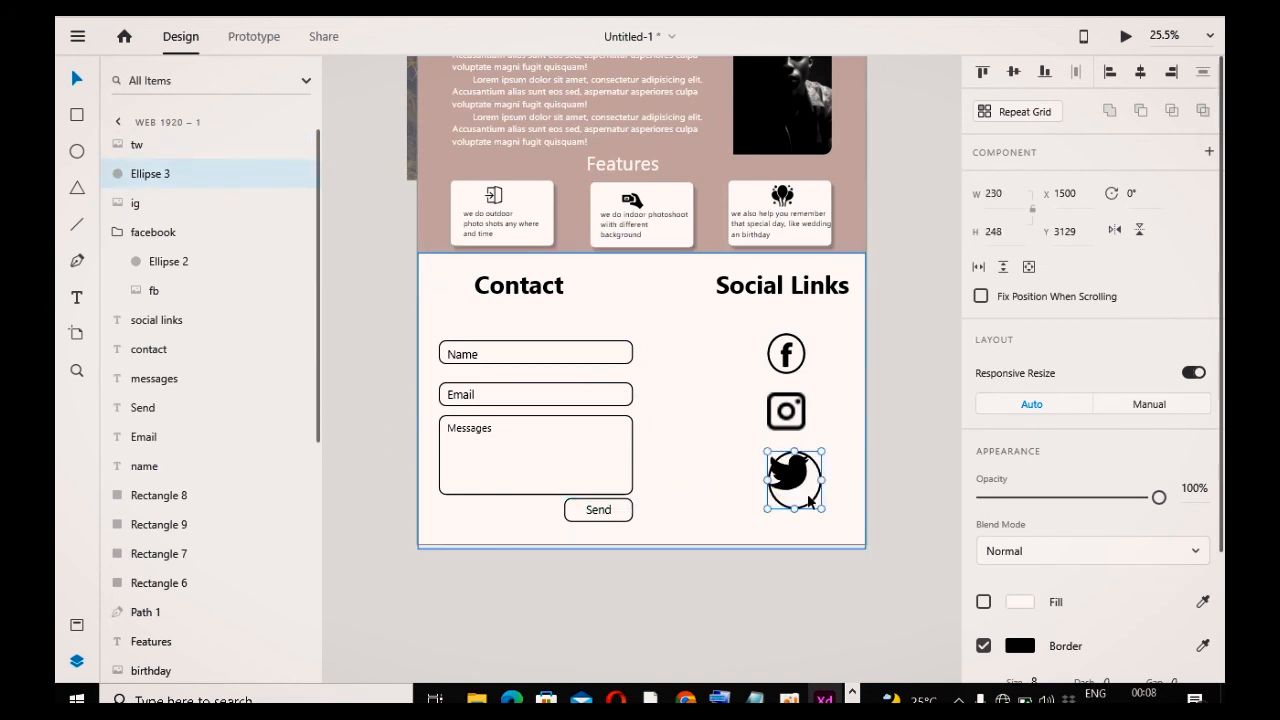
click(811, 513)
click(815, 552)
click(805, 504)
click(798, 491)
click(822, 562)
click(800, 514)
click(799, 512)
click(983, 602)
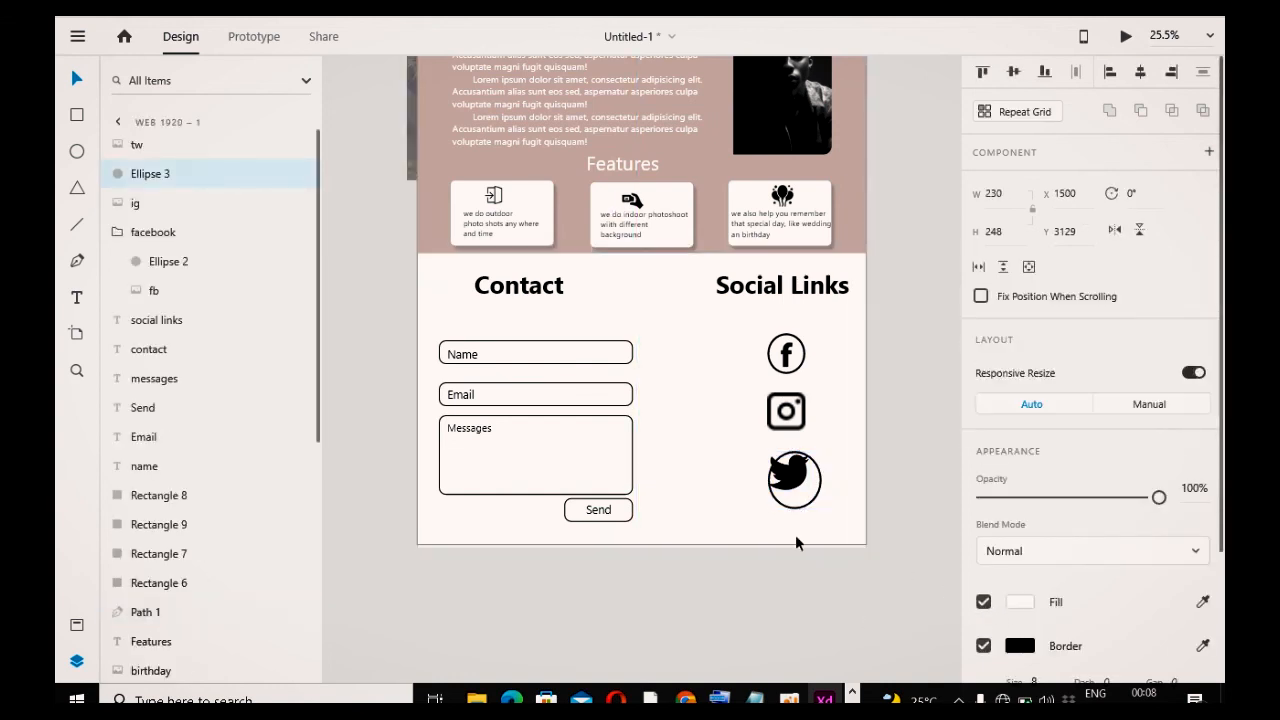
mouse_move(800, 508)
mouse_down()
mouse_move(791, 492)
mouse_move(806, 498)
mouse_up()
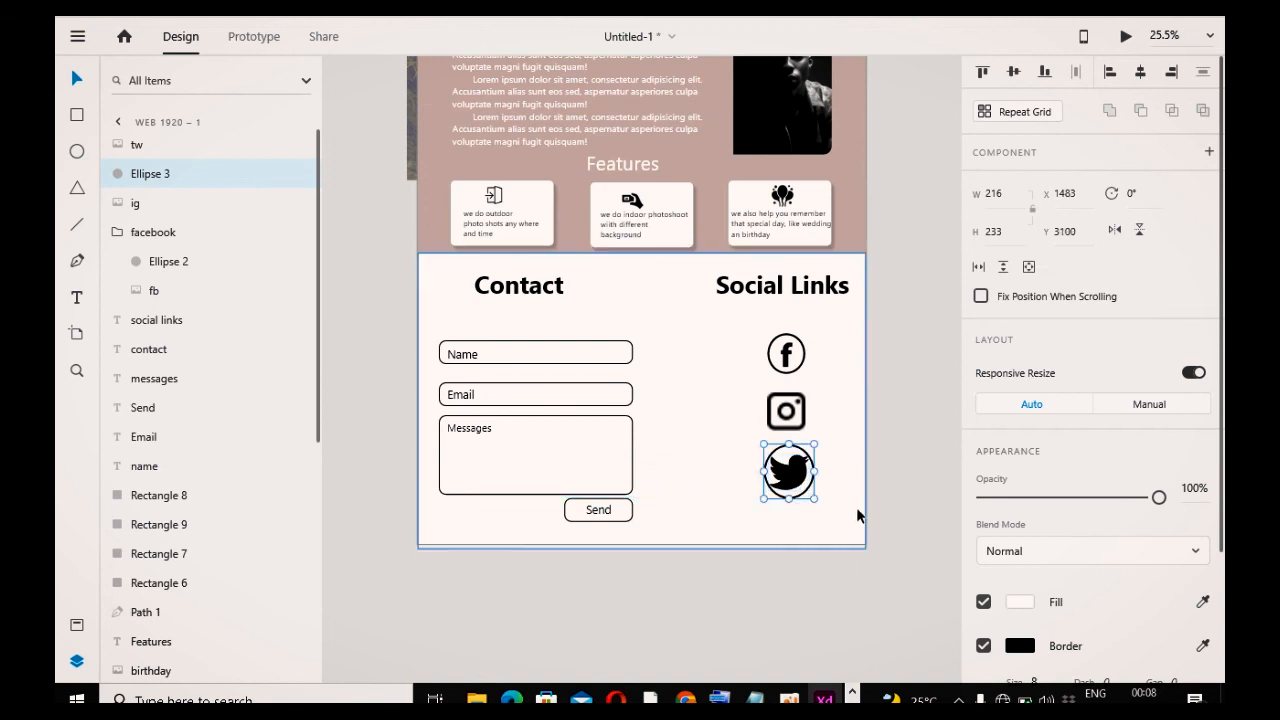
click(856, 507)
click(790, 495)
click(1017, 607)
click(984, 604)
click(983, 602)
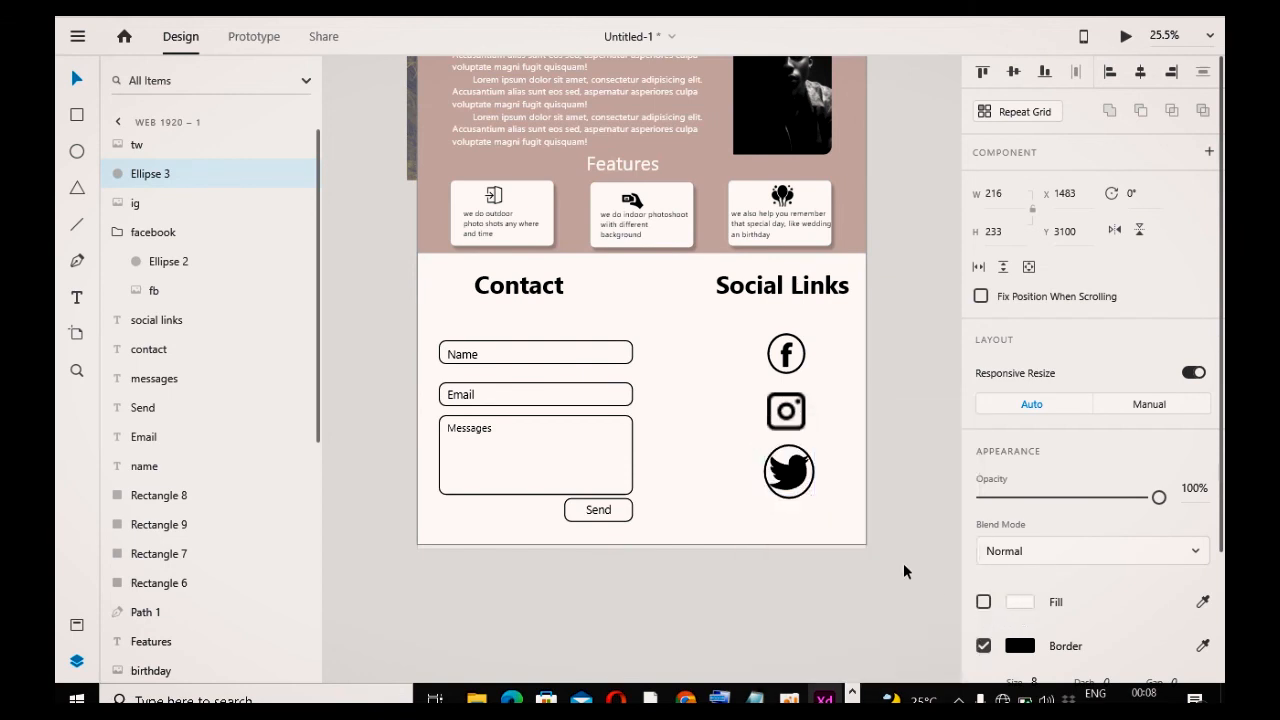
Step: Group the circle with the tw icon and rename the group tw
shift+click(793, 478)
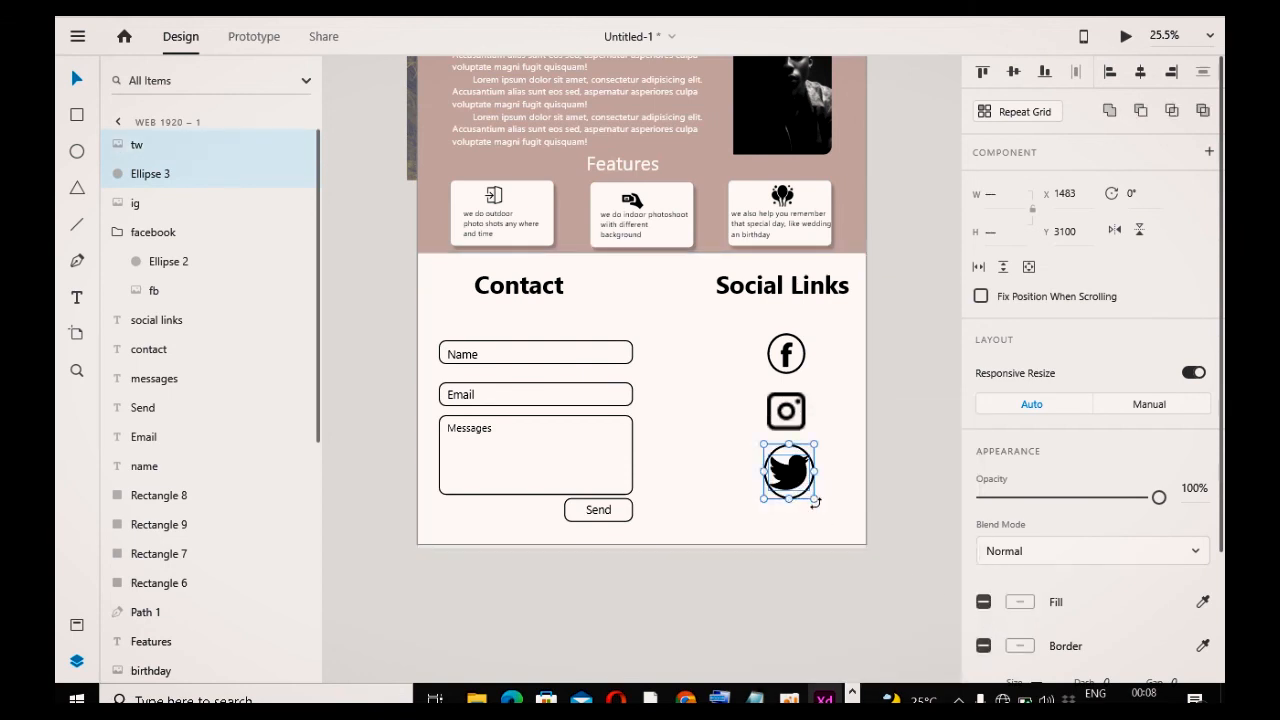
key(ctrl+g)
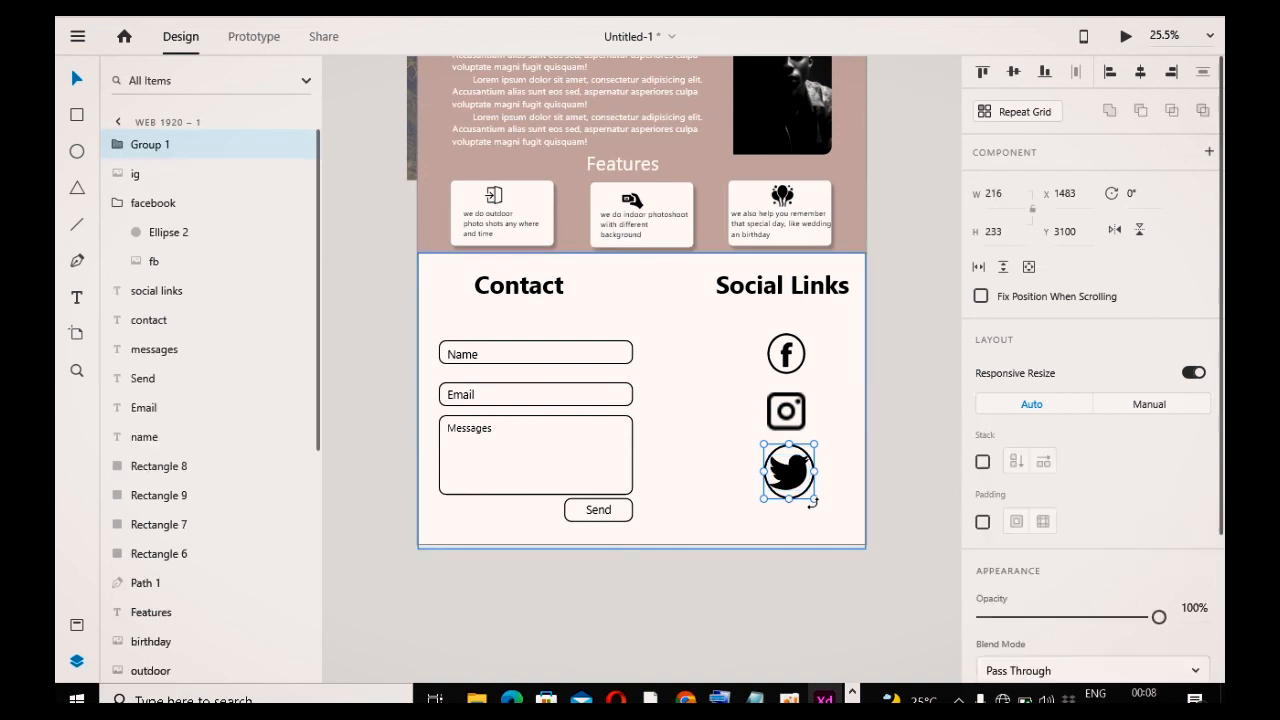
double_click(156, 147)
text(tw)
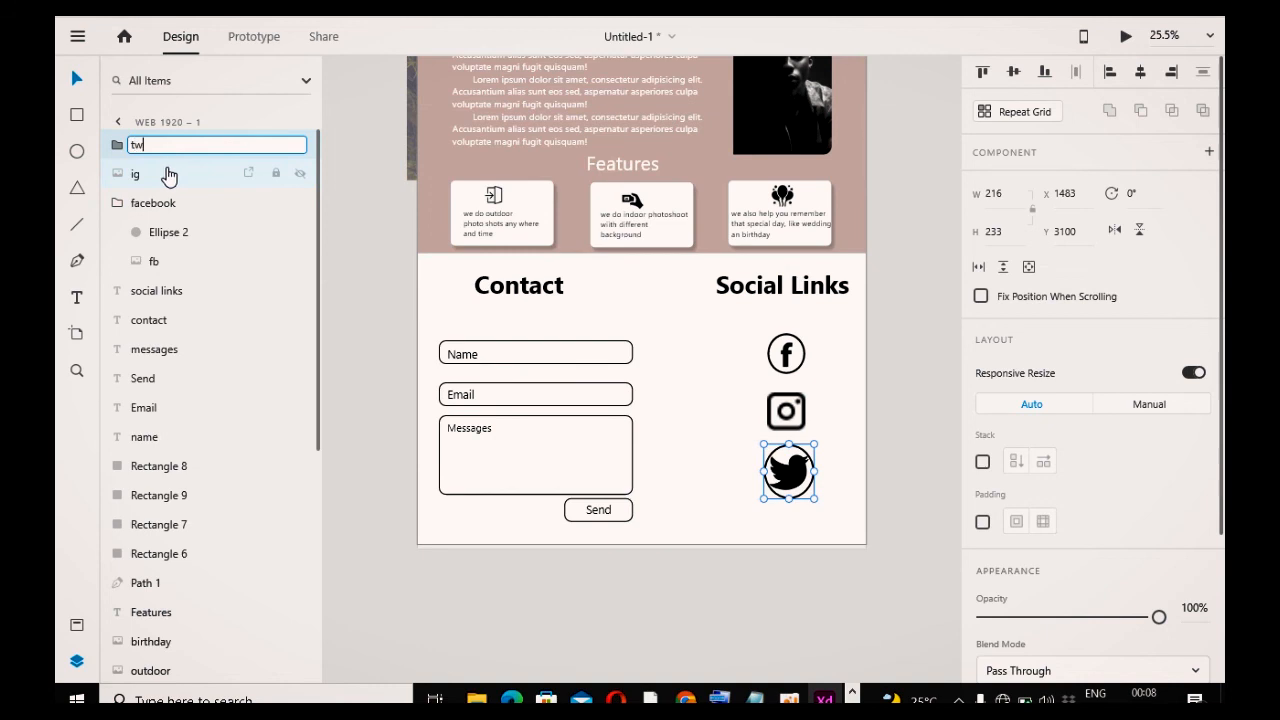
Step: Reposition the tw group so it lines up under the ig icon
click(393, 466)
click(792, 472)
drag(815, 497, 792, 489)
click(910, 424)
Step: Unlock the logo group, enlarge it to about 329 × 121, and lock it again
scroll(934, 438, up, 3)
scroll(920, 445, up, 5)
scroll(903, 230, down, 10)
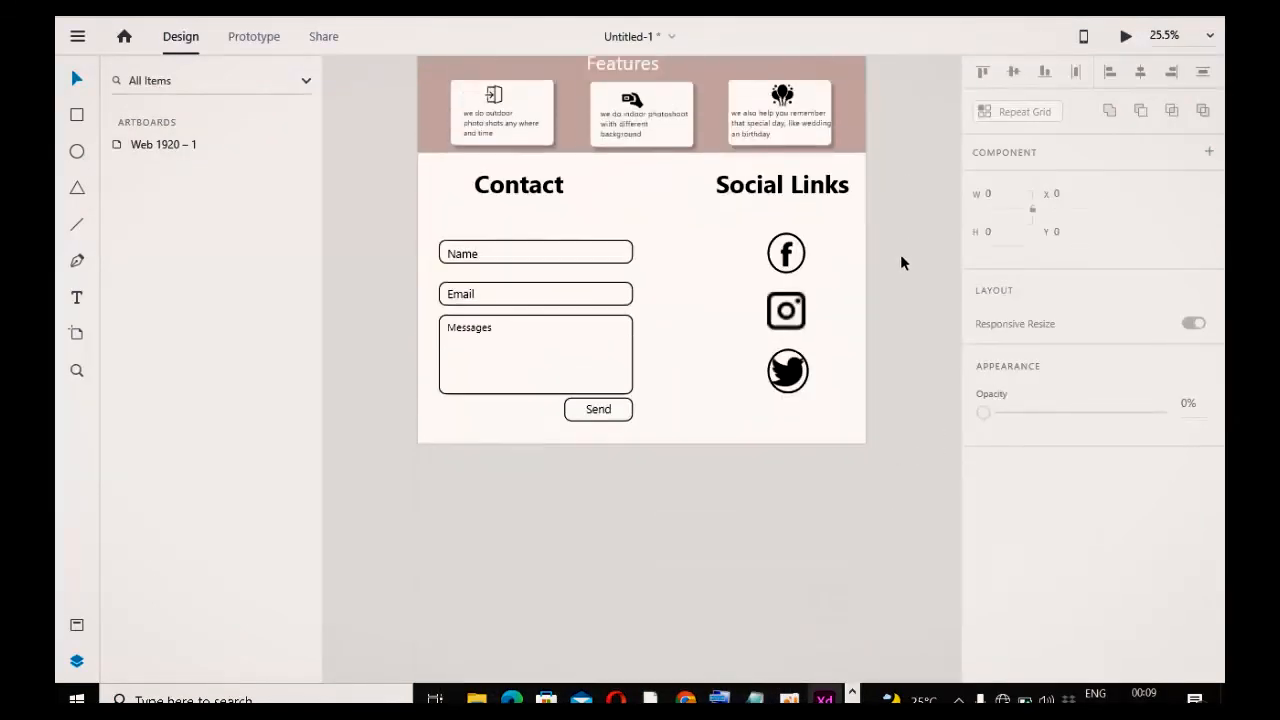
scroll(900, 258, up, 10)
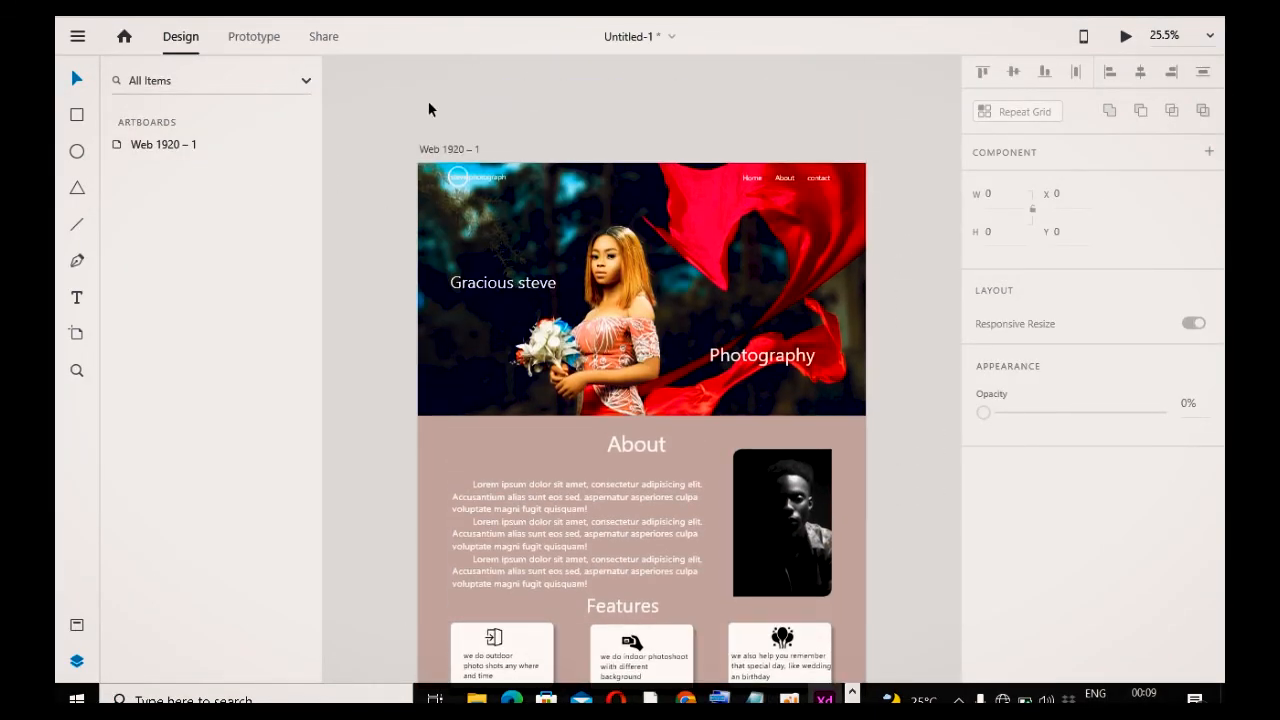
click(495, 178)
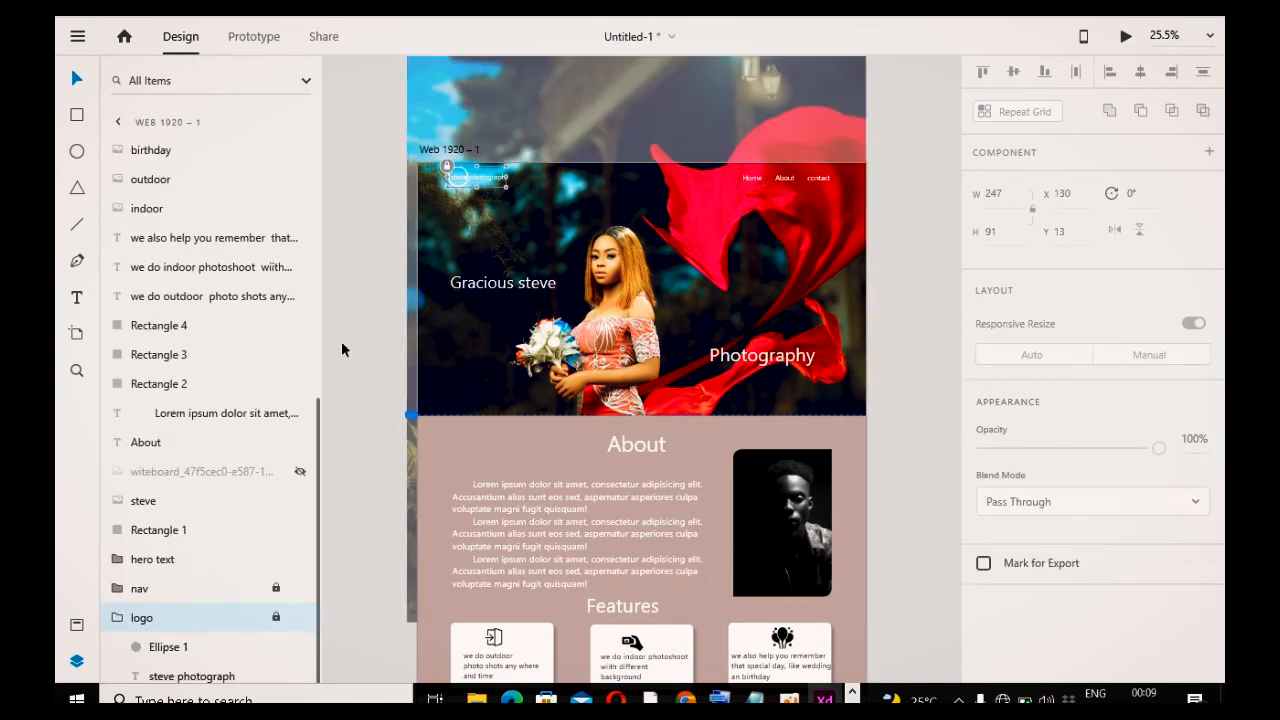
click(276, 619)
drag(505, 187, 525, 195)
click(380, 257)
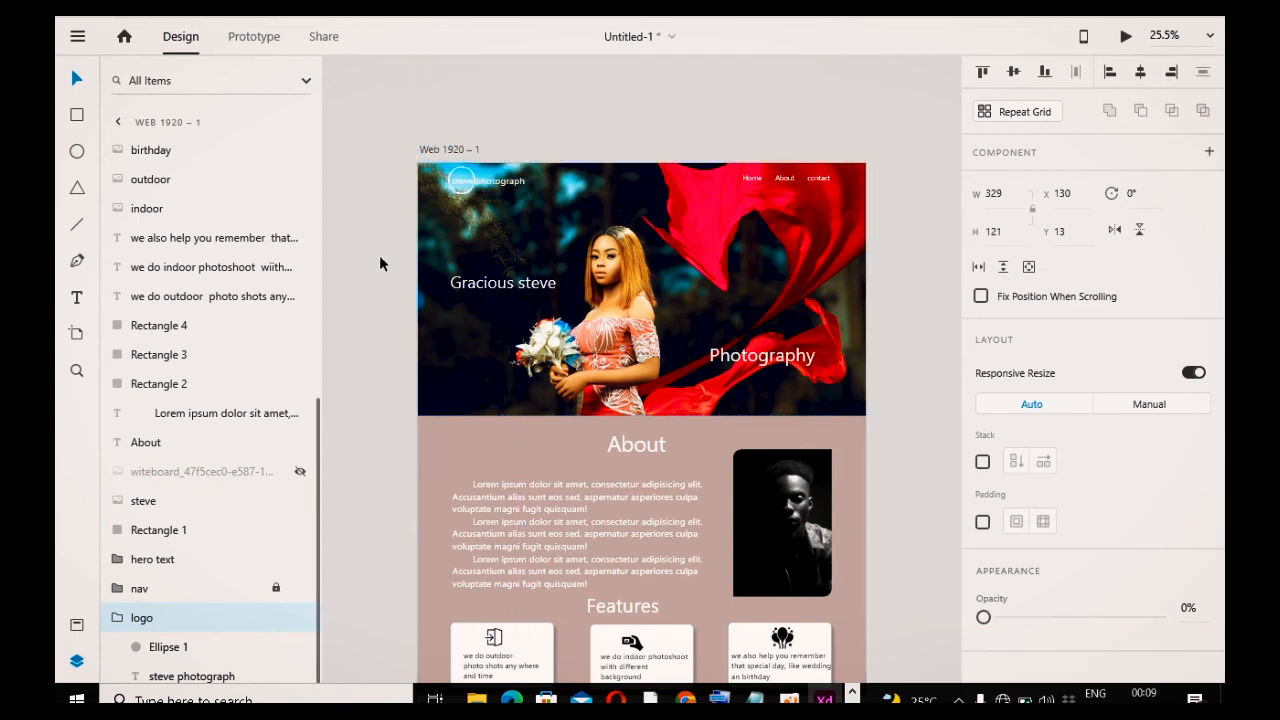
click(502, 180)
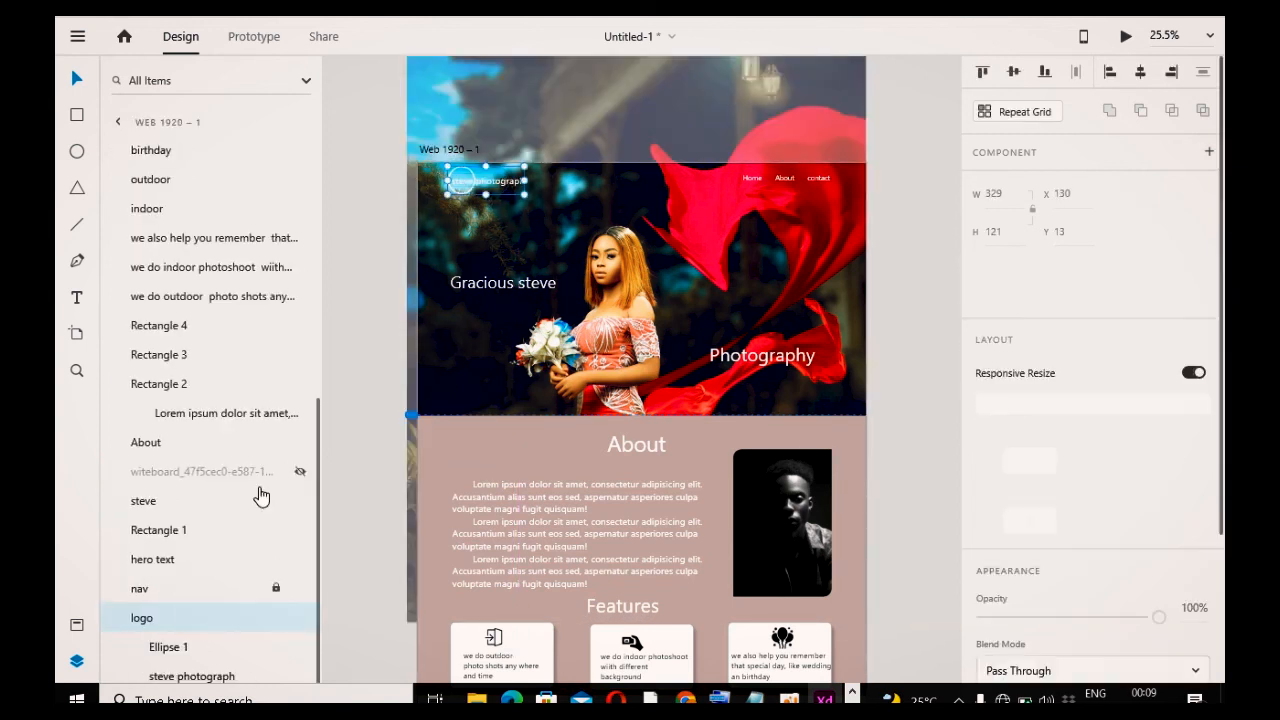
click(276, 618)
click(331, 571)
Step: Show the hidden witeboard wireframe image layer on the artboard
scroll(517, 464, down, 3)
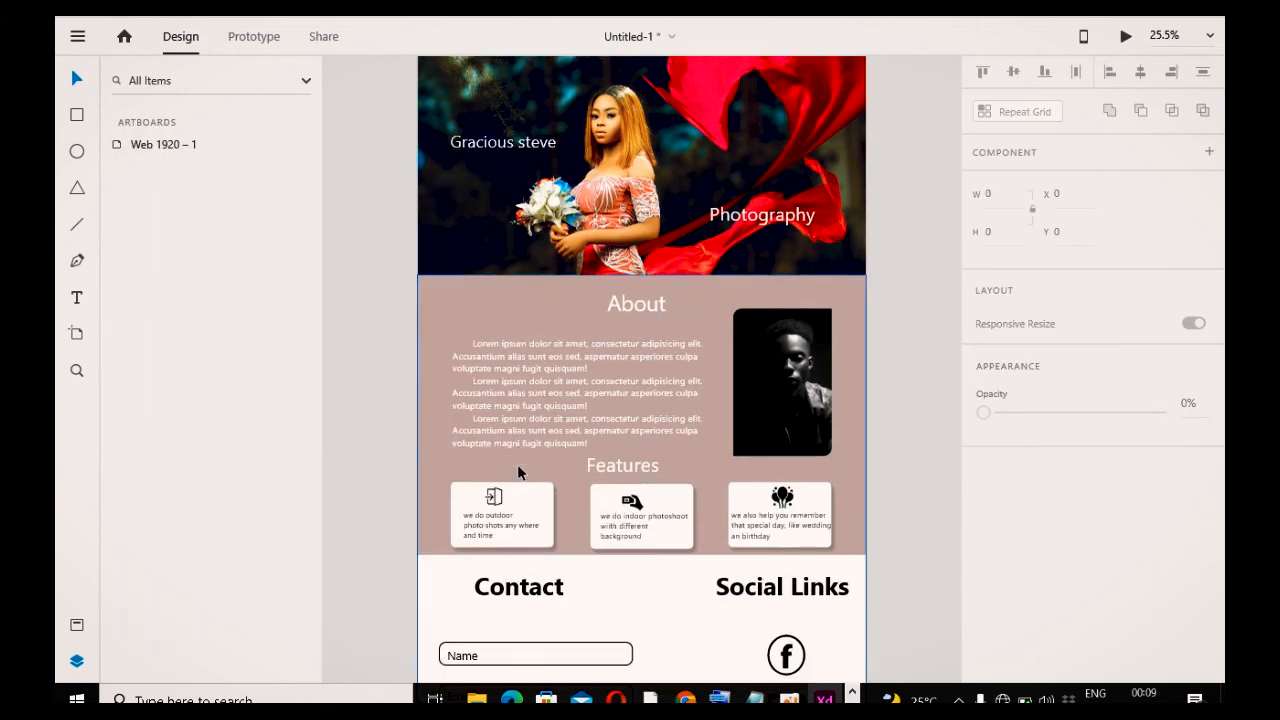
scroll(521, 469, down, 8)
scroll(520, 522, up, 5)
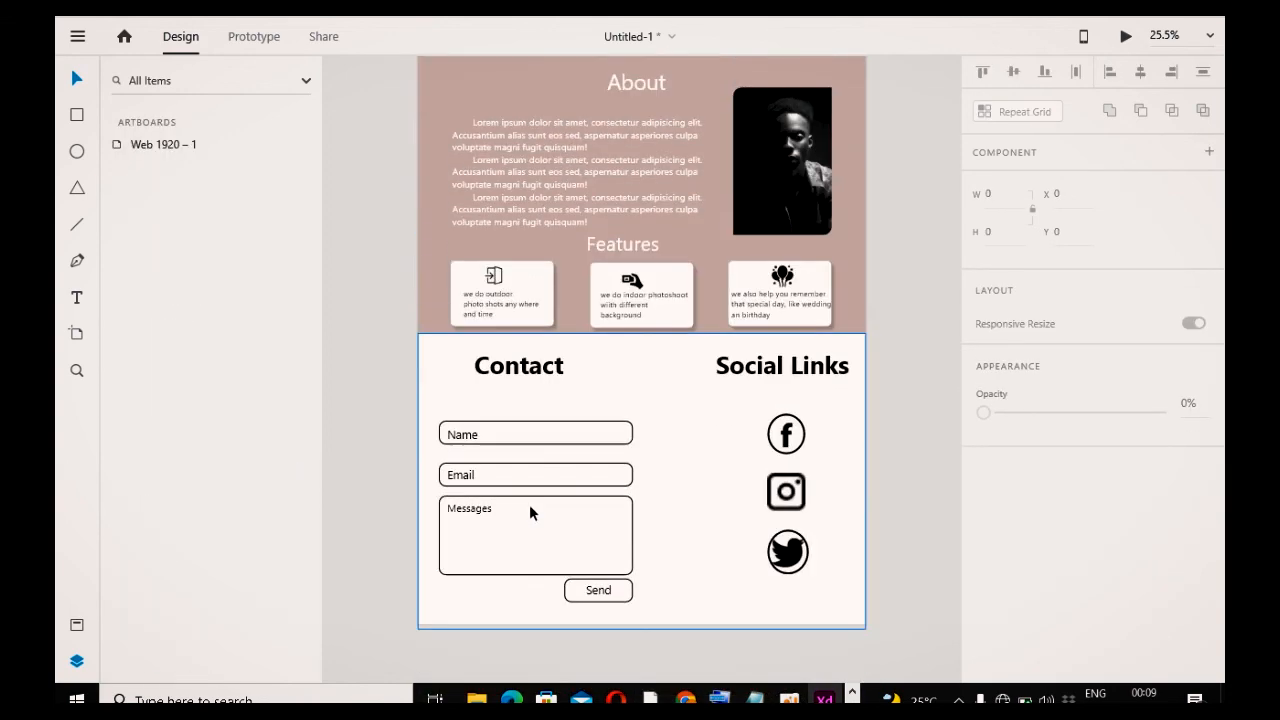
scroll(529, 504, up, 9)
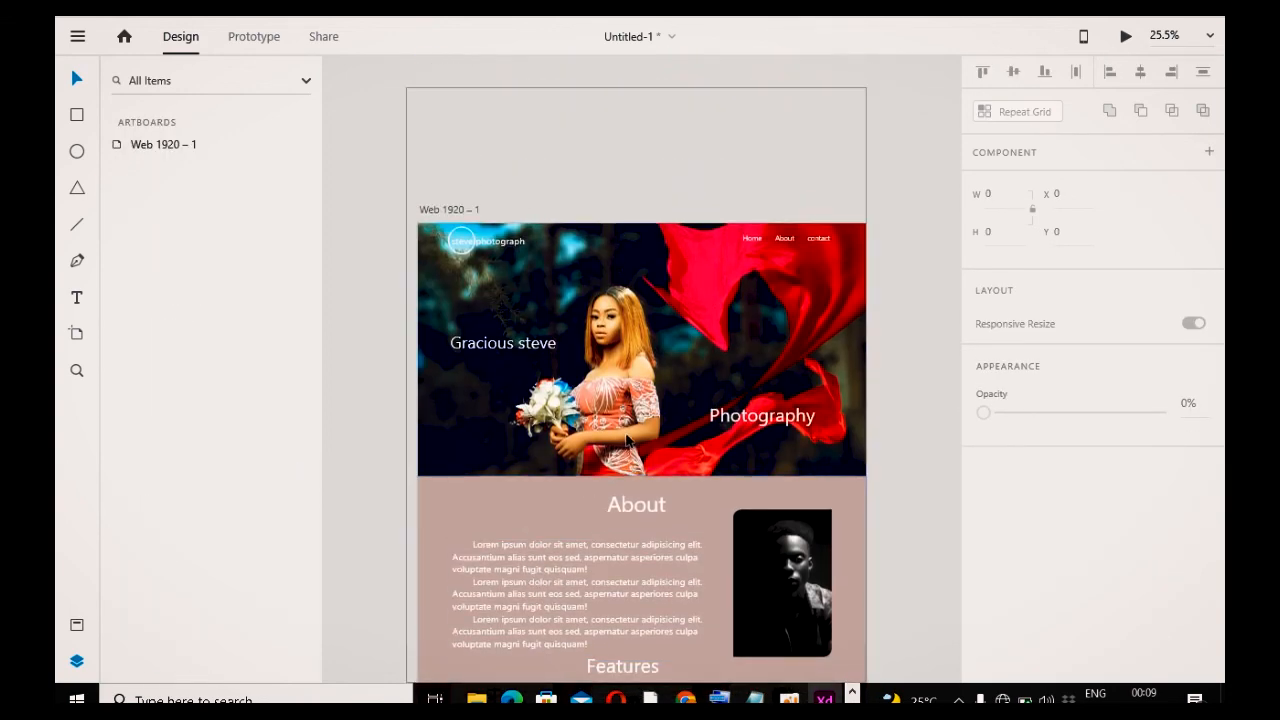
scroll(630, 470, down, 12)
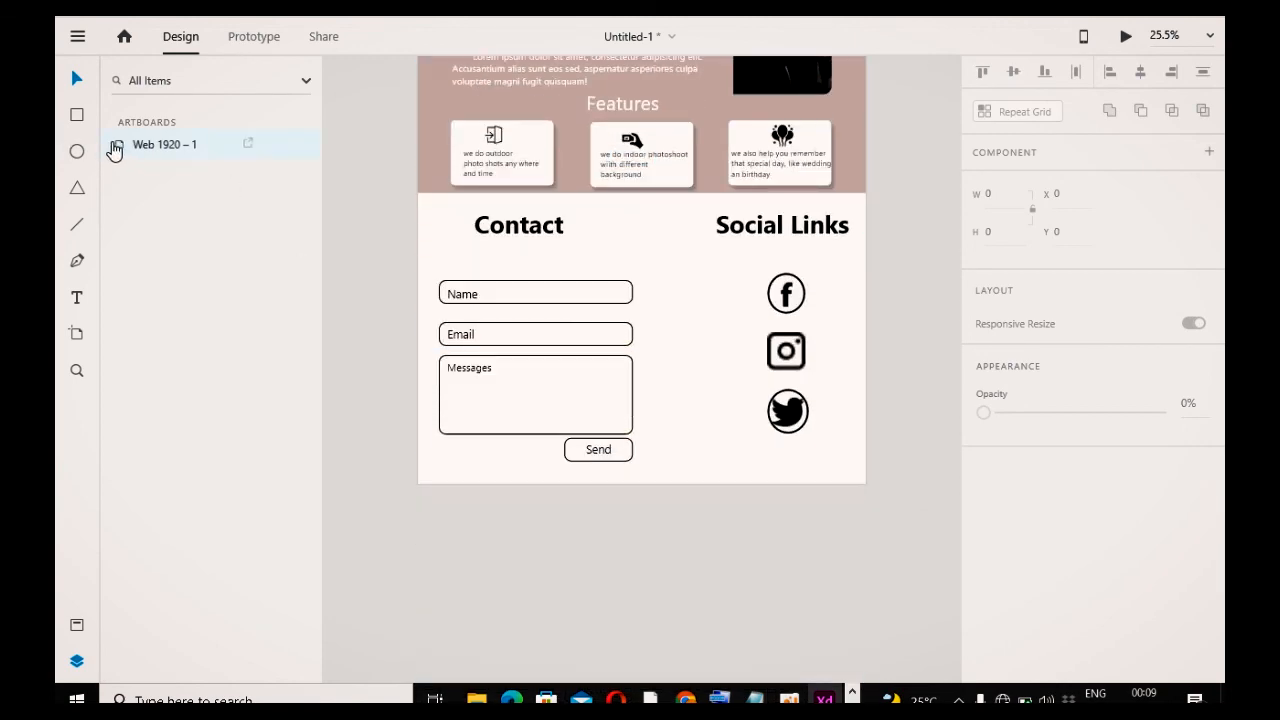
click(115, 145)
scroll(215, 410, down, 5)
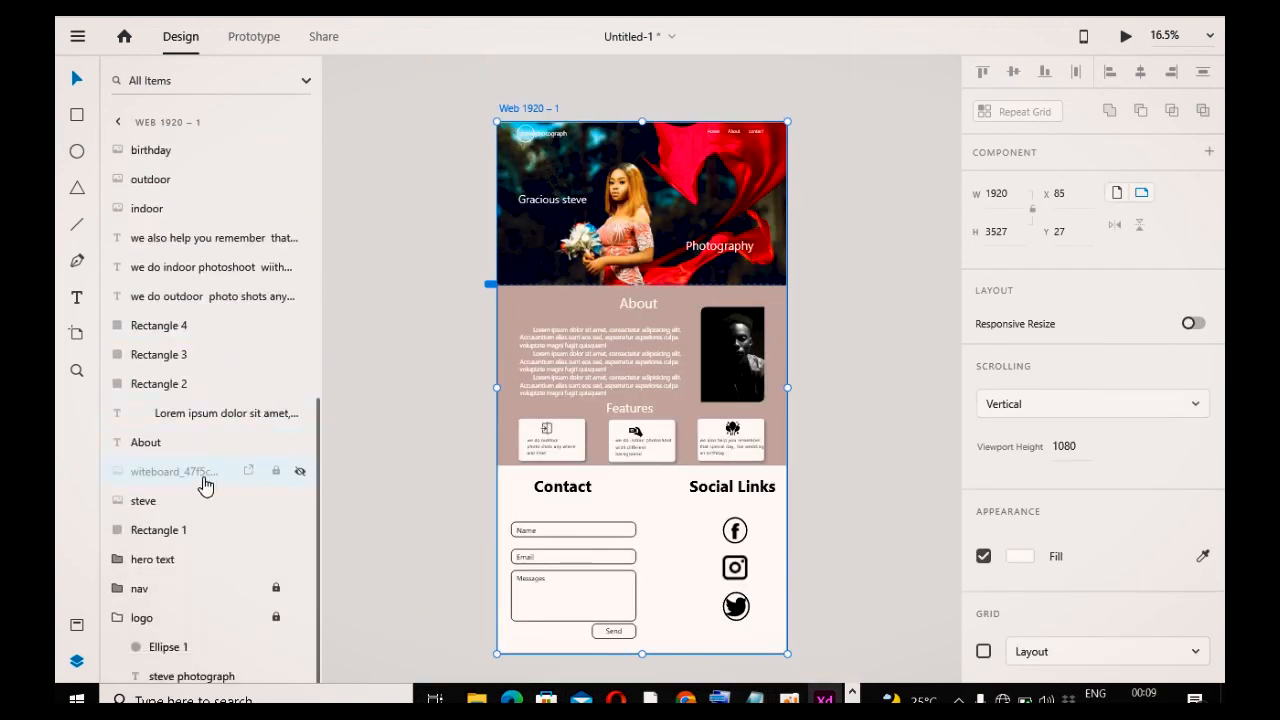
scroll(372, 459, up, 3)
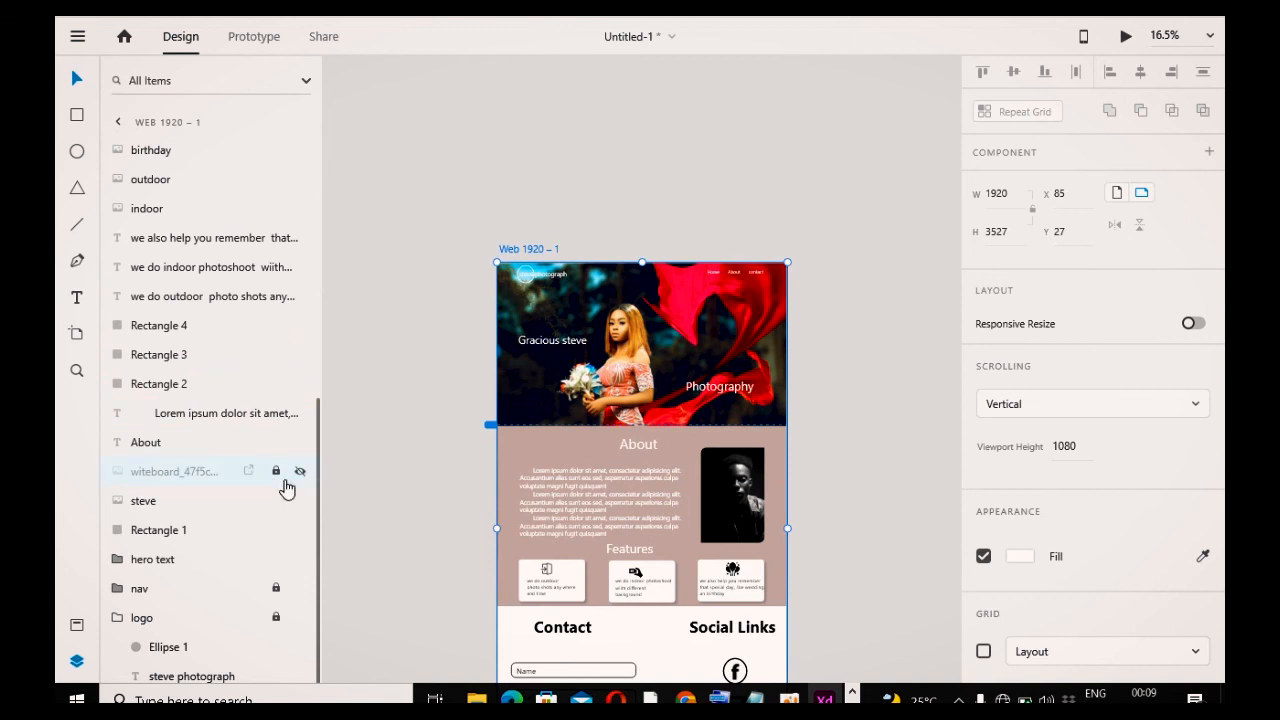
click(300, 472)
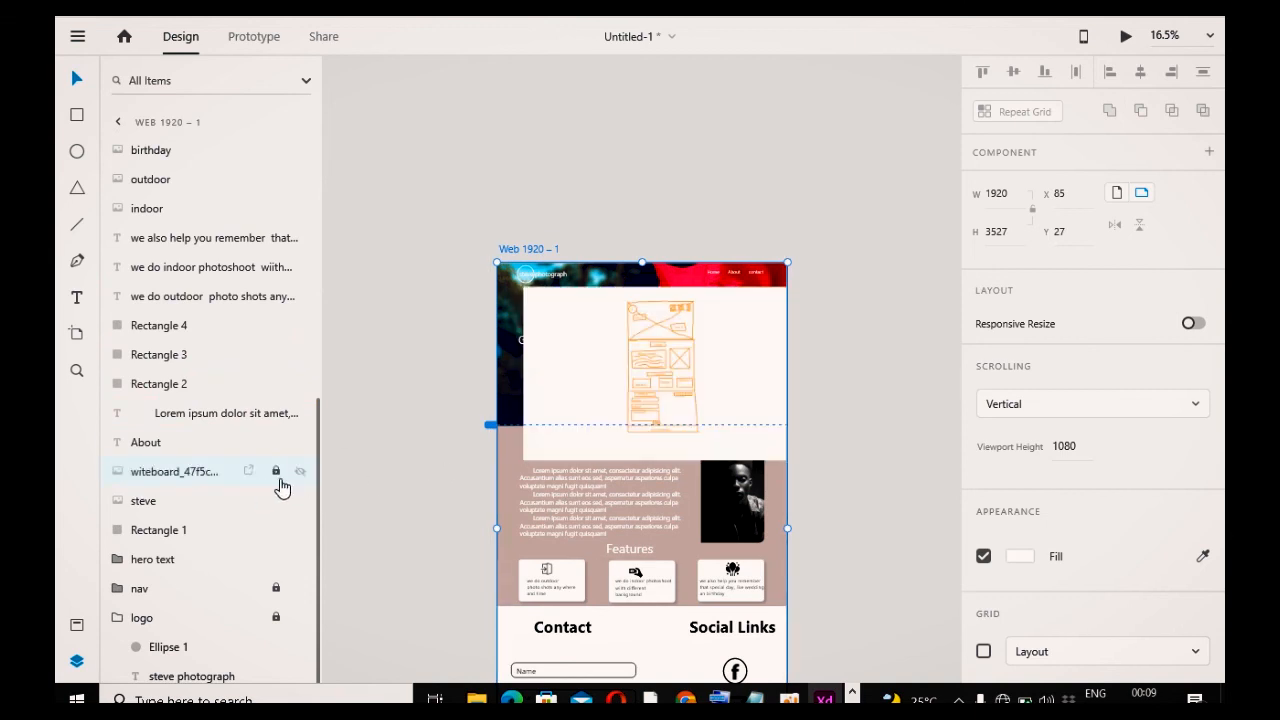
Step: Move the witeboard wireframe image out of the artboard onto the pasteboard above it
click(607, 384)
drag(817, 291, 863, 99)
scroll(863, 99, up, 3)
drag(655, 509, 592, 240)
drag(800, 130, 828, 110)
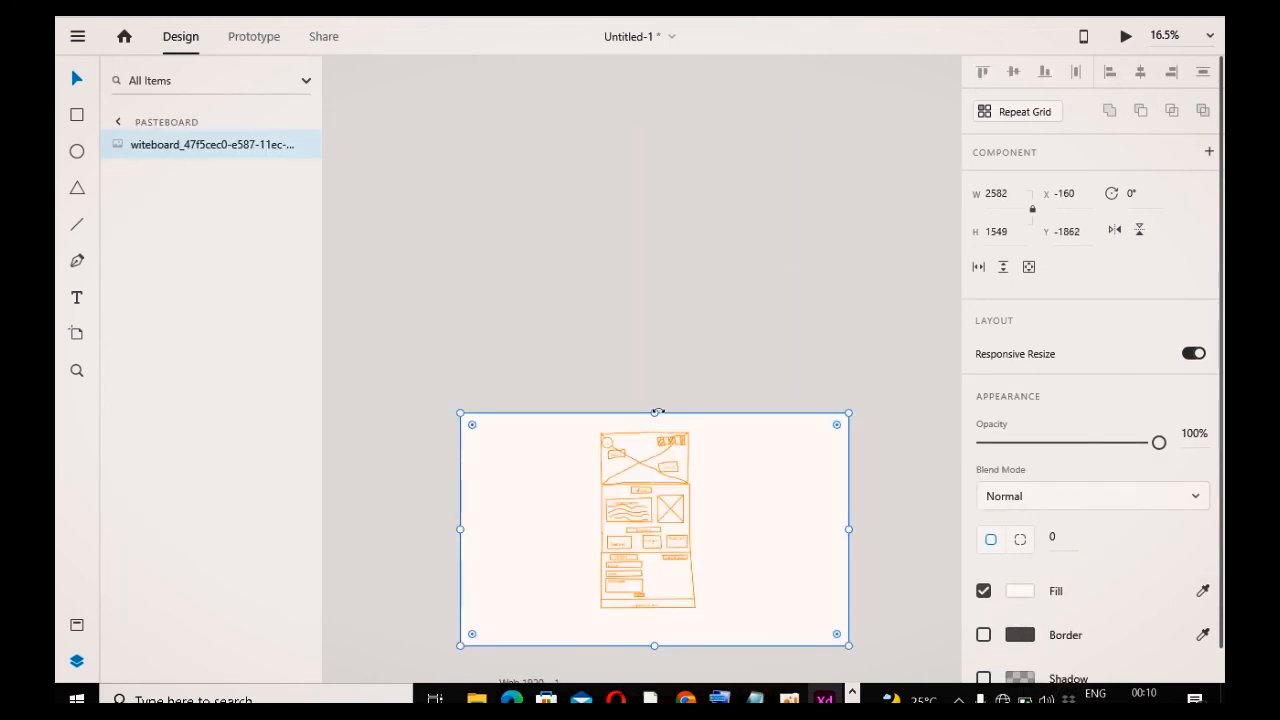
Step: Enlarge the wireframe image to about 5226 × 3135 and nudge it into place as a reference
drag(654, 411, 592, 176)
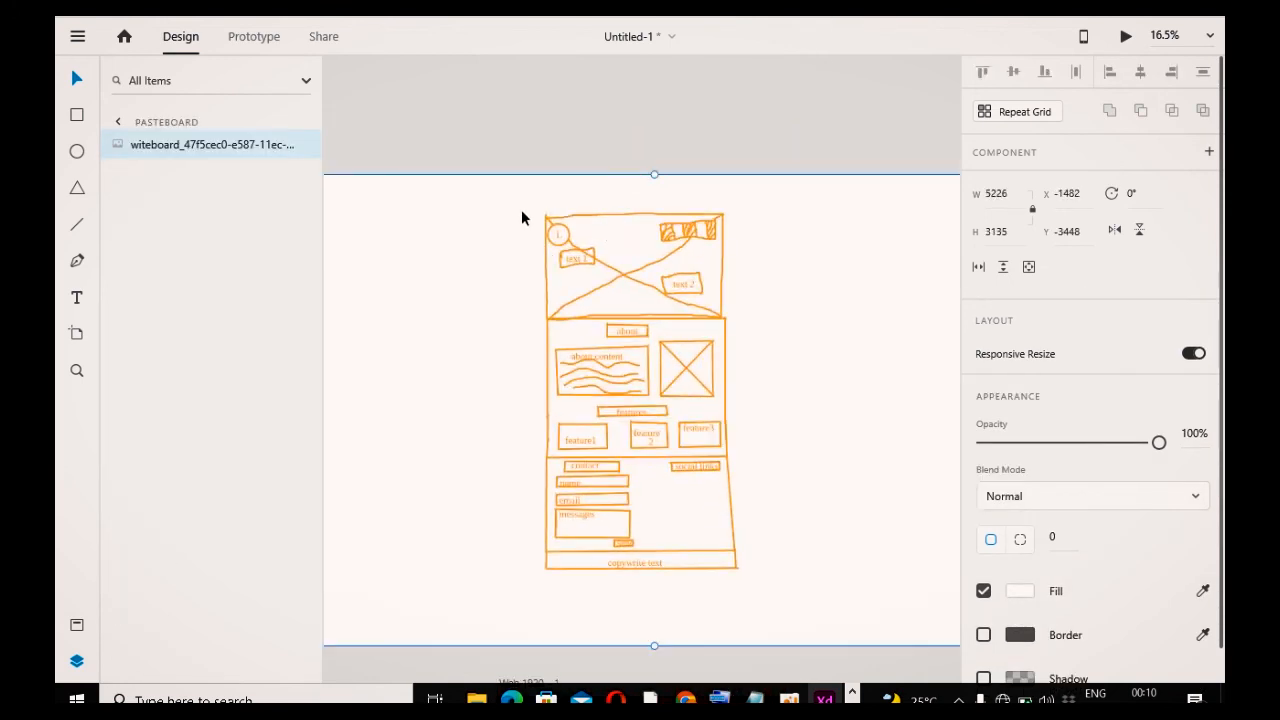
drag(607, 225, 623, 220)
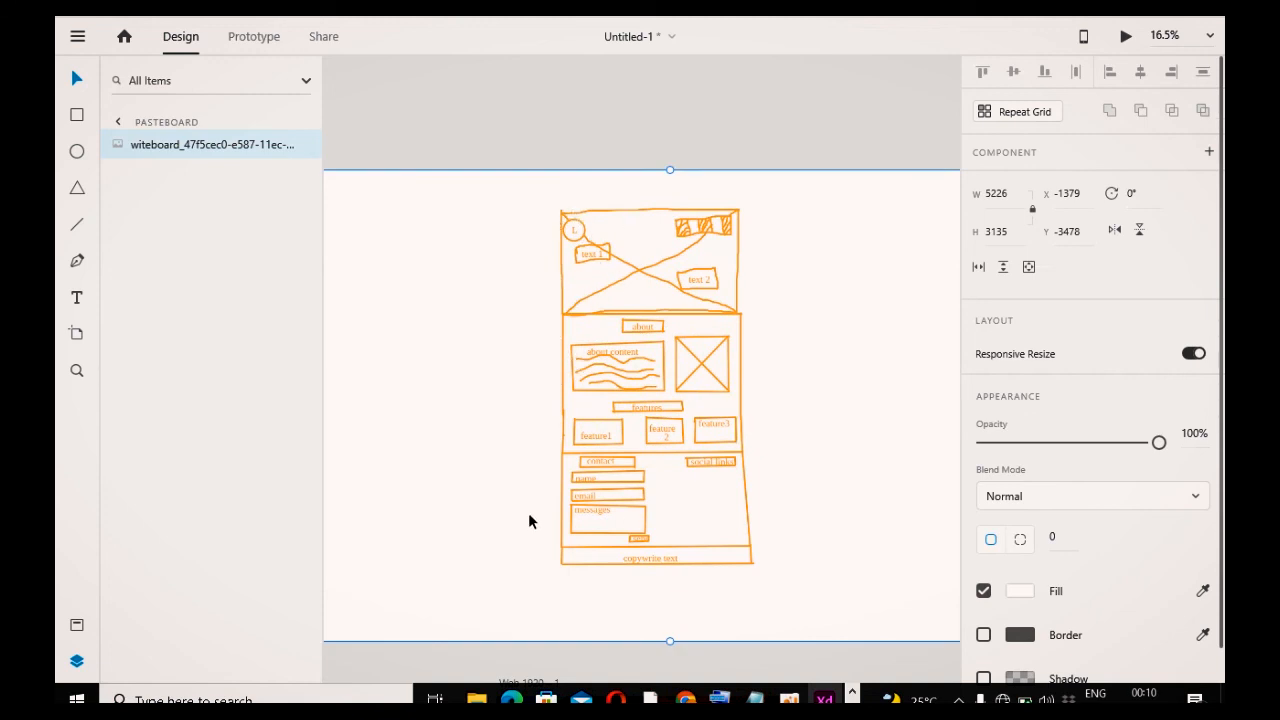
Step: Extend the contact section background downward to a height of about 1373
scroll(654, 558, down, 10)
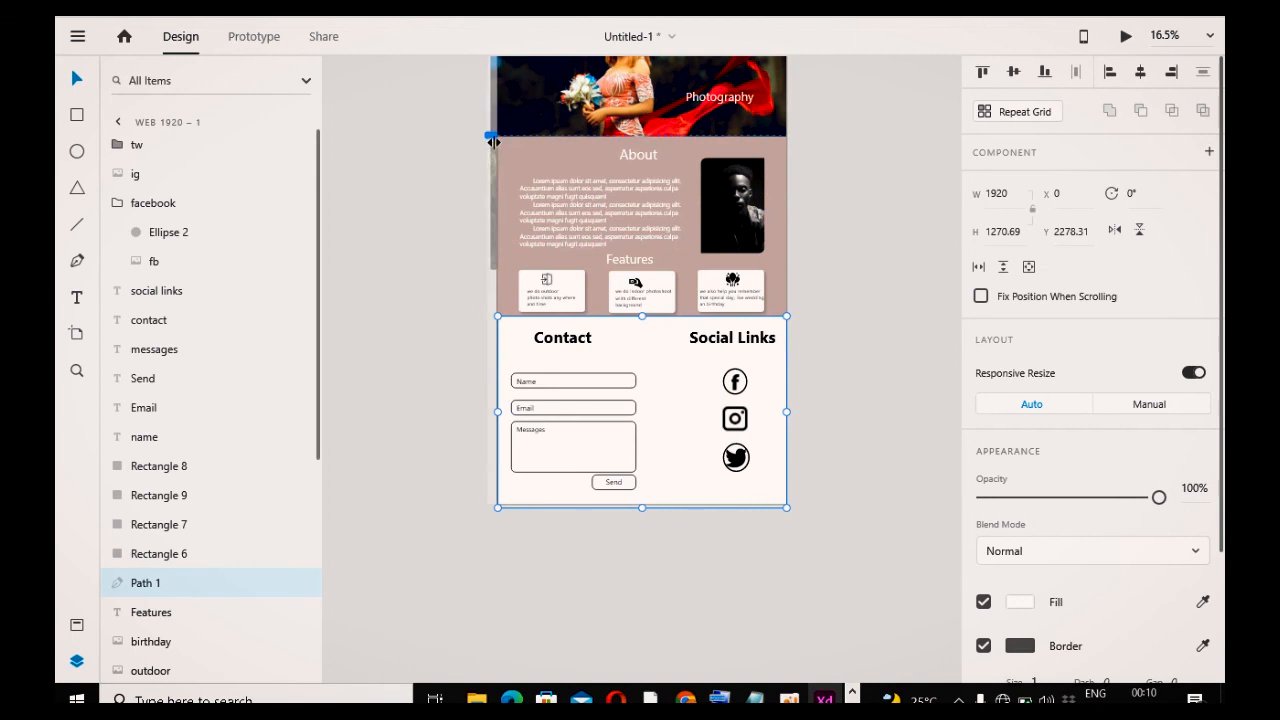
mouse_move(646, 509)
mouse_down()
mouse_move(651, 603)
mouse_move(646, 519)
mouse_up()
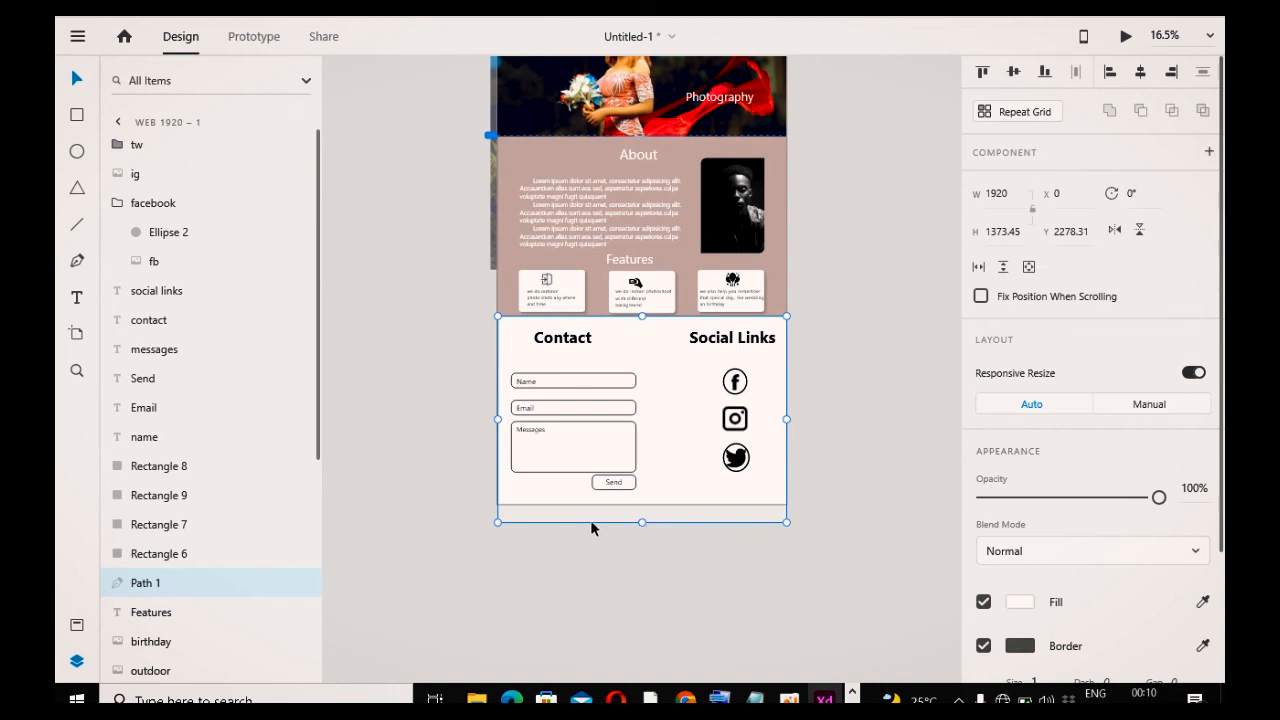
Step: Draw a footer rectangle spanning the artboard width below the contact section
click(506, 586)
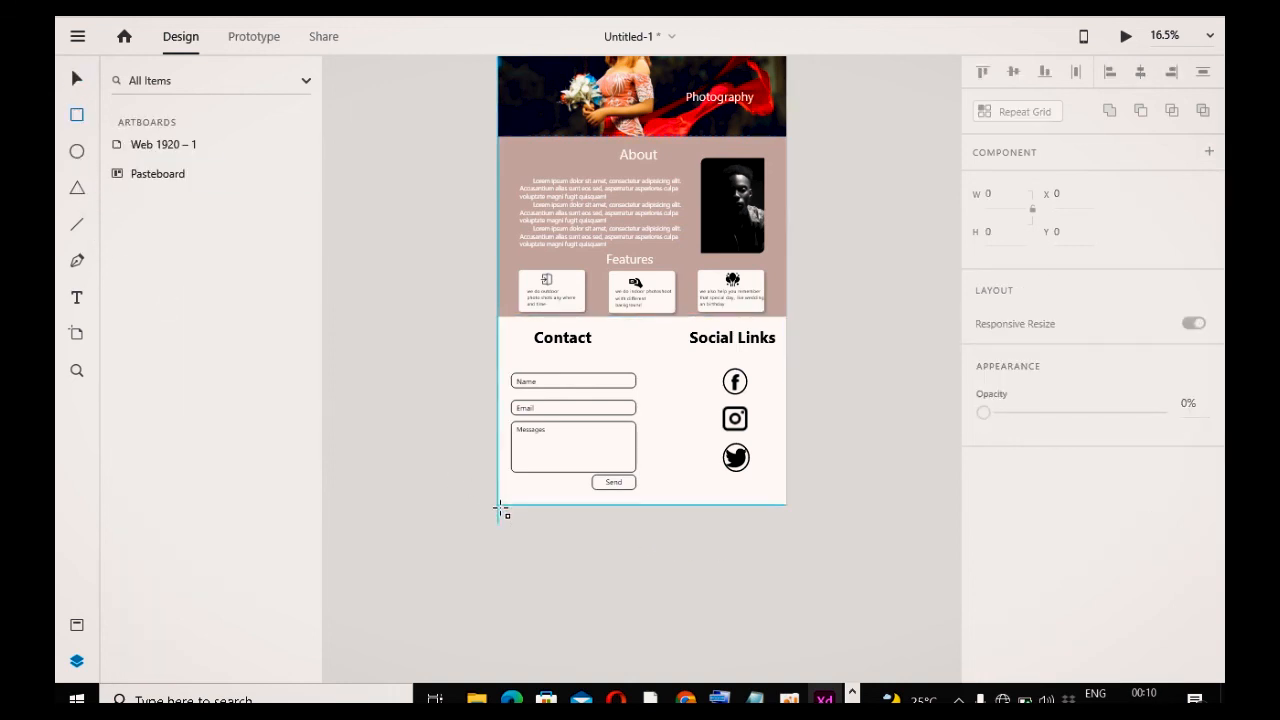
drag(497, 507, 787, 523)
click(88, 72)
click(466, 548)
Step: Add the footer text "copywrite 2022 steve photography" below the contact section
click(78, 299)
click(603, 512)
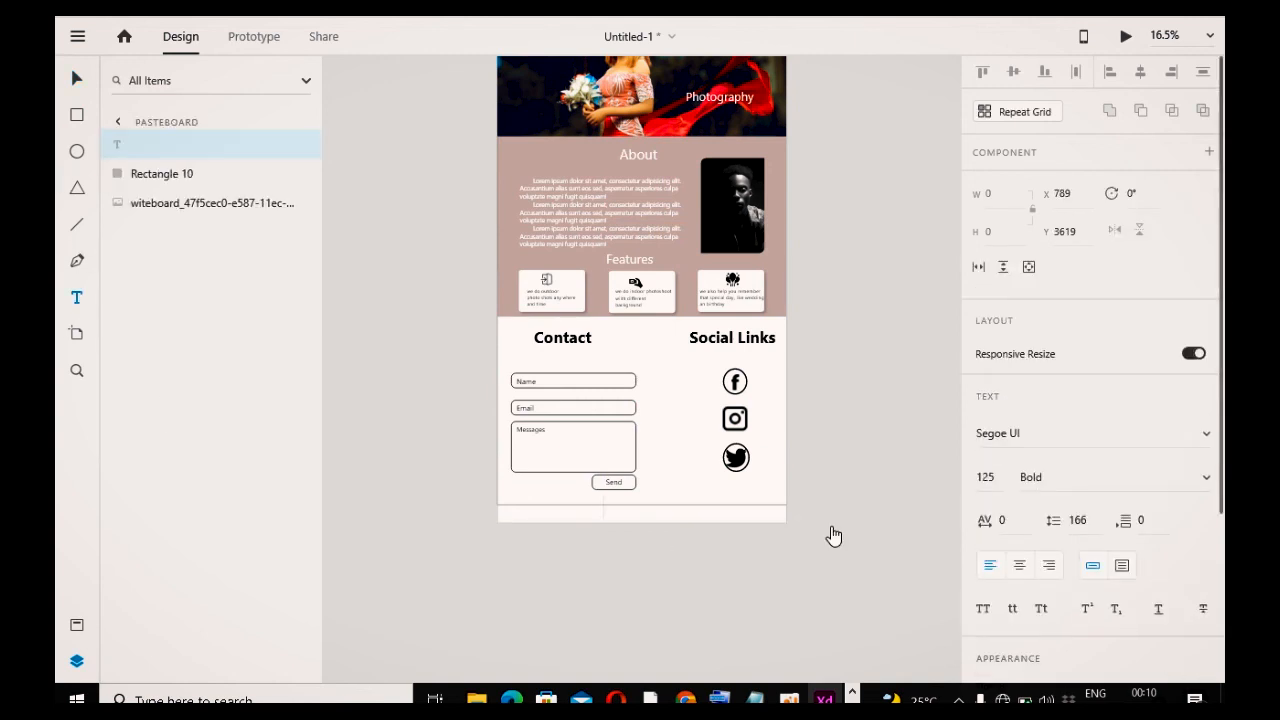
text(copy)
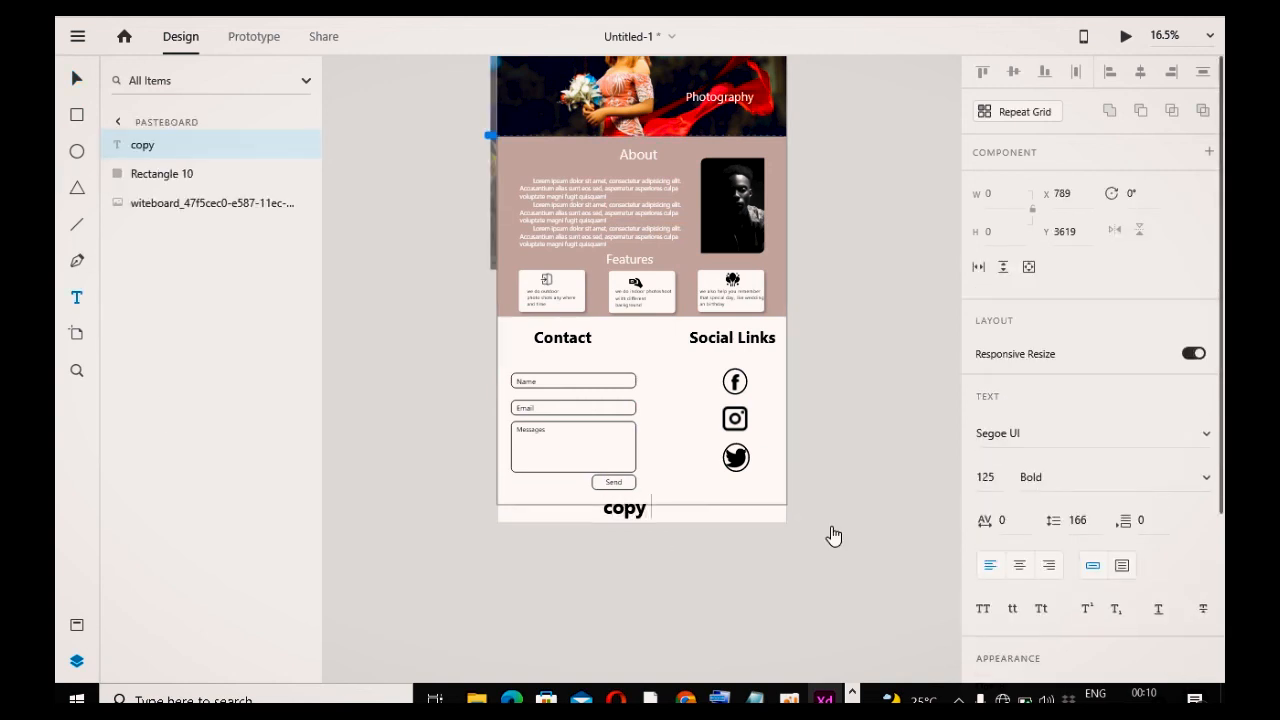
text(write 2022 steve photography)
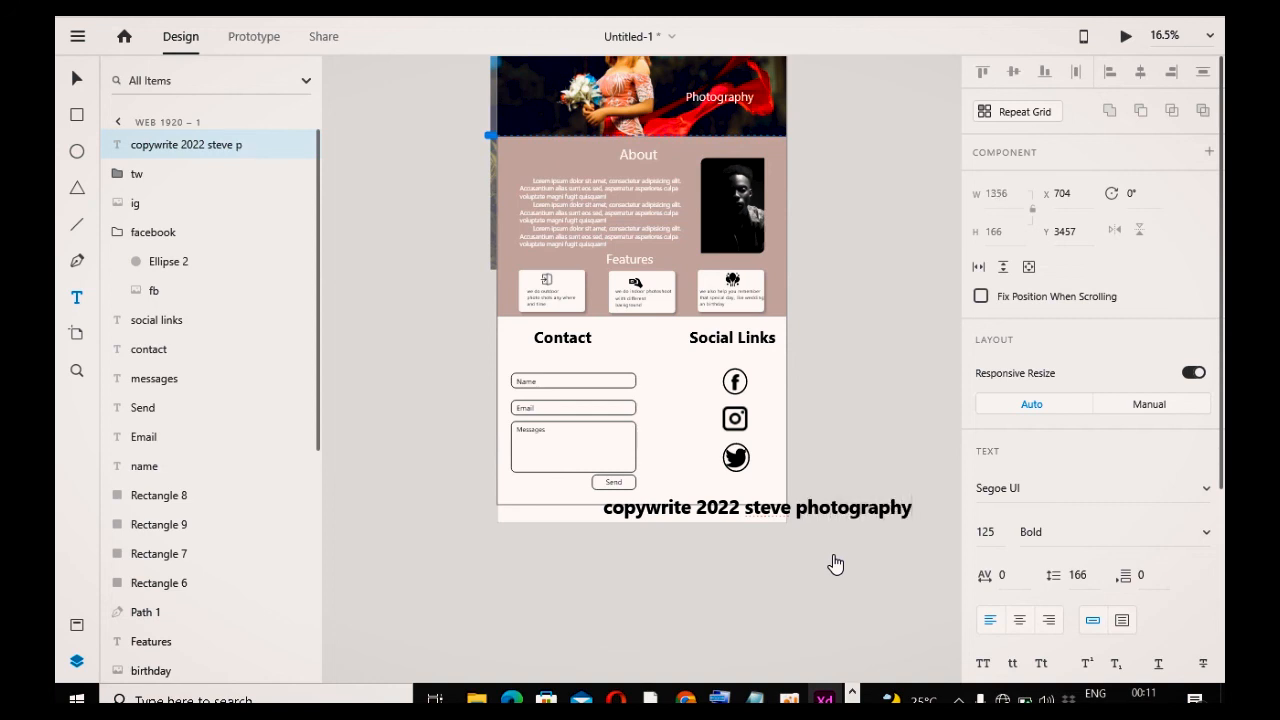
key(Escape)
Step: Scale the copyright text down and move it into the centre of the footer rectangle
mouse_move(758, 518)
mouse_down()
mouse_move(743, 486)
mouse_move(752, 505)
mouse_up()
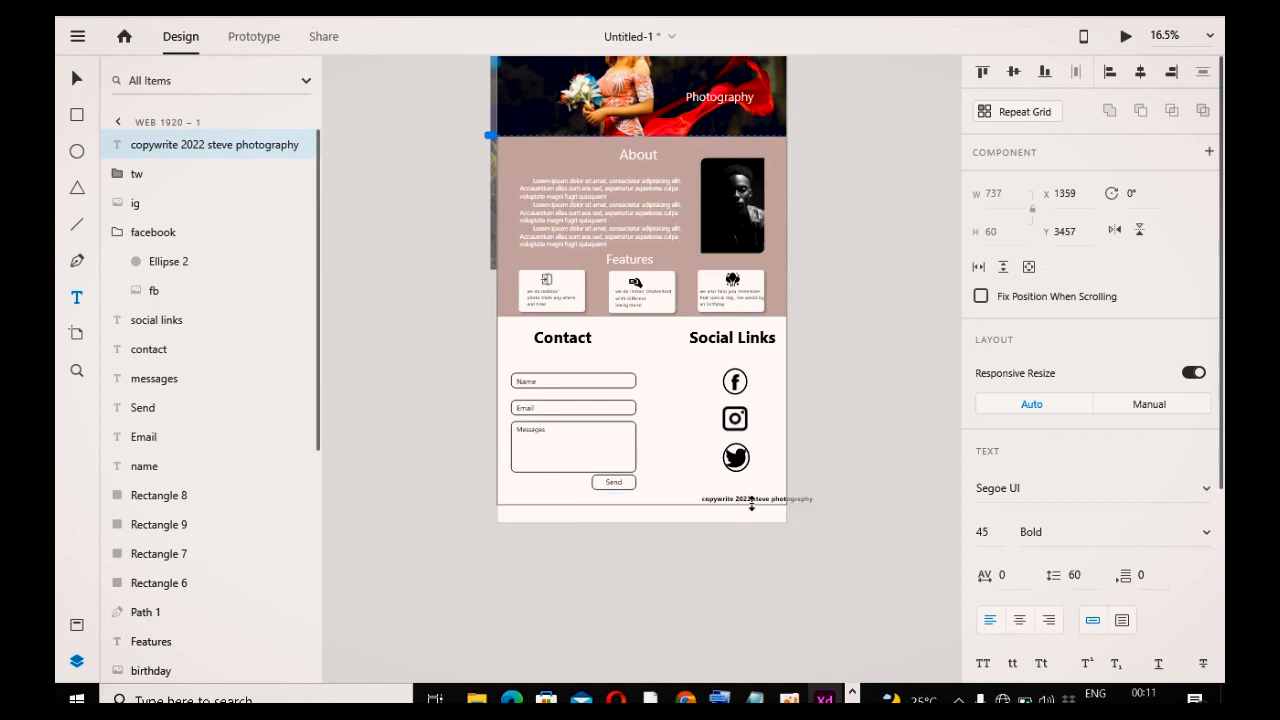
click(786, 583)
click(770, 503)
drag(767, 506, 659, 520)
click(655, 534)
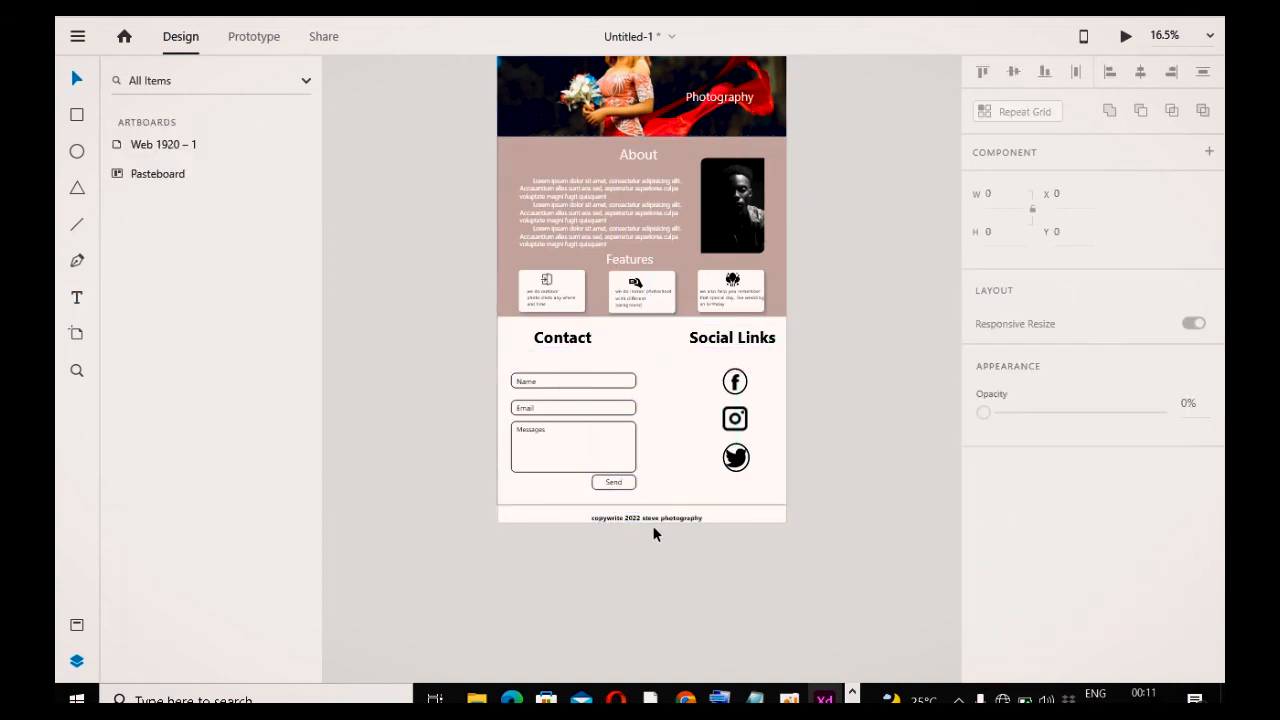
Step: Set the copyright text's font size to 45
click(661, 519)
click(720, 592)
drag(649, 520, 646, 523)
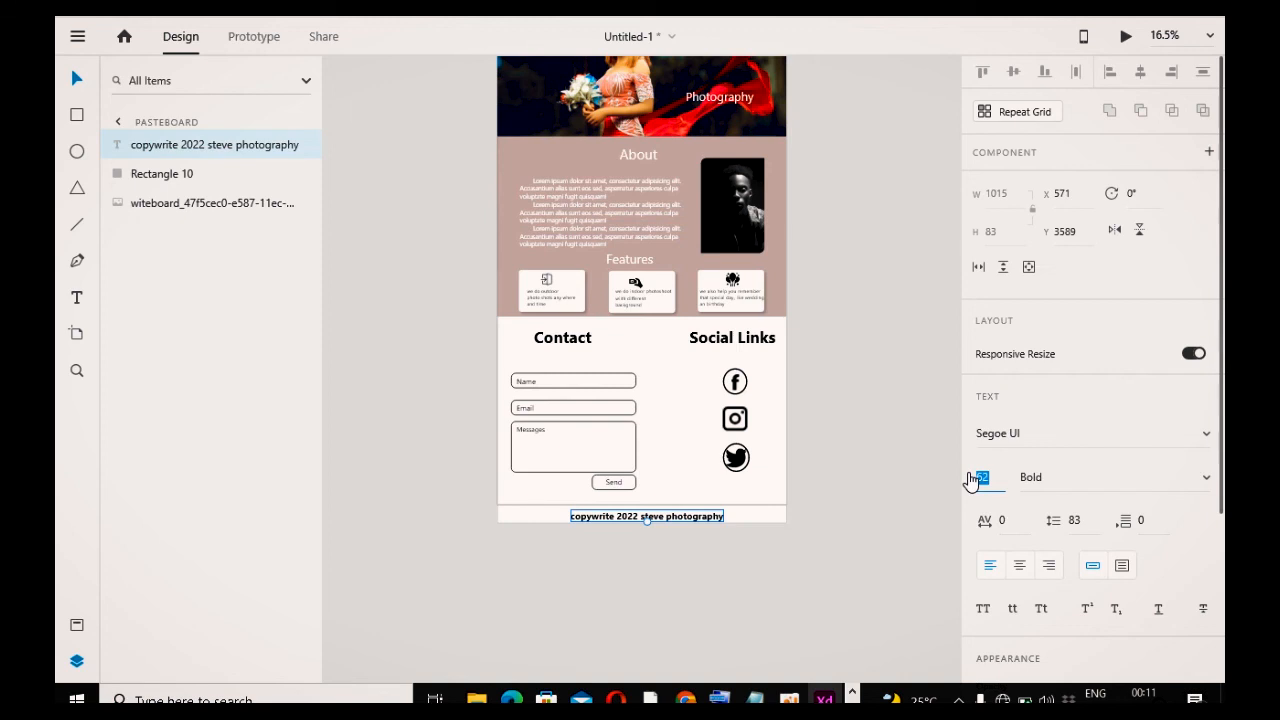
text(55)
key(Return)
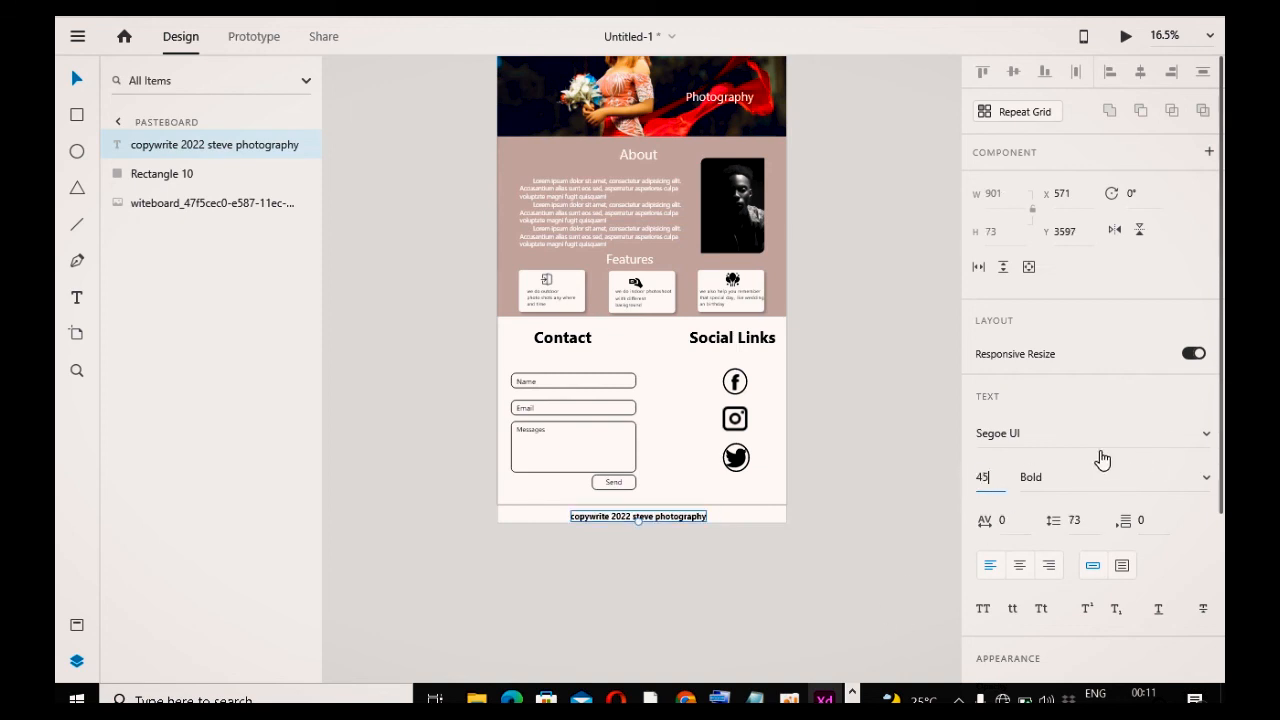
key(Return)
Step: Nudge the copyright text up and to the right so it is centred in the footer
click(771, 594)
click(669, 527)
key(shift+Up)
key(Up)
key(Up)
key(Up)
key(Right)
key(Right)
key(Right)
key(Right)
key(Right)
key(Right)
key(Right)
key(Right)
key(Right)
key(Right)
key(Right)
key(Right)
key(Right)
key(Right)
key(Right)
key(Right)
key(Right)
key(Right)
key(Right)
key(Right)
key(Up)
key(Up)
key(Up)
key(Up)
key(Up)
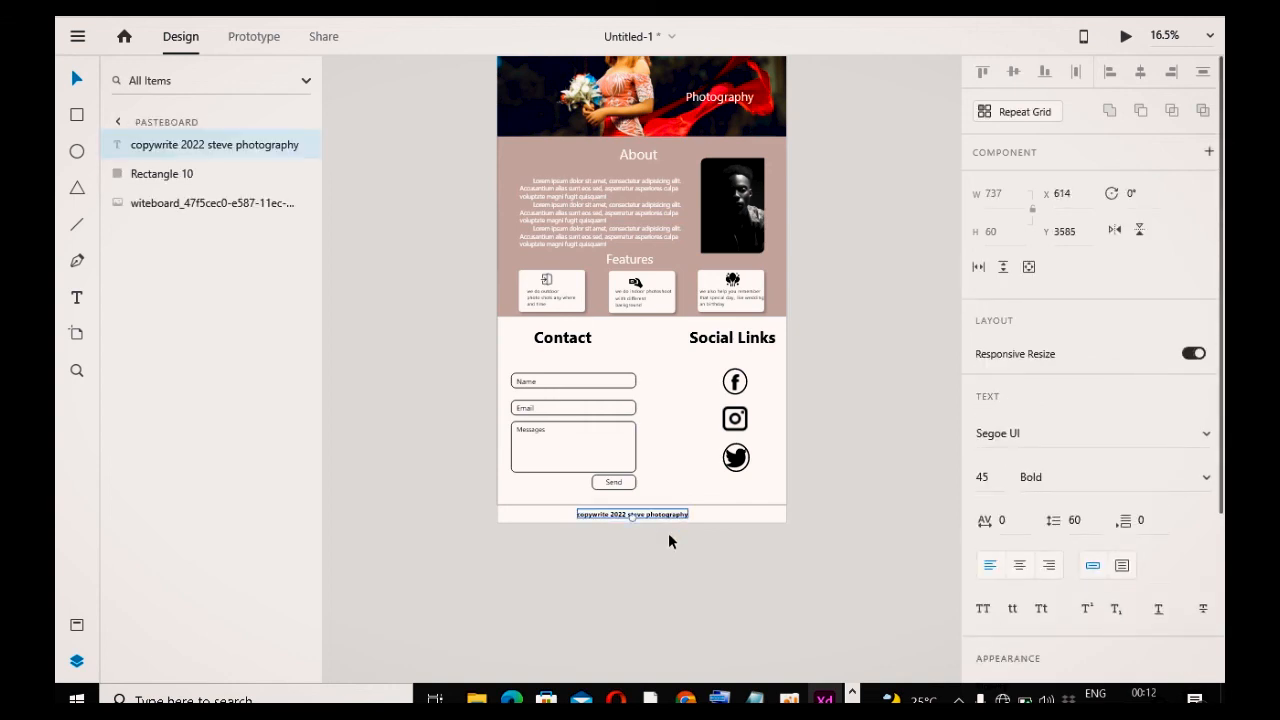
Step: Open the export dialog for the selected Web 1920 – 1 artboard
click(443, 394)
scroll(837, 460, up, 5)
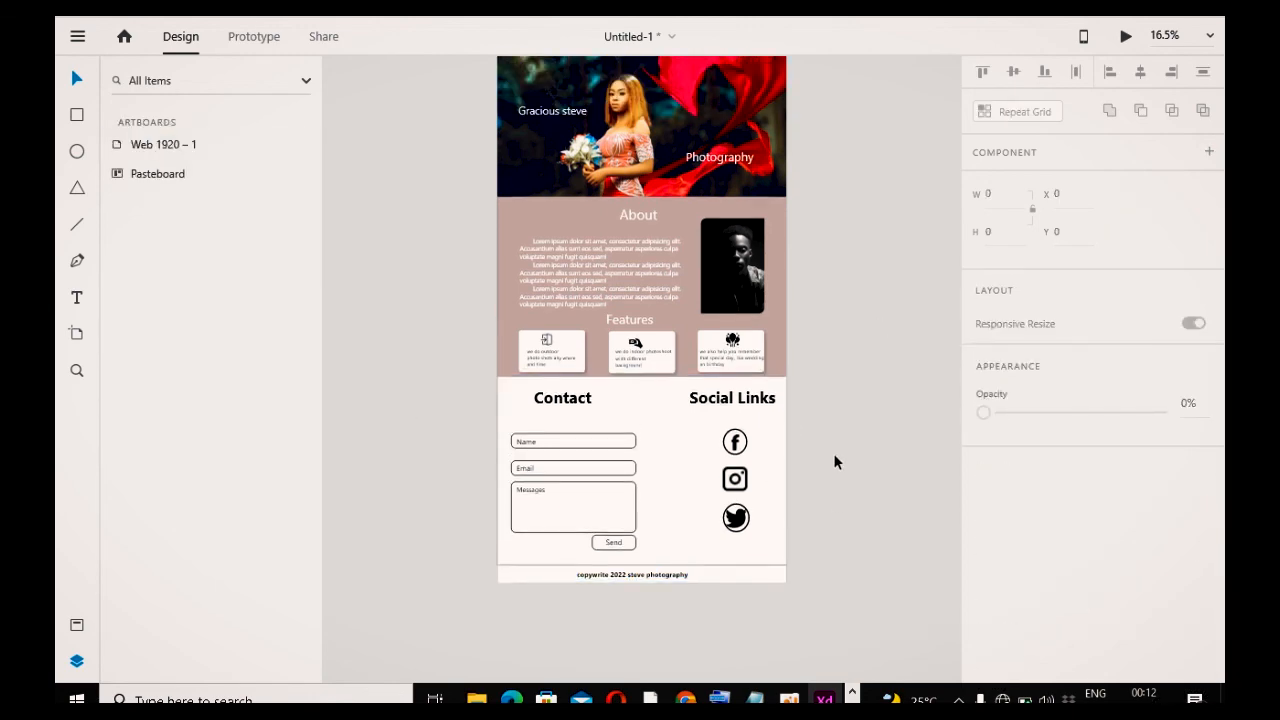
scroll(845, 405, down, 2)
scroll(800, 290, up, 6)
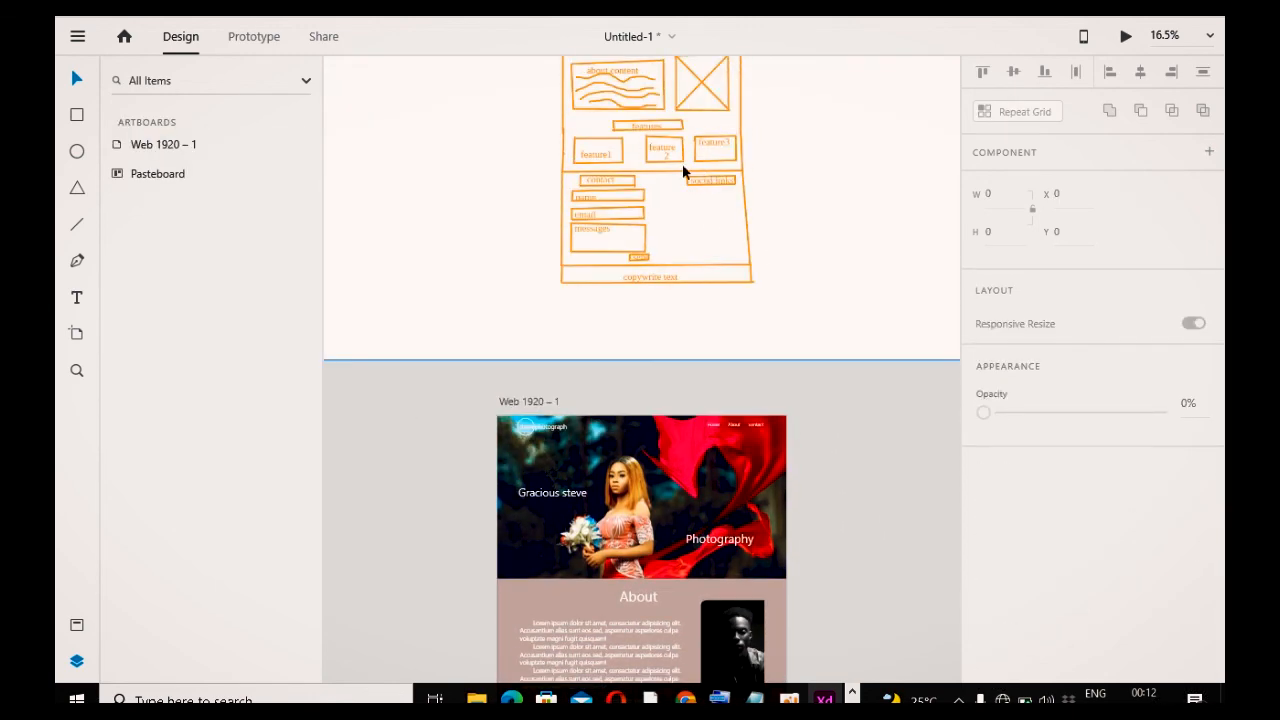
scroll(626, 380, down, 6)
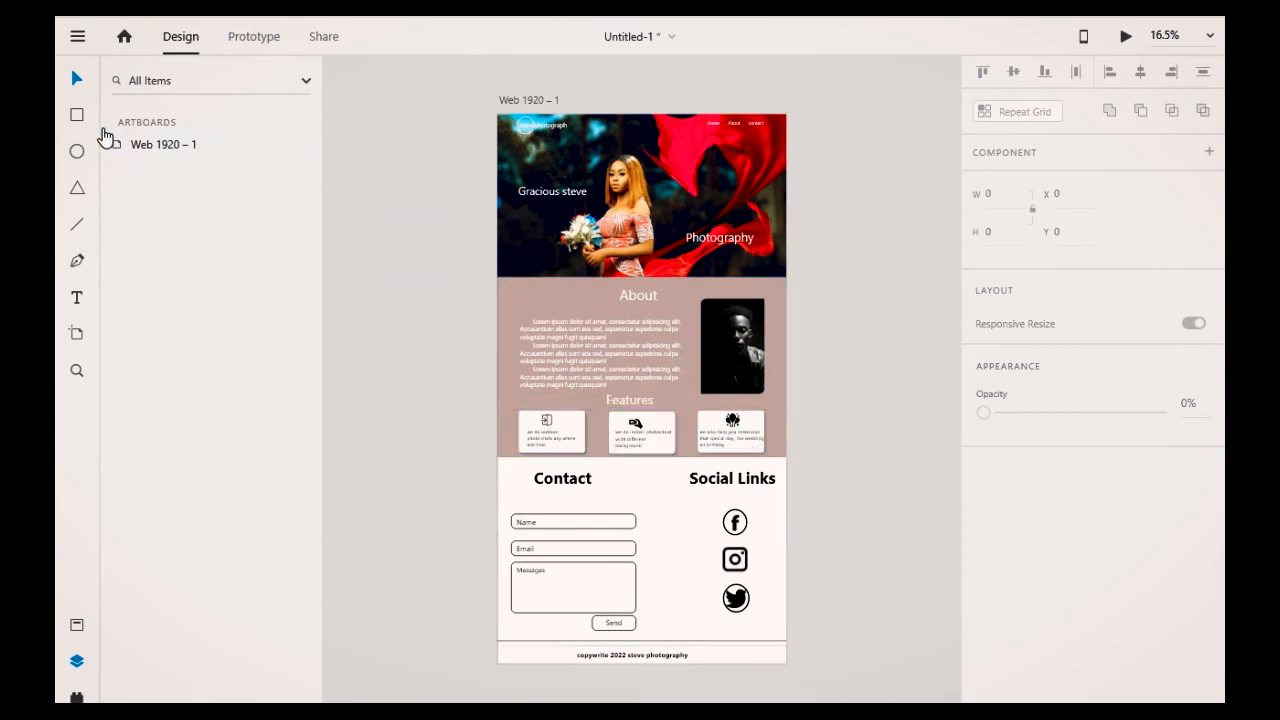
click(126, 148)
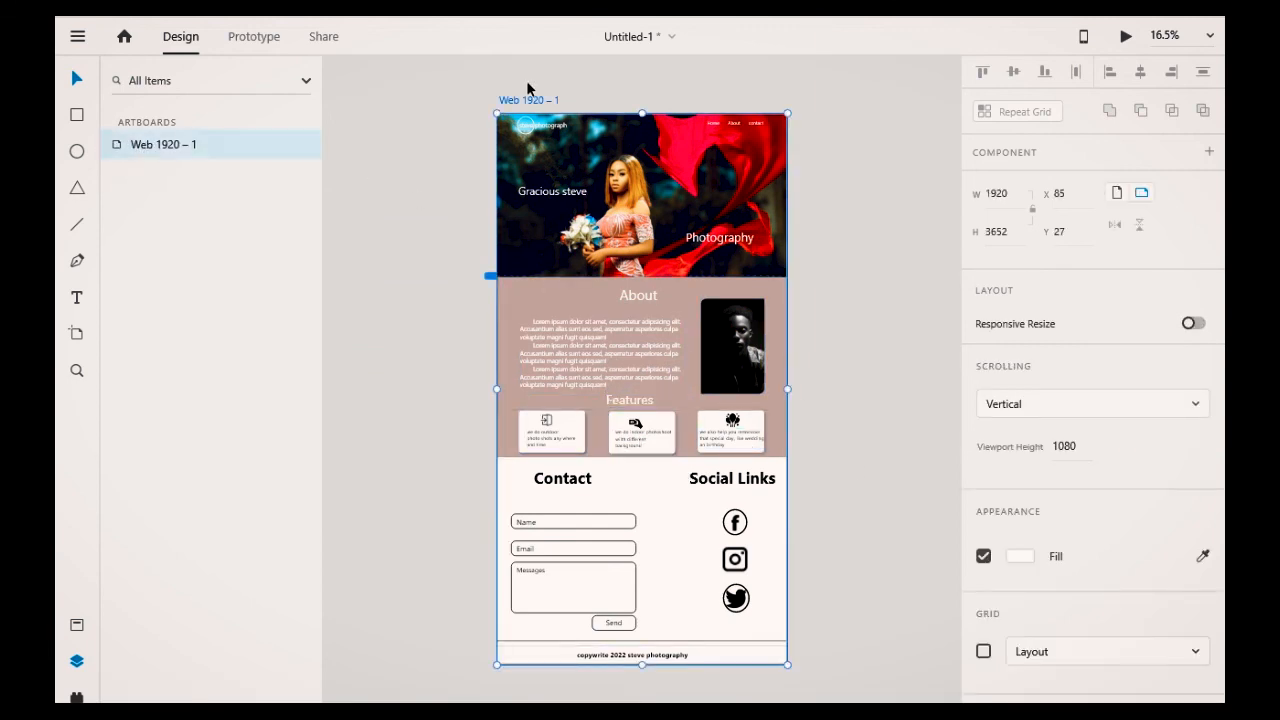
right_click(150, 150)
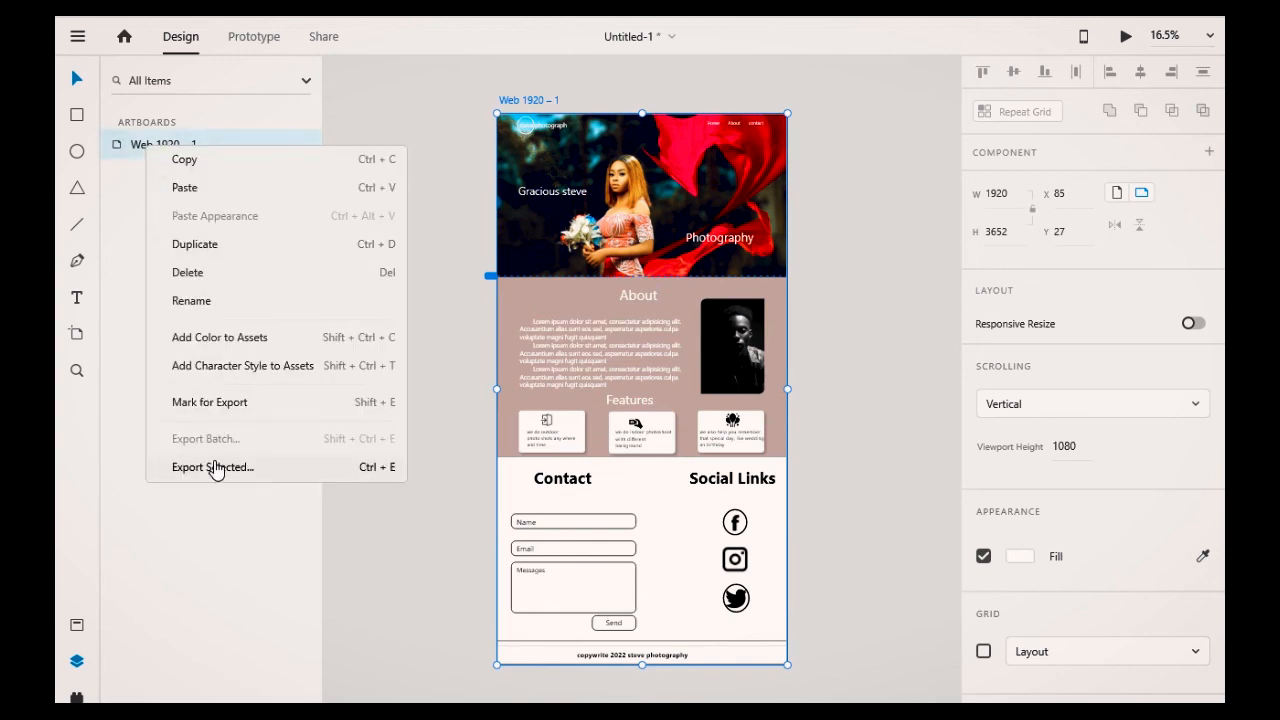
click(213, 467)
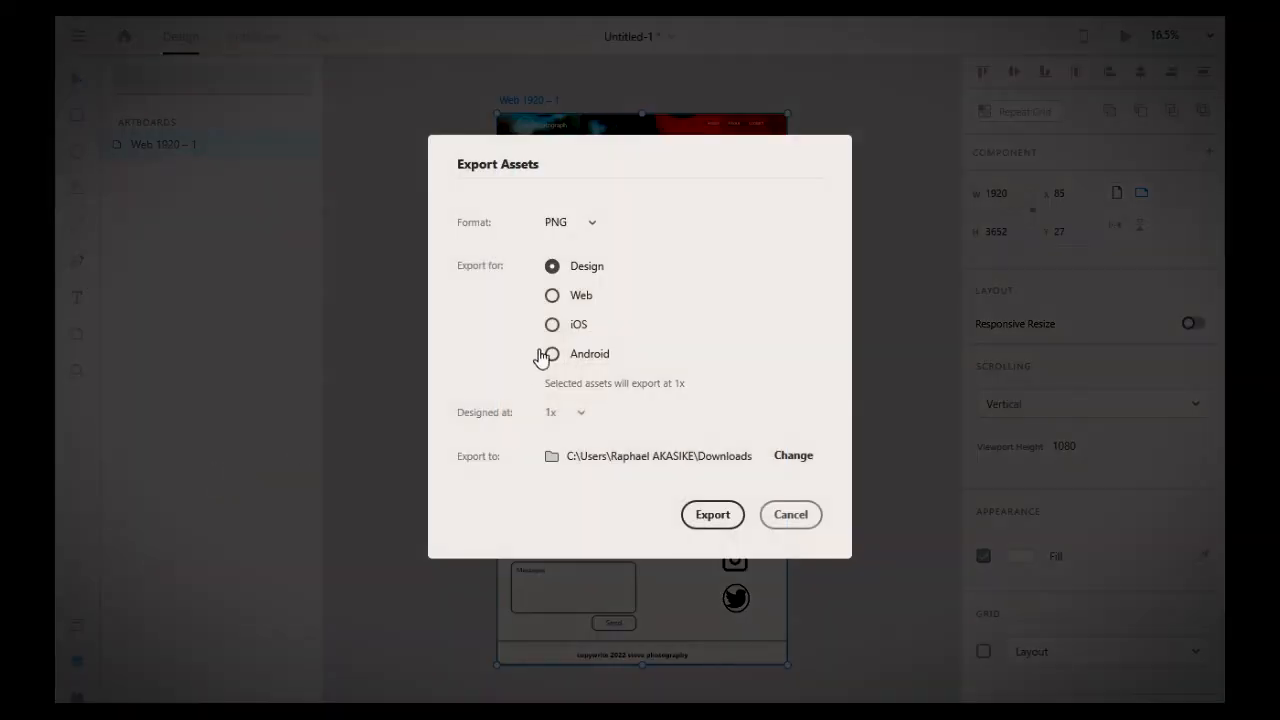
Step: Export the artboard as PNG for Web to the Downloads folder, replacing the existing file
click(583, 224)
click(566, 228)
click(563, 297)
click(549, 326)
click(552, 353)
click(553, 267)
click(552, 354)
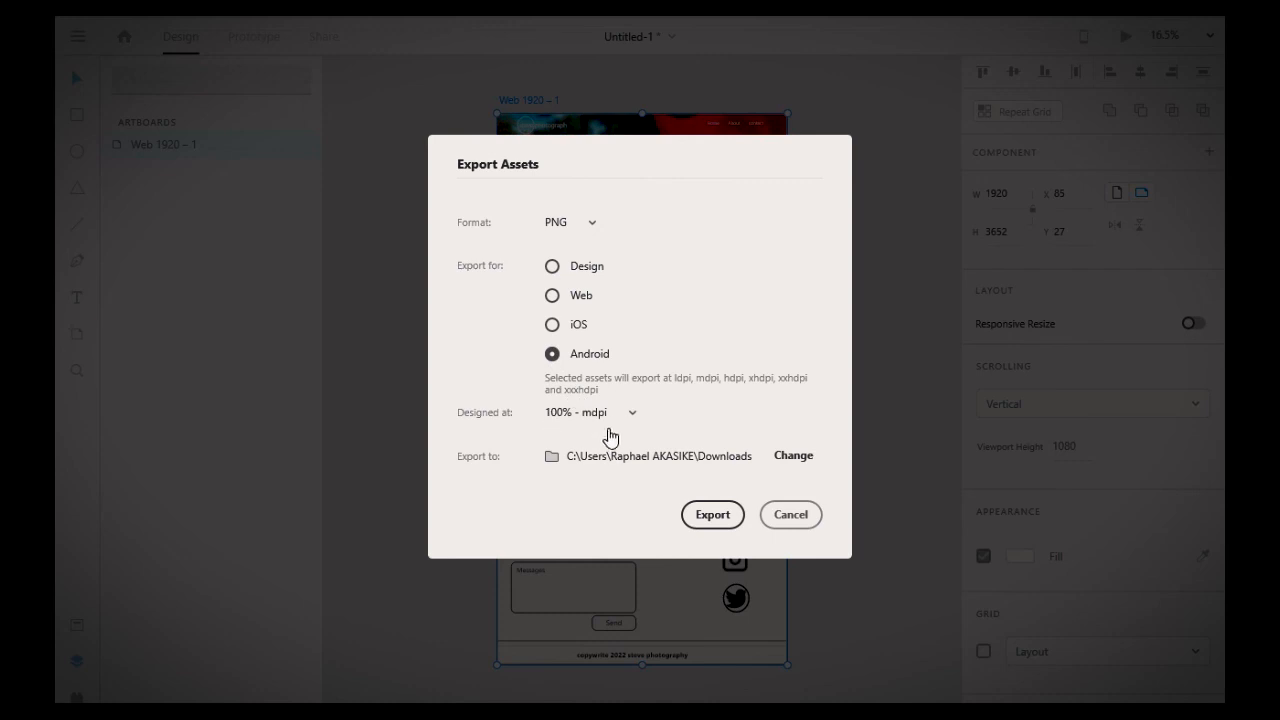
click(552, 270)
click(555, 297)
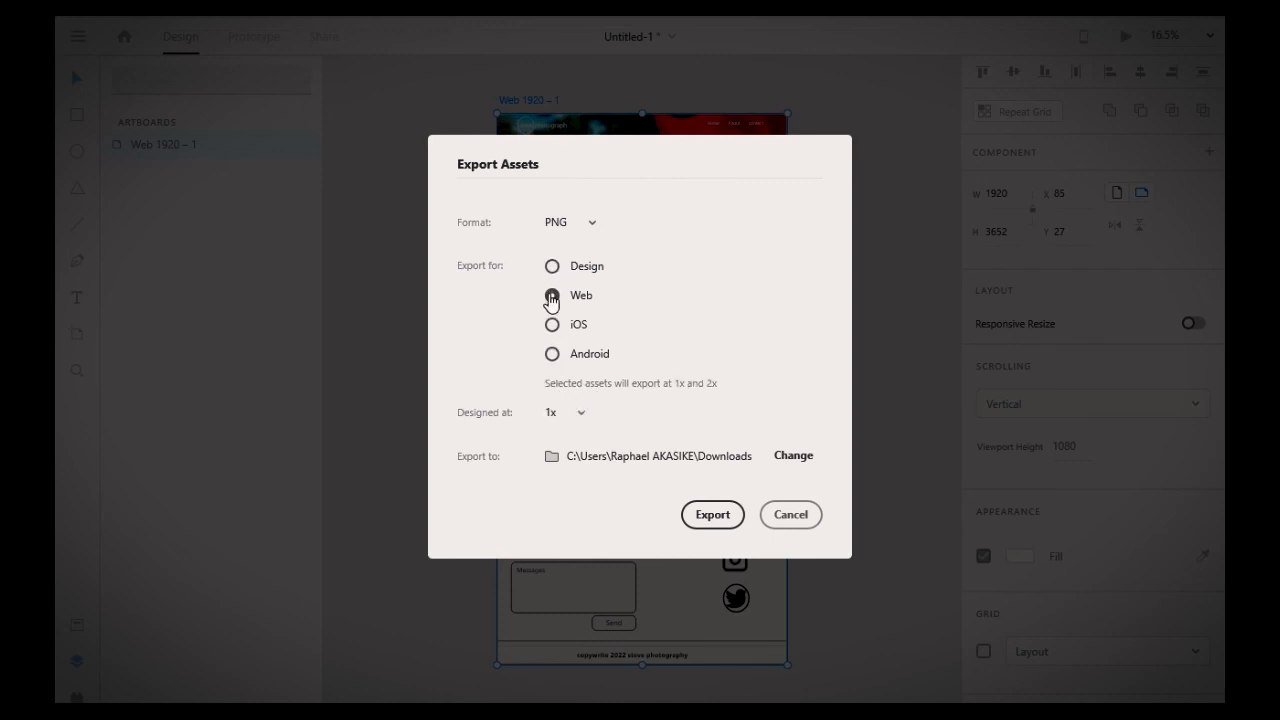
click(710, 518)
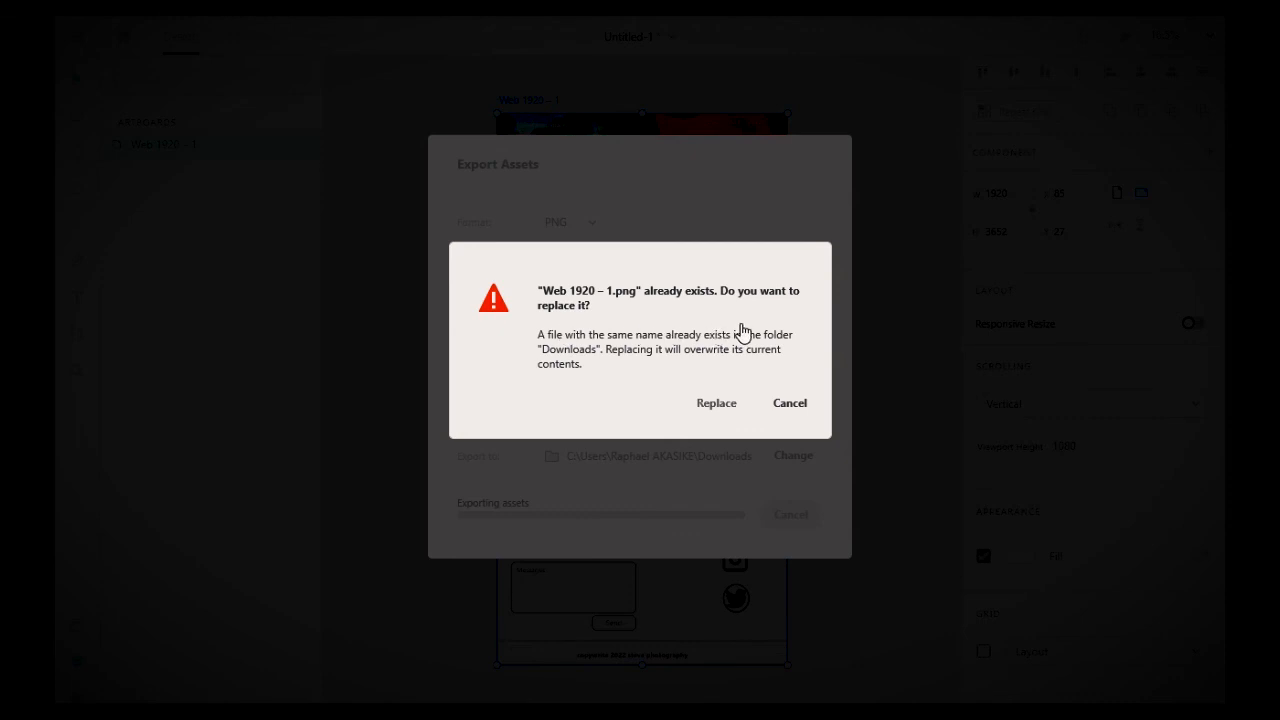
click(722, 405)
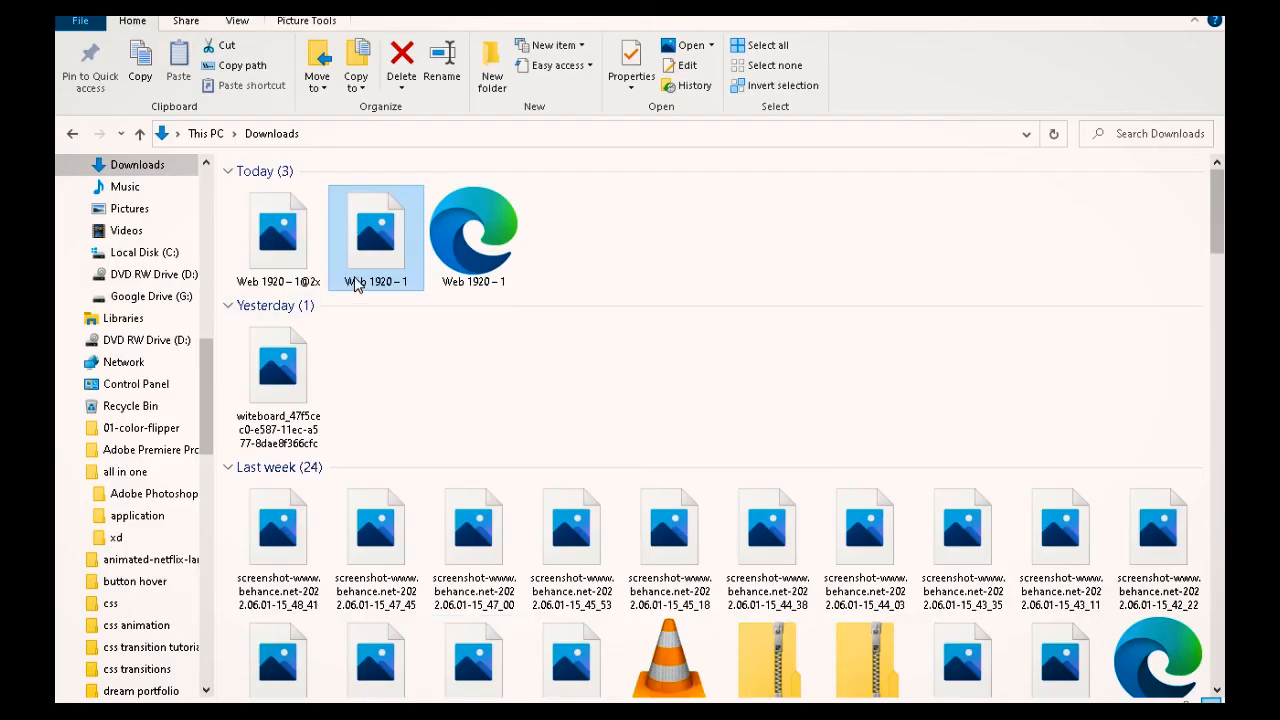
Step: In File Explorer, open the exported Web 1920 – 1@2x image from Downloads
click(300, 257)
double_click(300, 257)
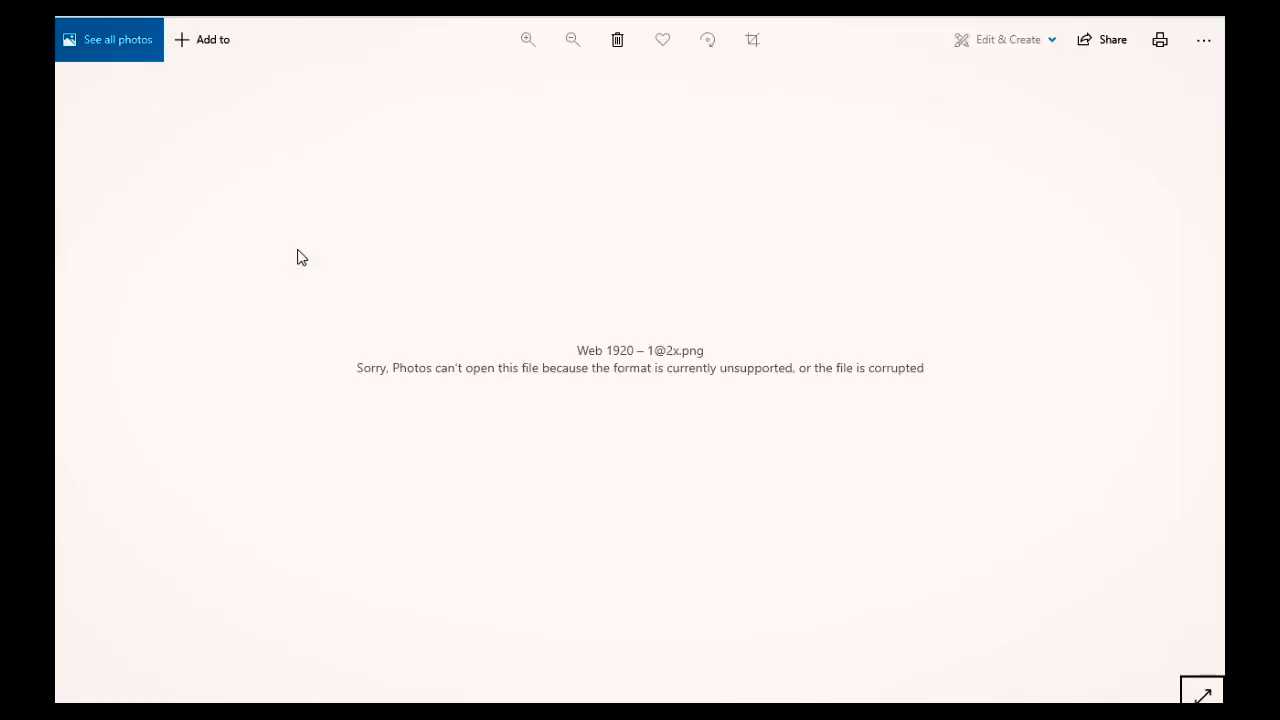